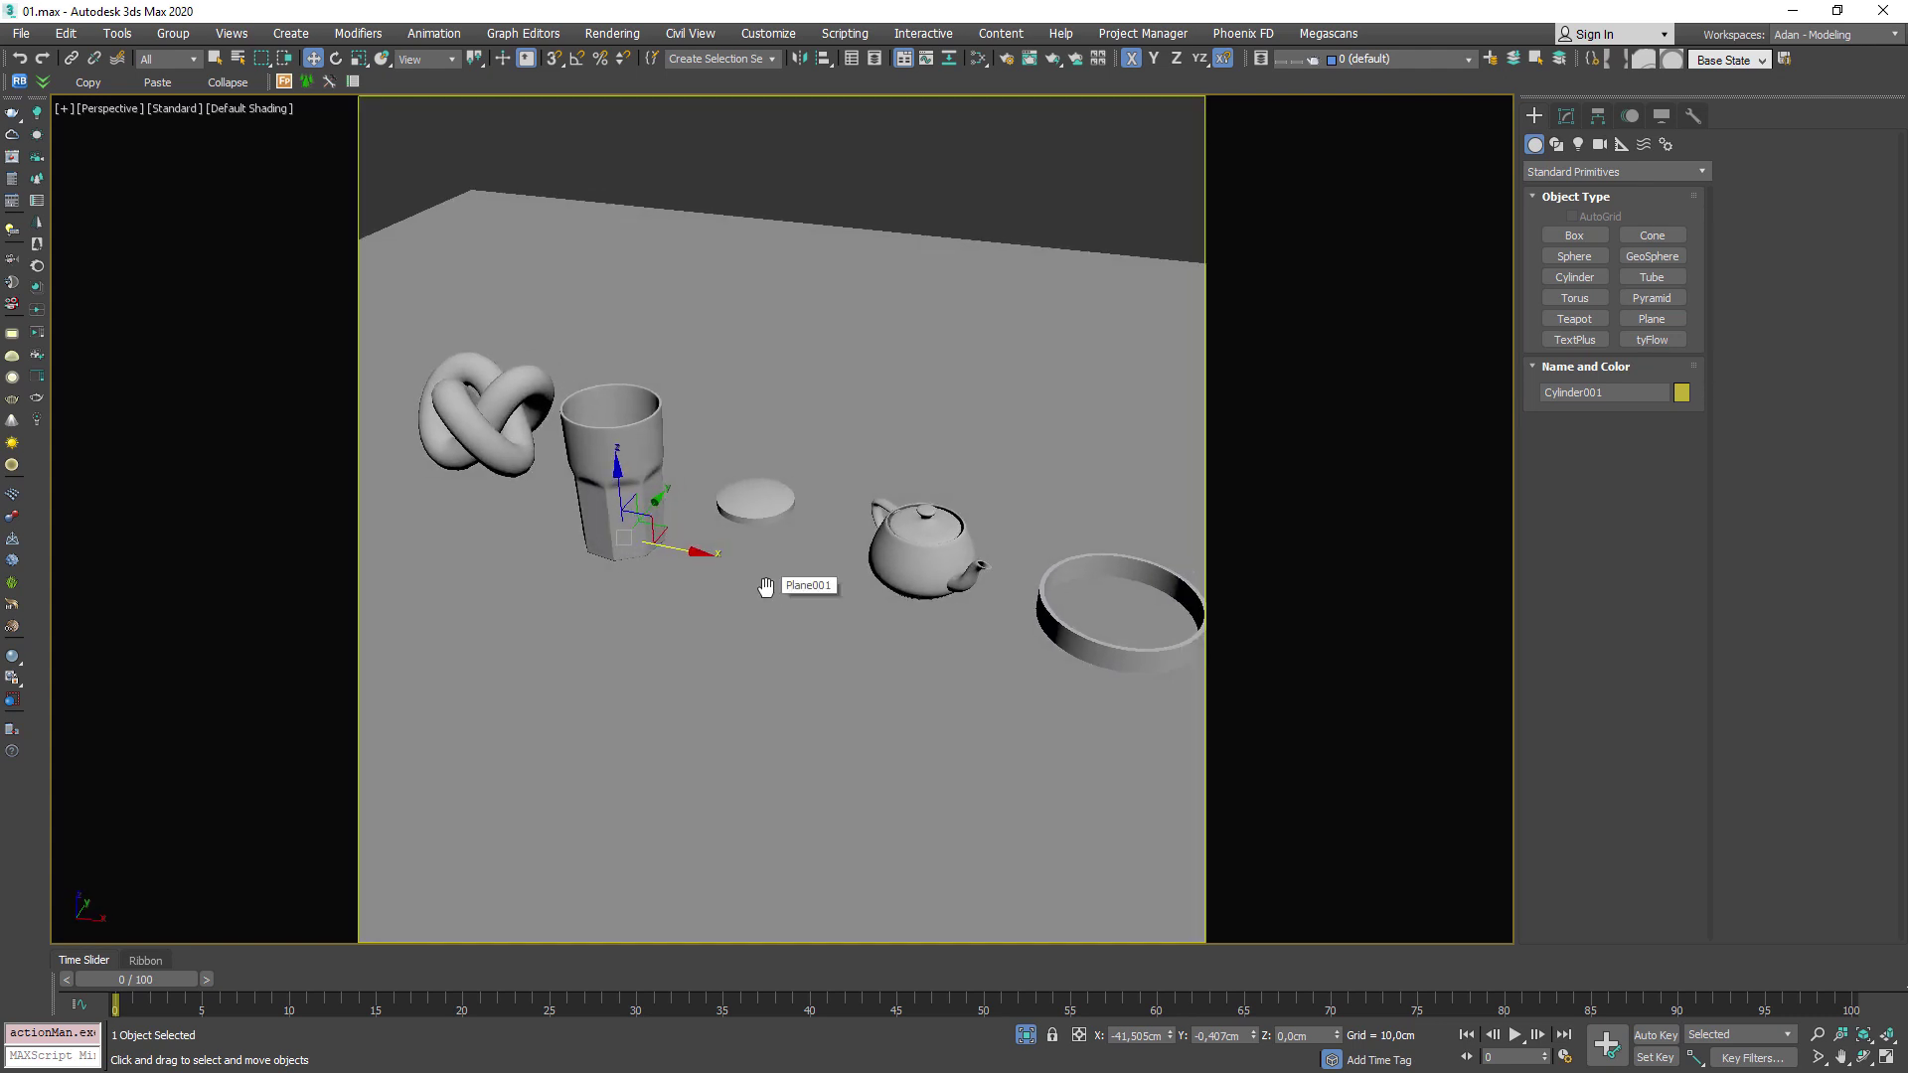
{"action": "left_click", "coordinate": [760, 491]}
{"action": "middle_click_drag", "start_coordinate": [761, 491], "coordinate": [860, 609], "text": "alt"}
{"action": "left_click", "coordinate": [873, 552]}
{"action": "middle_click_drag", "start_coordinate": [658, 551], "coordinate": [447, 457], "text": "alt"}
{"action": "left_click", "coordinate": [438, 450]}
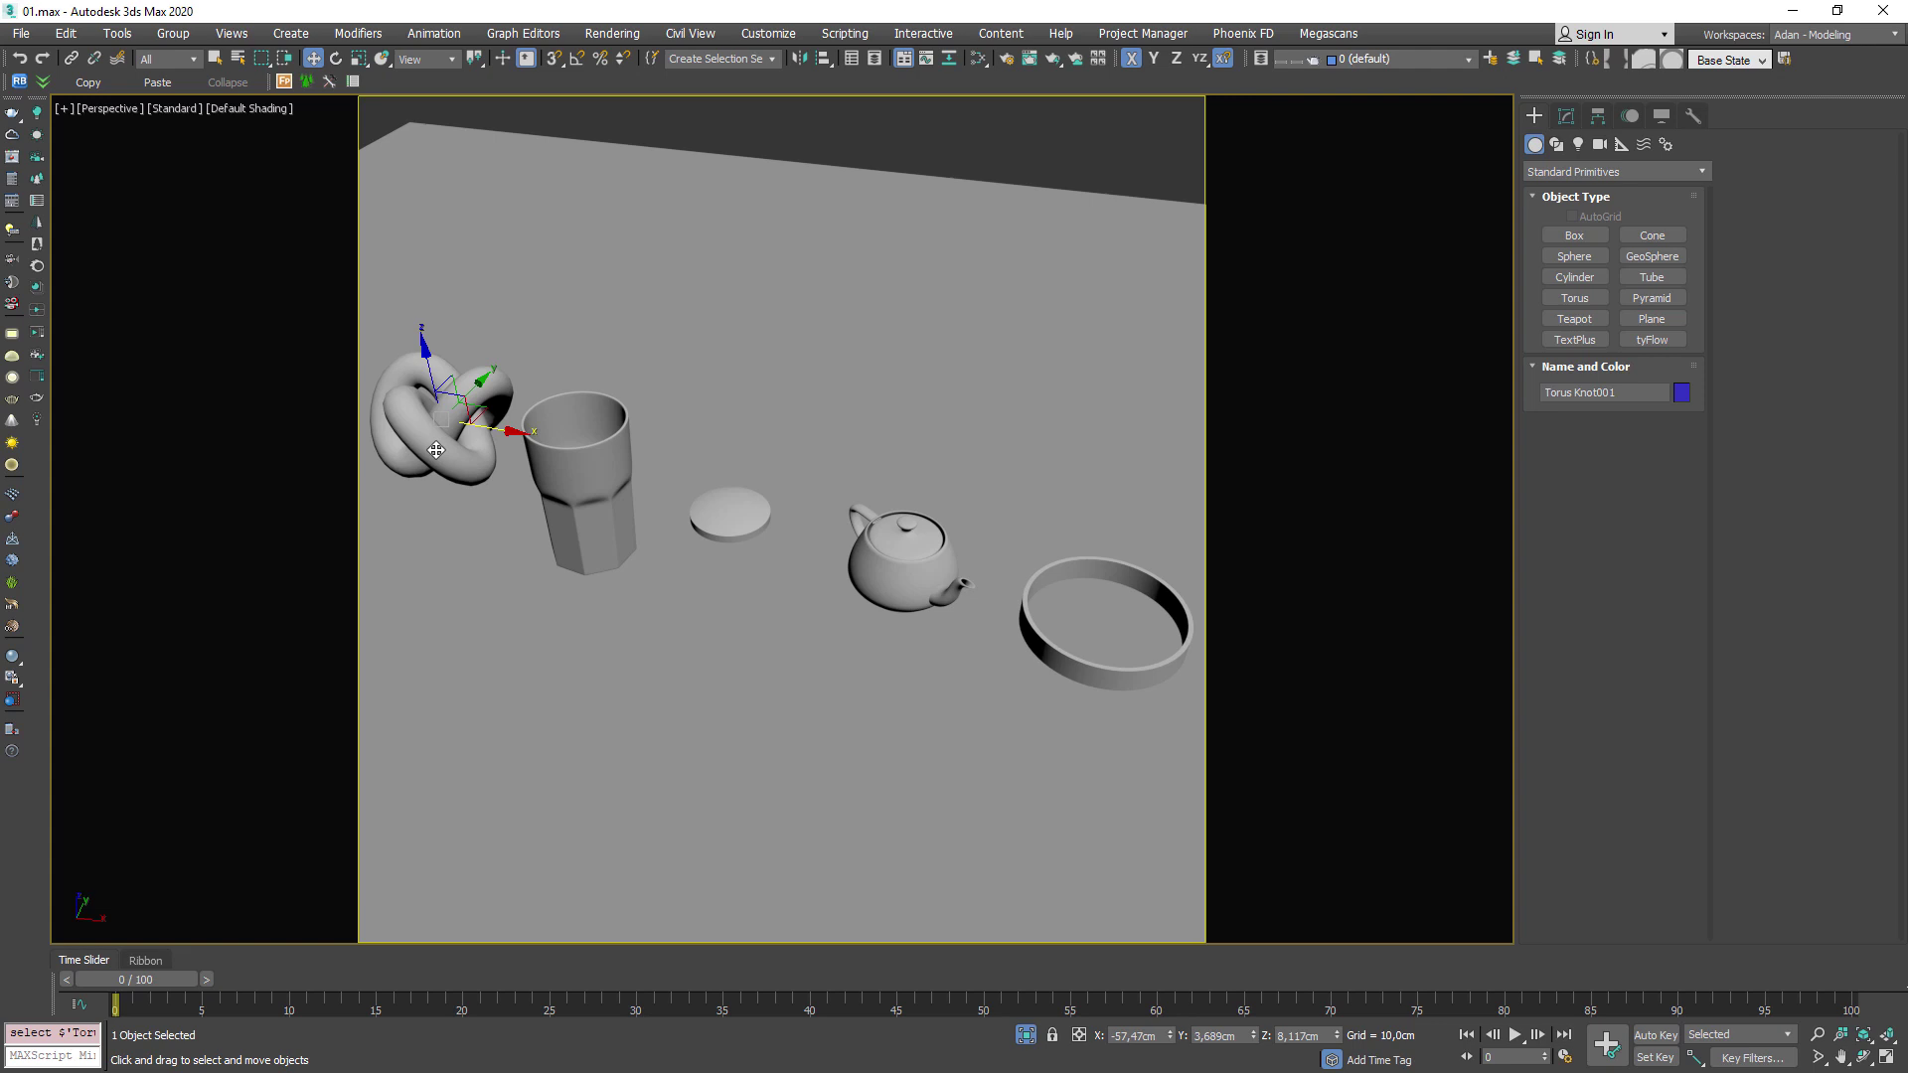
{"action": "scroll", "coordinate": [664, 485], "scroll_direction": "down", "scroll_amount": 5}
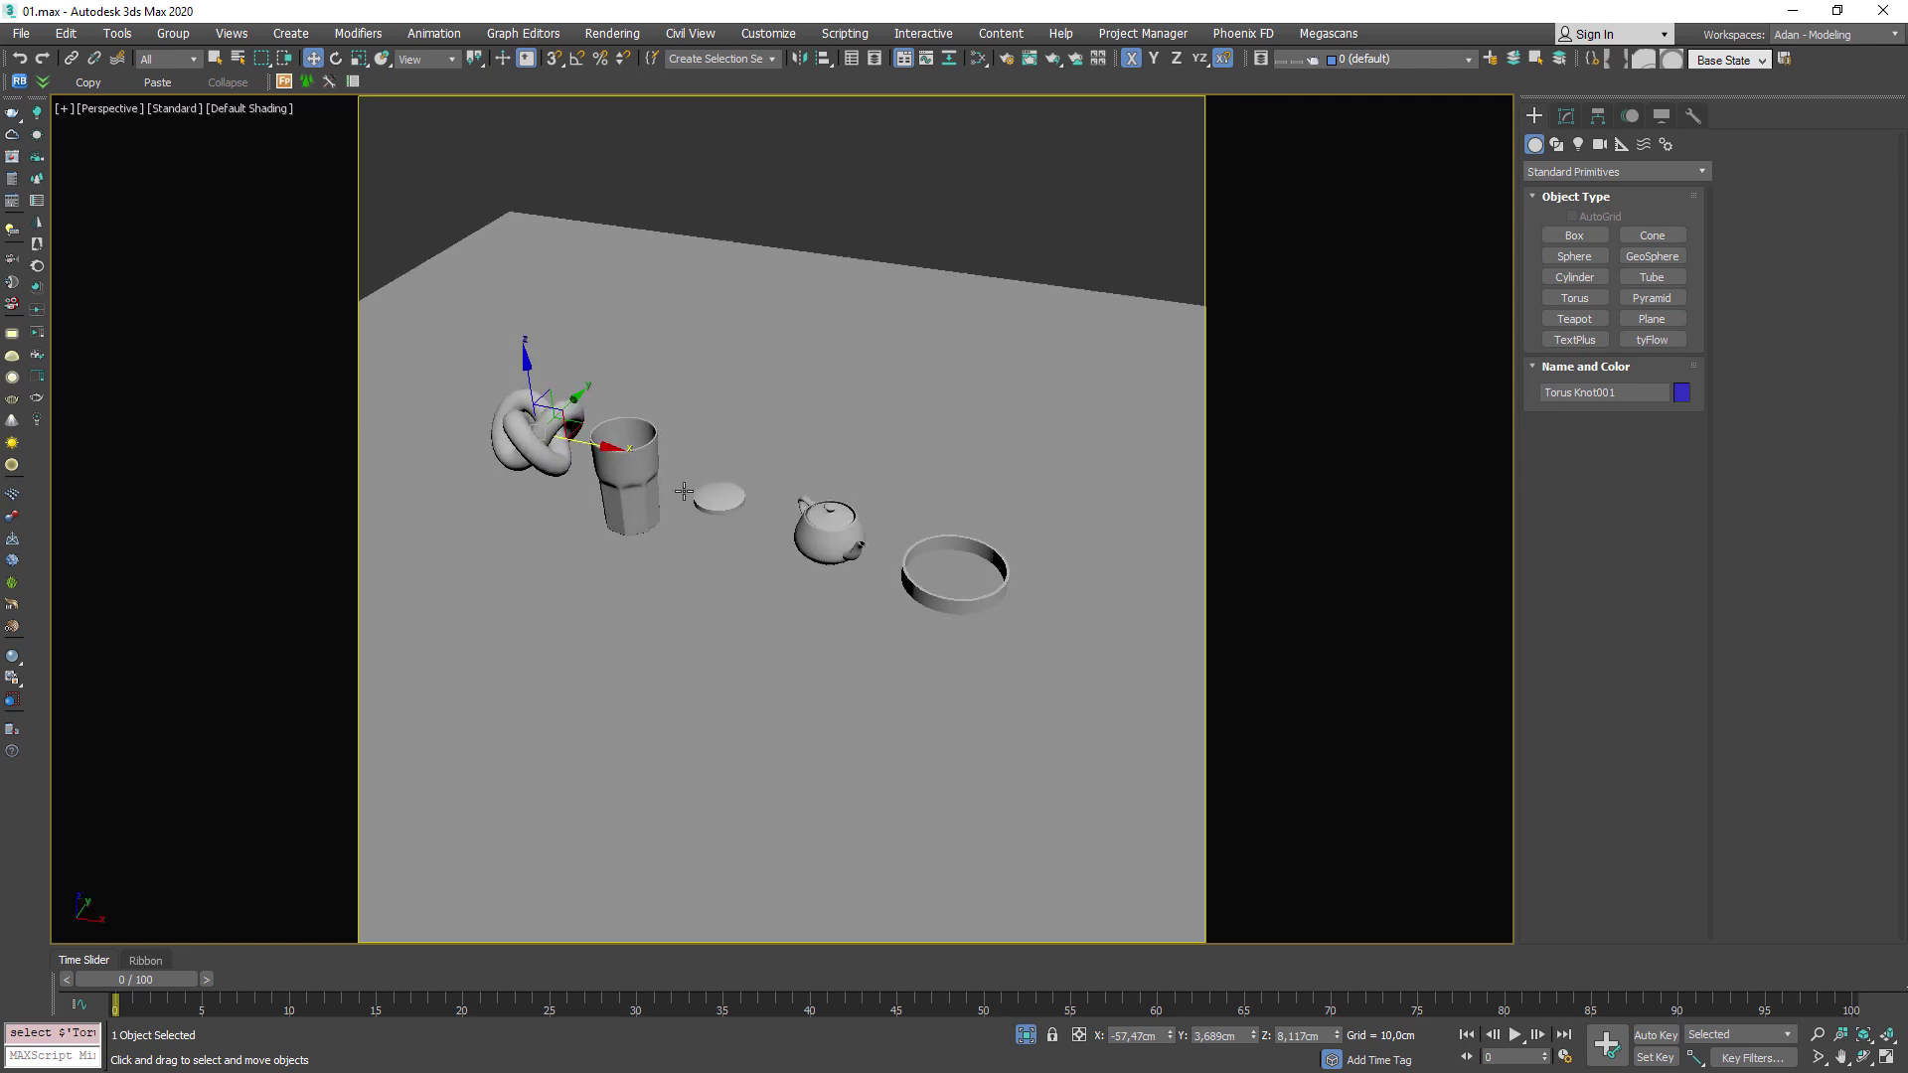
{"action": "left_click", "coordinate": [643, 406]}
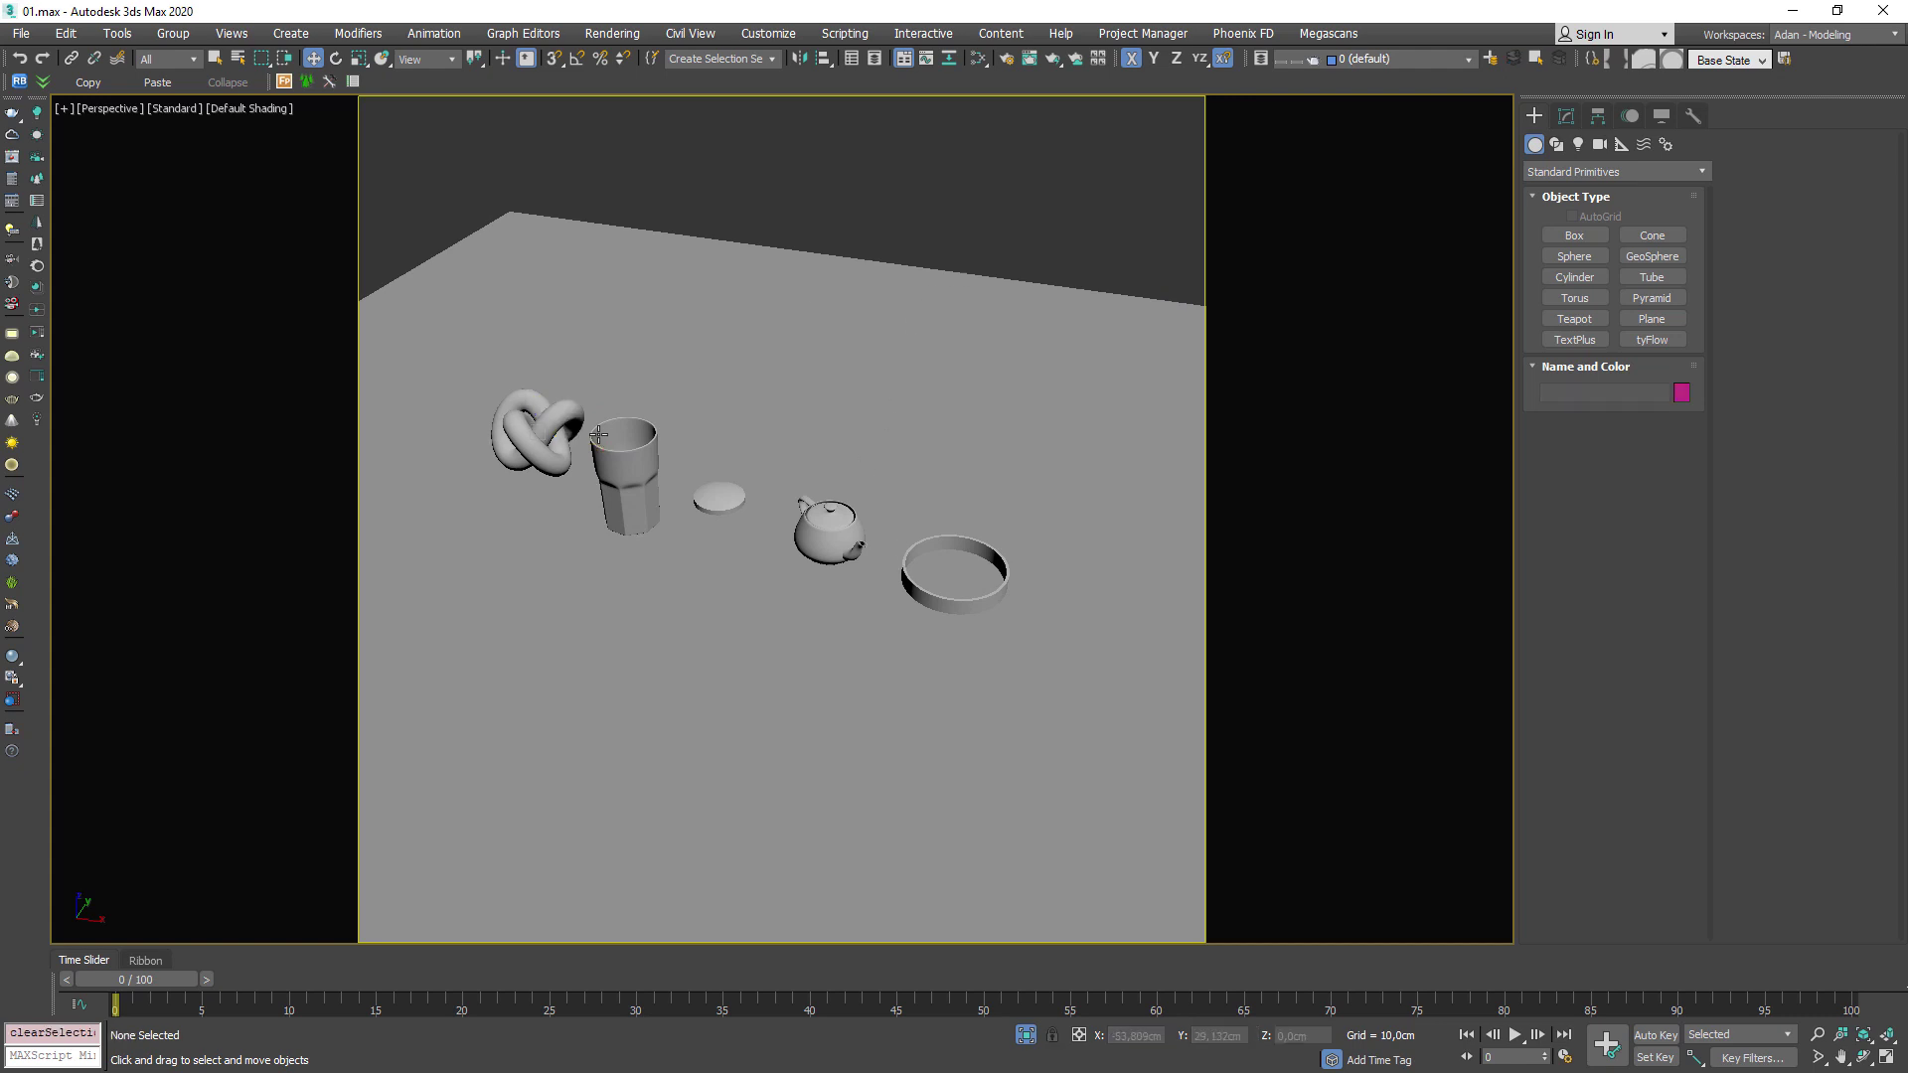
Select the torus knot, the drinking glass, the flat lens, the teapot and the ring together.
{"action": "left_click", "coordinate": [537, 434]}
{"action": "left_click", "coordinate": [627, 477], "text": "ctrl"}
{"action": "left_click", "coordinate": [713, 494], "text": "ctrl"}
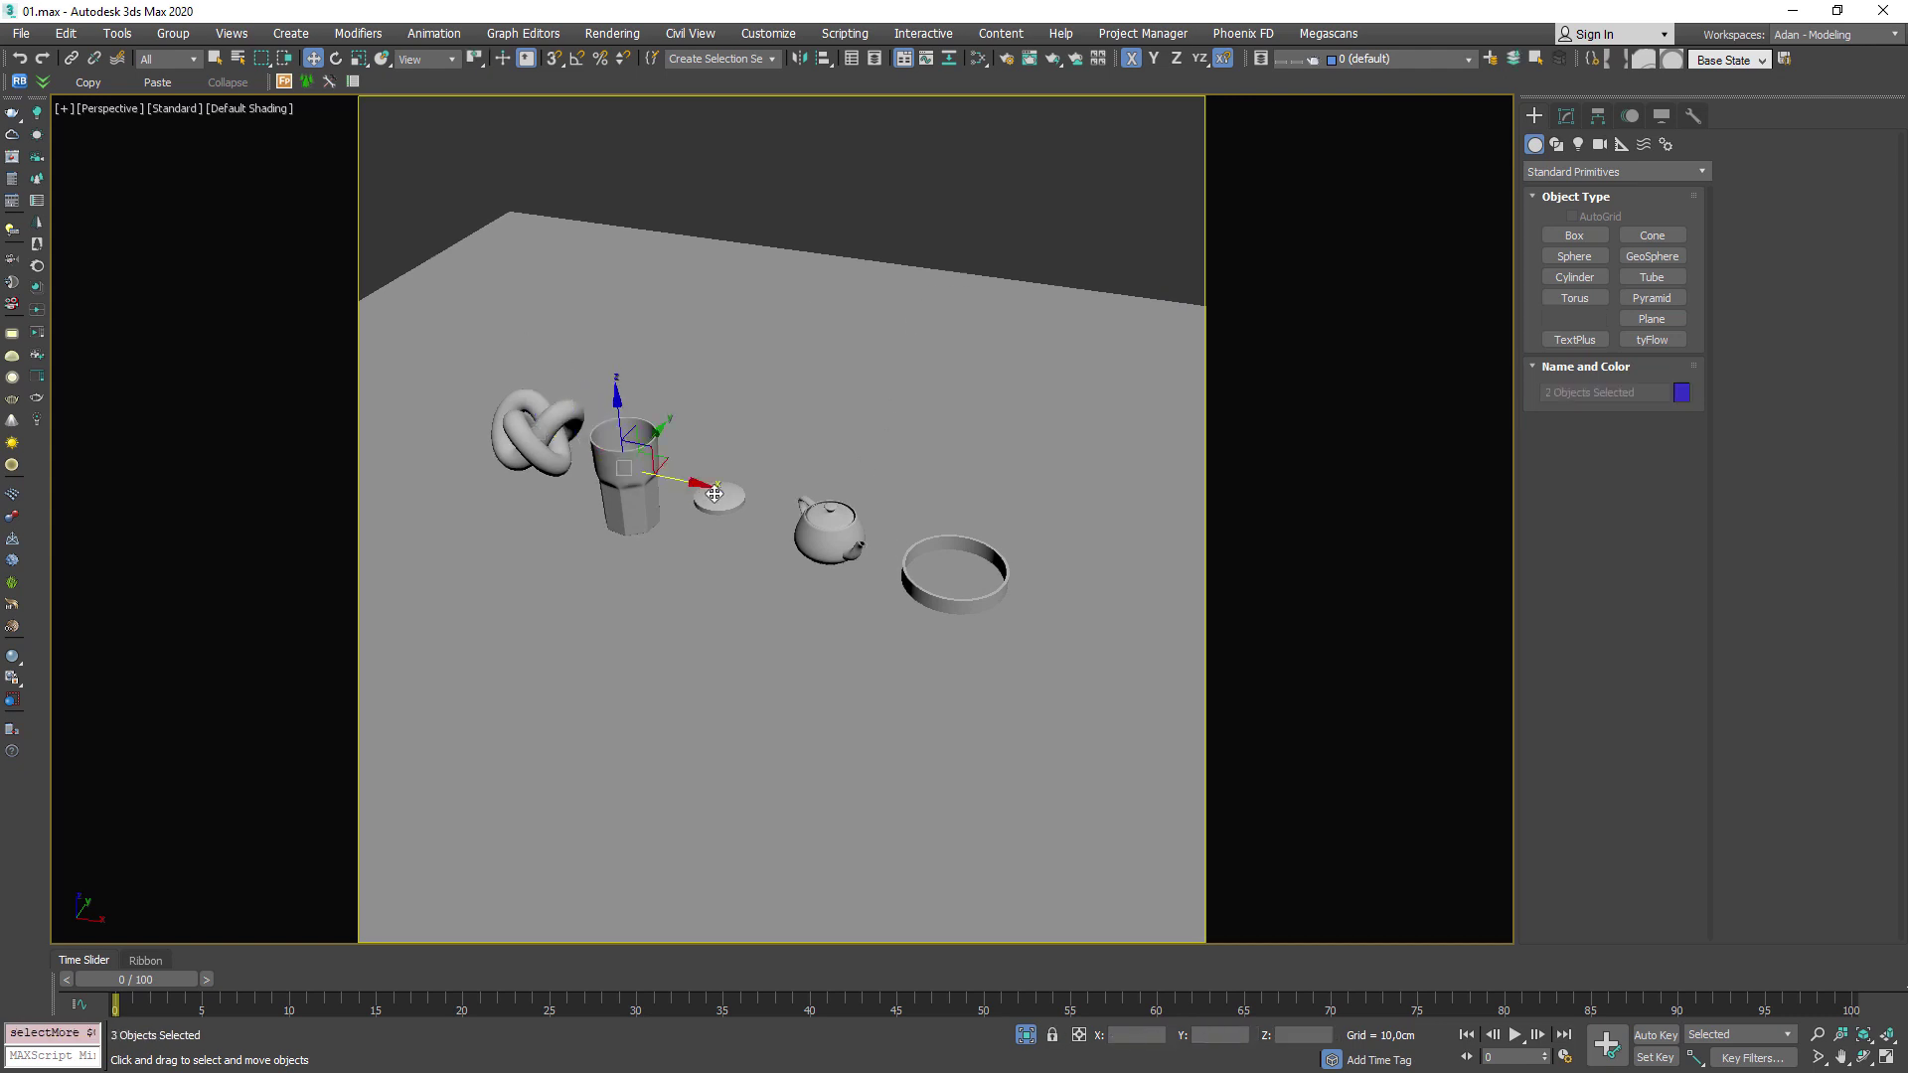
{"action": "left_click", "coordinate": [820, 517], "text": "ctrl"}
{"action": "left_click", "coordinate": [946, 544], "text": "ctrl"}
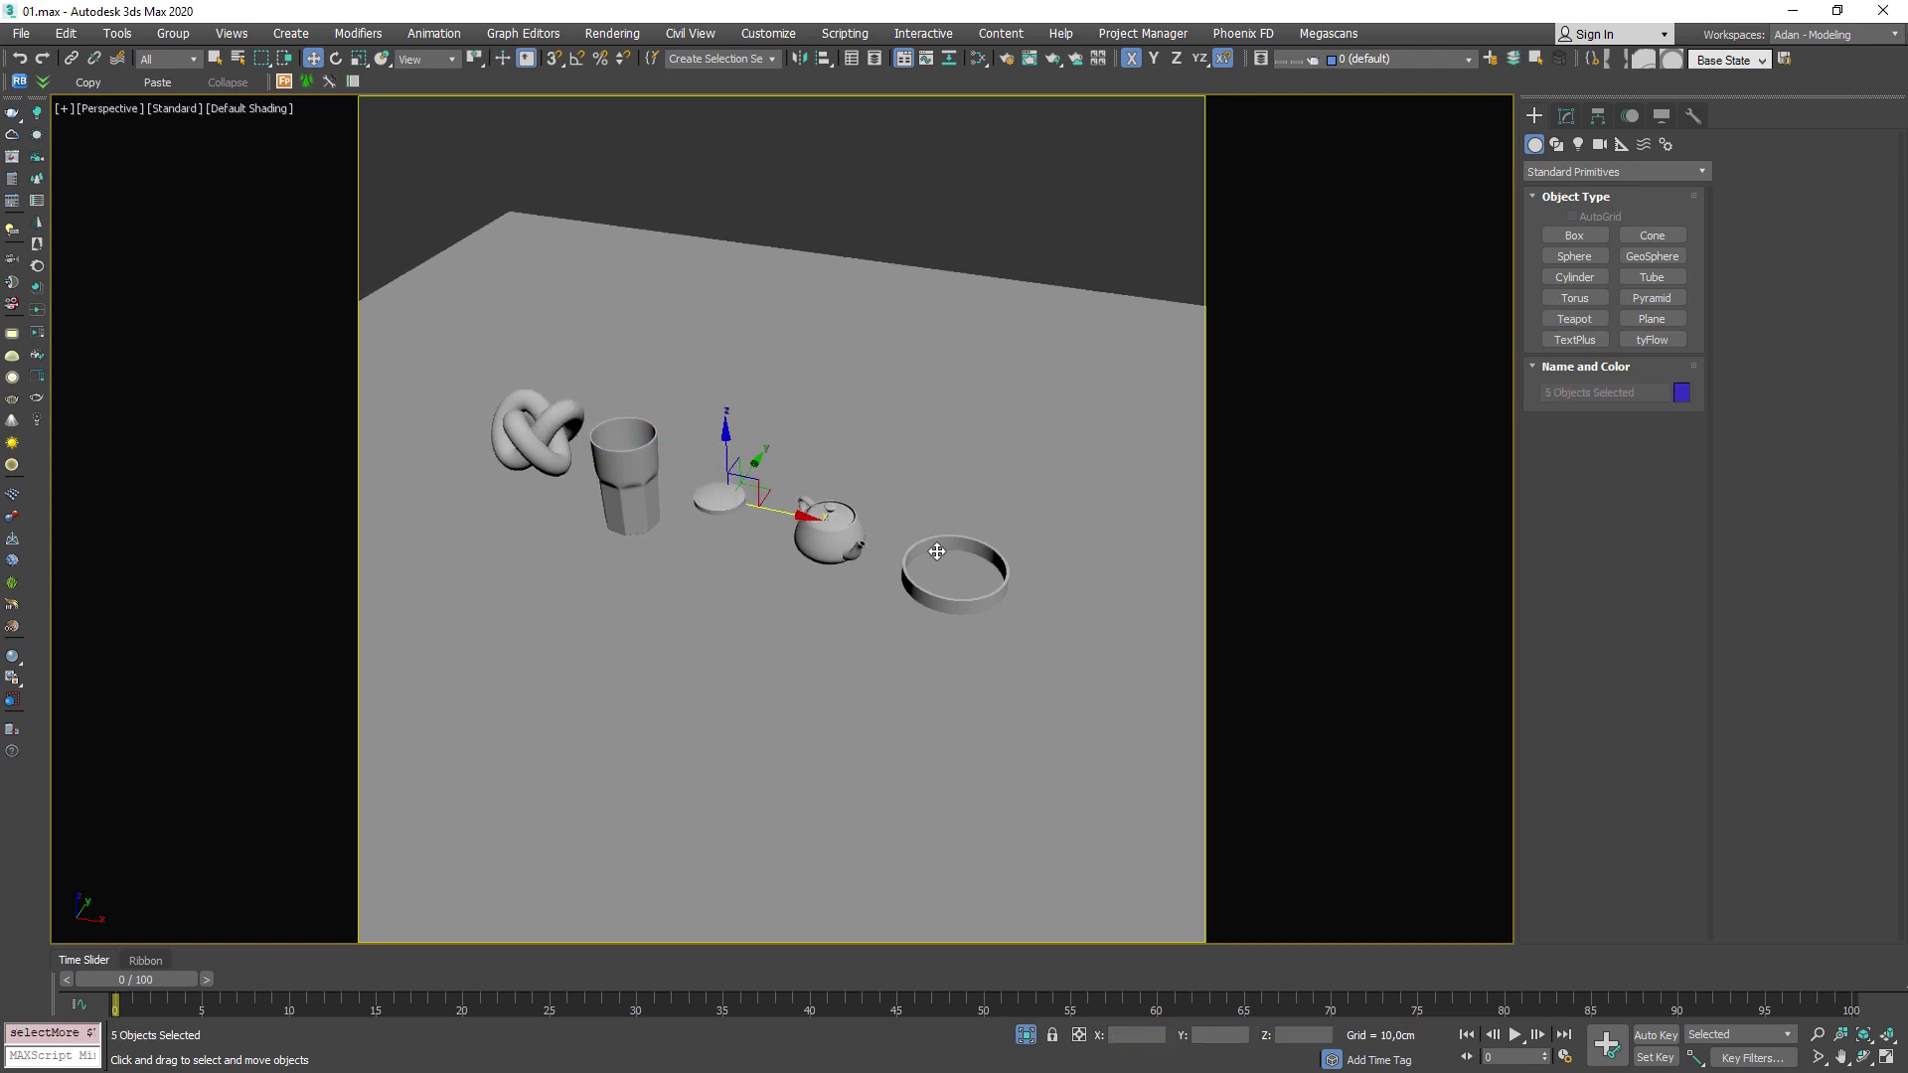
Open Material #28 for editing and set its diffuse colour to black and its reflection level to 1,0.
{"action": "key", "text": "m"}
{"action": "left_click_drag", "start_coordinate": [373, 447], "coordinate": [449, 445]}
{"action": "double_click", "coordinate": [472, 458]}
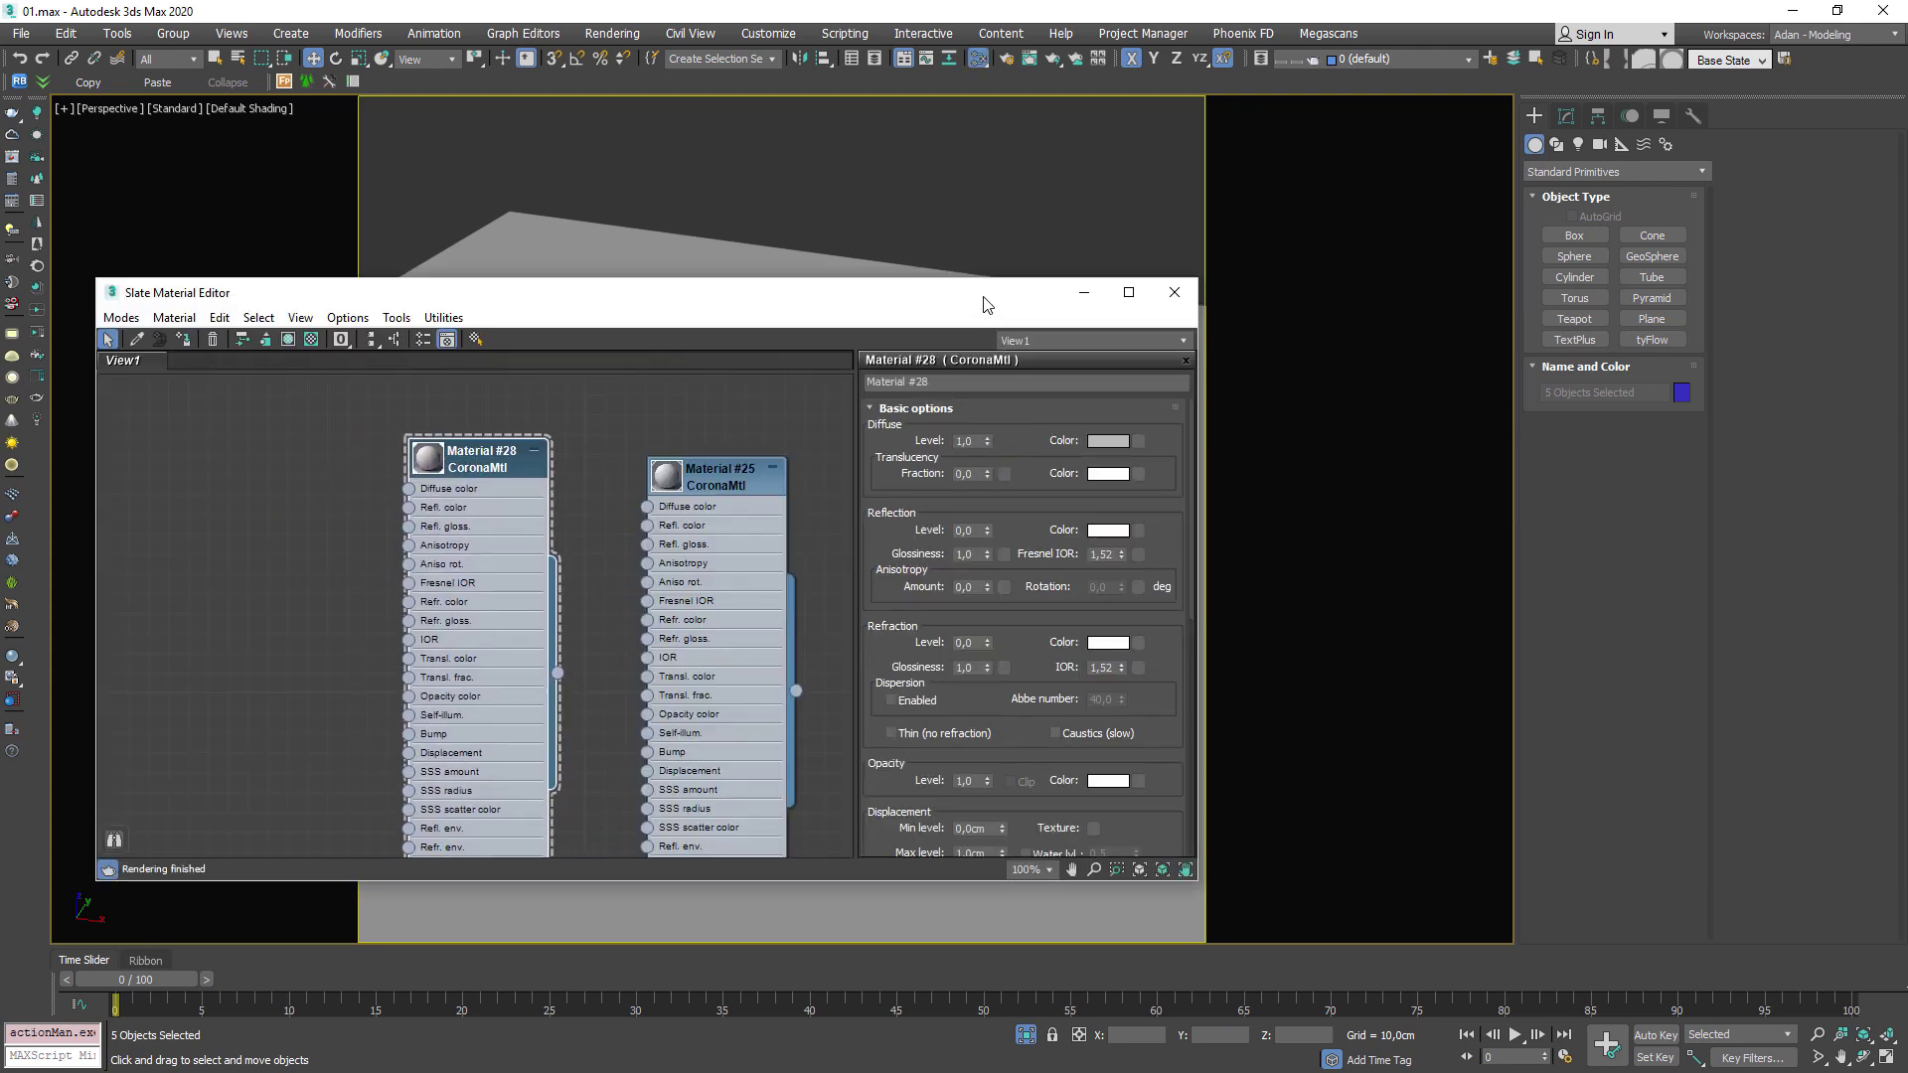
{"action": "left_click_drag", "start_coordinate": [988, 313], "coordinate": [959, 232]}
{"action": "left_click", "coordinate": [1084, 359]}
{"action": "left_click", "coordinate": [634, 231]}
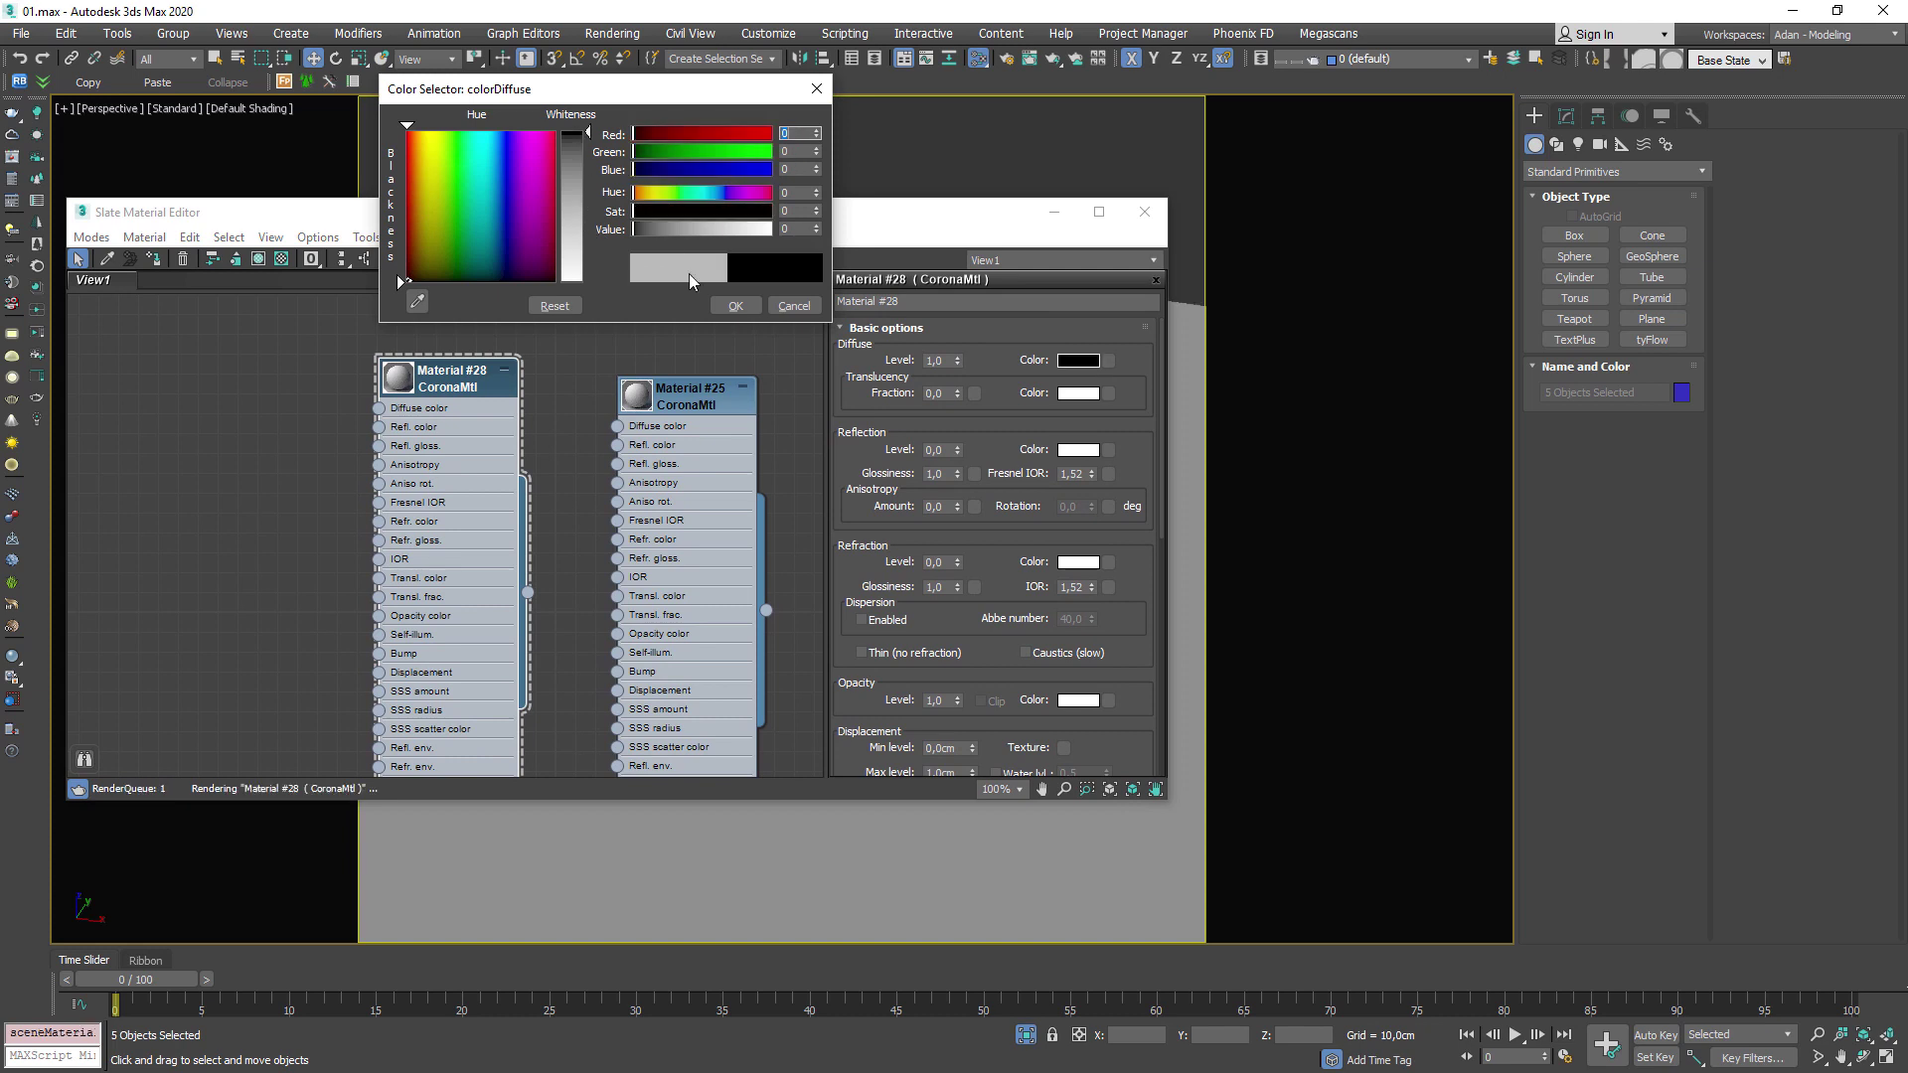
{"action": "left_click", "coordinate": [735, 305]}
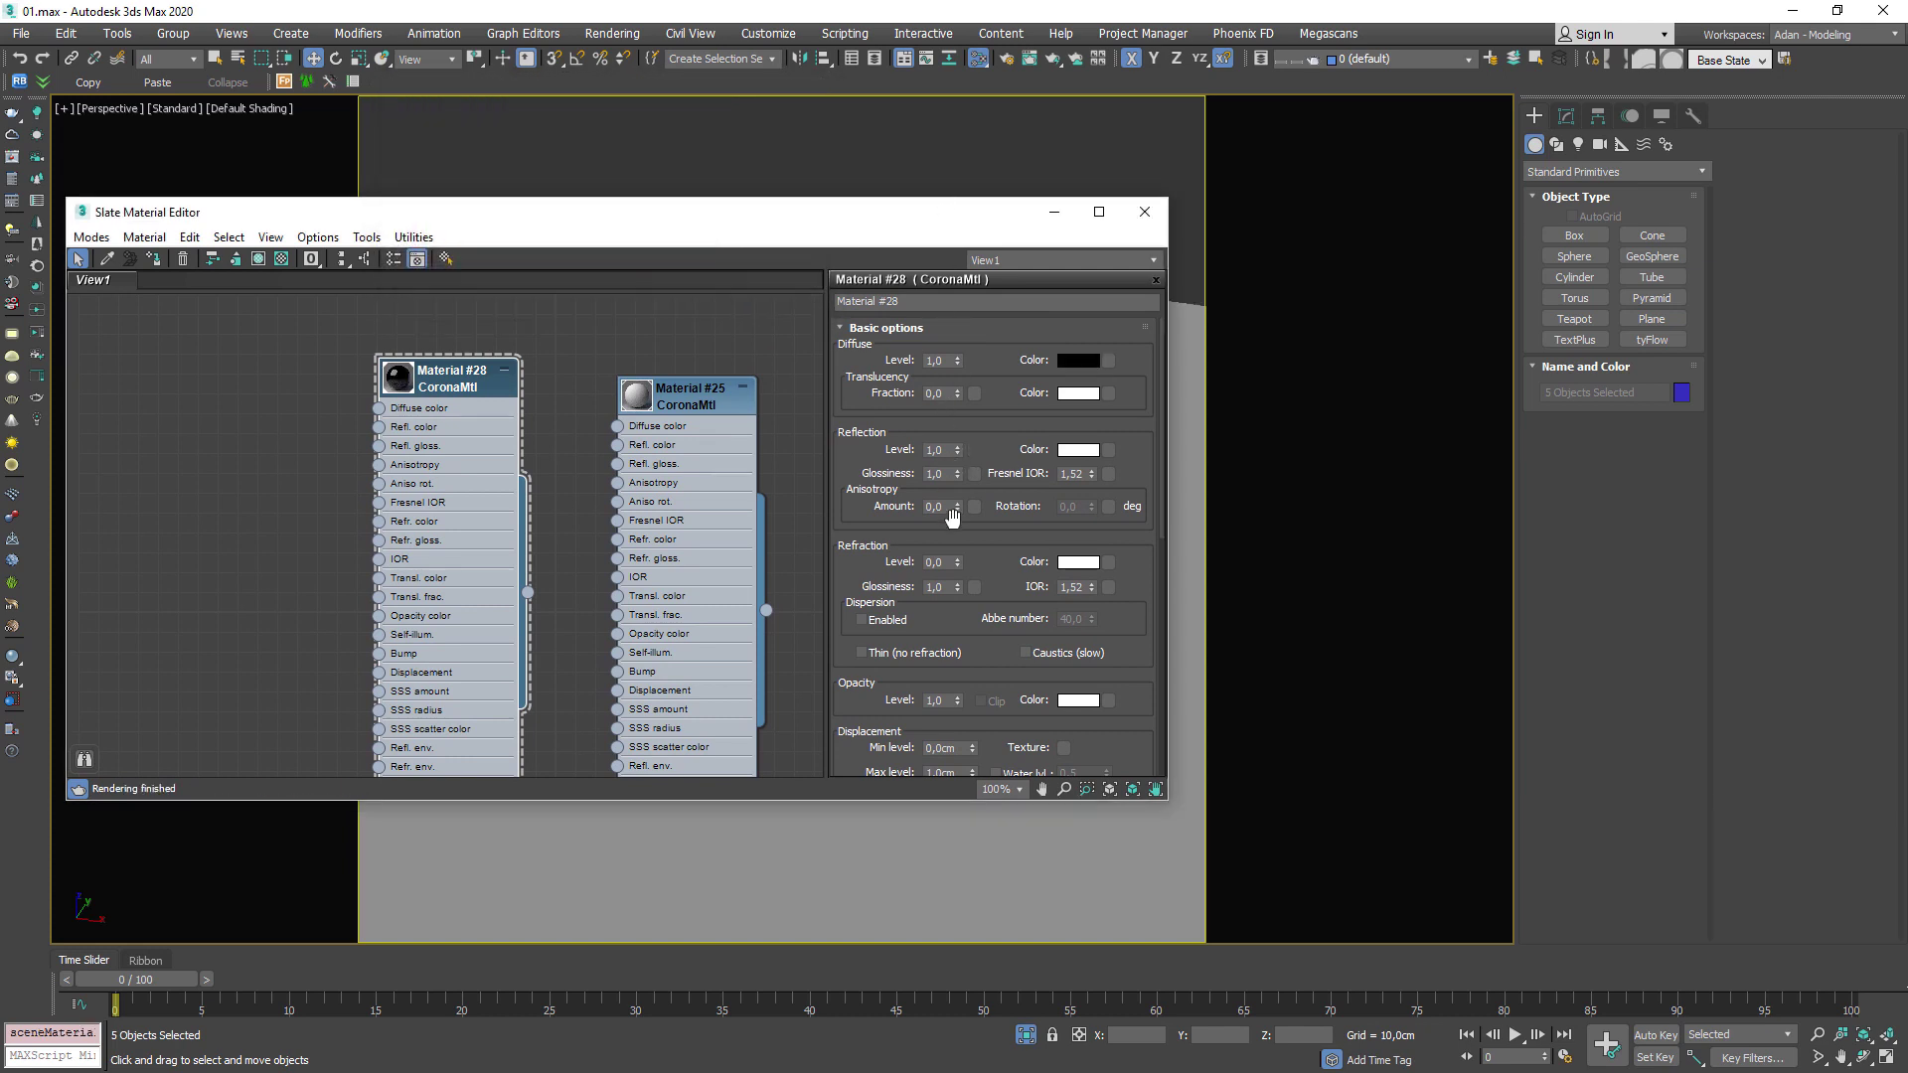
Set Material #28's refraction level to 1,0, and both its Fresnel IOR and refraction IOR to 1,5.
{"action": "left_click_drag", "start_coordinate": [957, 563], "coordinate": [971, 225]}
{"action": "double_click", "coordinate": [1074, 475]}
{"action": "type", "text": "1,5"}
{"action": "key", "text": "Return"}
{"action": "double_click", "coordinate": [1075, 587]}
{"action": "type", "text": "1,5"}
{"action": "key", "text": "Return"}
Enlarge Material #28's preview, assign the material to the five selected objects and close the material editor.
{"action": "double_click", "coordinate": [400, 379]}
{"action": "left_click_drag", "start_coordinate": [426, 375], "coordinate": [459, 376]}
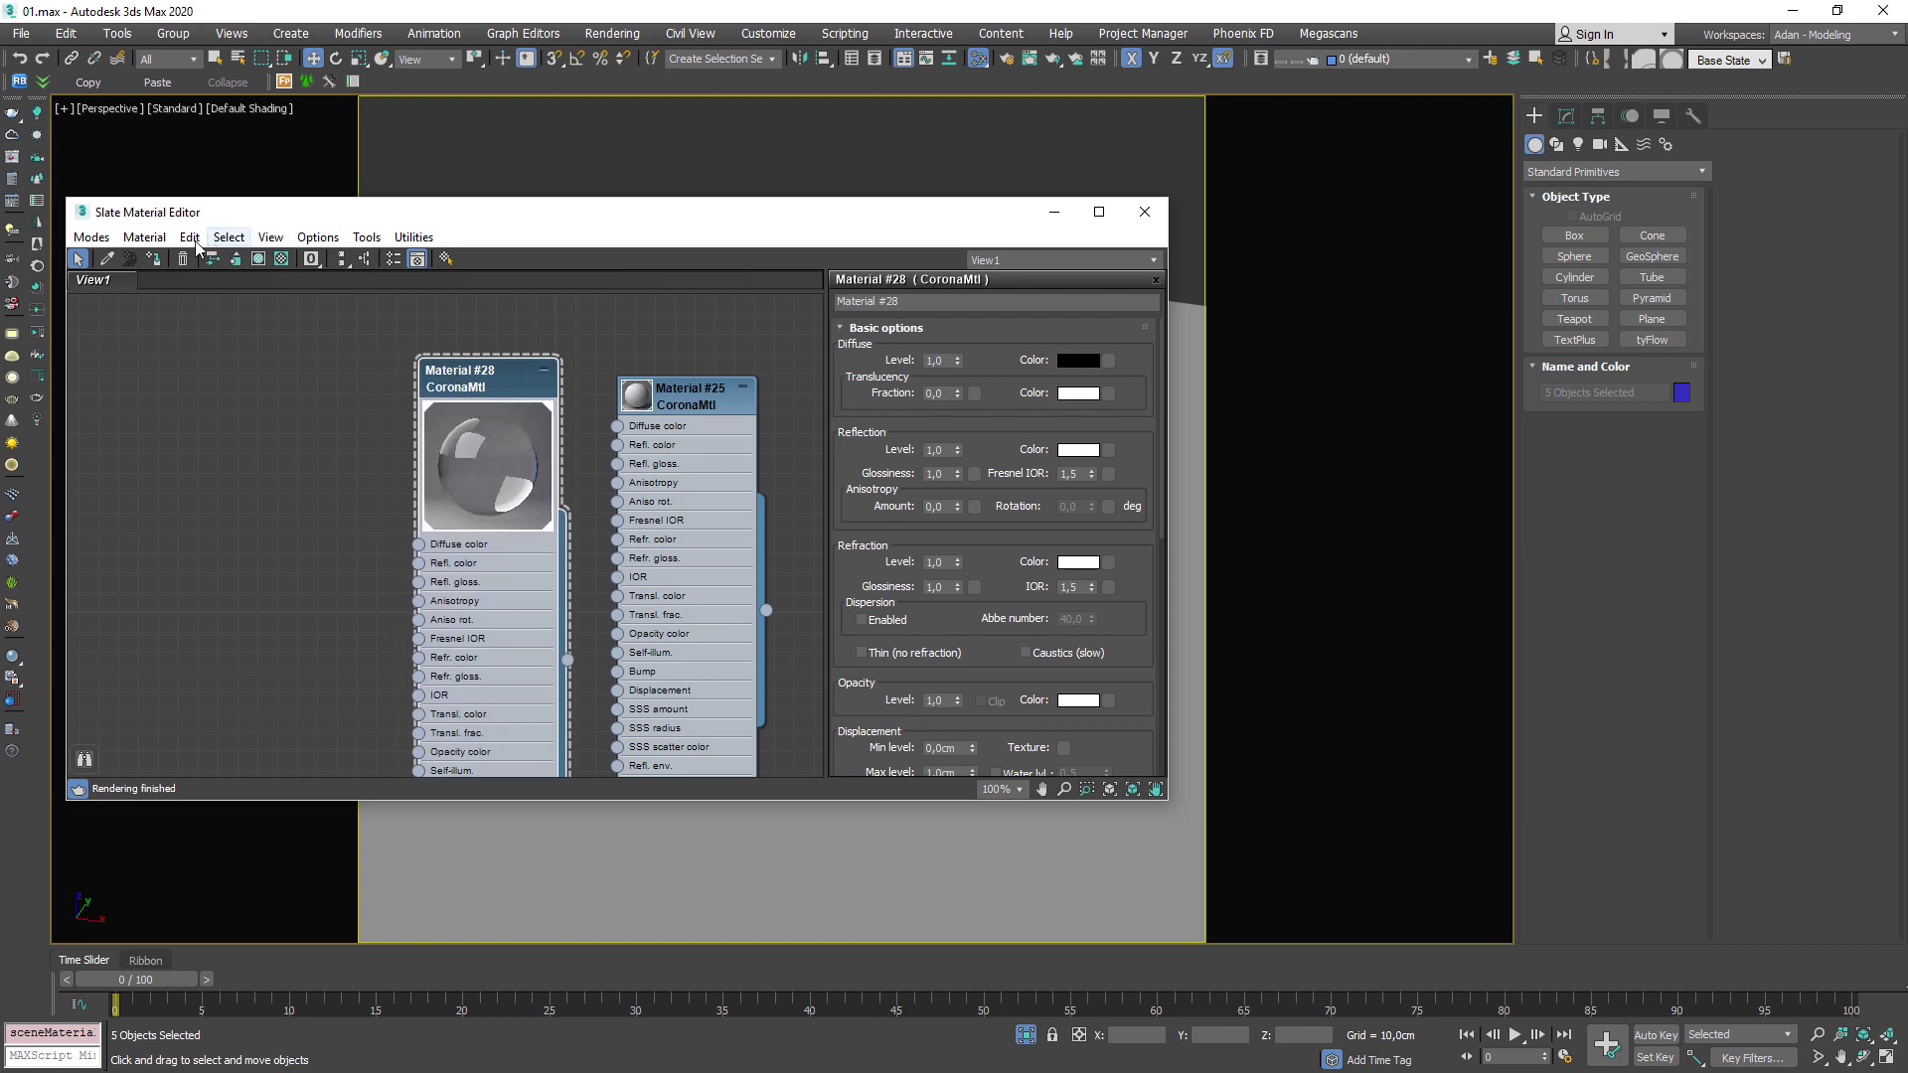
{"action": "left_click_drag", "start_coordinate": [758, 214], "coordinate": [712, 849]}
{"action": "left_click_drag", "start_coordinate": [780, 574], "coordinate": [779, 605]}
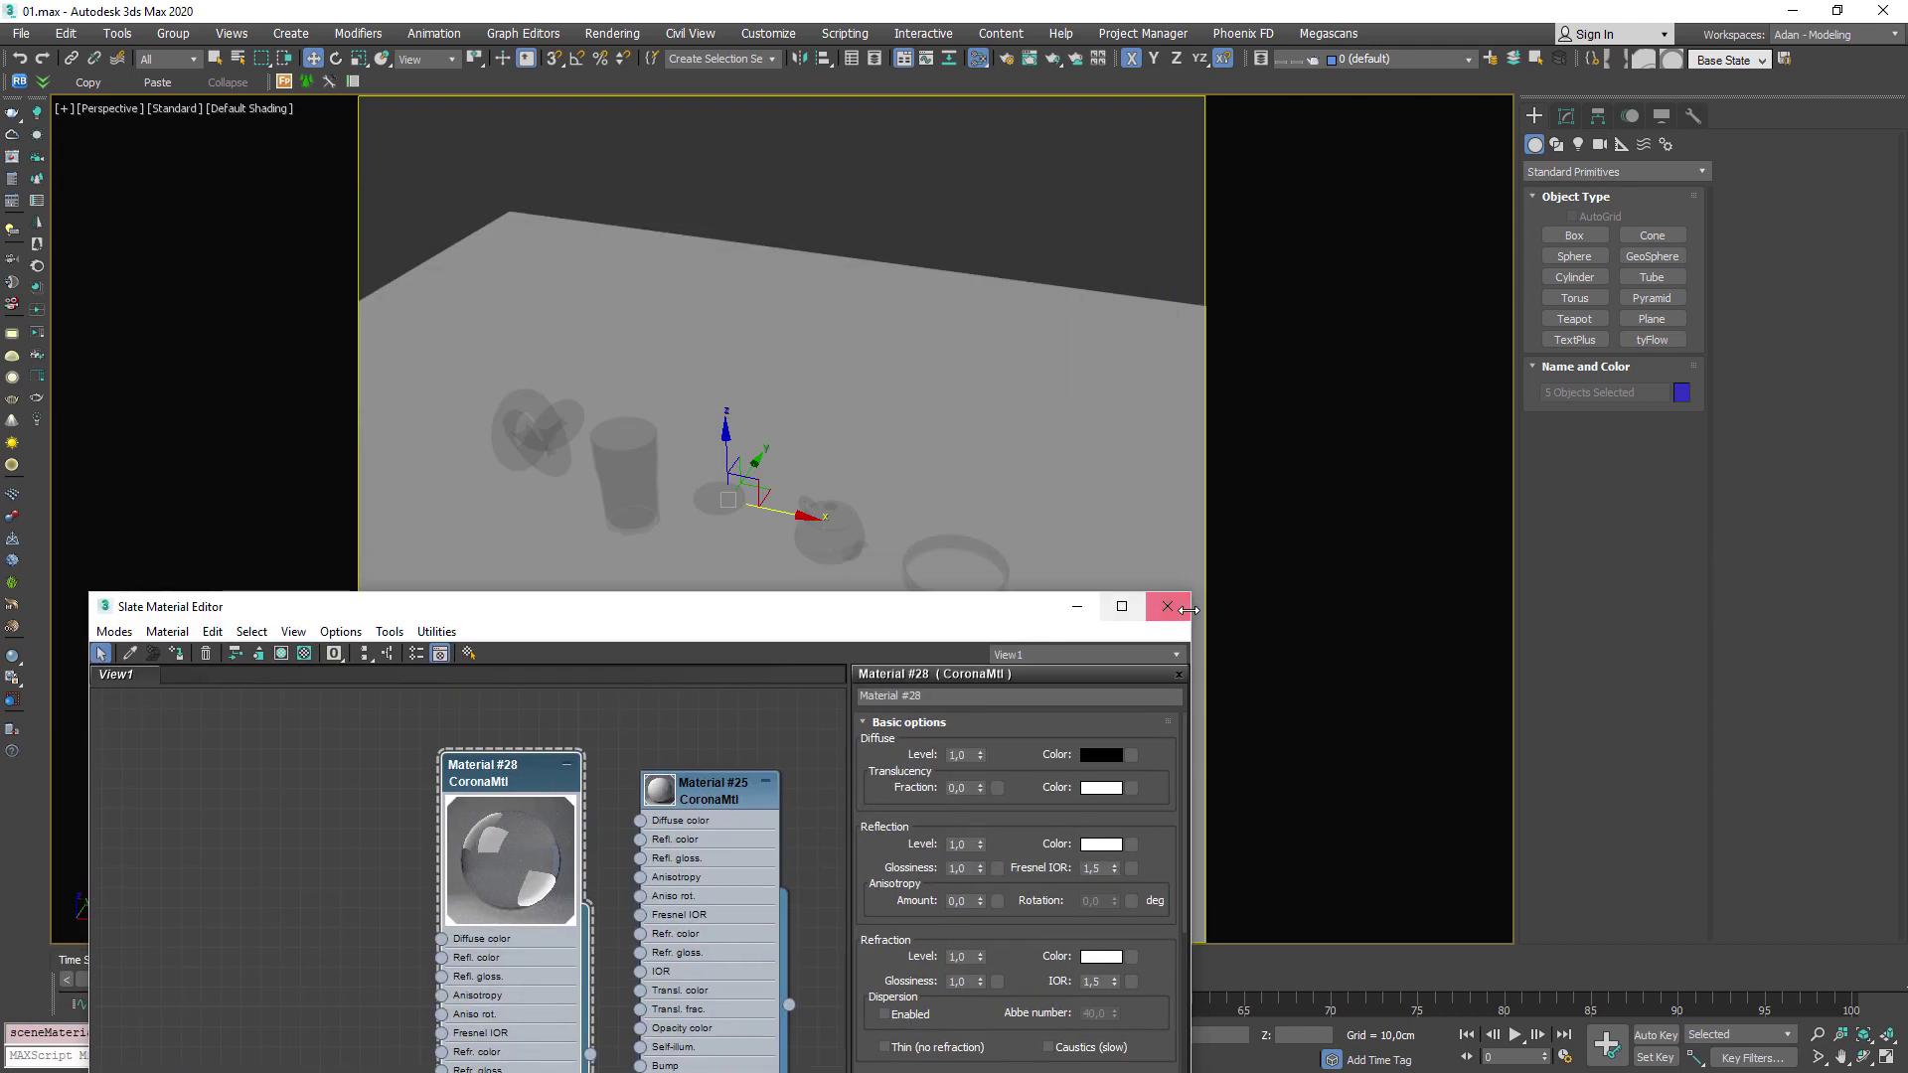
{"action": "left_click", "coordinate": [1170, 605]}
{"action": "middle_click_drag", "start_coordinate": [709, 493], "coordinate": [691, 530]}
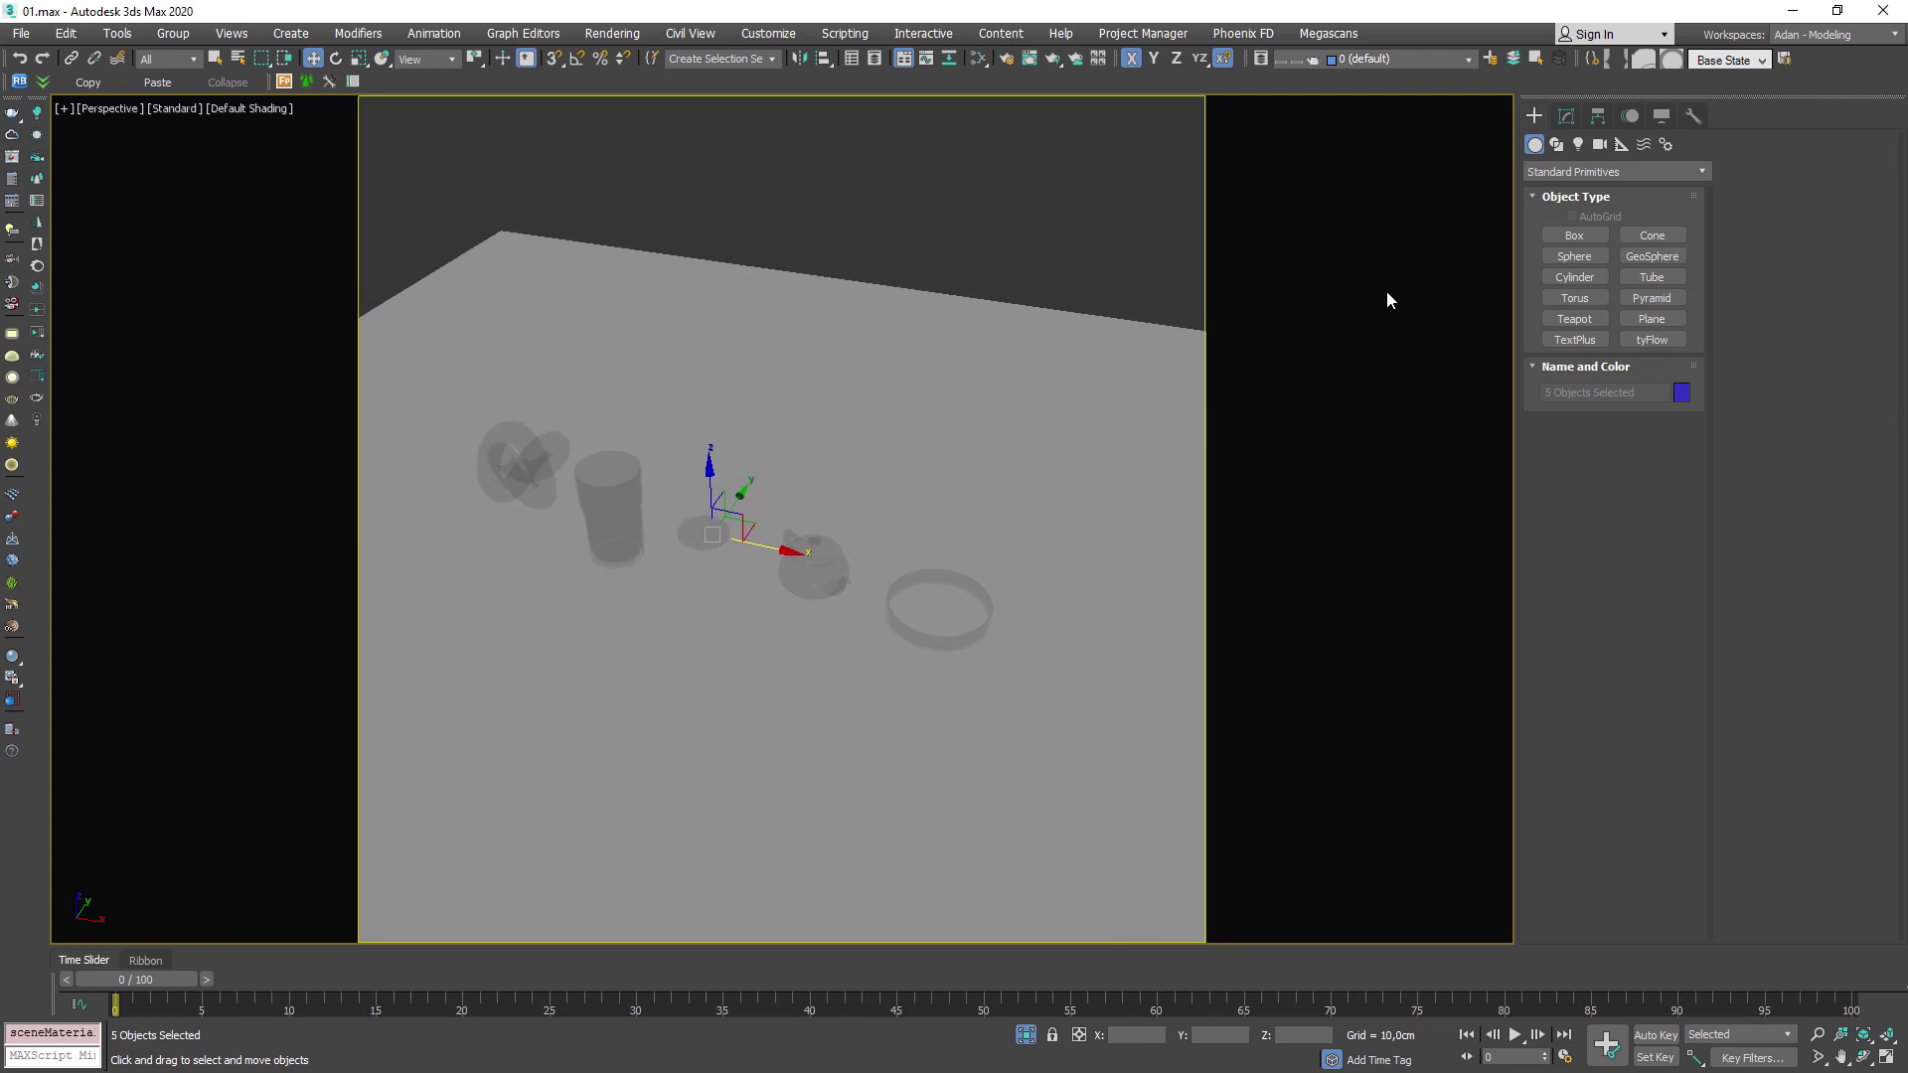
Create a spherical CoronaLight with a radius of about 3,16 cm behind the glass objects and raise it above the plane.
{"action": "left_click", "coordinate": [1579, 145]}
{"action": "left_click", "coordinate": [1576, 174]}
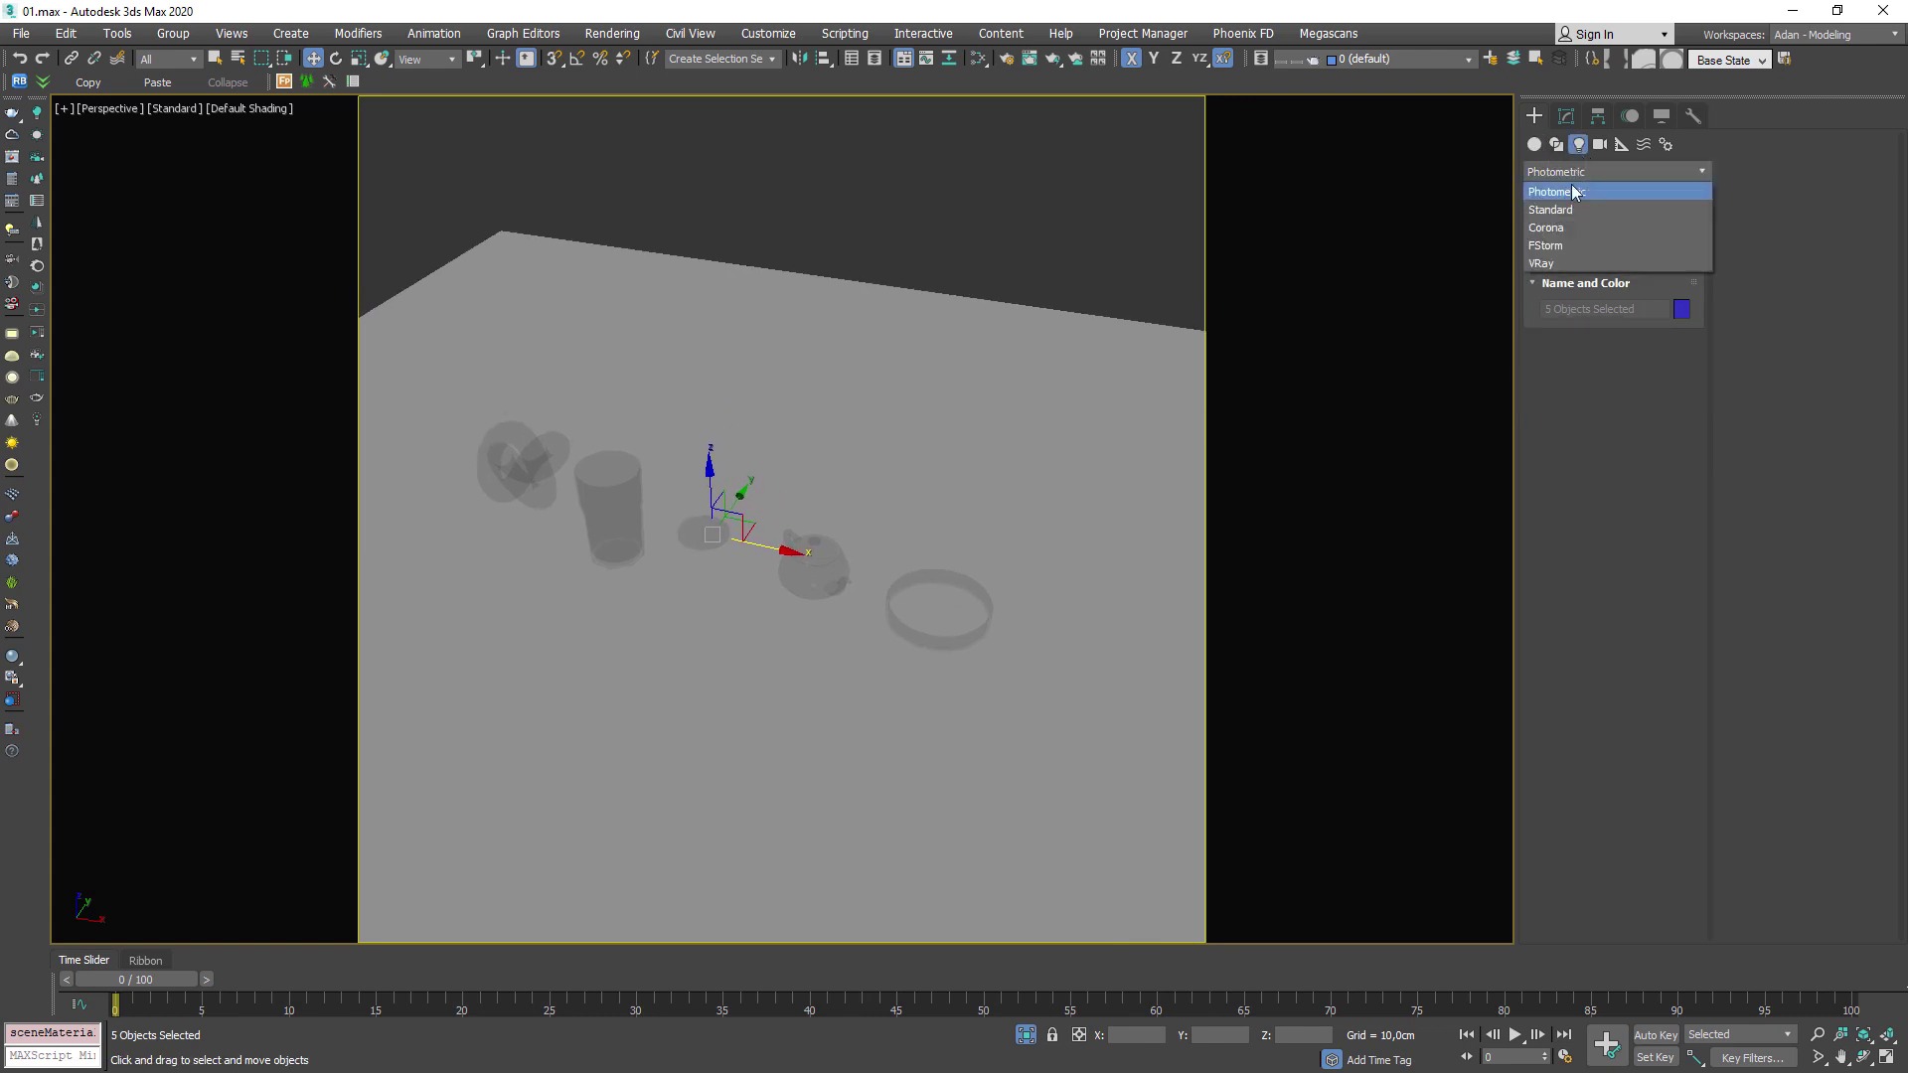
{"action": "left_click", "coordinate": [1552, 228]}
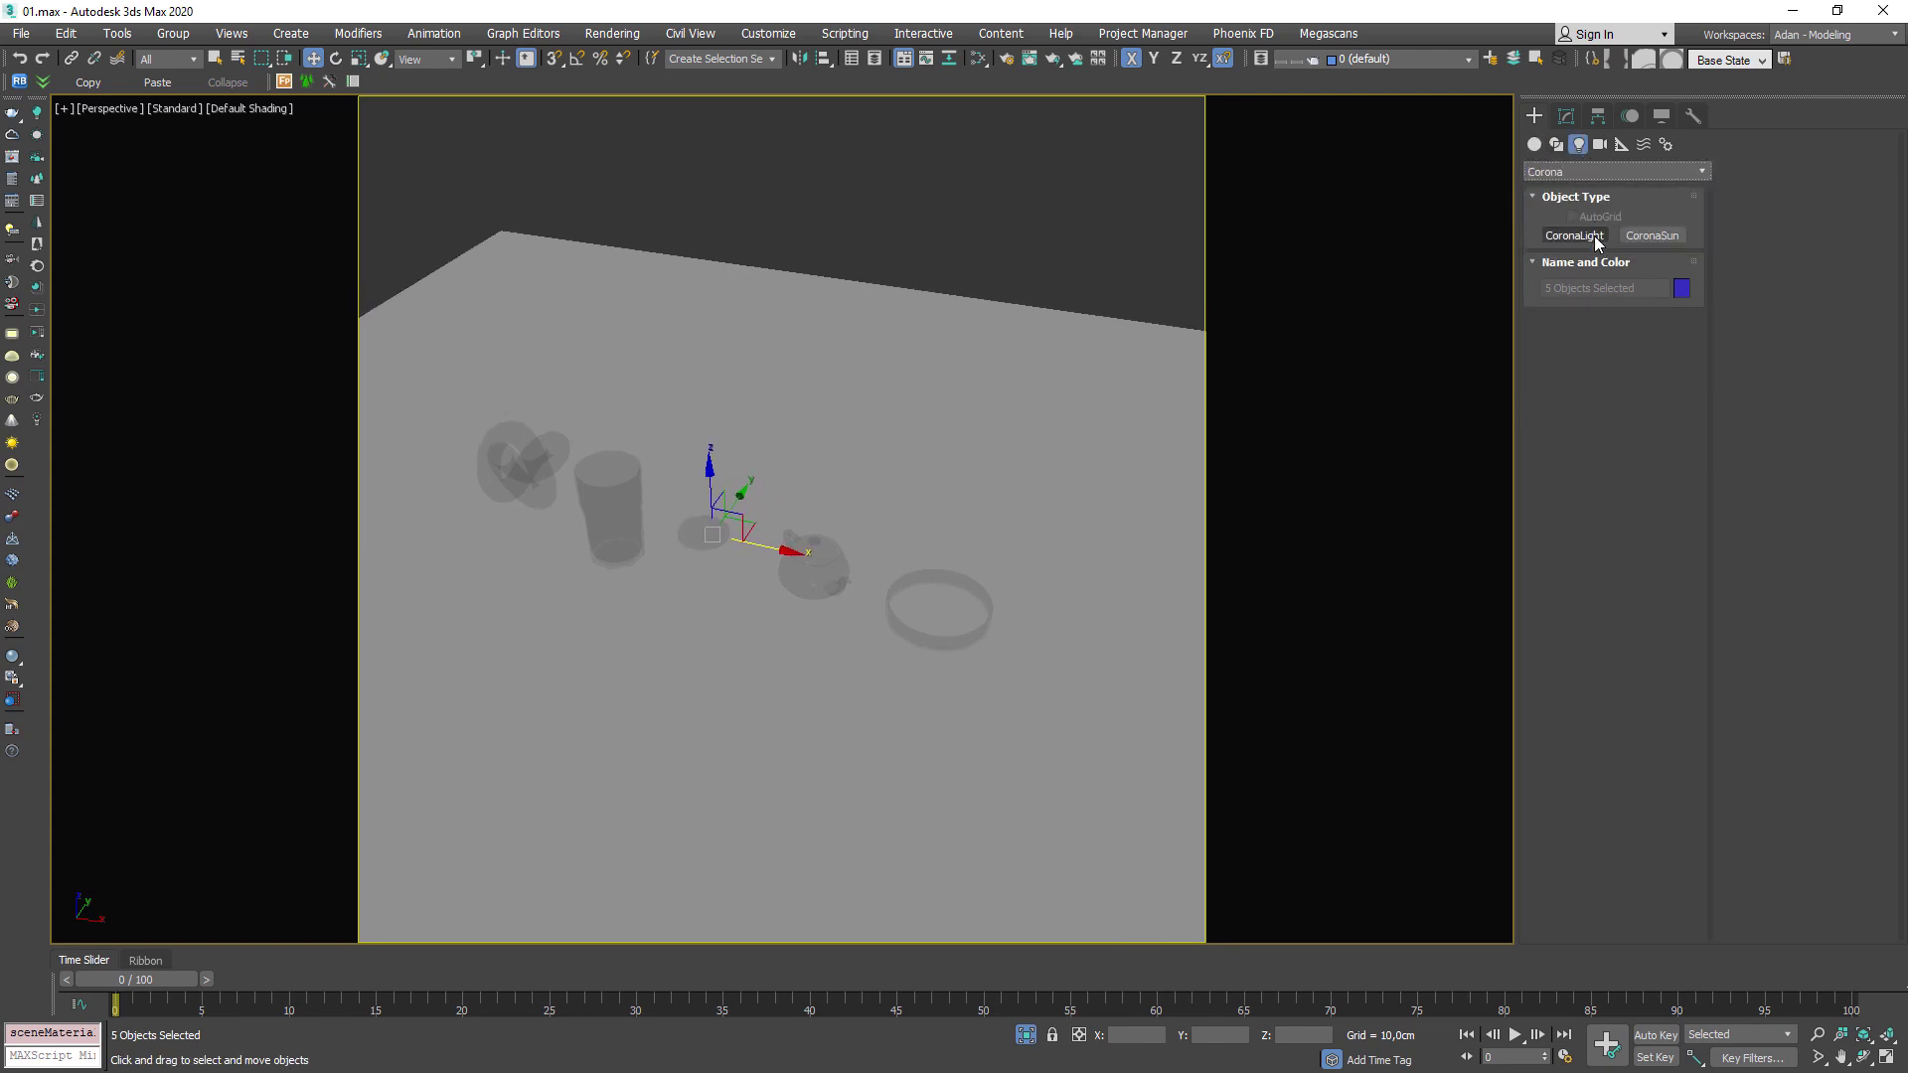
{"action": "left_click", "coordinate": [1594, 236]}
{"action": "middle_click_drag", "start_coordinate": [905, 514], "coordinate": [837, 611]}
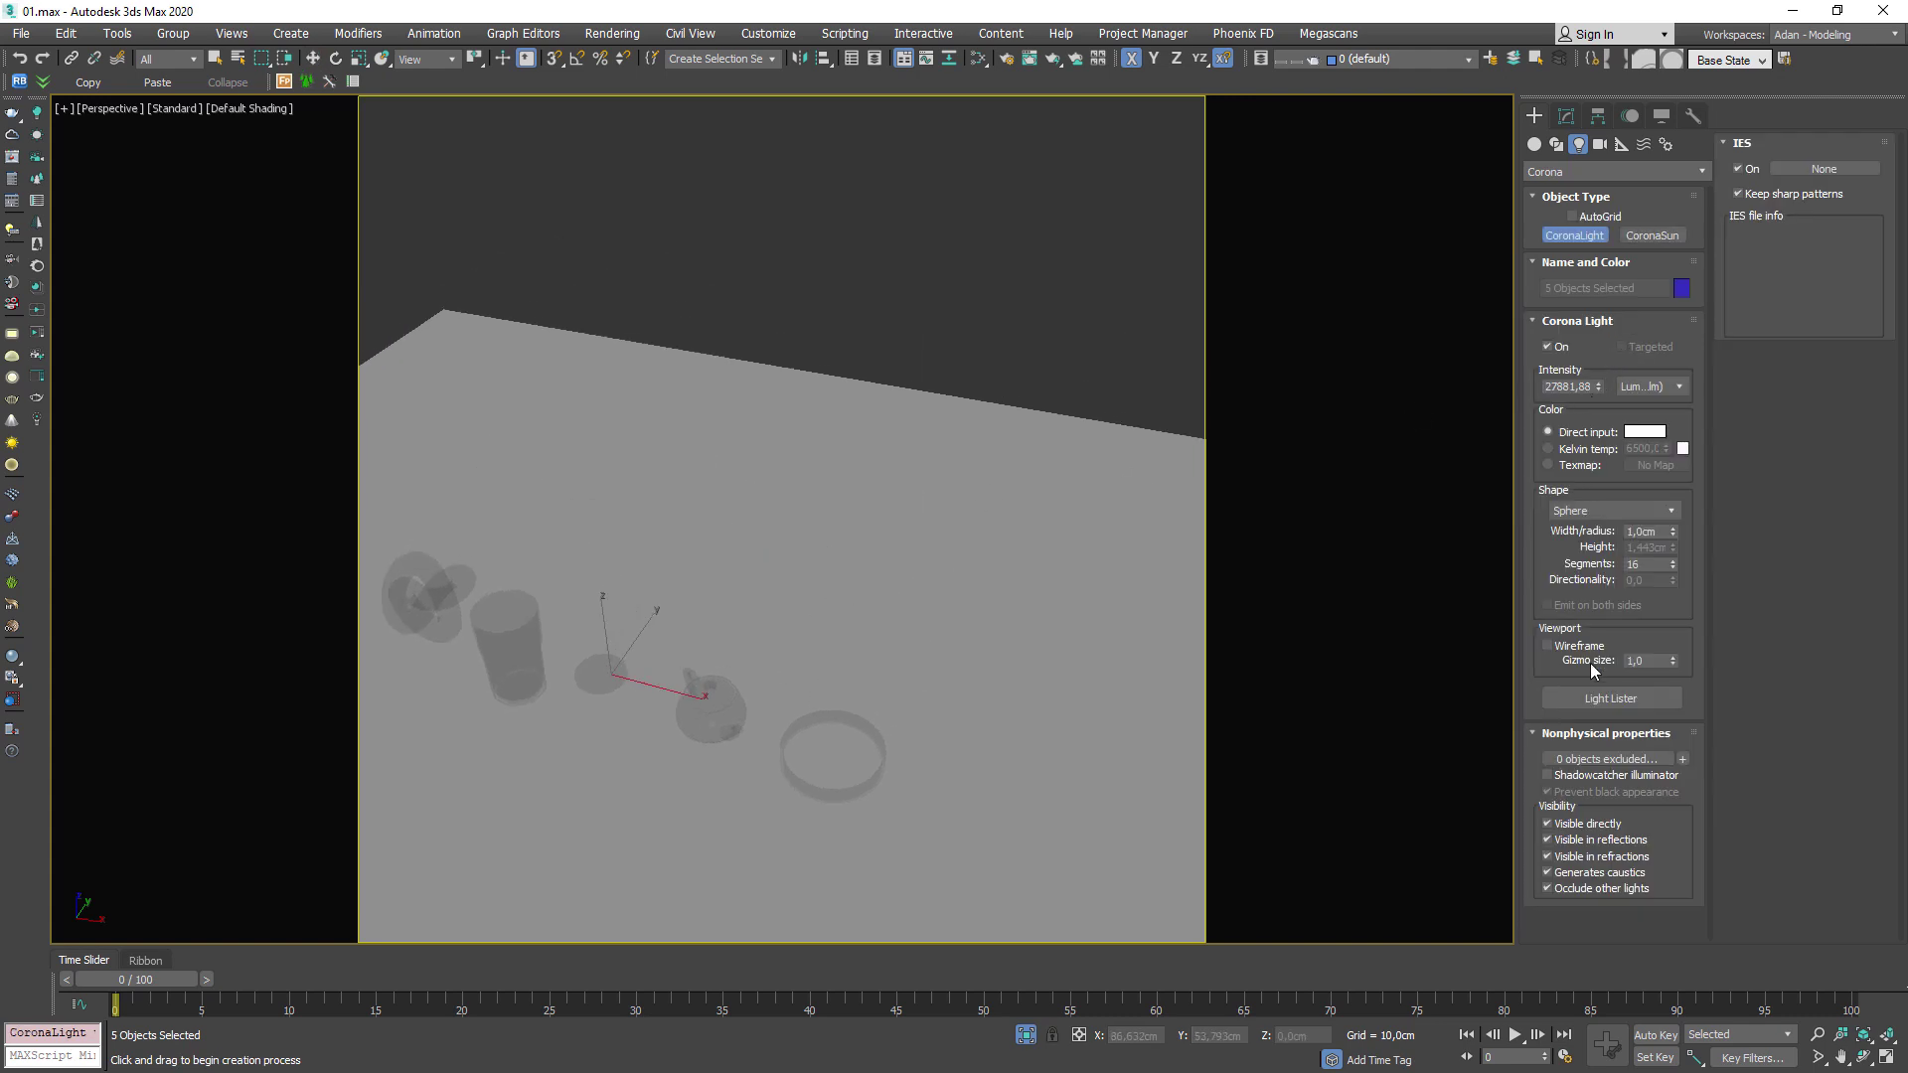
{"action": "middle_click_drag", "start_coordinate": [938, 499], "coordinate": [903, 507], "text": "alt"}
{"action": "left_click", "coordinate": [857, 409]}
{"action": "scroll", "coordinate": [853, 517], "scroll_direction": "down", "scroll_amount": 5}
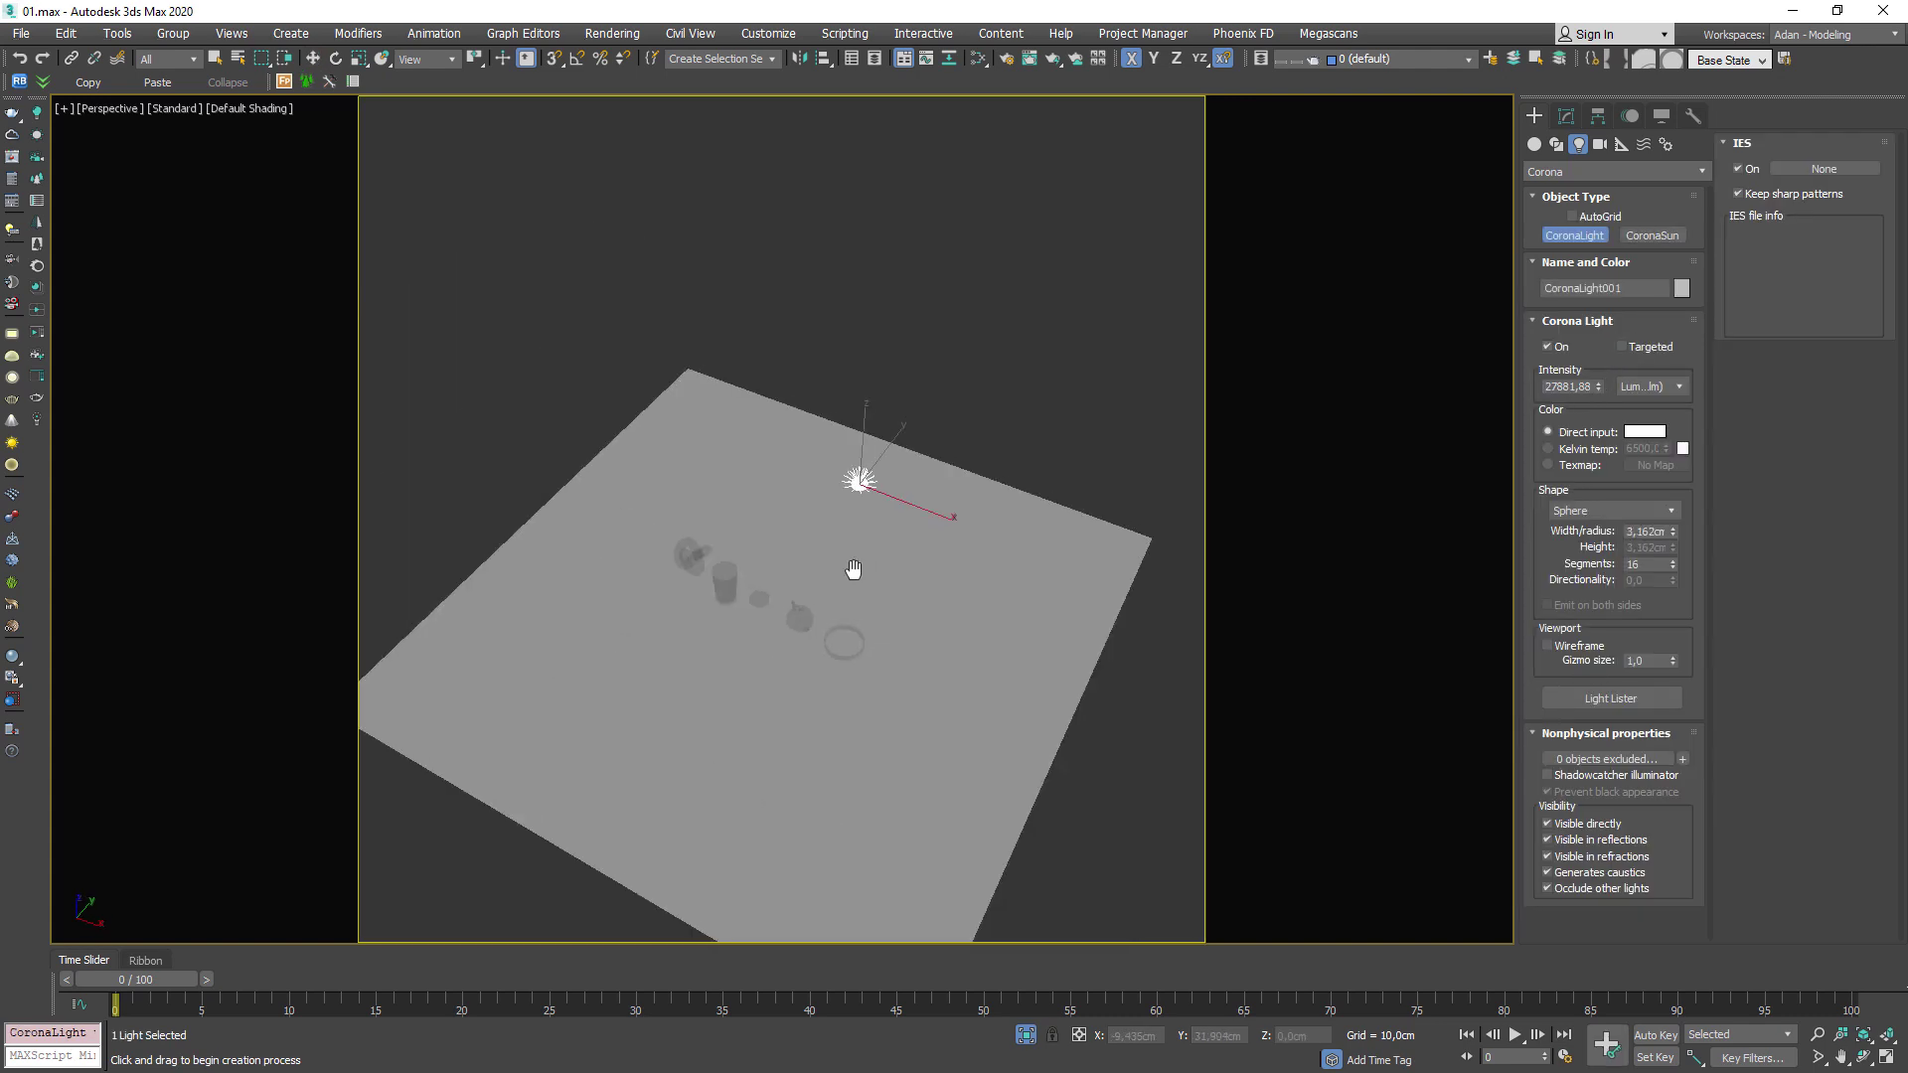
{"action": "key", "text": "w"}
{"action": "middle_click_drag", "start_coordinate": [867, 396], "coordinate": [921, 420], "text": "alt"}
{"action": "left_click", "coordinate": [921, 420]}
{"action": "right_click", "coordinate": [921, 420]}
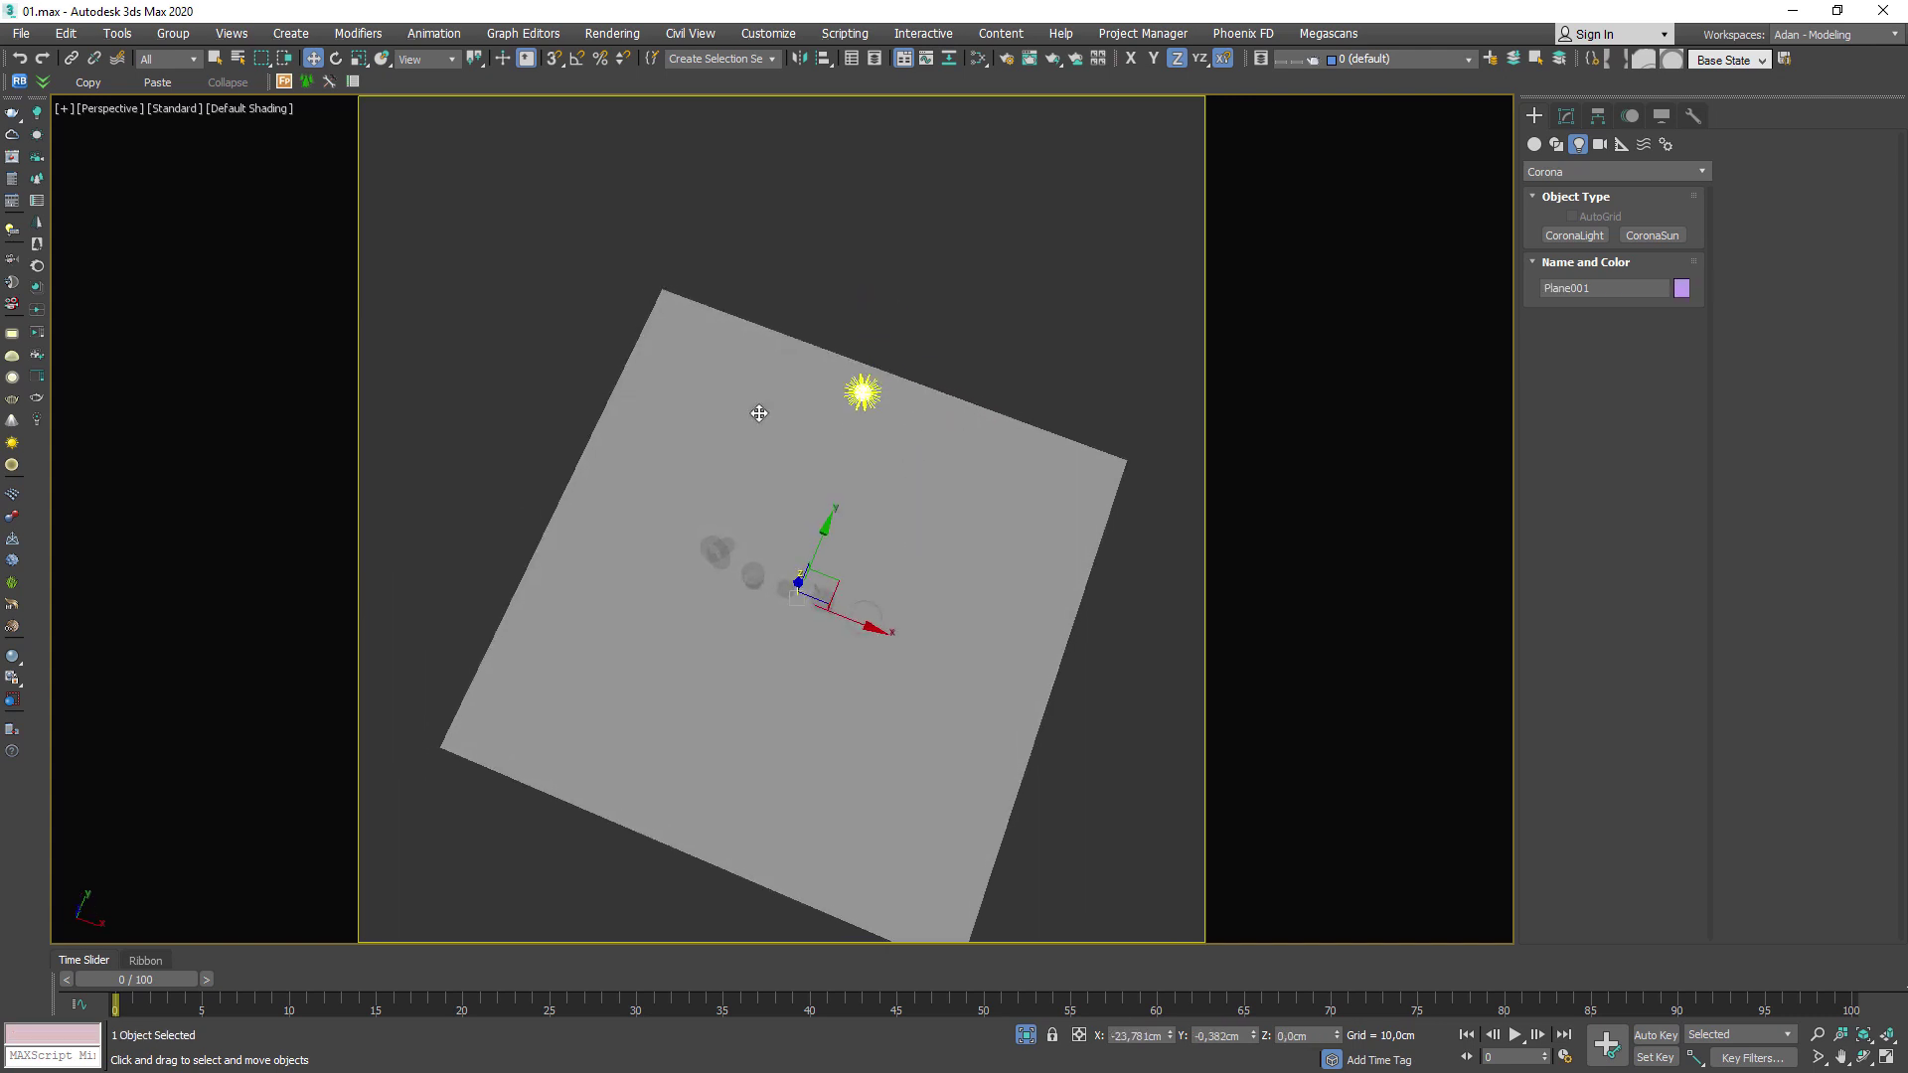
Start Corona interactive rendering and set the tone mapping's highlight compression to 5,0.
{"action": "left_click", "coordinate": [38, 335]}
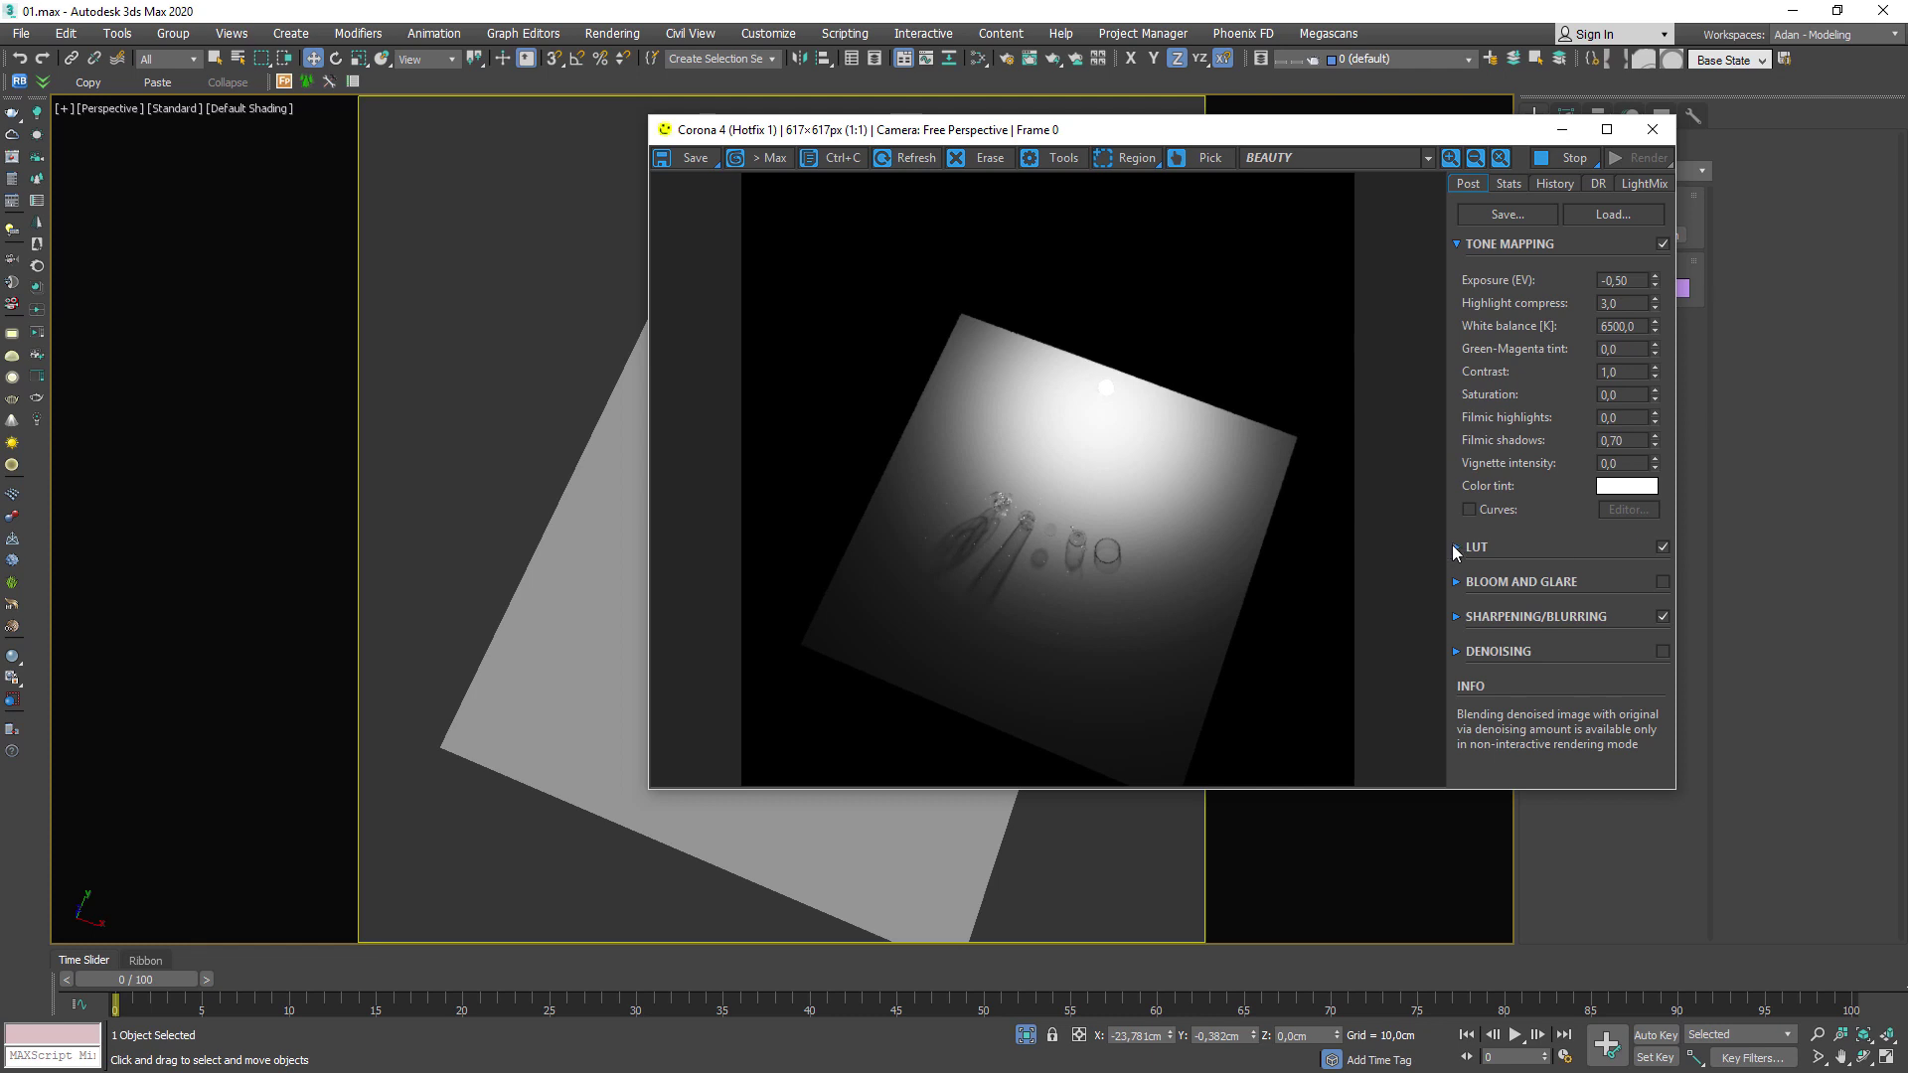
{"action": "left_click", "coordinate": [1638, 547]}
{"action": "left_click_drag", "start_coordinate": [1610, 303], "coordinate": [1520, 308]}
{"action": "type", "text": "5"}
{"action": "key", "text": "Return"}
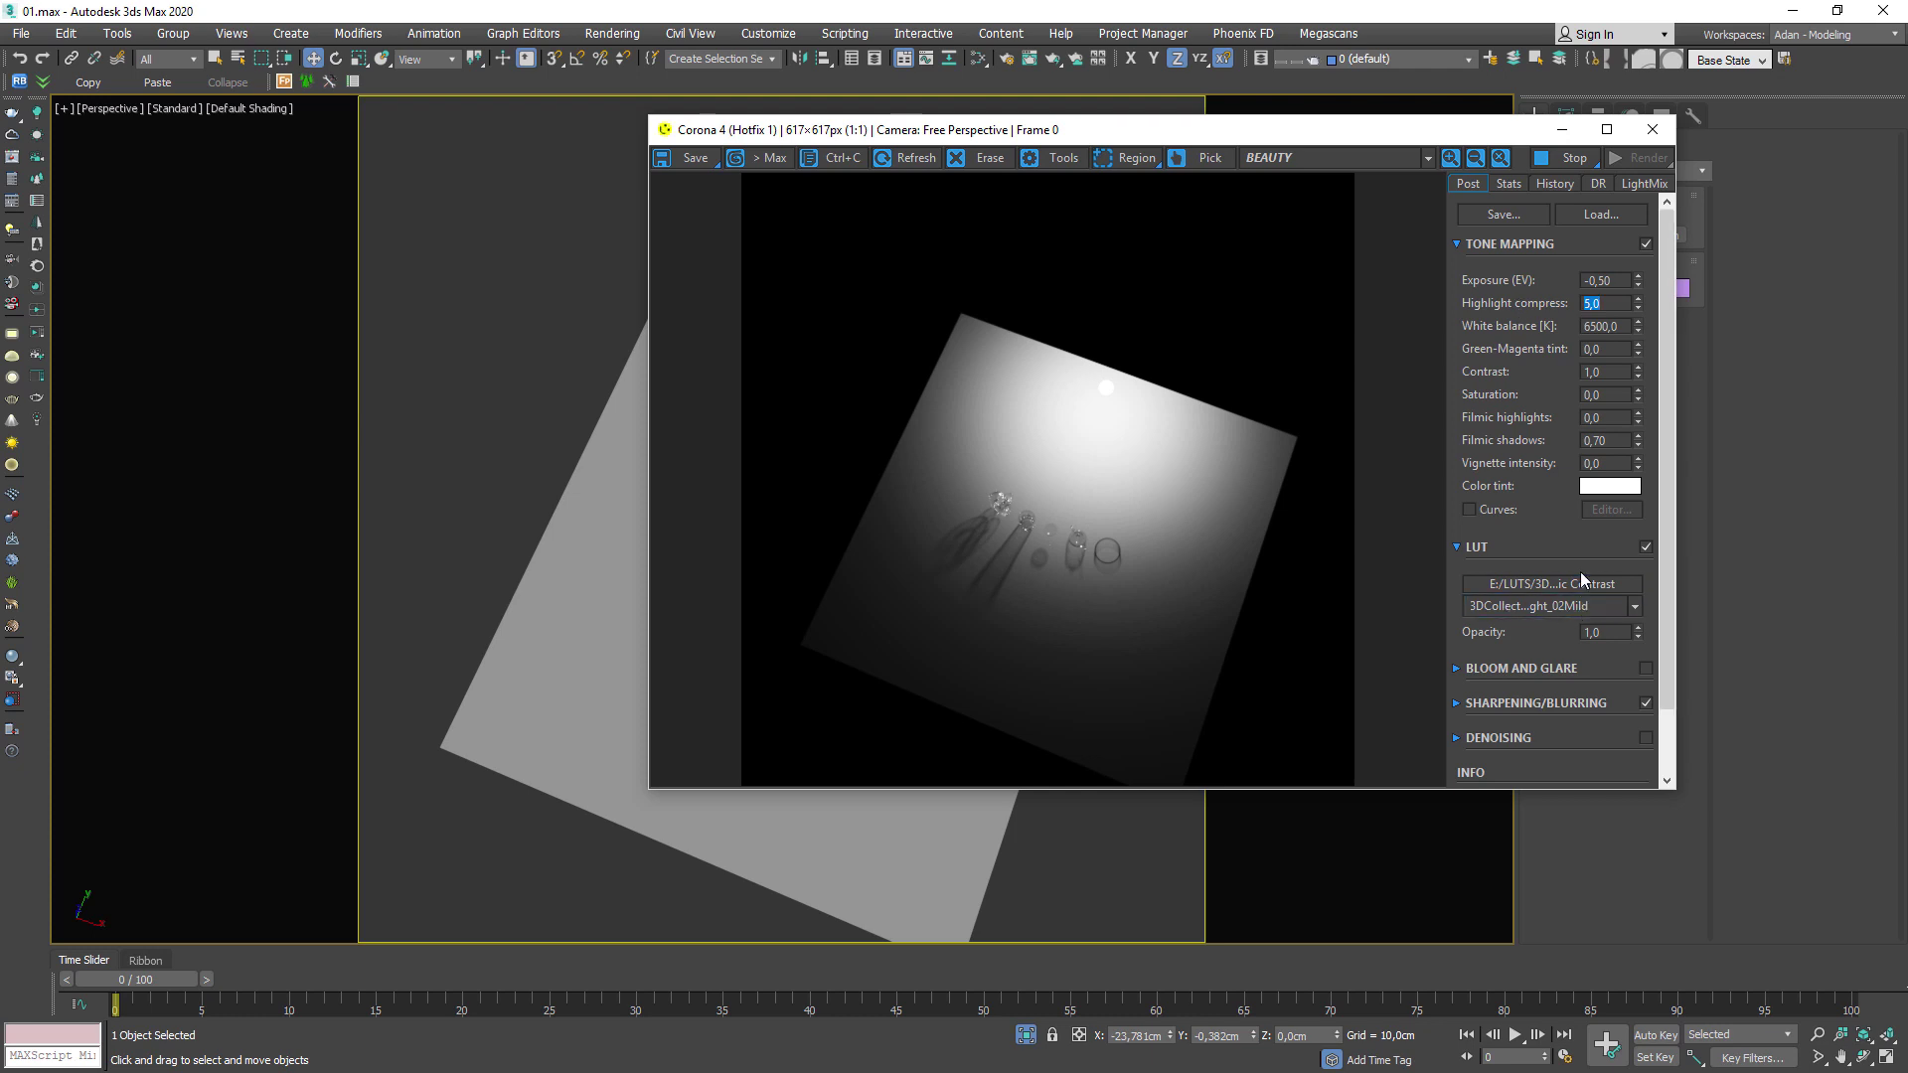
Compare the render with the LUT off and on, and set the exposure to 0,0 EV.
{"action": "left_click", "coordinate": [1646, 545]}
{"action": "left_click", "coordinate": [1646, 546]}
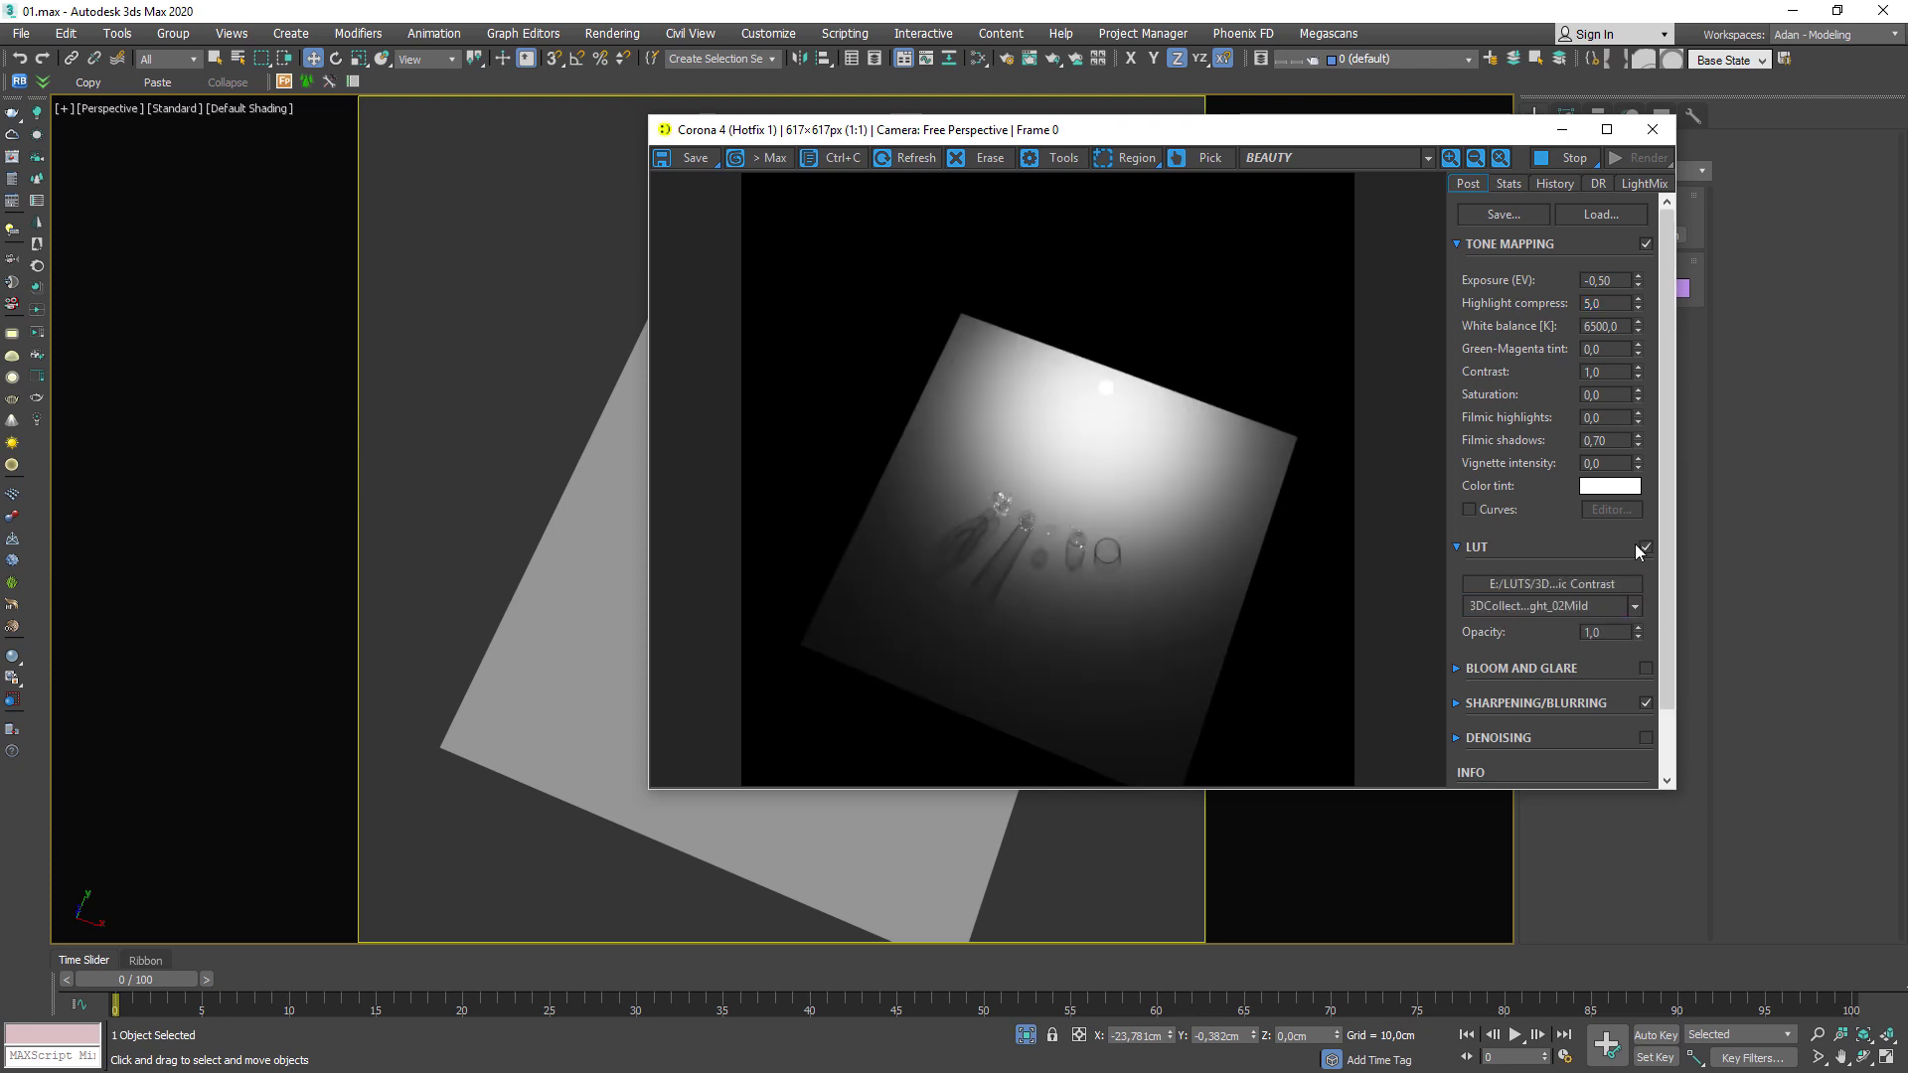
{"action": "left_click", "coordinate": [1456, 548]}
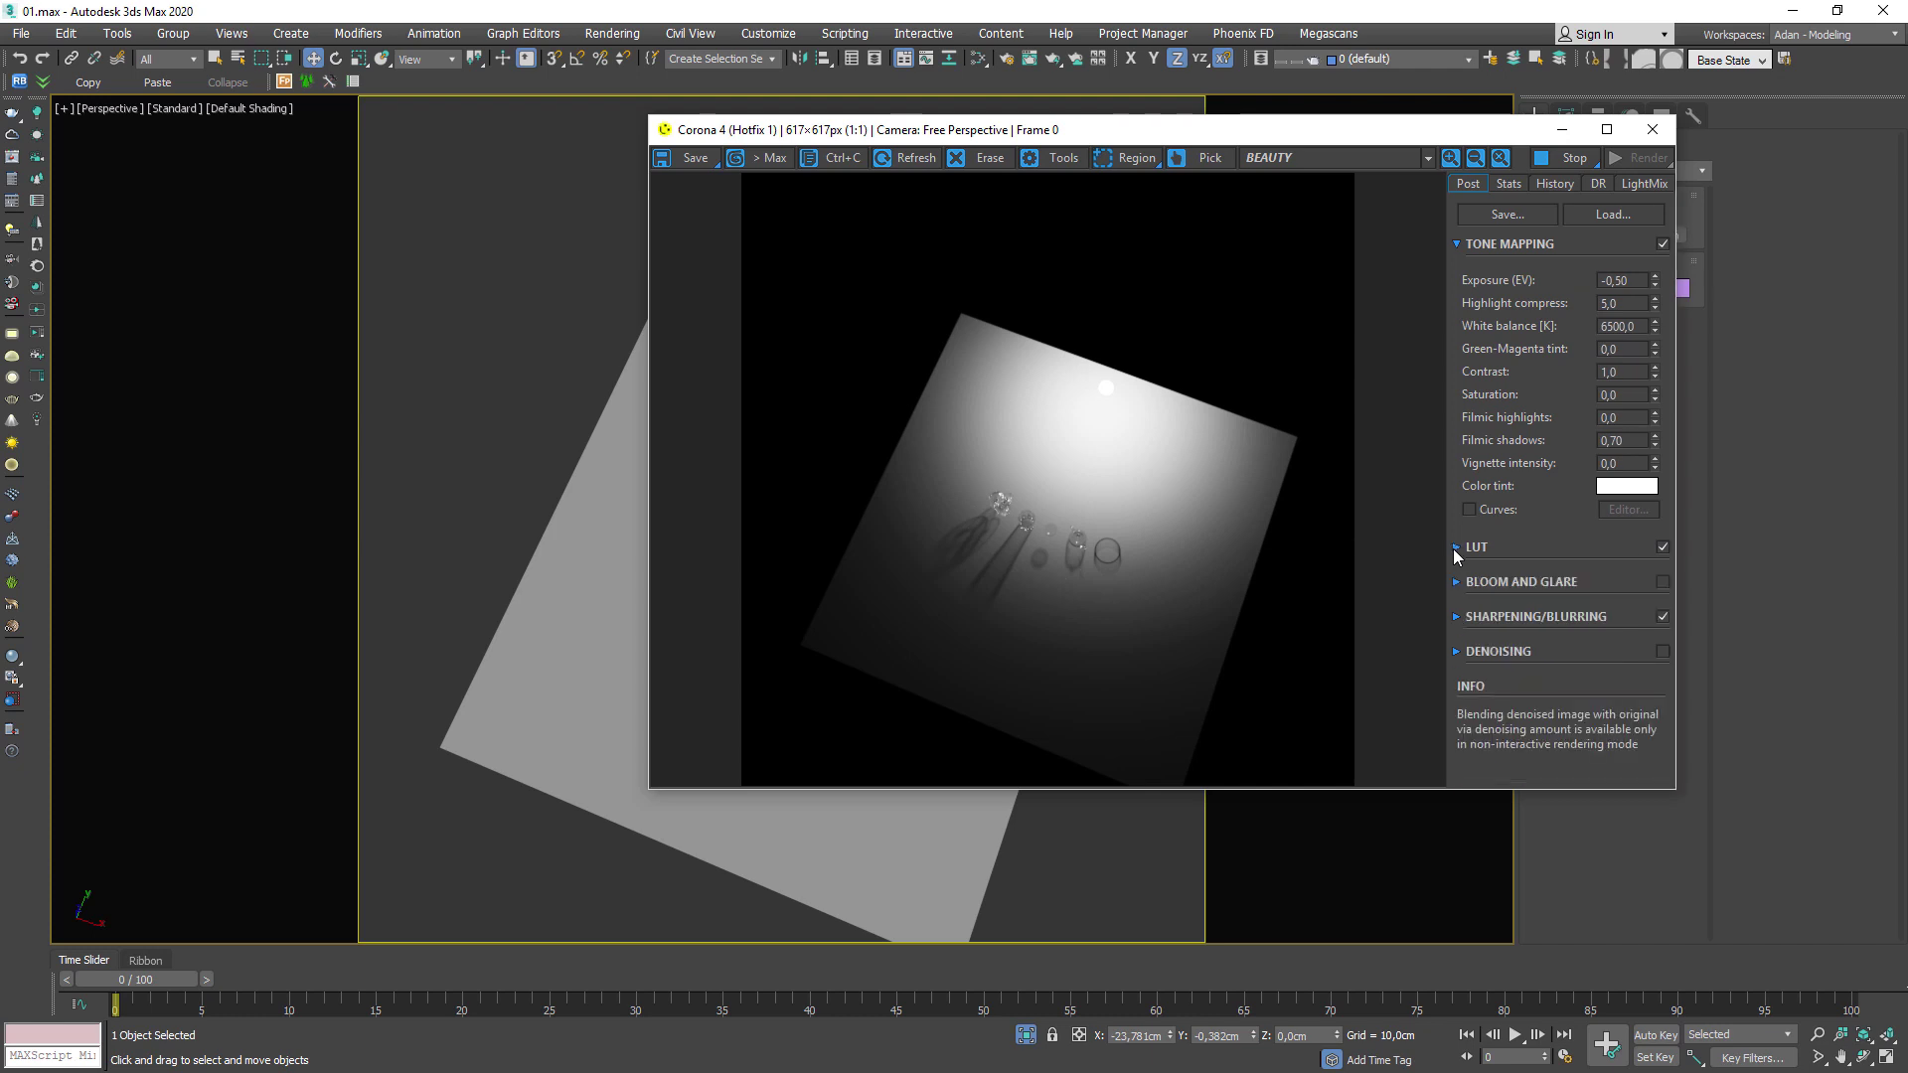
{"action": "double_click", "coordinate": [1603, 281]}
{"action": "key", "text": "Right"}
{"action": "key", "text": "ctrl+a"}
{"action": "type", "text": "0"}
{"action": "key", "text": "Return"}
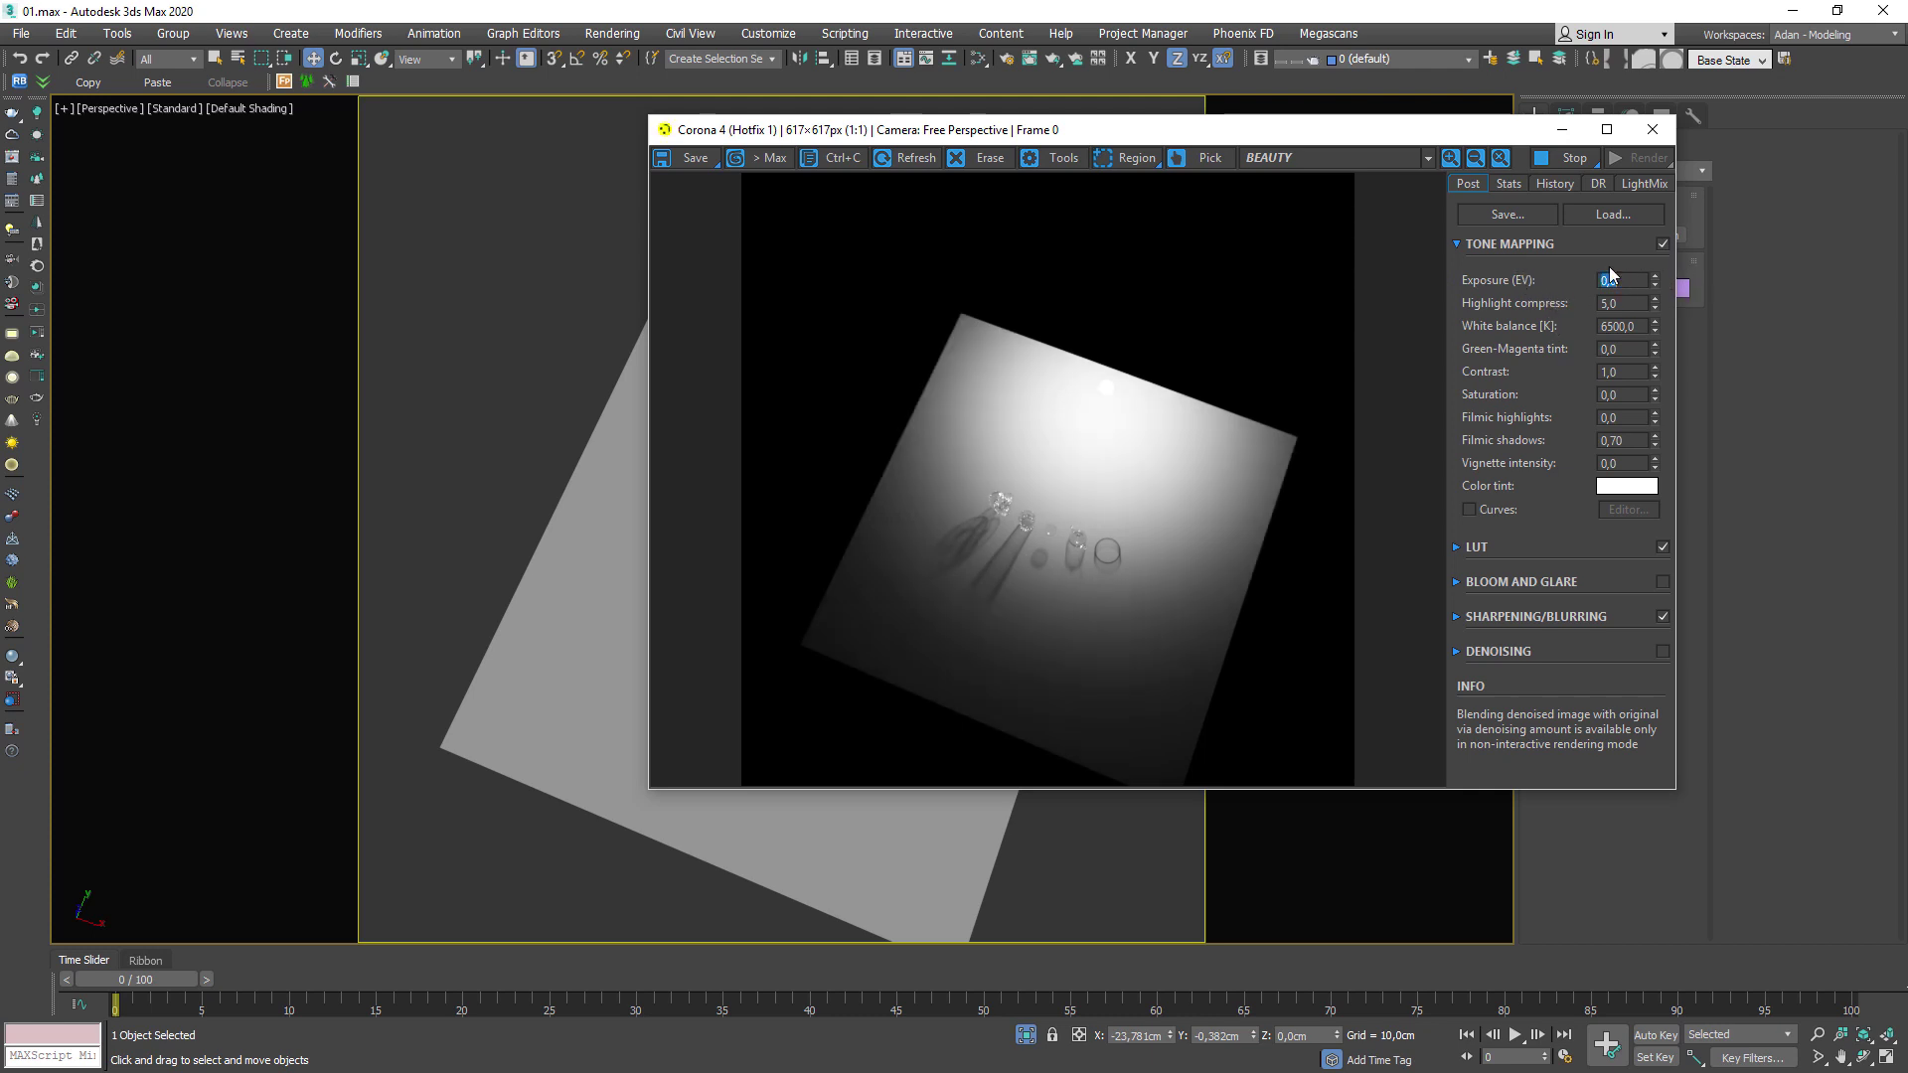
Frame all the glass objects closely in the perspective view and place the render window beside them.
{"action": "left_click_drag", "start_coordinate": [1483, 132], "coordinate": [1676, 546]}
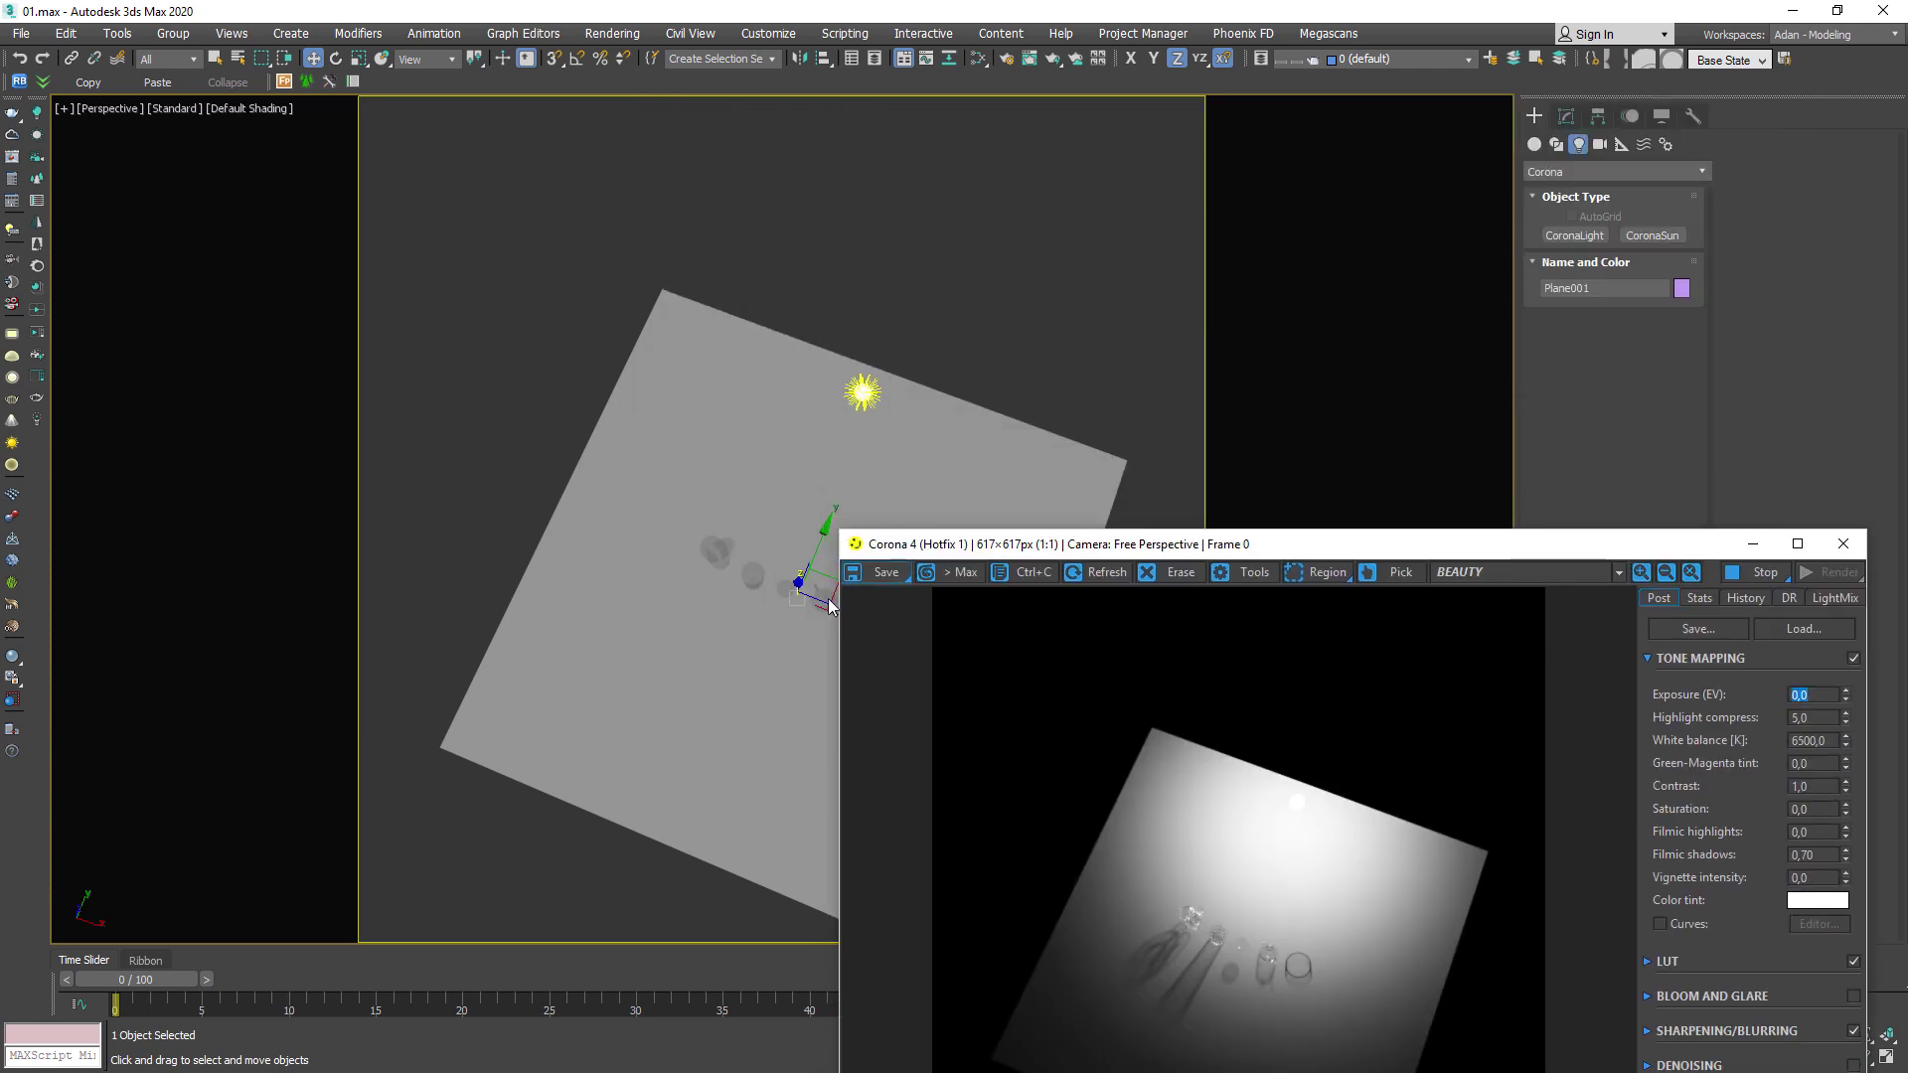
{"action": "scroll", "coordinate": [636, 438], "scroll_direction": "up", "scroll_amount": 6}
{"action": "scroll", "coordinate": [738, 473], "scroll_direction": "up", "scroll_amount": 2}
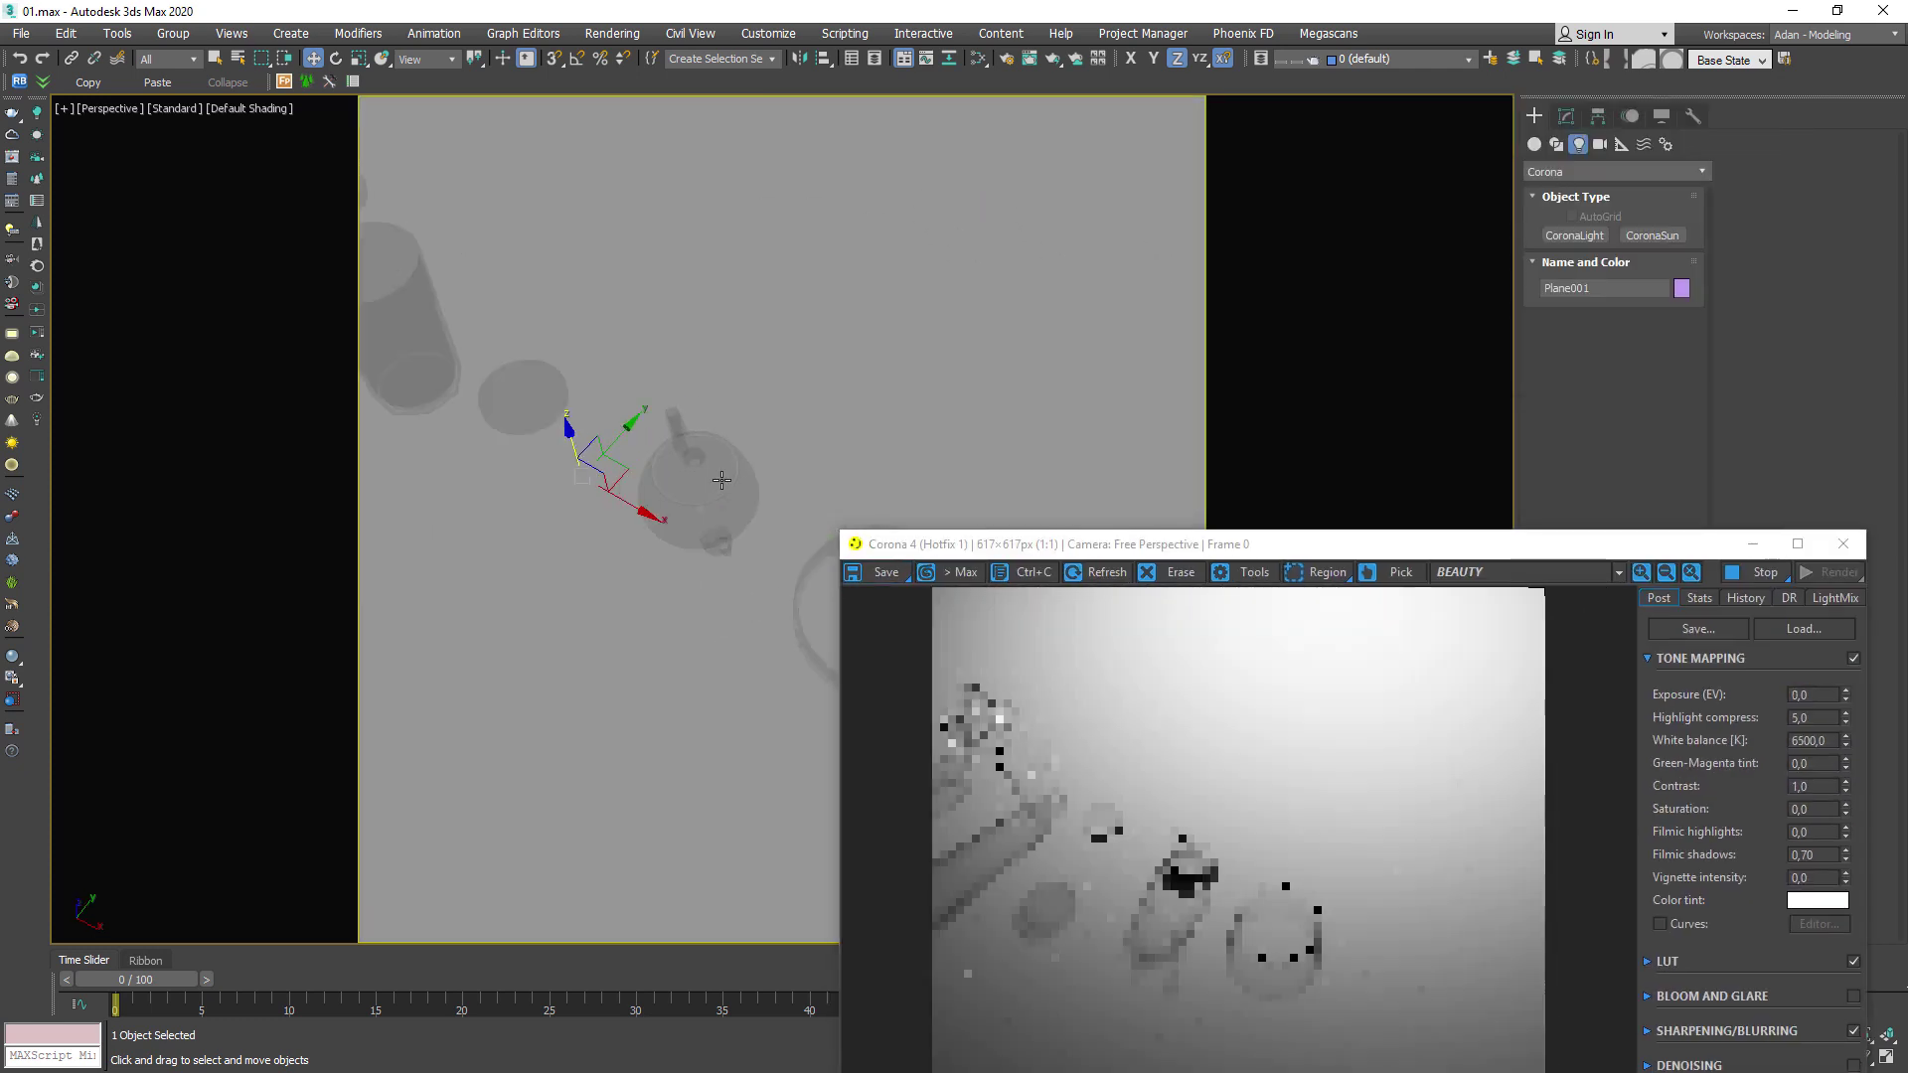
{"action": "left_click", "coordinate": [734, 475]}
{"action": "scroll", "coordinate": [733, 475], "scroll_direction": "up", "scroll_amount": 5}
{"action": "scroll", "coordinate": [589, 439], "scroll_direction": "down", "scroll_amount": 8}
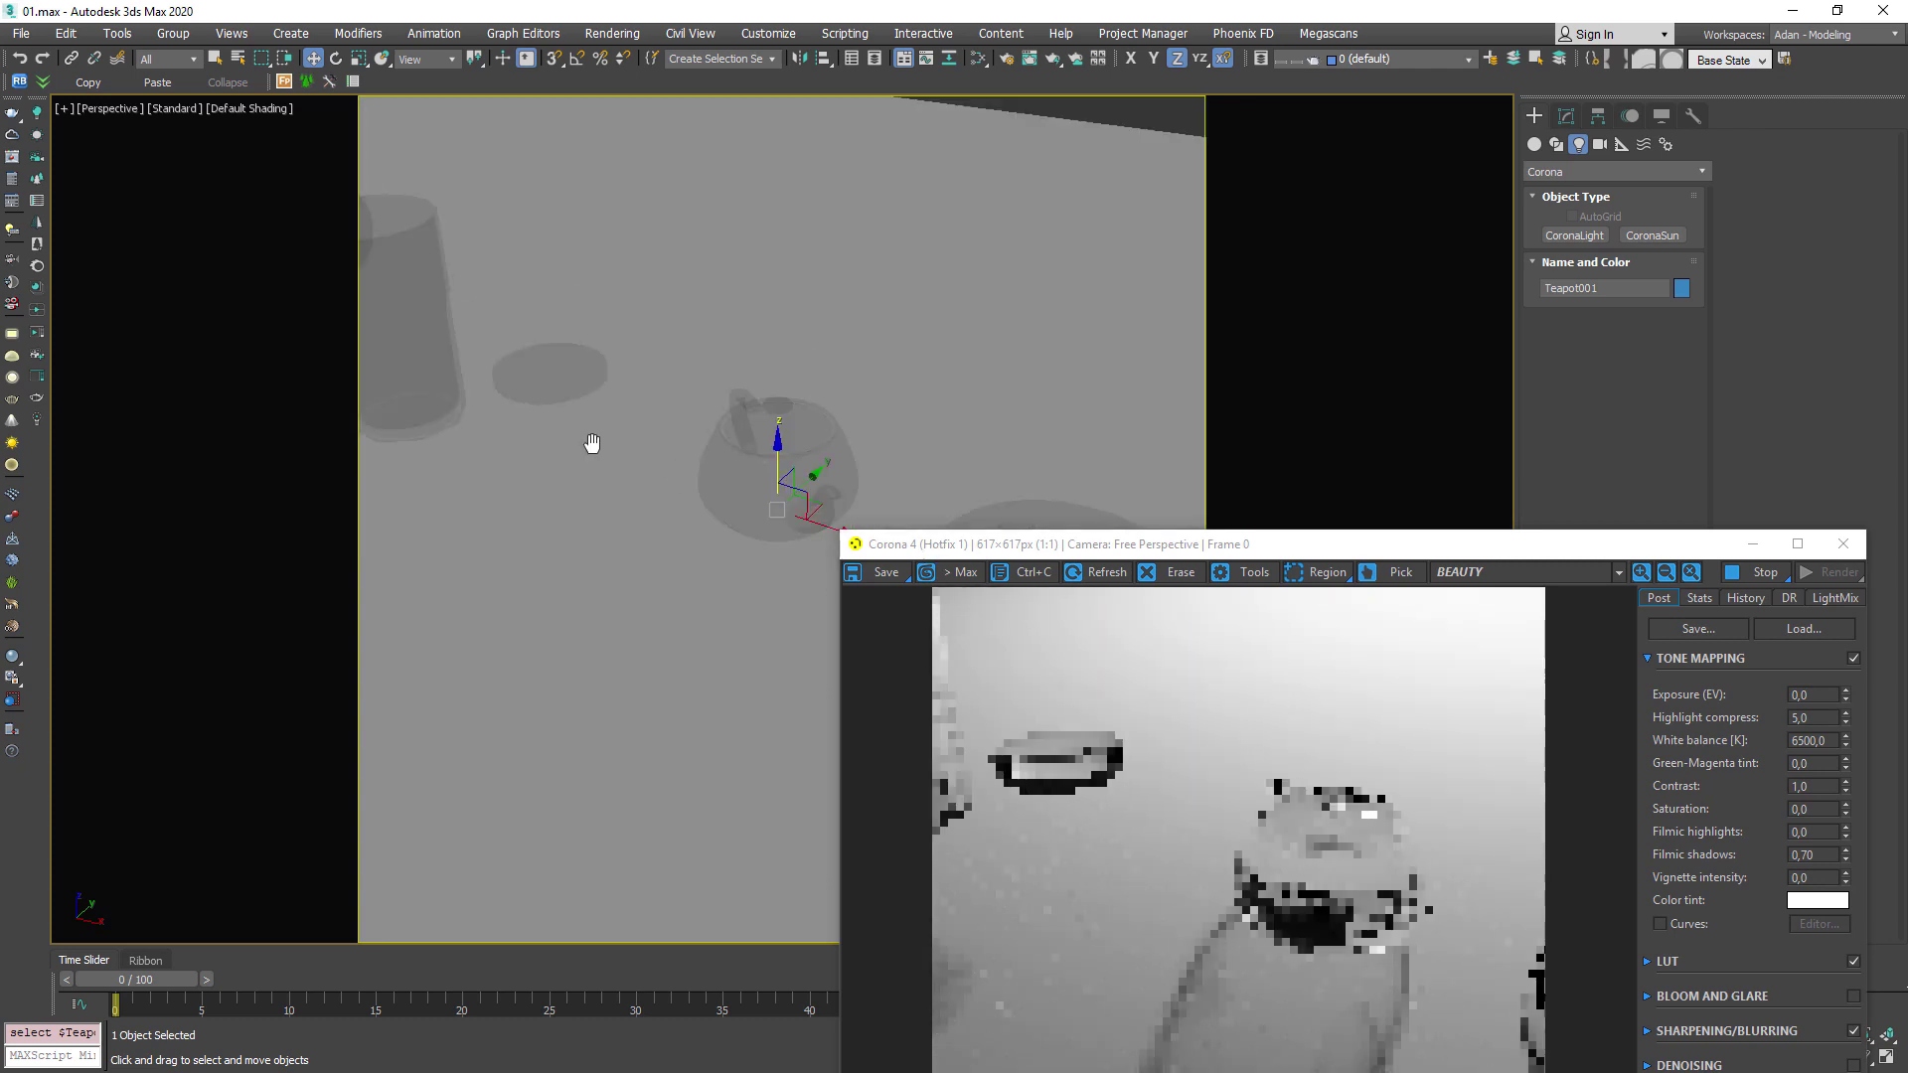
{"action": "left_click_drag", "start_coordinate": [1250, 541], "coordinate": [1297, 129]}
{"action": "left_click_drag", "start_coordinate": [1300, 62], "coordinate": [1386, 44]}
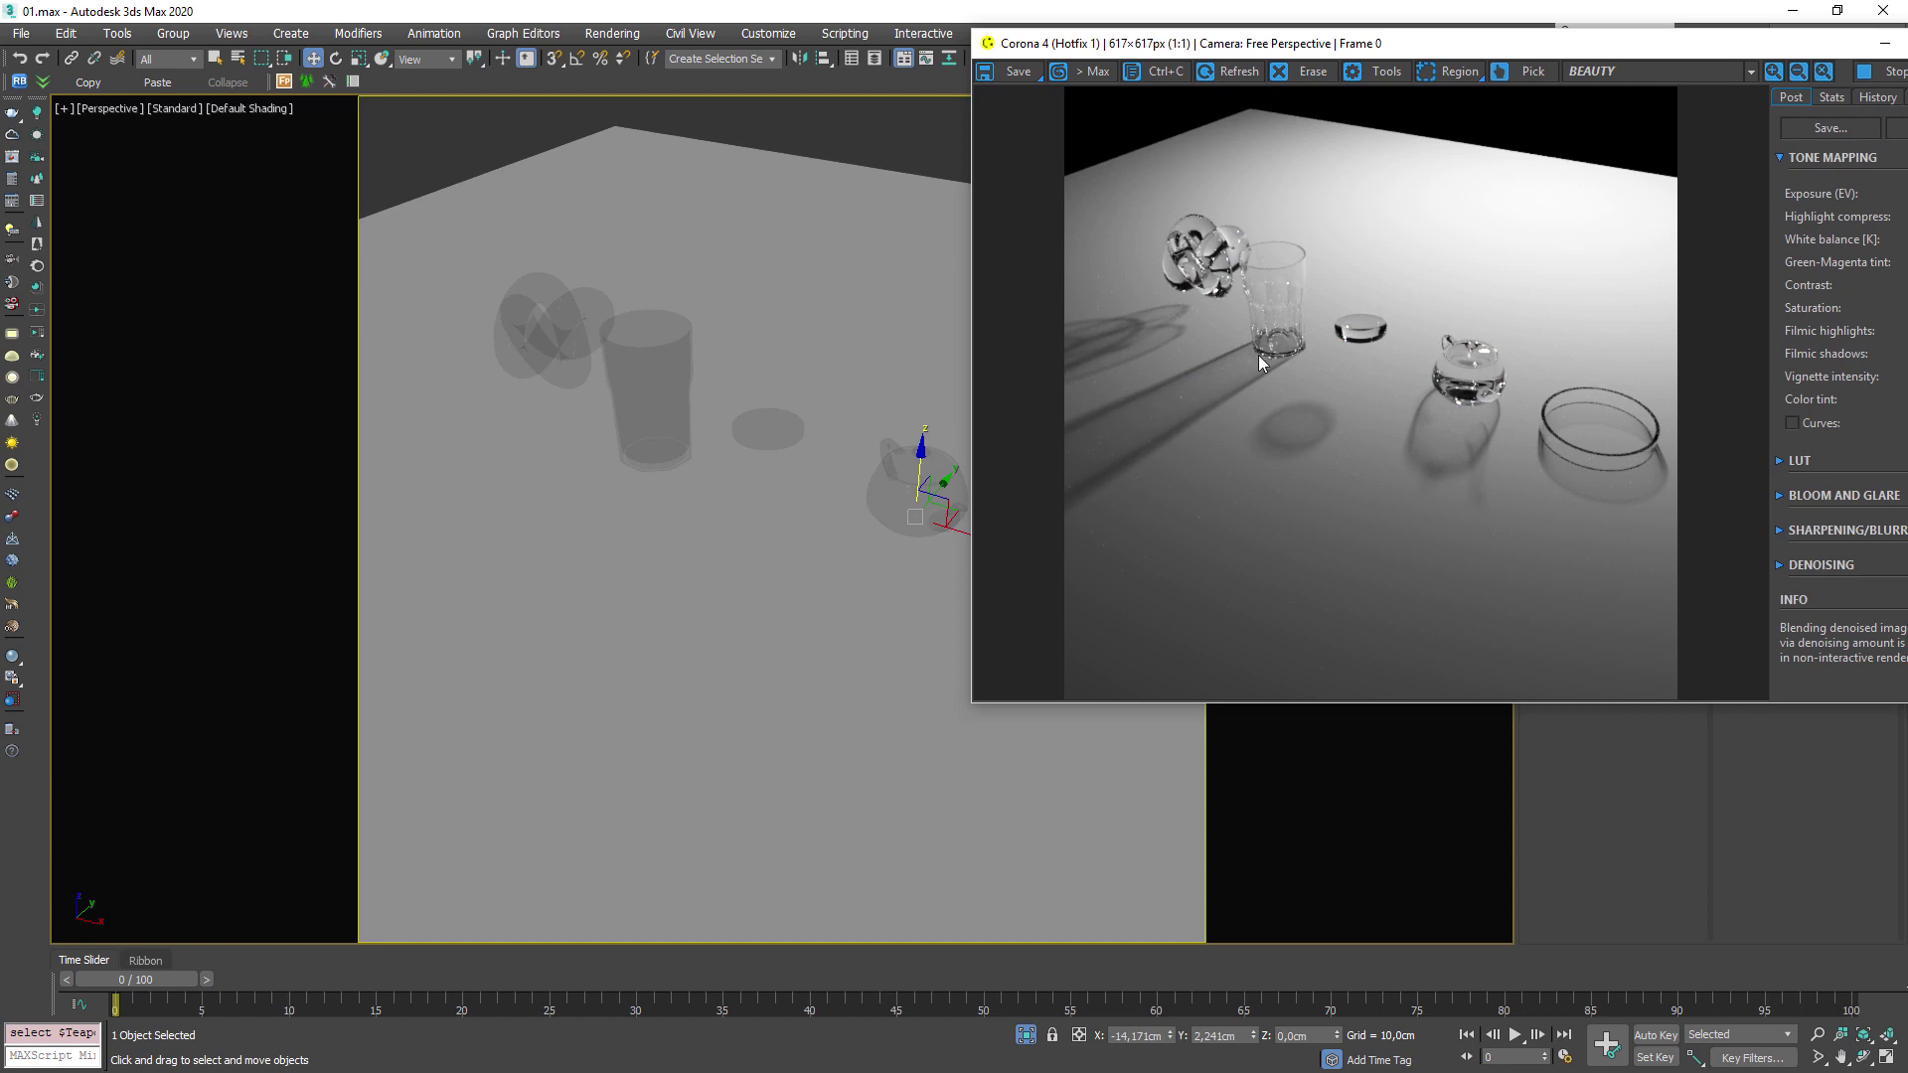
Examine the shadows and light effects around the drinking glass and its neighbours in the interactive render.
{"action": "scroll", "coordinate": [1258, 355], "scroll_direction": "up", "scroll_amount": 2}
{"action": "scroll", "coordinate": [1380, 338], "scroll_direction": "up", "scroll_amount": 1}
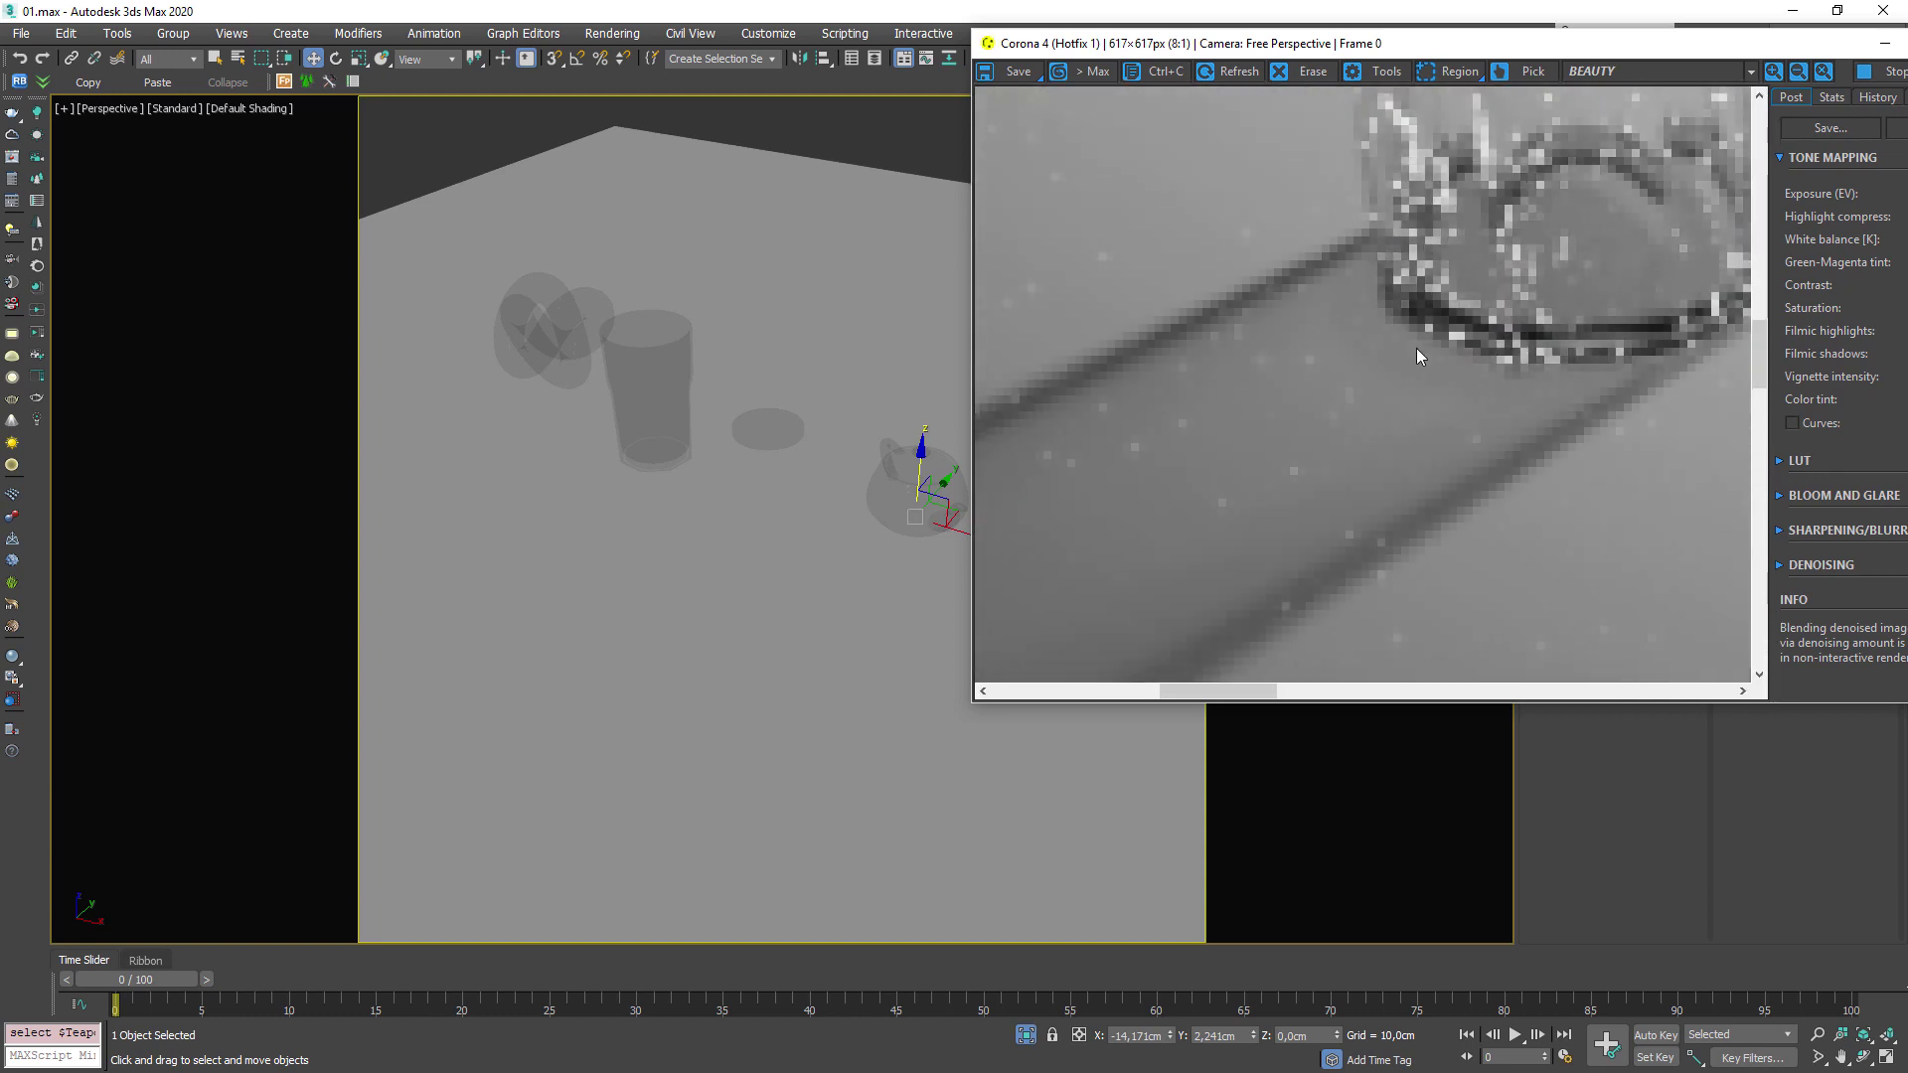
{"action": "scroll", "coordinate": [1392, 528], "scroll_direction": "down", "scroll_amount": 1}
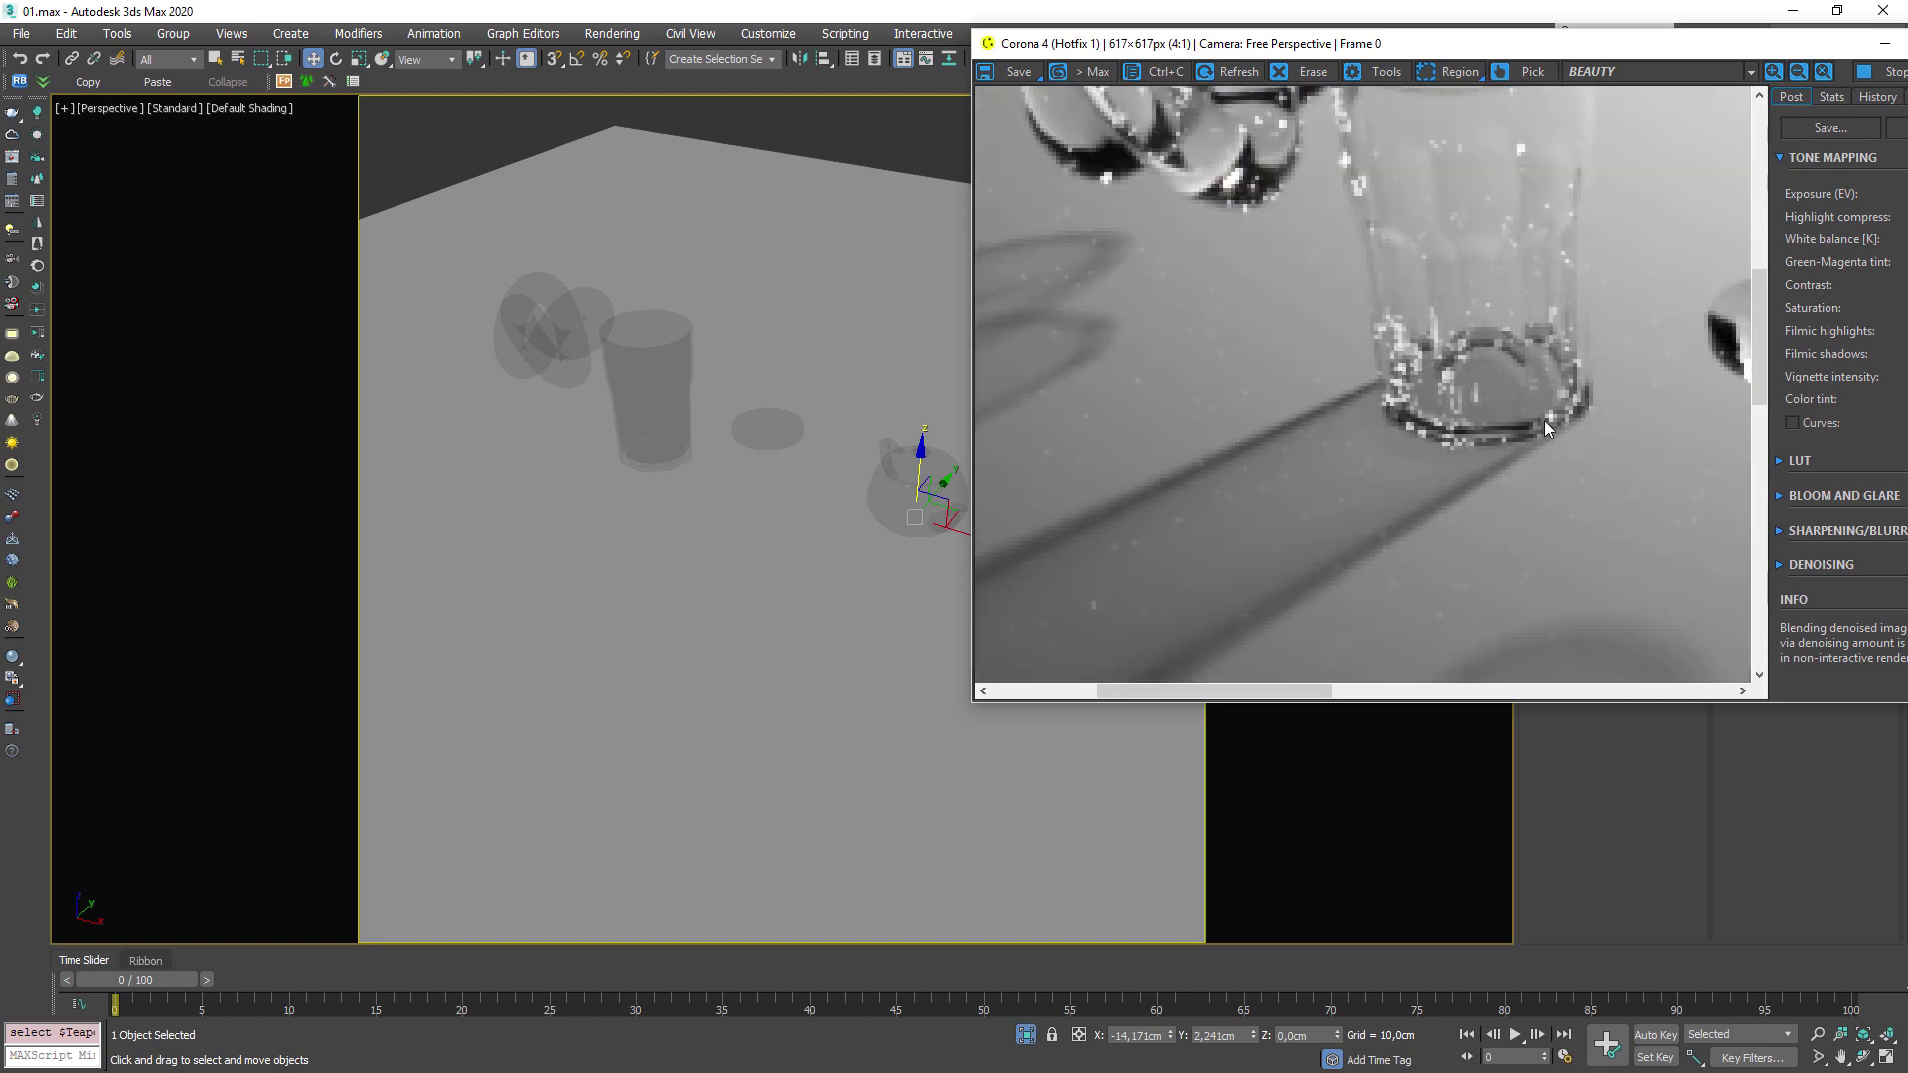
{"action": "middle_click_drag", "start_coordinate": [1536, 231], "coordinate": [1516, 329]}
{"action": "middle_click_drag", "start_coordinate": [1467, 515], "coordinate": [1558, 403]}
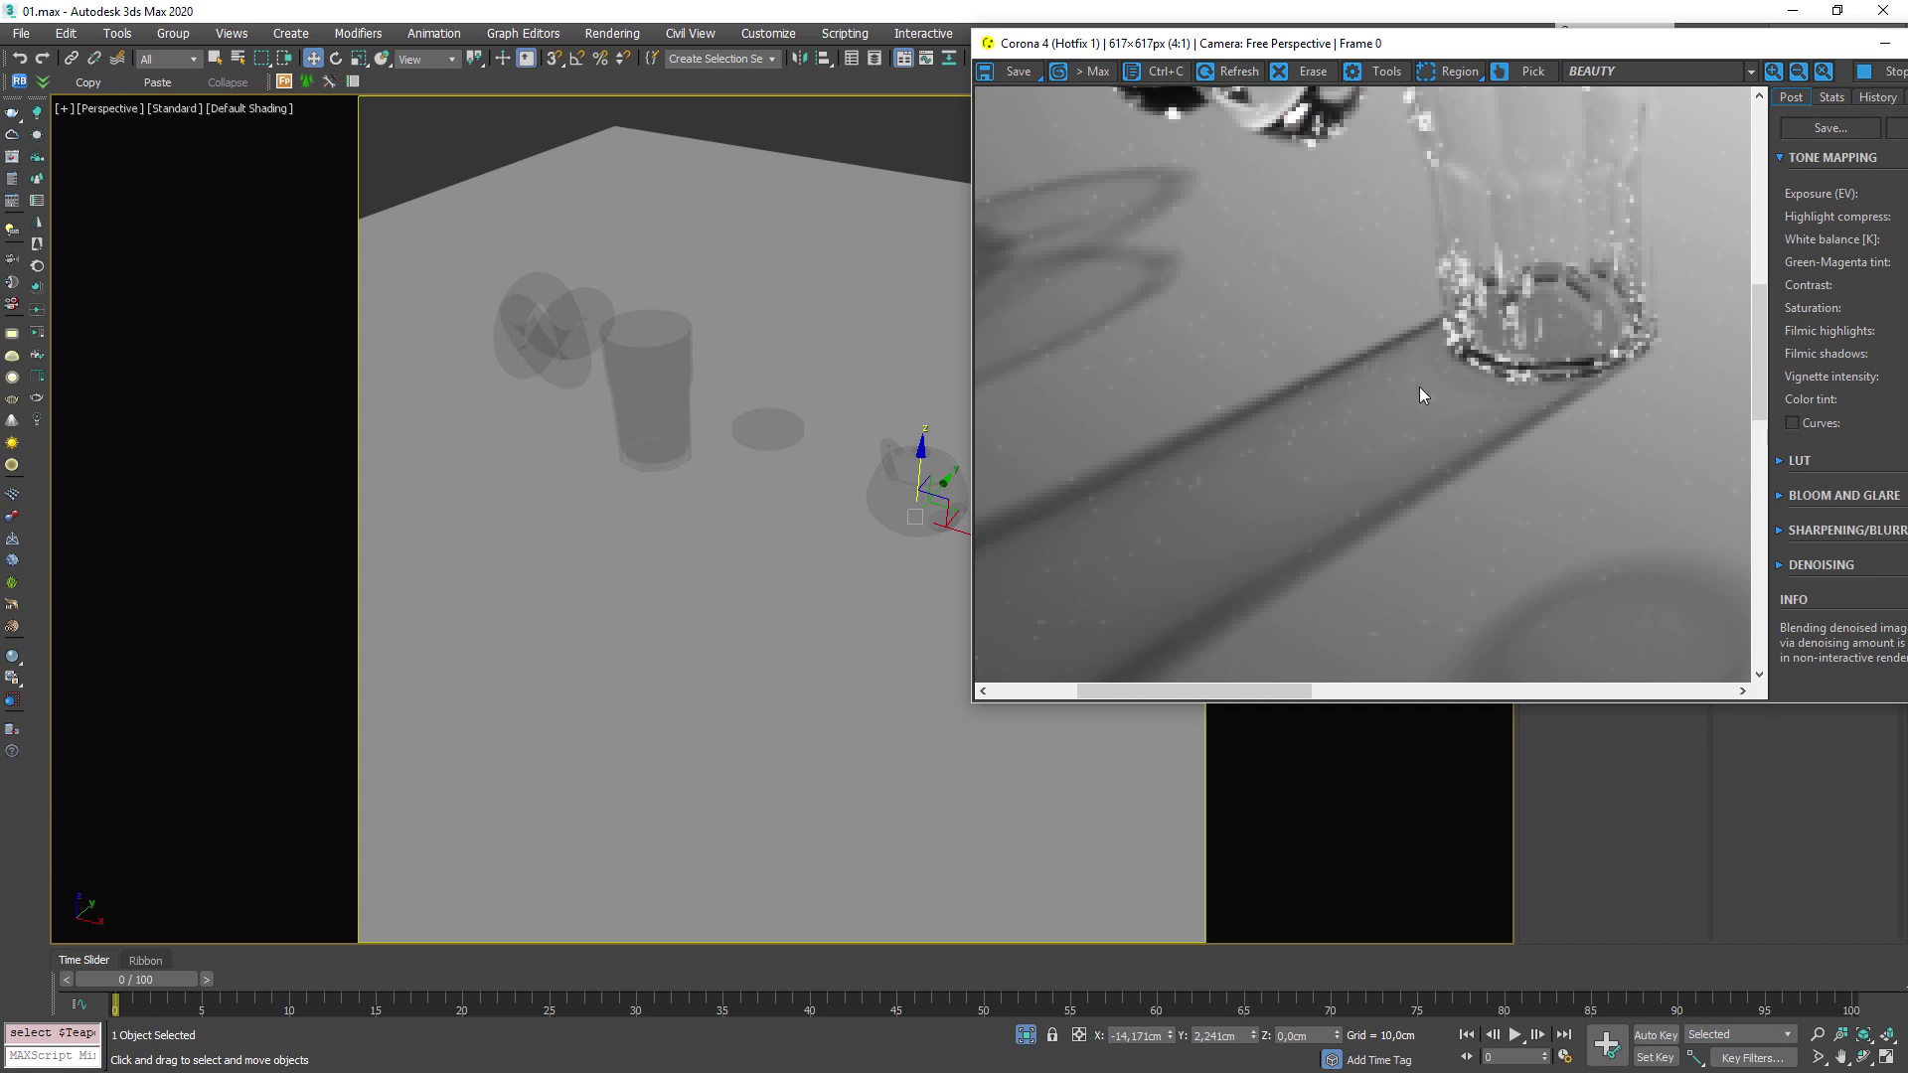
{"action": "scroll", "coordinate": [1418, 390], "scroll_direction": "down", "scroll_amount": 1}
{"action": "middle_click_drag", "start_coordinate": [1427, 367], "coordinate": [1425, 278]}
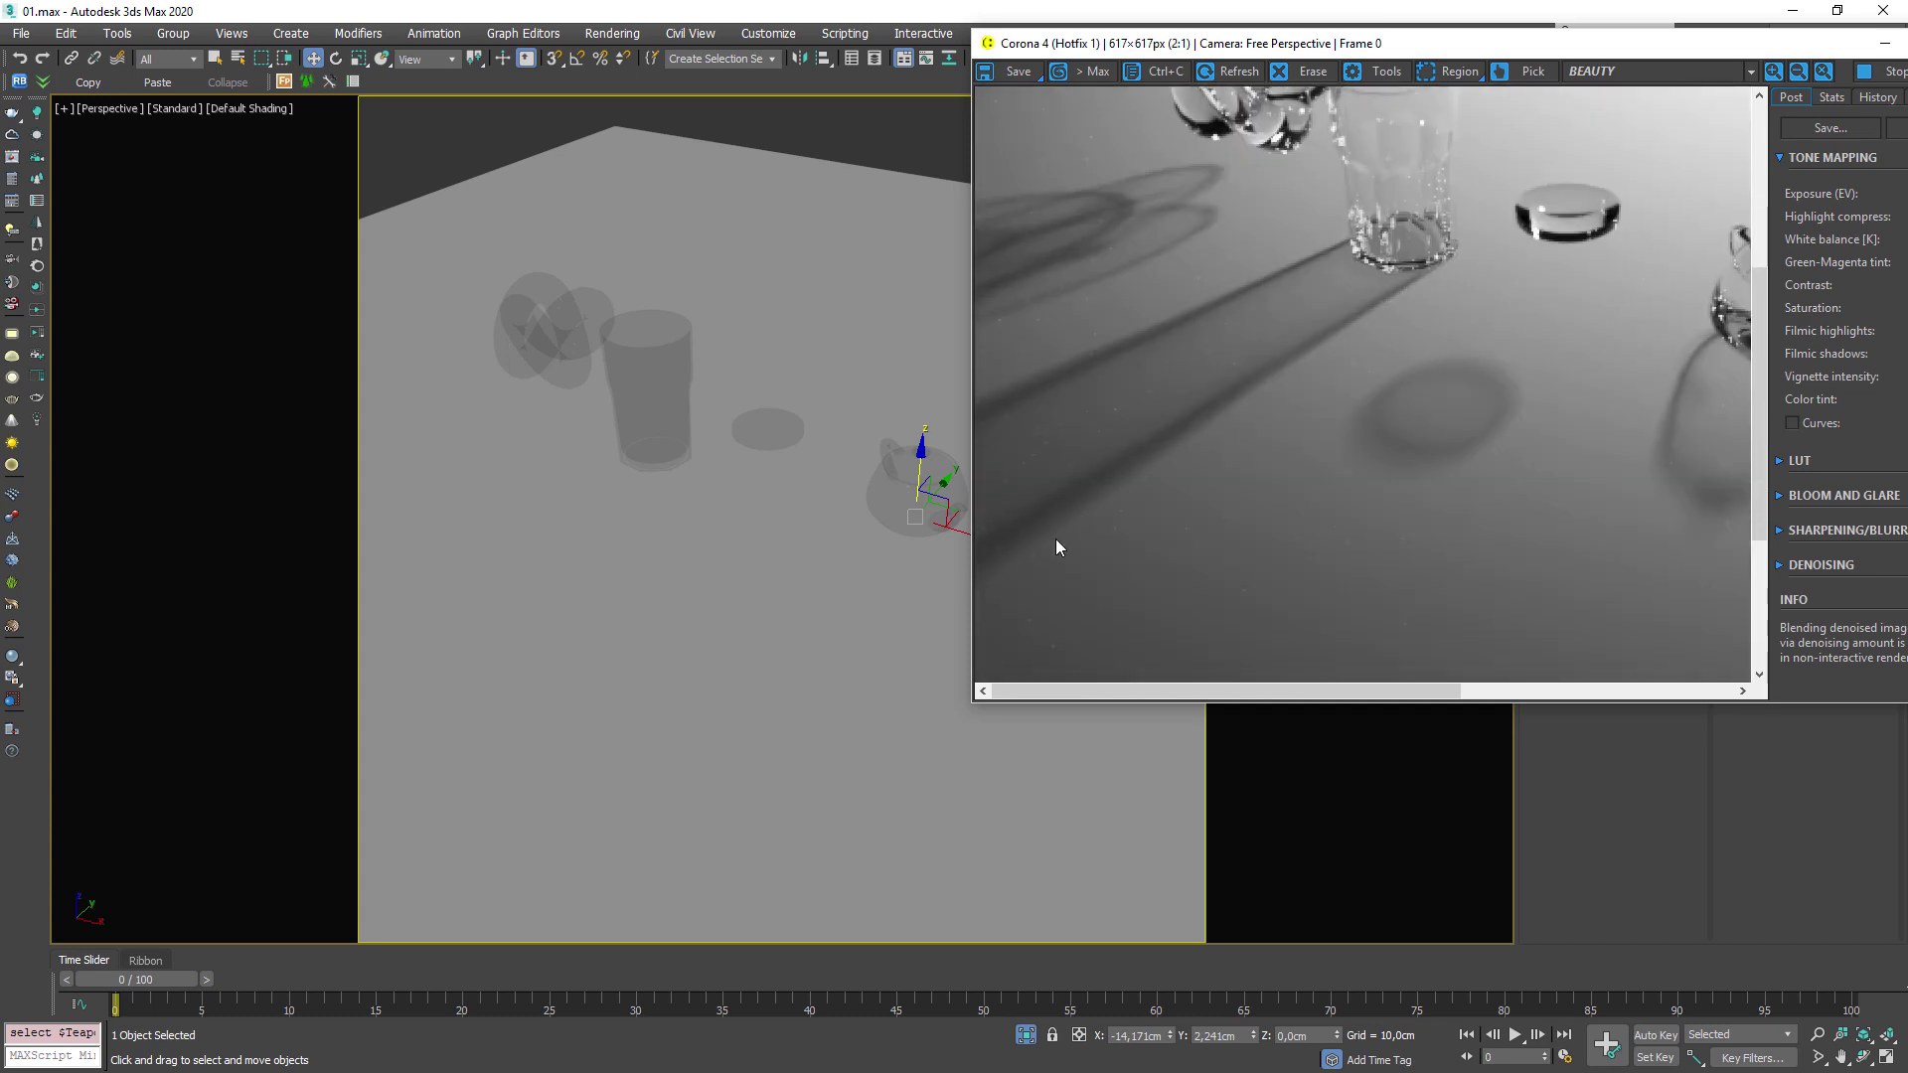
{"action": "scroll", "coordinate": [1322, 288], "scroll_direction": "down", "scroll_amount": 3}
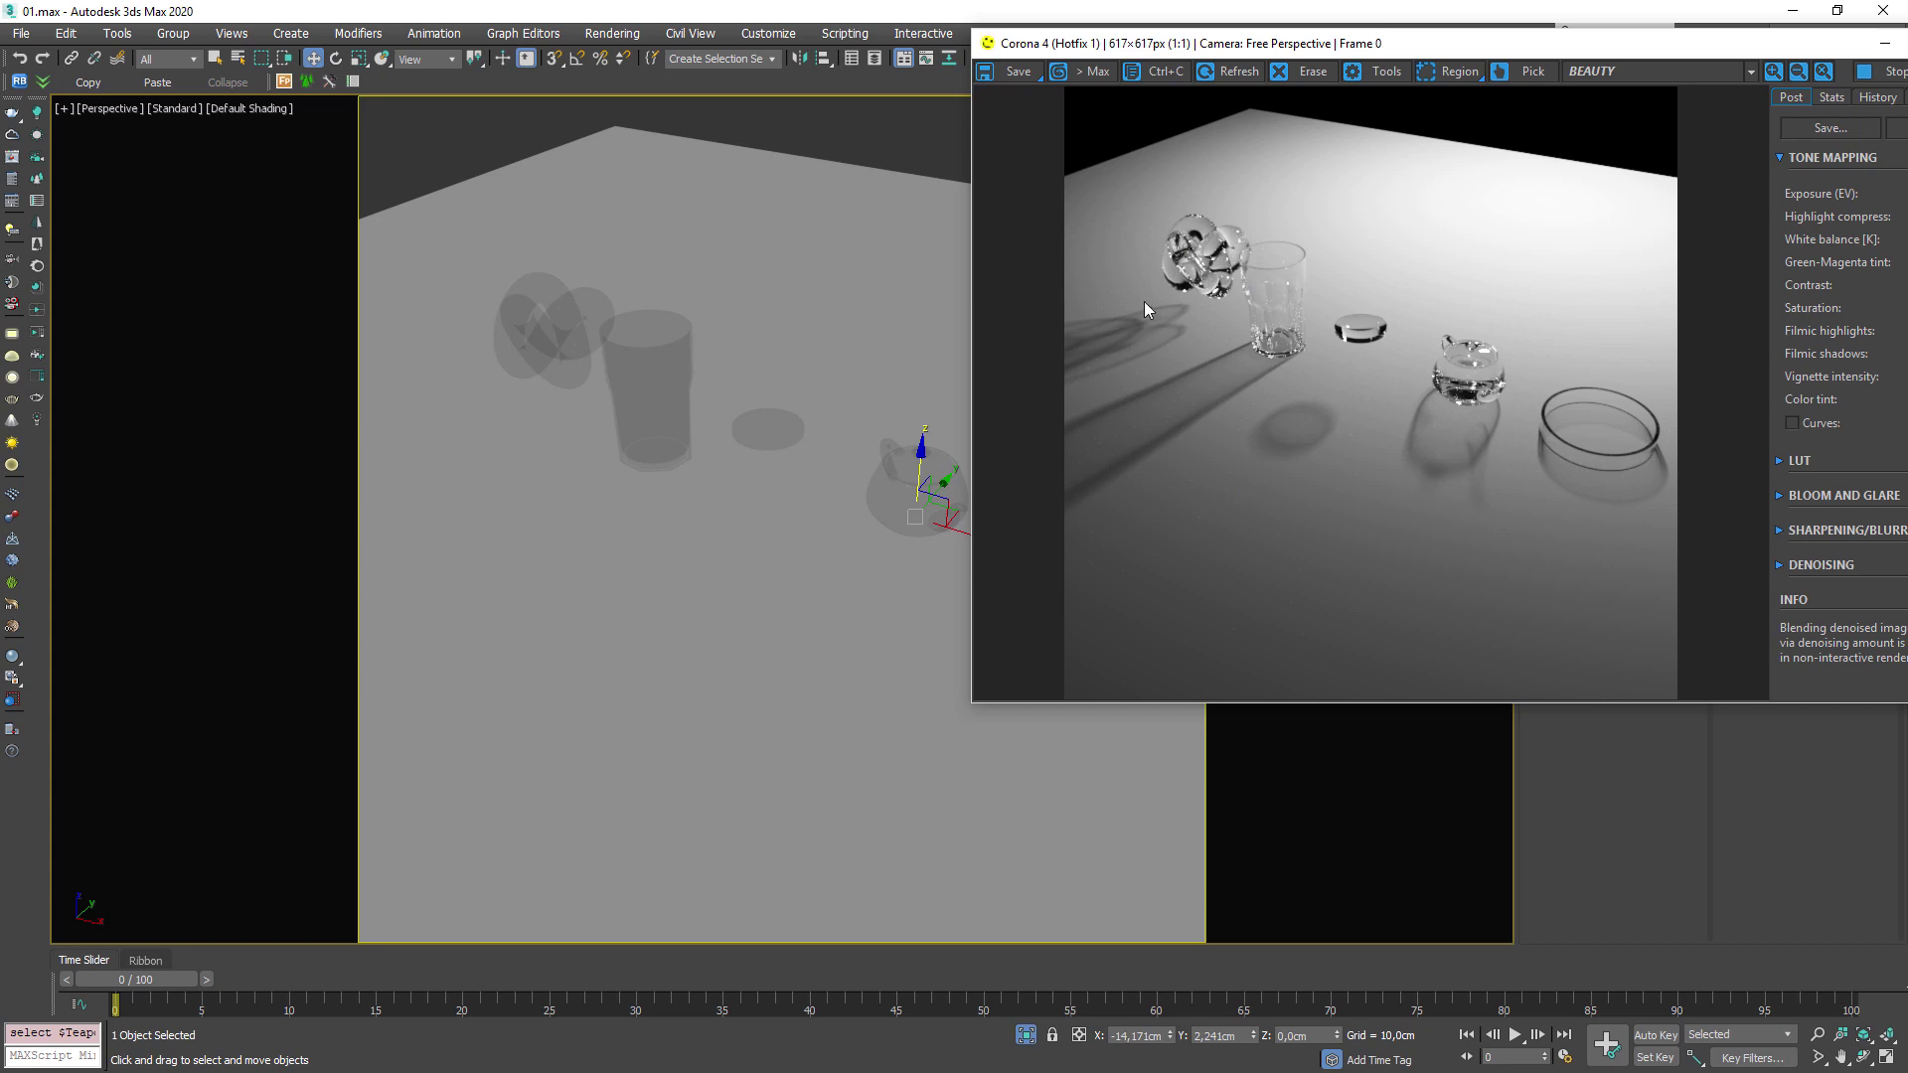
Enable the caustics solver in the Corona renderer's performance settings.
{"action": "middle_click_drag", "start_coordinate": [744, 431], "coordinate": [714, 460]}
{"action": "left_click", "coordinate": [714, 460]}
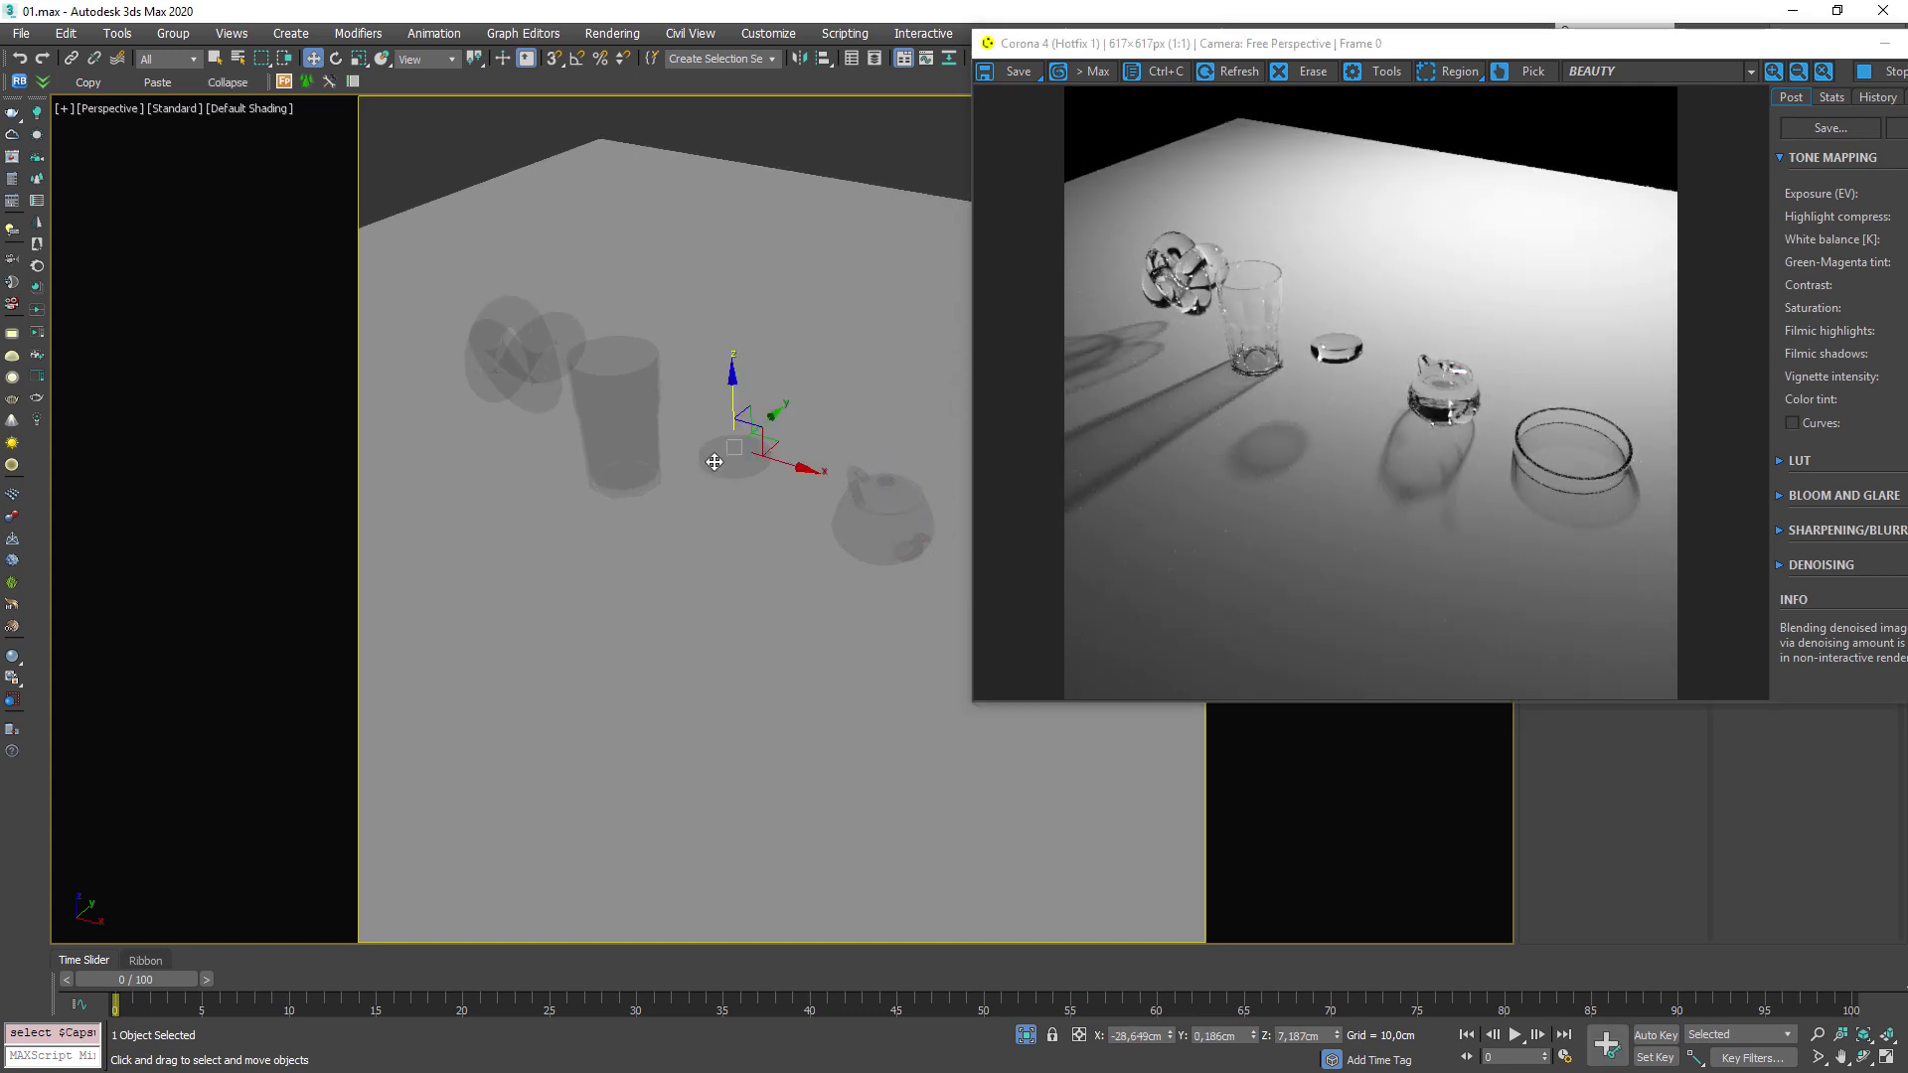
{"action": "left_click", "coordinate": [651, 398]}
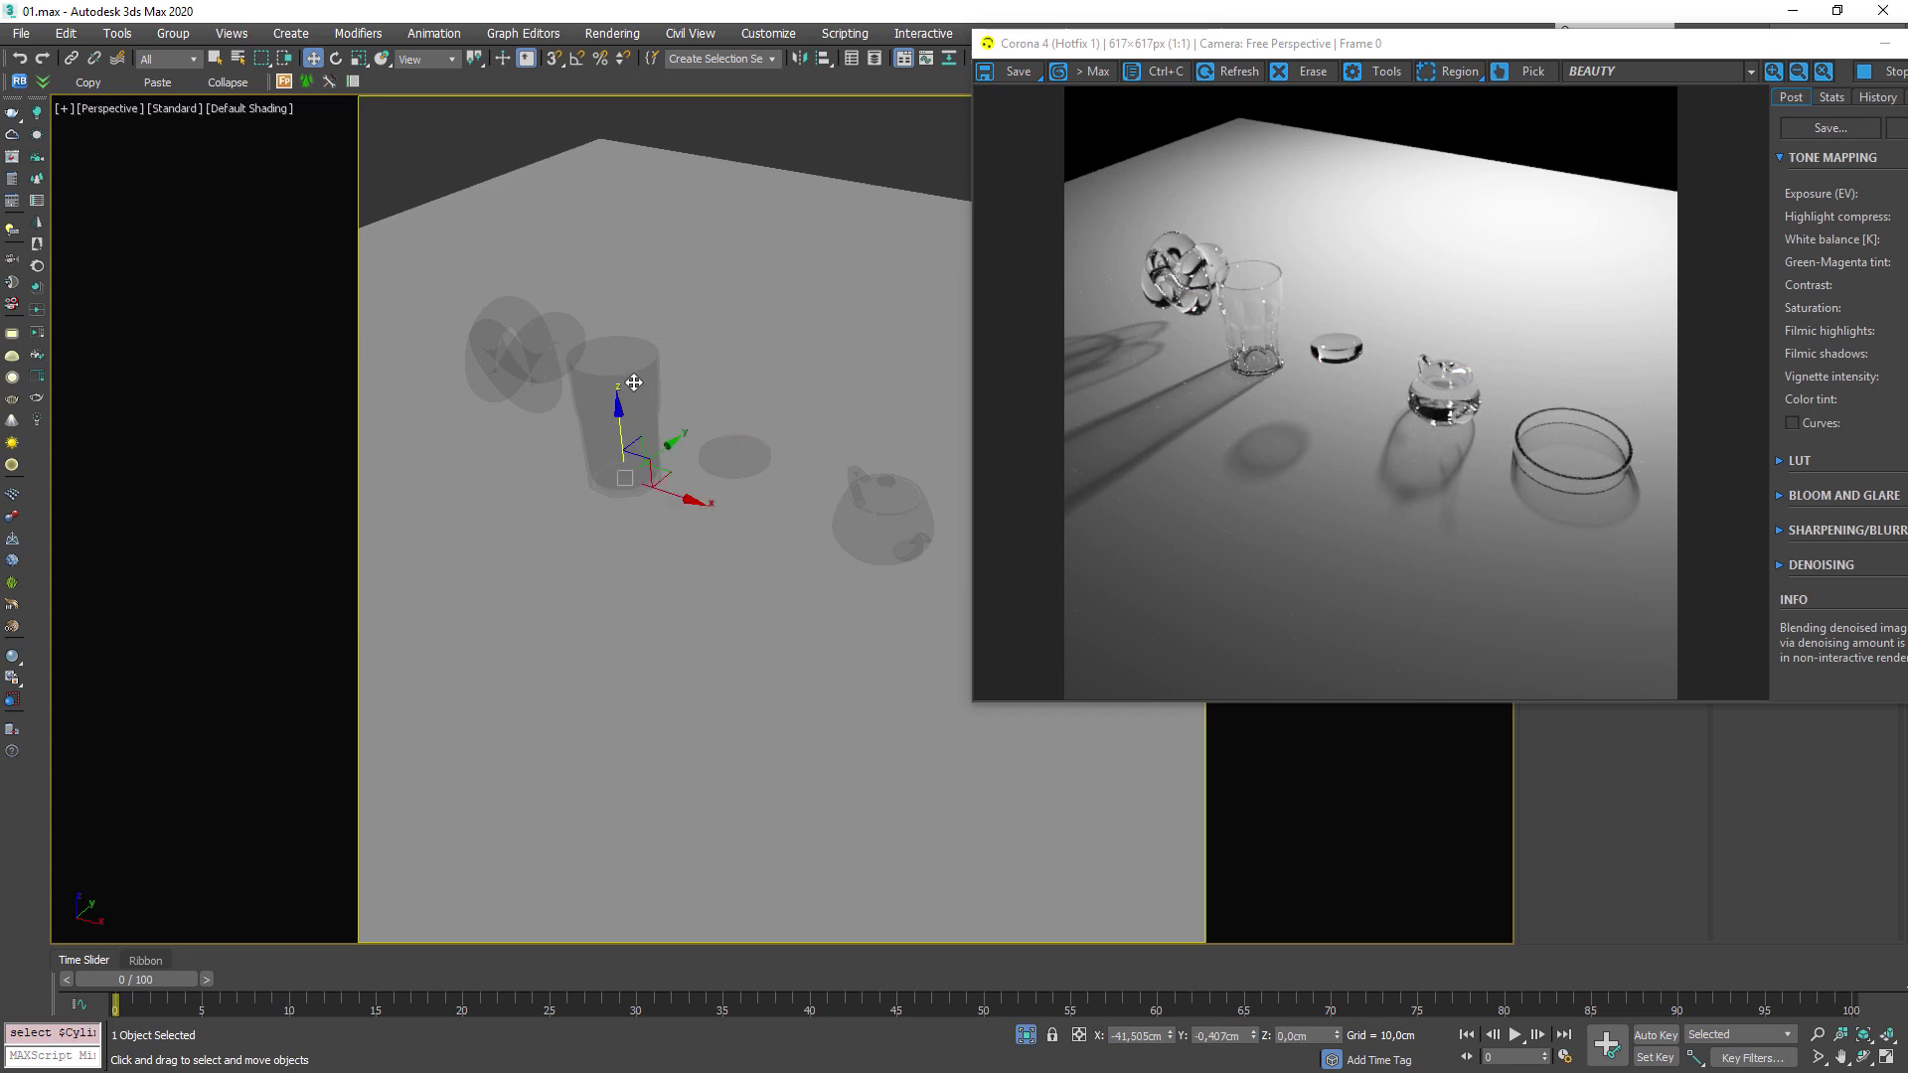
{"action": "key", "text": "F10"}
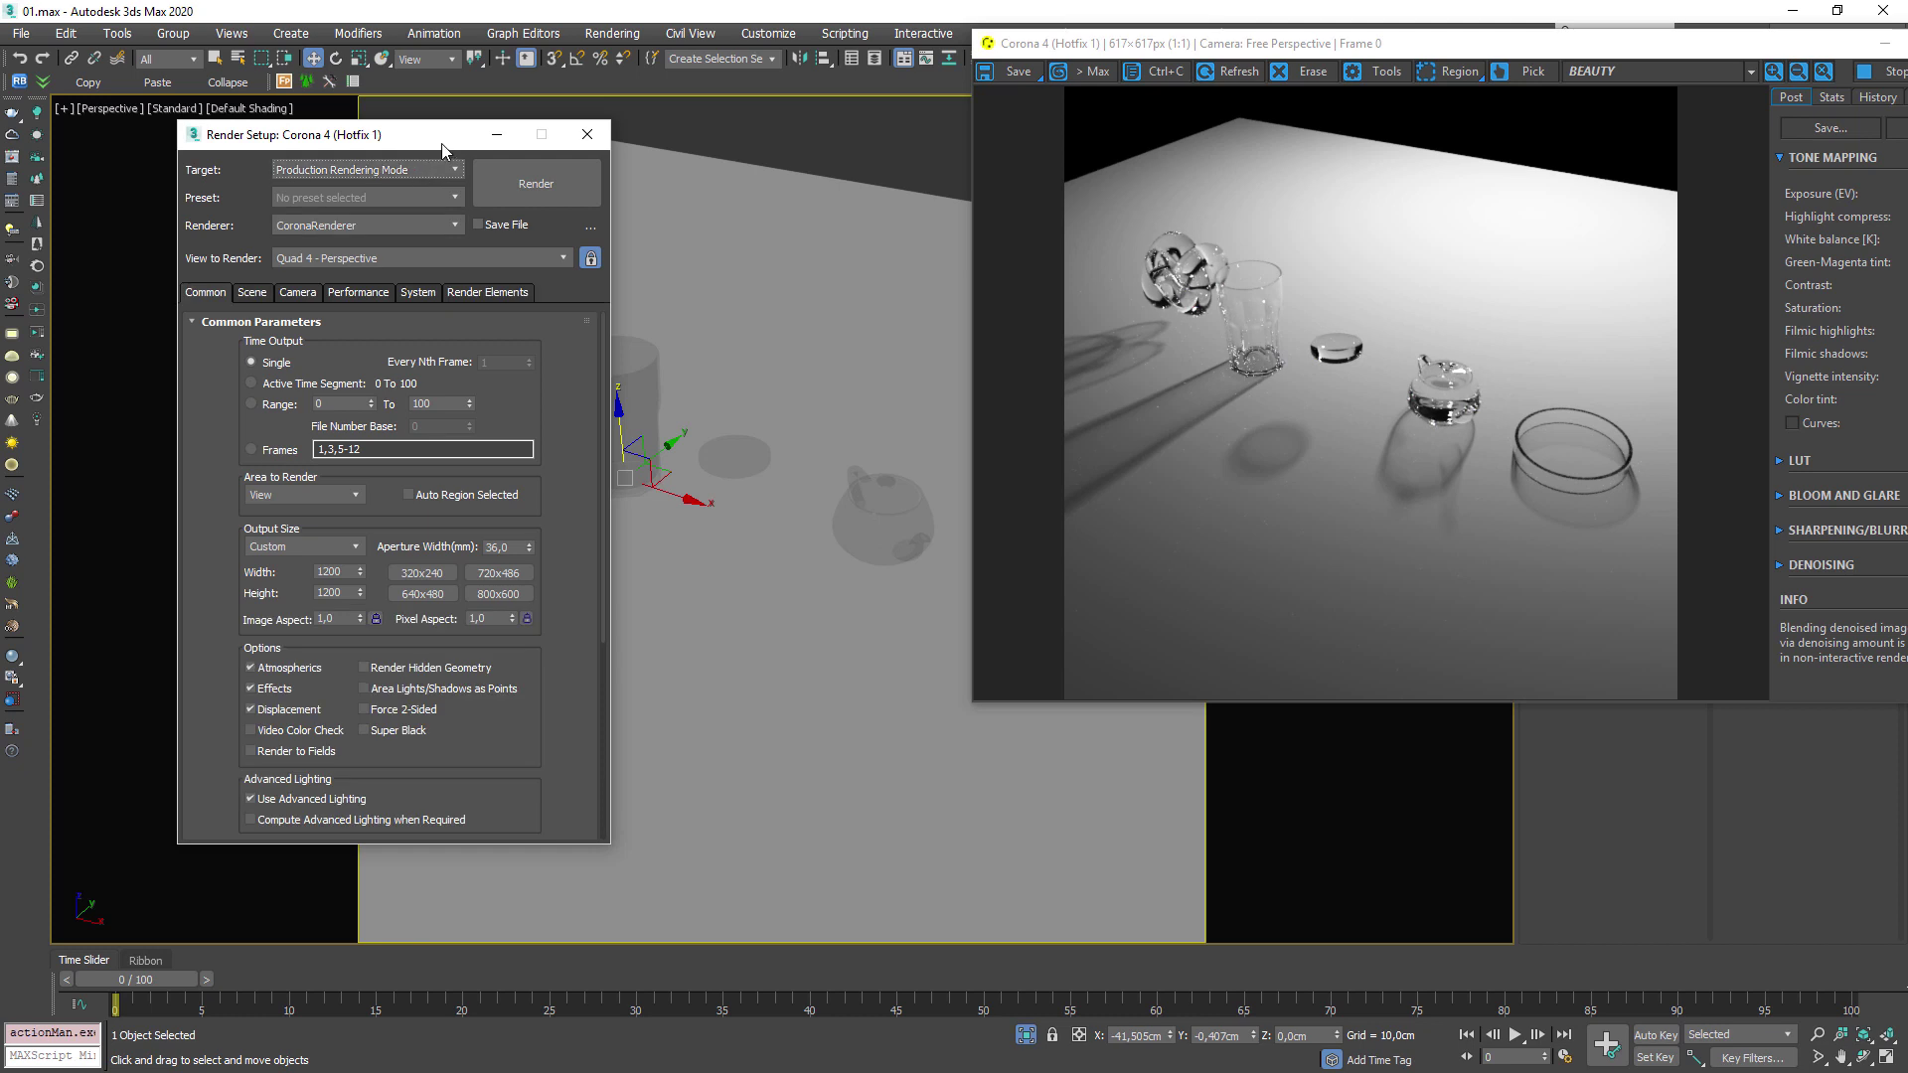
{"action": "left_click", "coordinate": [410, 285]}
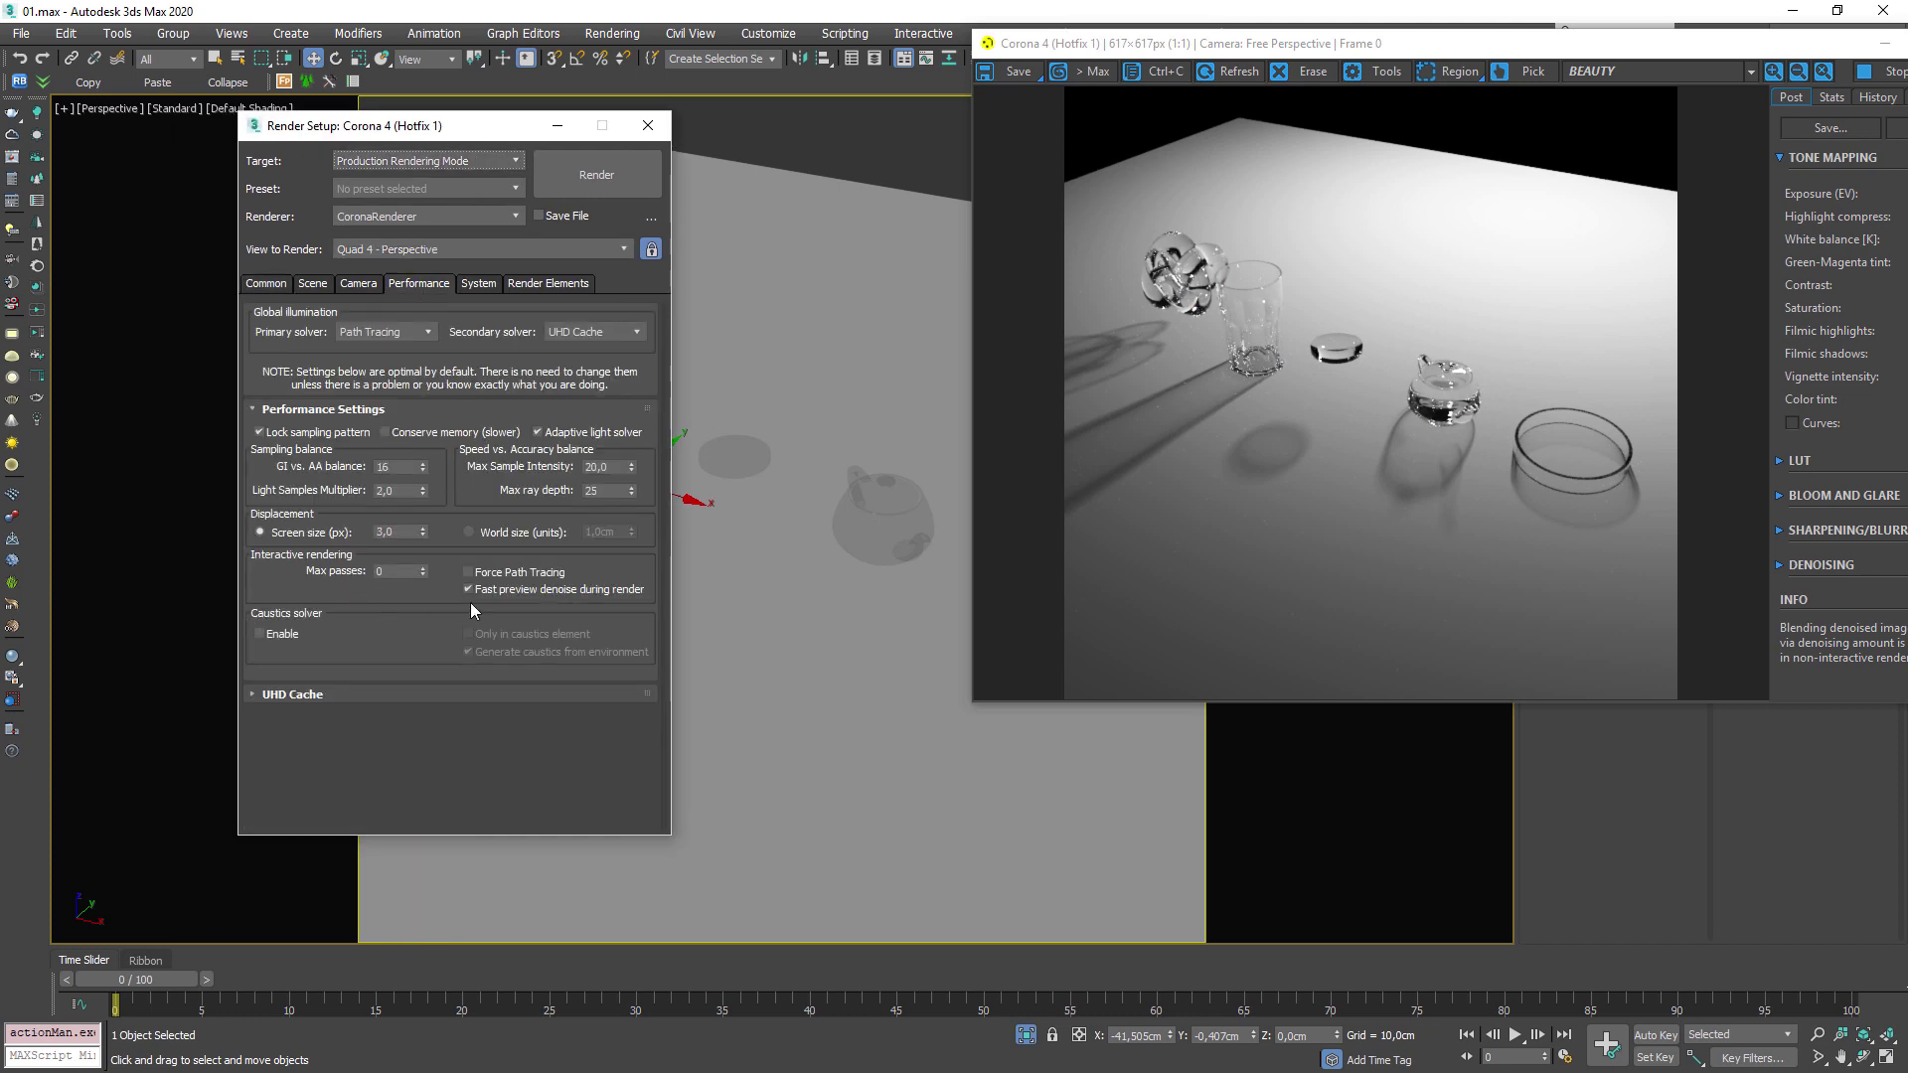
{"action": "left_click", "coordinate": [262, 638]}
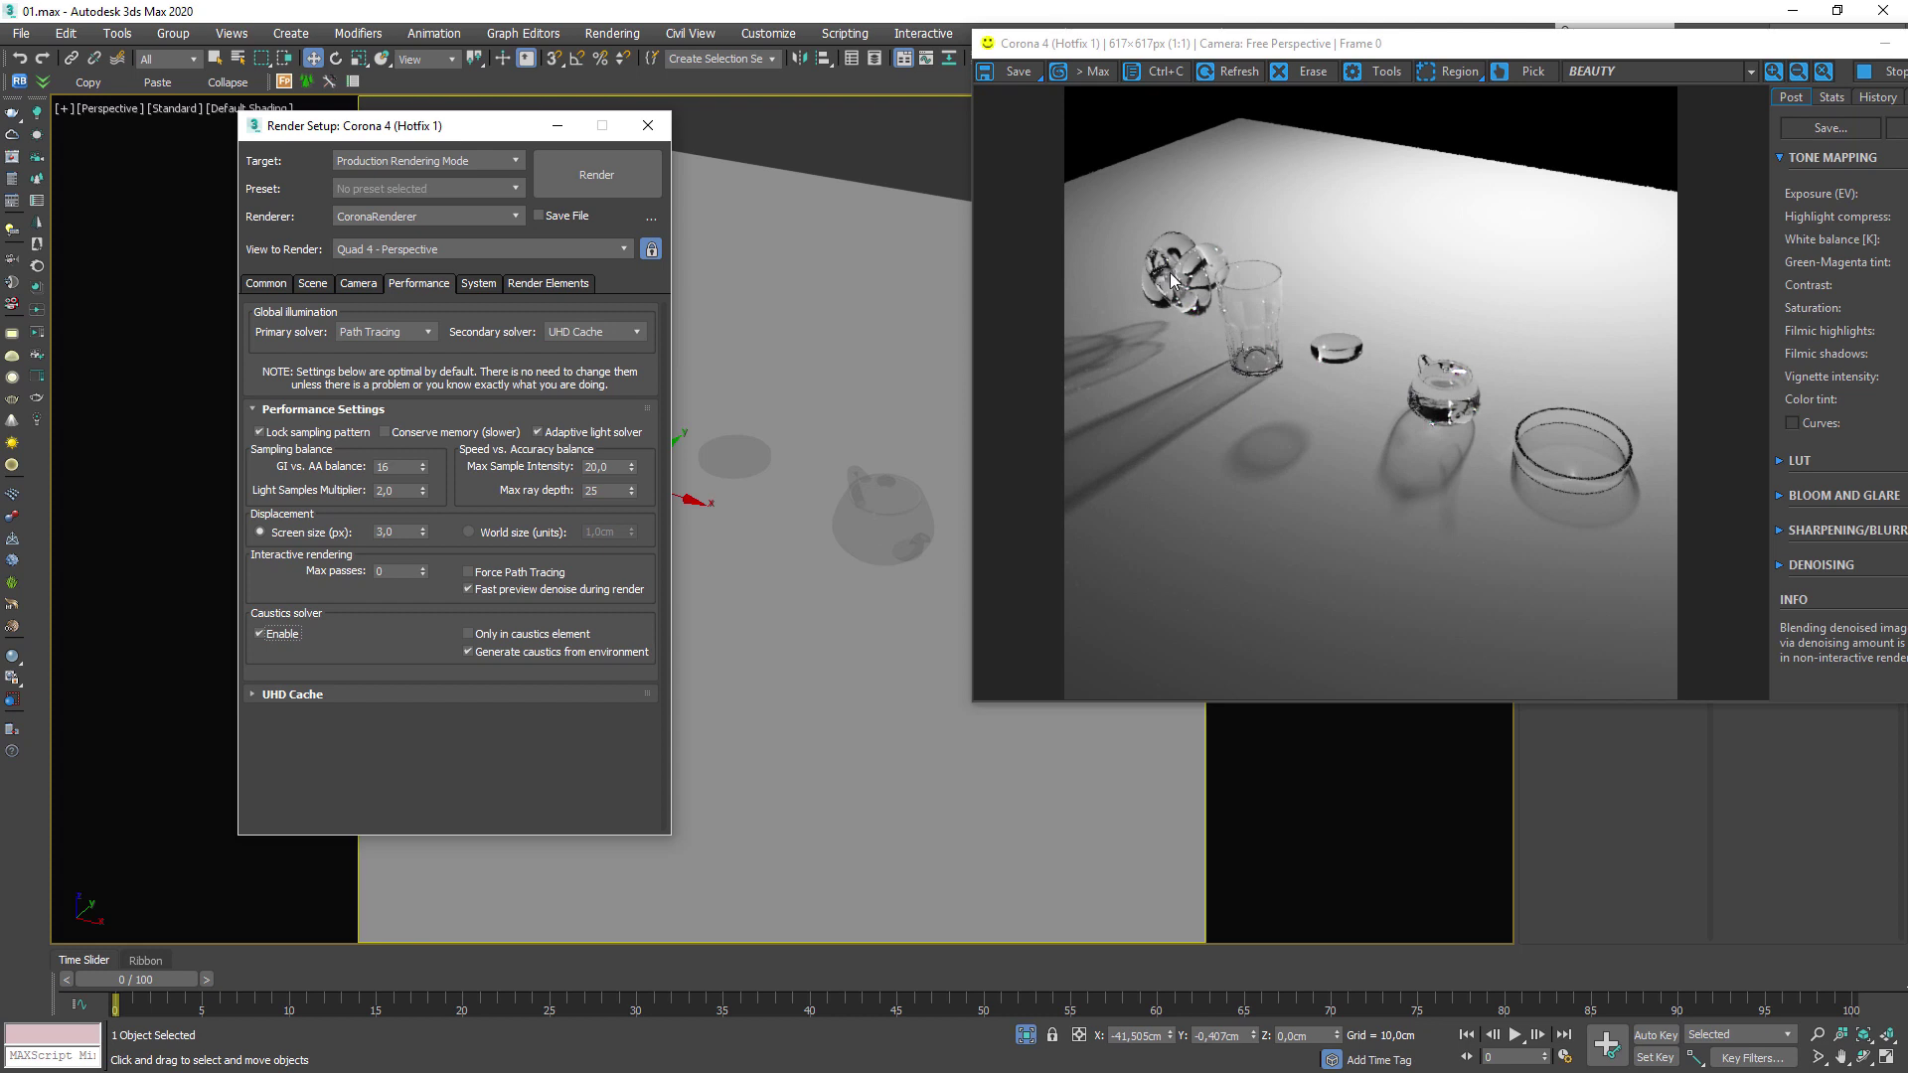
Examine the shadows of the glass dish, teapot, drinking glass and knot up close in the interactive render.
{"action": "scroll", "coordinate": [1553, 495], "scroll_direction": "up", "scroll_amount": 2}
{"action": "left_click_drag", "start_coordinate": [1580, 482], "coordinate": [1444, 425]}
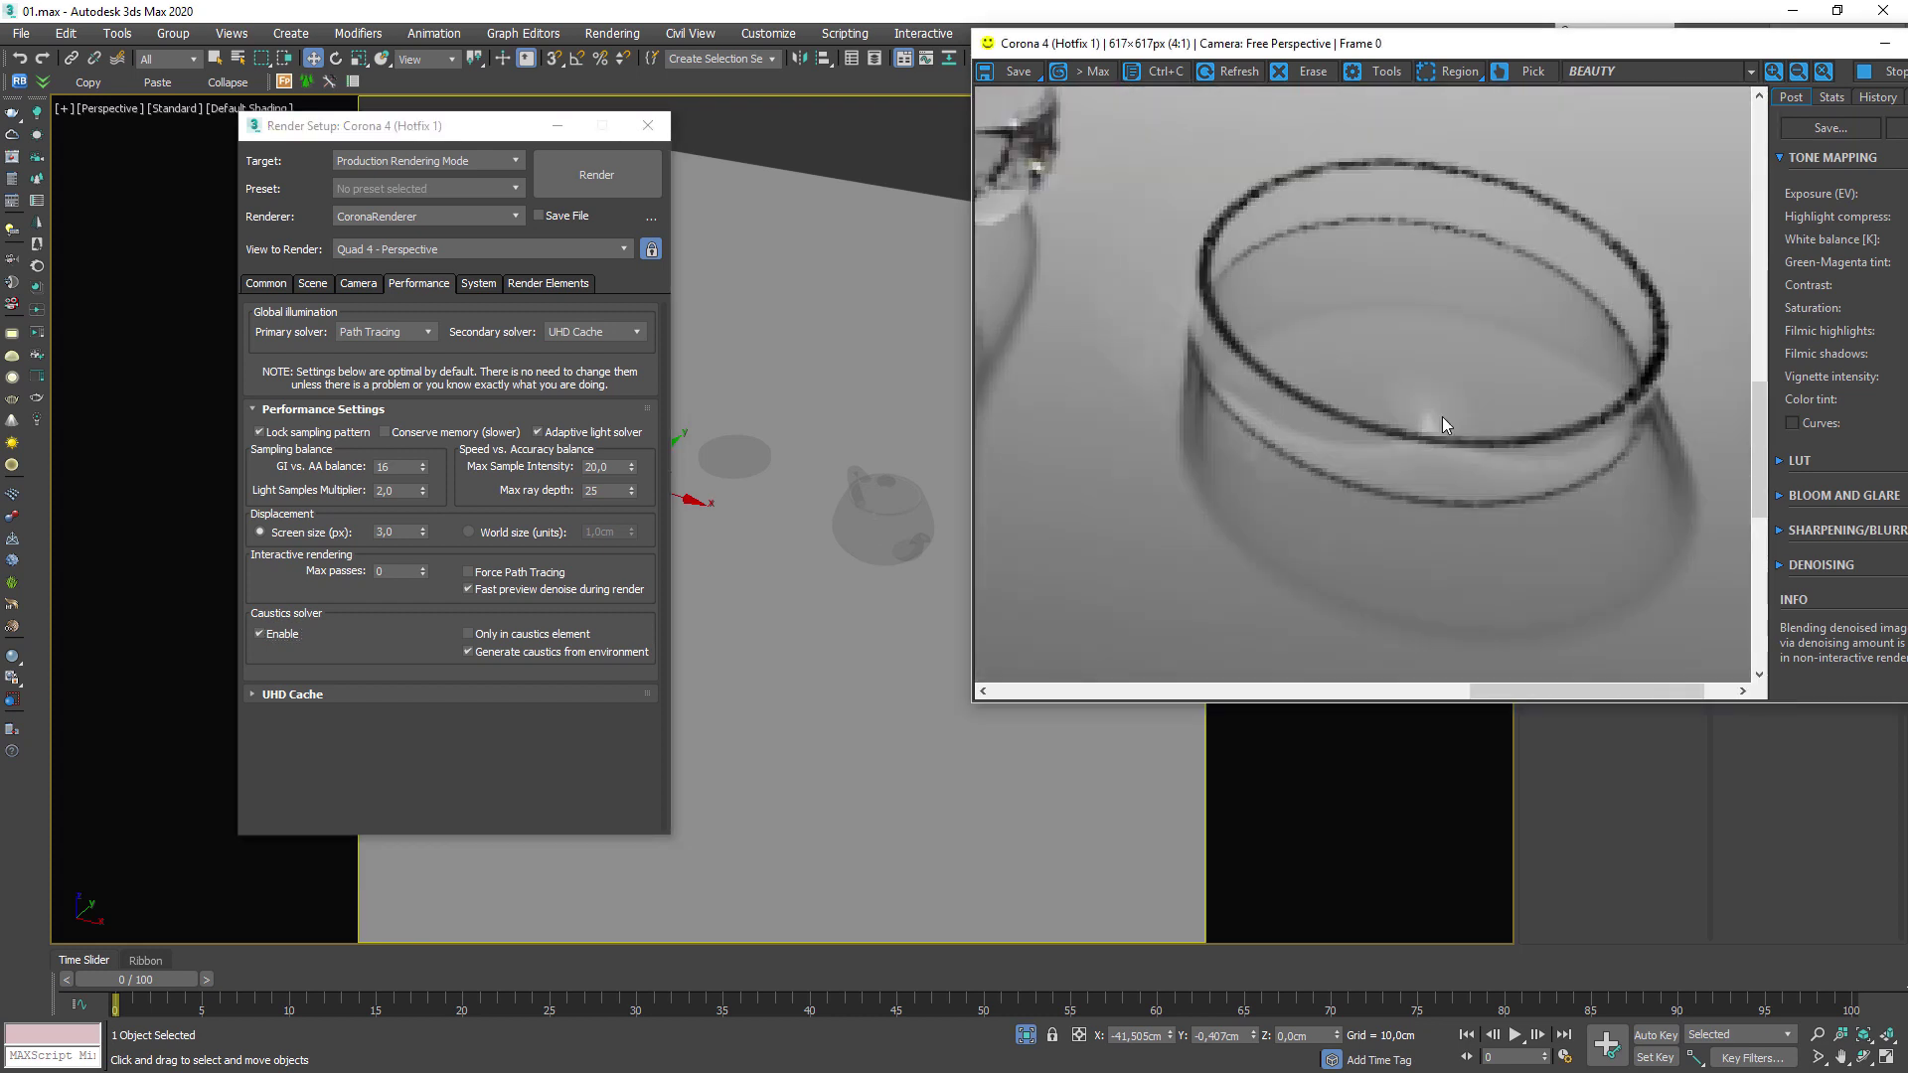
{"action": "left_click_drag", "start_coordinate": [1148, 378], "coordinate": [1495, 449]}
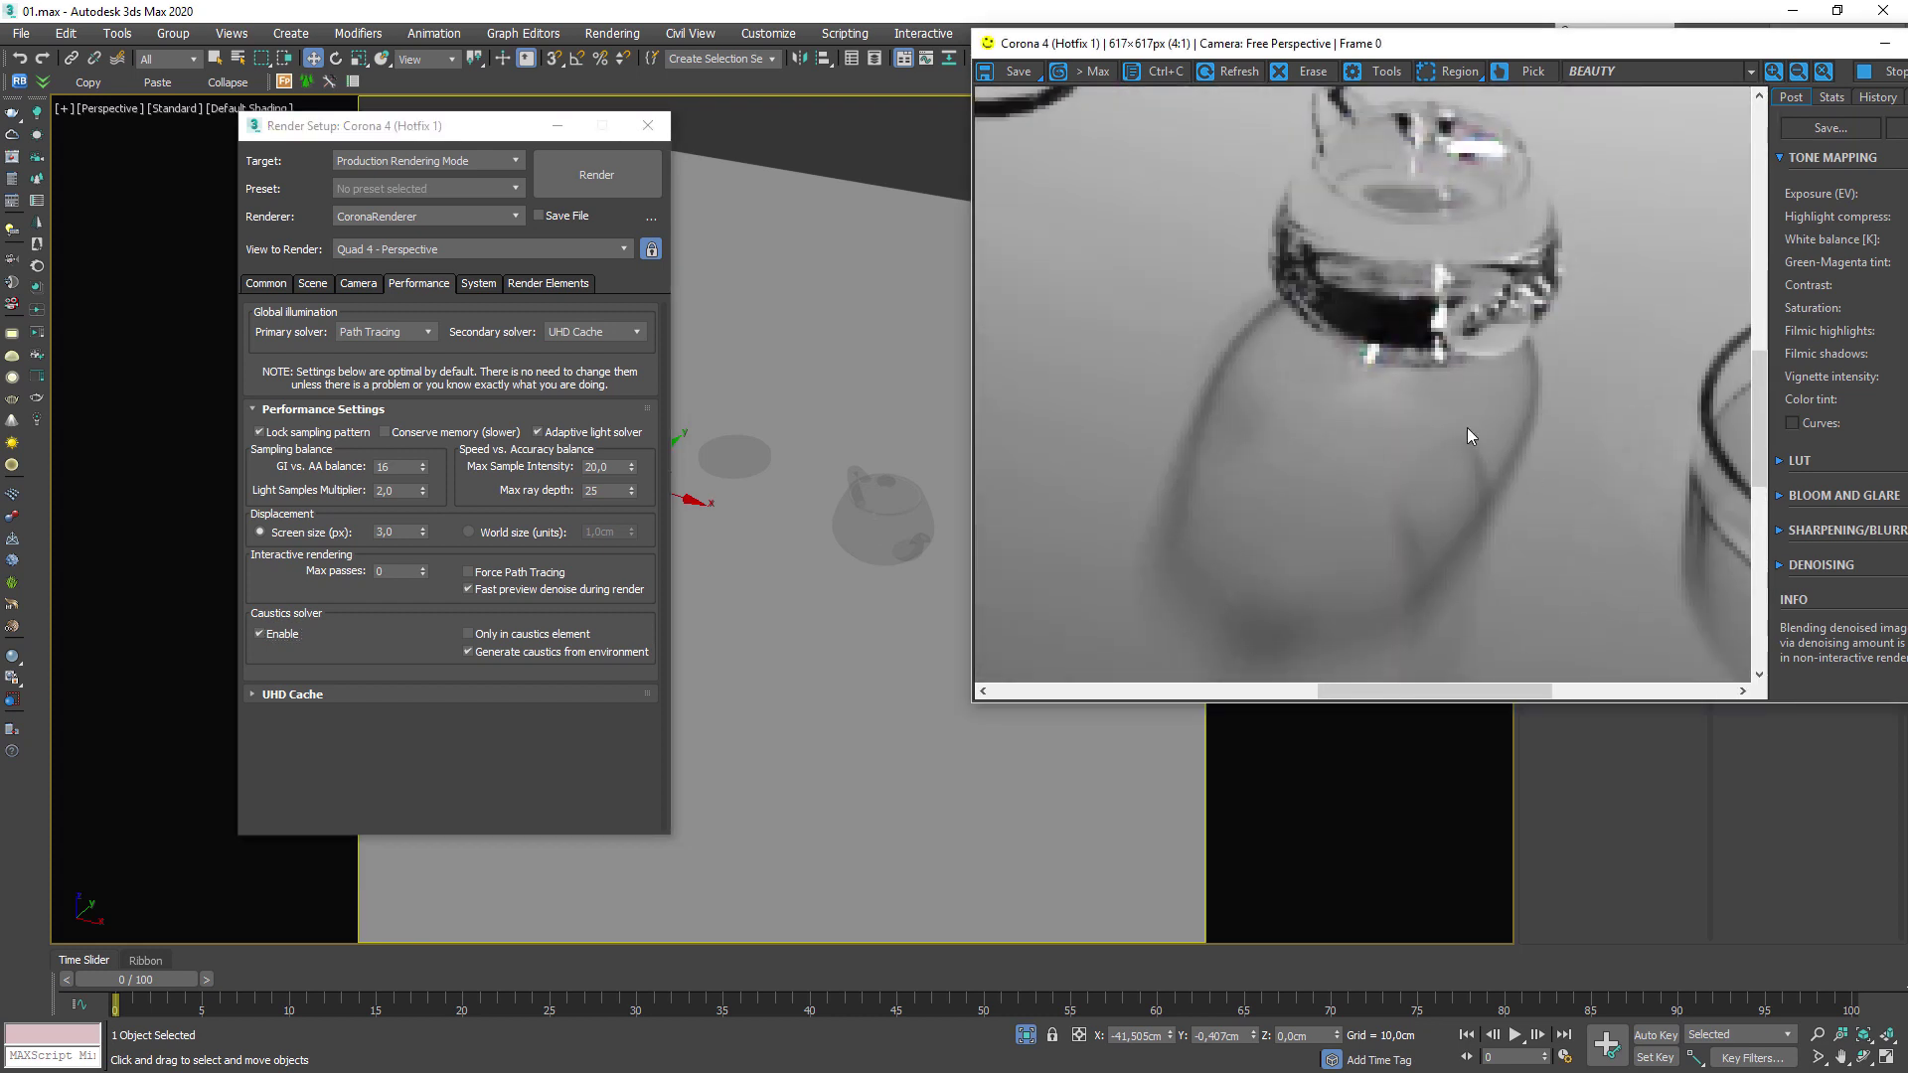
{"action": "scroll", "coordinate": [1352, 404], "scroll_direction": "down", "scroll_amount": 1}
{"action": "scroll", "coordinate": [1512, 475], "scroll_direction": "down", "scroll_amount": 1}
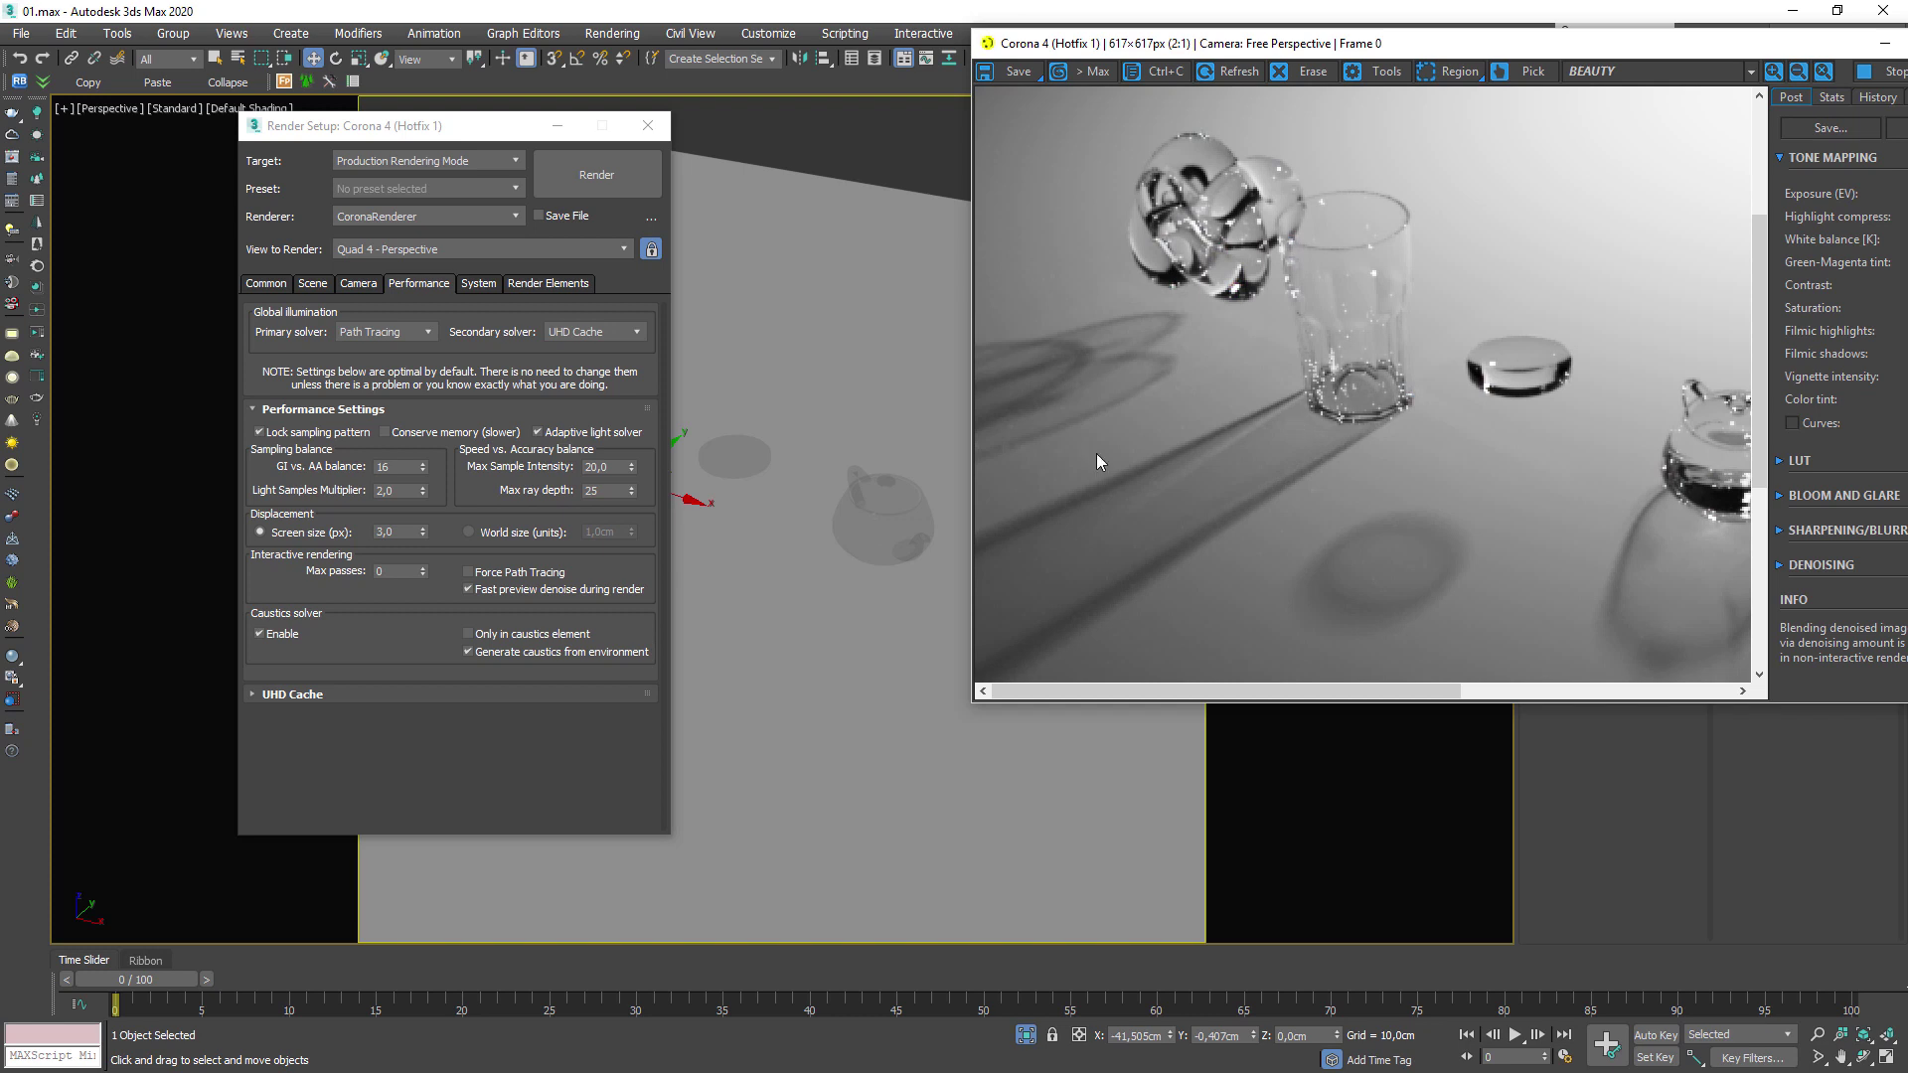
Enable Caustics (slow) in the refraction options of the glass CoronaMtl, Material #28, and close the material editor.
{"action": "left_click", "coordinate": [821, 506]}
{"action": "key", "text": "m"}
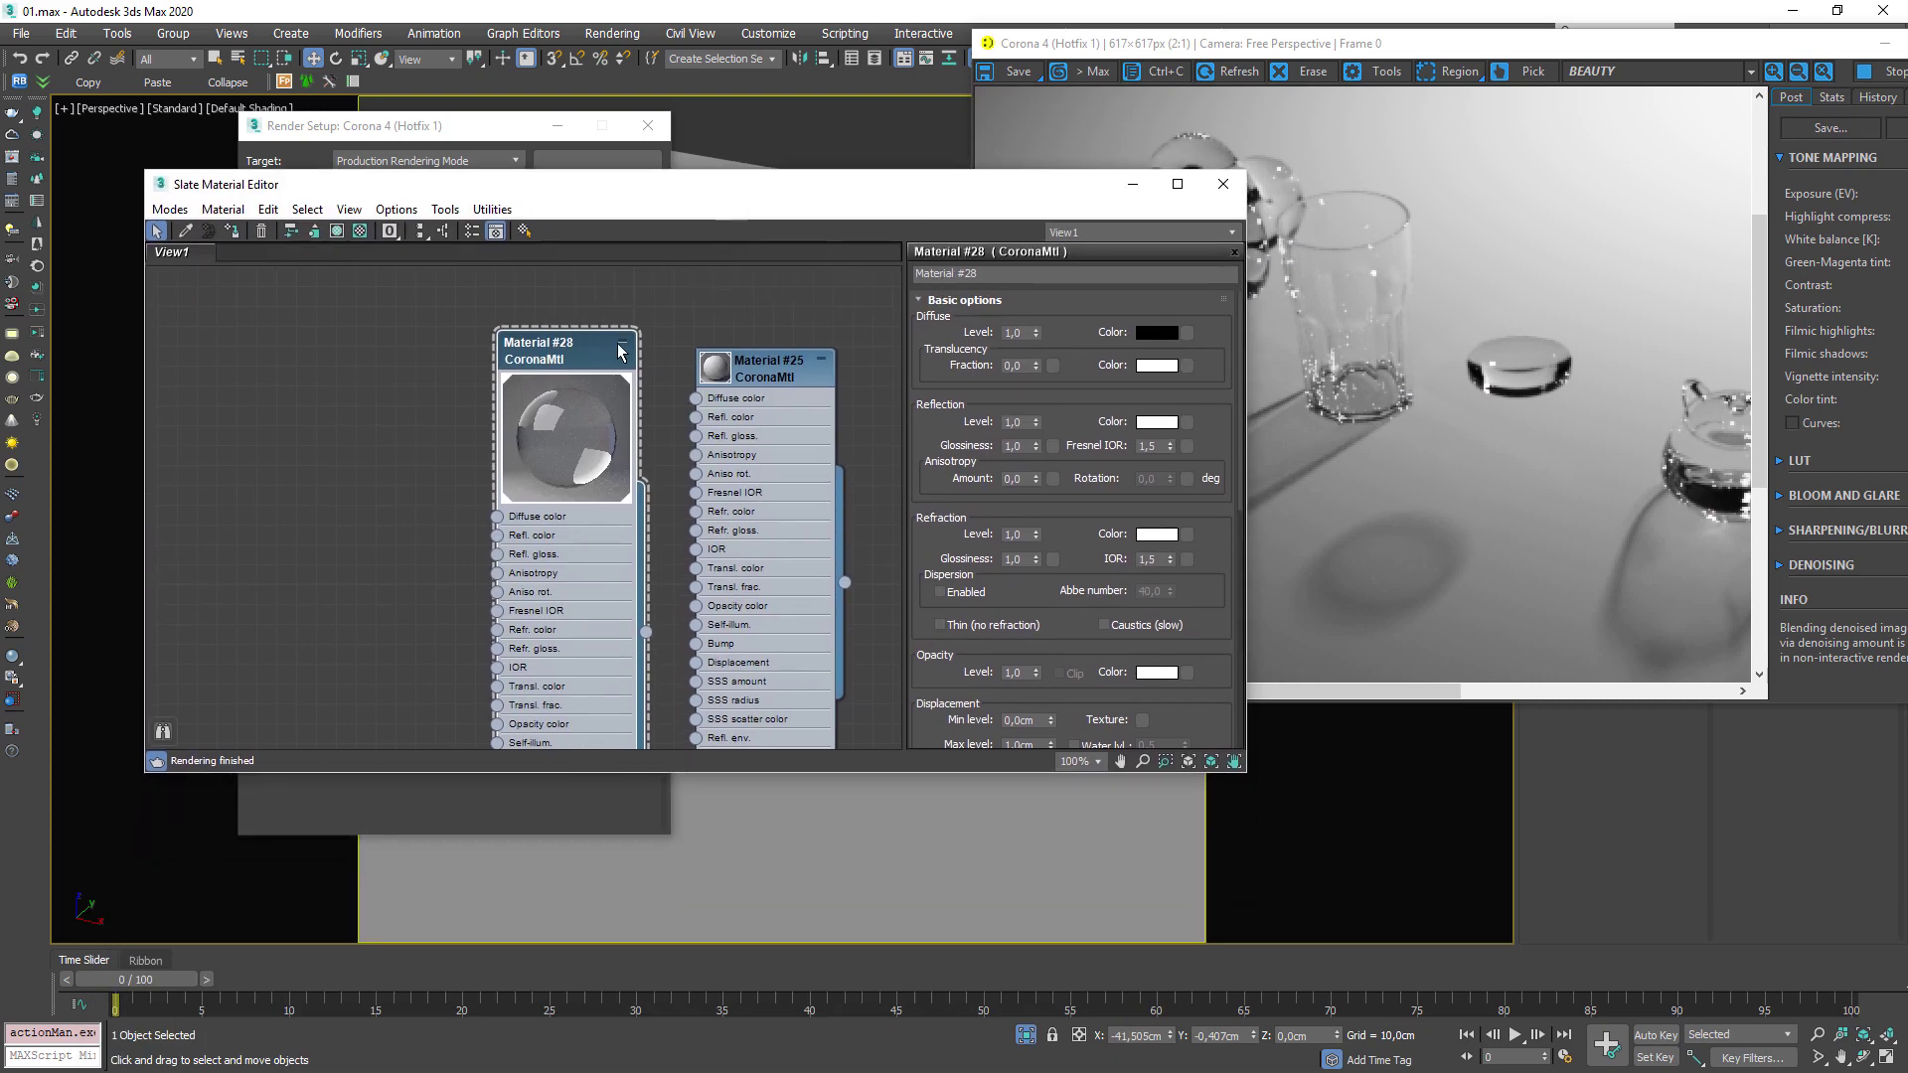
{"action": "left_click_drag", "start_coordinate": [588, 355], "coordinate": [409, 296]}
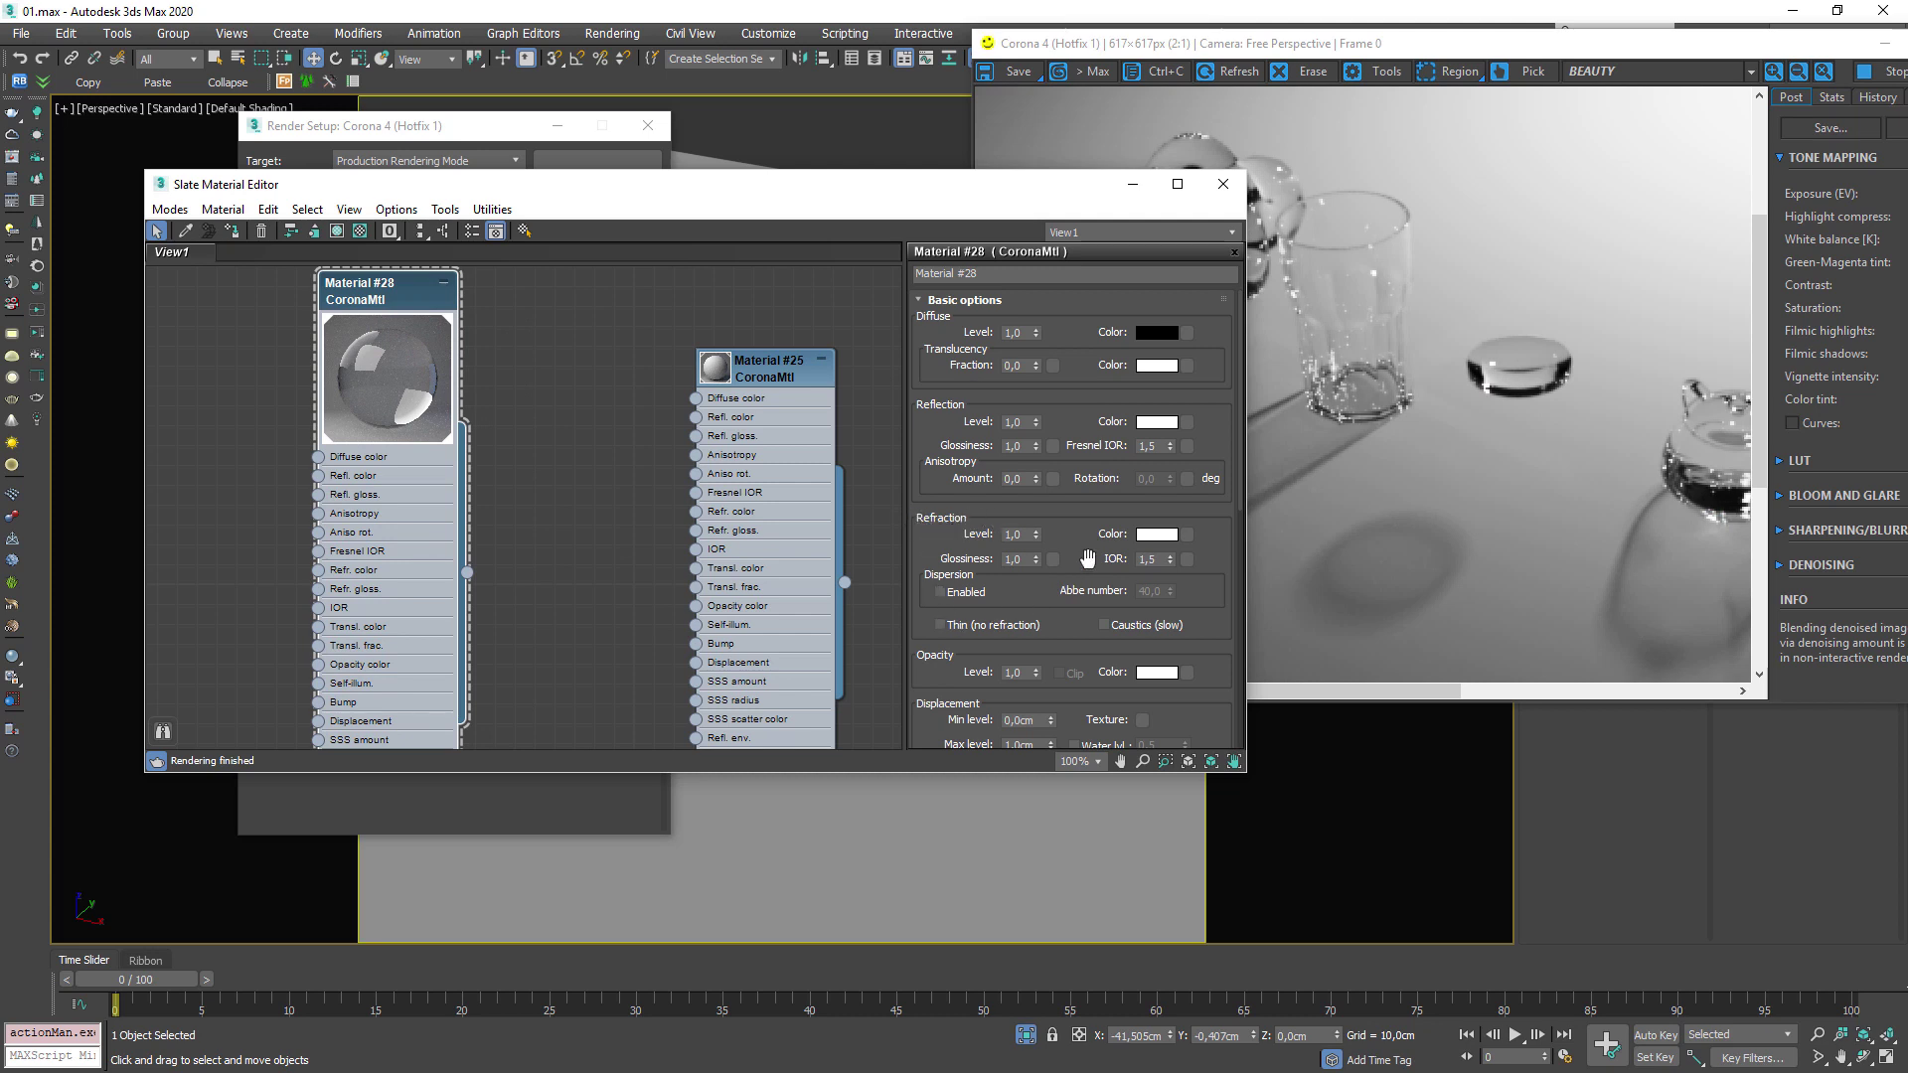
{"action": "left_click", "coordinate": [1104, 625]}
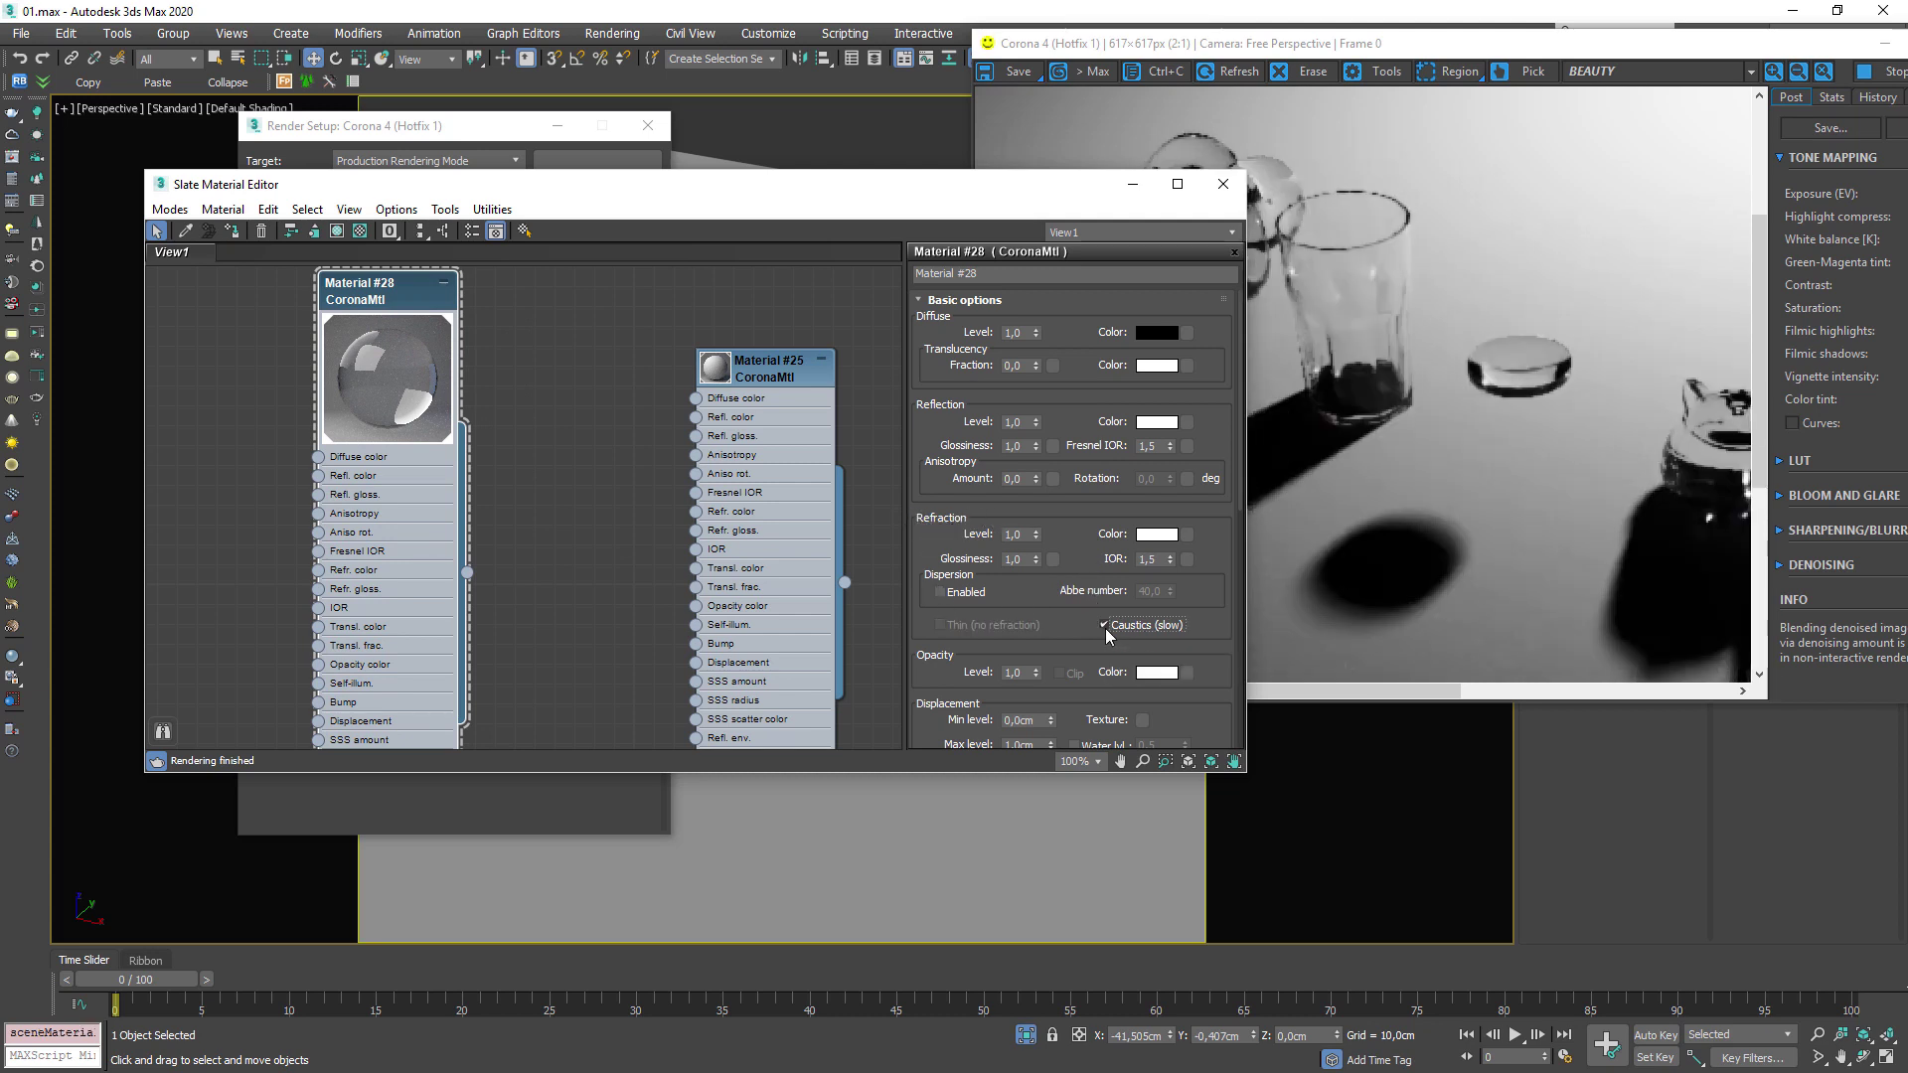
{"action": "left_click", "coordinate": [1223, 184]}
Examine the caustics cast by the teapot, dish, drinking glass and neighbouring objects in the interactive render.
{"action": "left_click_drag", "start_coordinate": [1376, 451], "coordinate": [1529, 533]}
{"action": "scroll", "coordinate": [1352, 465], "scroll_direction": "down", "scroll_amount": 1}
{"action": "scroll", "coordinate": [1237, 450], "scroll_direction": "up", "scroll_amount": 1}
{"action": "scroll", "coordinate": [1384, 438], "scroll_direction": "down", "scroll_amount": 1}
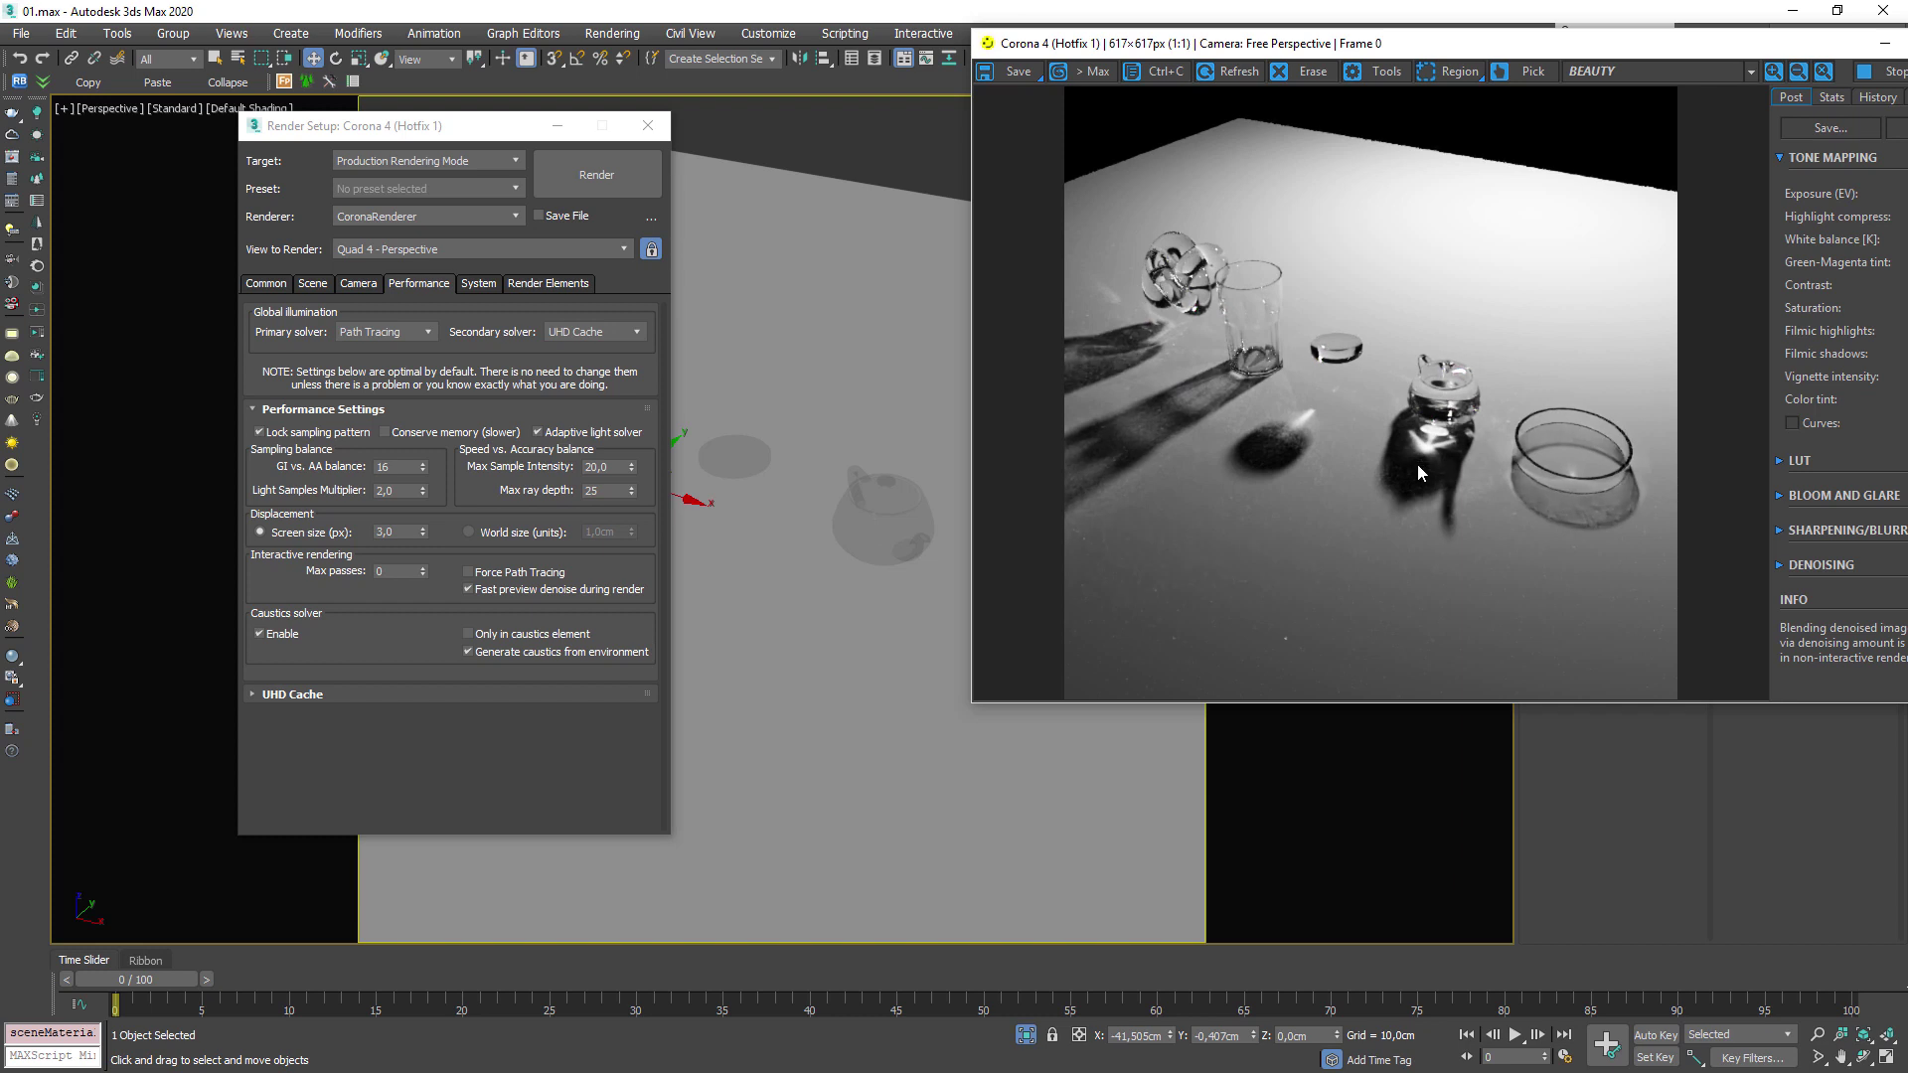
{"action": "scroll", "coordinate": [1573, 479], "scroll_direction": "up", "scroll_amount": 1}
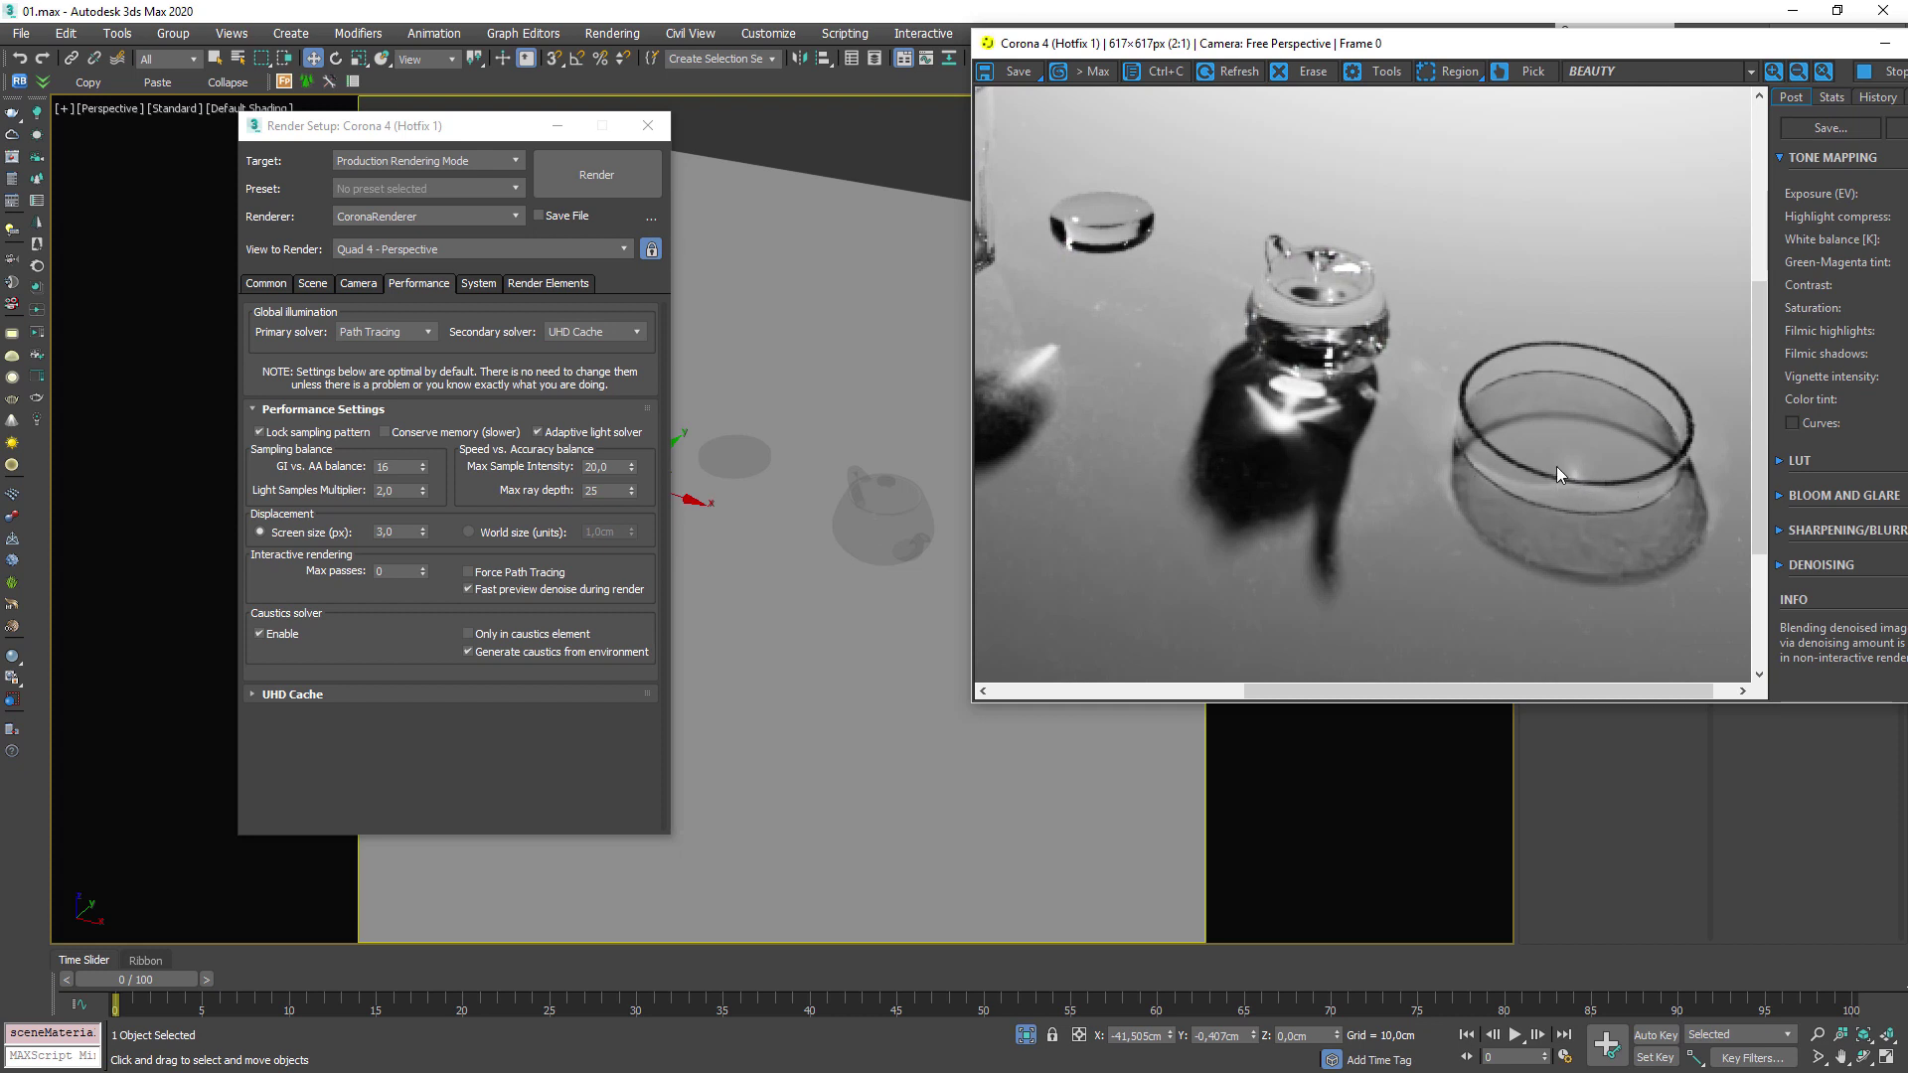
{"action": "middle_click_drag", "start_coordinate": [1150, 436], "coordinate": [1428, 463]}
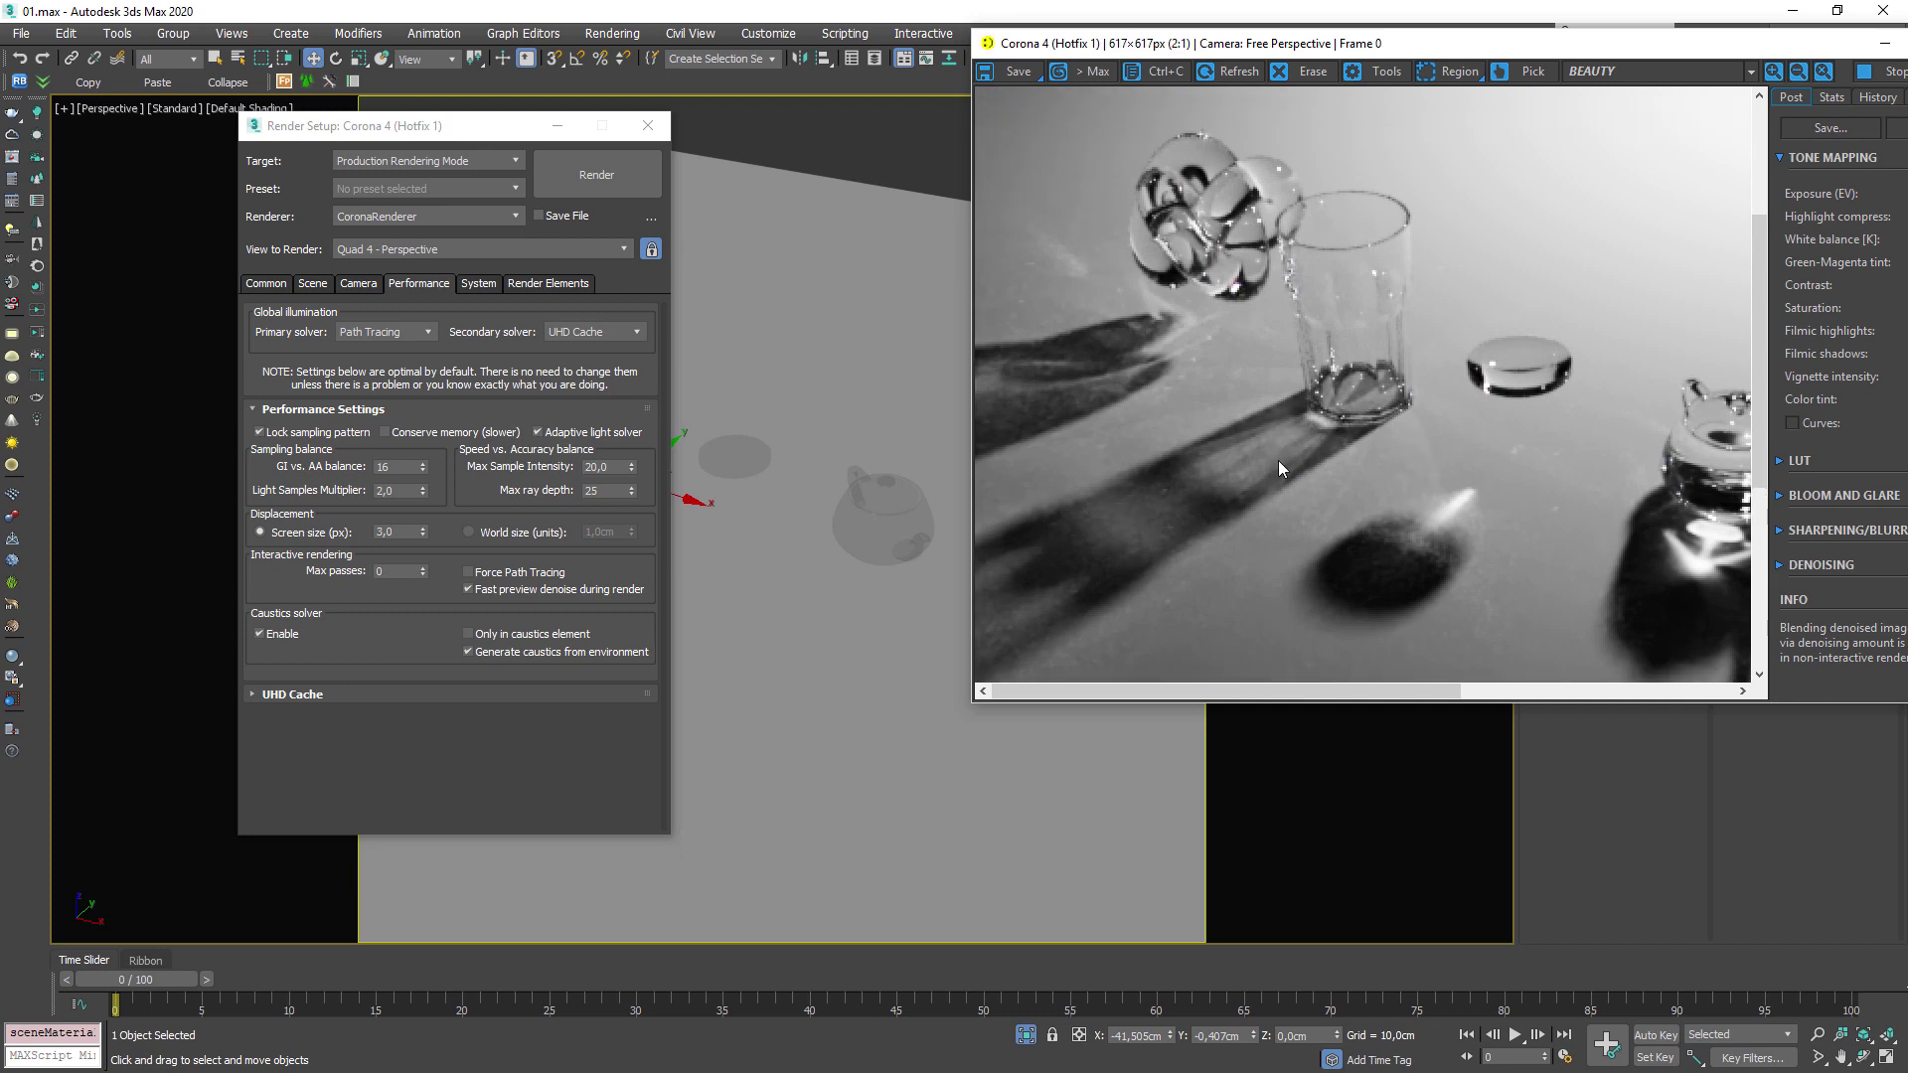
{"action": "scroll", "coordinate": [1360, 455], "scroll_direction": "down", "scroll_amount": 1}
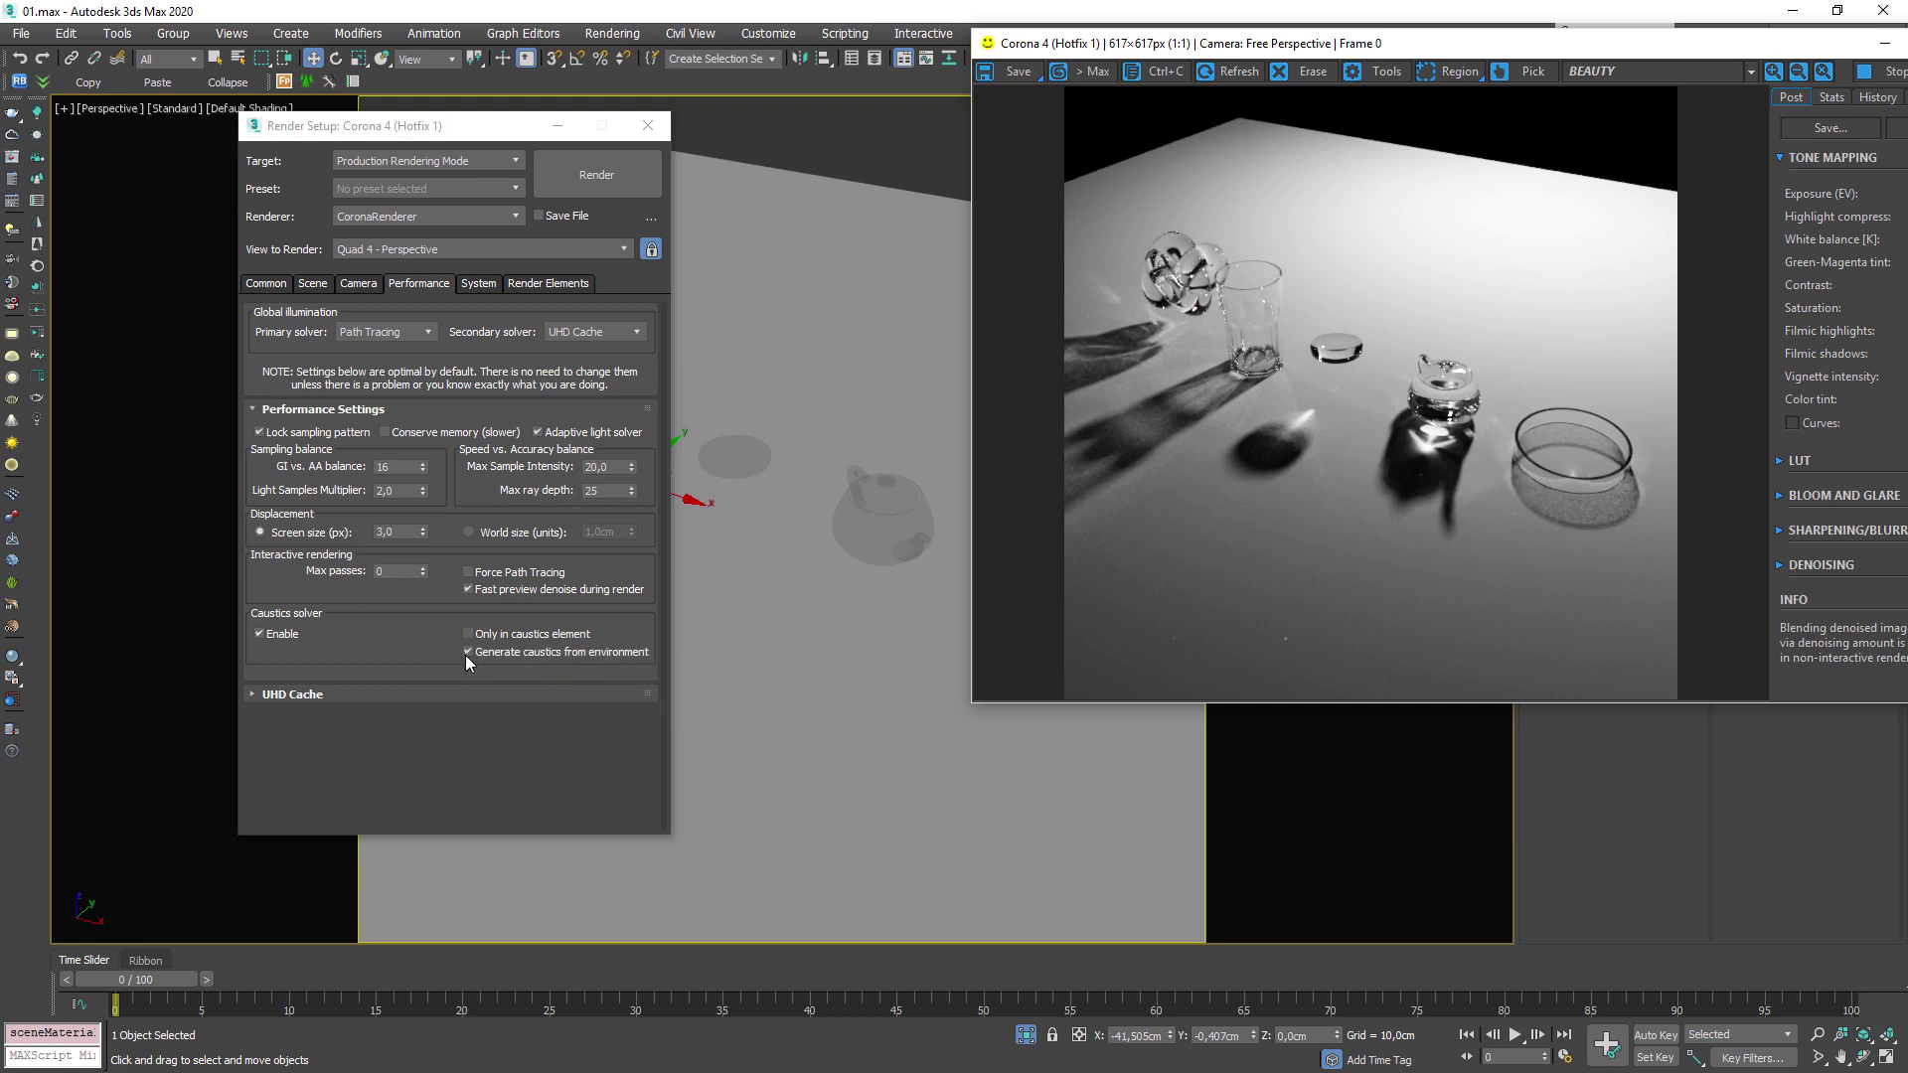
Check the scene's environment map setting in Environment and Effects.
{"action": "left_click", "coordinate": [795, 438]}
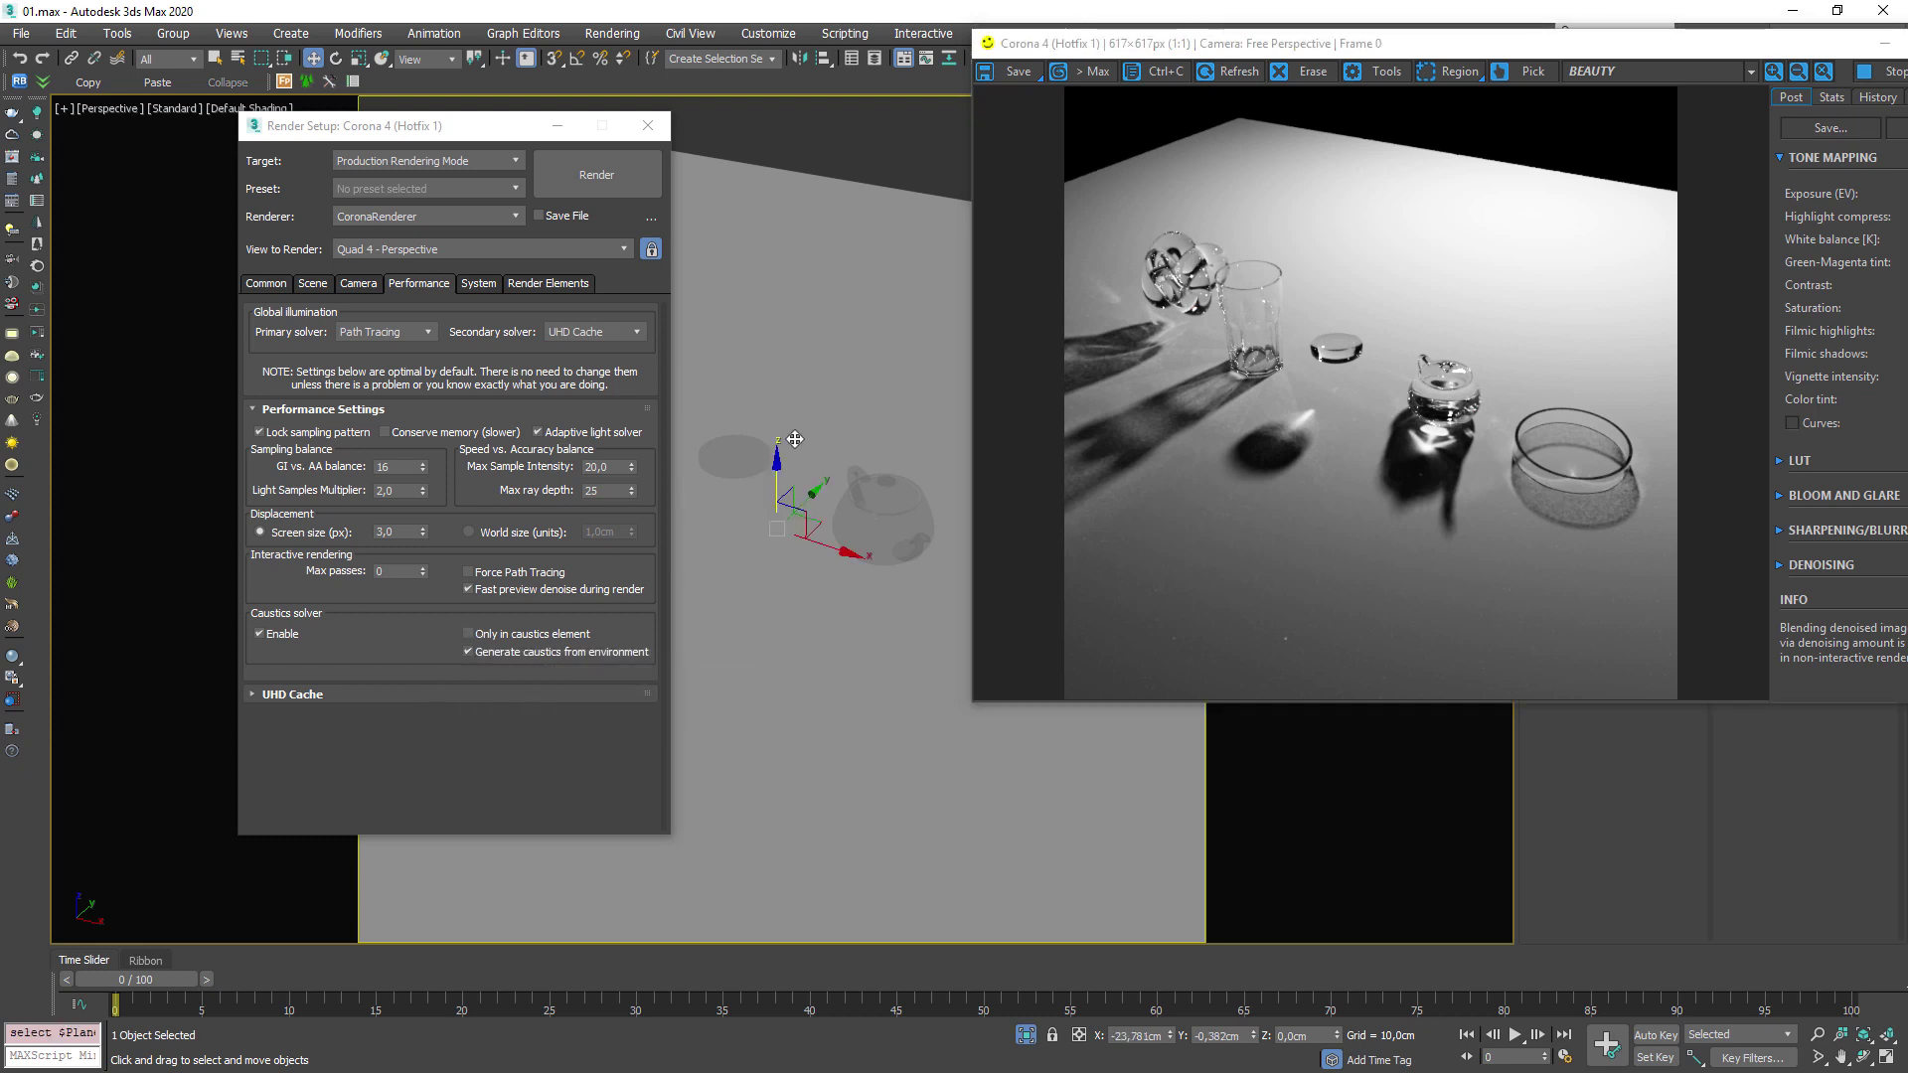
{"action": "key", "text": "8"}
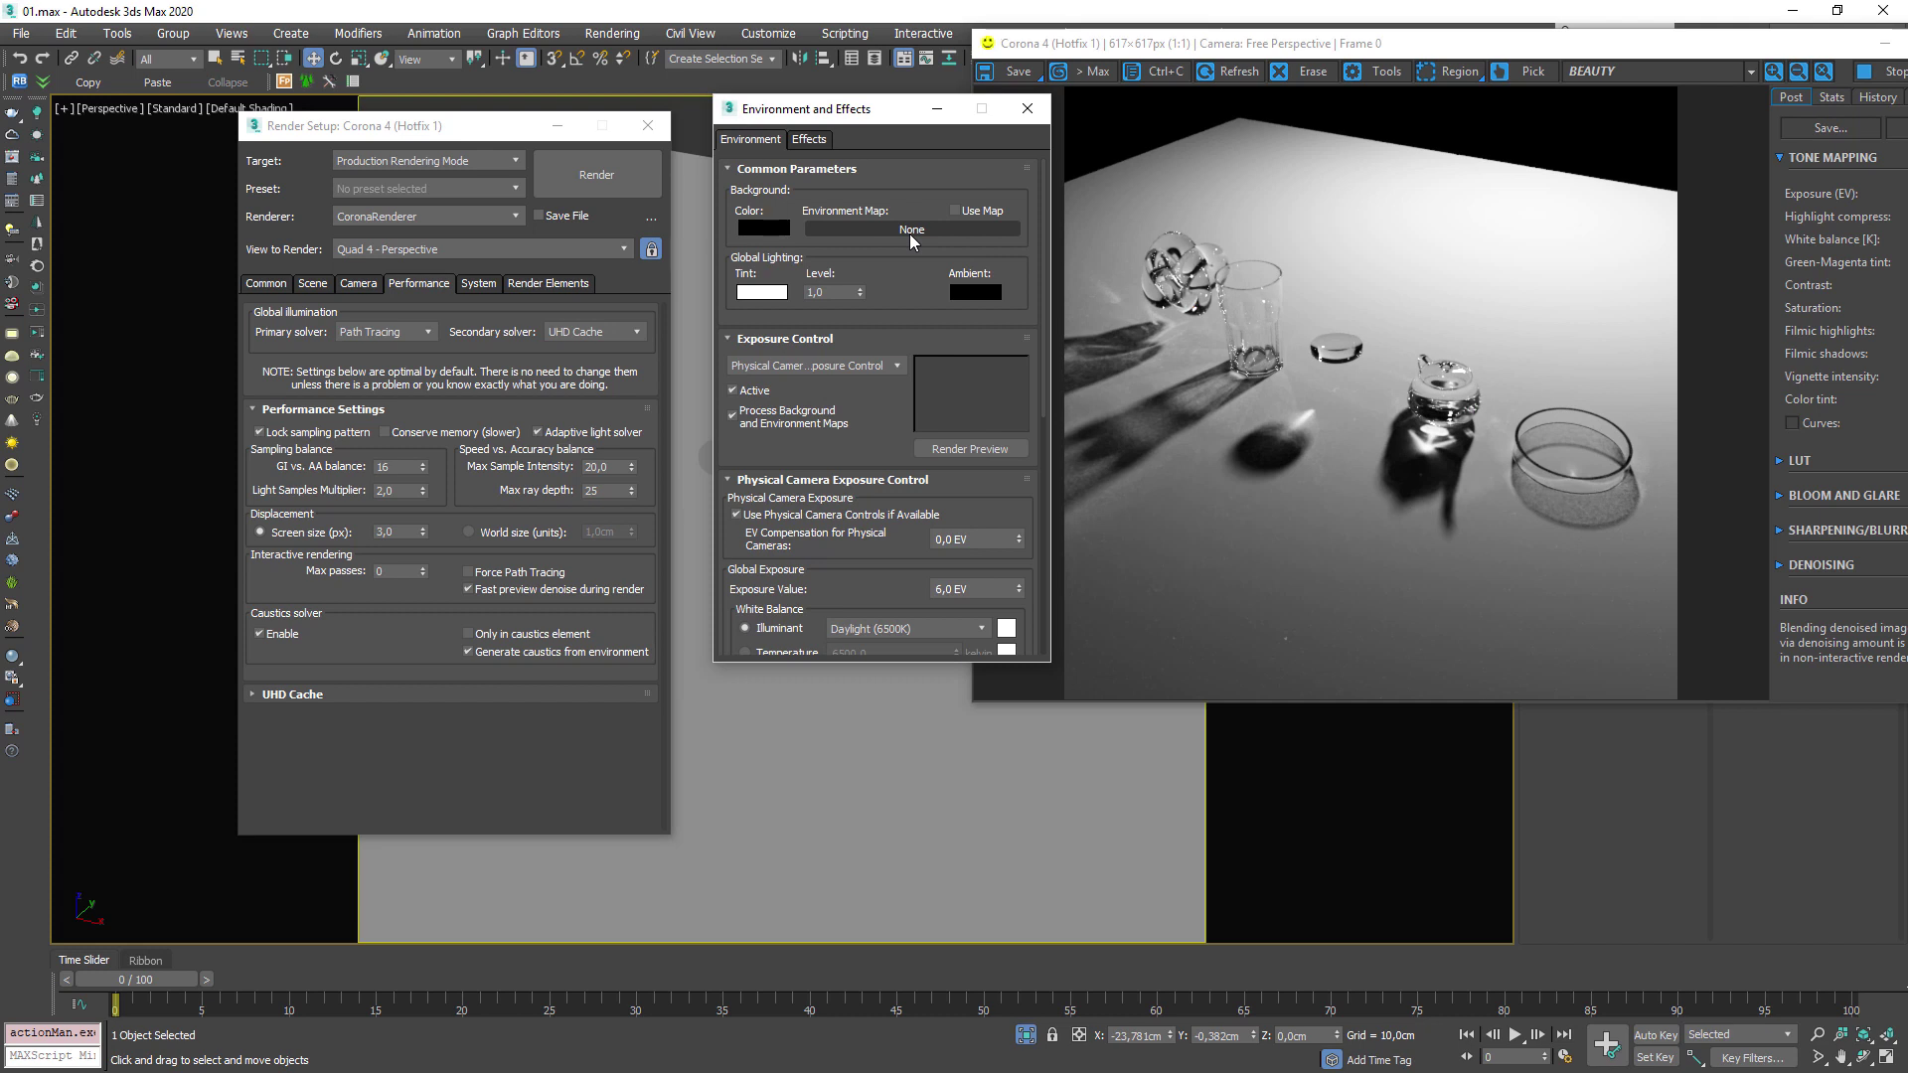
{"action": "left_click", "coordinate": [1026, 108]}
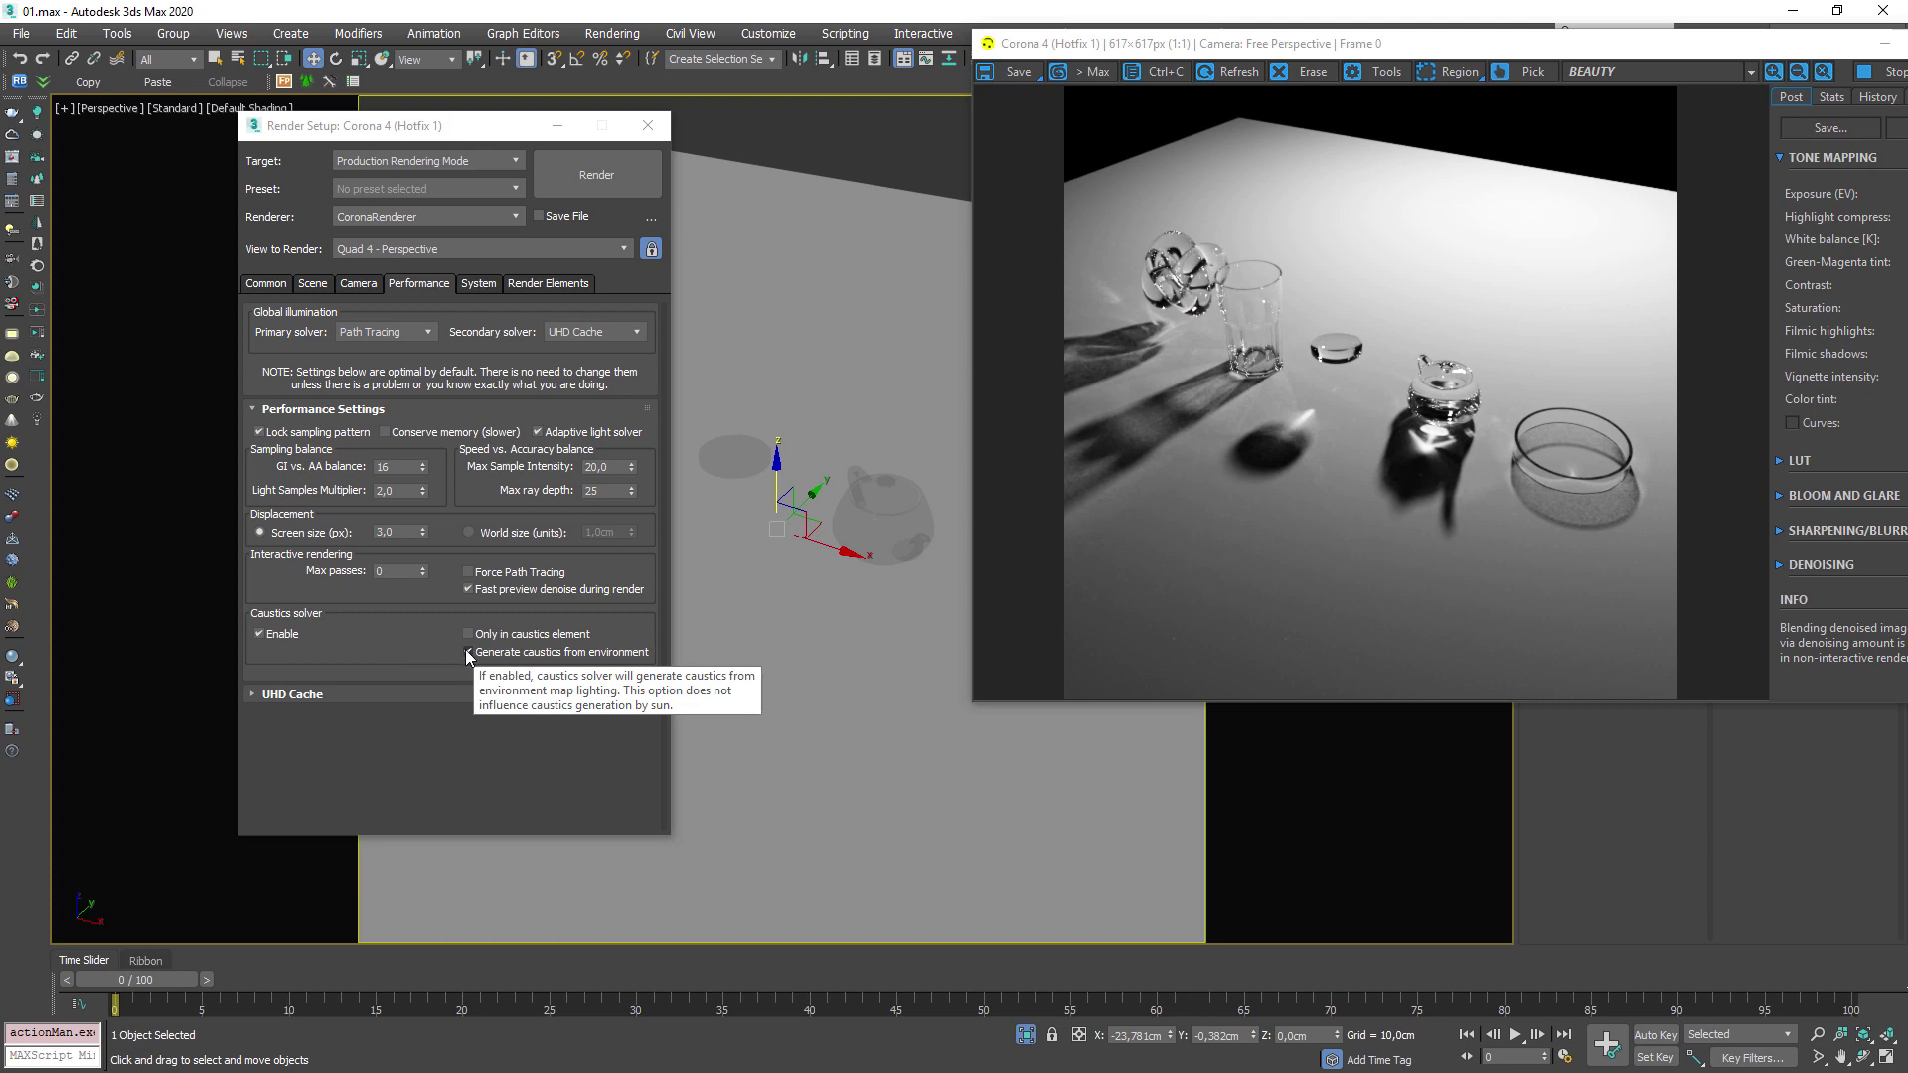
Compare the render with Generate caustics from environment off and on, and check the available render elements.
{"action": "left_click", "coordinate": [468, 652]}
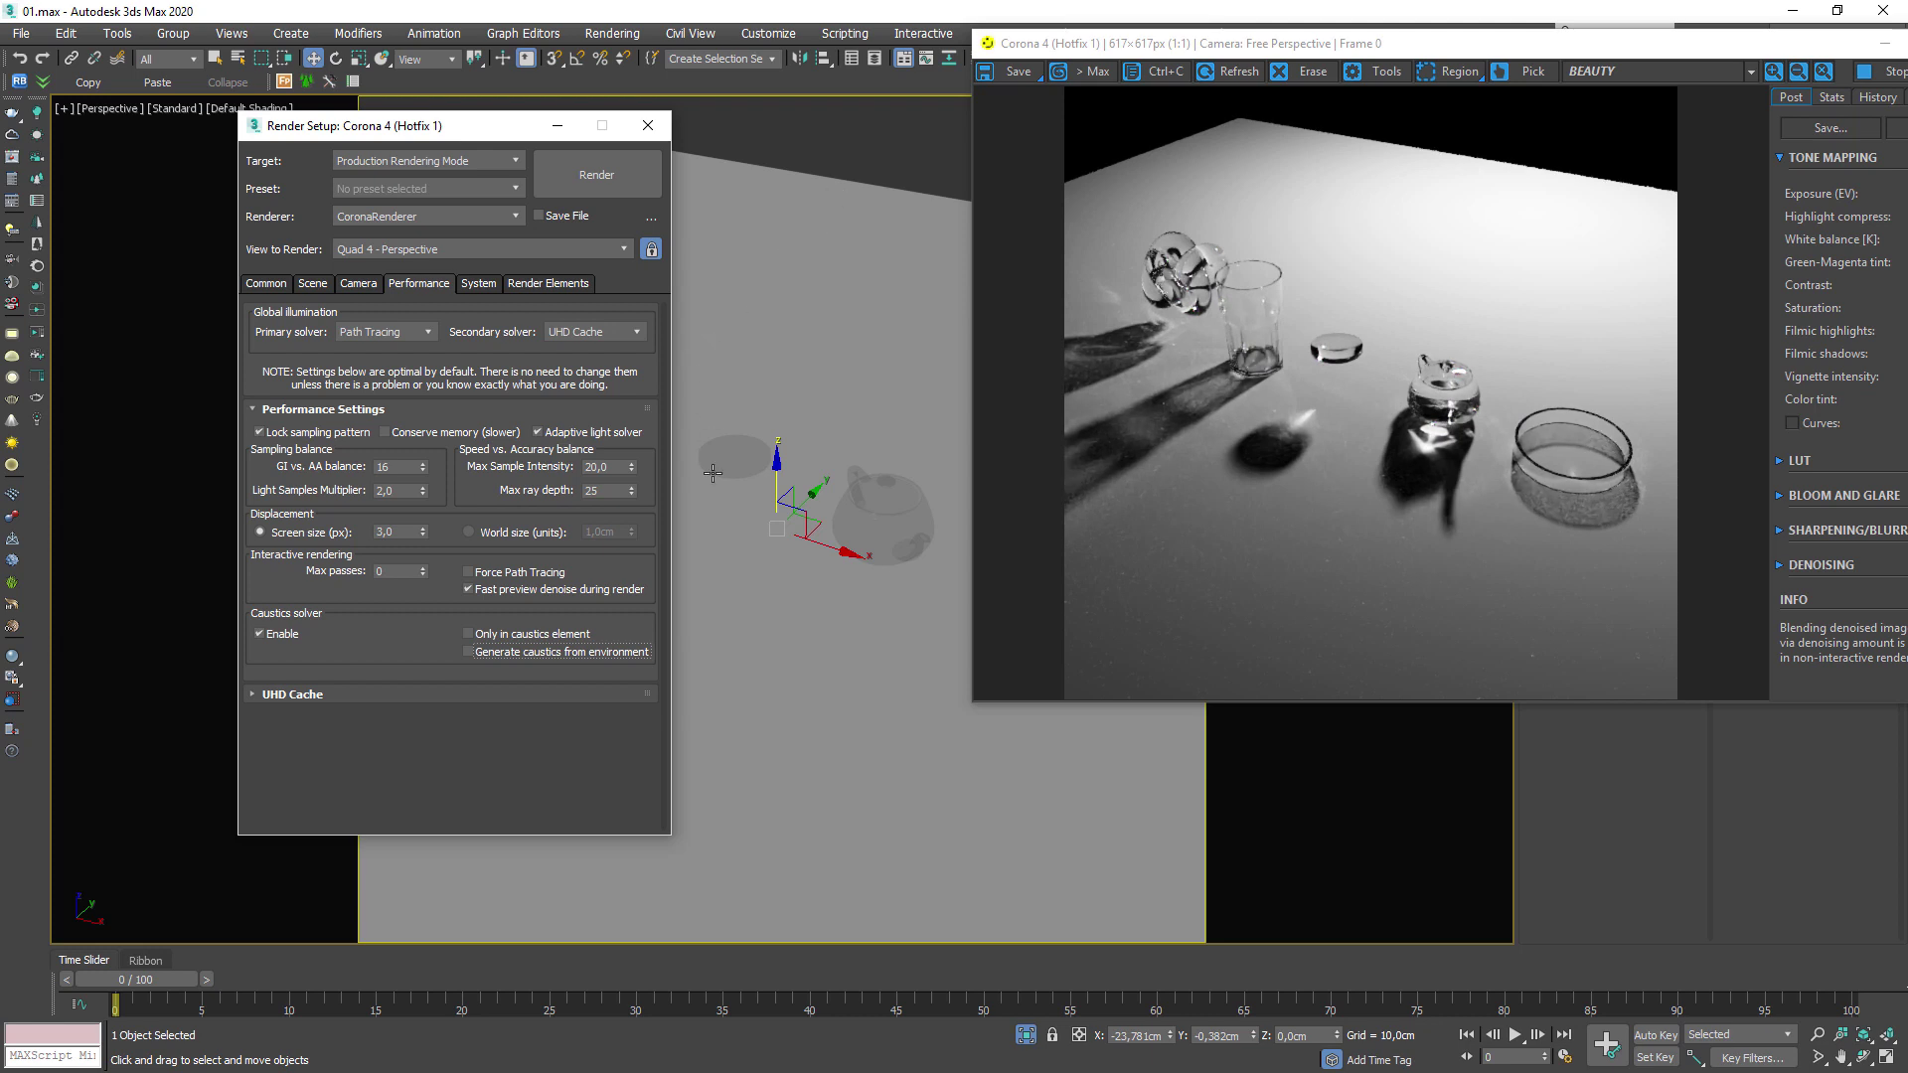
{"action": "left_click", "coordinate": [468, 653]}
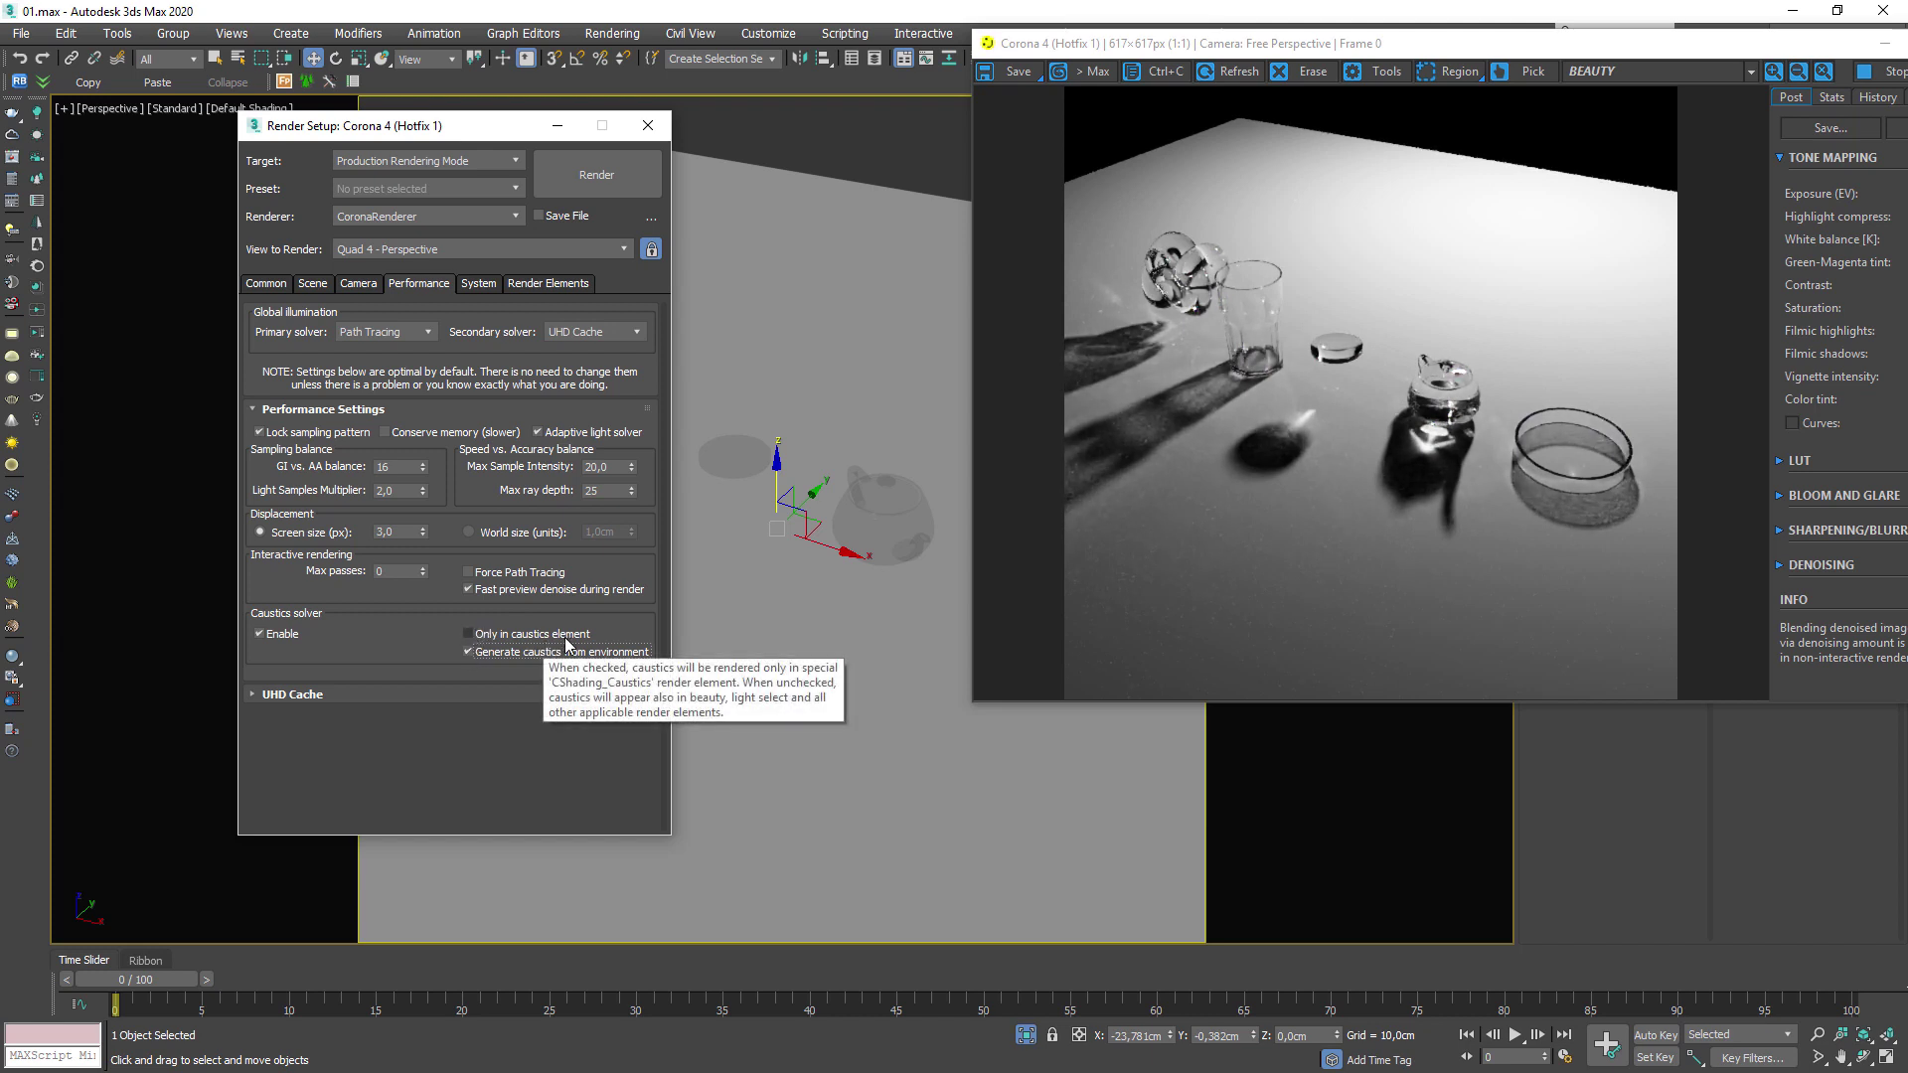
{"action": "left_click", "coordinate": [1647, 72]}
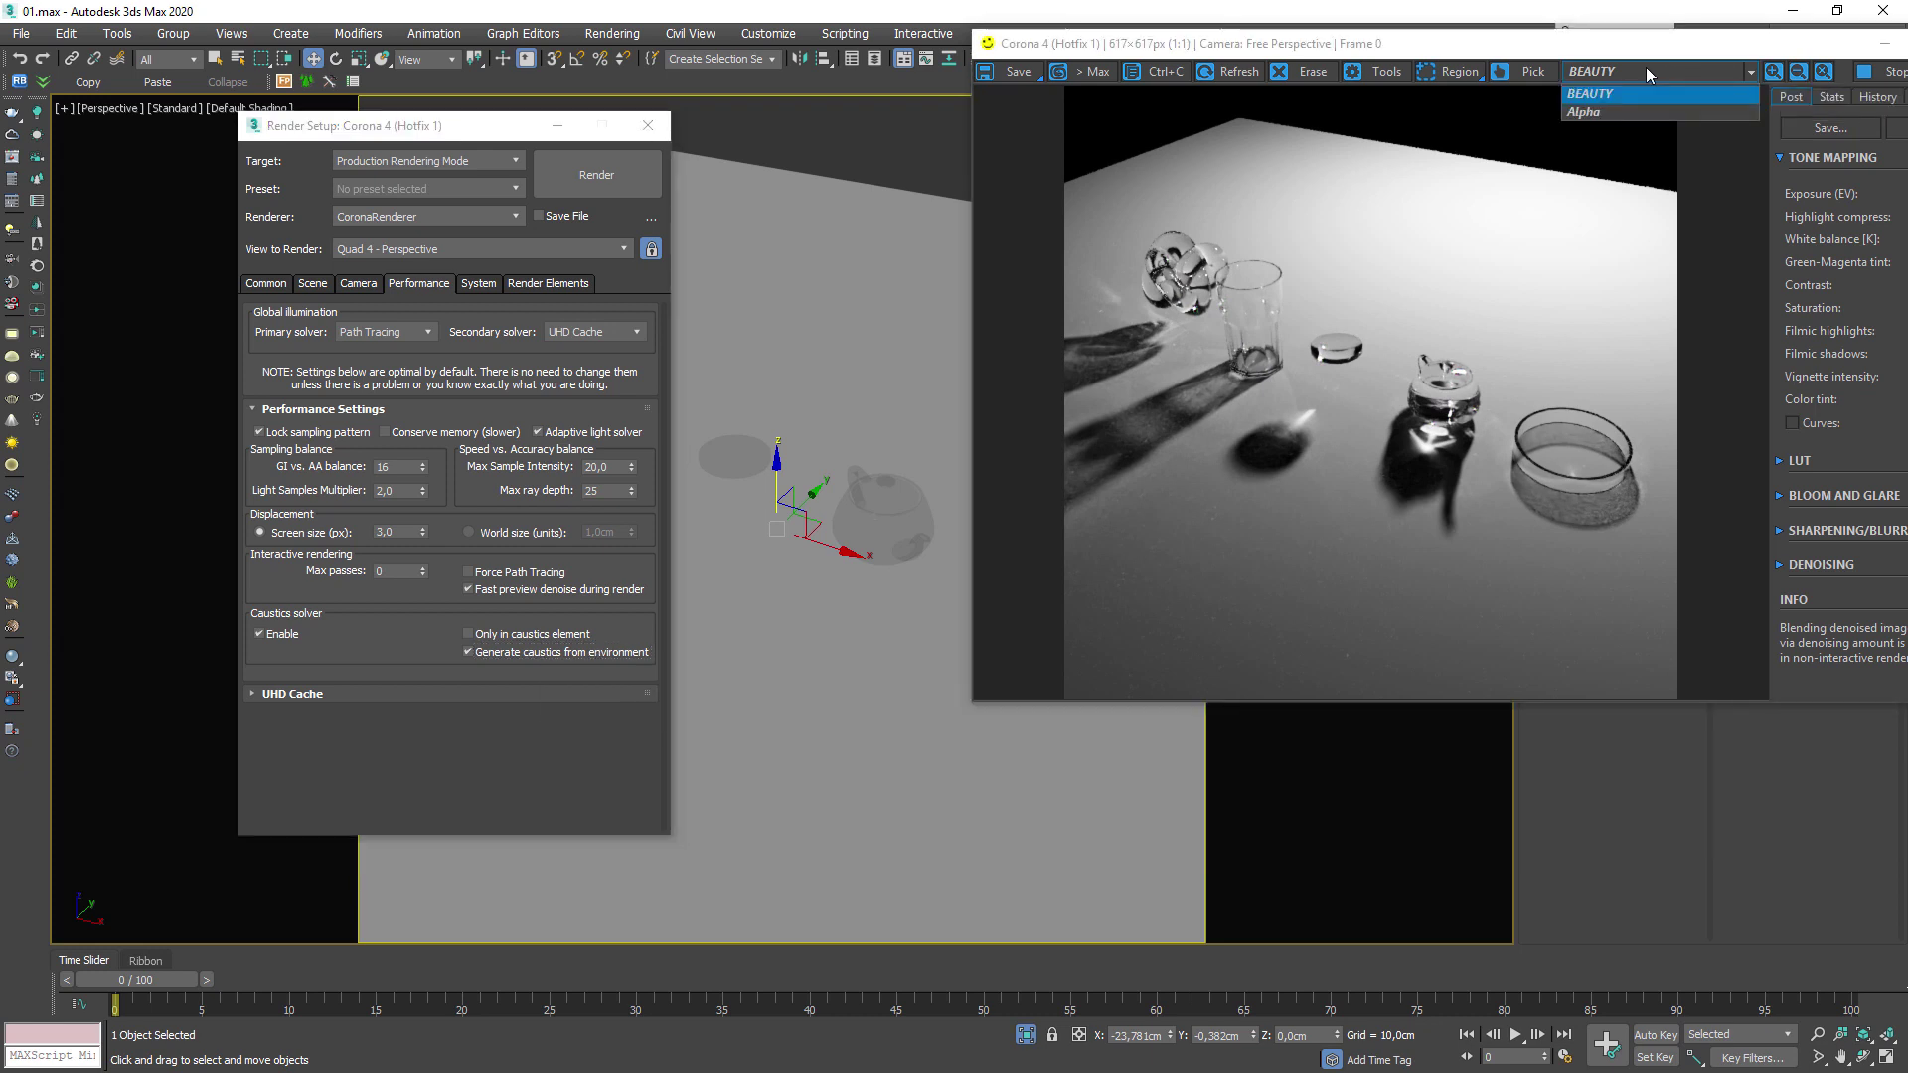
{"action": "left_click", "coordinate": [1598, 96]}
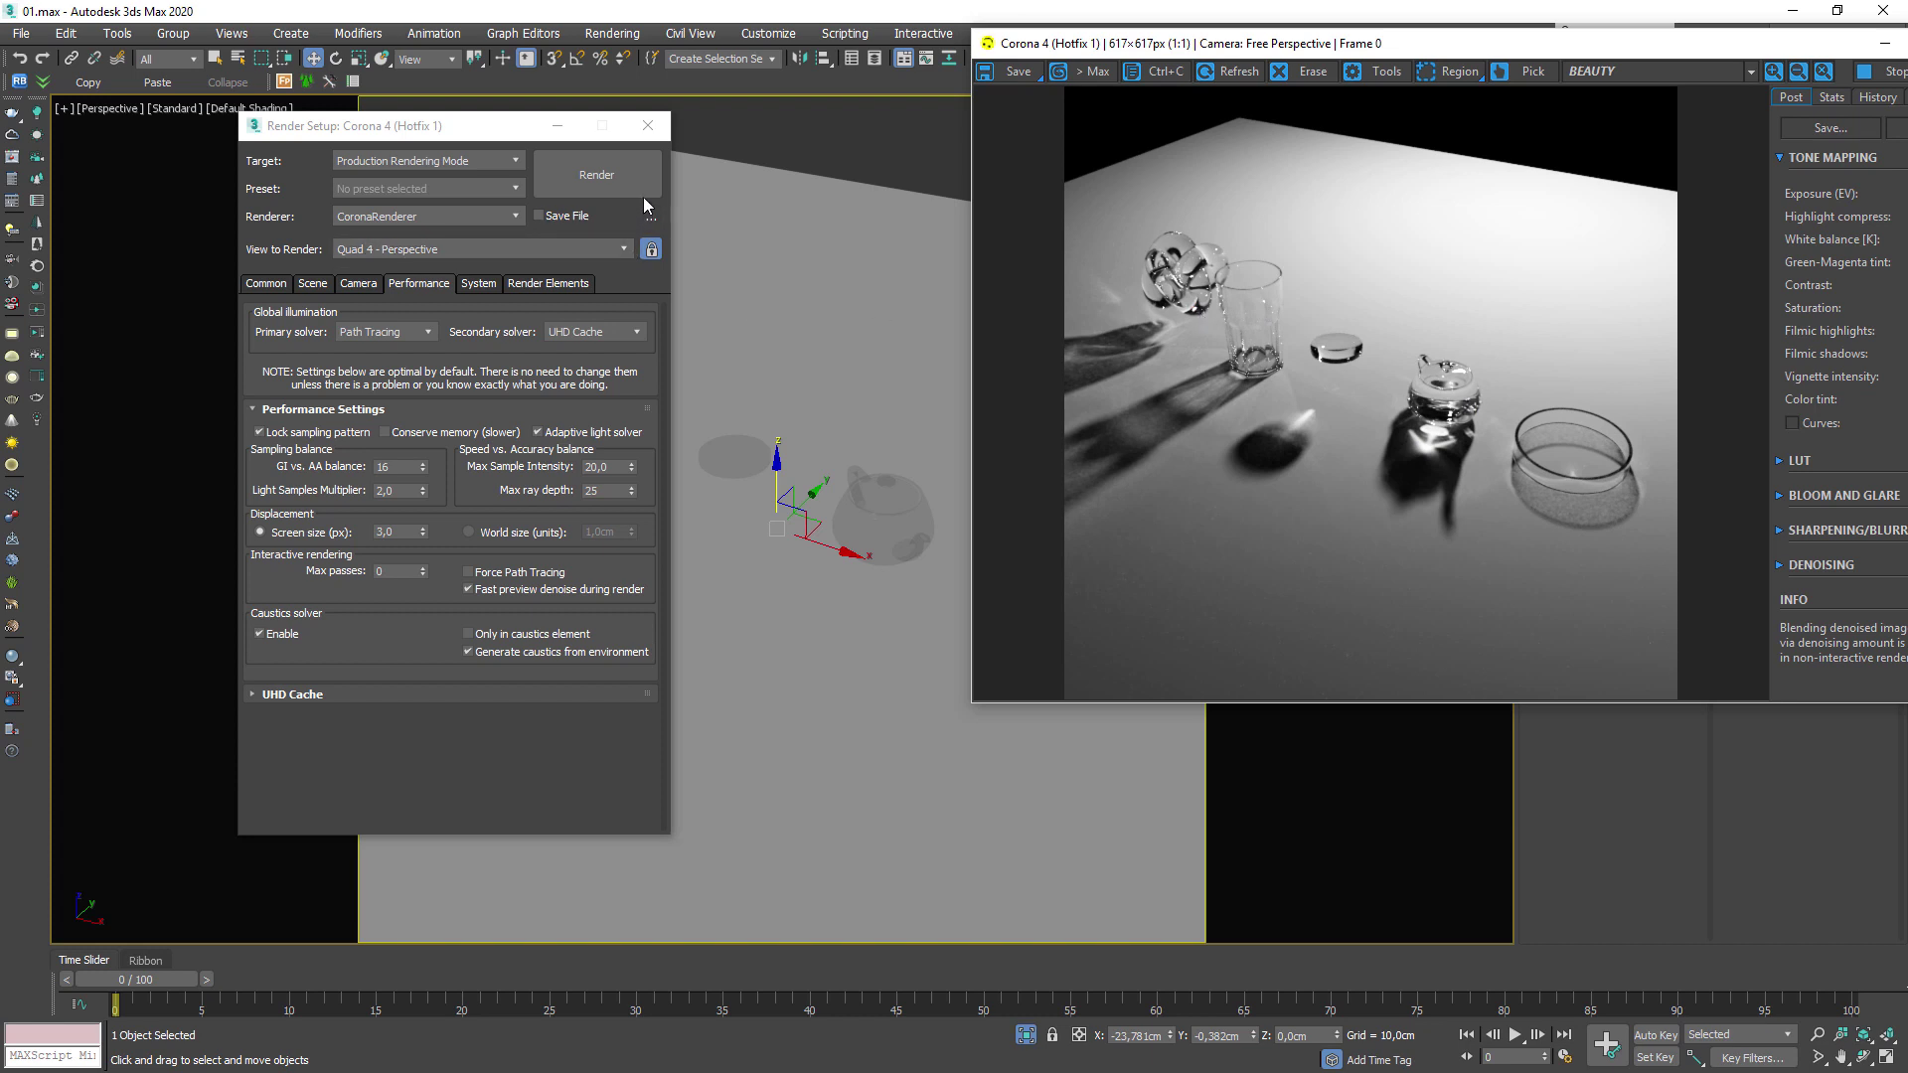
Close the render setup and isolate the flattened glass object together with the ground plane and the Corona light.
{"action": "left_click", "coordinate": [656, 134]}
{"action": "left_click", "coordinate": [747, 454]}
{"action": "left_click", "coordinate": [834, 338], "text": "ctrl"}
{"action": "scroll", "coordinate": [833, 348], "scroll_direction": "down", "scroll_amount": 4}
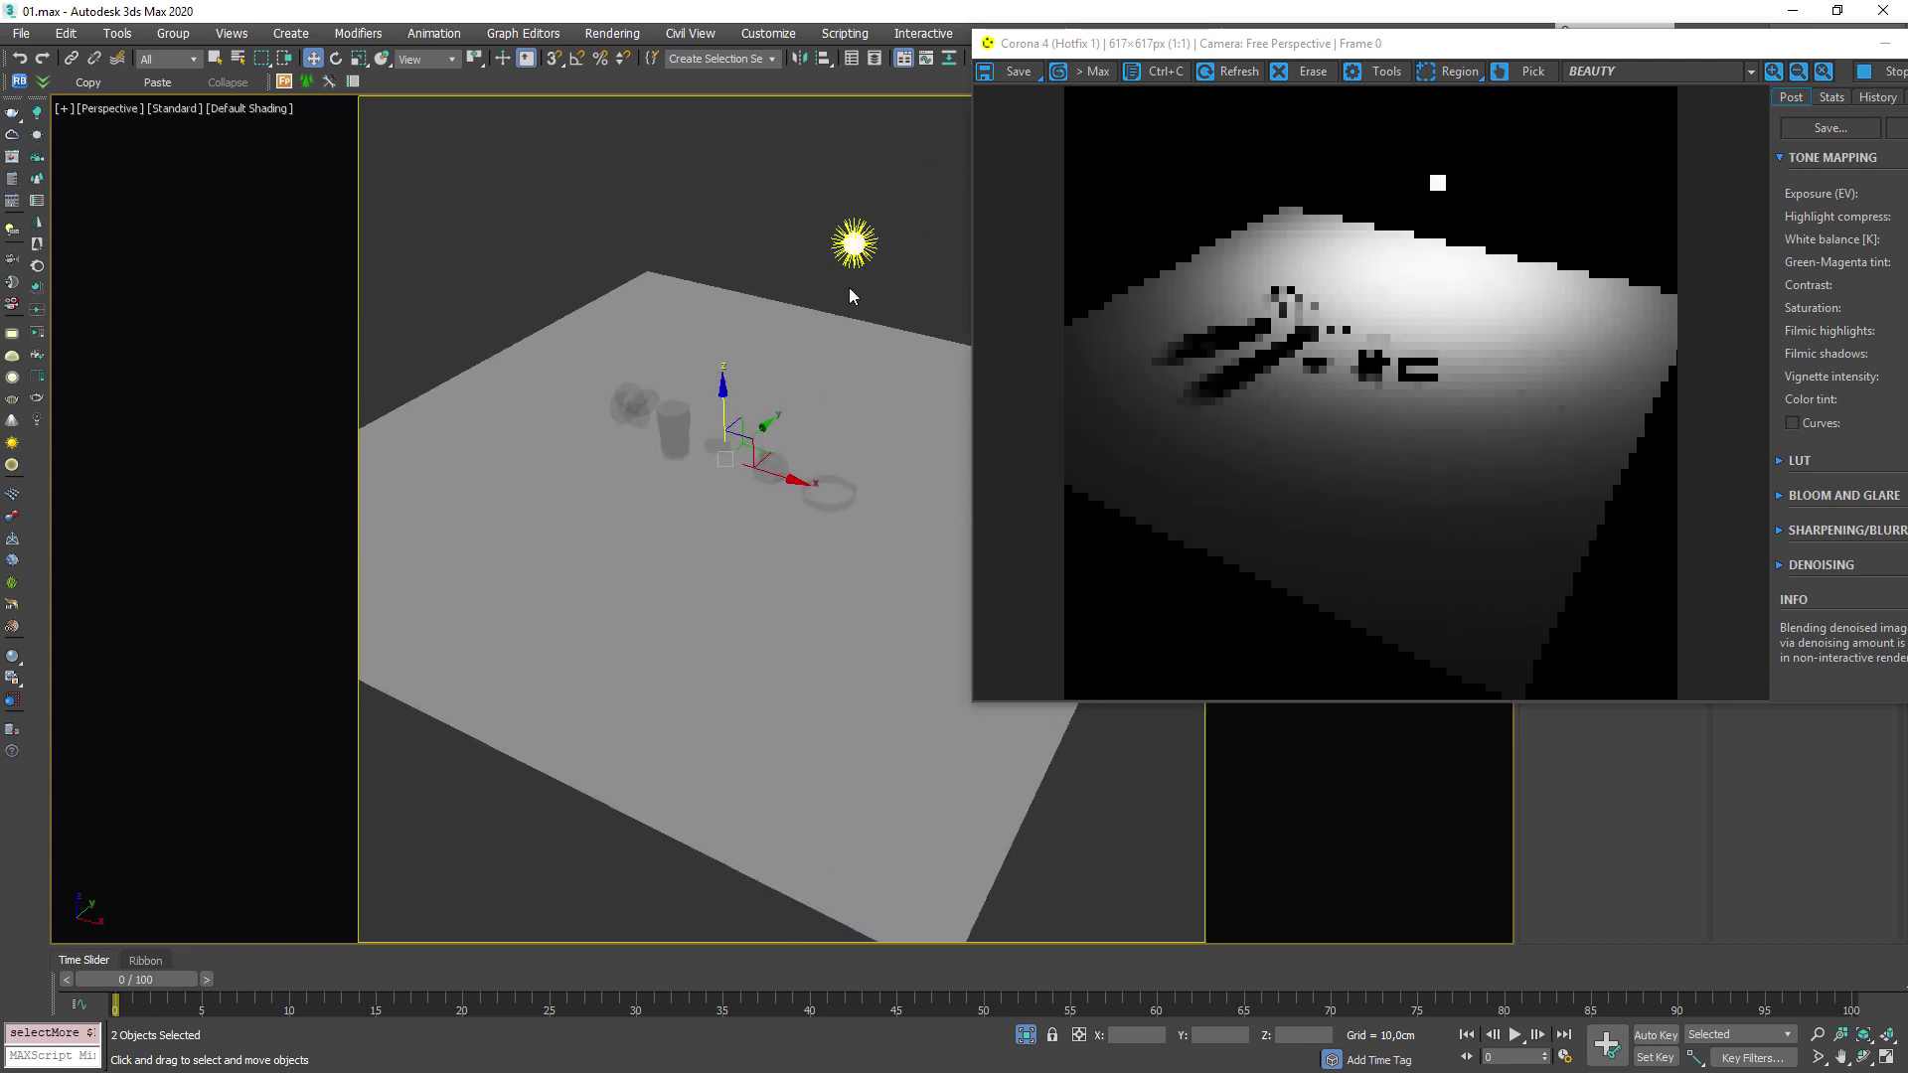
{"action": "left_click", "coordinate": [853, 241], "text": "ctrl"}
{"action": "key", "text": "alt+q"}
{"action": "left_click", "coordinate": [845, 339]}
{"action": "scroll", "coordinate": [861, 393], "scroll_direction": "up", "scroll_amount": 3}
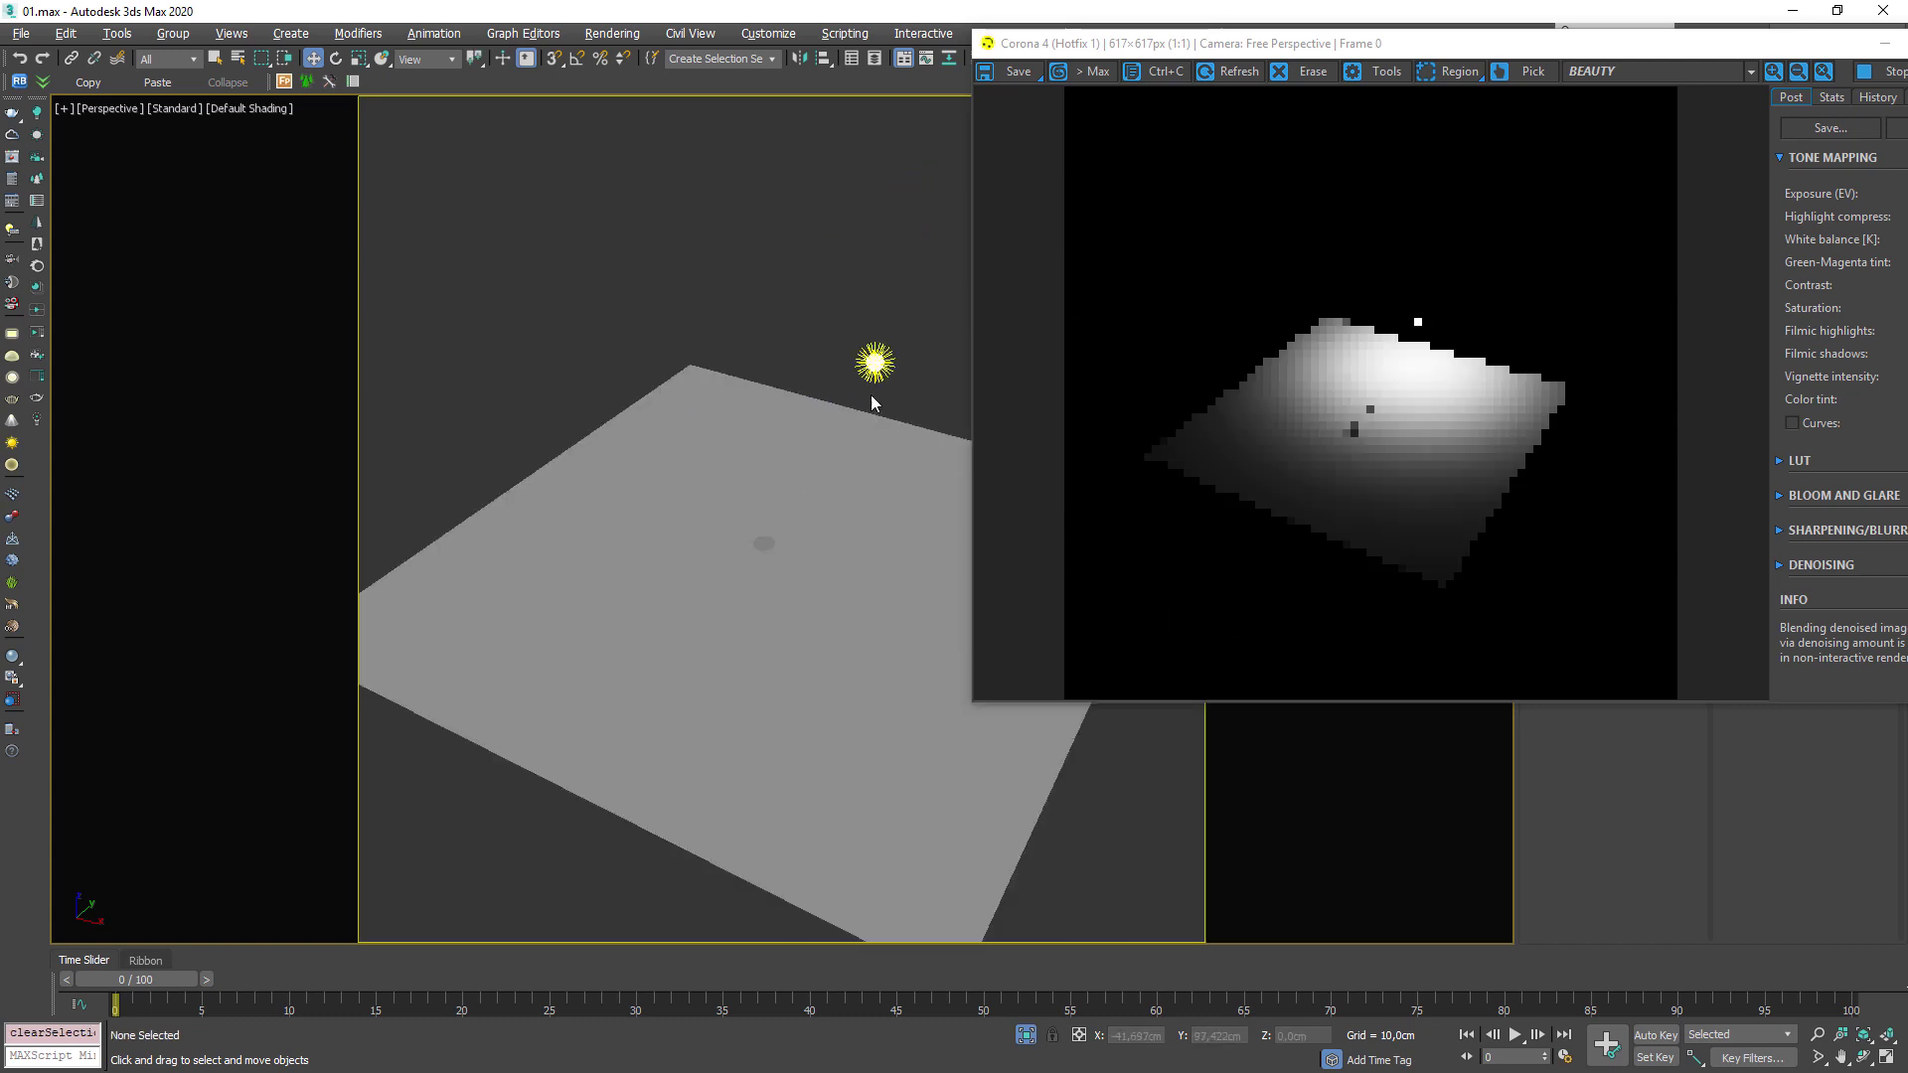
Select the Corona light, display its parameters for editing, and move the render window clear of the viewport.
{"action": "left_click", "coordinate": [875, 364]}
{"action": "middle_click_drag", "start_coordinate": [843, 516], "coordinate": [938, 387], "text": "alt"}
{"action": "left_click_drag", "start_coordinate": [1740, 40], "coordinate": [1154, 96]}
{"action": "left_click", "coordinate": [1568, 116]}
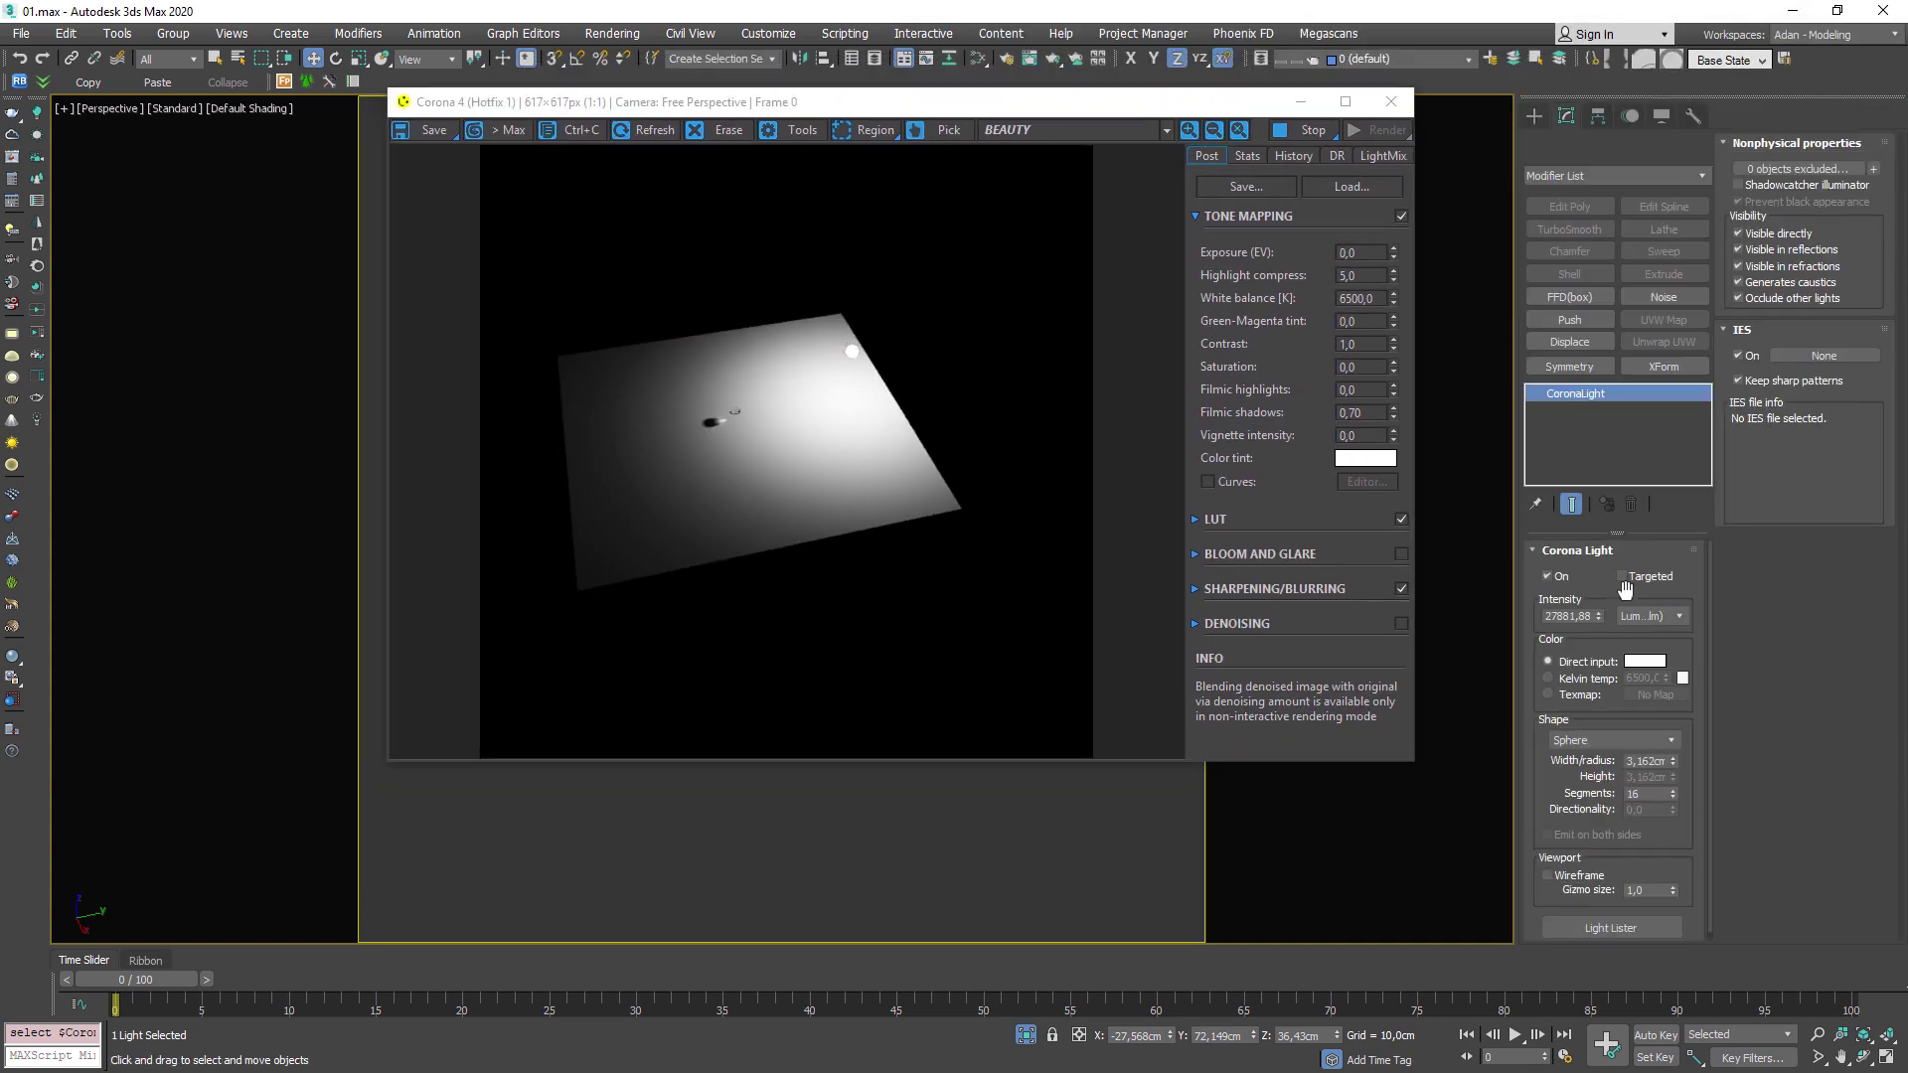
{"action": "left_click", "coordinate": [1650, 616]}
{"action": "left_click", "coordinate": [863, 165]}
{"action": "left_click_drag", "start_coordinate": [855, 122], "coordinate": [1360, 122]}
Frame the isolated glass object closely in the perspective view and examine its shadow and caustic in the render.
{"action": "middle_click_drag", "start_coordinate": [618, 456], "coordinate": [856, 458], "text": "alt"}
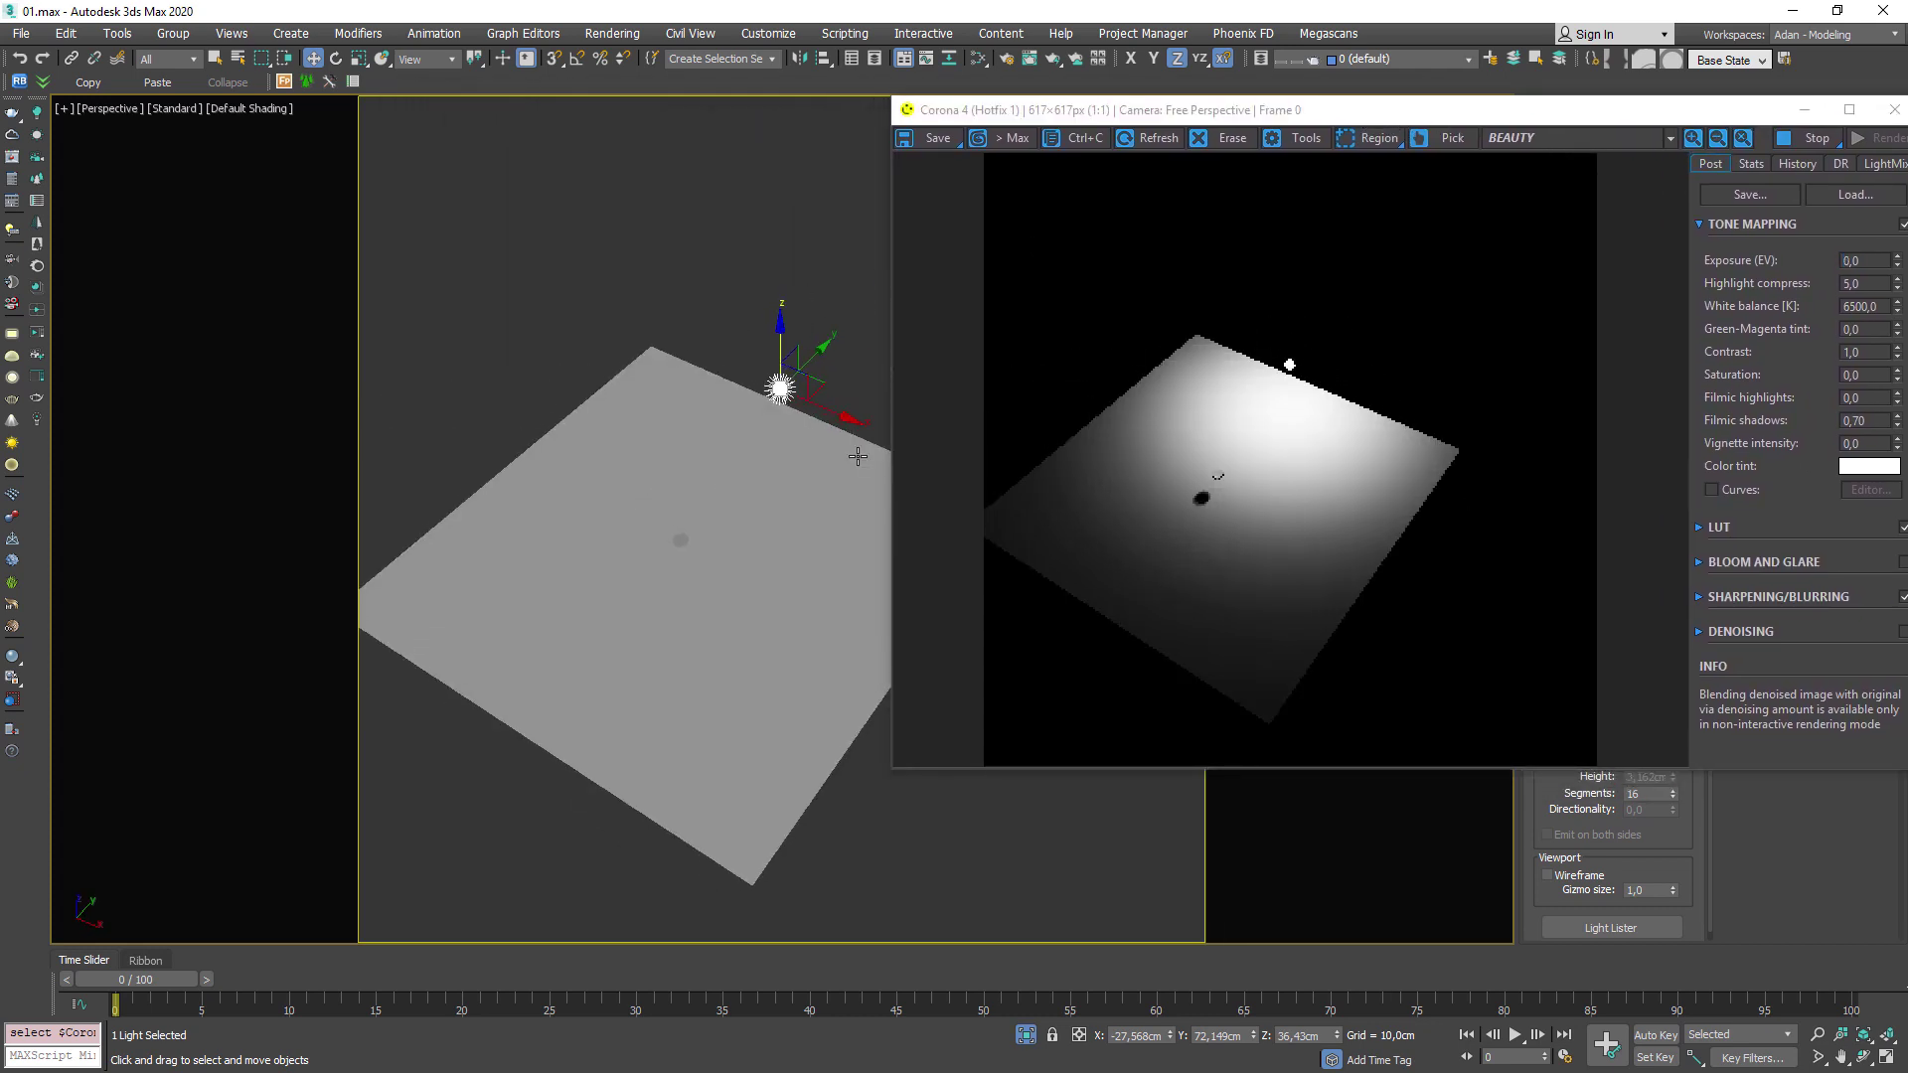
{"action": "scroll", "coordinate": [702, 524], "scroll_direction": "up", "scroll_amount": 10}
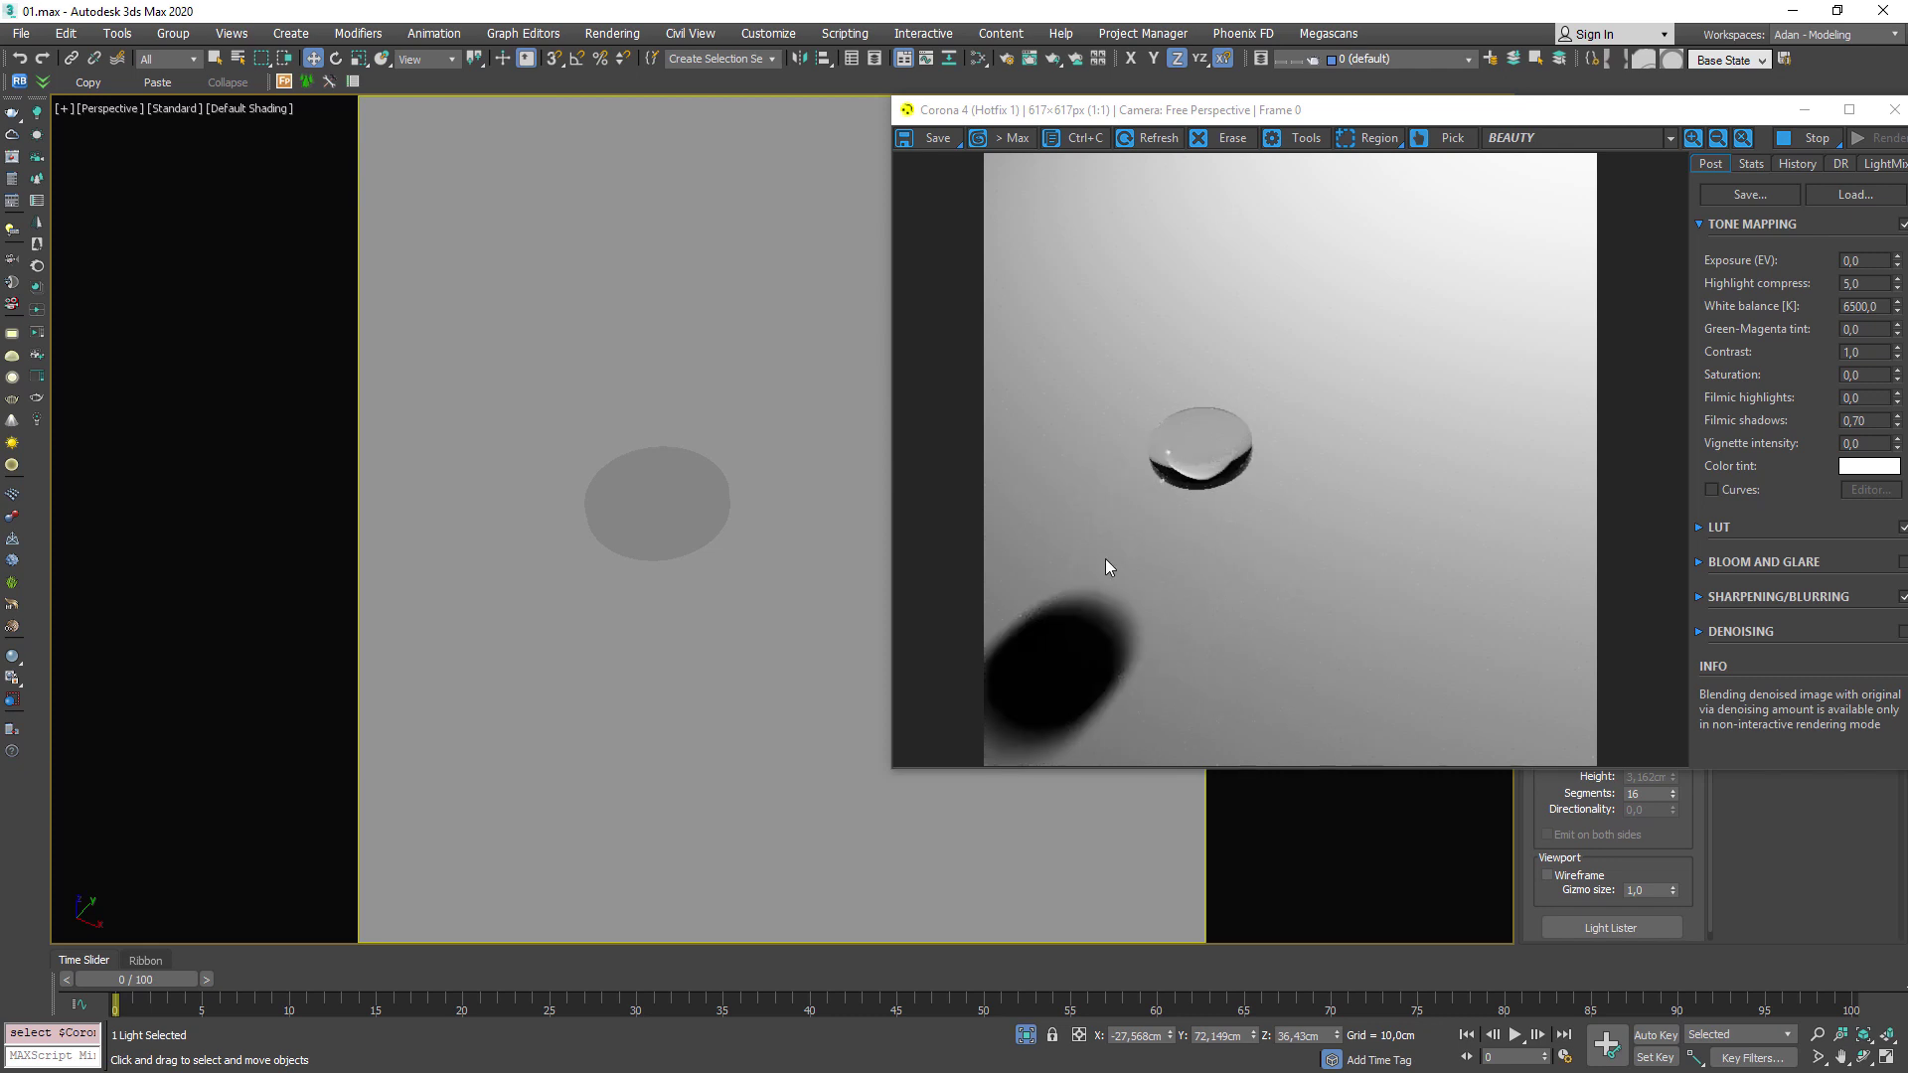
{"action": "middle_click_drag", "start_coordinate": [835, 502], "coordinate": [1231, 366]}
{"action": "left_click_drag", "start_coordinate": [1412, 116], "coordinate": [678, 133]}
{"action": "scroll", "coordinate": [542, 521], "scroll_direction": "up", "scroll_amount": 2}
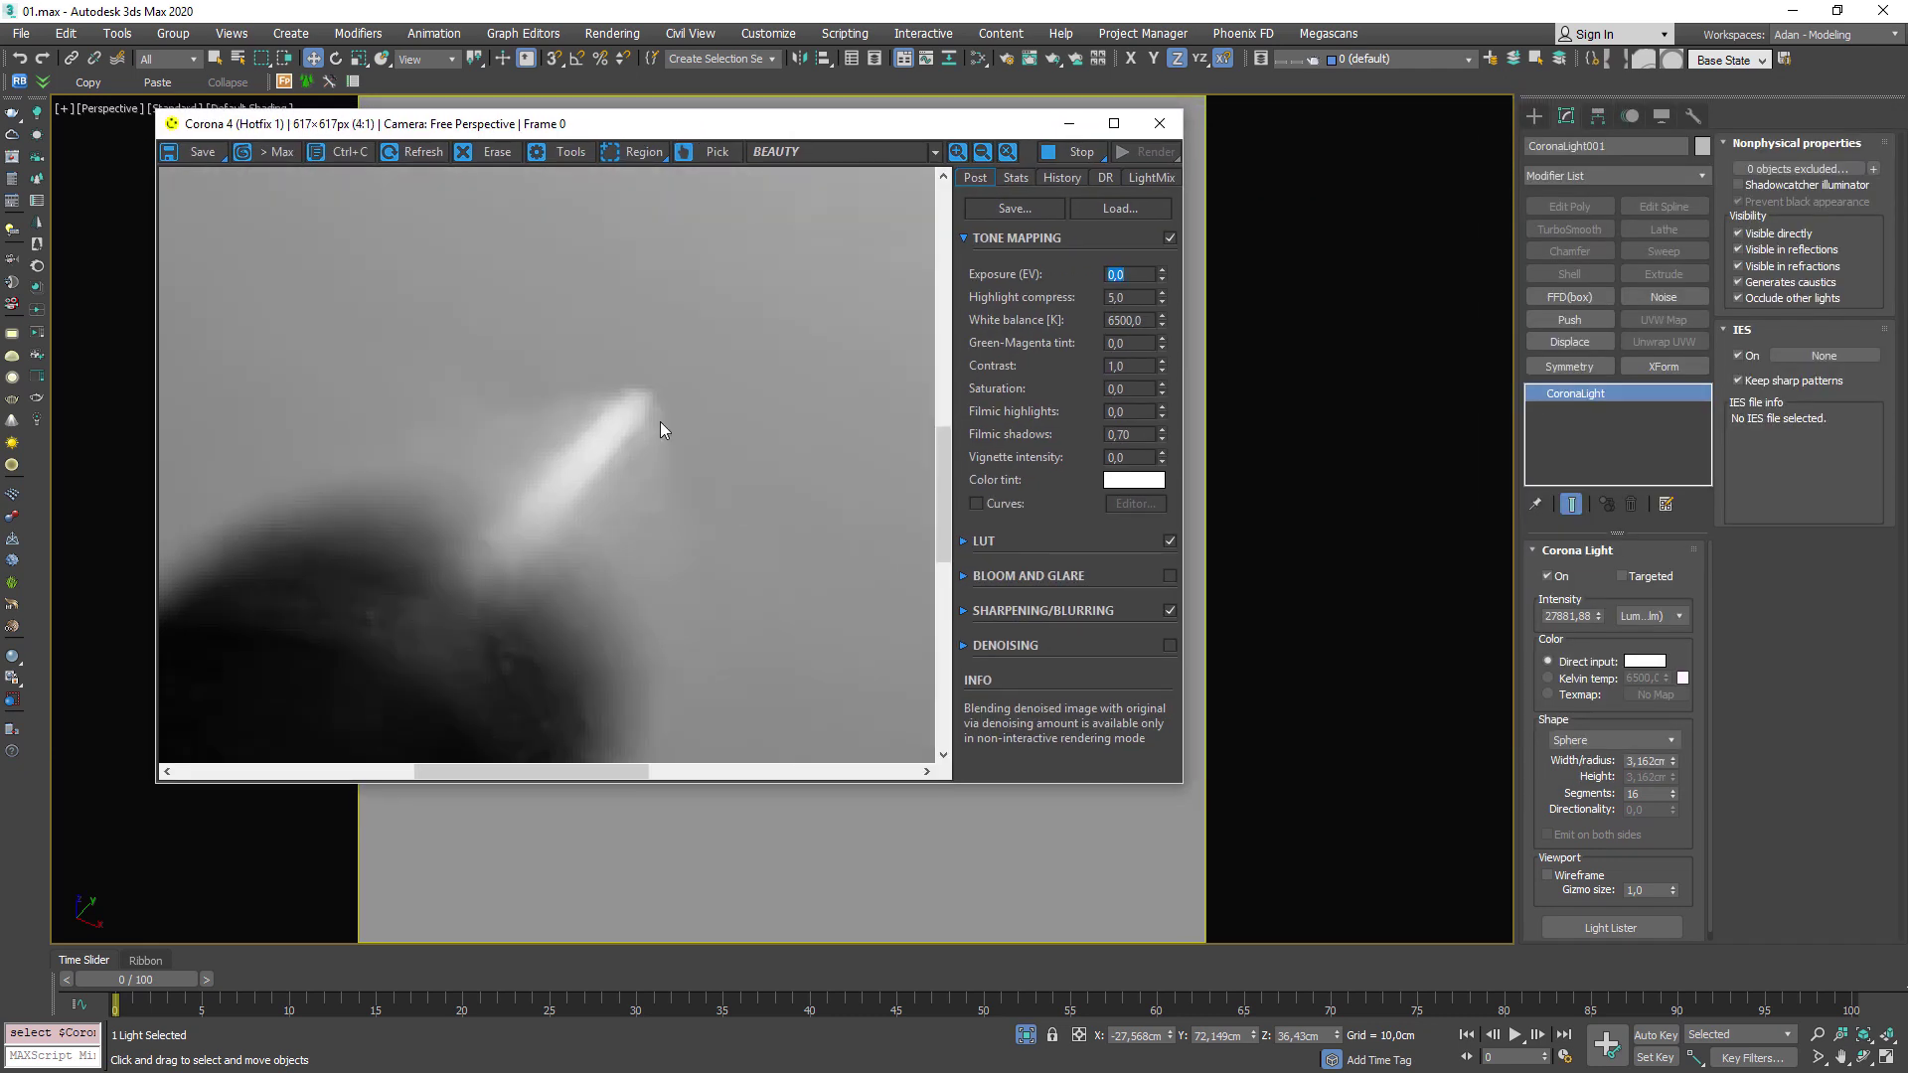
{"action": "scroll", "coordinate": [660, 423], "scroll_direction": "down", "scroll_amount": 1}
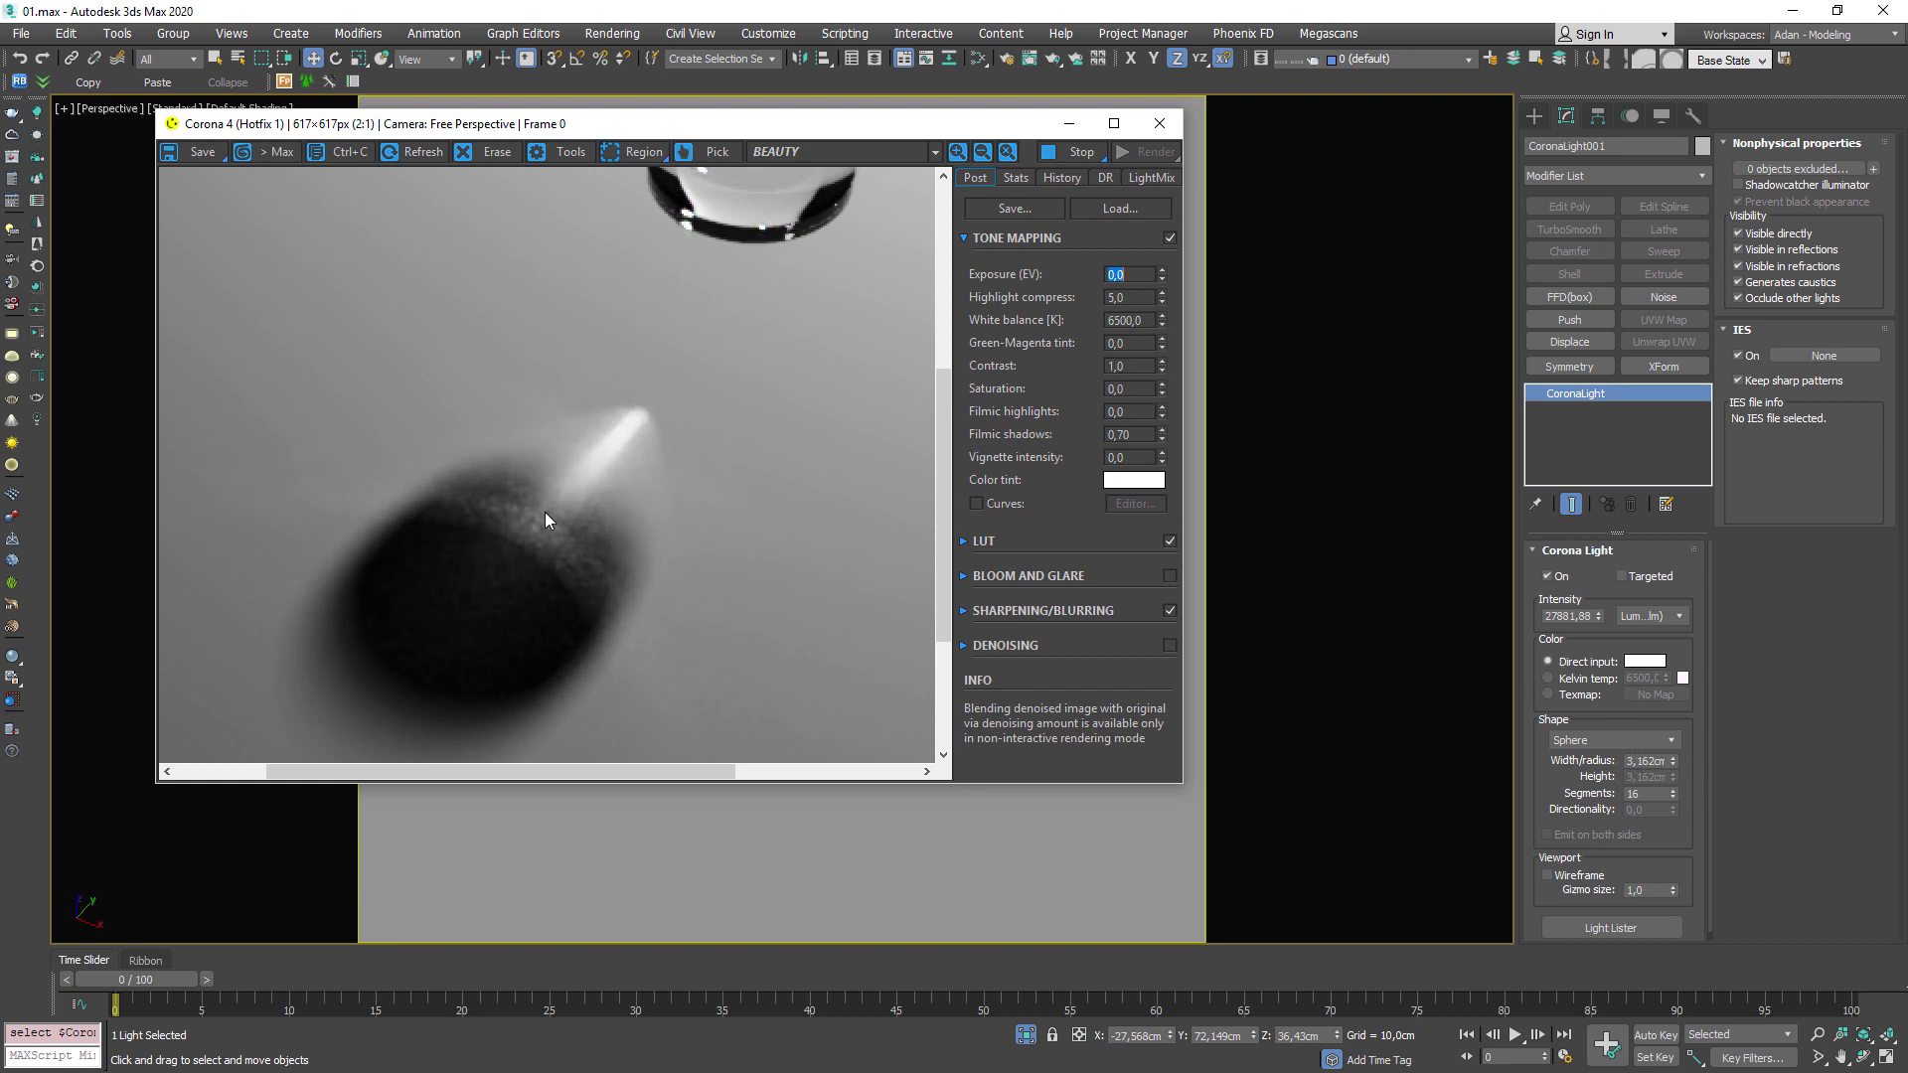
Set the Corona light's radius to 20 cm and examine the glass object's caustic in the render.
{"action": "double_click", "coordinate": [1645, 761]}
{"action": "type", "text": "20"}
{"action": "key", "text": "Return"}
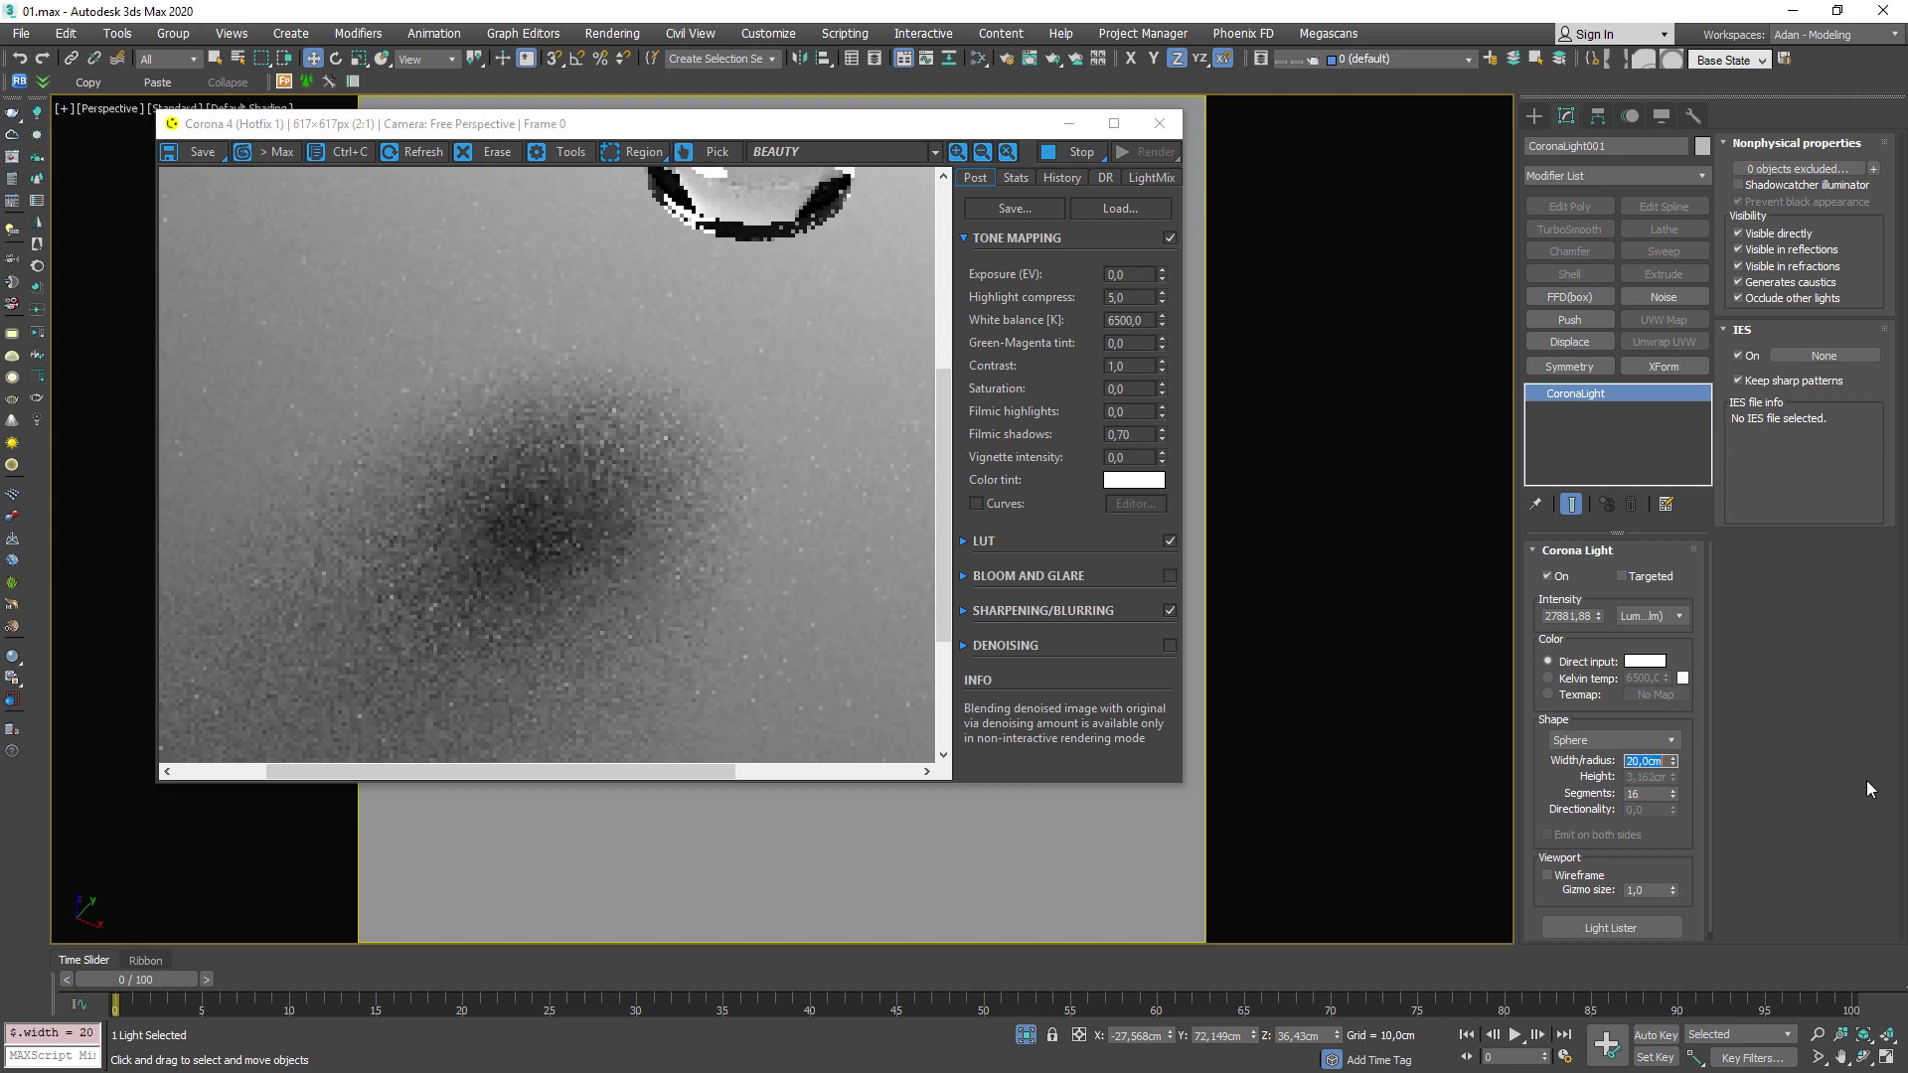
{"action": "scroll", "coordinate": [581, 467], "scroll_direction": "down", "scroll_amount": 1}
{"action": "scroll", "coordinate": [545, 503], "scroll_direction": "up", "scroll_amount": 1}
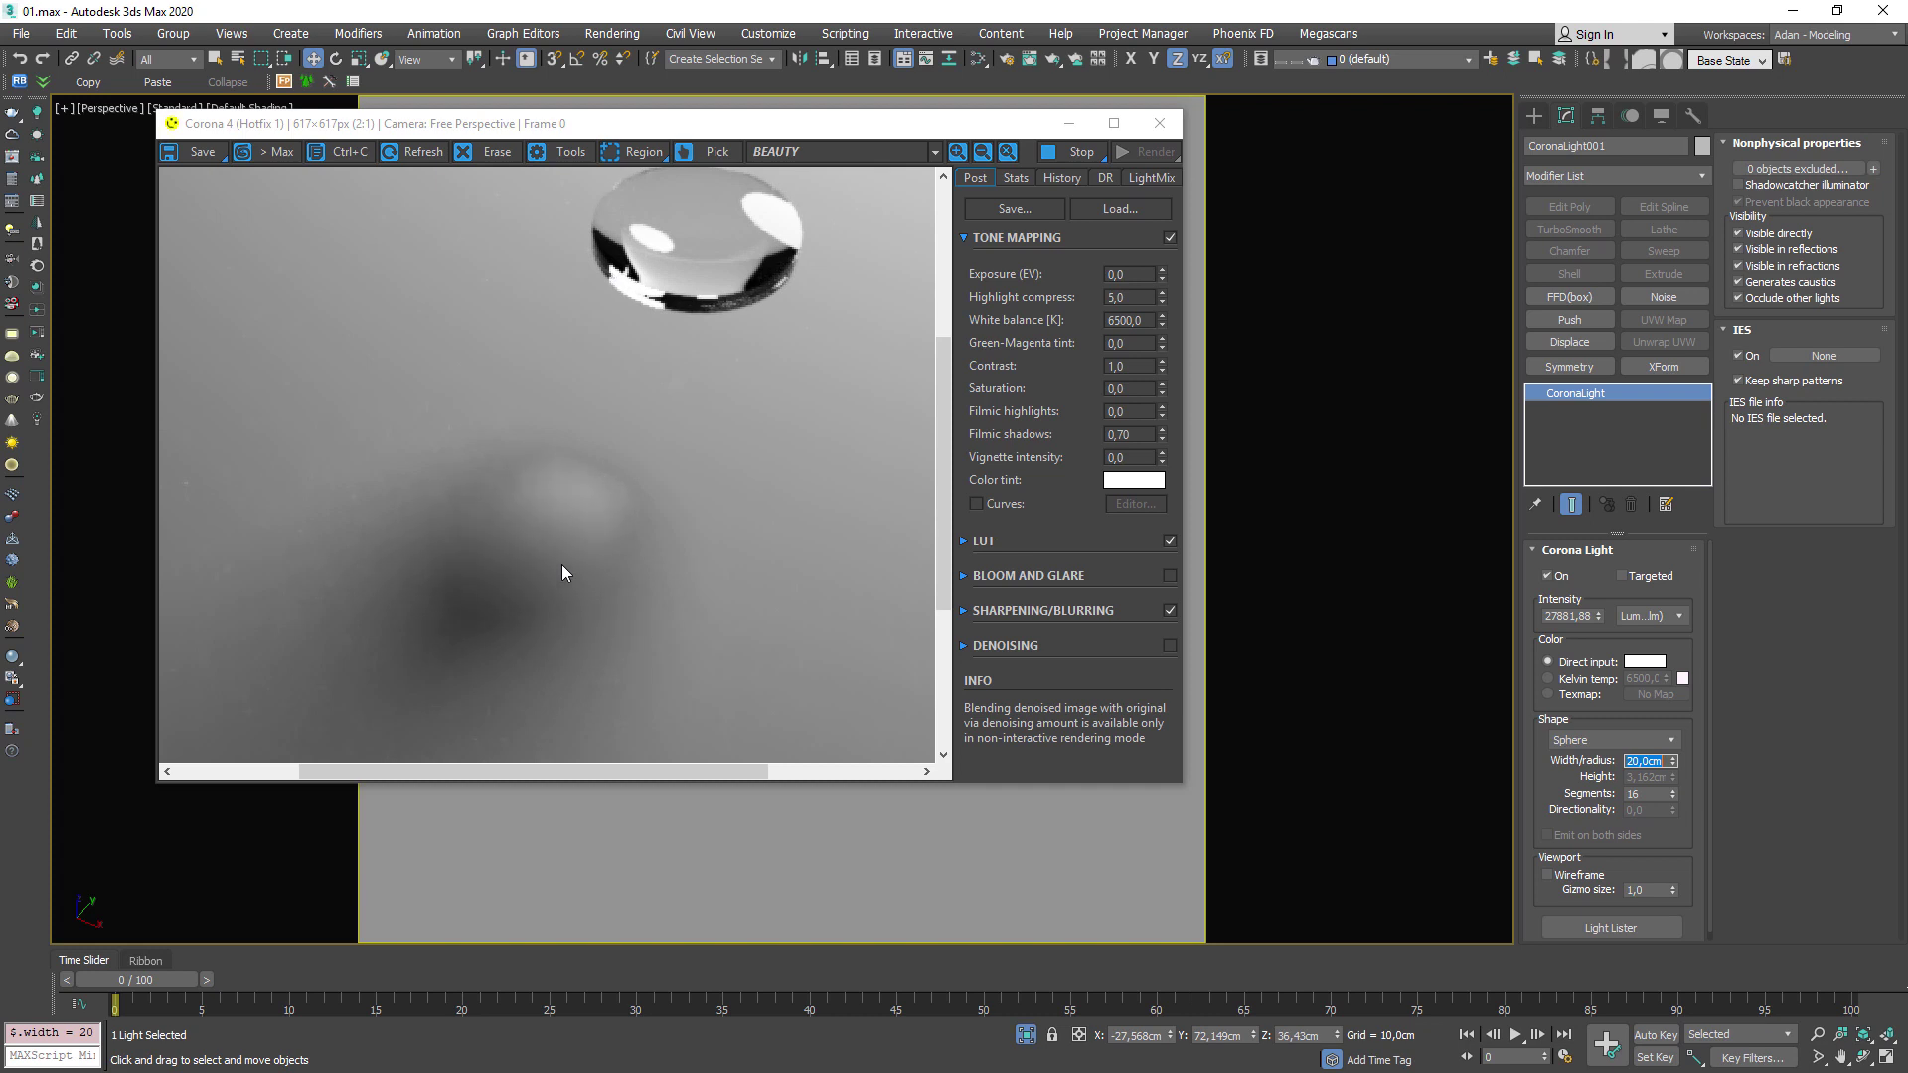
{"action": "scroll", "coordinate": [556, 502], "scroll_direction": "down", "scroll_amount": 1}
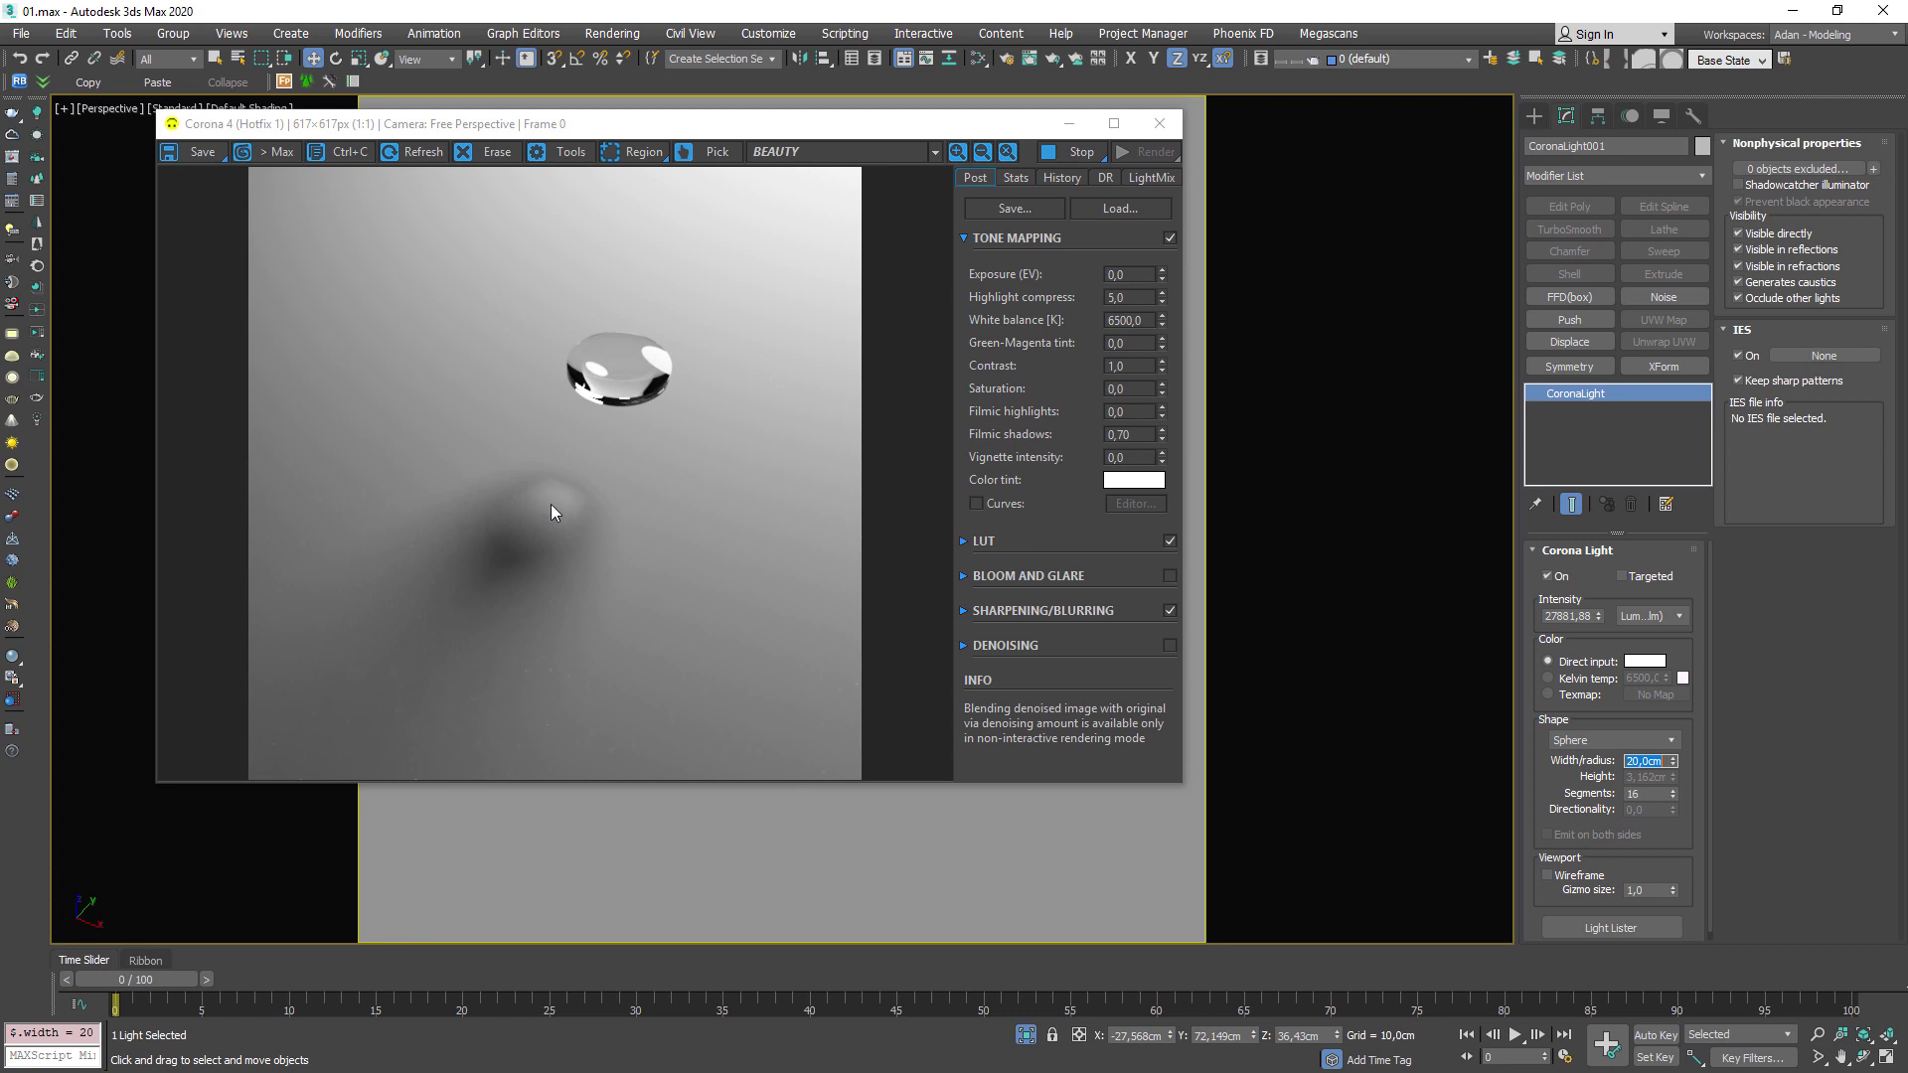
Set the Corona light's radius to 1 cm and examine the caustic in the shadow up close.
{"action": "type", "text": "1"}
{"action": "key", "text": "Return"}
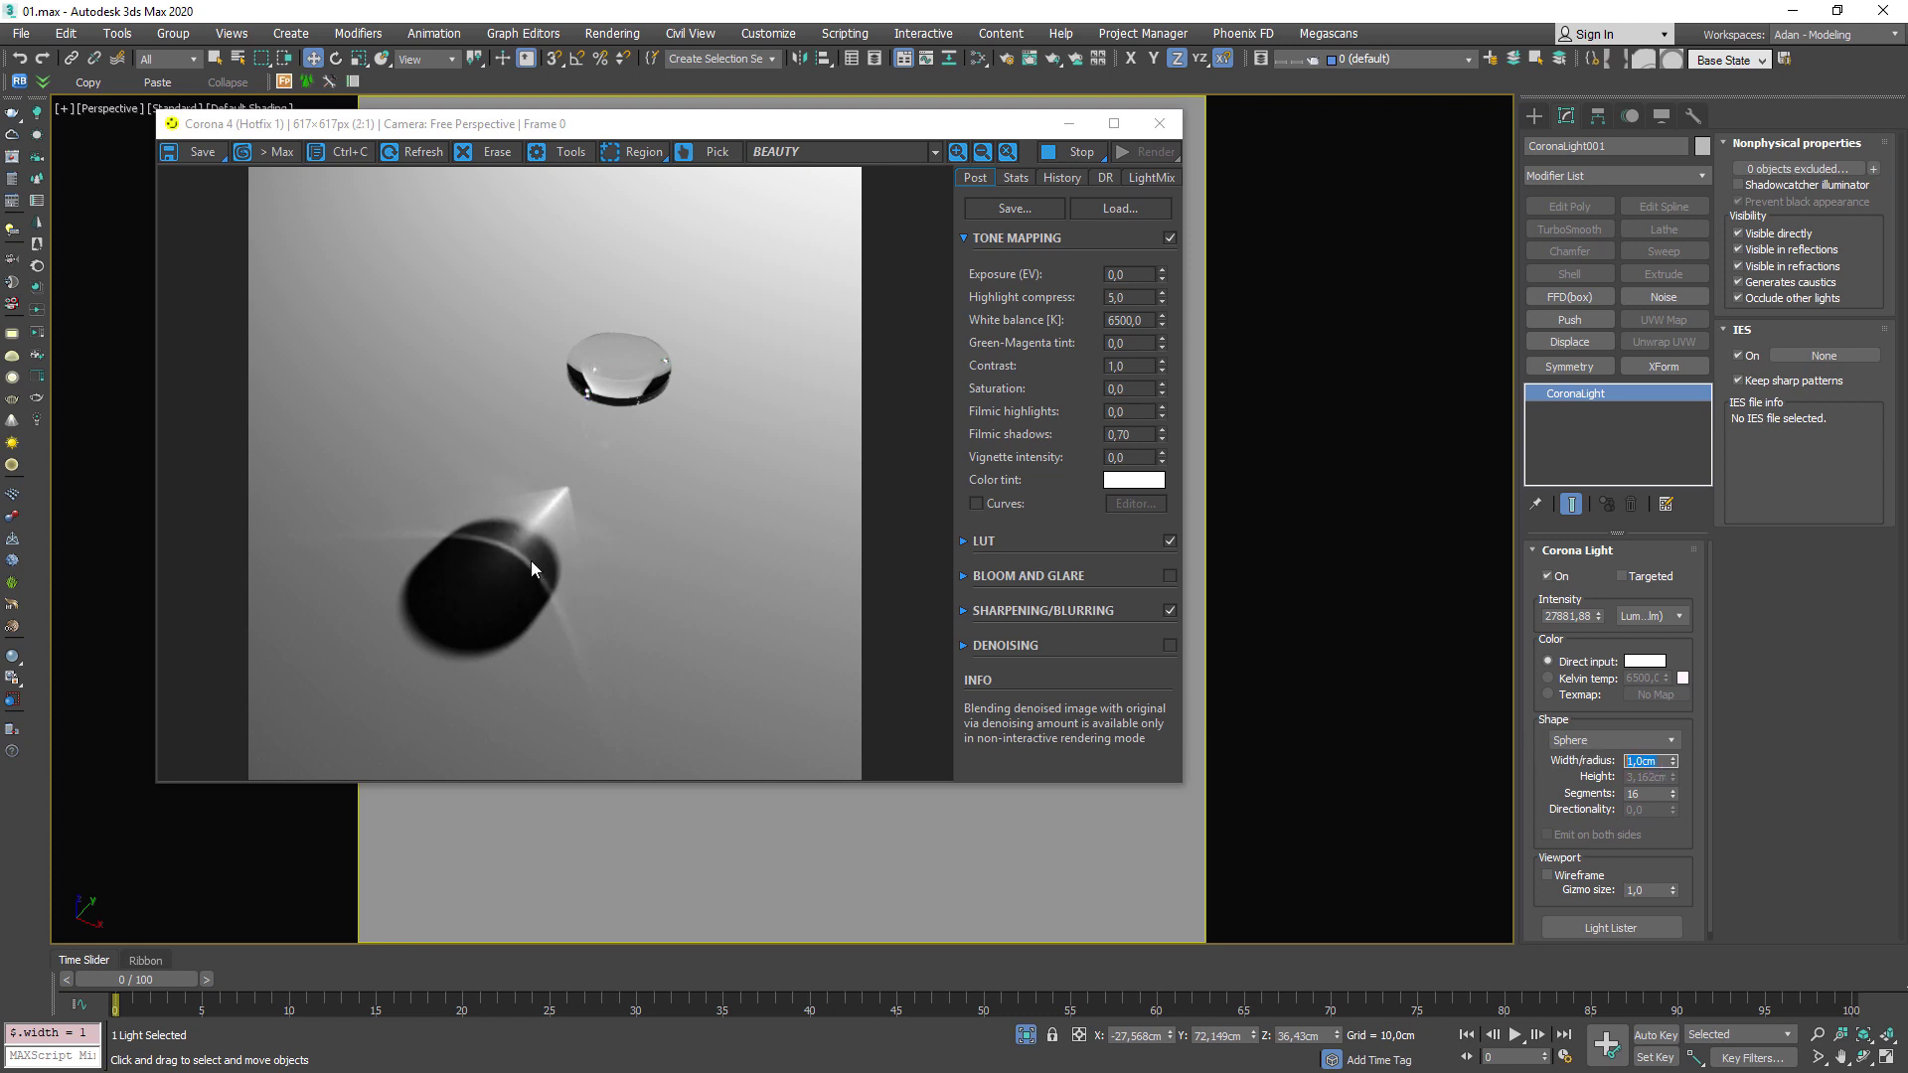
{"action": "scroll", "coordinate": [531, 560], "scroll_direction": "up", "scroll_amount": 1}
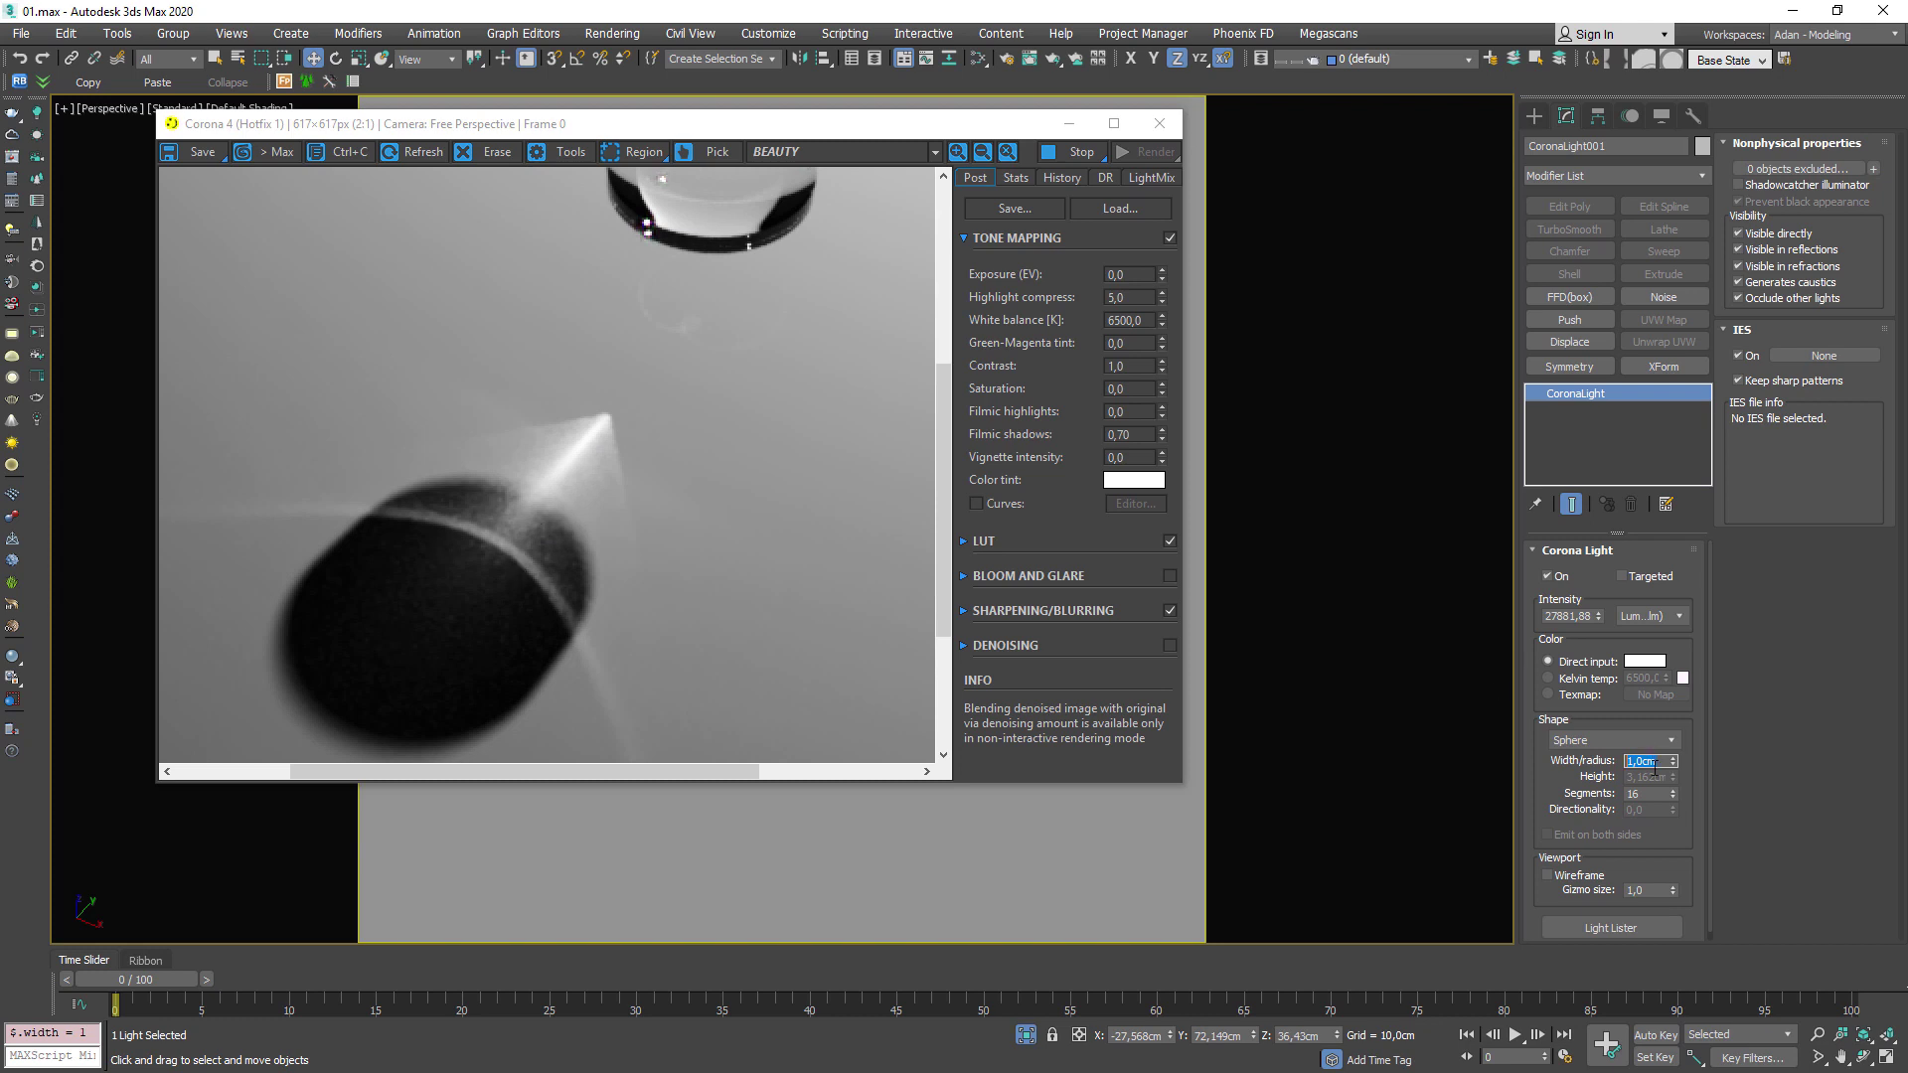
{"action": "scroll", "coordinate": [613, 528], "scroll_direction": "down", "scroll_amount": 1}
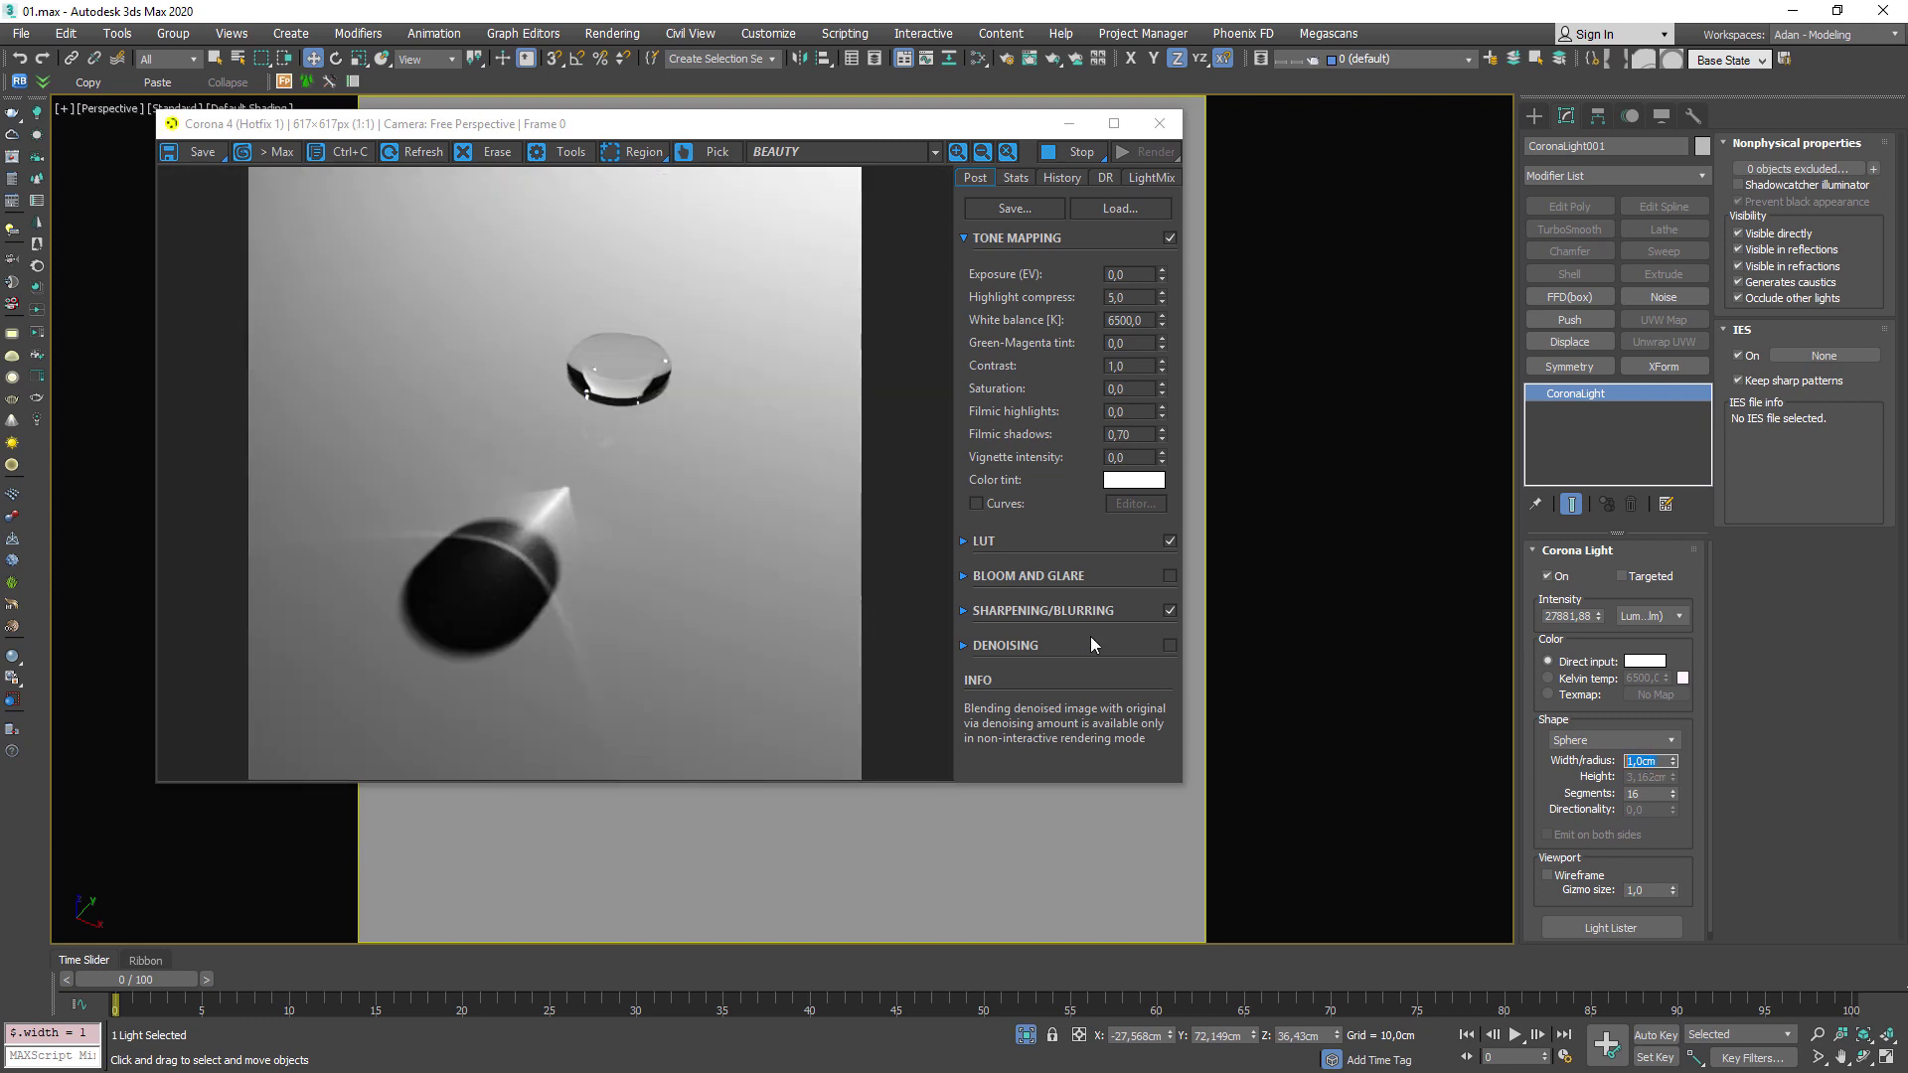
Try a Corona light radius of 15 cm, and return it to 1 cm.
{"action": "left_click", "coordinate": [1650, 760]}
{"action": "type", "text": "15"}
{"action": "key", "text": "Return"}
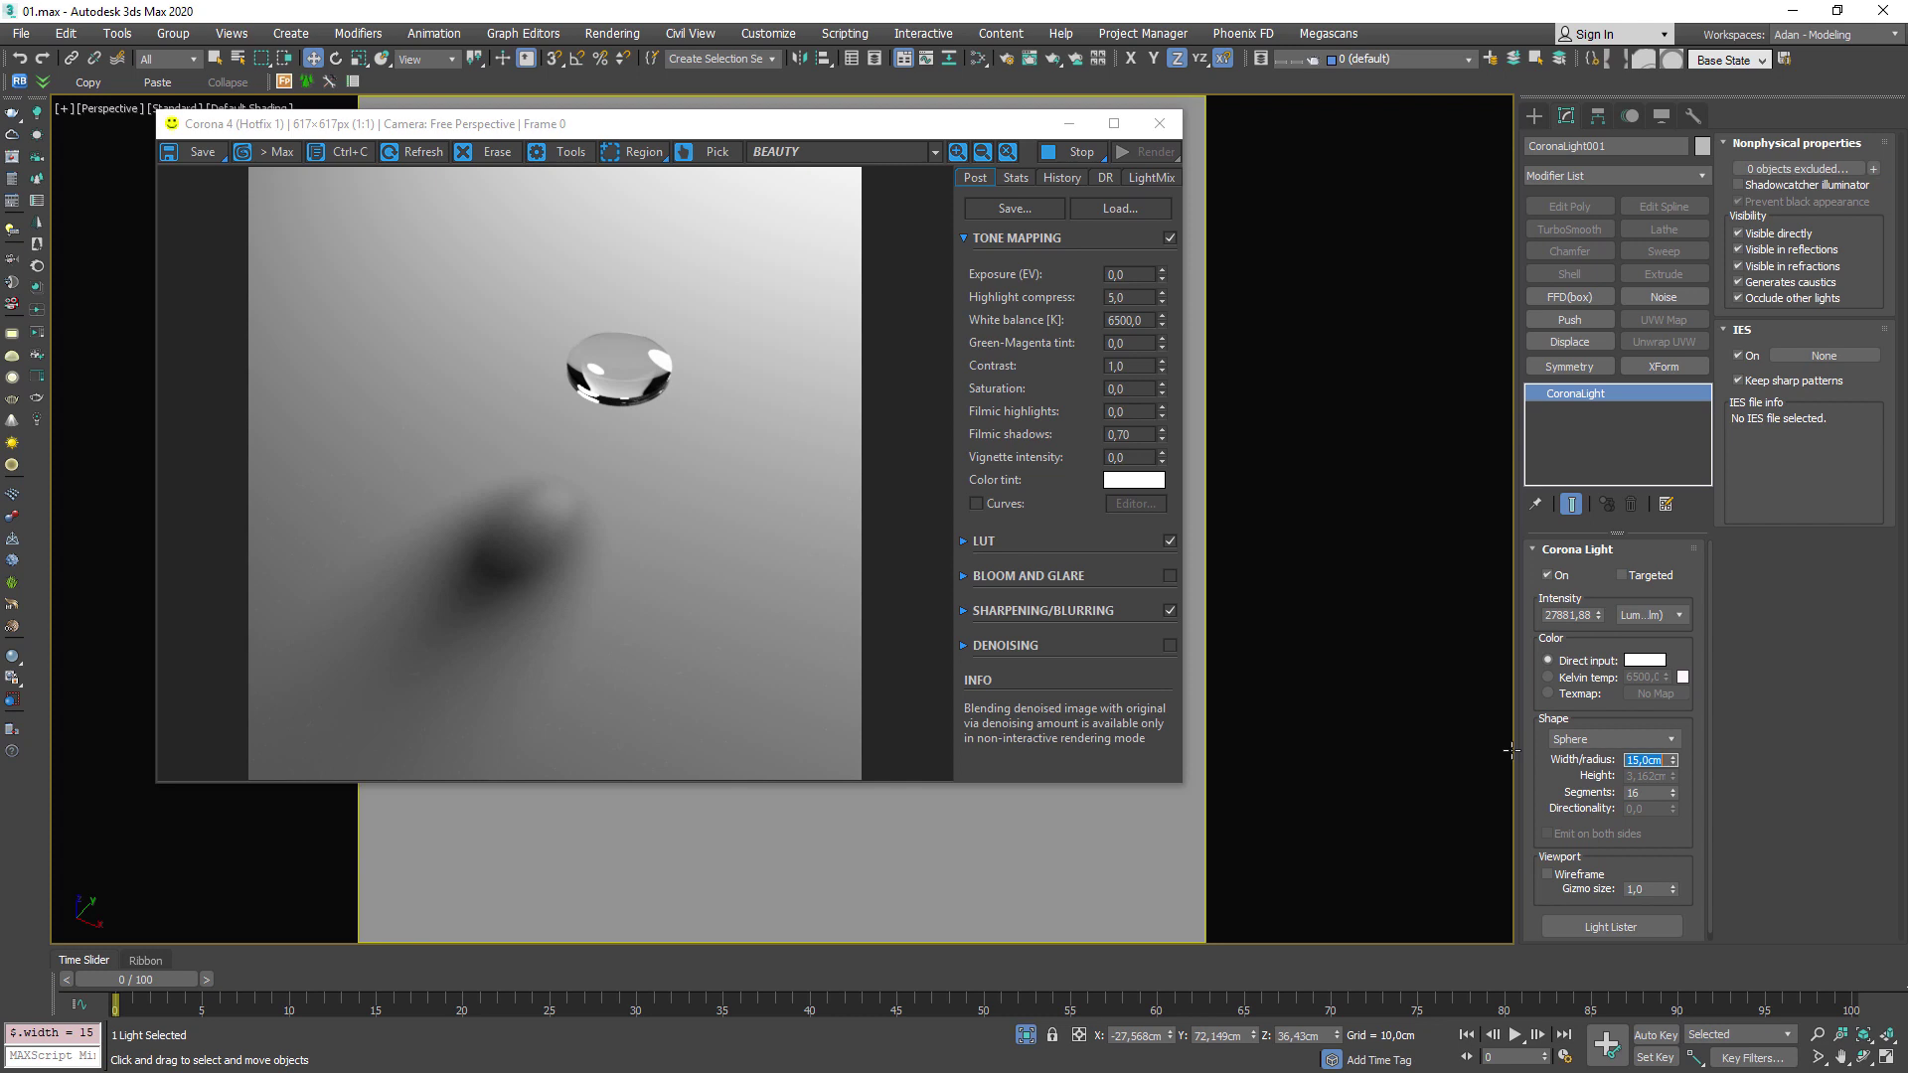
{"action": "type", "text": "1"}
{"action": "key", "text": "Return"}
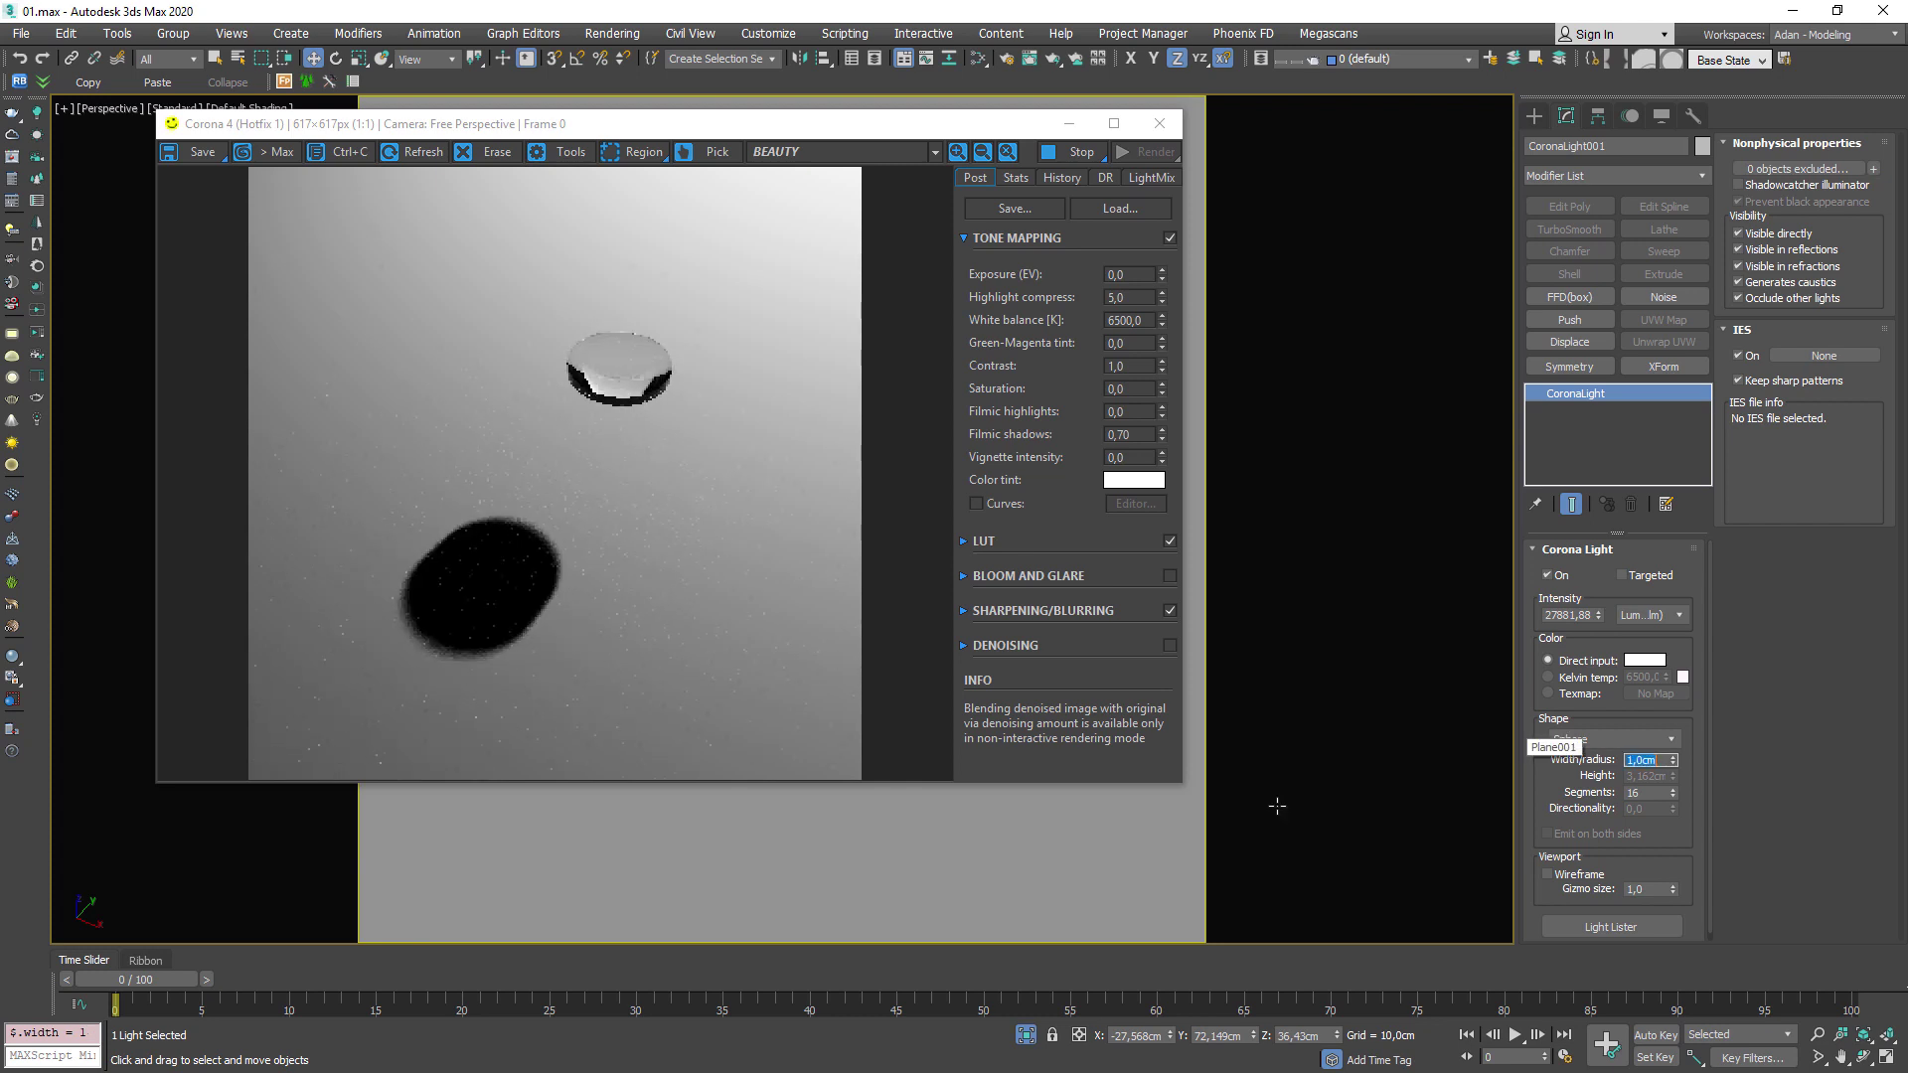
Move the render window aside to uncover the perspective view and select the ground plane.
{"action": "left_click_drag", "start_coordinate": [889, 133], "coordinate": [1308, 108]}
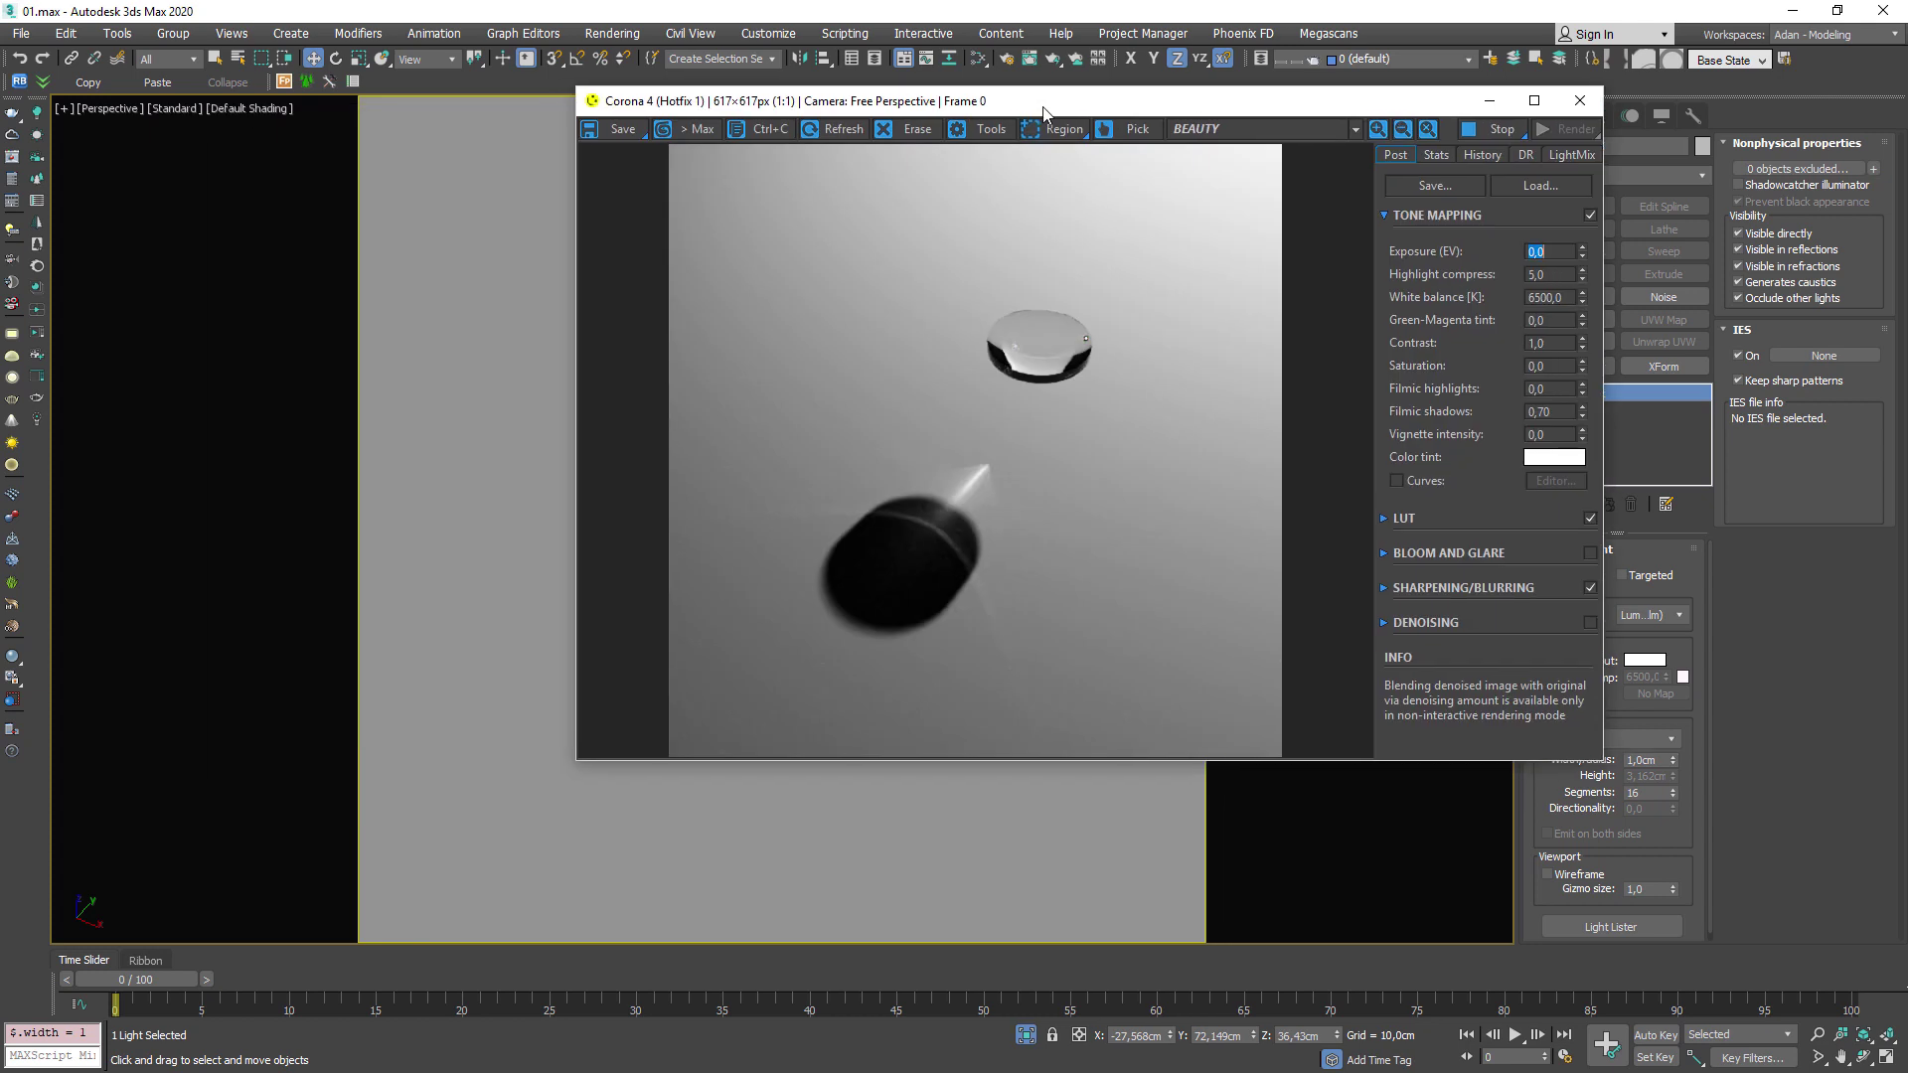
{"action": "left_click_drag", "start_coordinate": [1043, 110], "coordinate": [1178, 117]}
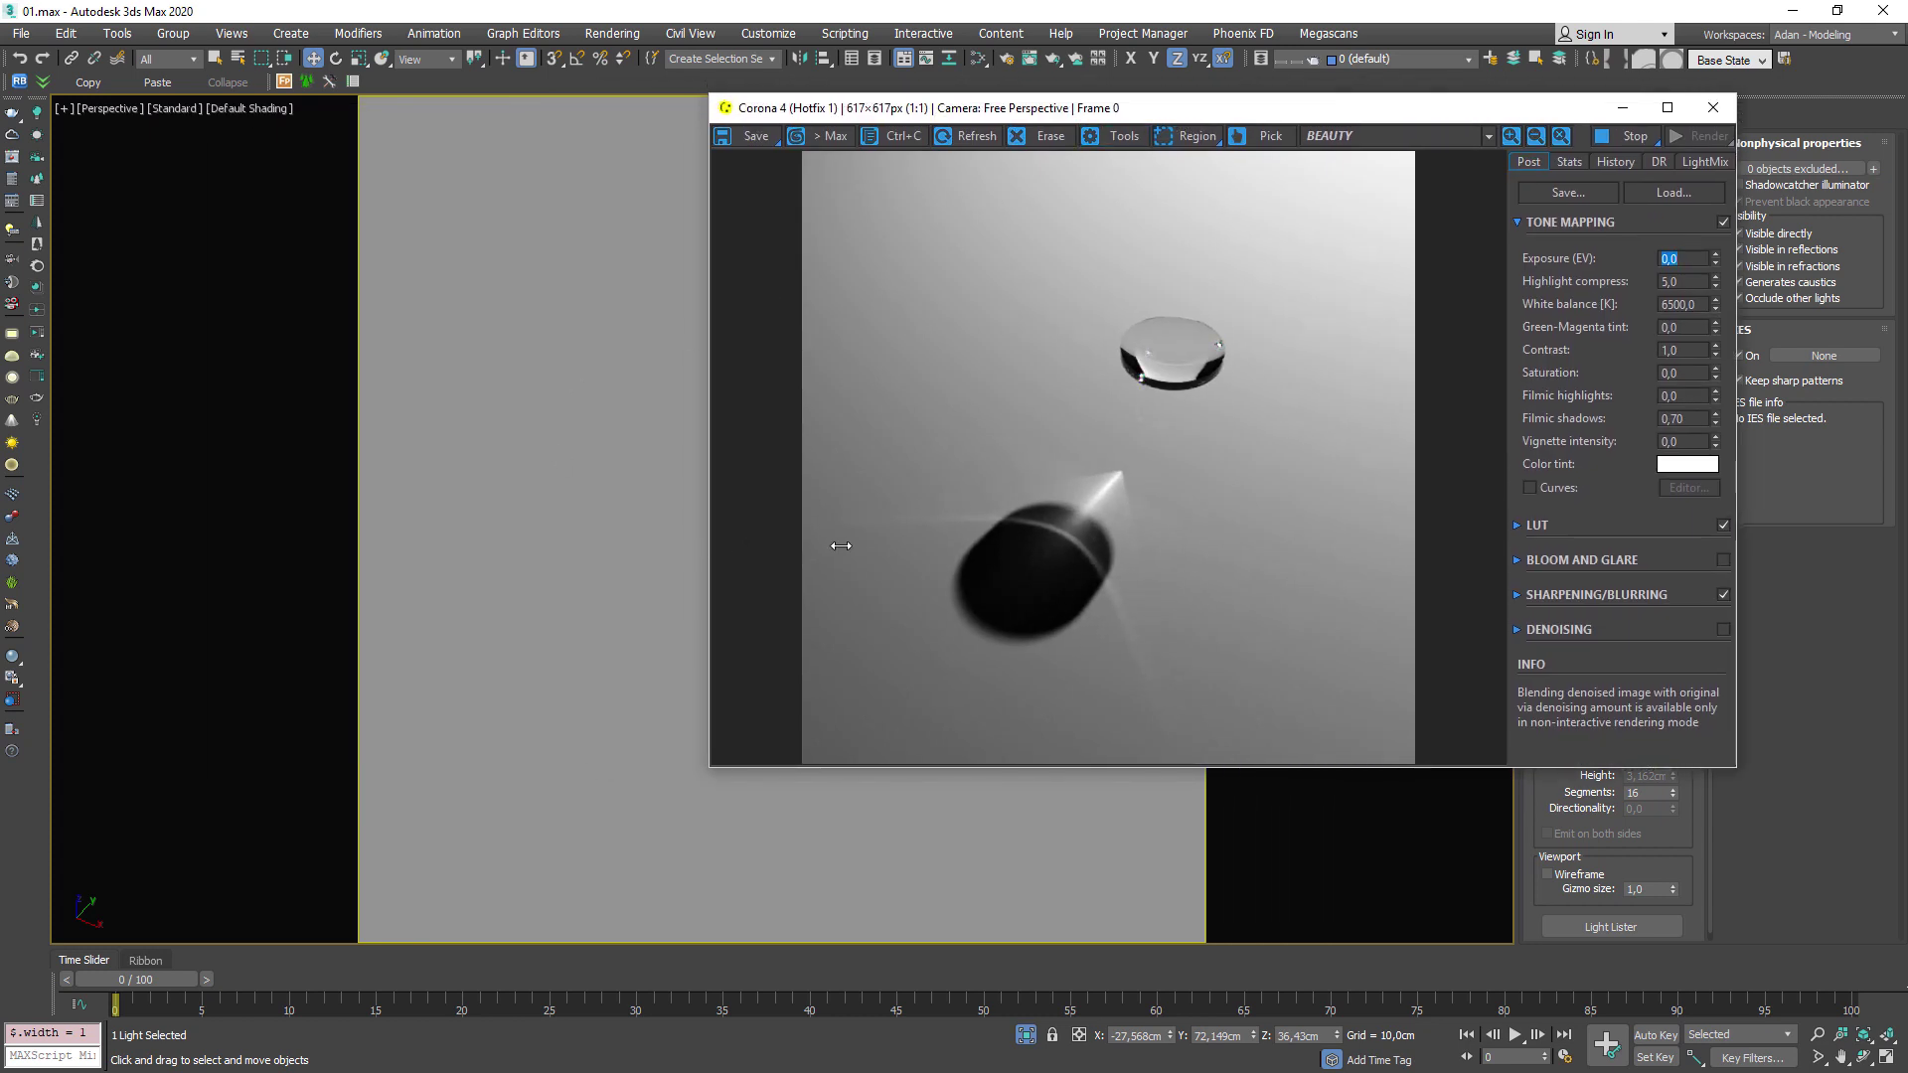
{"action": "left_click", "coordinate": [499, 503]}
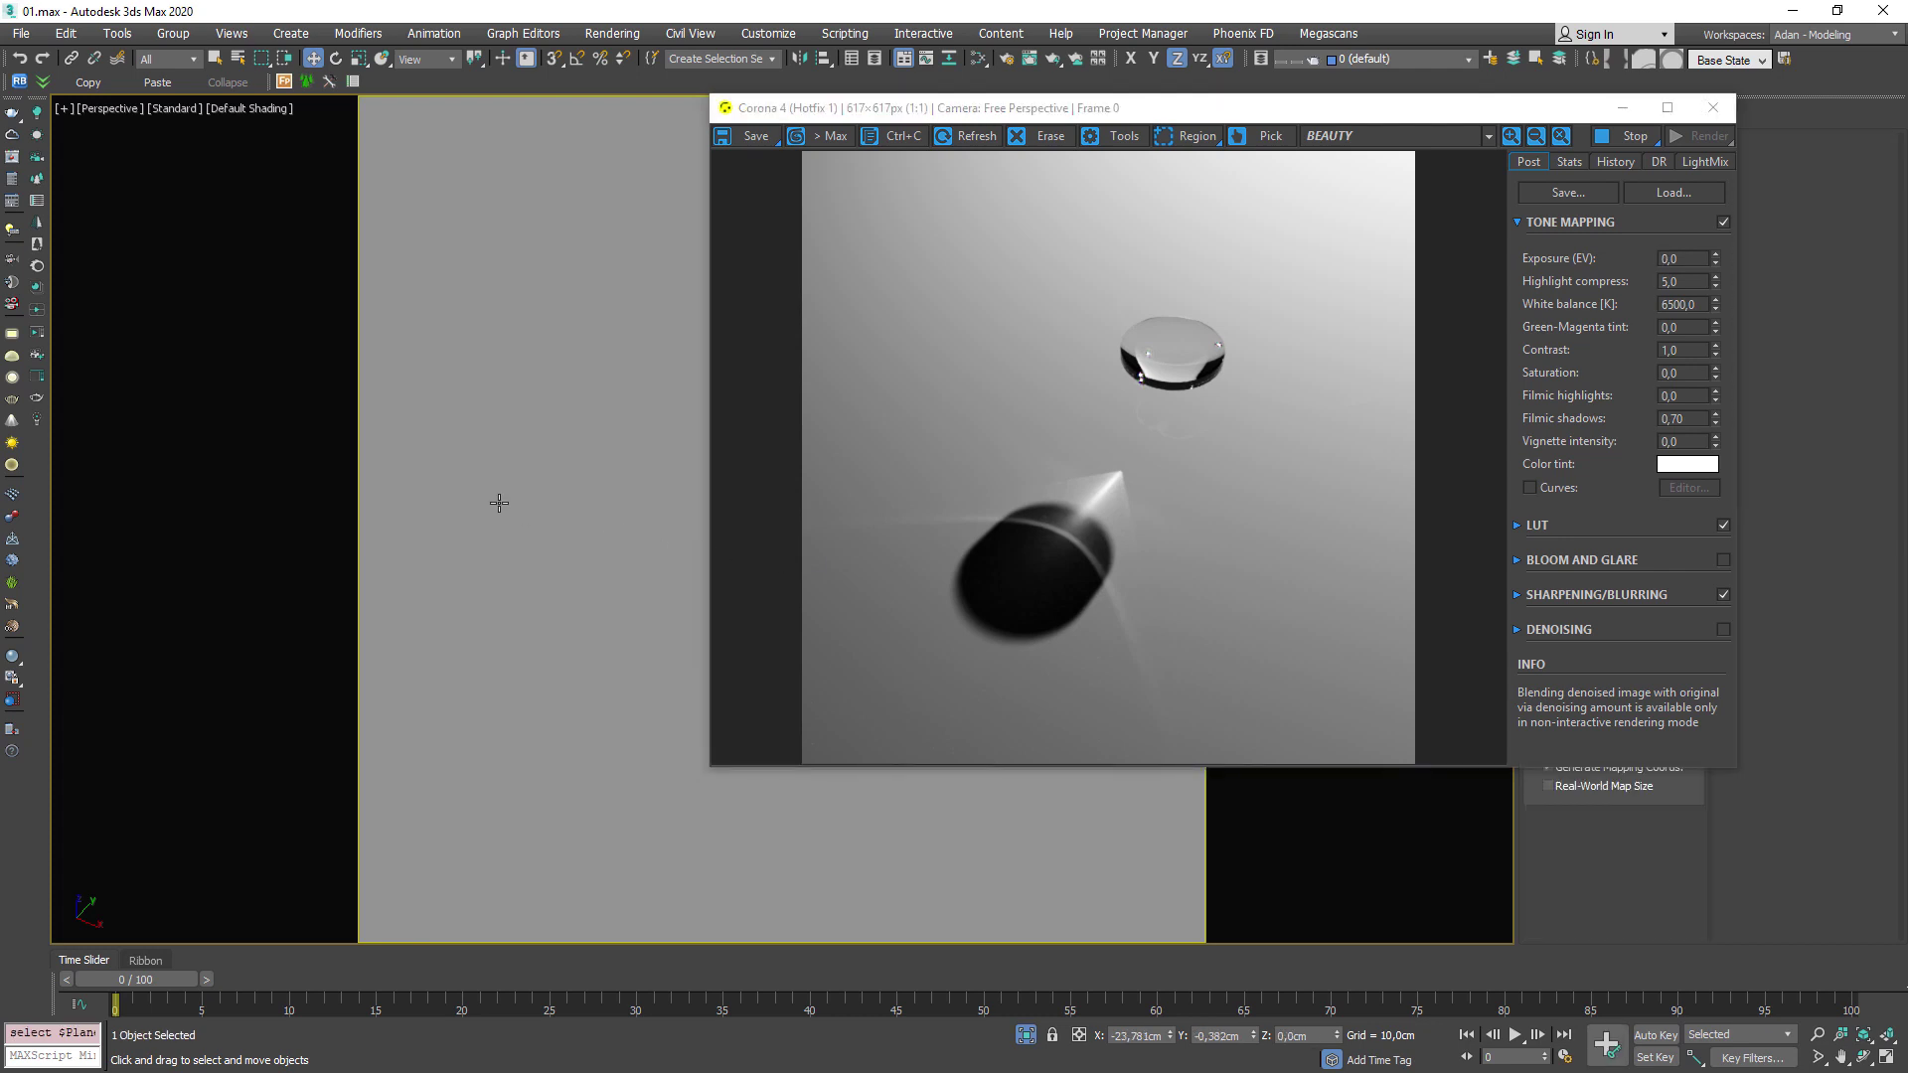
Enable dispersion in the refraction settings of glass material Material #28 and bring the caustic into view in the render.
{"action": "scroll", "coordinate": [1129, 525], "scroll_direction": "up", "scroll_amount": 1}
{"action": "middle_click_drag", "start_coordinate": [1194, 378], "coordinate": [1176, 482]}
{"action": "left_click", "coordinate": [468, 443]}
{"action": "key", "text": "m"}
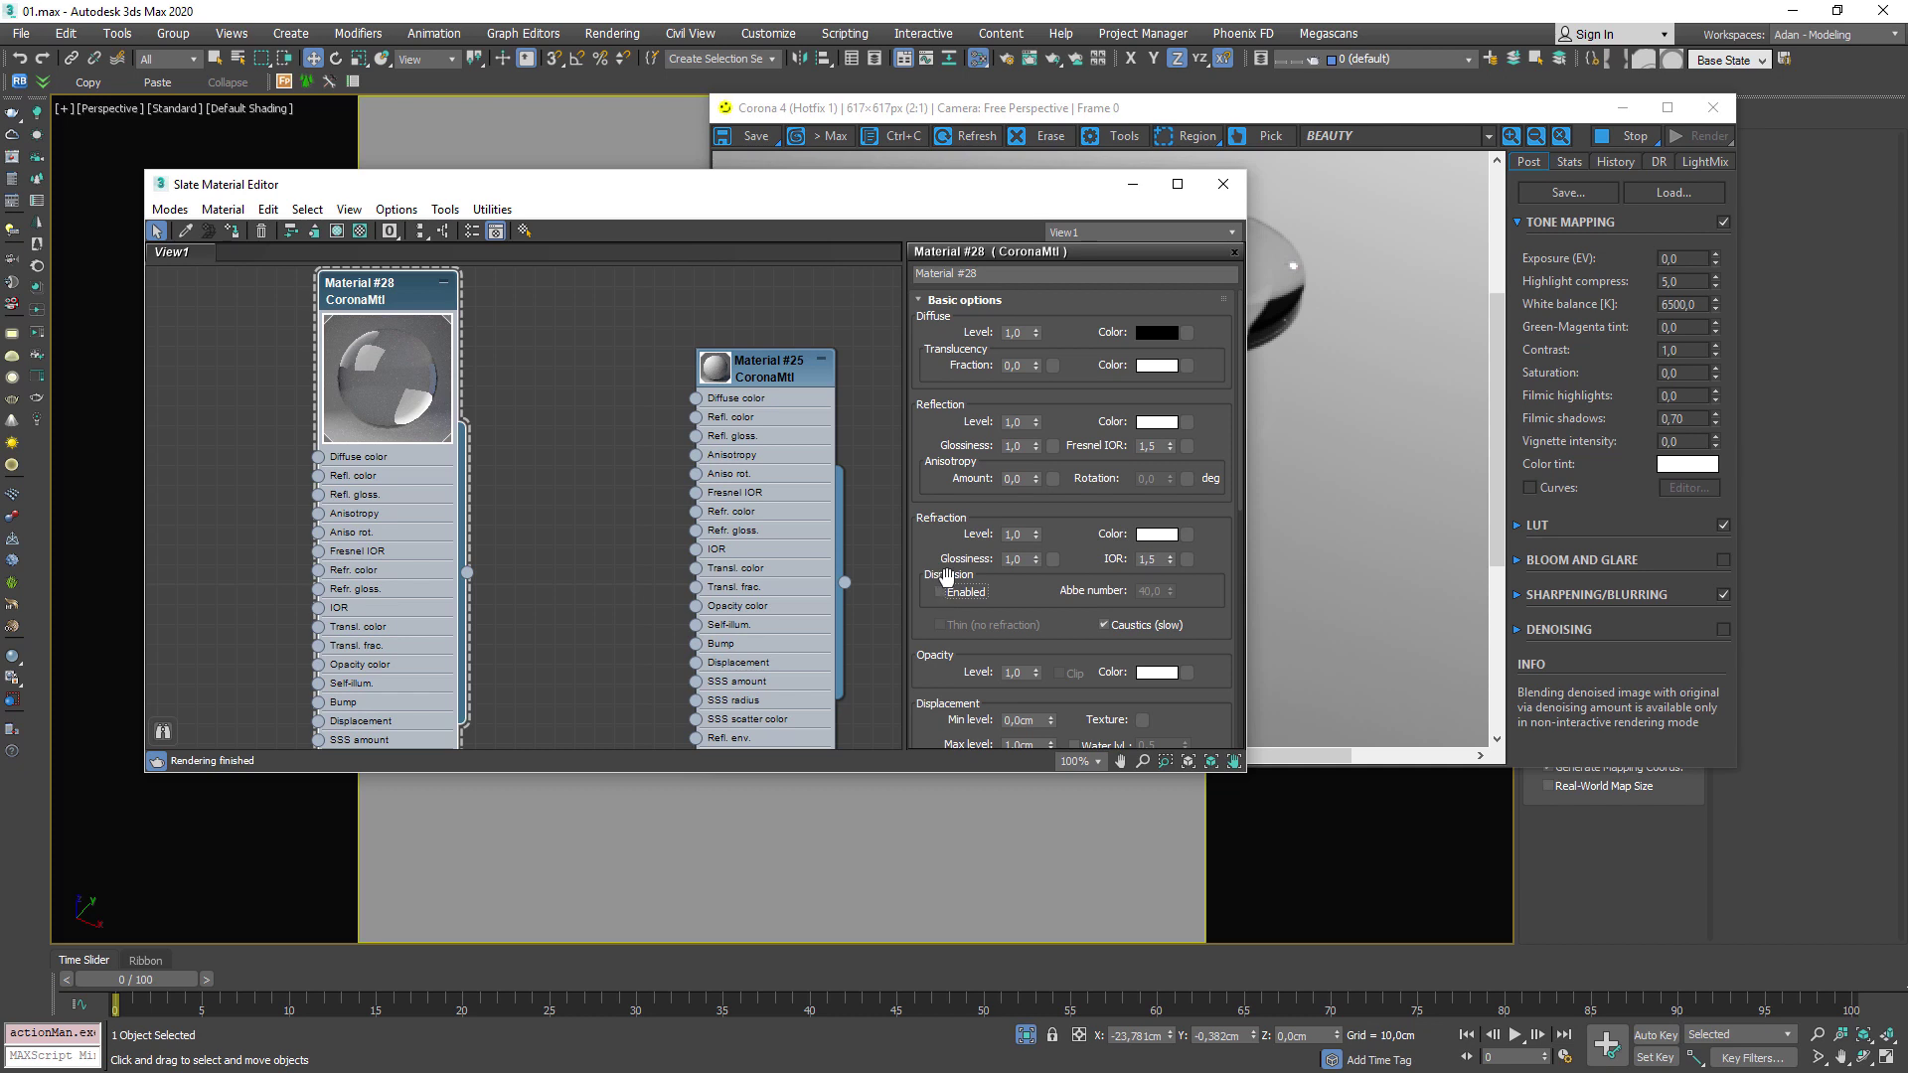
{"action": "left_click_drag", "start_coordinate": [992, 189], "coordinate": [833, 175]}
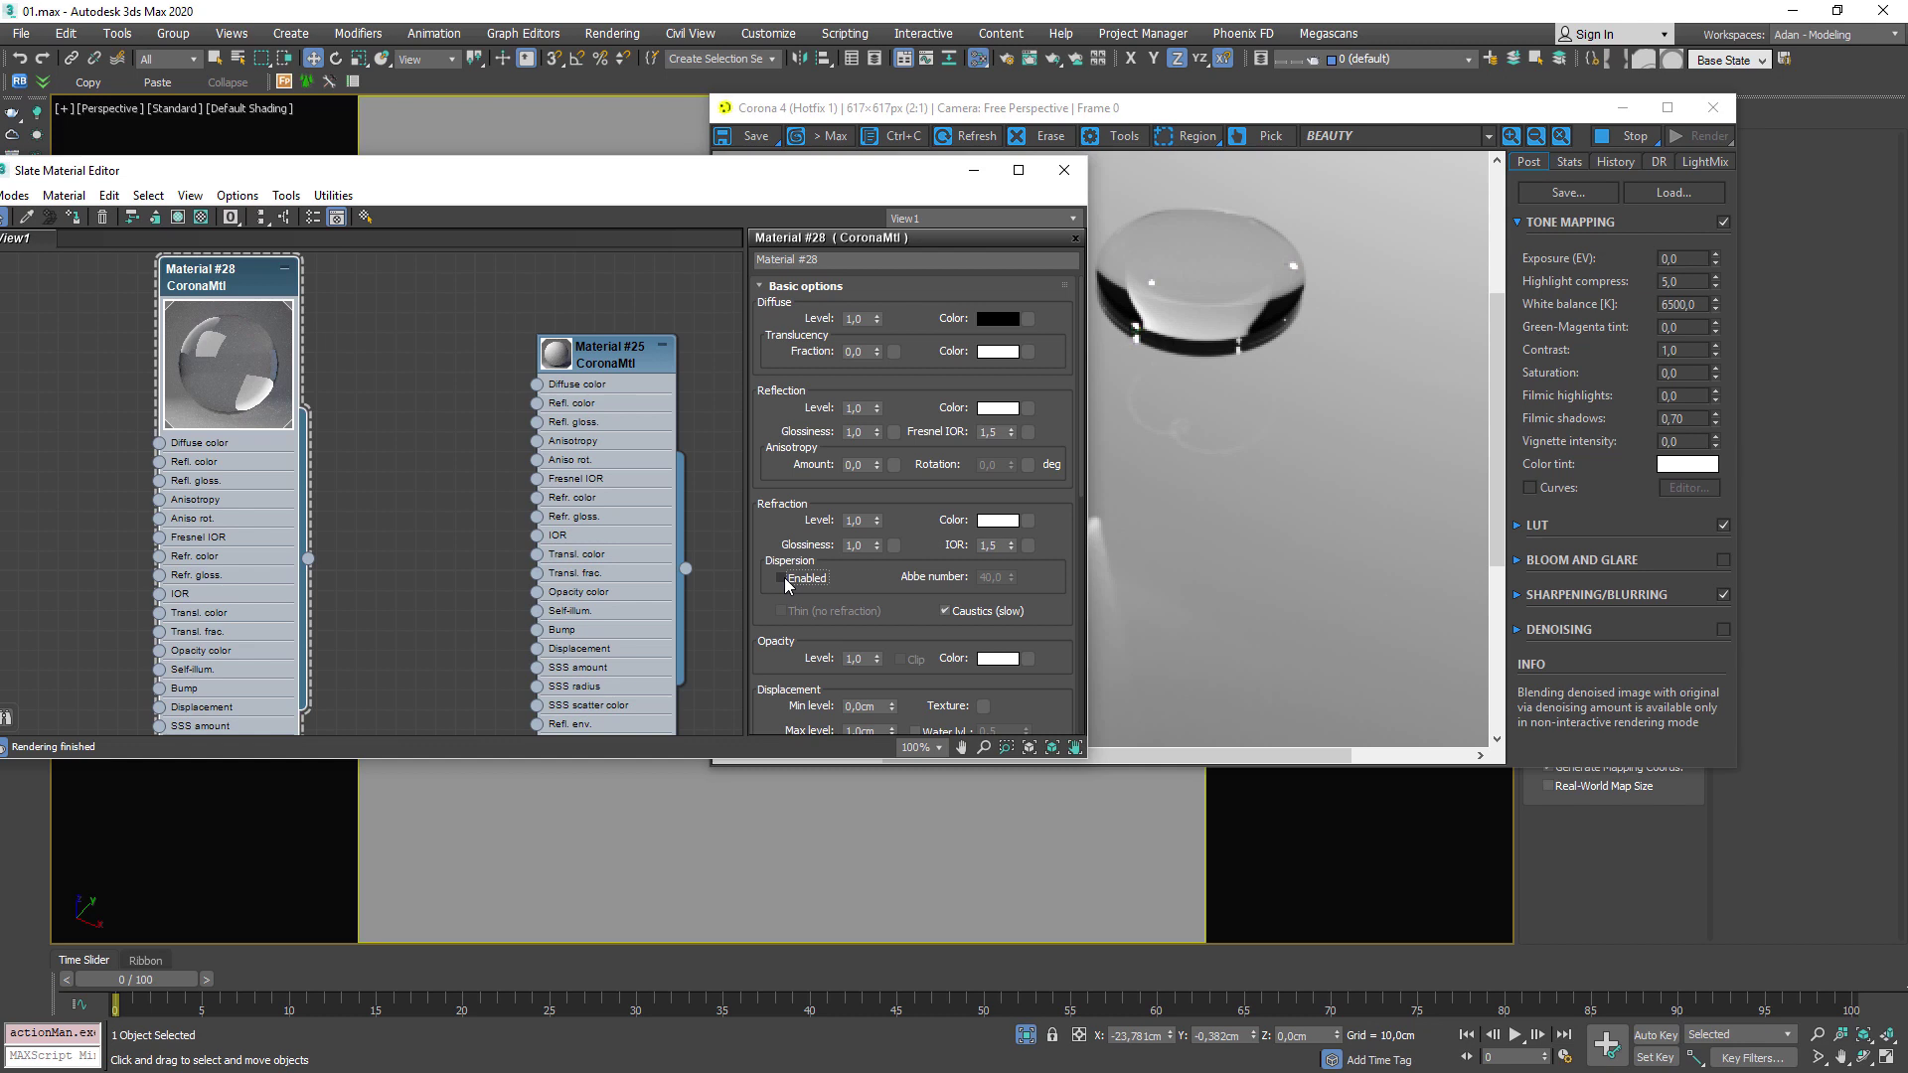
{"action": "left_click", "coordinate": [783, 580]}
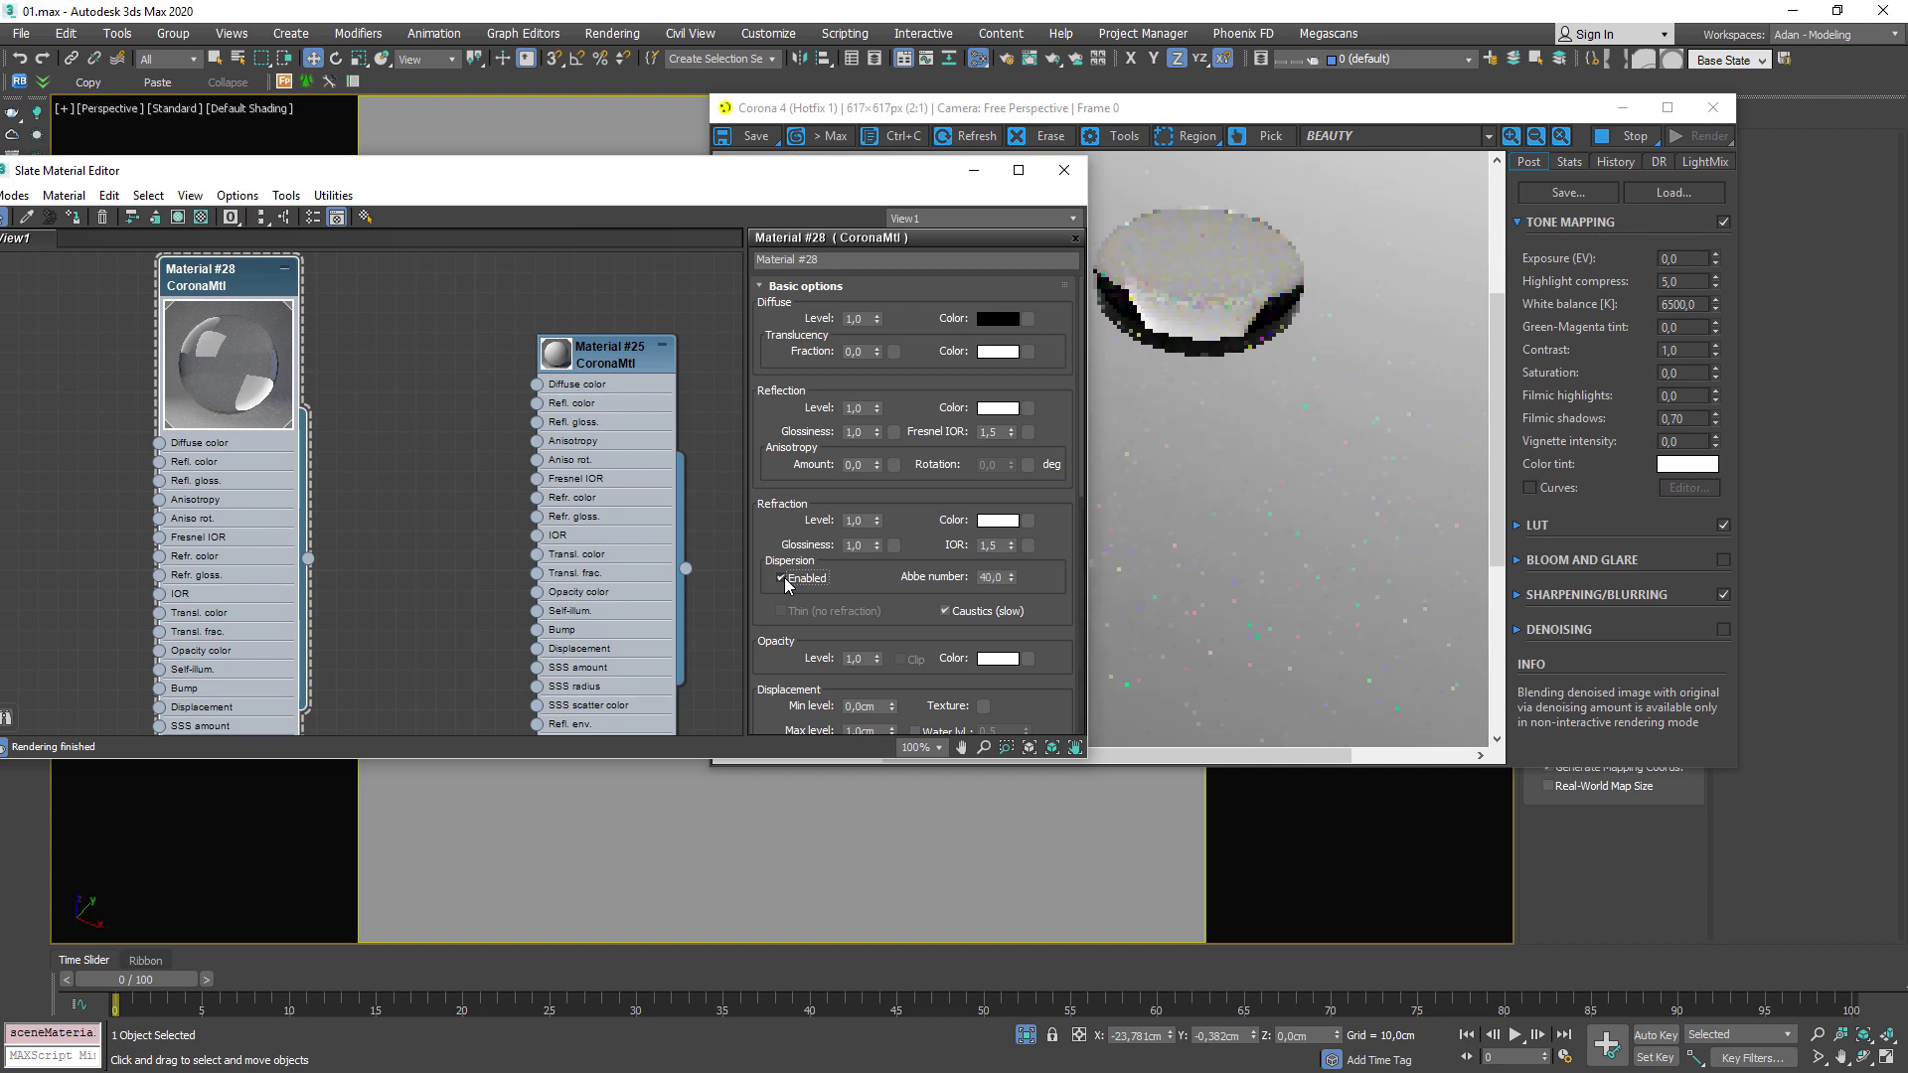
{"action": "middle_click_drag", "start_coordinate": [1163, 581], "coordinate": [1236, 557]}
Set the Abbe number of the glass material's dispersion to 60.
{"action": "left_click_drag", "start_coordinate": [559, 181], "coordinate": [297, 150]}
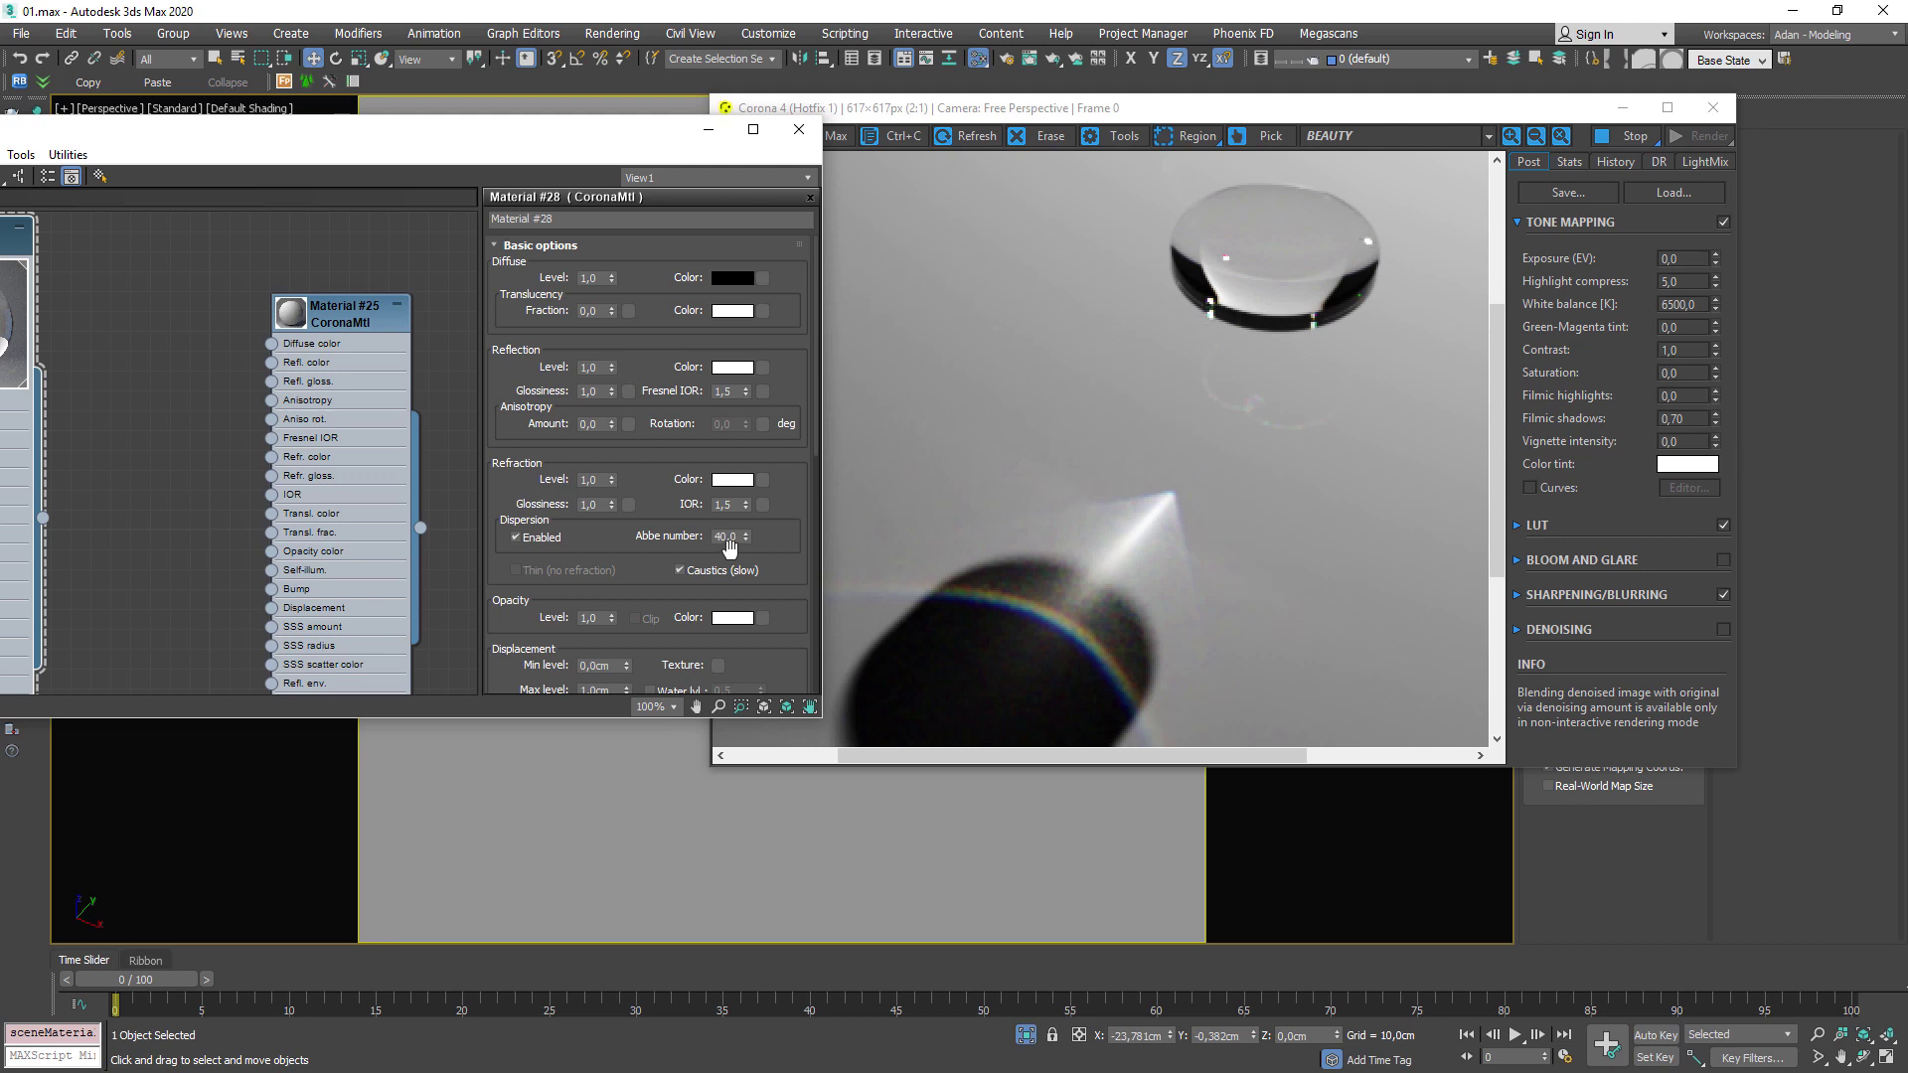
{"action": "double_click", "coordinate": [728, 541]}
{"action": "type", "text": "60"}
{"action": "key", "text": "Return"}
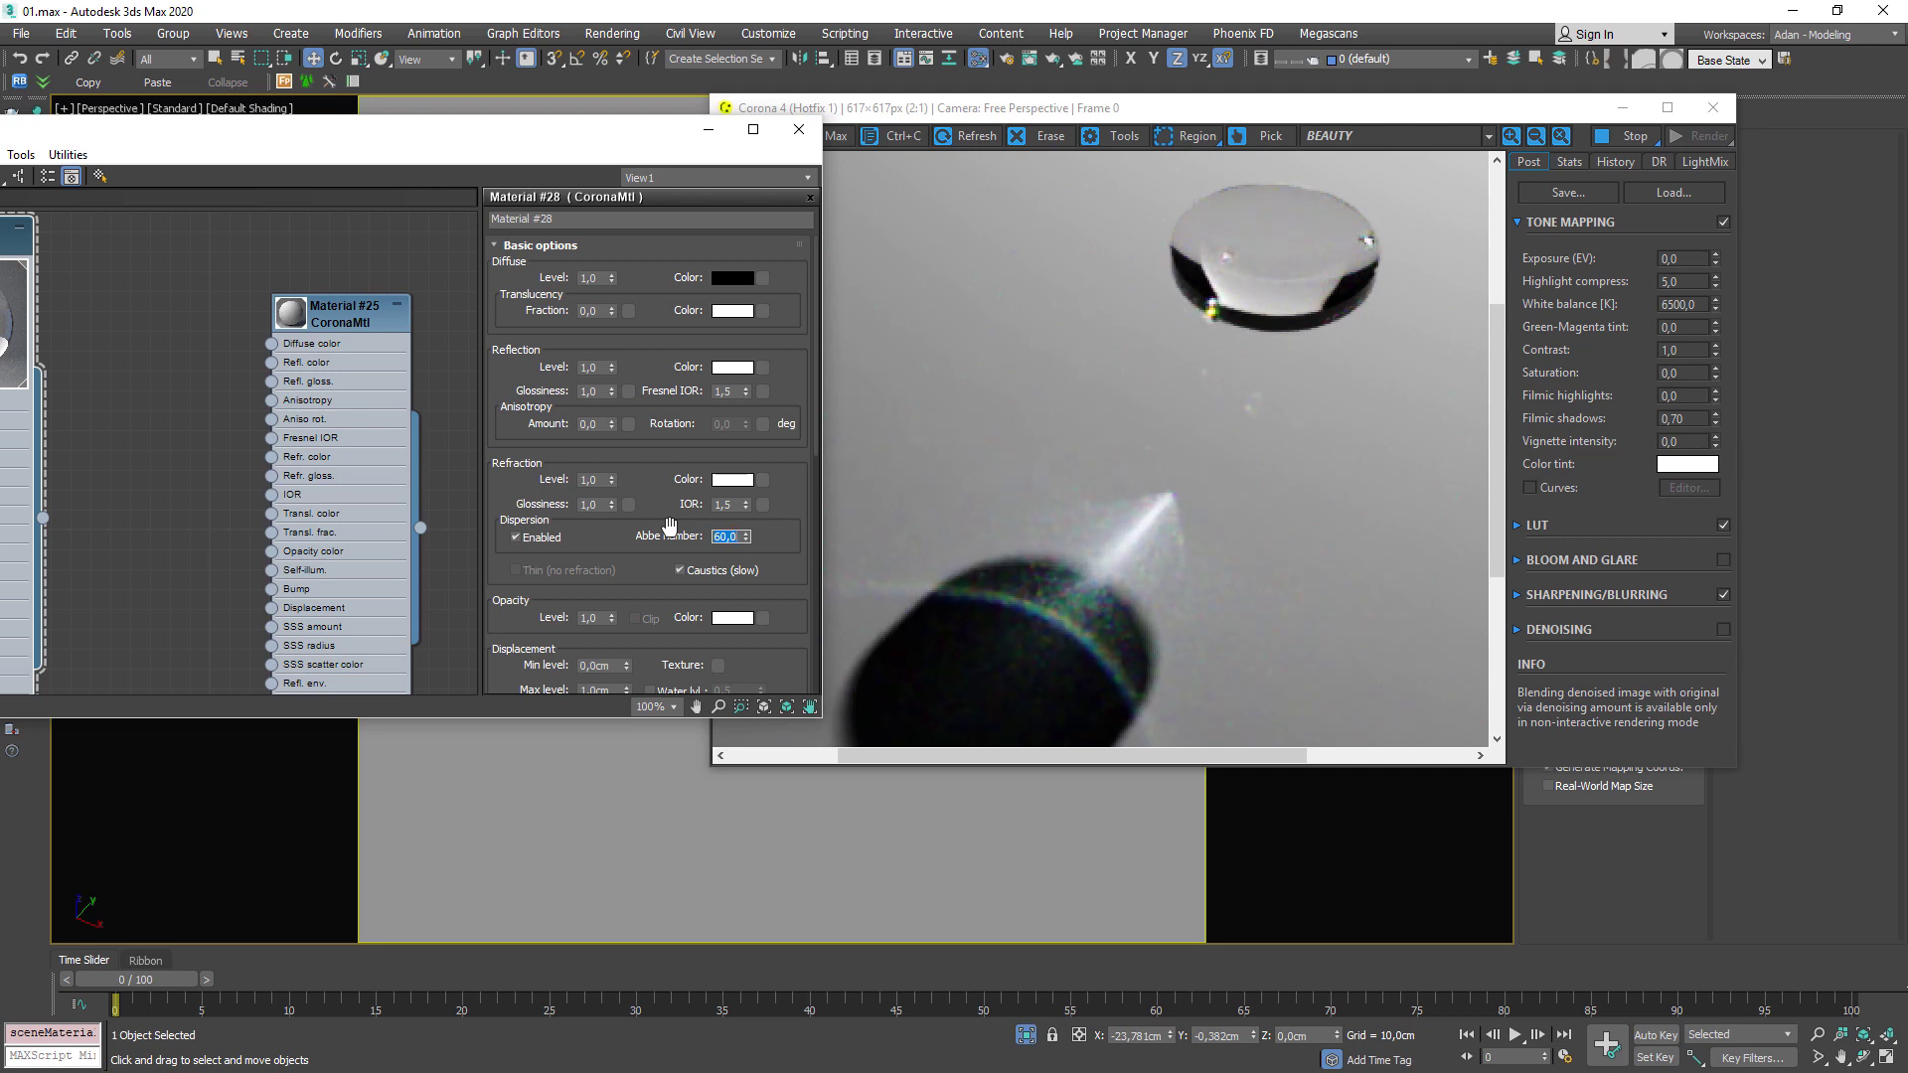
Examine the dispersed caustic in the glass object's shadow at several magnifications in the render.
{"action": "scroll", "coordinate": [1062, 615], "scroll_direction": "down", "scroll_amount": 1}
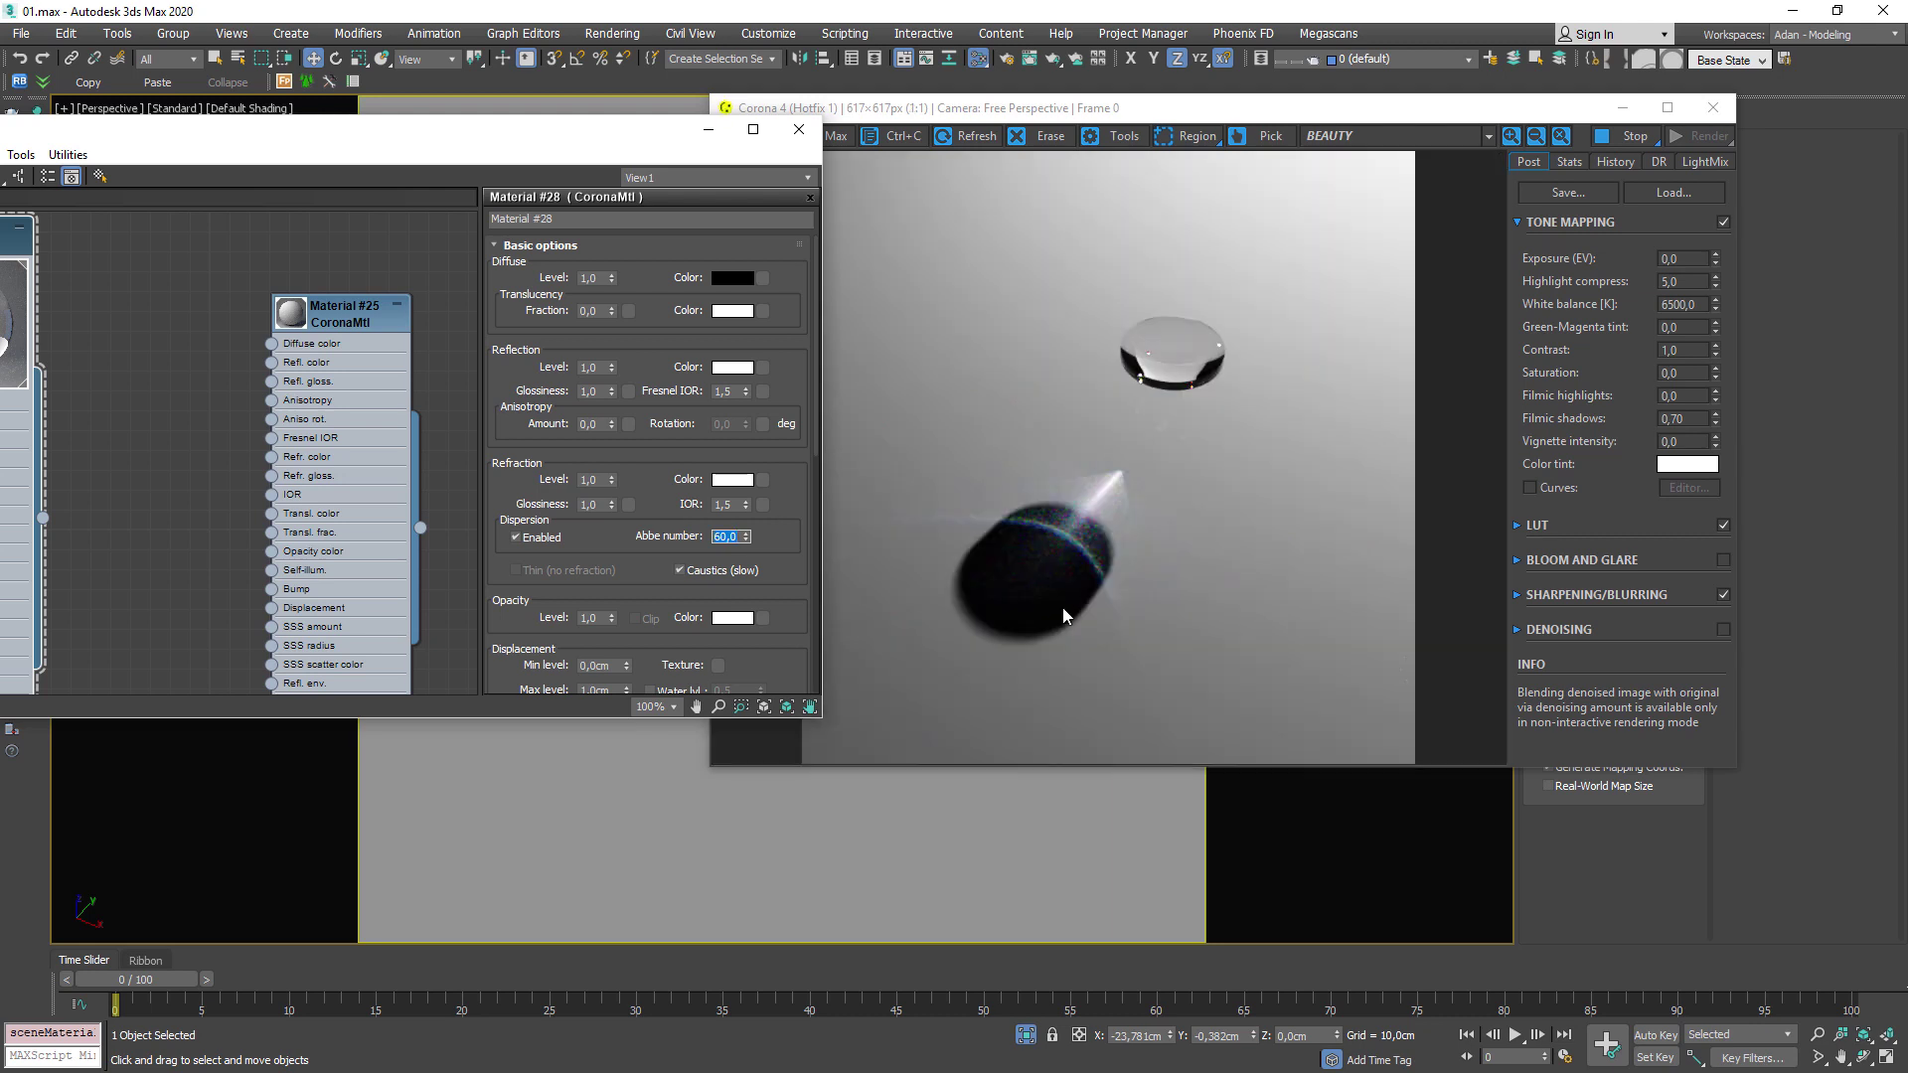
{"action": "scroll", "coordinate": [1059, 606], "scroll_direction": "up", "scroll_amount": 1}
{"action": "left_click", "coordinate": [1095, 546]}
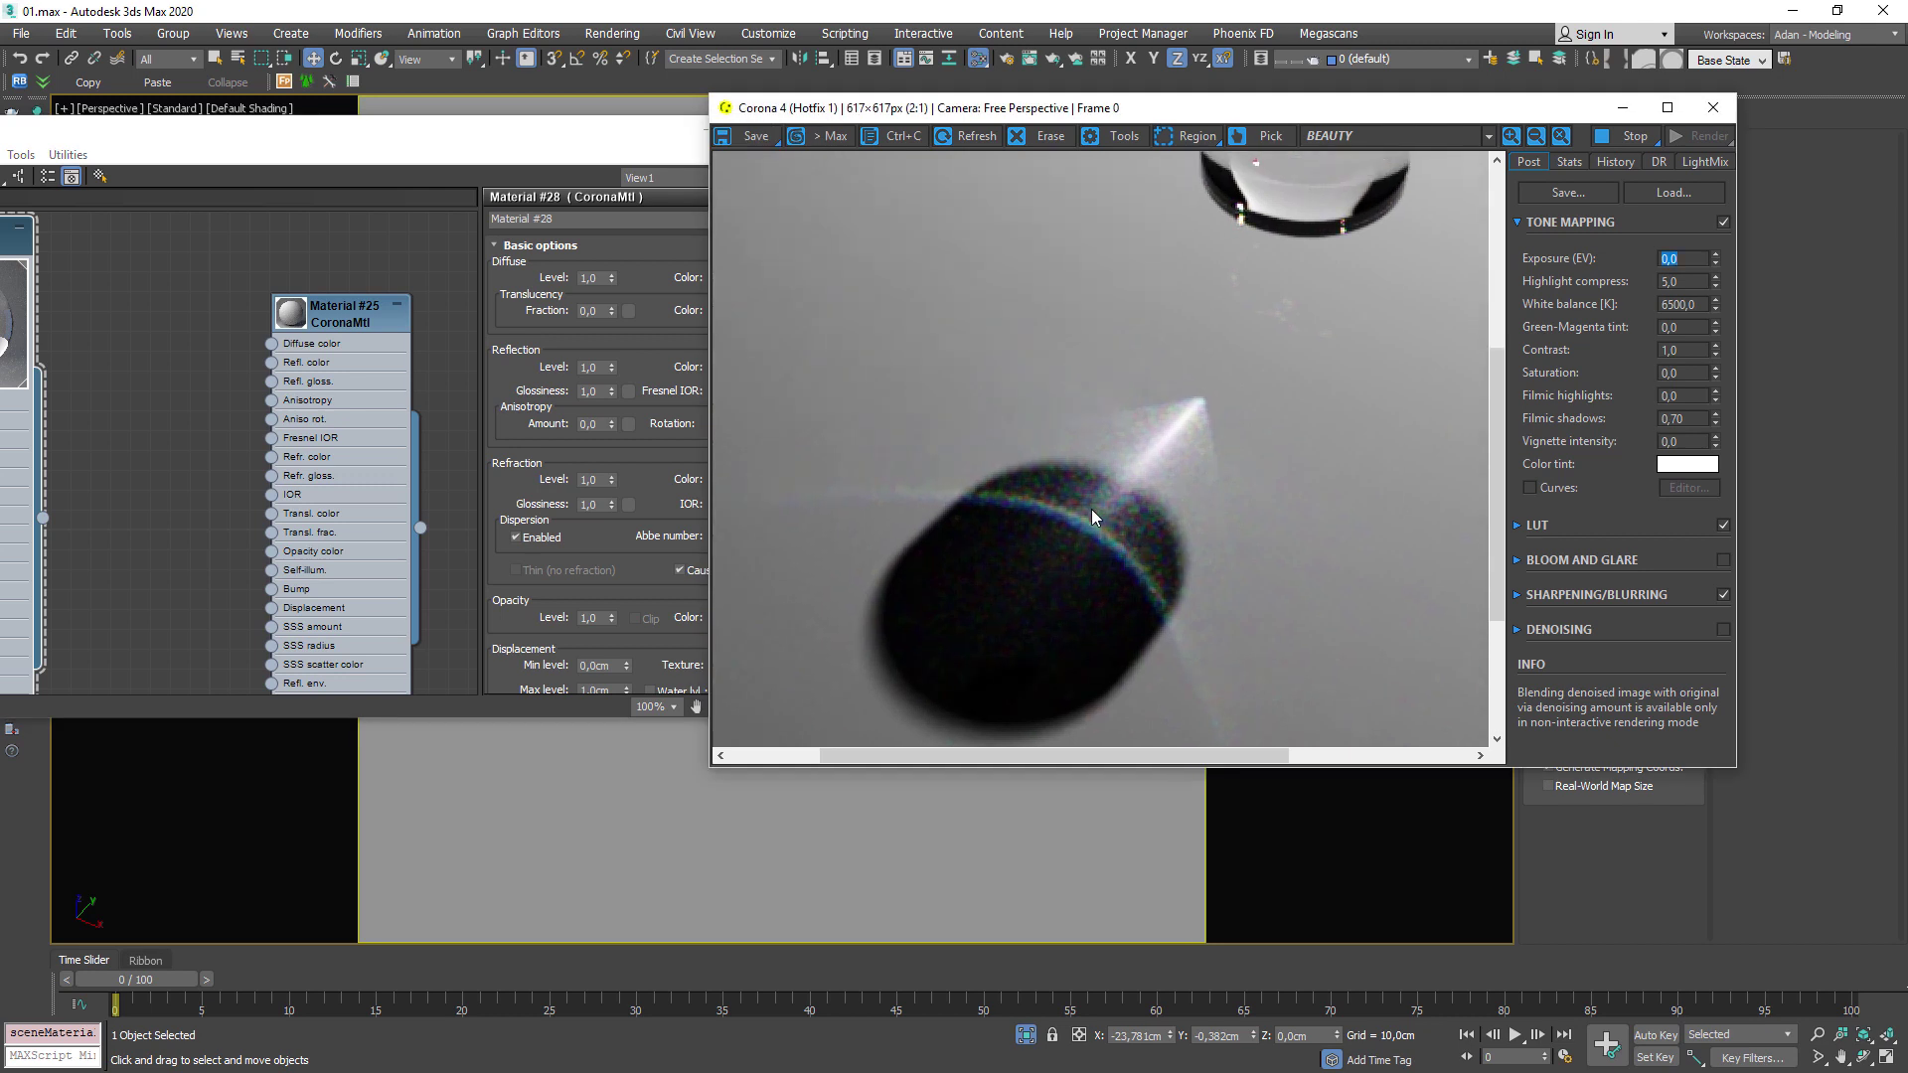
{"action": "scroll", "coordinate": [1054, 616], "scroll_direction": "down", "scroll_amount": 1}
{"action": "scroll", "coordinate": [1054, 607], "scroll_direction": "up", "scroll_amount": 1}
{"action": "scroll", "coordinate": [1068, 544], "scroll_direction": "up", "scroll_amount": 1}
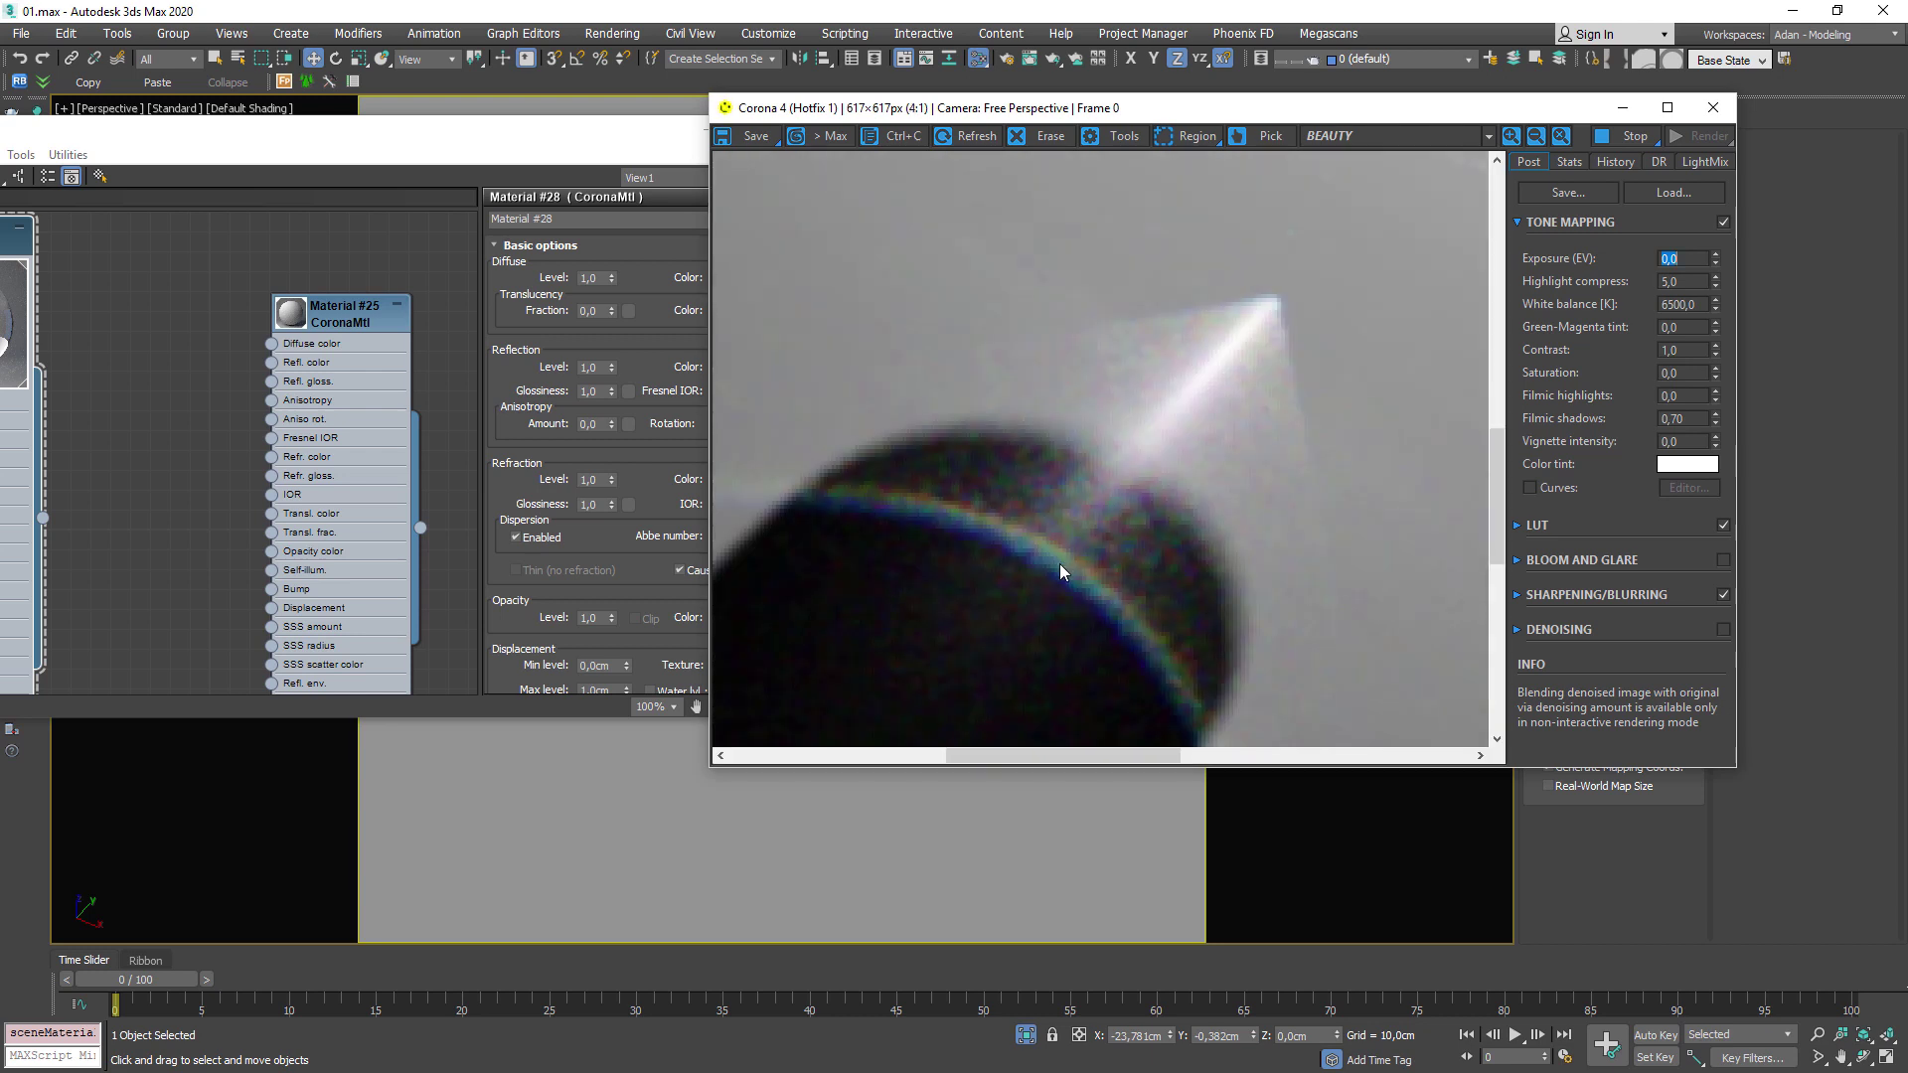
{"action": "scroll", "coordinate": [1058, 566], "scroll_direction": "down", "scroll_amount": 1}
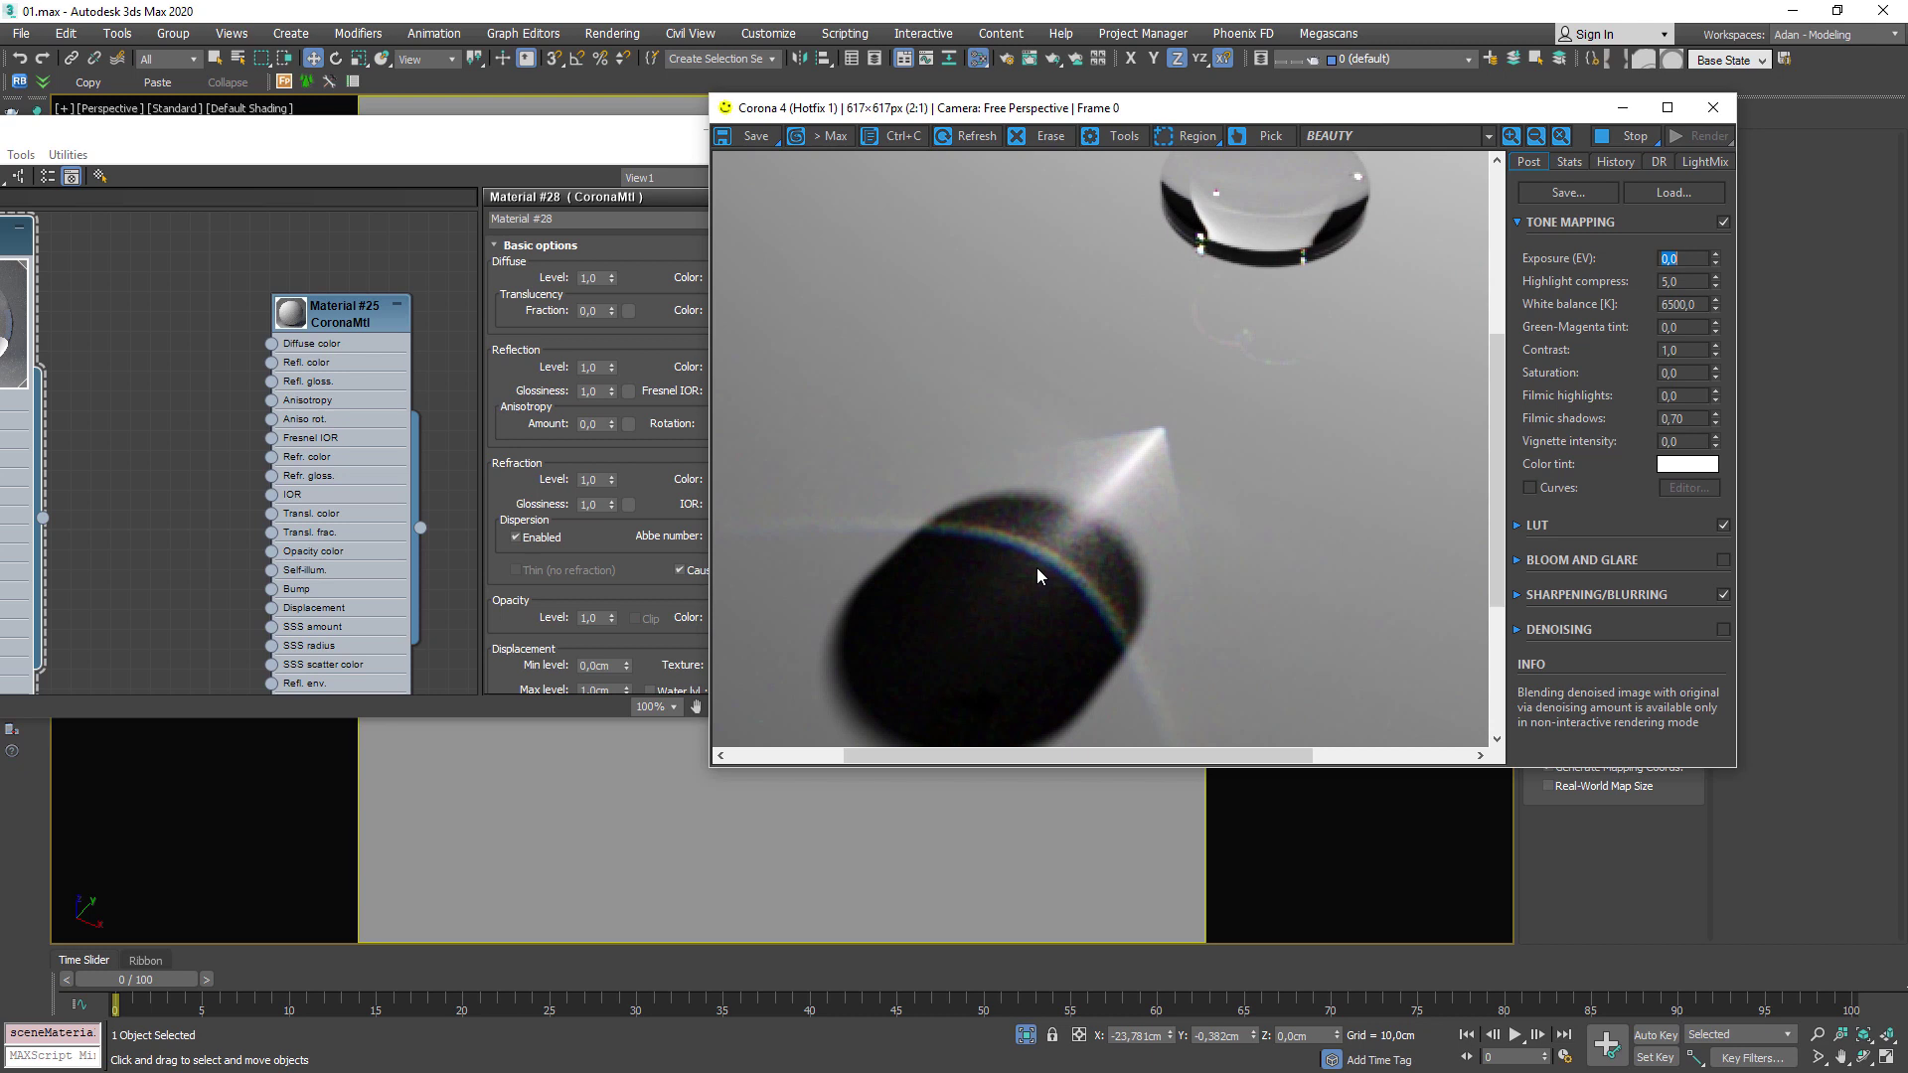
{"action": "scroll", "coordinate": [1045, 545], "scroll_direction": "up", "scroll_amount": 1}
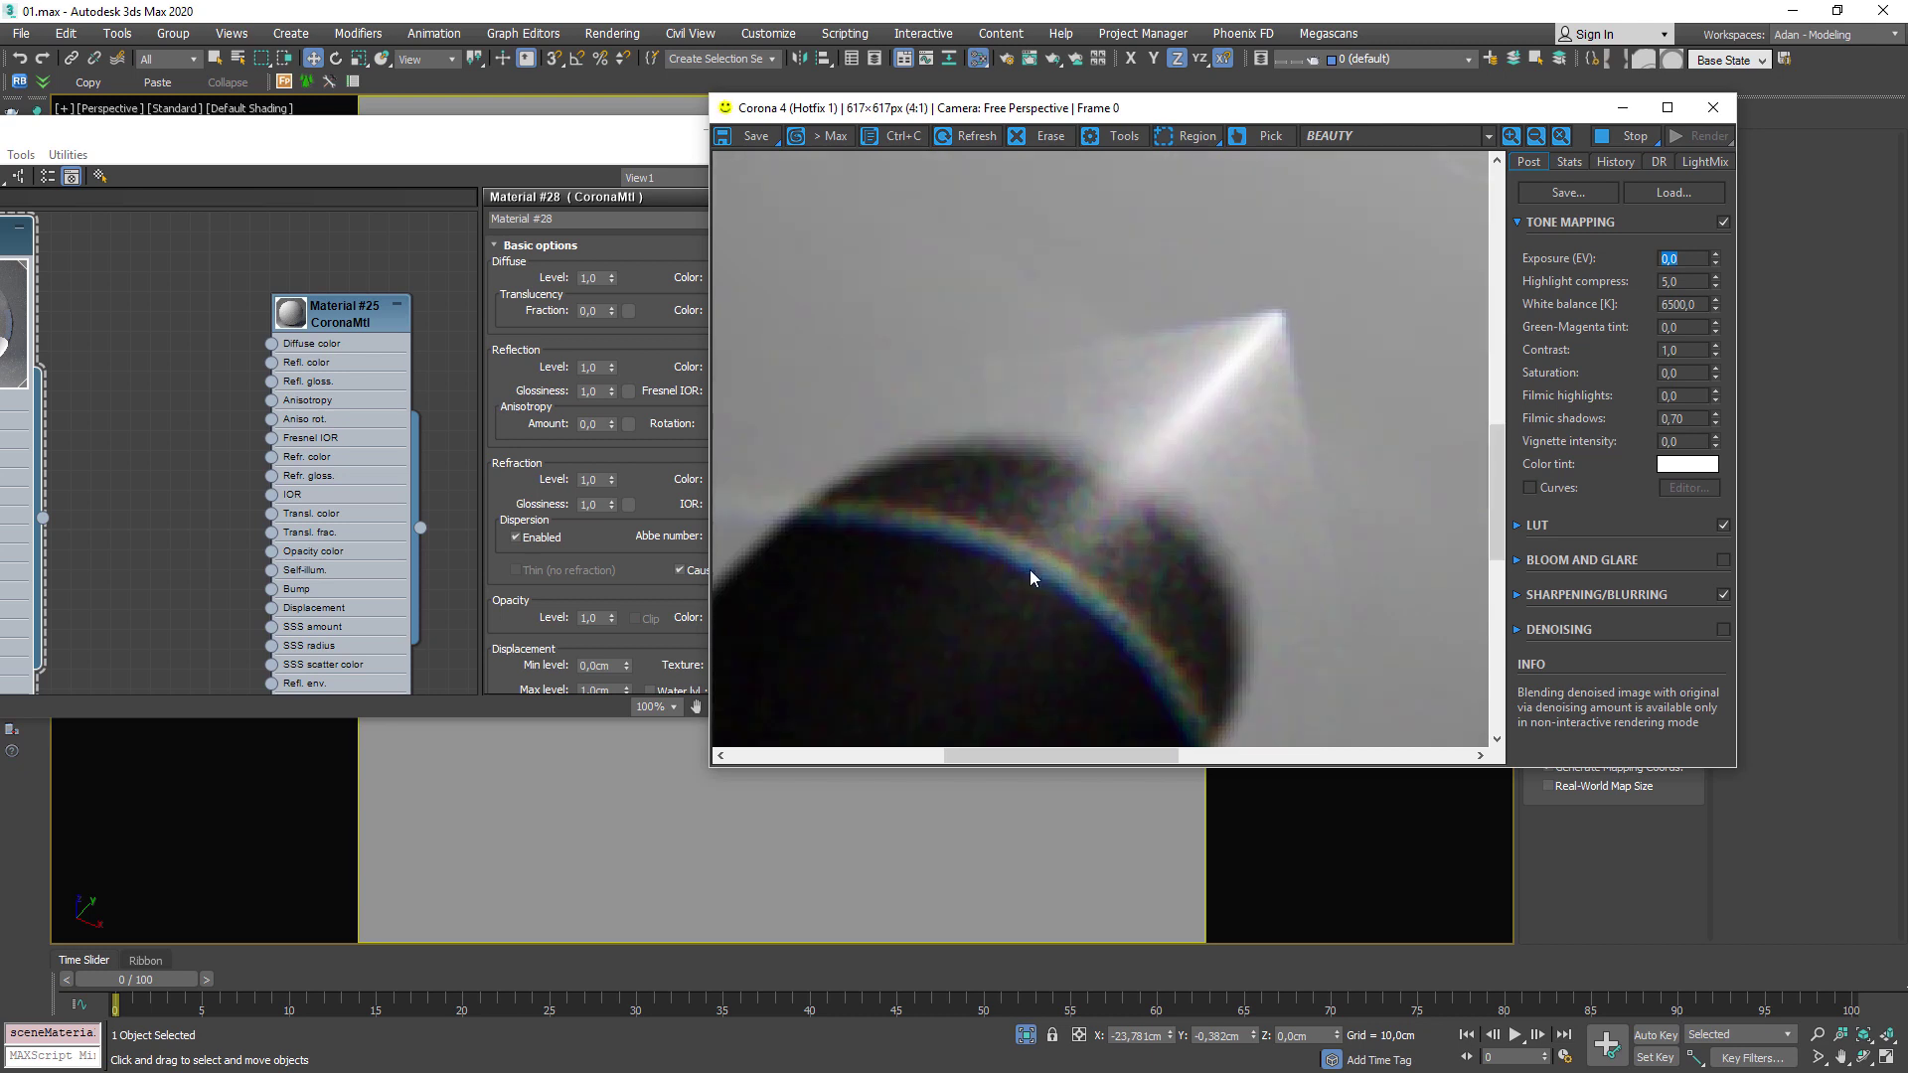
{"action": "scroll", "coordinate": [1050, 580], "scroll_direction": "down", "scroll_amount": 1}
{"action": "scroll", "coordinate": [1061, 577], "scroll_direction": "down", "scroll_amount": 1}
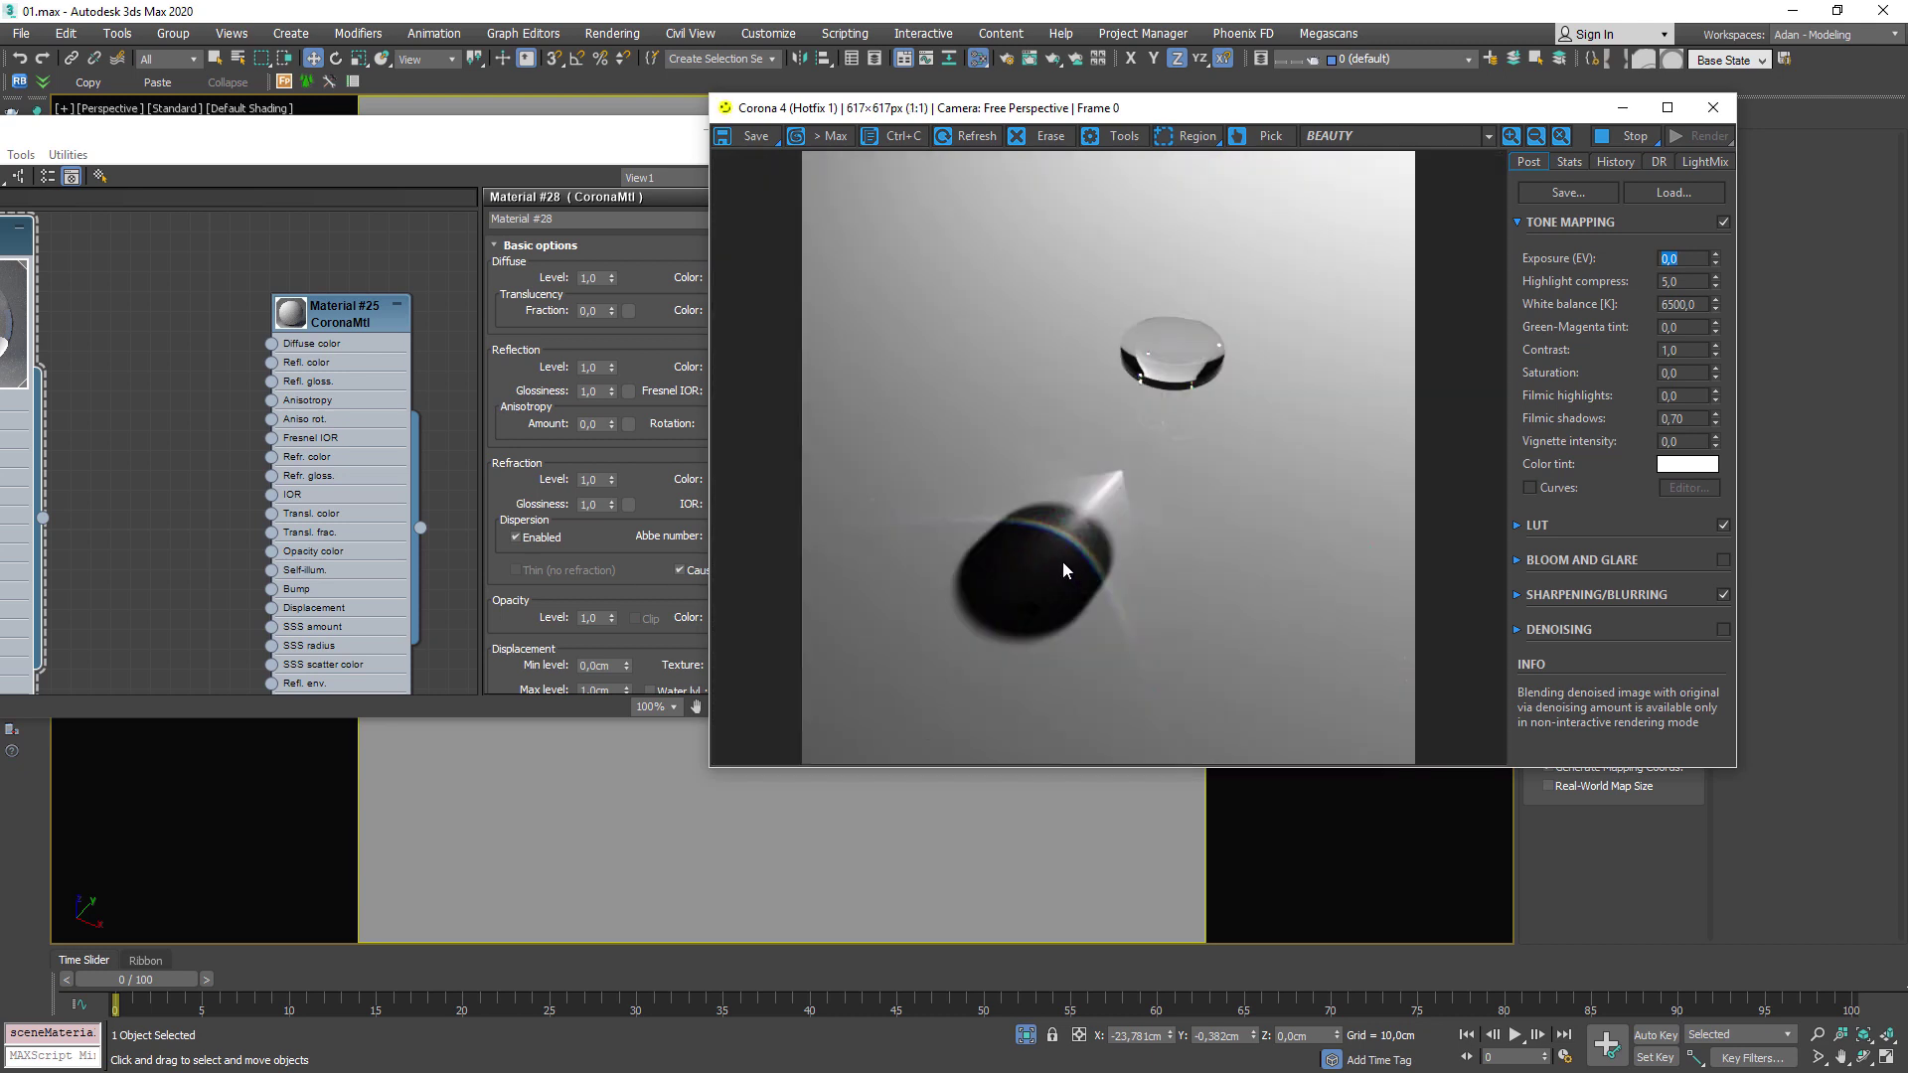
Try an Abbe number of 20 for the glass material's dispersion, and return it to 60.
{"action": "scroll", "coordinate": [1063, 564], "scroll_direction": "up", "scroll_amount": 1}
{"action": "left_click", "coordinate": [540, 147]}
{"action": "left_click", "coordinate": [728, 538]}
{"action": "type", "text": "20"}
{"action": "key", "text": "Return"}
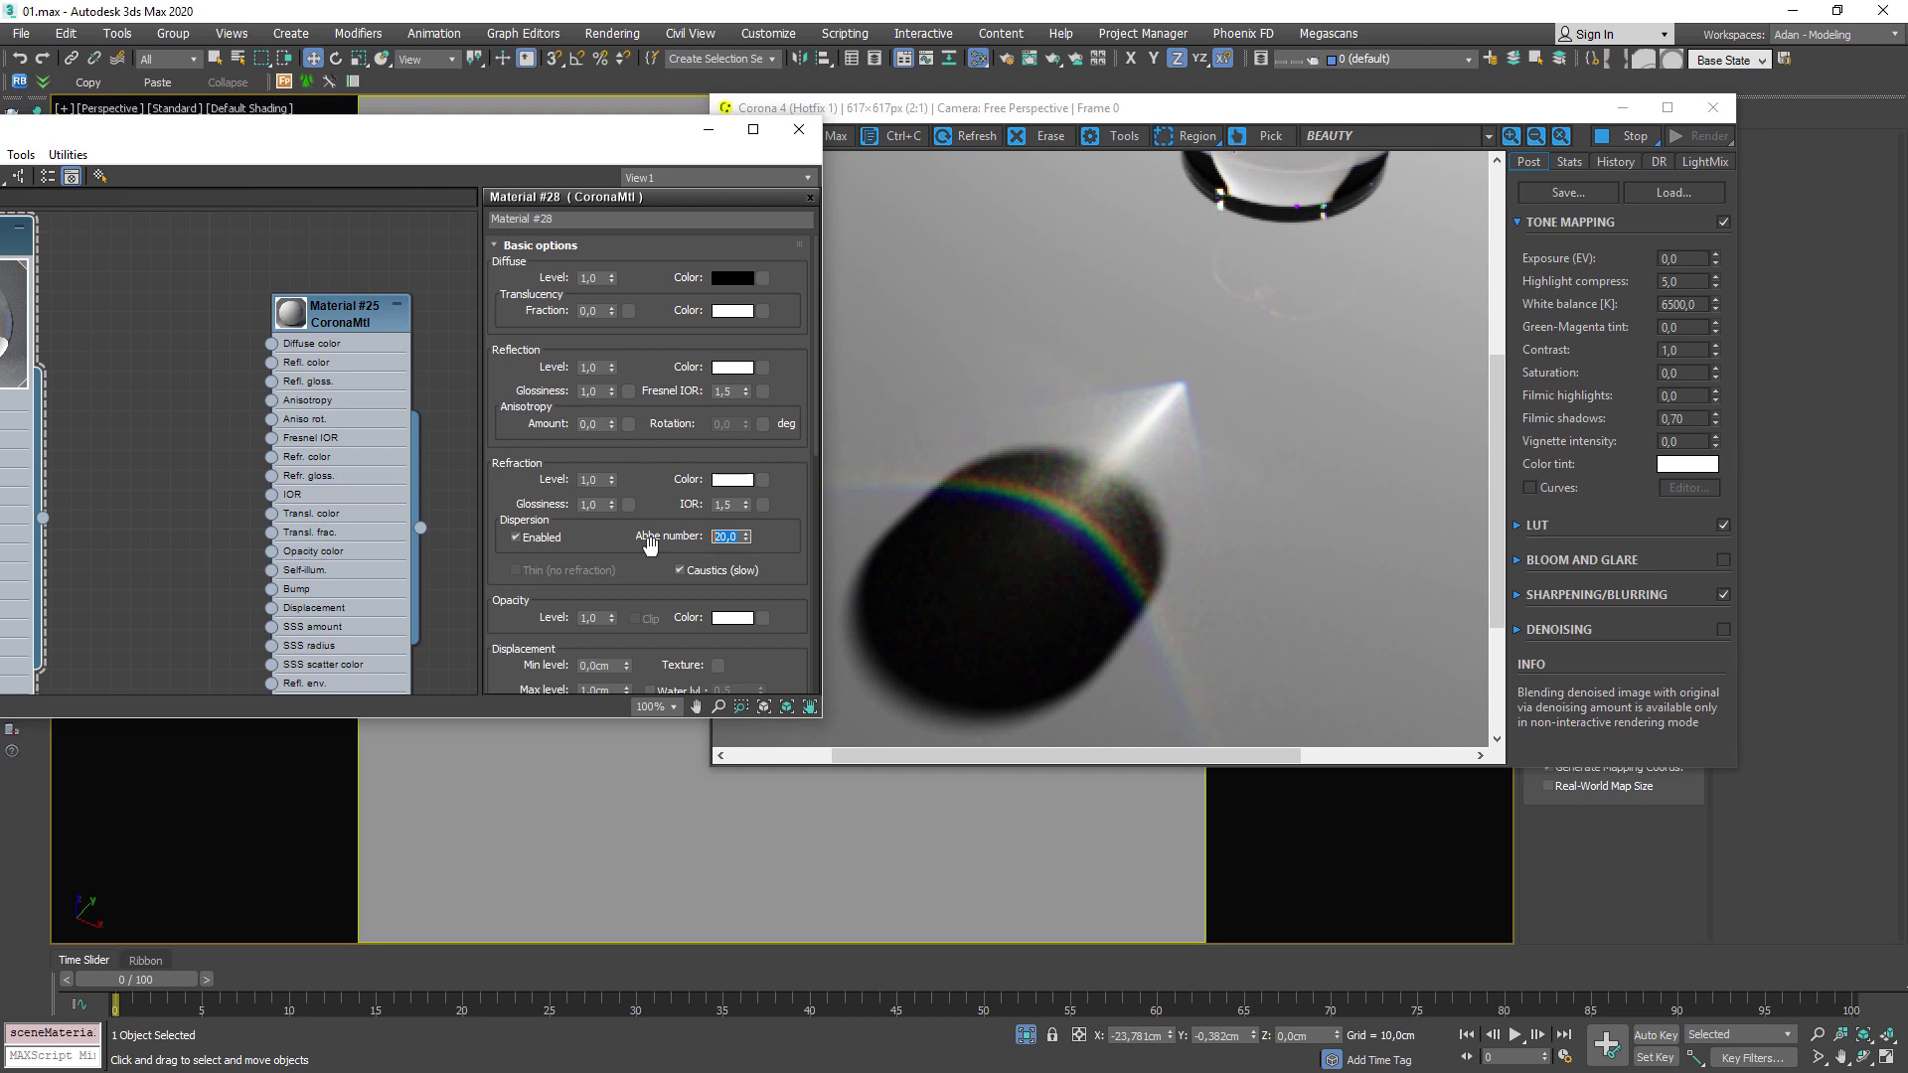
{"action": "type", "text": "60"}
{"action": "key", "text": "Return"}
Turn off dispersion in the glass material and close the material editor.
{"action": "left_click", "coordinate": [515, 538]}
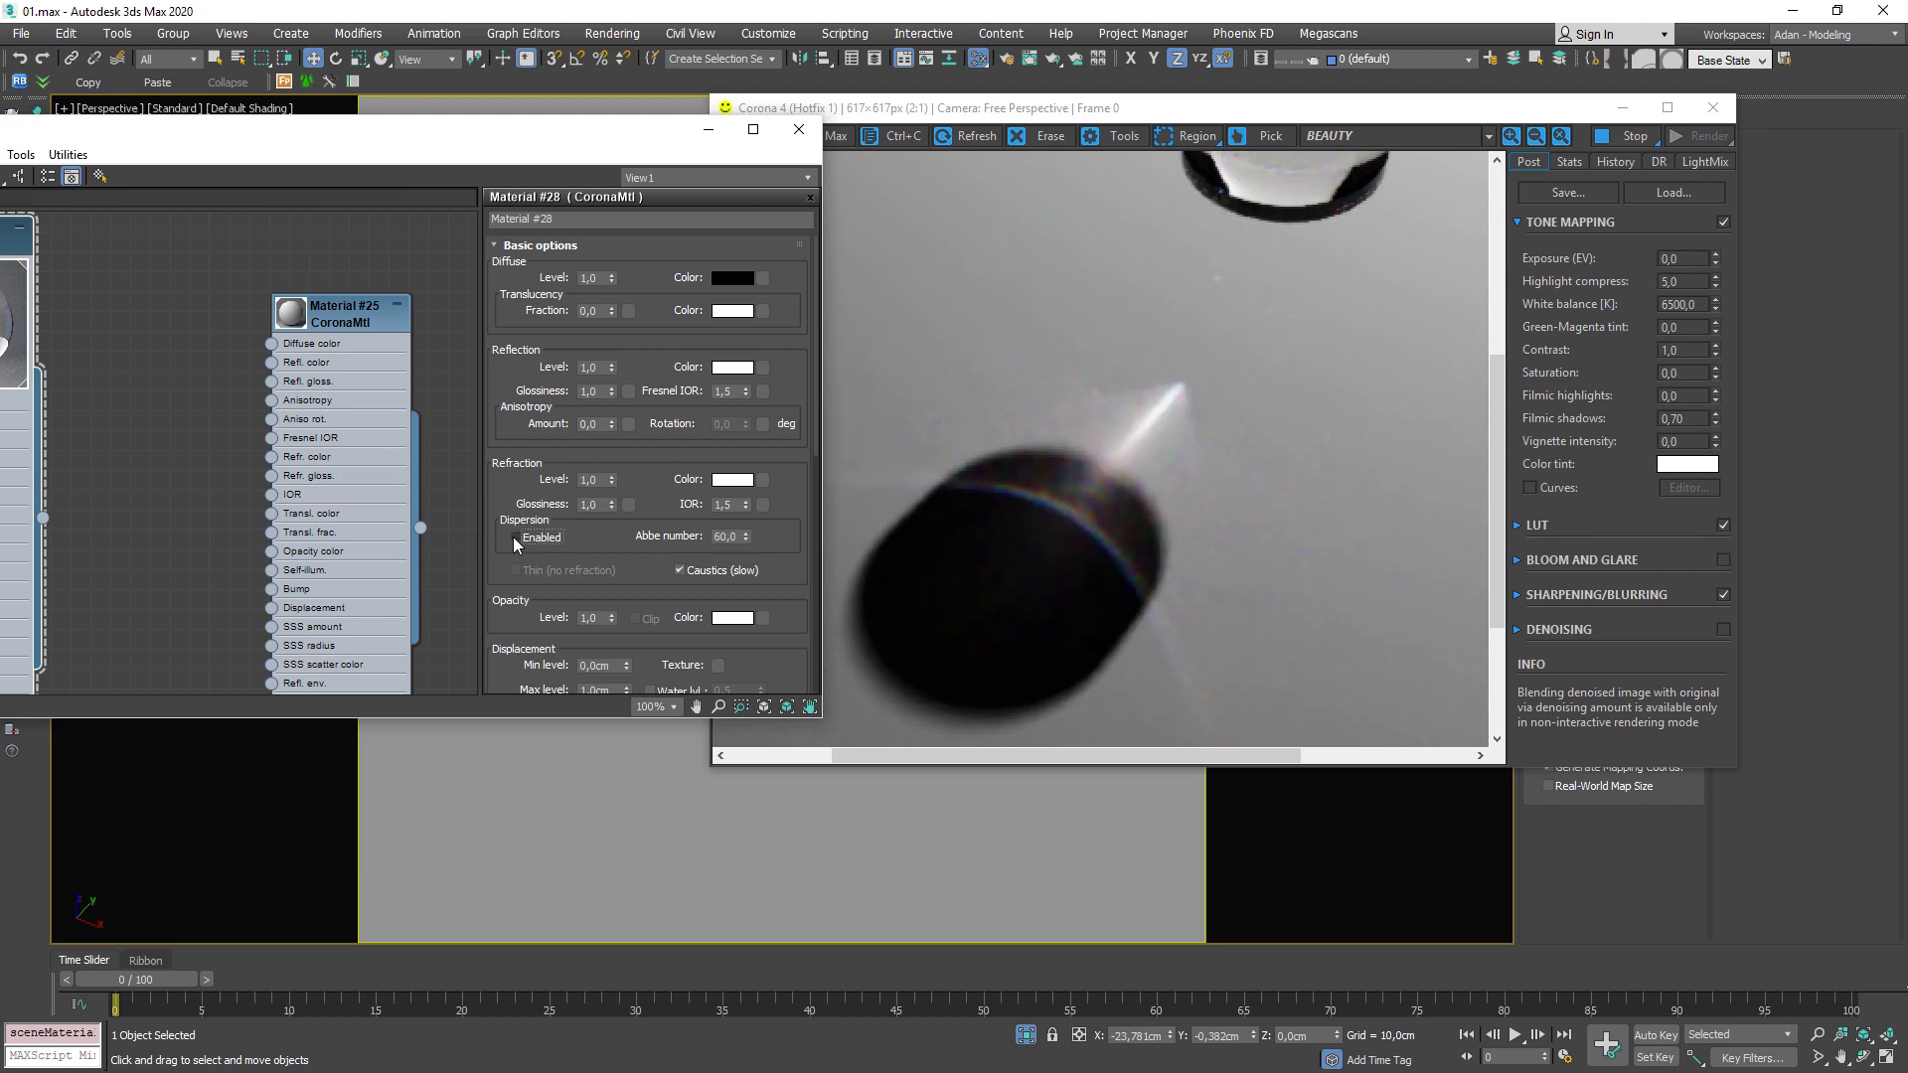
{"action": "left_click", "coordinate": [799, 131]}
Unhide all objects in the scene and delete the two blue boxes beside the drinking glass.
{"action": "left_click_drag", "start_coordinate": [954, 108], "coordinate": [1304, 111]}
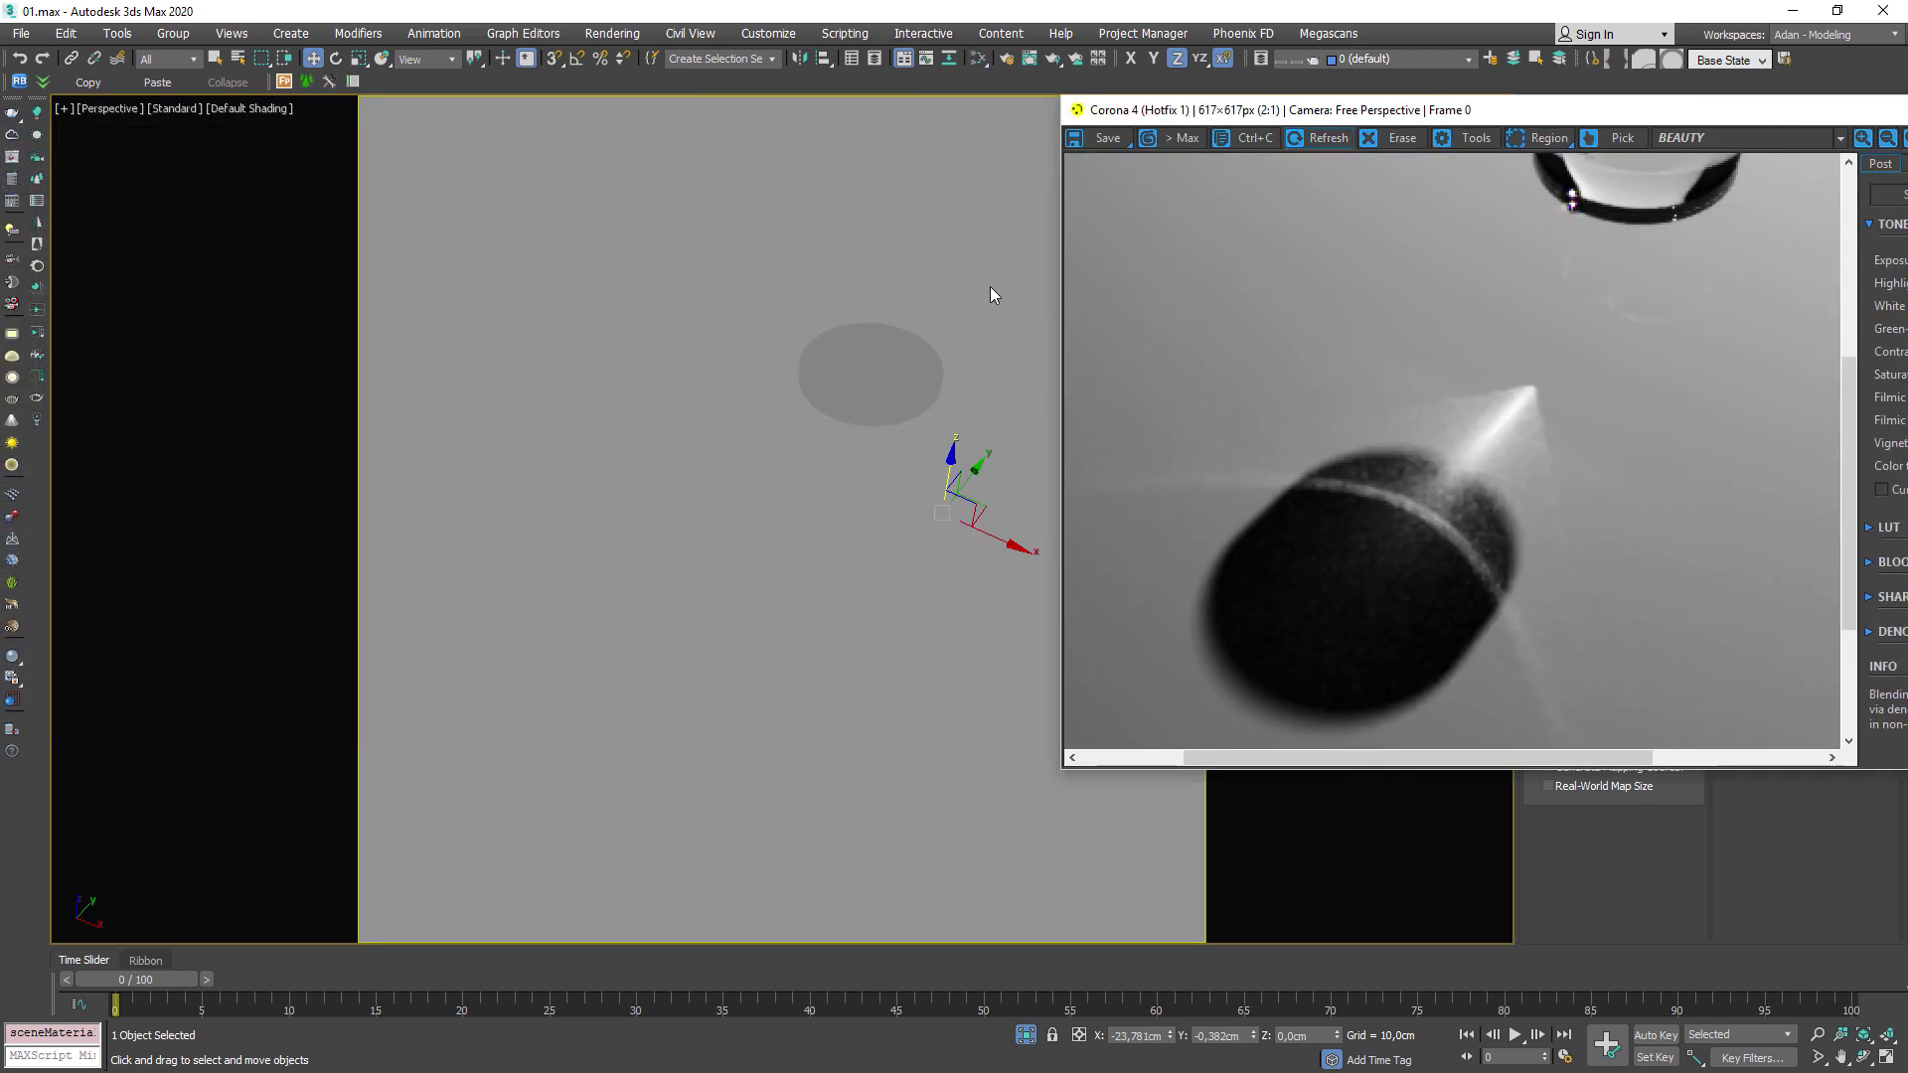
{"action": "scroll", "coordinate": [775, 408], "scroll_direction": "down", "scroll_amount": 3}
{"action": "right_click", "coordinate": [776, 407]}
{"action": "left_click", "coordinate": [844, 345]}
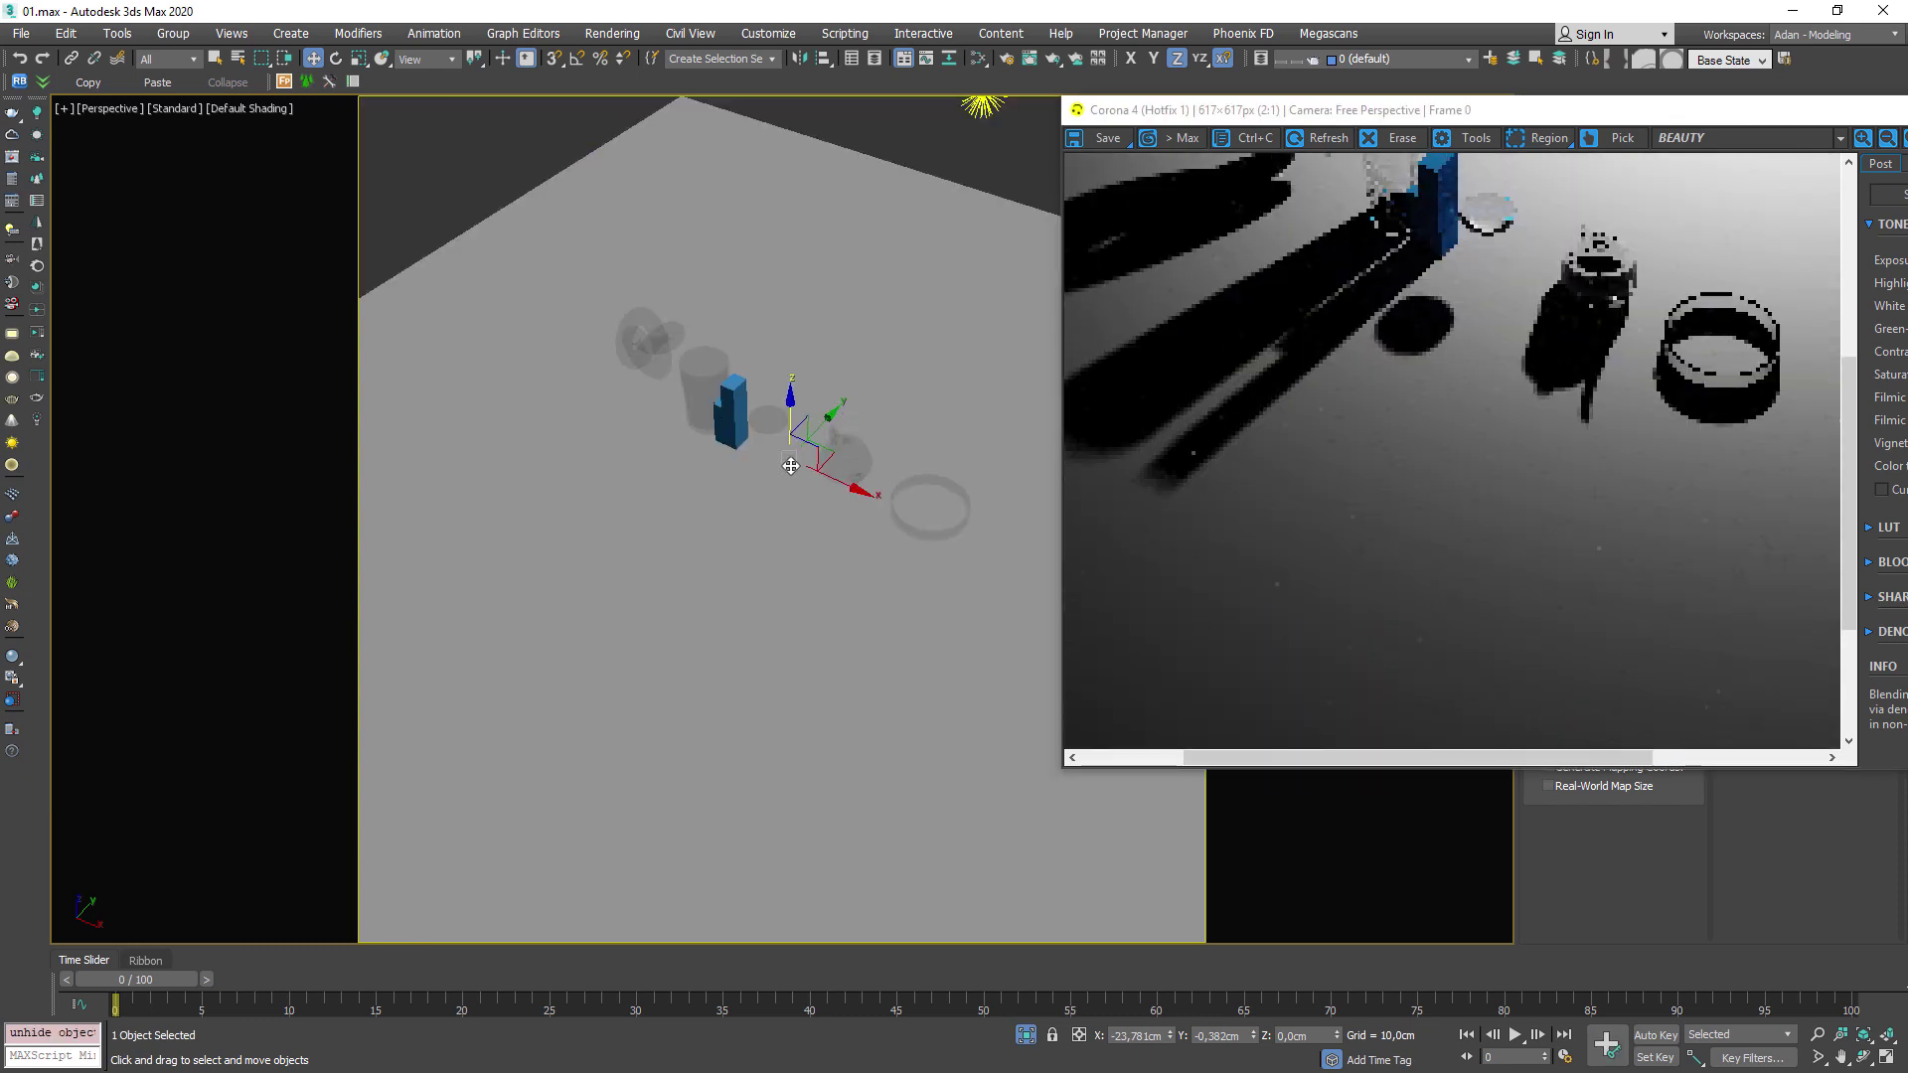
{"action": "left_click", "coordinate": [733, 415]}
{"action": "key", "text": "Delete"}
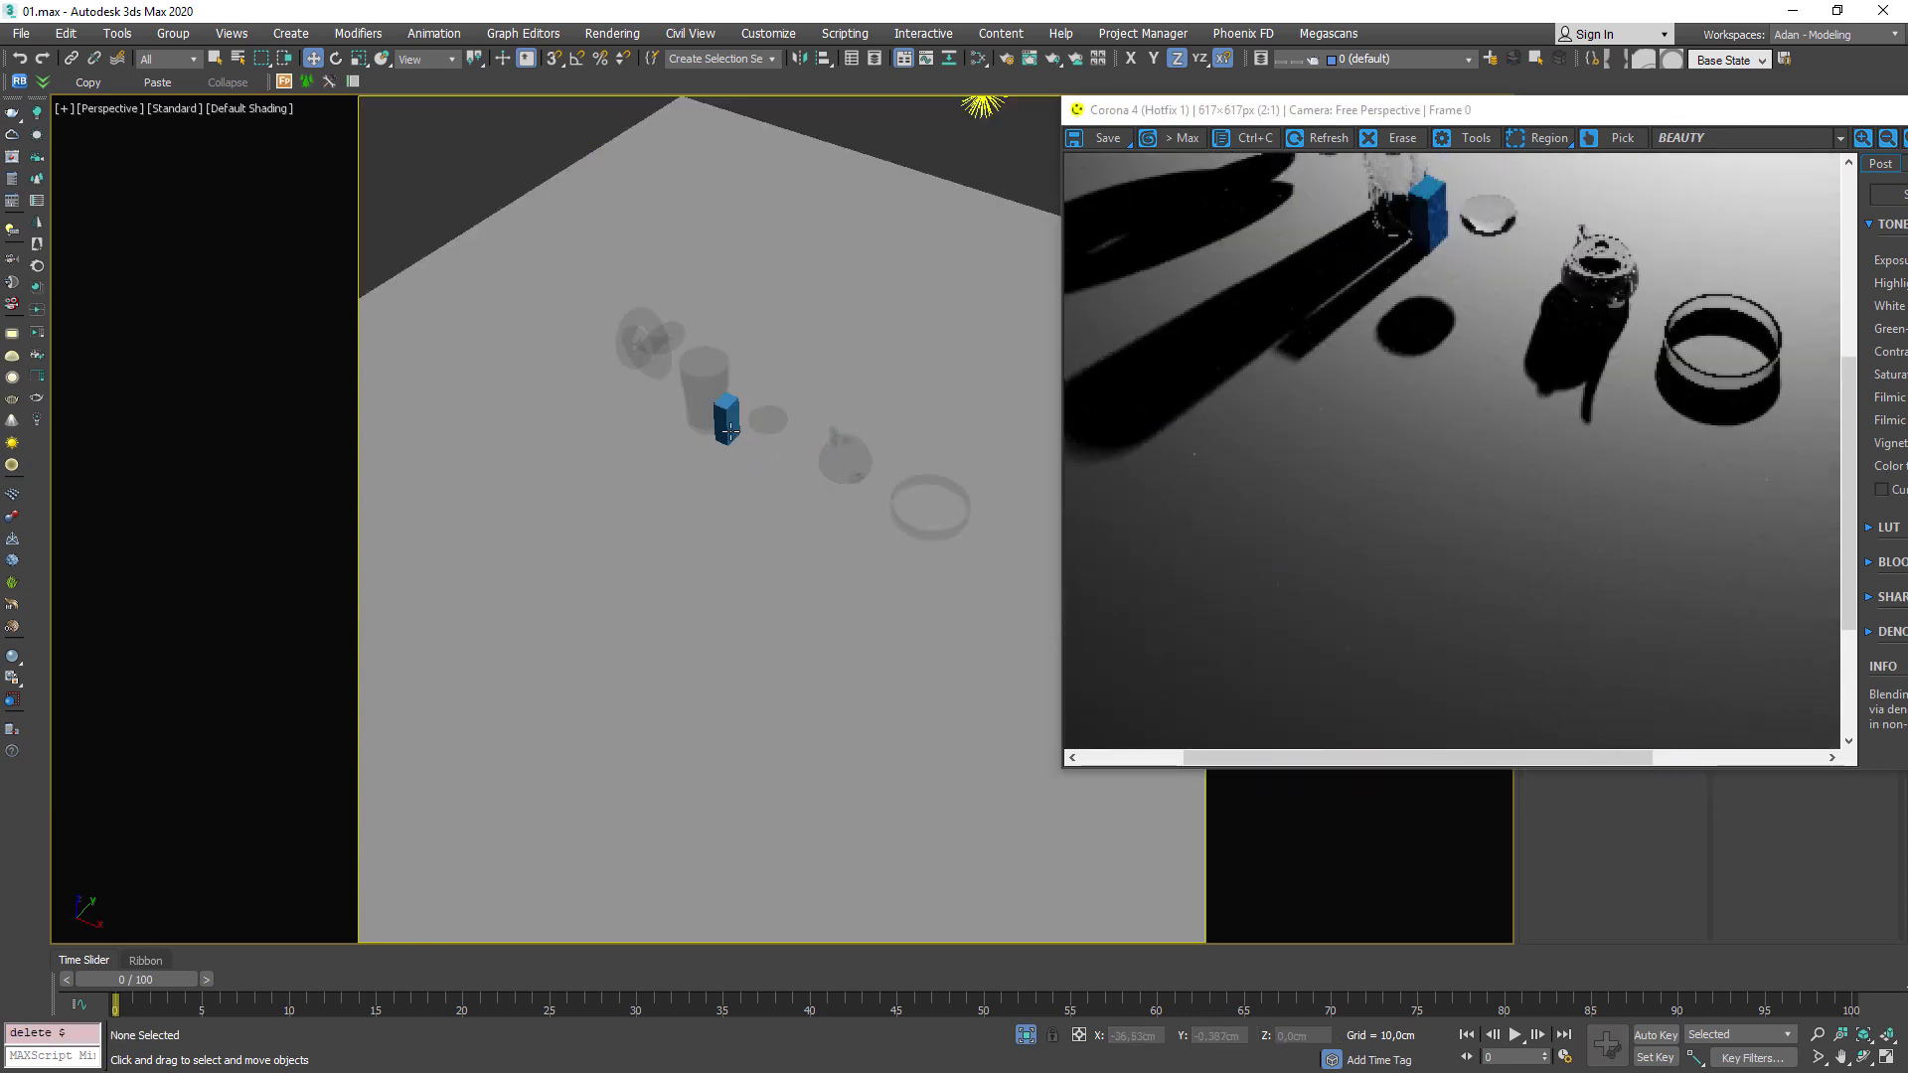
{"action": "left_click", "coordinate": [730, 431]}
Isolate the drinking glass together with the ground plane.
{"action": "scroll", "coordinate": [895, 602], "scroll_direction": "up", "scroll_amount": 4}
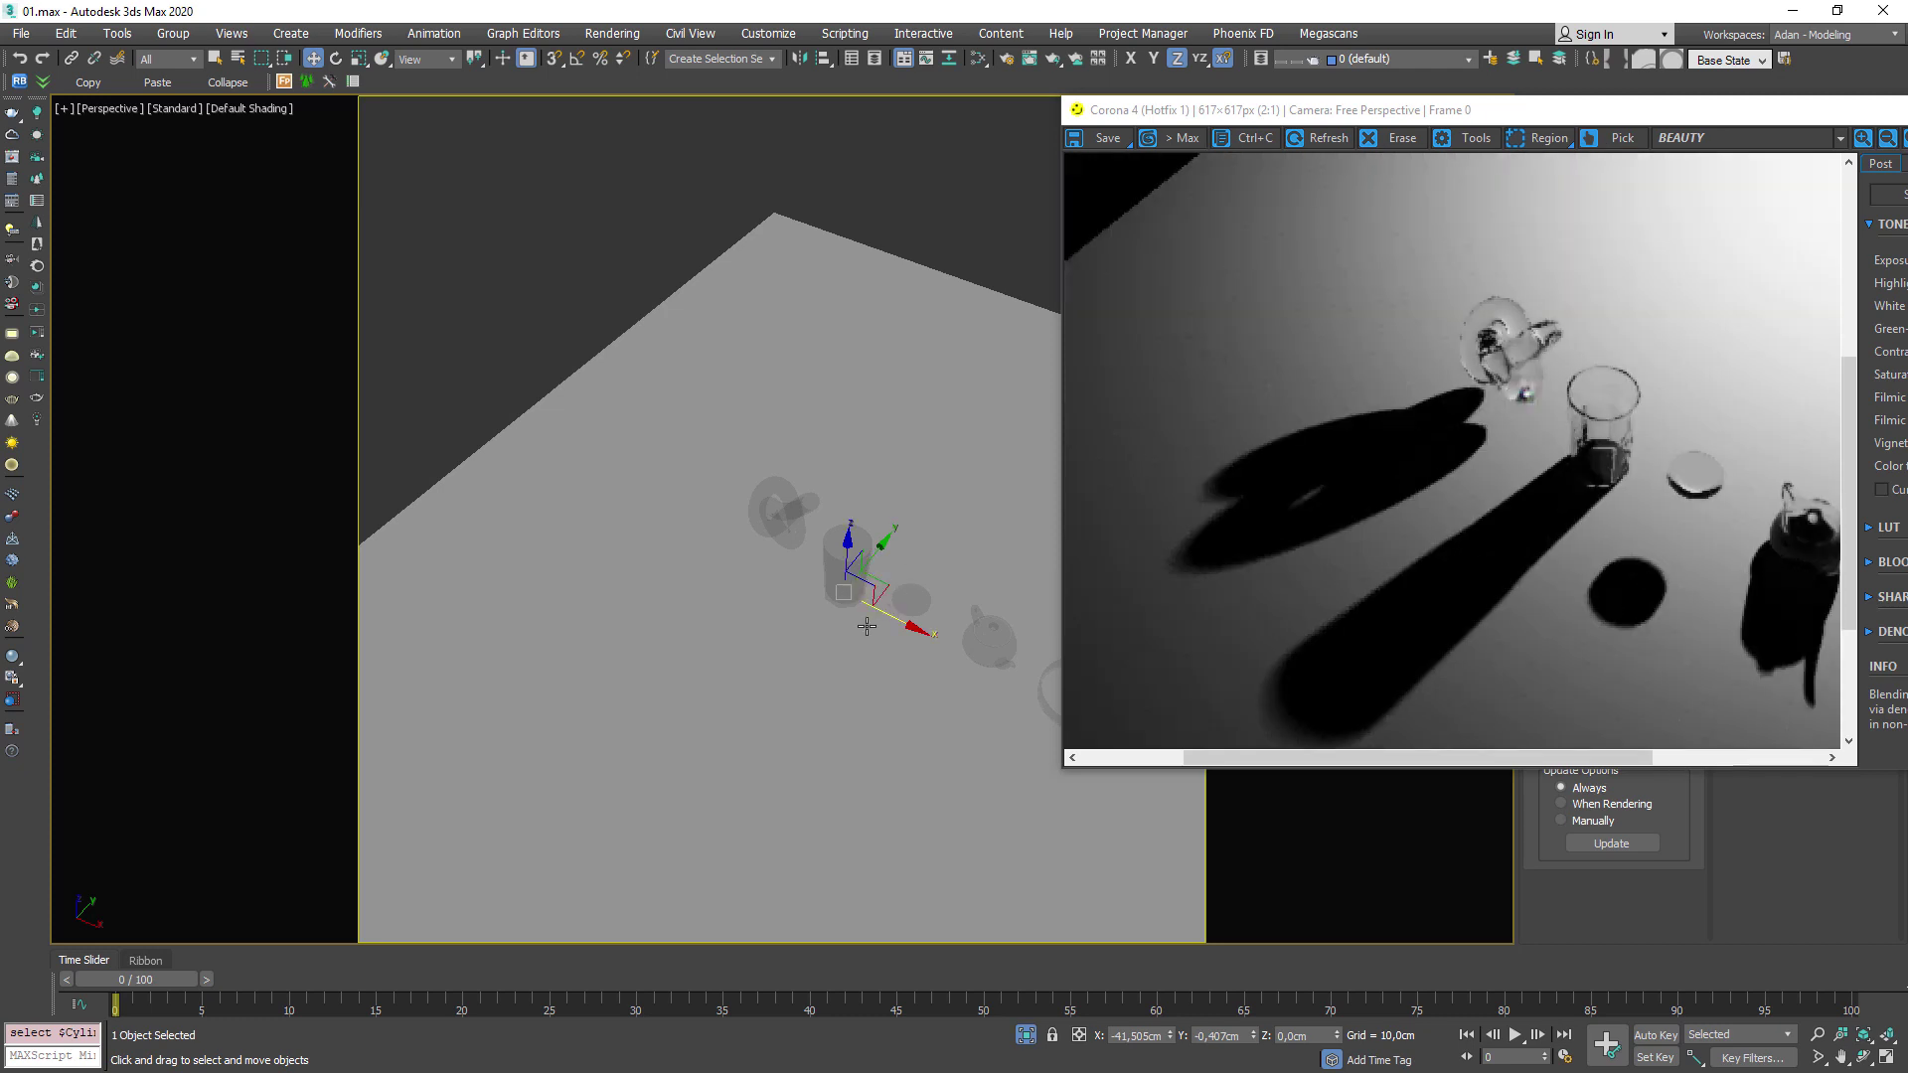
{"action": "scroll", "coordinate": [870, 611], "scroll_direction": "up", "scroll_amount": 5}
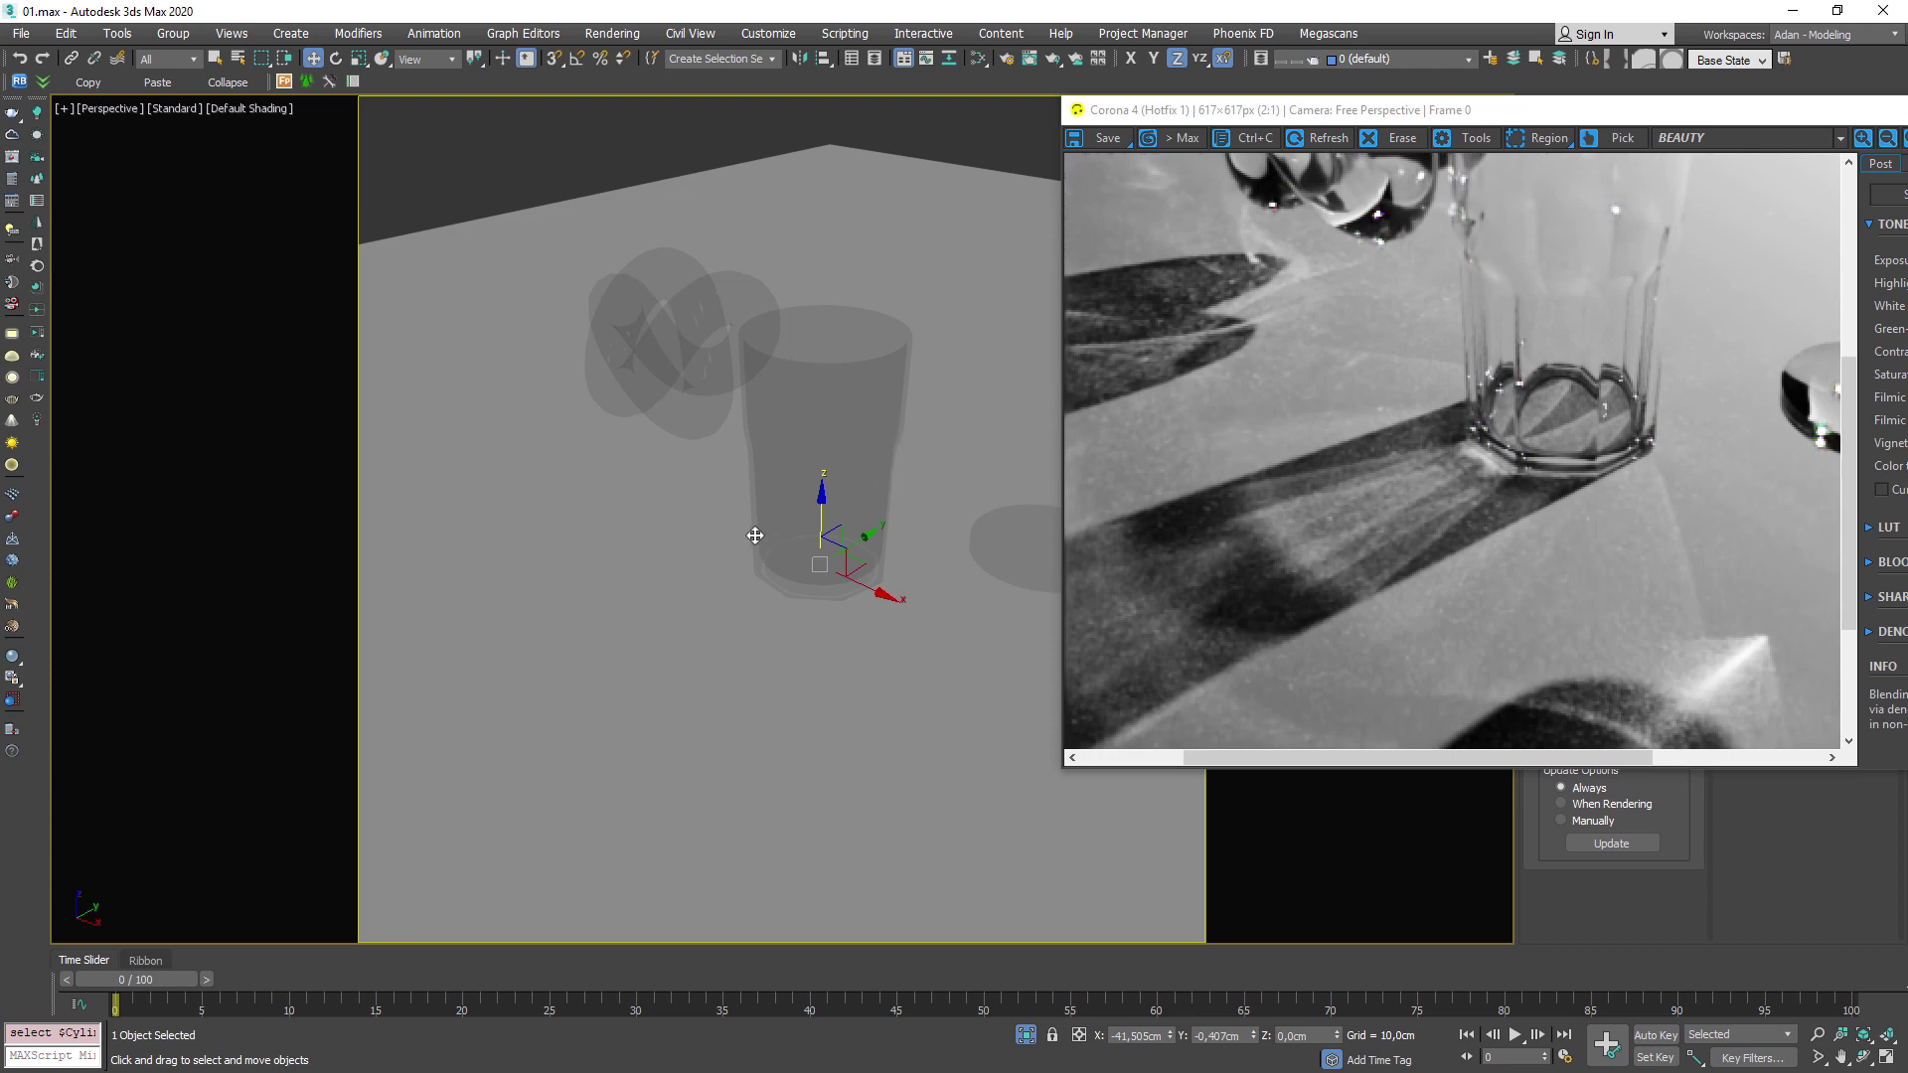
{"action": "key", "text": "q"}
{"action": "left_click", "coordinate": [1001, 324], "text": "ctrl"}
{"action": "key", "text": "z"}
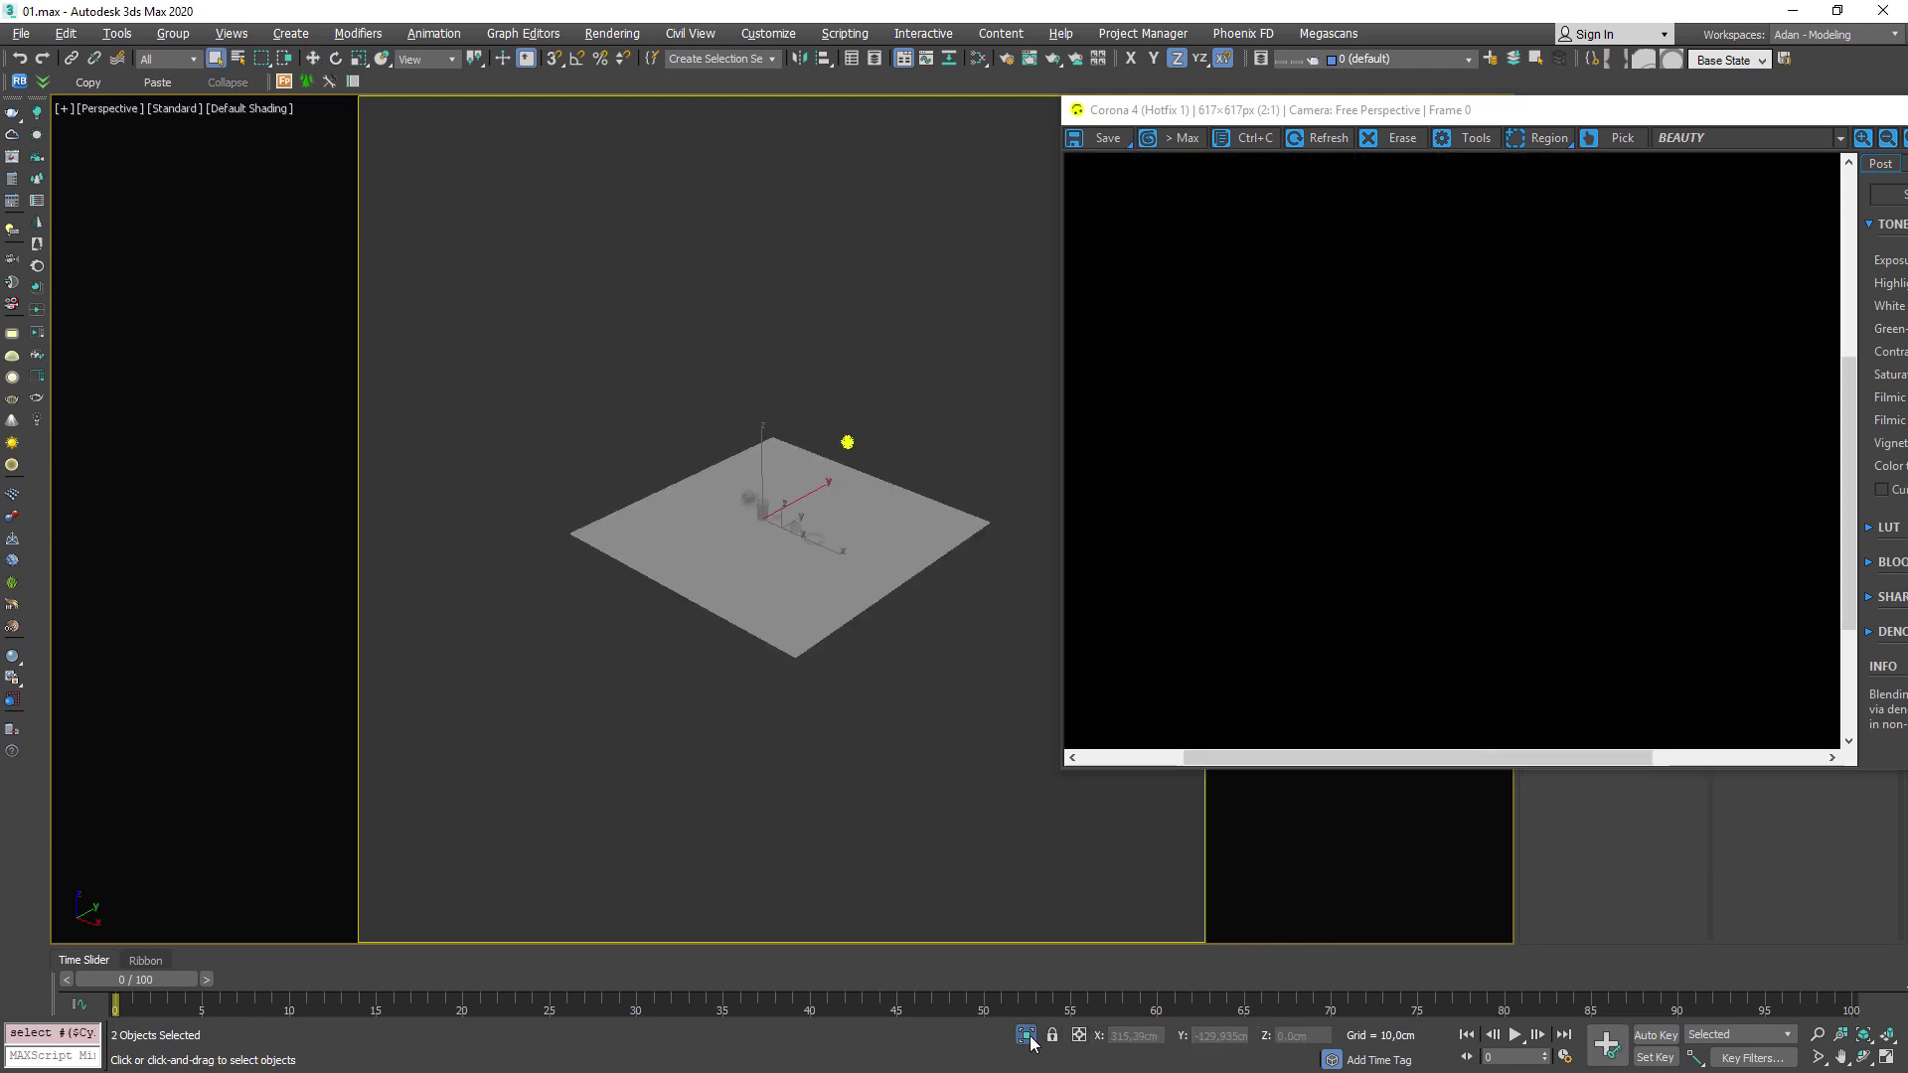
{"action": "left_click", "coordinate": [875, 455]}
Select the isolated drinking glass and examine its caustics and shadow in the render.
{"action": "scroll", "coordinate": [746, 501], "scroll_direction": "up", "scroll_amount": 10}
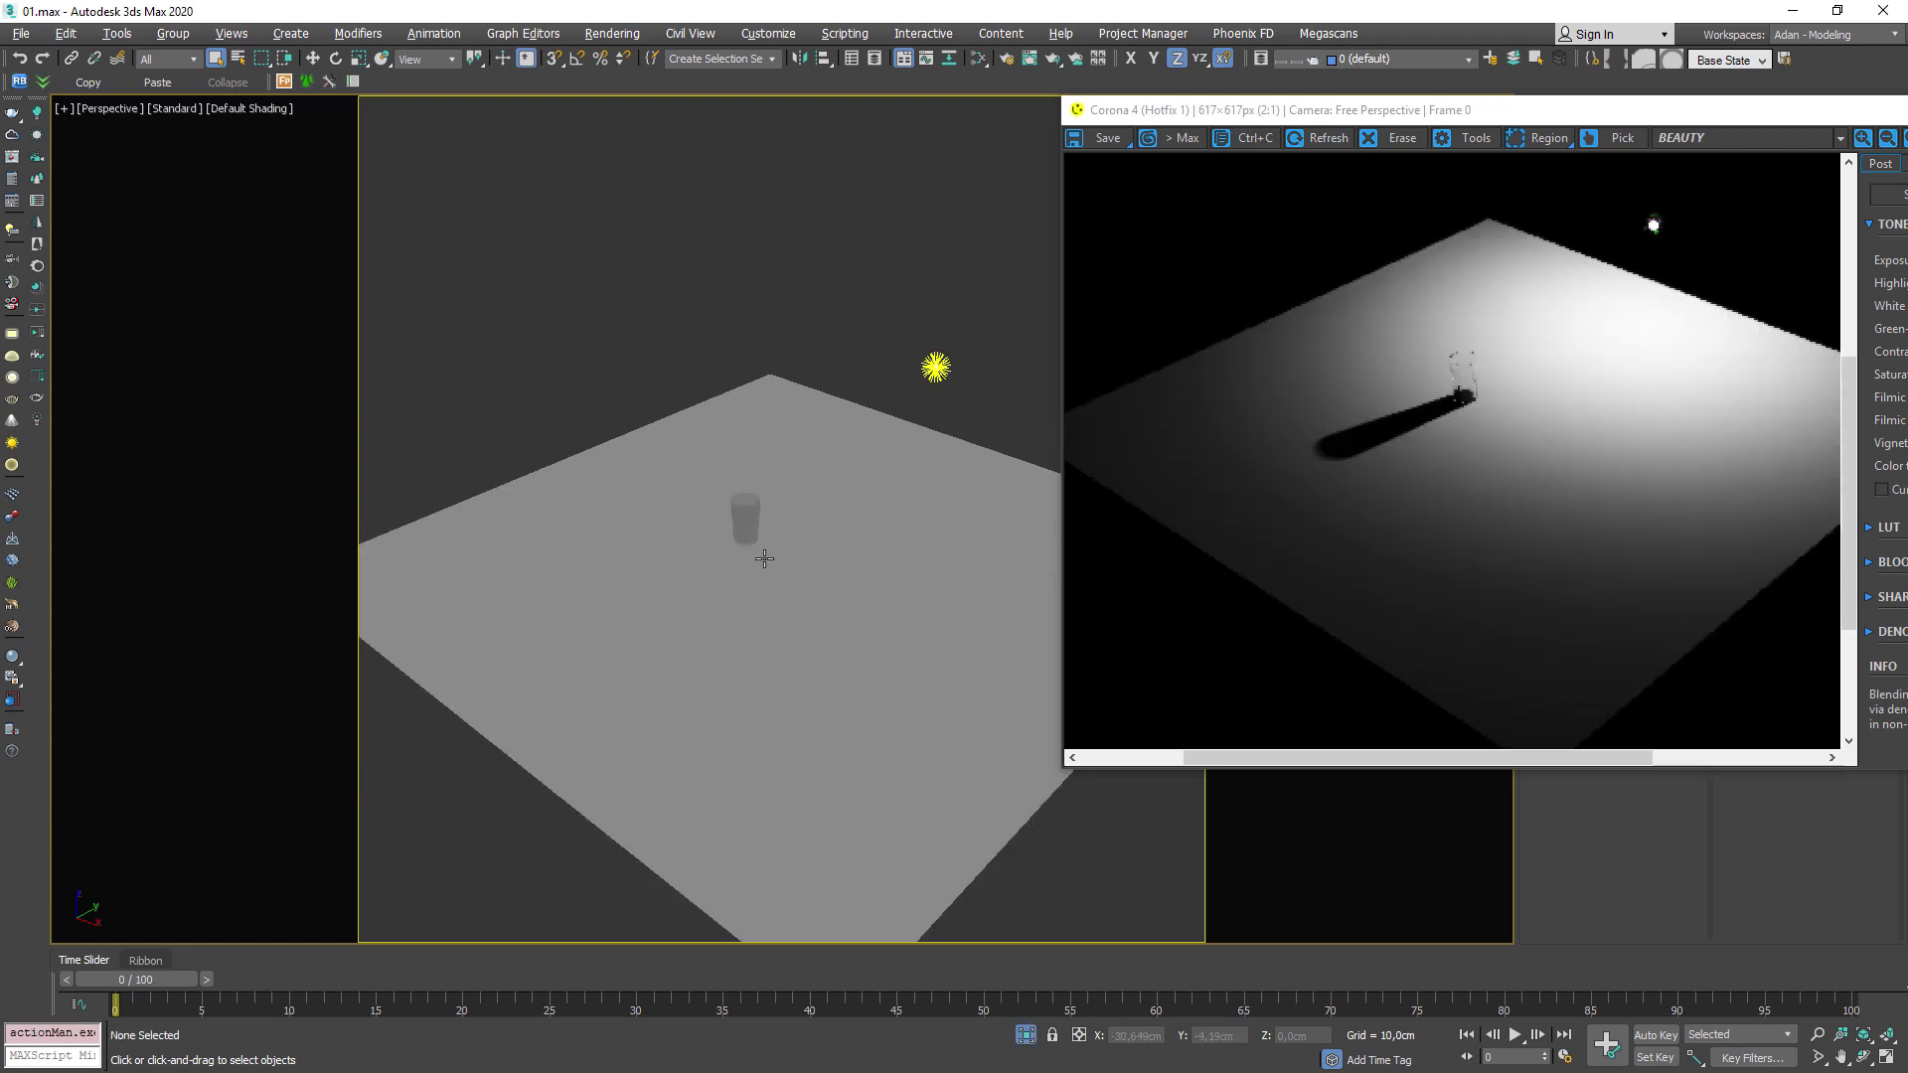
{"action": "left_click", "coordinate": [727, 499]}
{"action": "scroll", "coordinate": [727, 499], "scroll_direction": "up", "scroll_amount": 10}
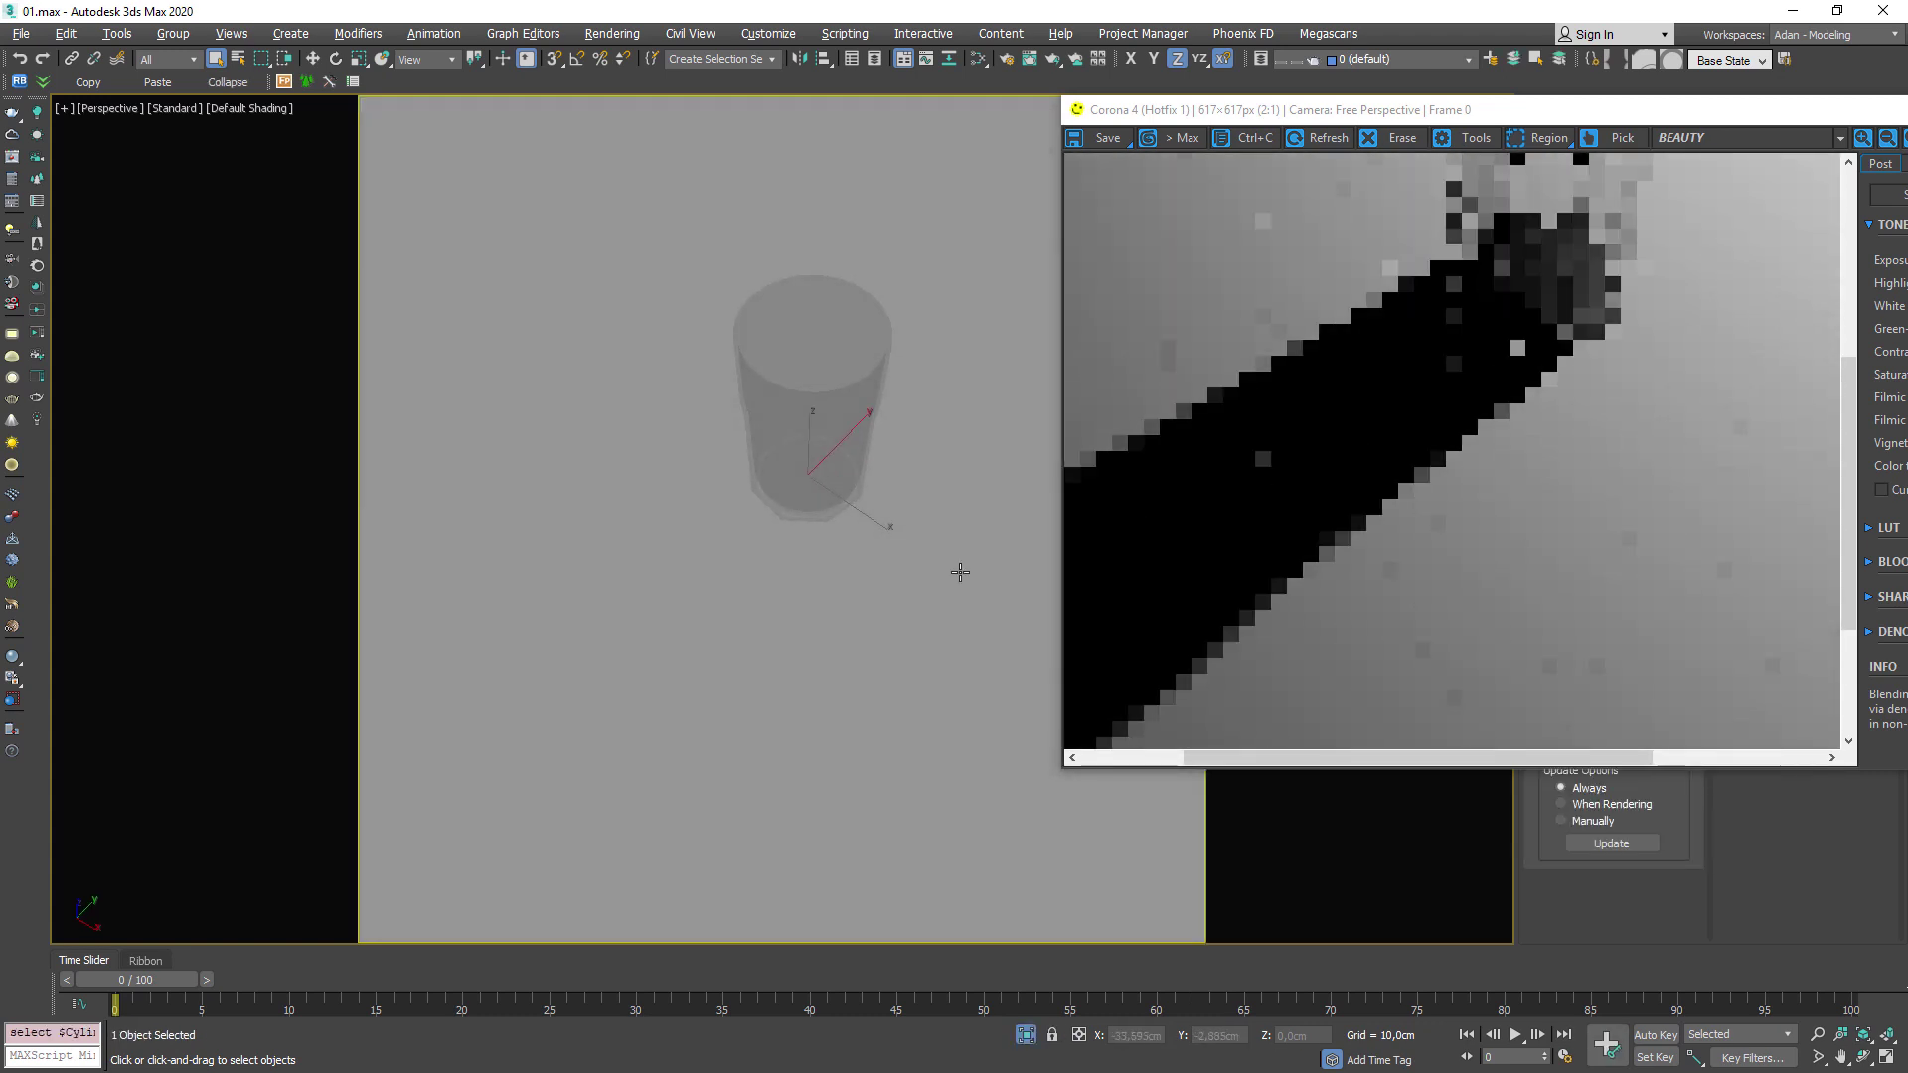
{"action": "middle_click_drag", "start_coordinate": [825, 468], "coordinate": [899, 448]}
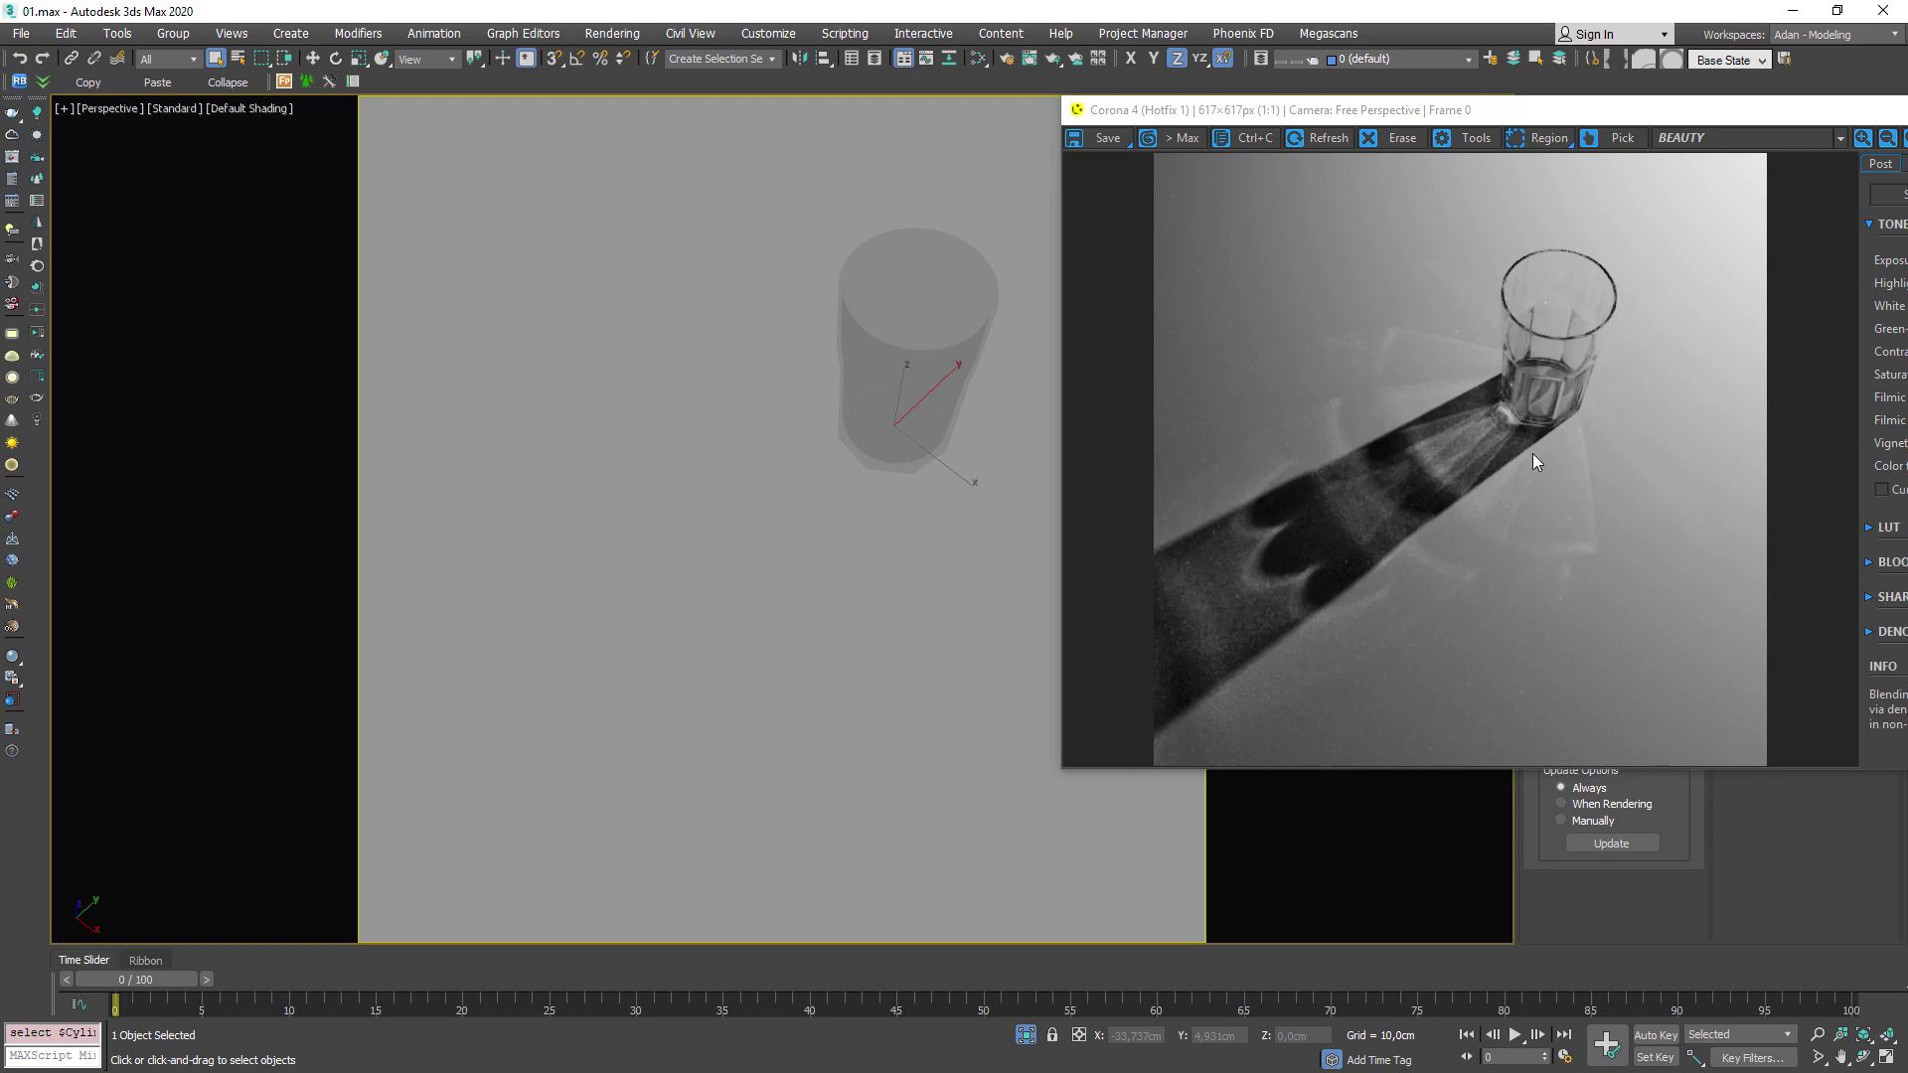
{"action": "scroll", "coordinate": [1531, 453], "scroll_direction": "up", "scroll_amount": 2}
{"action": "scroll", "coordinate": [888, 473], "scroll_direction": "up", "scroll_amount": 10}
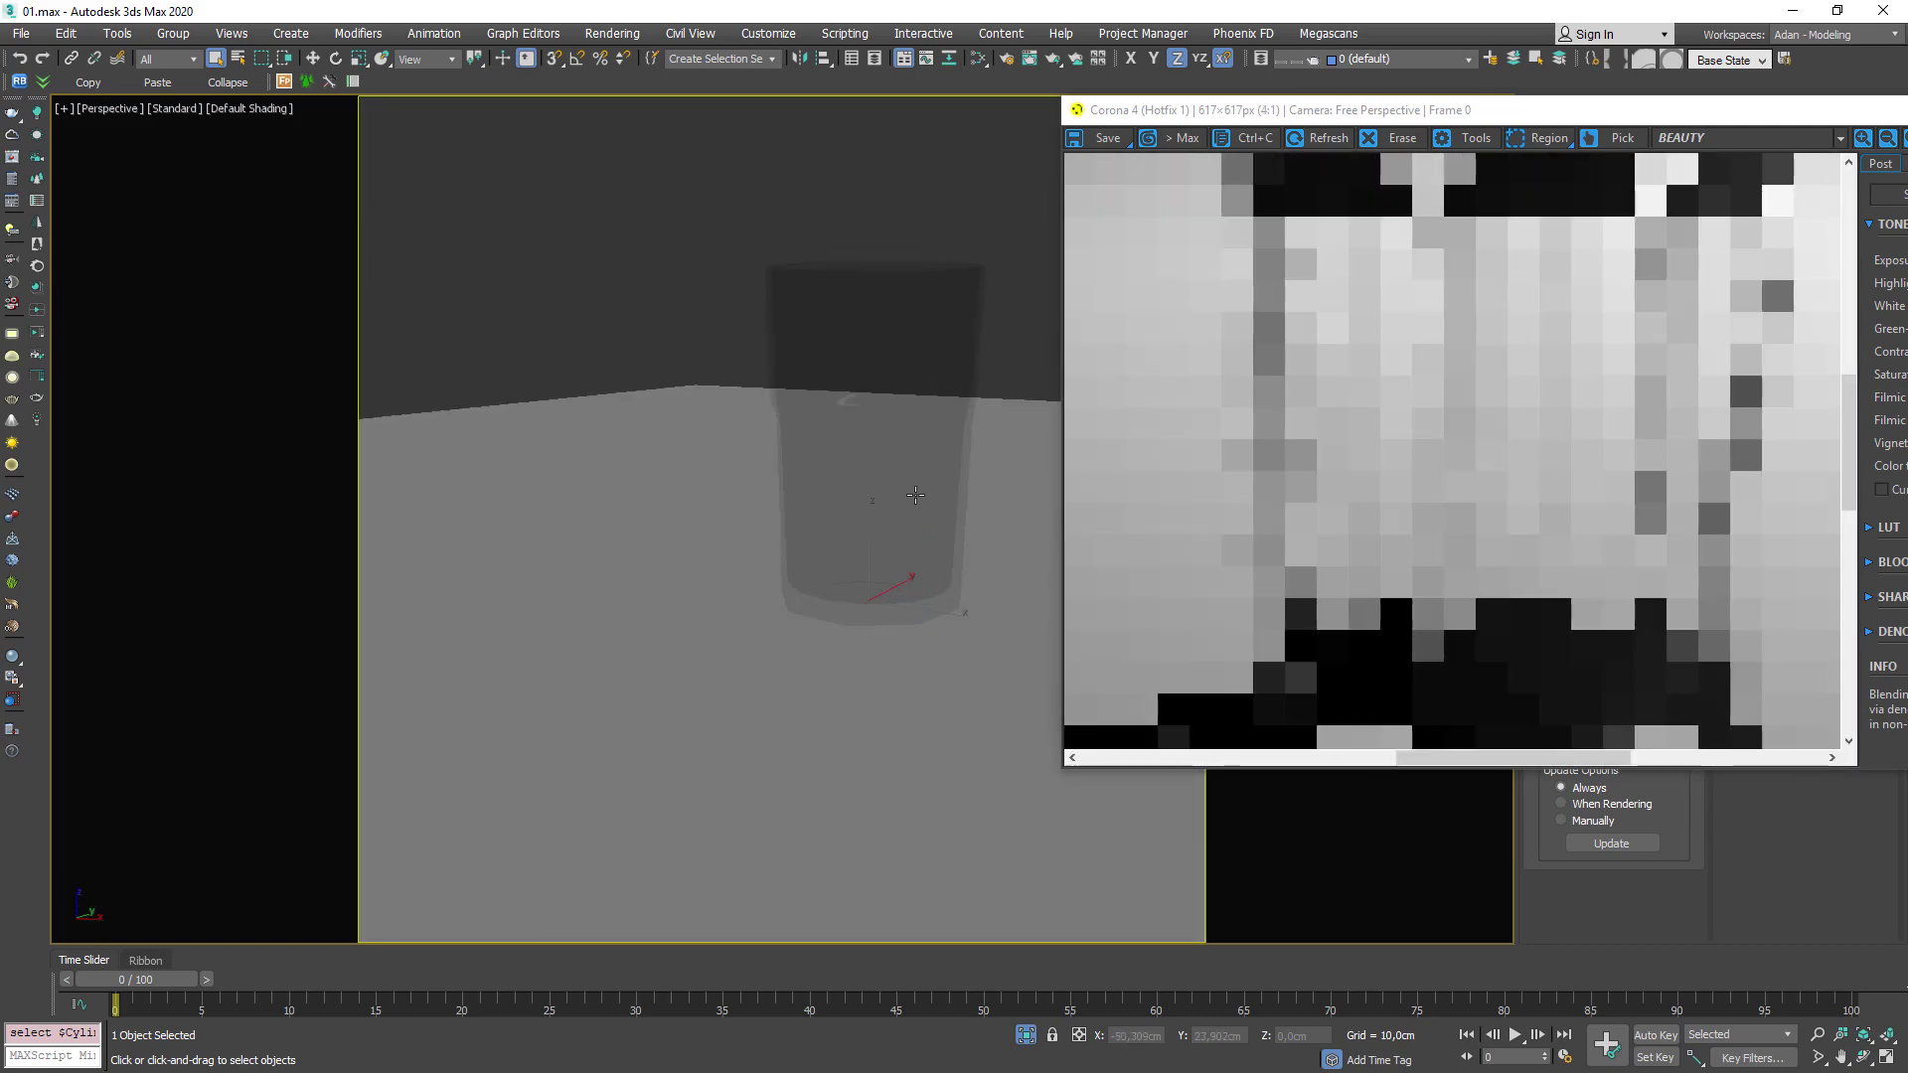
Show edged faces in the perspective view and inspect the drinking glass's mesh and its rendered caustics.
{"action": "key", "text": "F4"}
{"action": "middle_click_drag", "start_coordinate": [846, 522], "coordinate": [895, 636], "text": "alt"}
{"action": "key", "text": "F3"}
{"action": "key", "text": "F3"}
{"action": "mouse_move", "coordinate": [843, 489]}
{"action": "middle_mouse_down", "text": "alt"}
{"action": "mouse_move", "coordinate": [855, 423]}
{"action": "mouse_move", "coordinate": [915, 332]}
{"action": "mouse_move", "coordinate": [873, 426]}
{"action": "mouse_move", "coordinate": [906, 419]}
{"action": "mouse_move", "coordinate": [796, 490]}
{"action": "middle_mouse_up", "text": "alt"}
{"action": "mouse_move", "coordinate": [683, 416]}
{"action": "middle_mouse_down", "text": "alt"}
{"action": "mouse_move", "coordinate": [644, 408]}
{"action": "mouse_move", "coordinate": [657, 417]}
{"action": "middle_mouse_up", "text": "alt"}
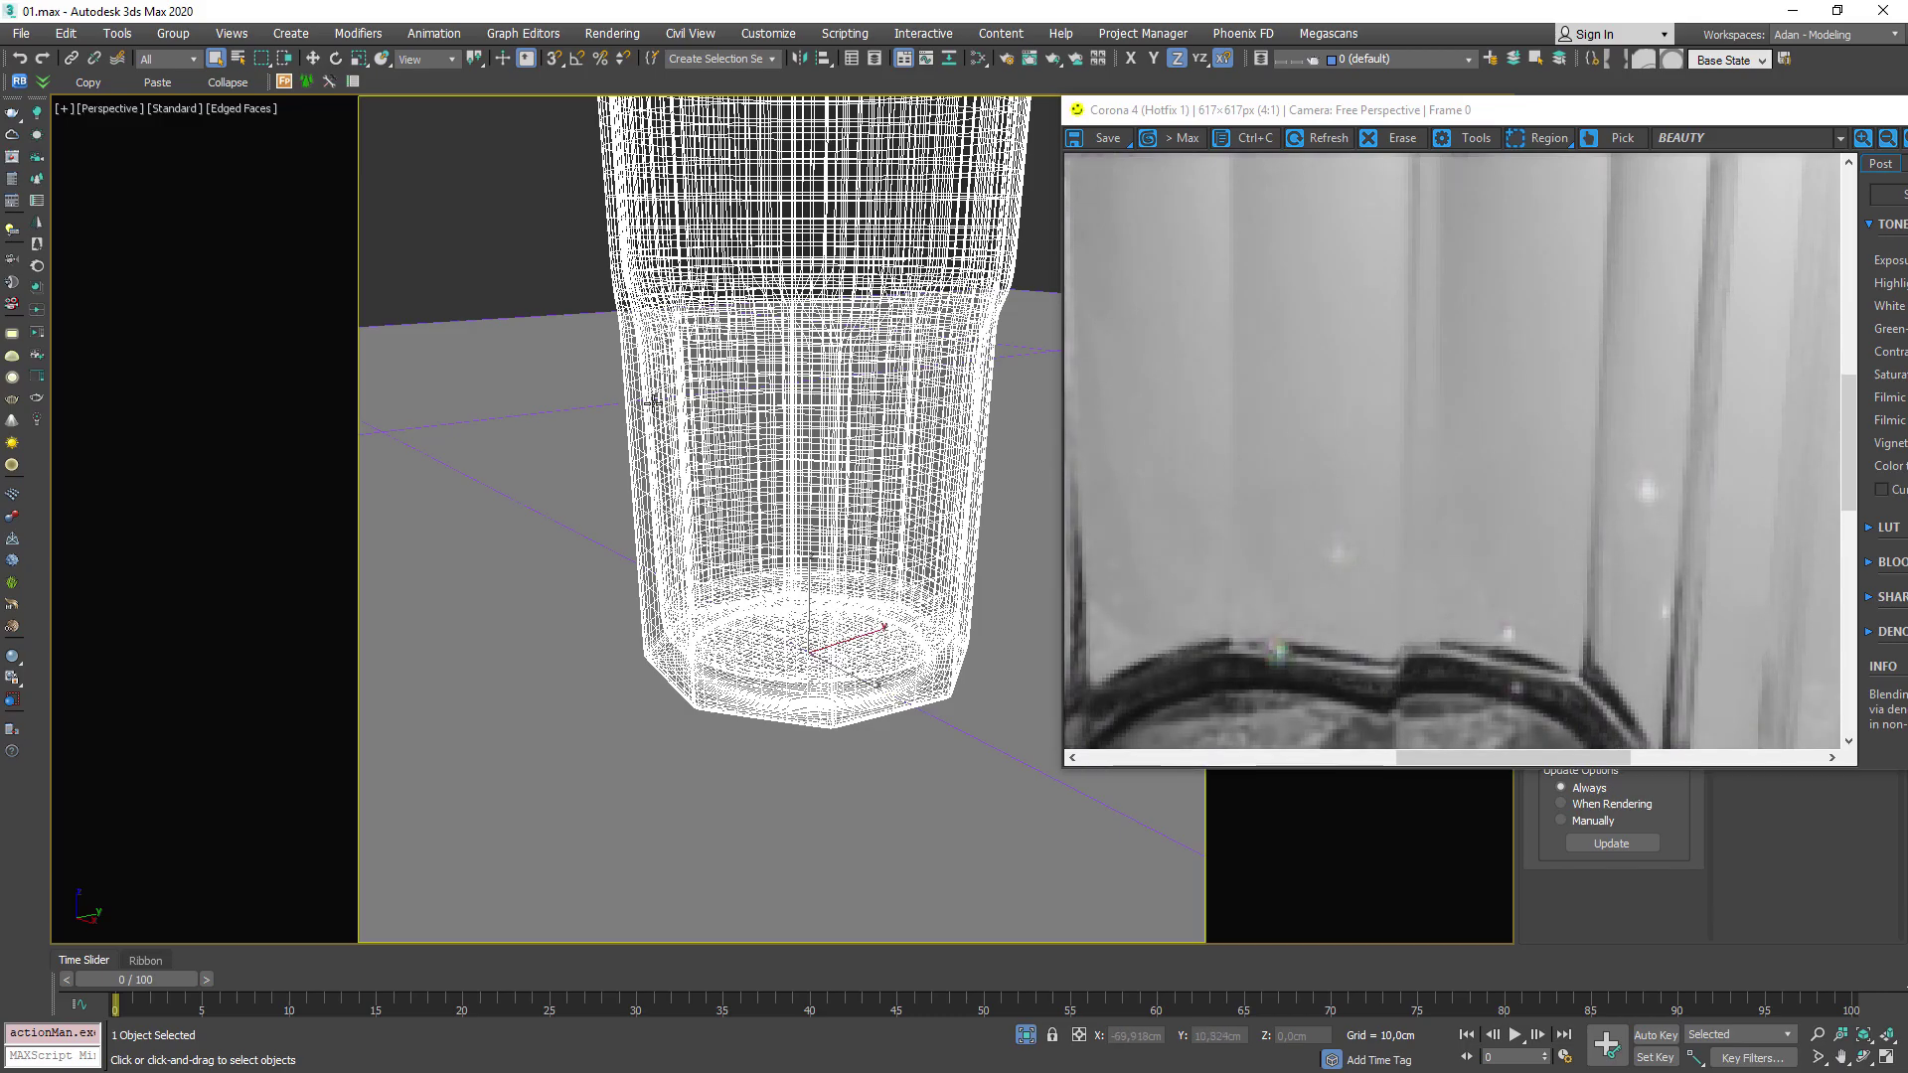
{"action": "middle_click_drag", "start_coordinate": [657, 417], "coordinate": [945, 477]}
{"action": "scroll", "coordinate": [778, 487], "scroll_direction": "down", "scroll_amount": 3}
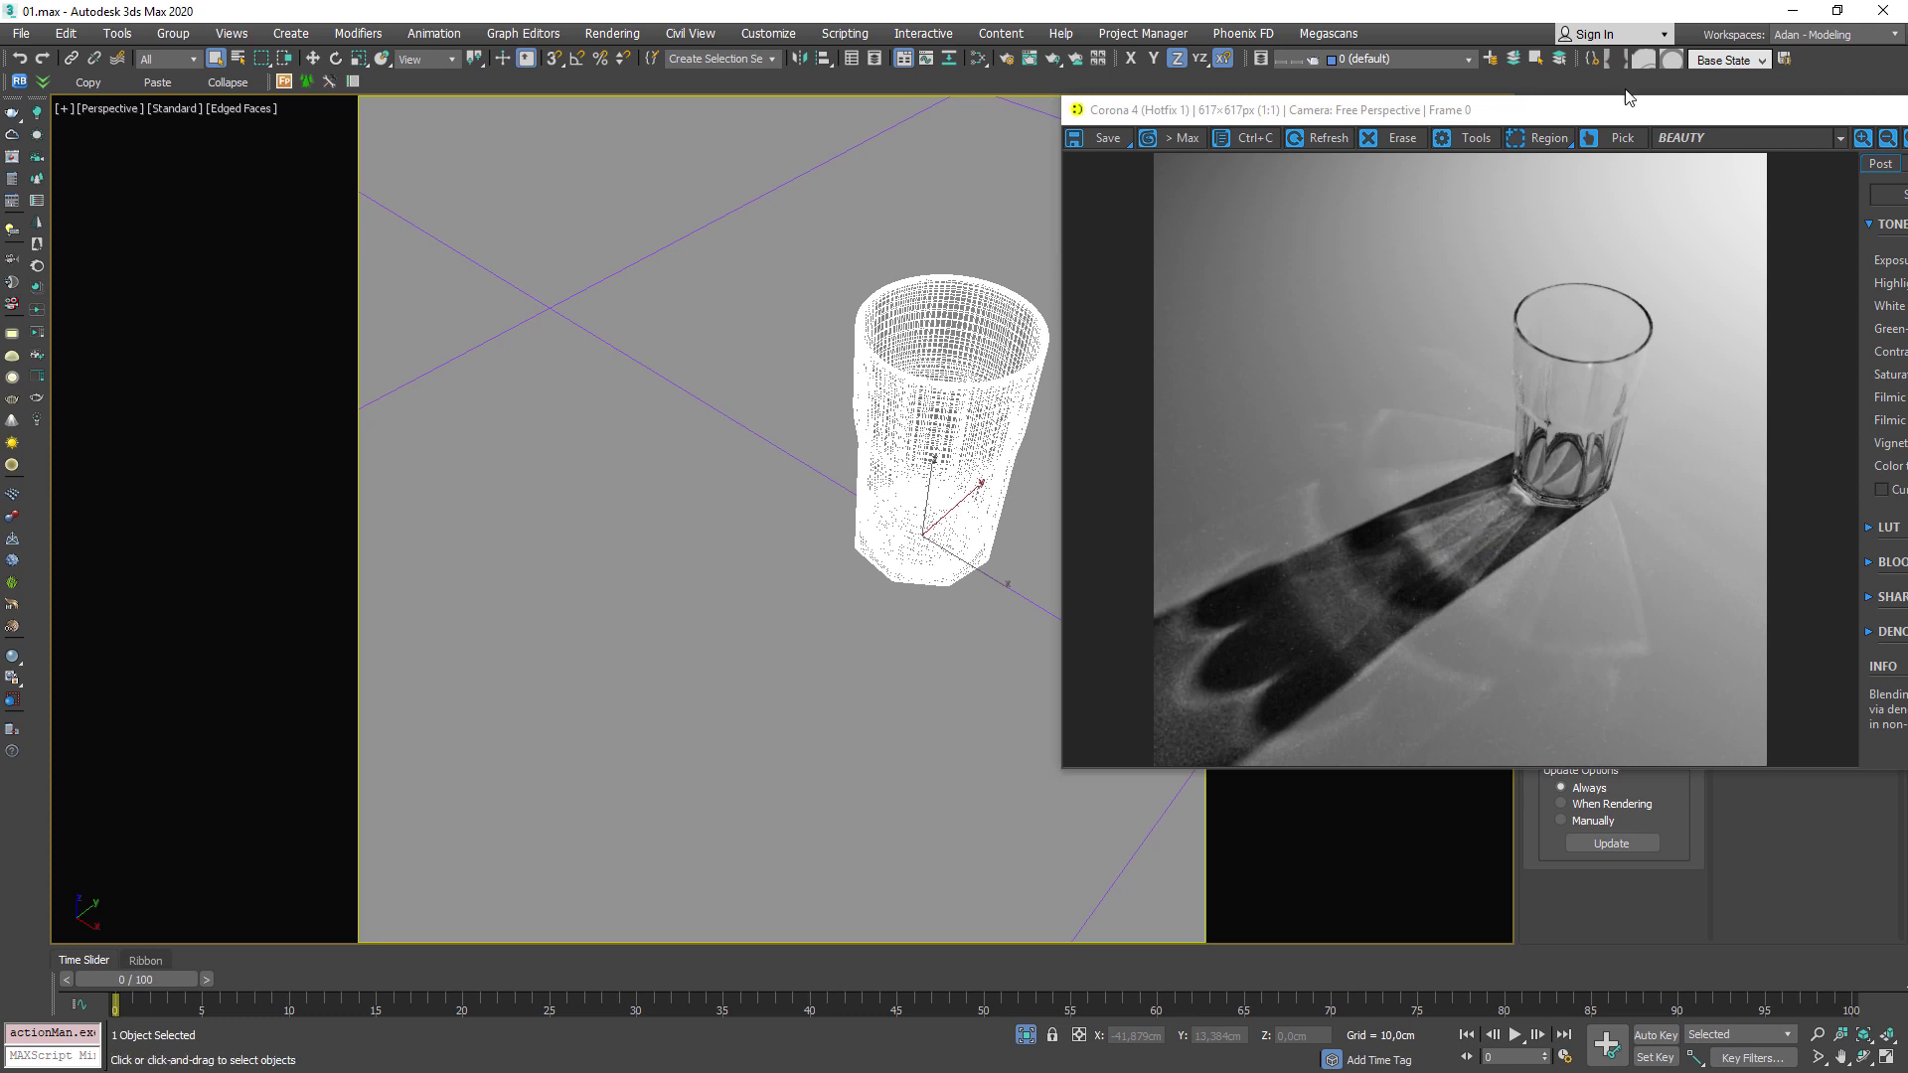
Move the render window clear of the modifier settings and consult the board of real-life caustics reference images.
{"action": "left_click_drag", "start_coordinate": [1642, 111], "coordinate": [647, 152]}
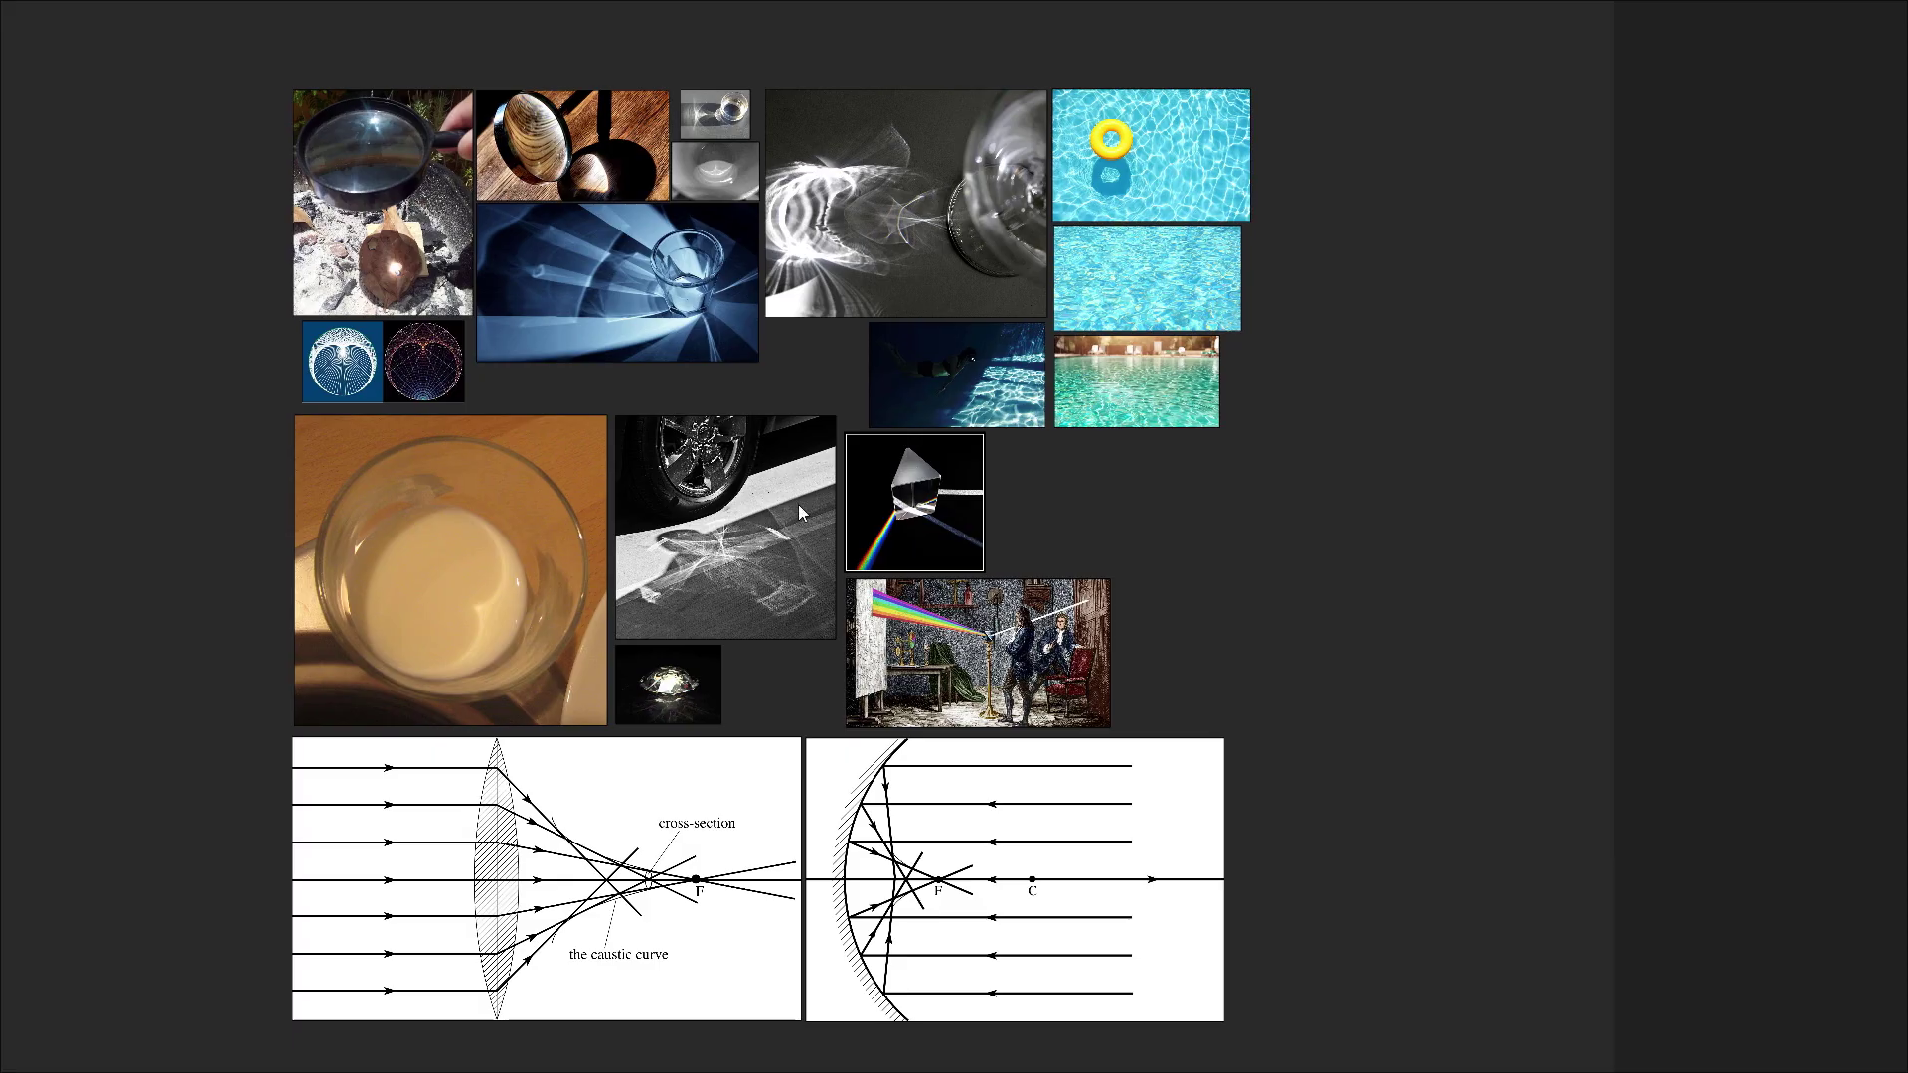
{"action": "scroll", "coordinate": [930, 314], "scroll_direction": "up", "scroll_amount": 5}
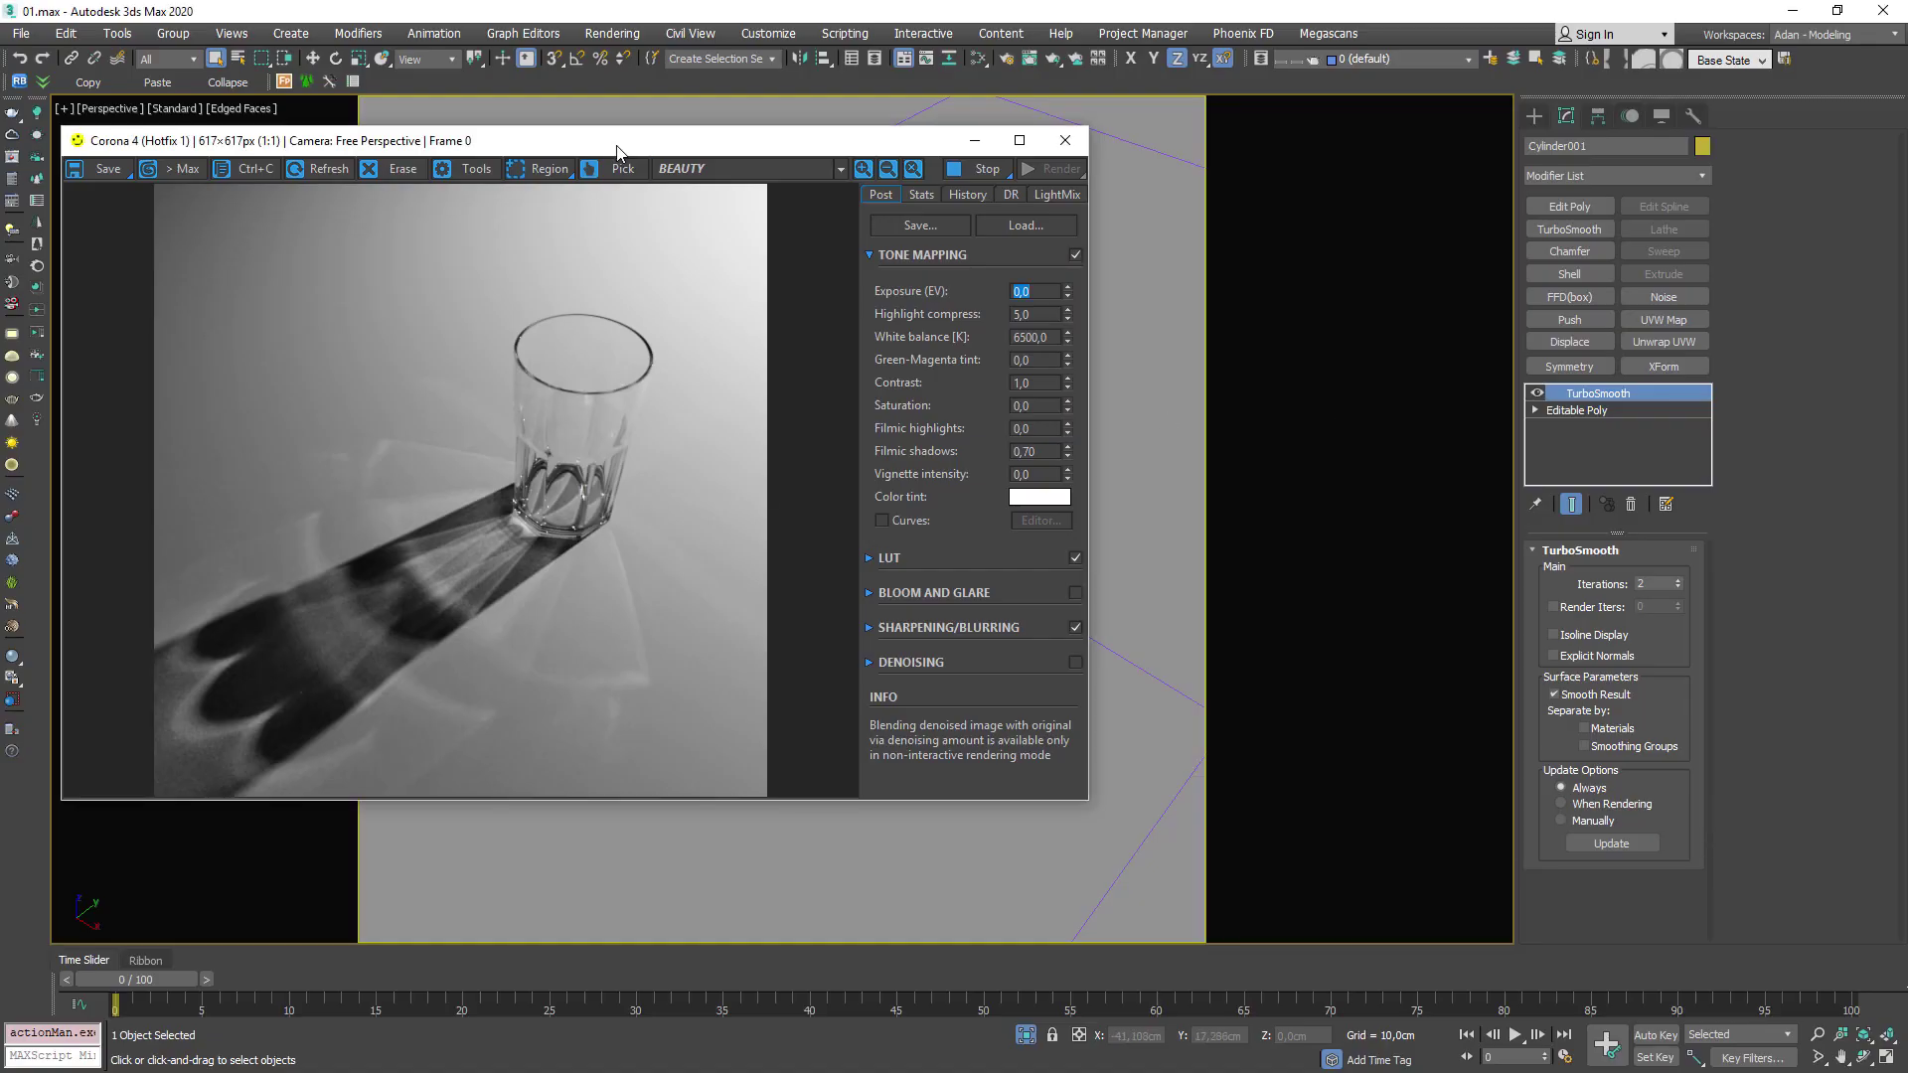
{"action": "left_click_drag", "start_coordinate": [616, 147], "coordinate": [968, 117]}
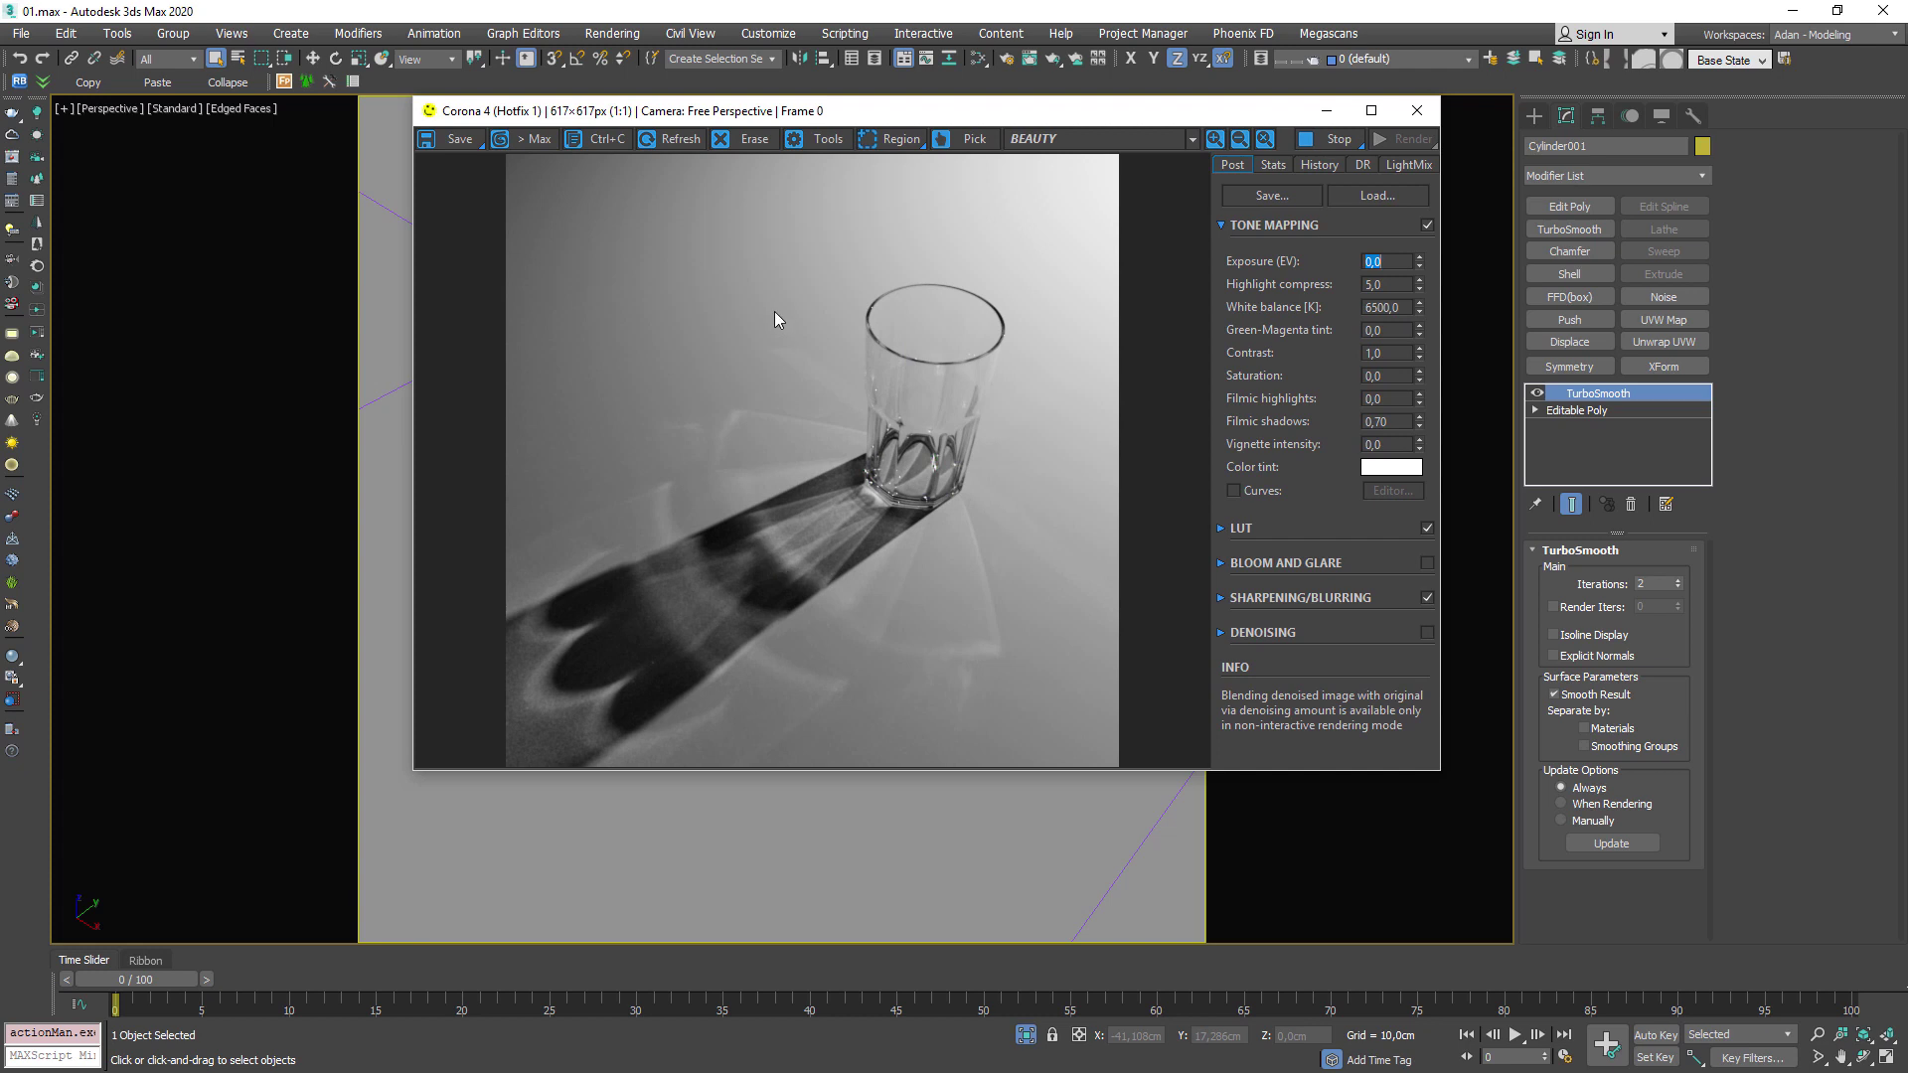
{"action": "left_click_drag", "start_coordinate": [863, 121], "coordinate": [691, 249]}
{"action": "left_click_drag", "start_coordinate": [965, 239], "coordinate": [991, 484]}
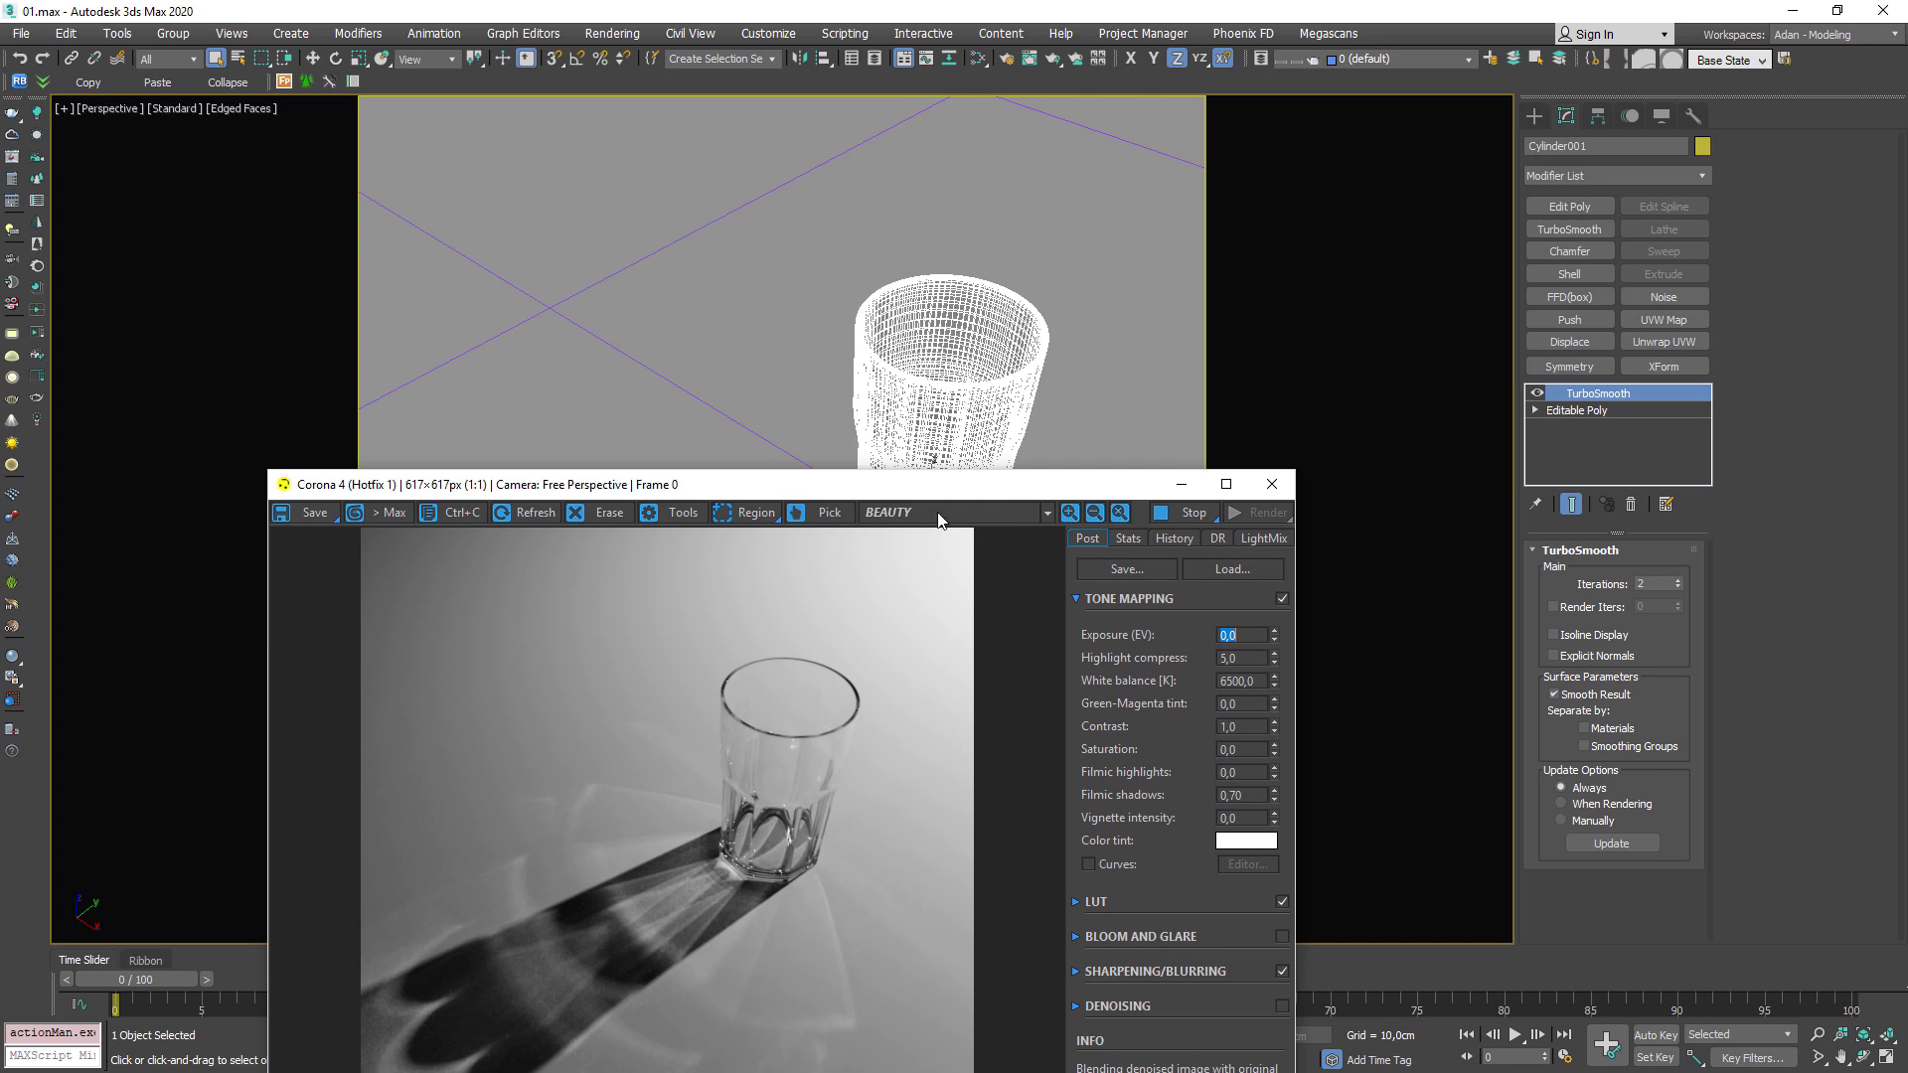
{"action": "left_click_drag", "start_coordinate": [929, 484], "coordinate": [882, 218]}
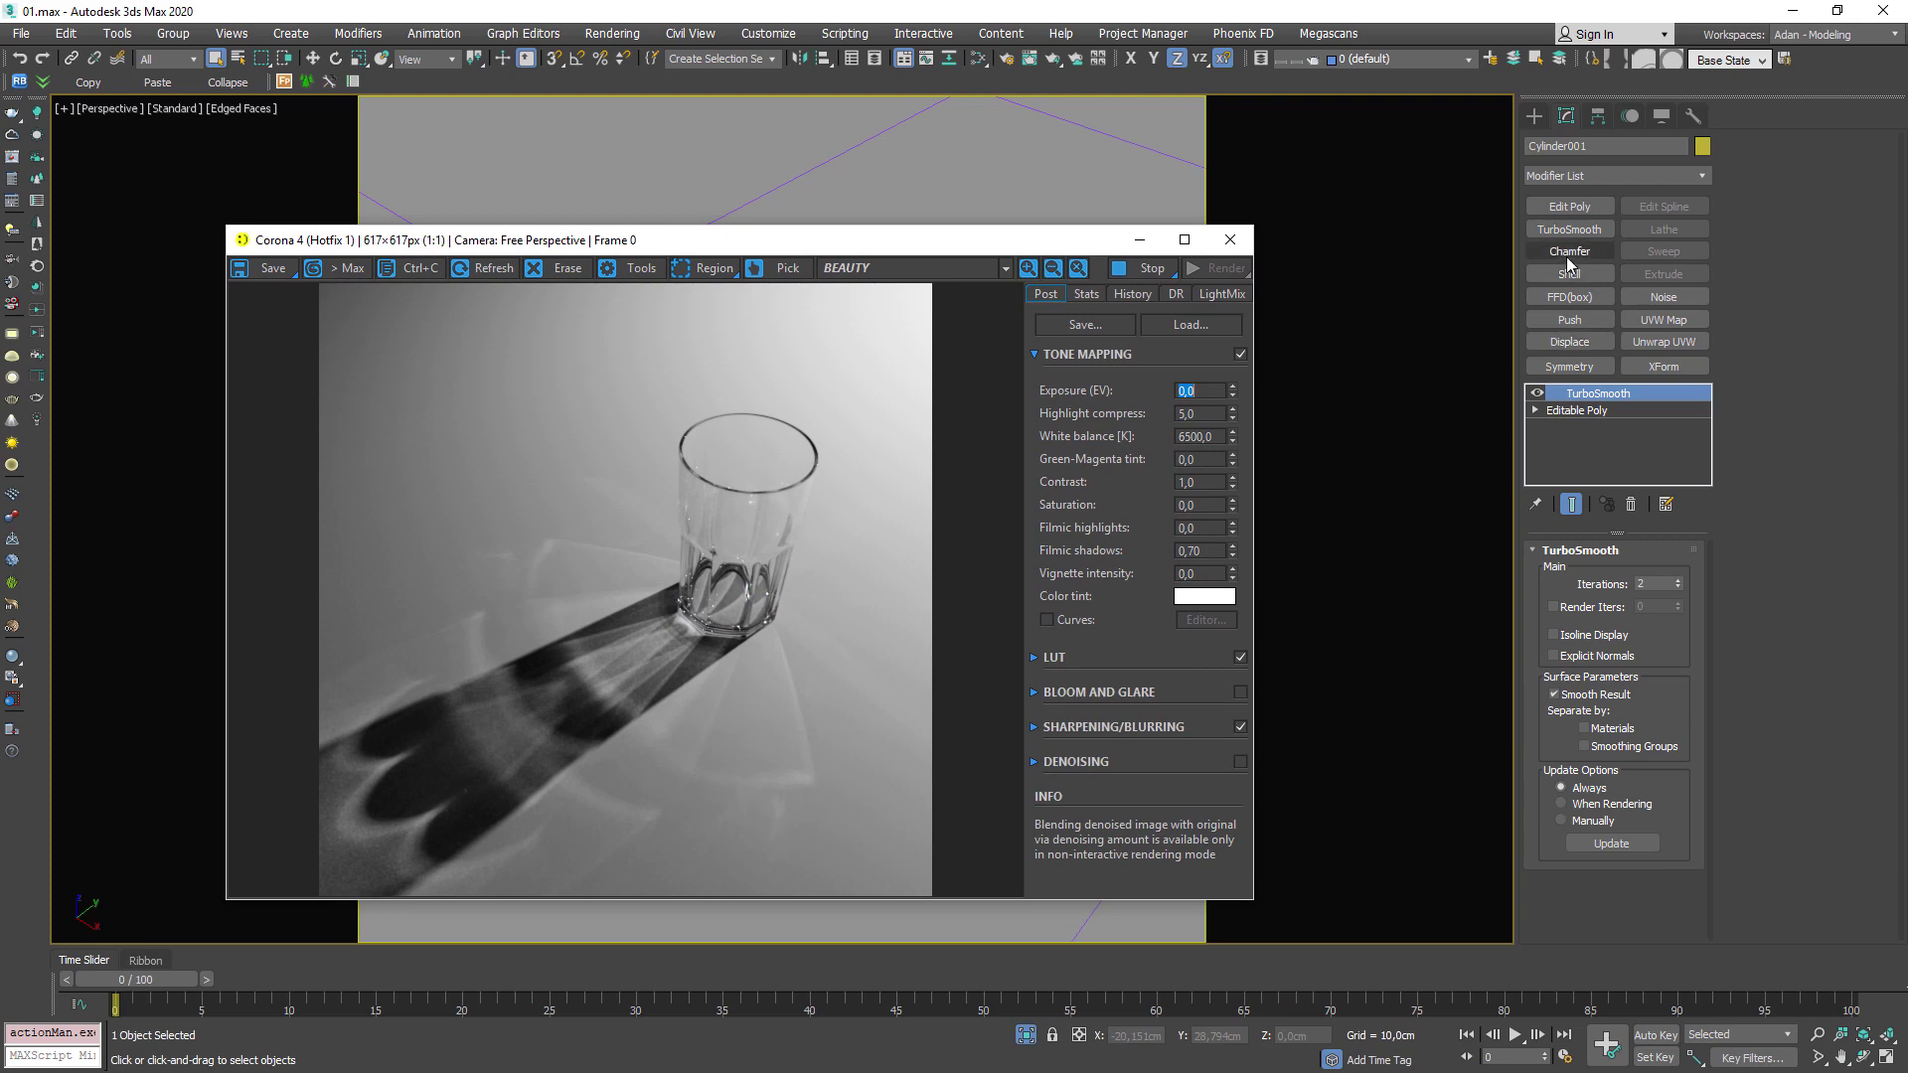
Add a Noise modifier to the drinking glass with a strength of 1 cm in X, Y and Z.
{"action": "left_click", "coordinate": [1650, 302]}
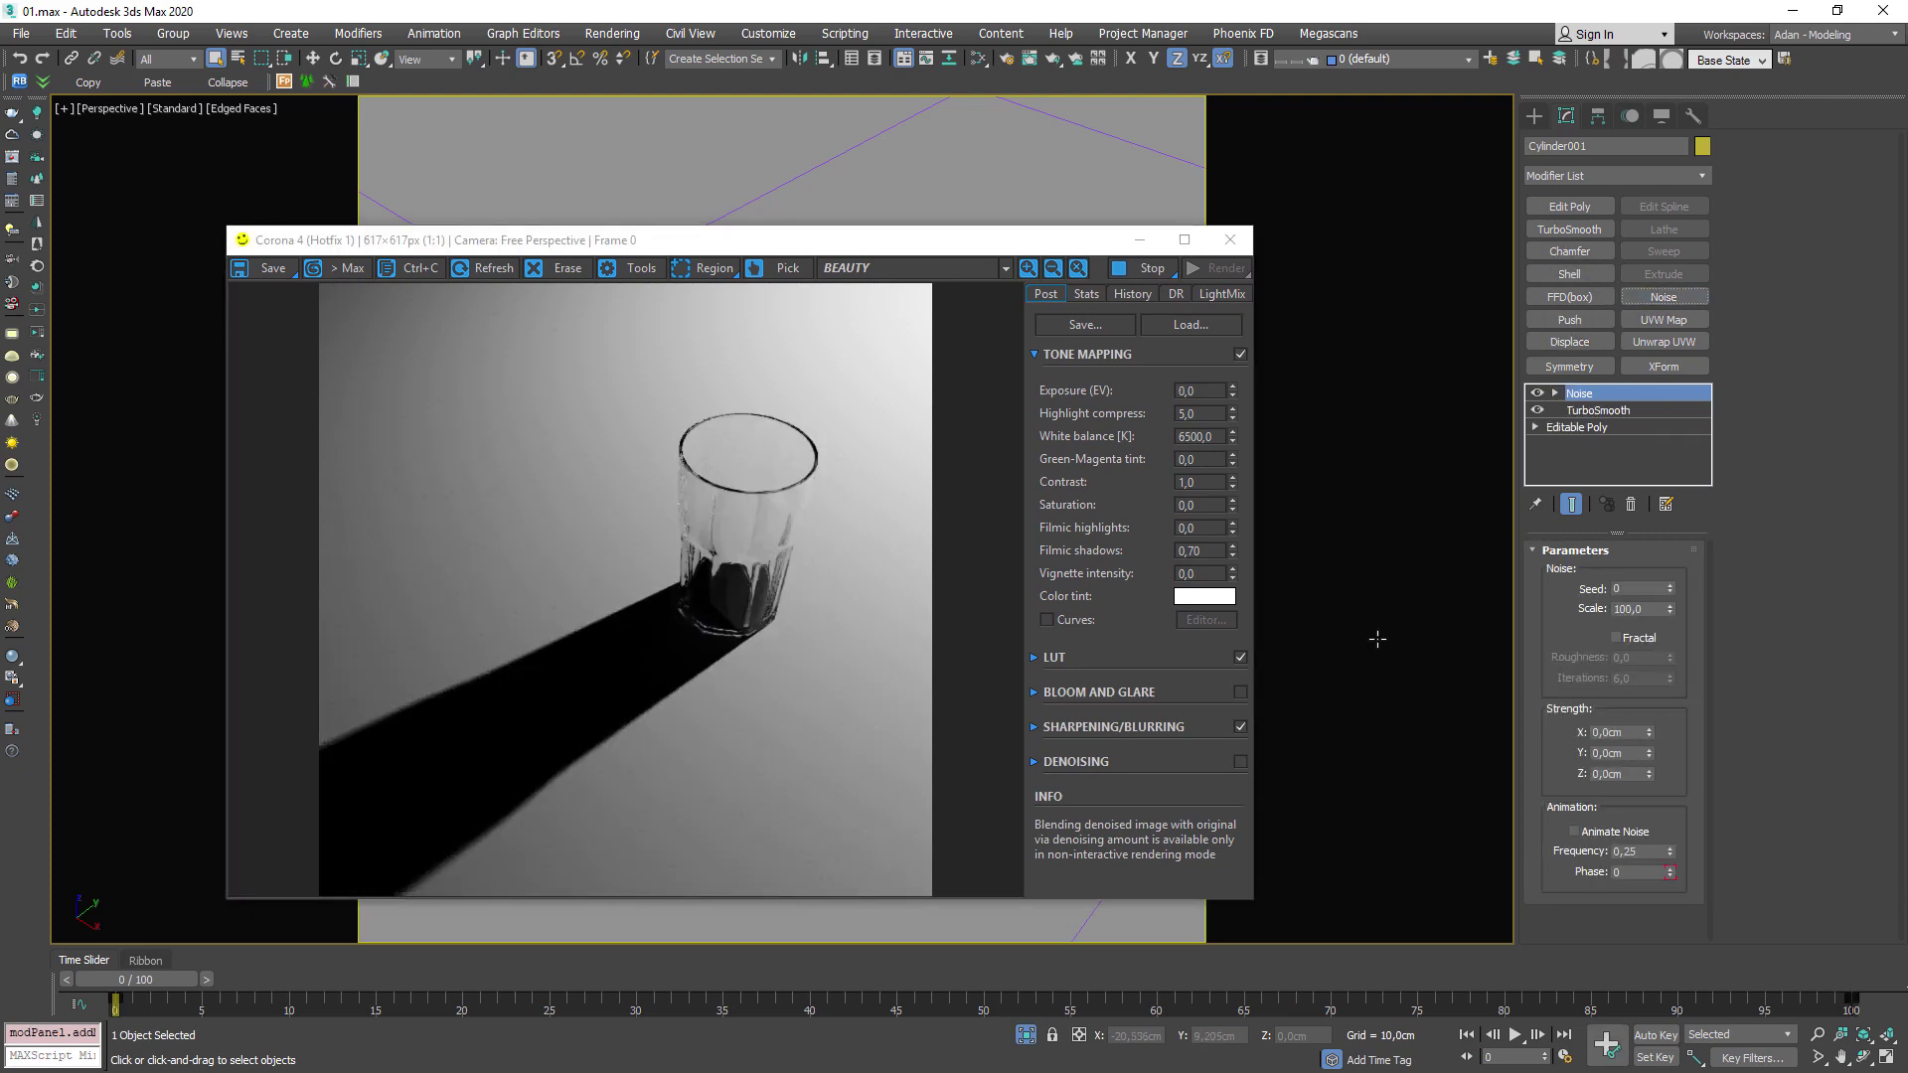
{"action": "left_click_drag", "start_coordinate": [1017, 240], "coordinate": [1051, 321]}
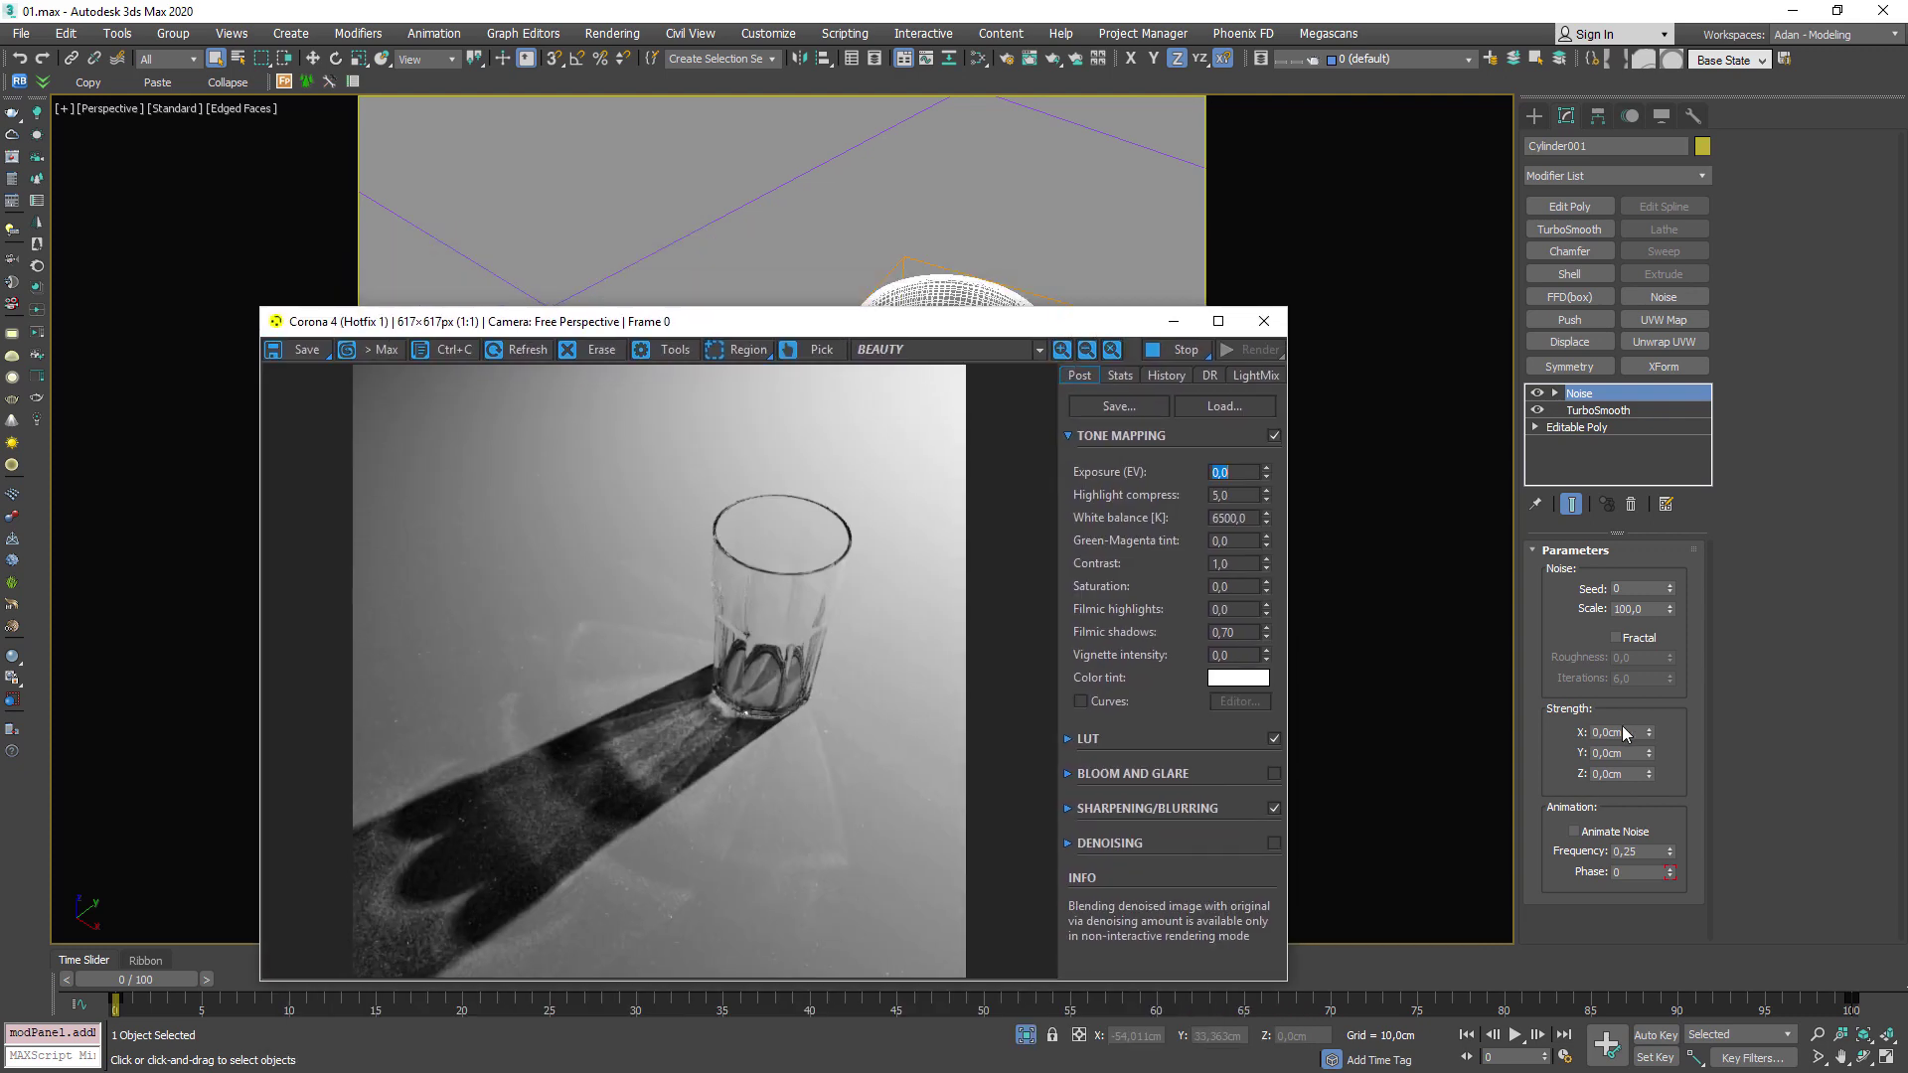
{"action": "left_click", "coordinate": [1597, 731]}
{"action": "key", "text": "Tab"}
{"action": "type", "text": "1"}
{"action": "key", "text": "Tab"}
{"action": "type", "text": "1"}
{"action": "key", "text": "Return"}
Make the glass's noise fractal with a scale of 20, and examine the resulting caustics up close.
{"action": "left_click", "coordinate": [1630, 639]}
{"action": "left_click", "coordinate": [1638, 608]}
{"action": "type", "text": "20"}
{"action": "key", "text": "Return"}
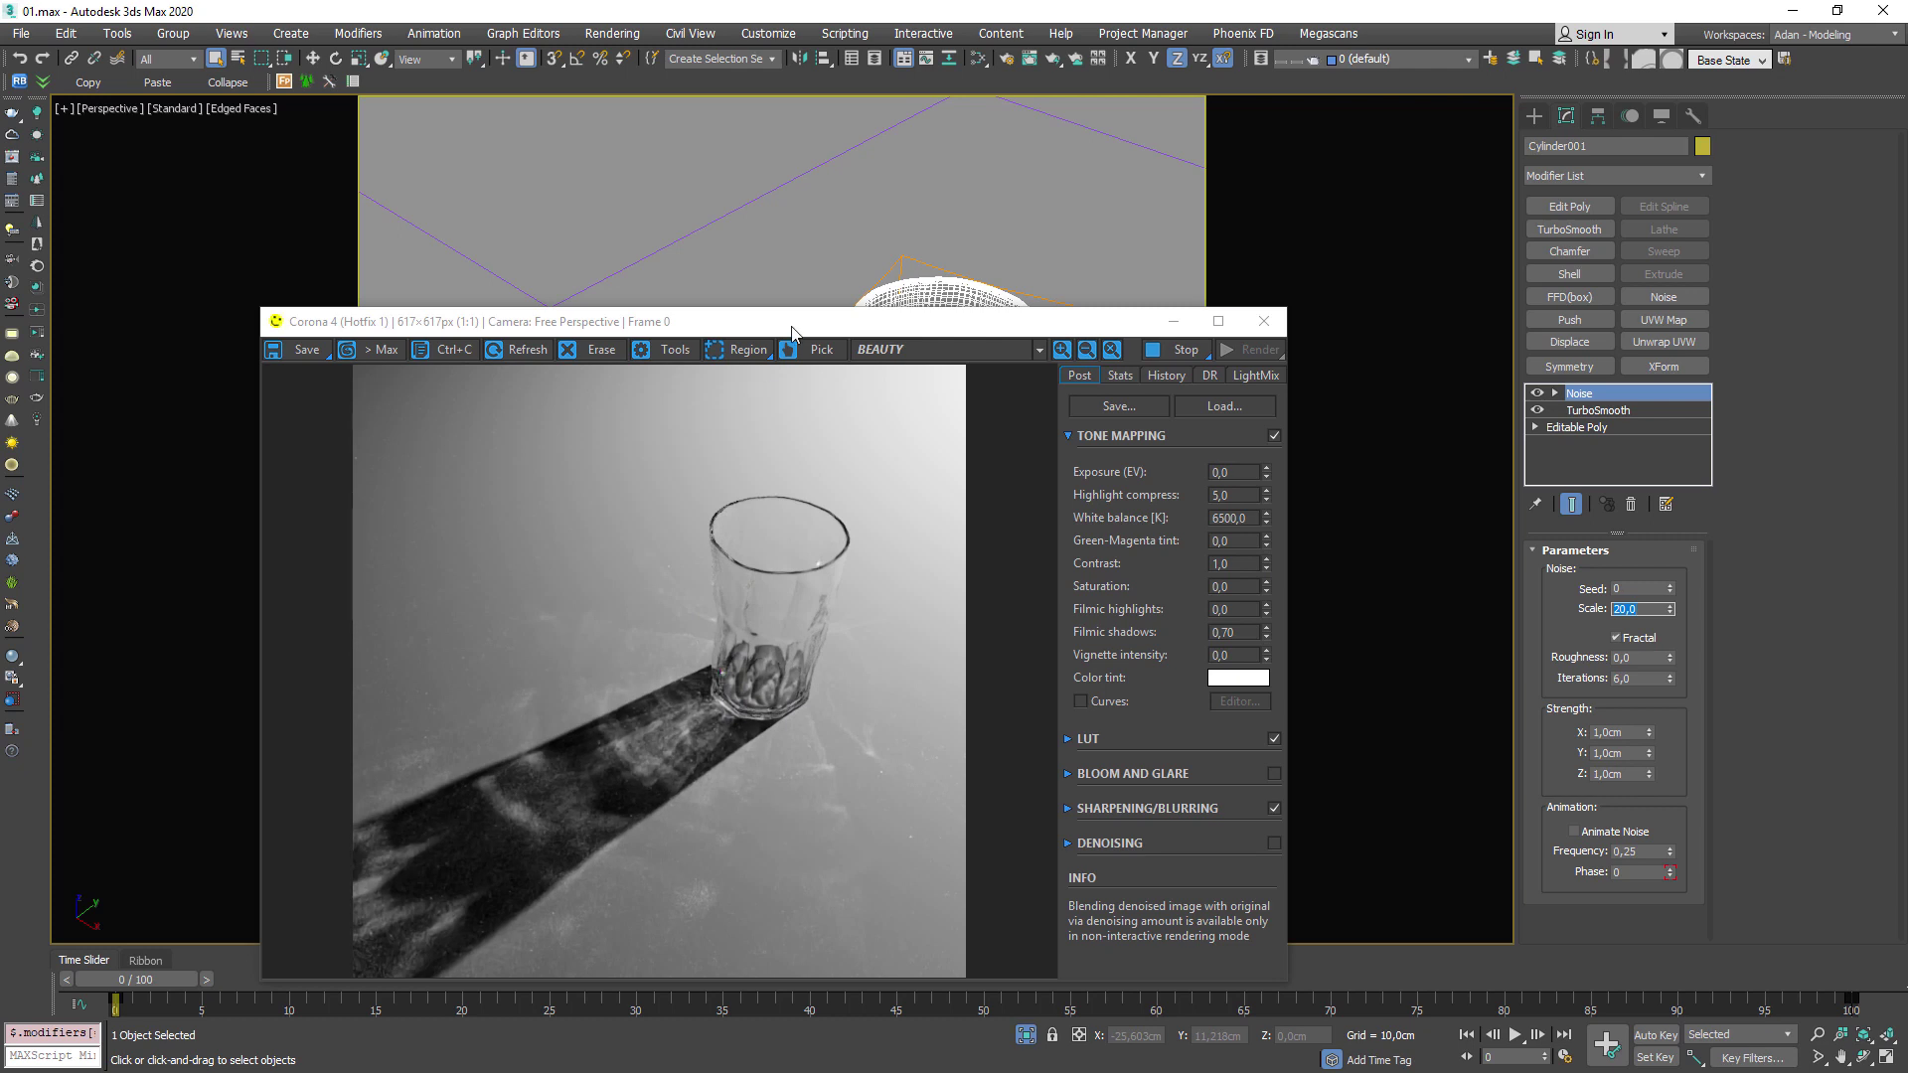
{"action": "left_click_drag", "start_coordinate": [792, 331], "coordinate": [961, 149]}
{"action": "scroll", "coordinate": [845, 572], "scroll_direction": "up", "scroll_amount": 2}
{"action": "scroll", "coordinate": [920, 555], "scroll_direction": "down", "scroll_amount": 2}
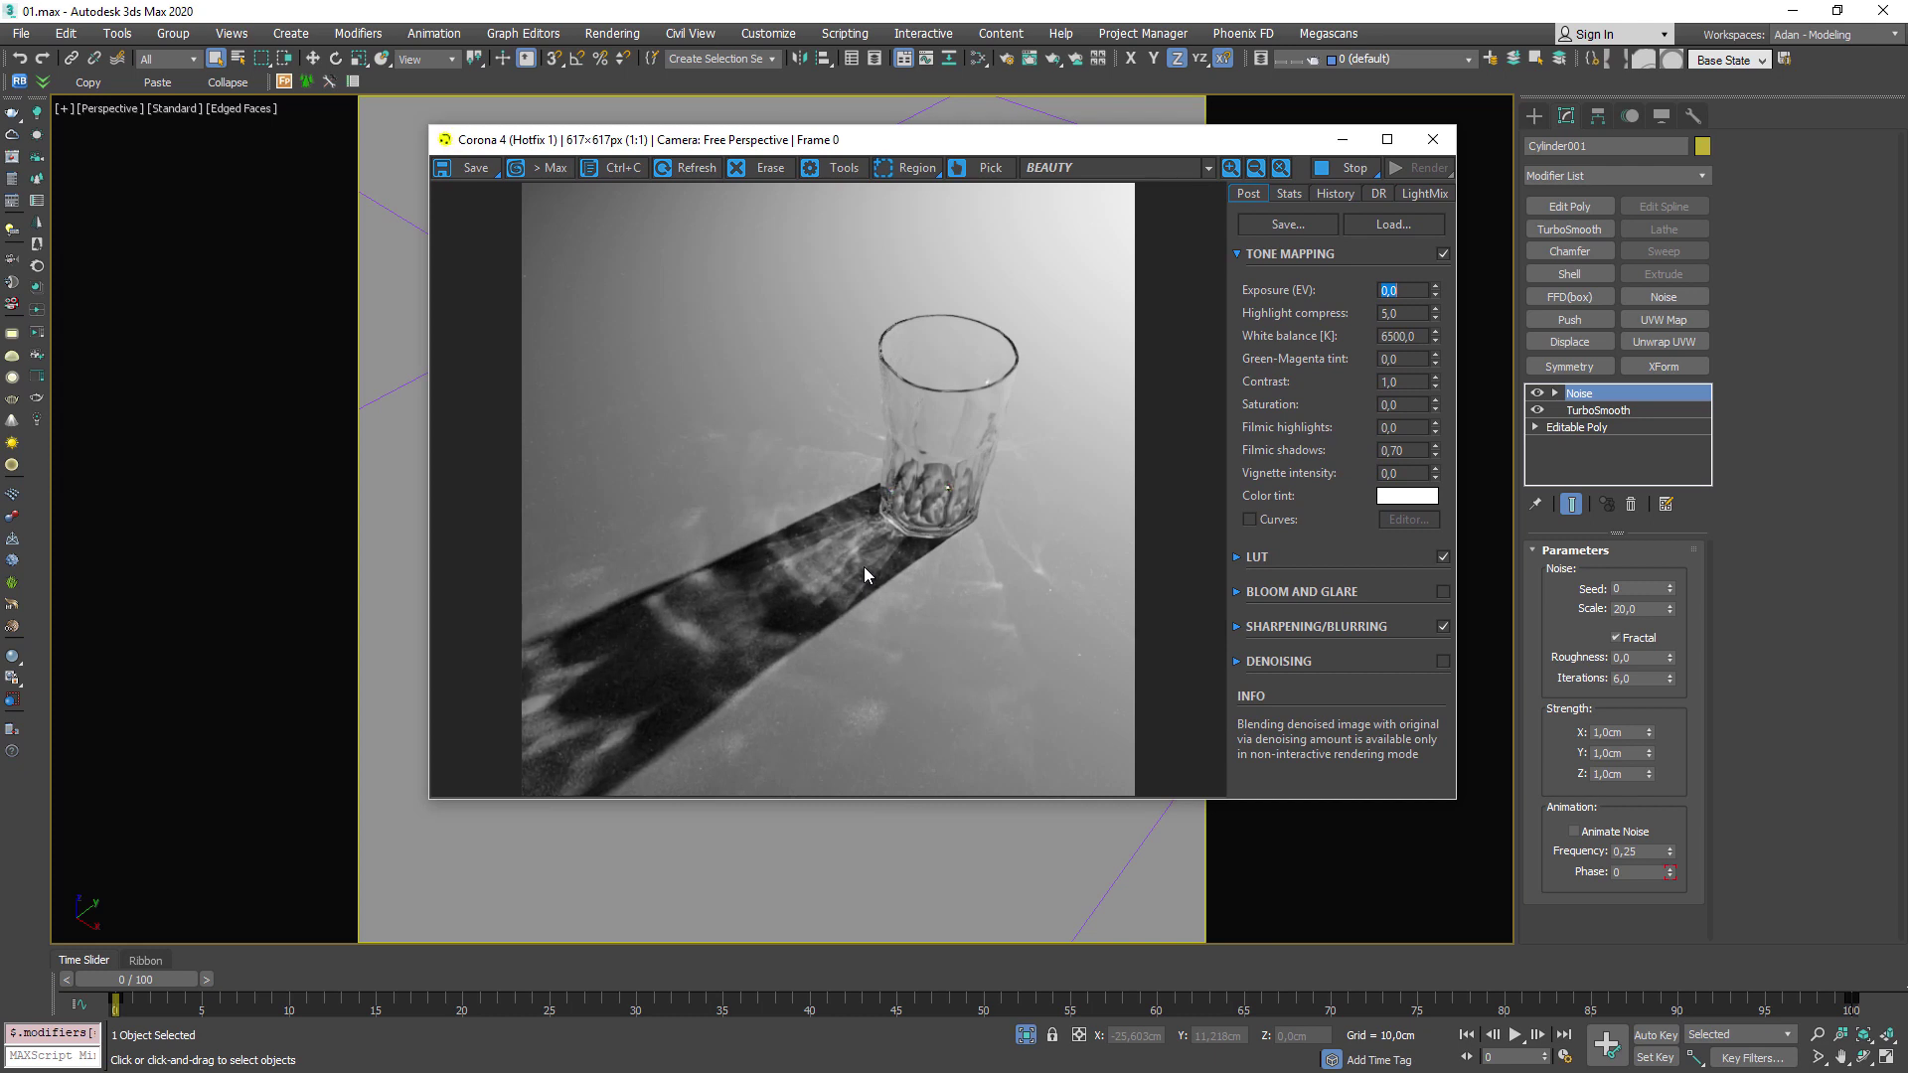
{"action": "scroll", "coordinate": [864, 552], "scroll_direction": "up", "scroll_amount": 1}
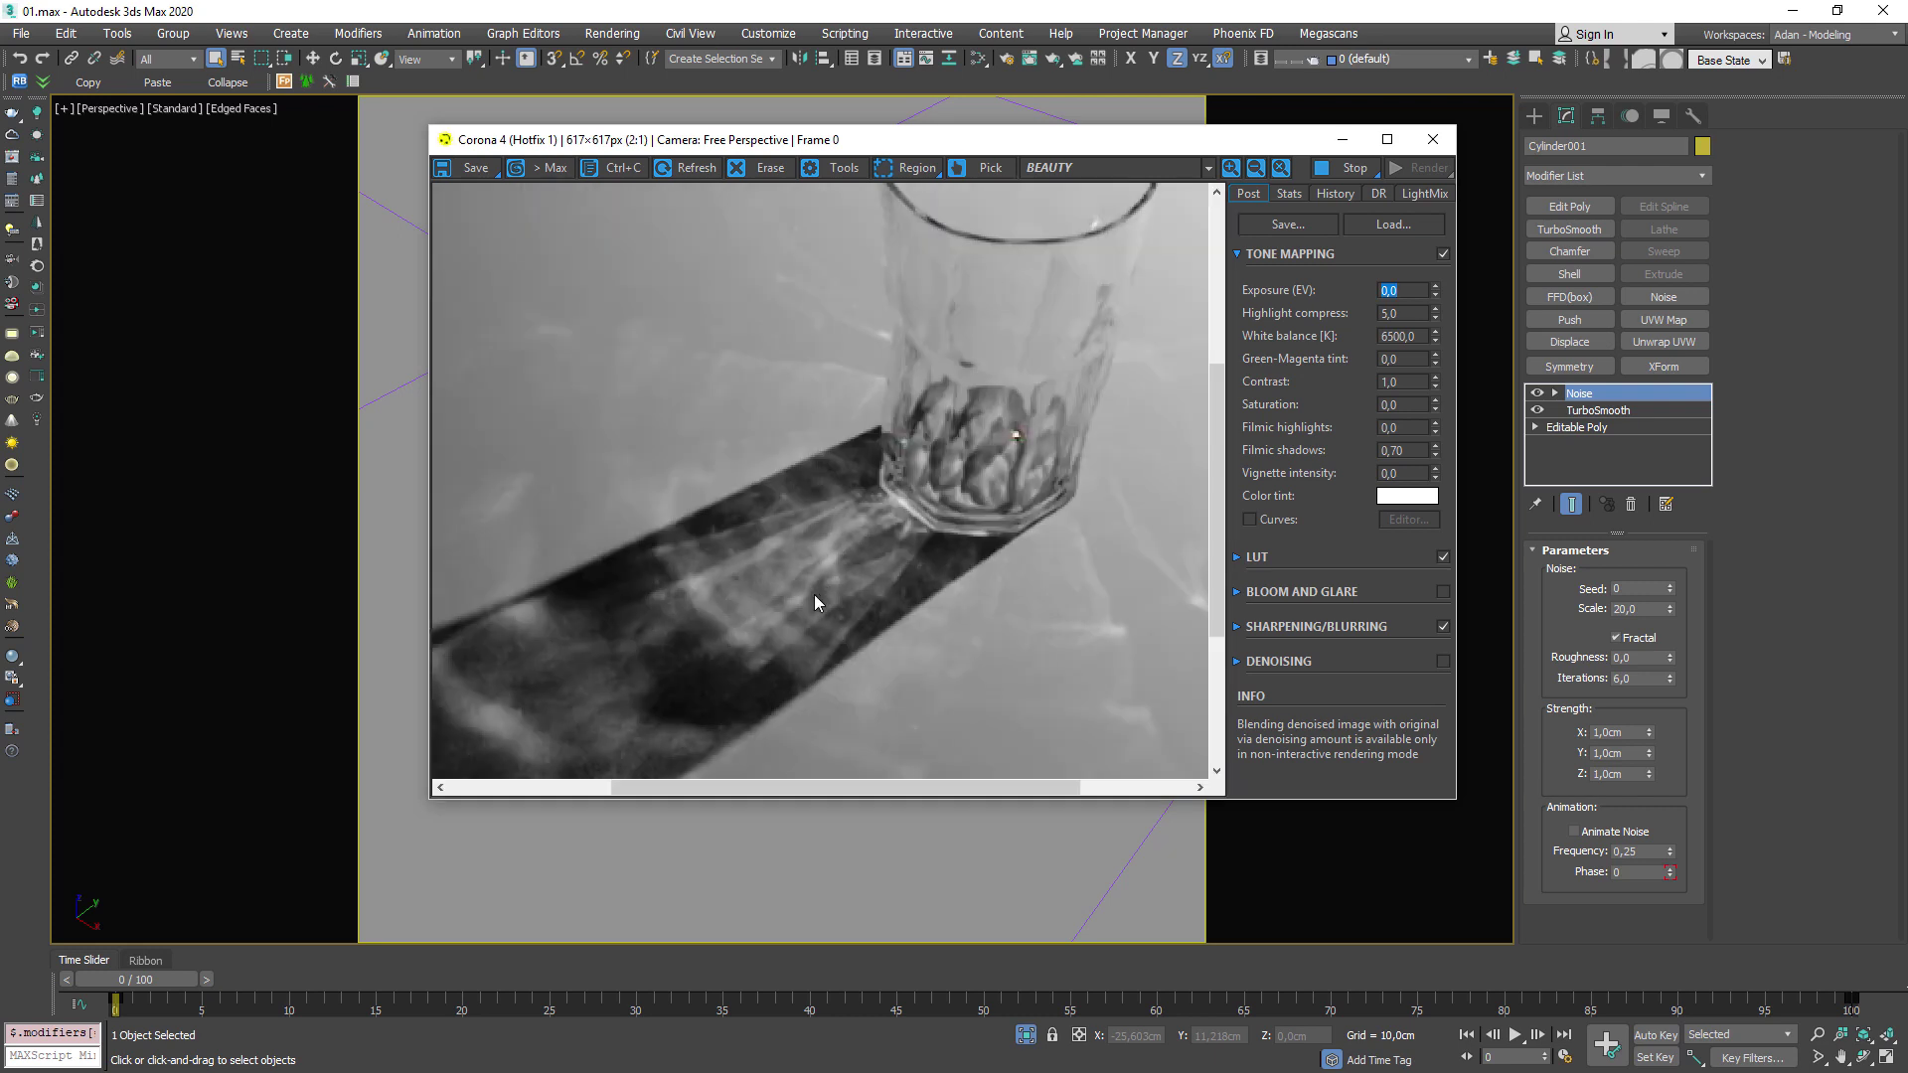
Examine the caustics inside the noisy glass's shadow in the render, both up close and at full frame.
{"action": "scroll", "coordinate": [837, 626], "scroll_direction": "down", "scroll_amount": 1}
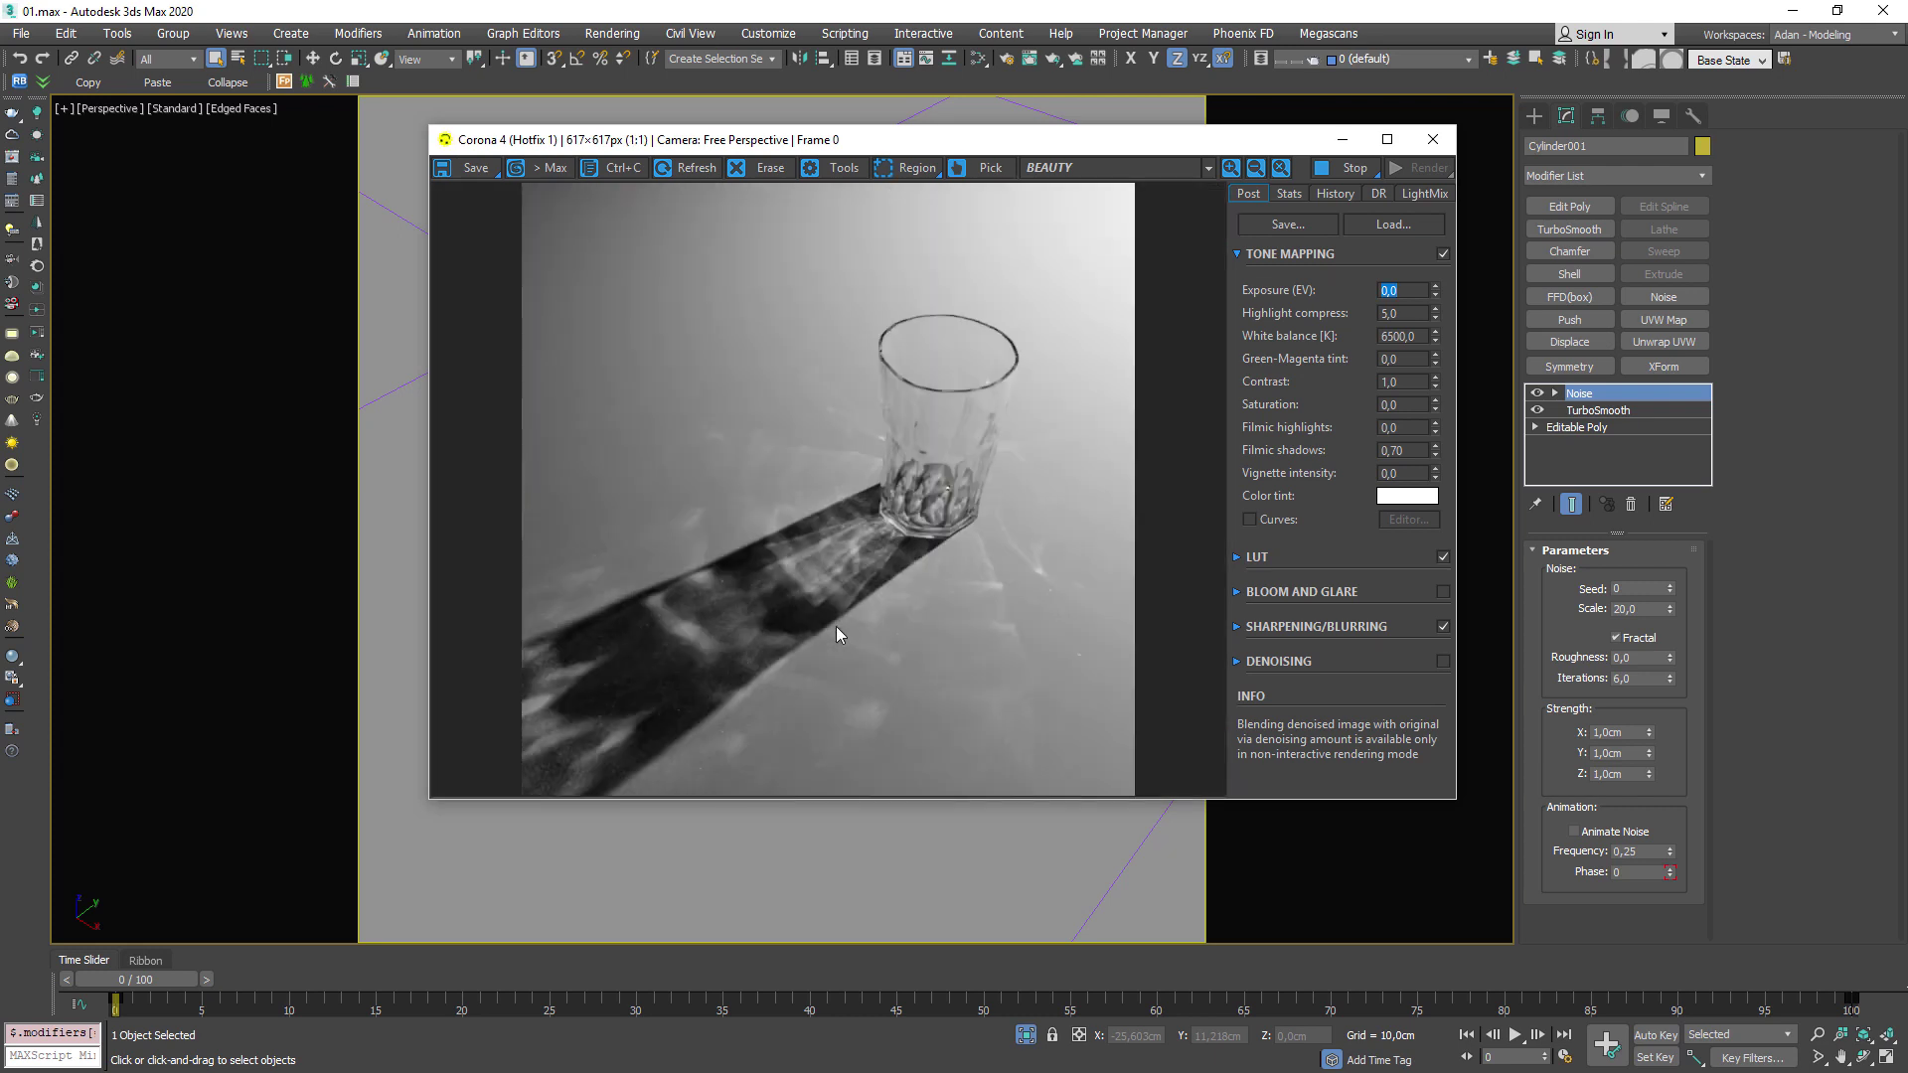
{"action": "scroll", "coordinate": [932, 579], "scroll_direction": "up", "scroll_amount": 1}
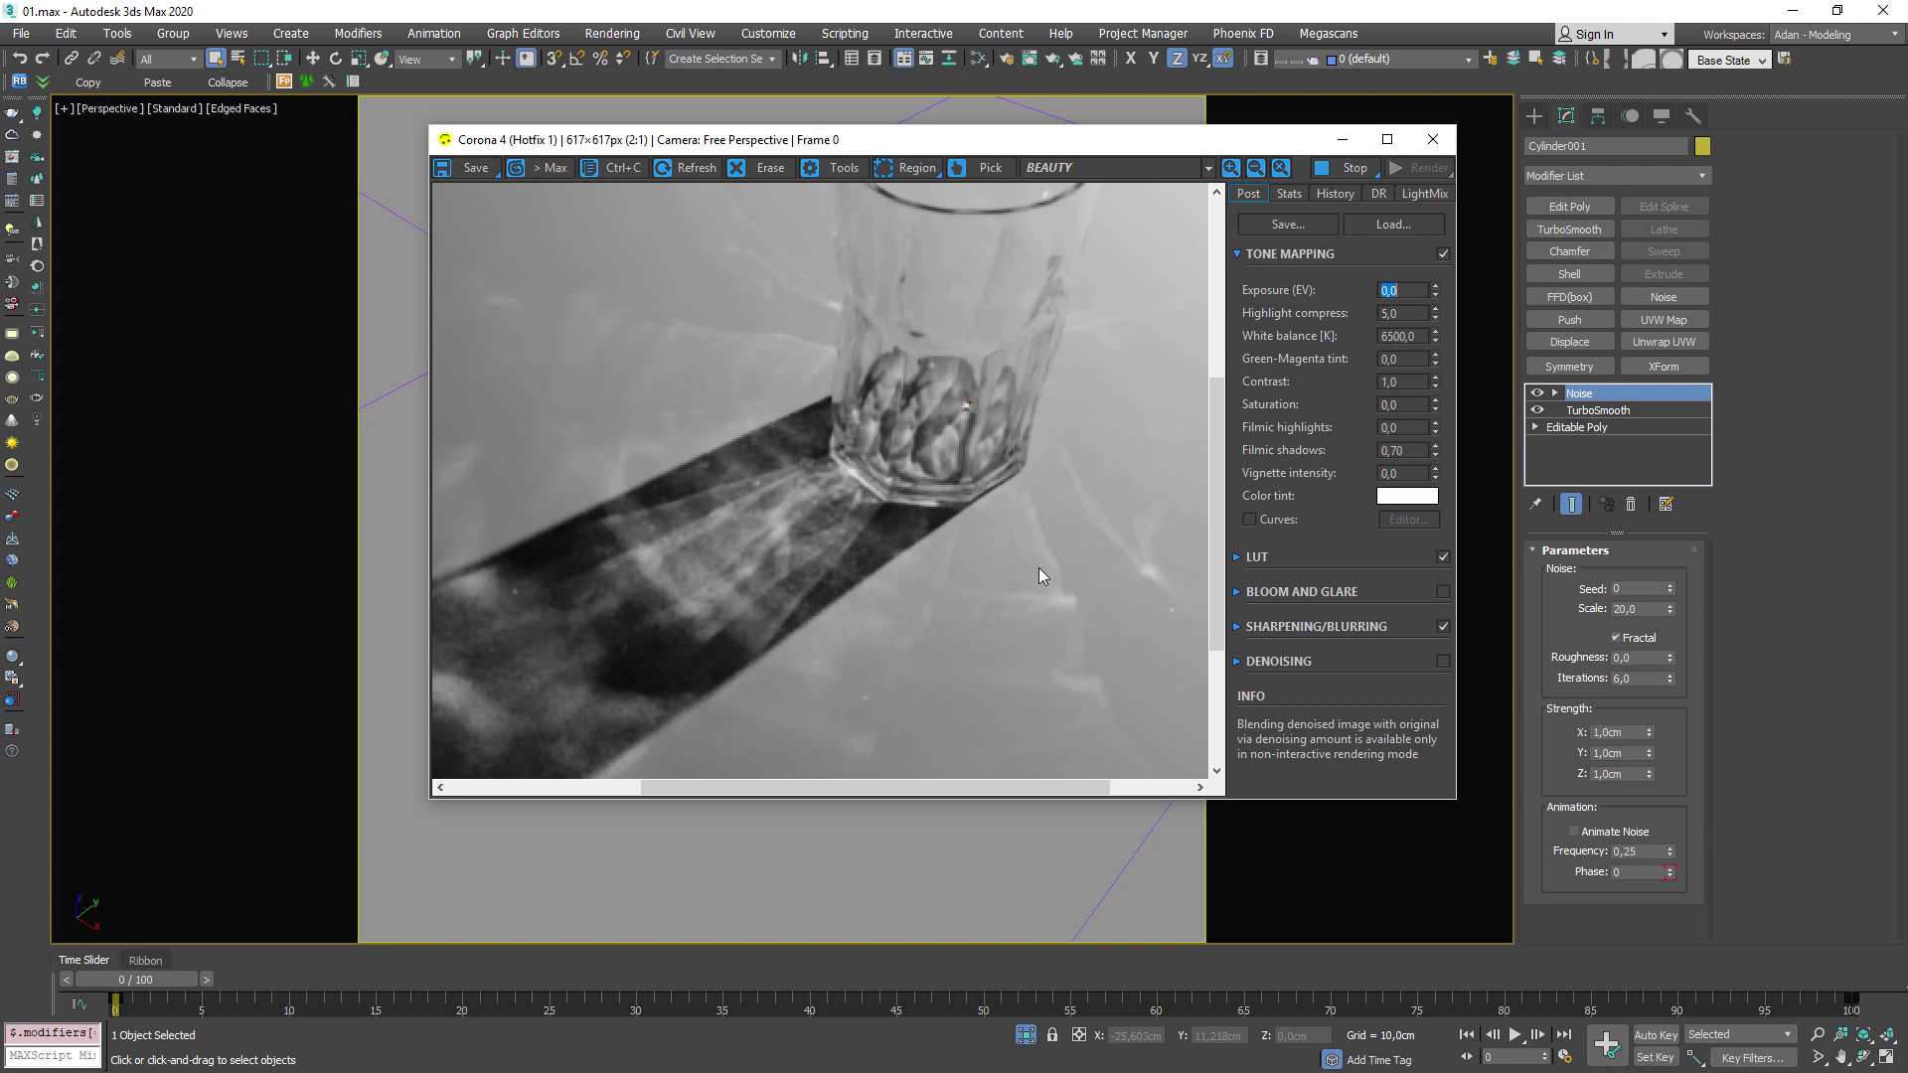
{"action": "scroll", "coordinate": [873, 621], "scroll_direction": "down", "scroll_amount": 1}
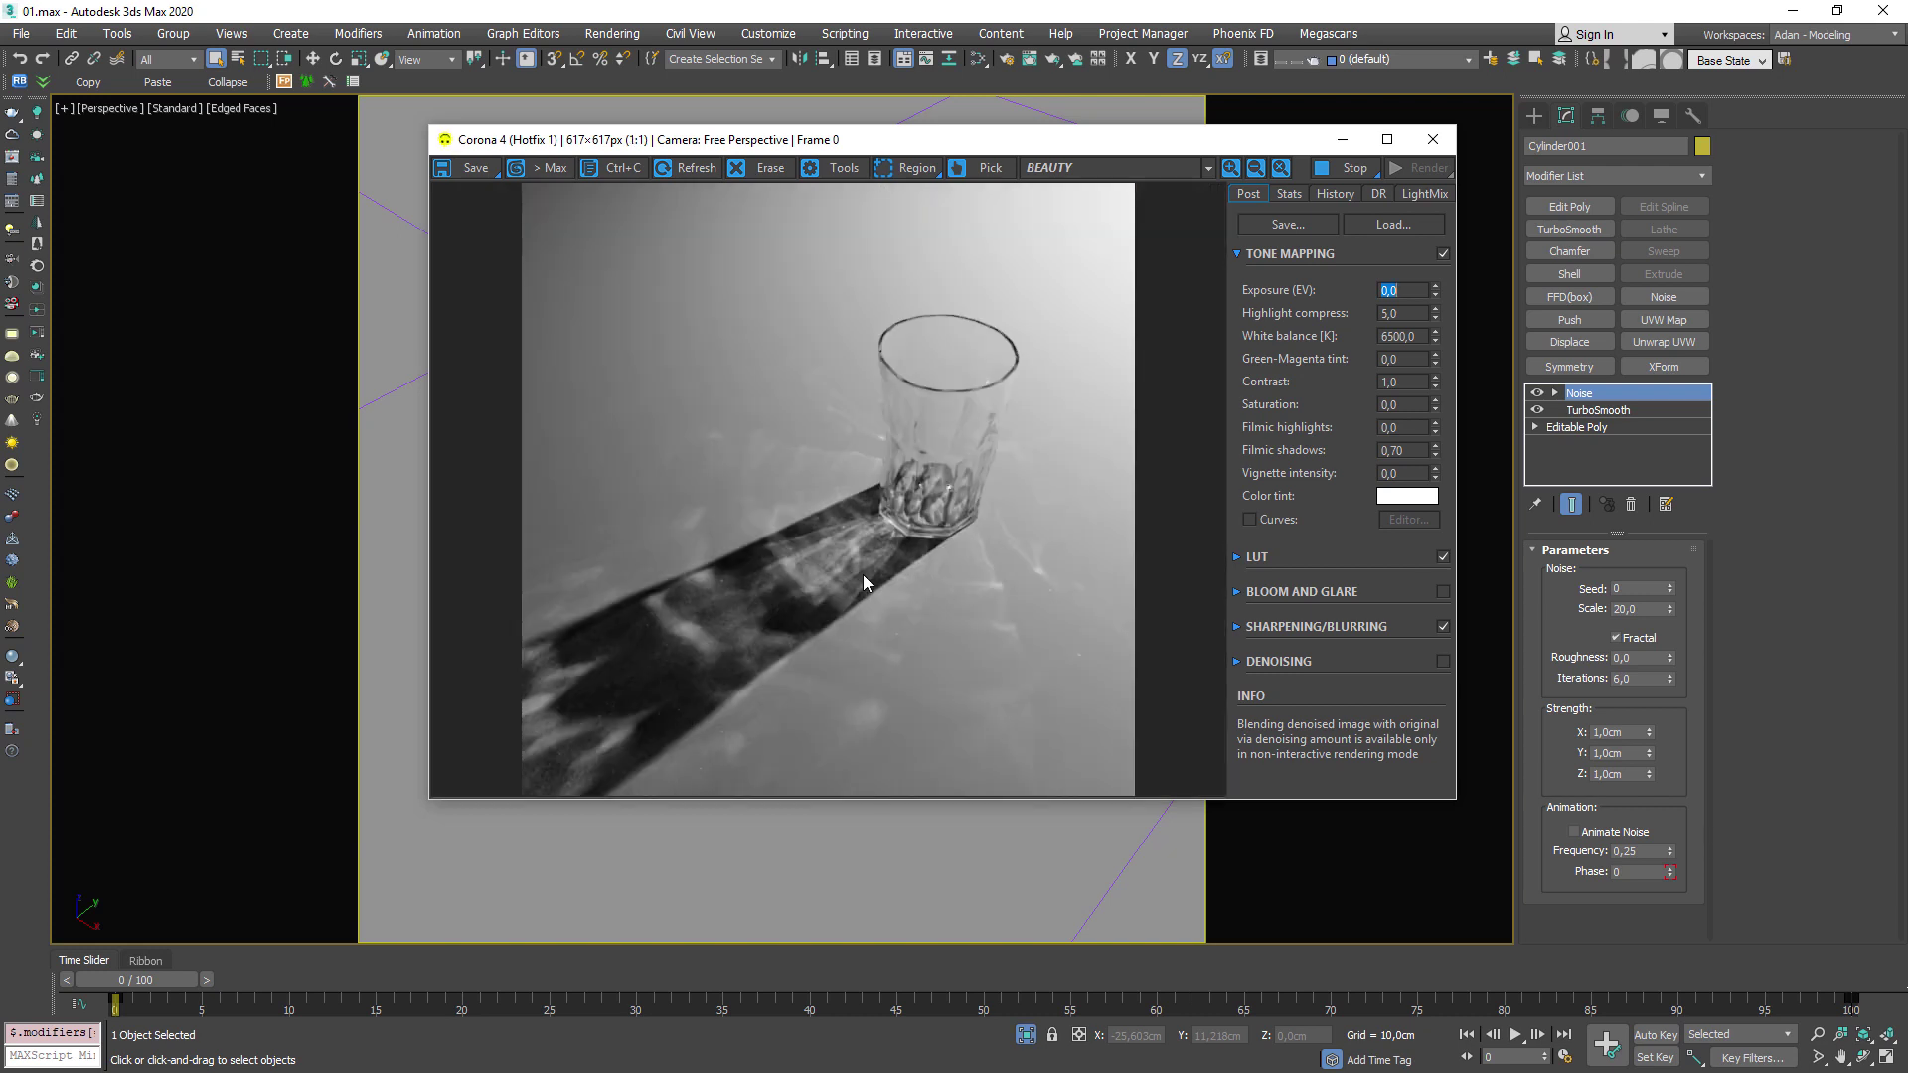
{"action": "left_click_drag", "start_coordinate": [886, 138], "coordinate": [1030, 205]}
{"action": "scroll", "coordinate": [998, 609], "scroll_direction": "up", "scroll_amount": 1}
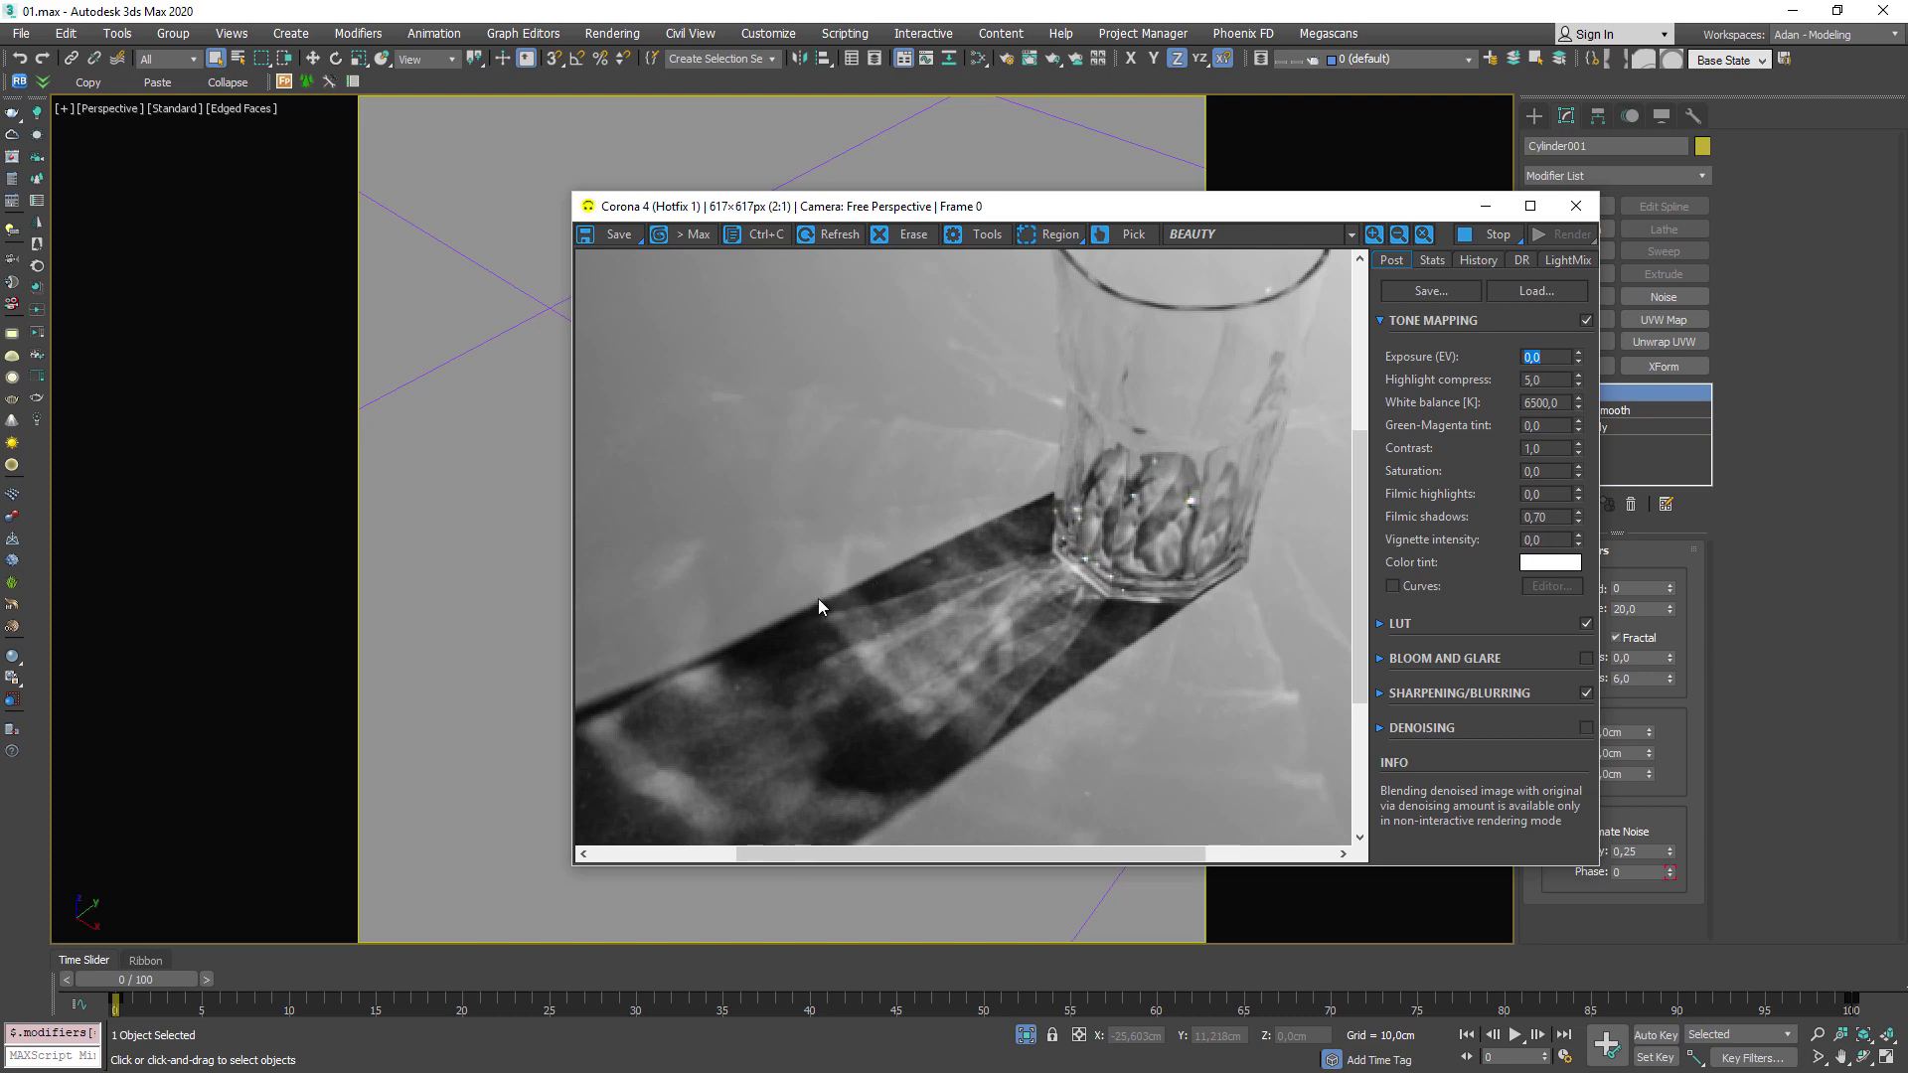
{"action": "scroll", "coordinate": [779, 636], "scroll_direction": "down", "scroll_amount": 1}
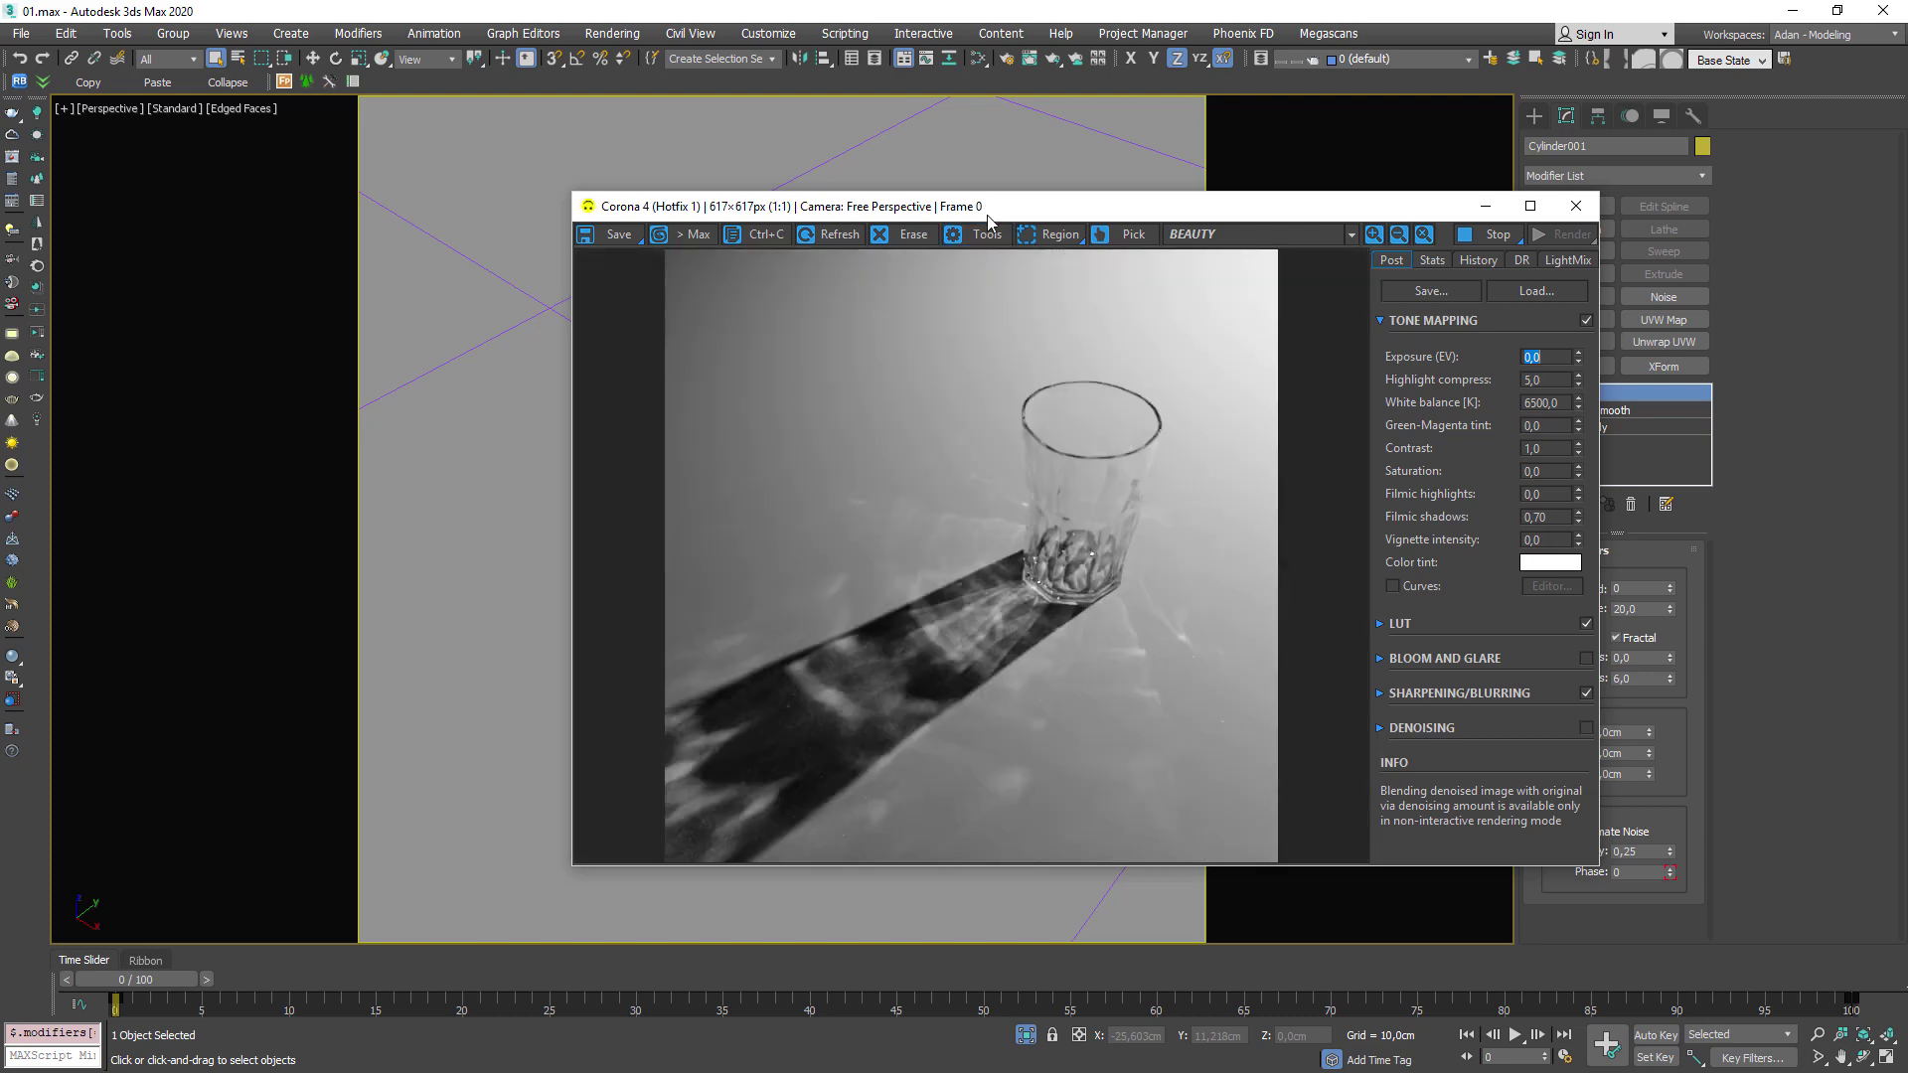
Move the Corona light close to the glass, to about X -27.6 cm and Y 17.5 cm, and inspect the caustics from above.
{"action": "left_click_drag", "start_coordinate": [983, 207], "coordinate": [1042, 623]}
{"action": "scroll", "coordinate": [784, 302], "scroll_direction": "down", "scroll_amount": 5}
{"action": "left_click", "coordinate": [1073, 117]}
{"action": "middle_click_drag", "start_coordinate": [1104, 256], "coordinate": [1039, 372], "text": "alt"}
{"action": "key", "text": "w"}
{"action": "left_click_drag", "start_coordinate": [1105, 183], "coordinate": [887, 276]}
{"action": "left_click_drag", "start_coordinate": [1046, 626], "coordinate": [1082, 374]}
{"action": "scroll", "coordinate": [1021, 569], "scroll_direction": "up", "scroll_amount": 2}
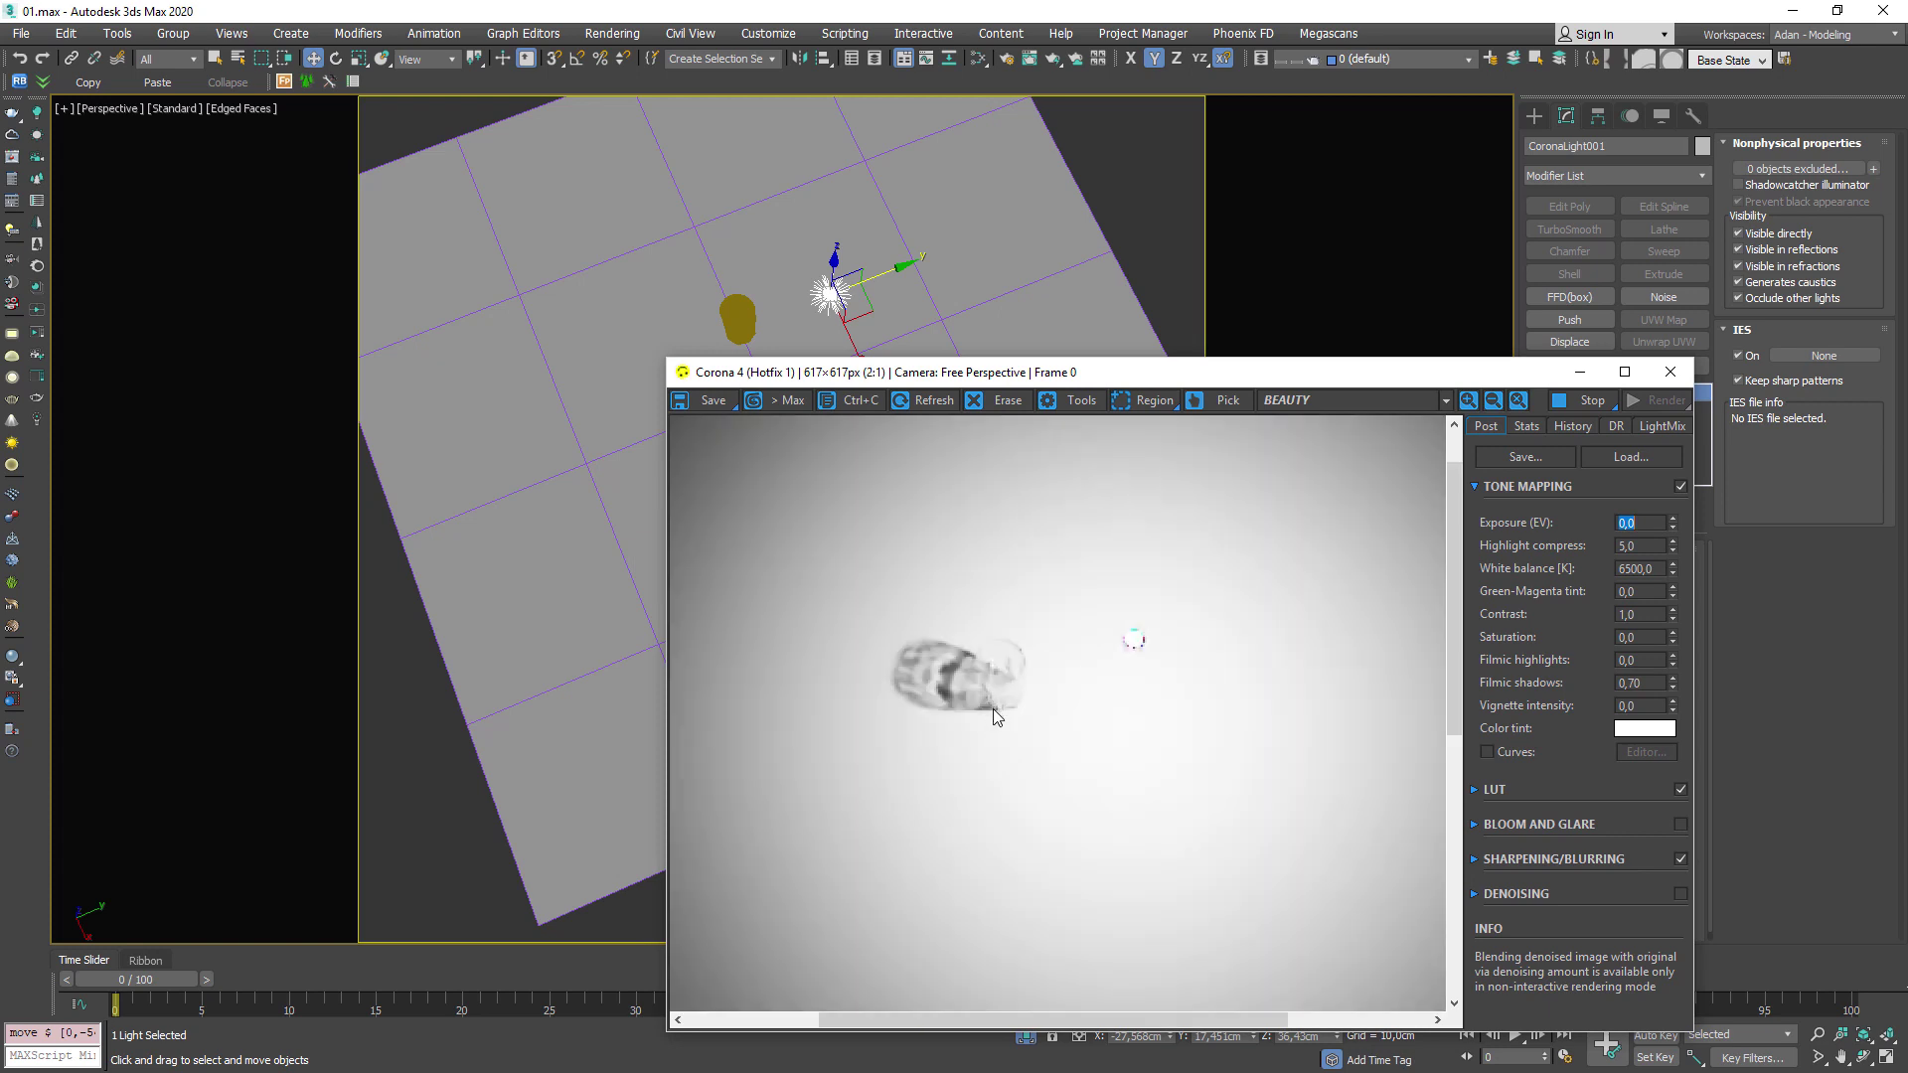
{"action": "scroll", "coordinate": [1053, 730], "scroll_direction": "up", "scroll_amount": 1}
{"action": "scroll", "coordinate": [1081, 714], "scroll_direction": "down", "scroll_amount": 1}
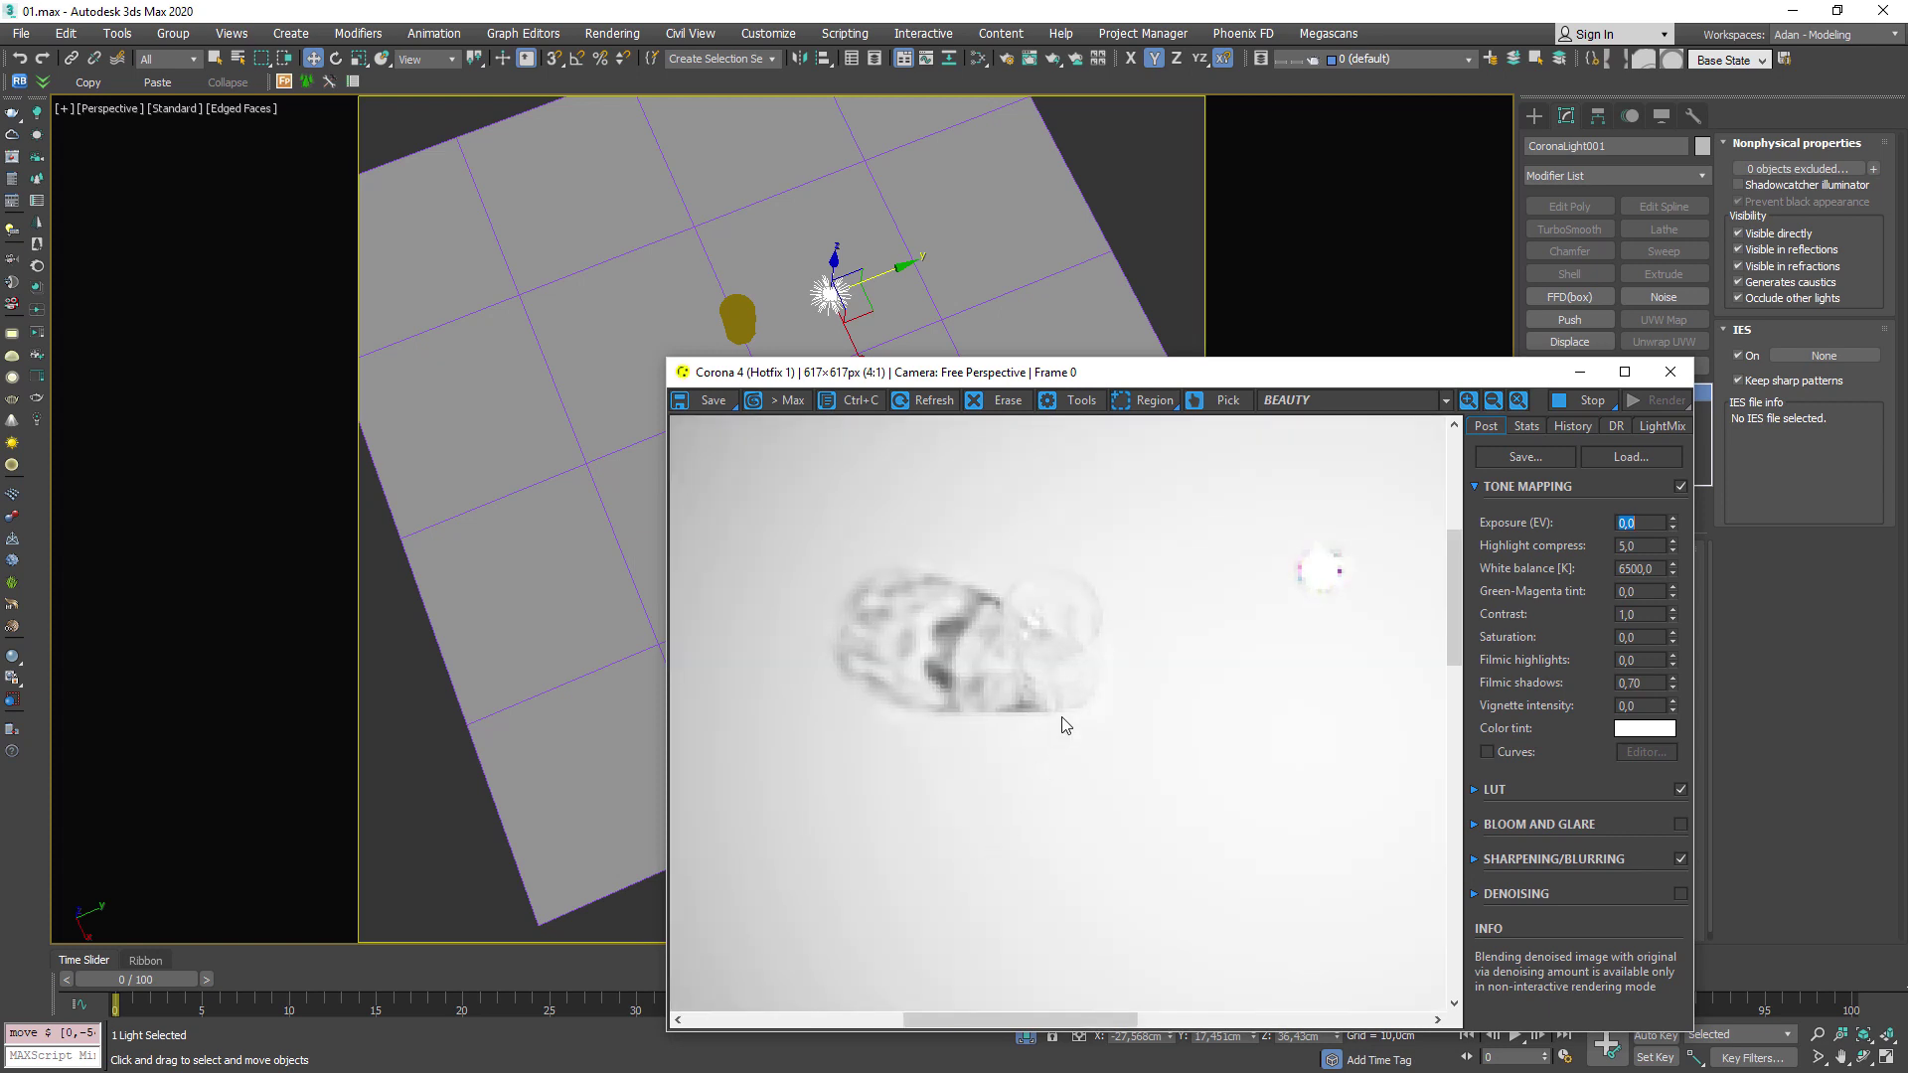
{"action": "scroll", "coordinate": [1064, 722], "scroll_direction": "down", "scroll_amount": 1}
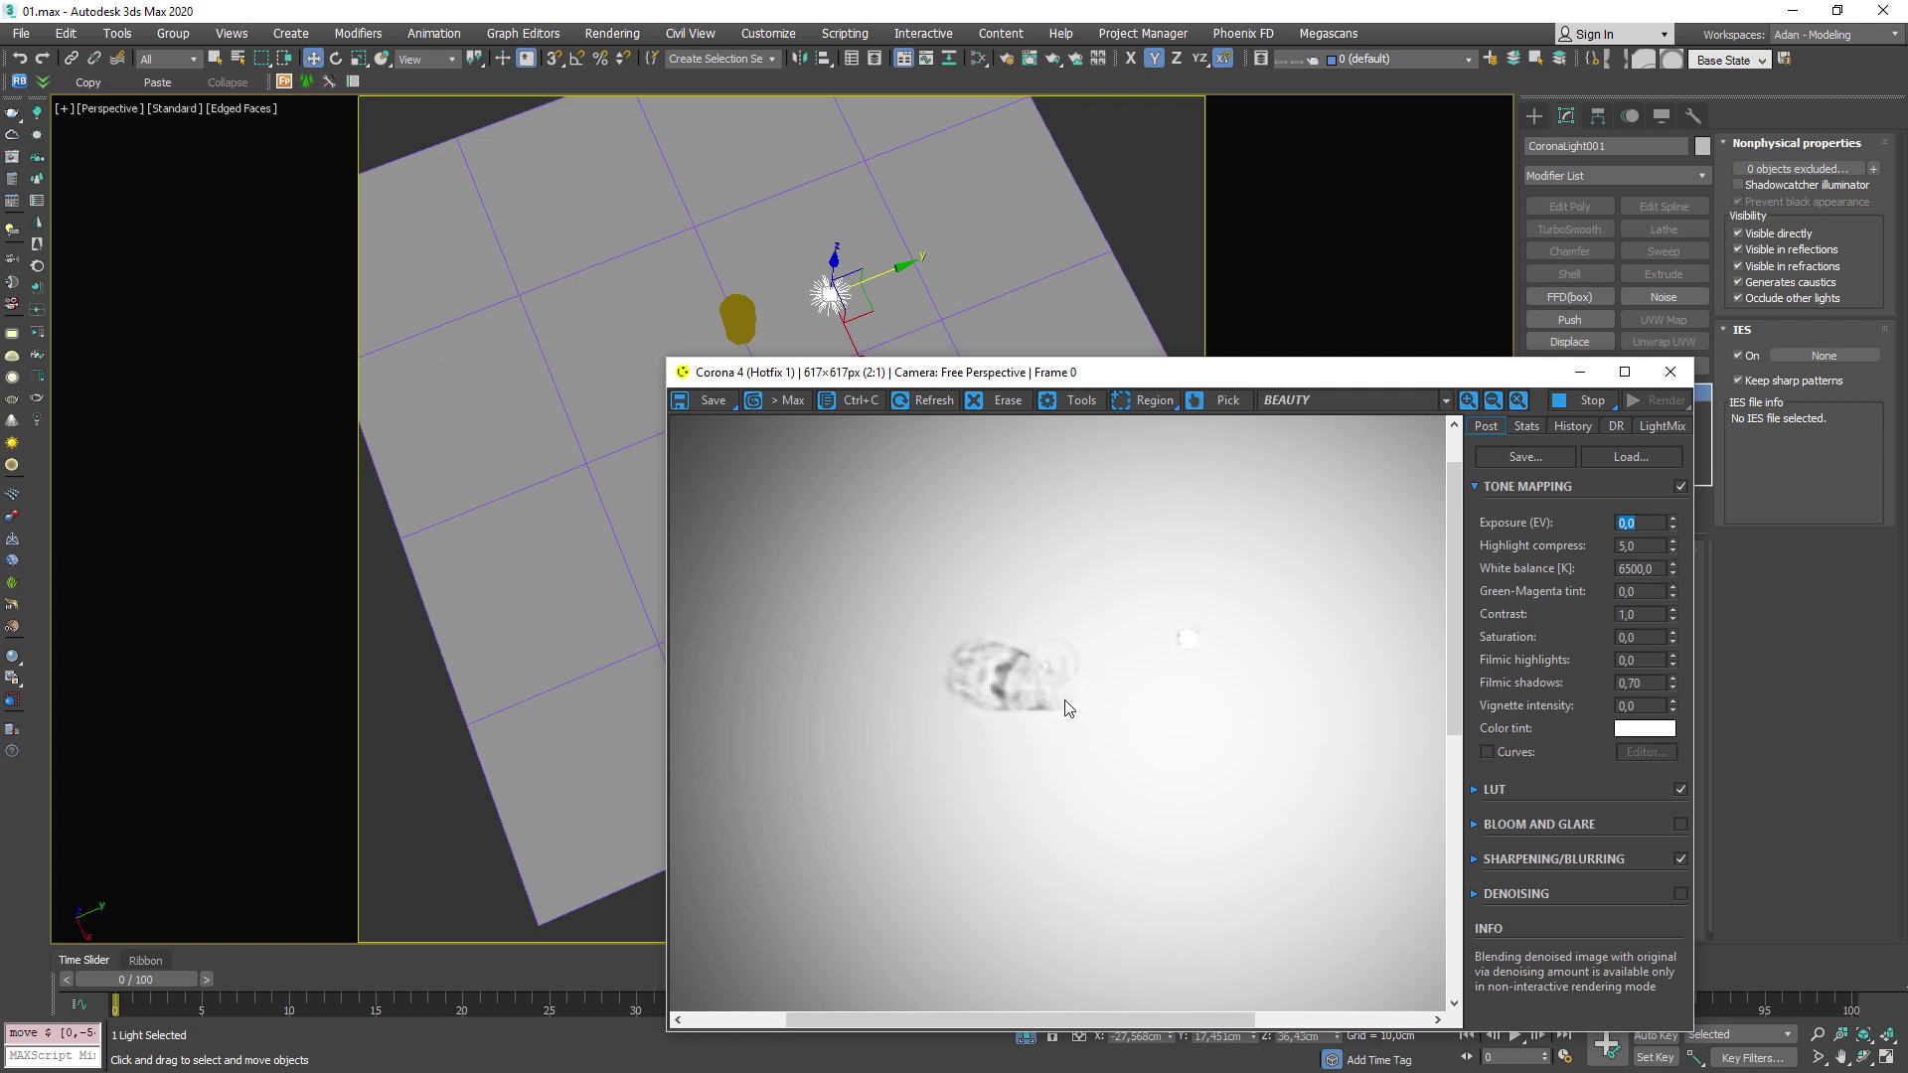
Move the Corona light farther from the glass, to about X -45.2 cm and Y 55.9 cm, and view the glass from a lower angle.
{"action": "left_click_drag", "start_coordinate": [1078, 381], "coordinate": [1234, 203]}
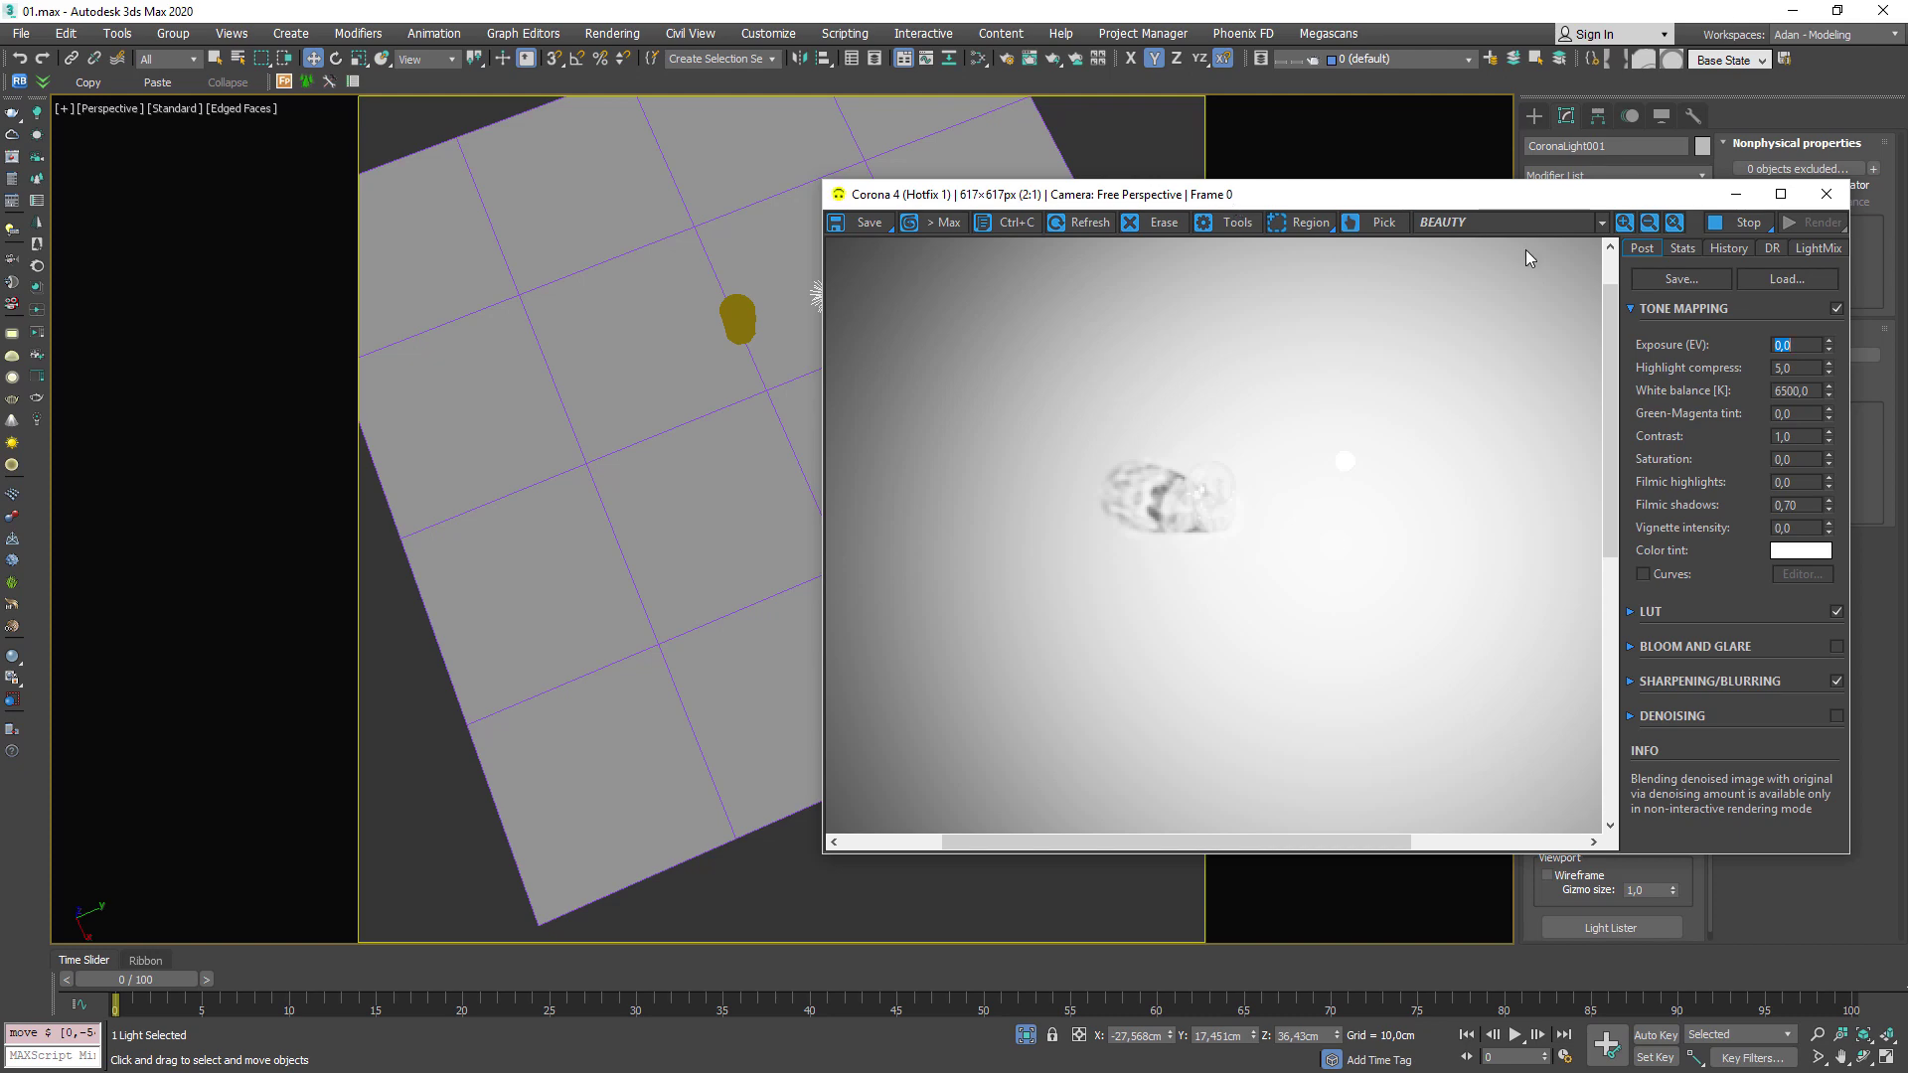
{"action": "left_click_drag", "start_coordinate": [1233, 196], "coordinate": [1224, 578]}
{"action": "left_click_drag", "start_coordinate": [850, 300], "coordinate": [976, 187]}
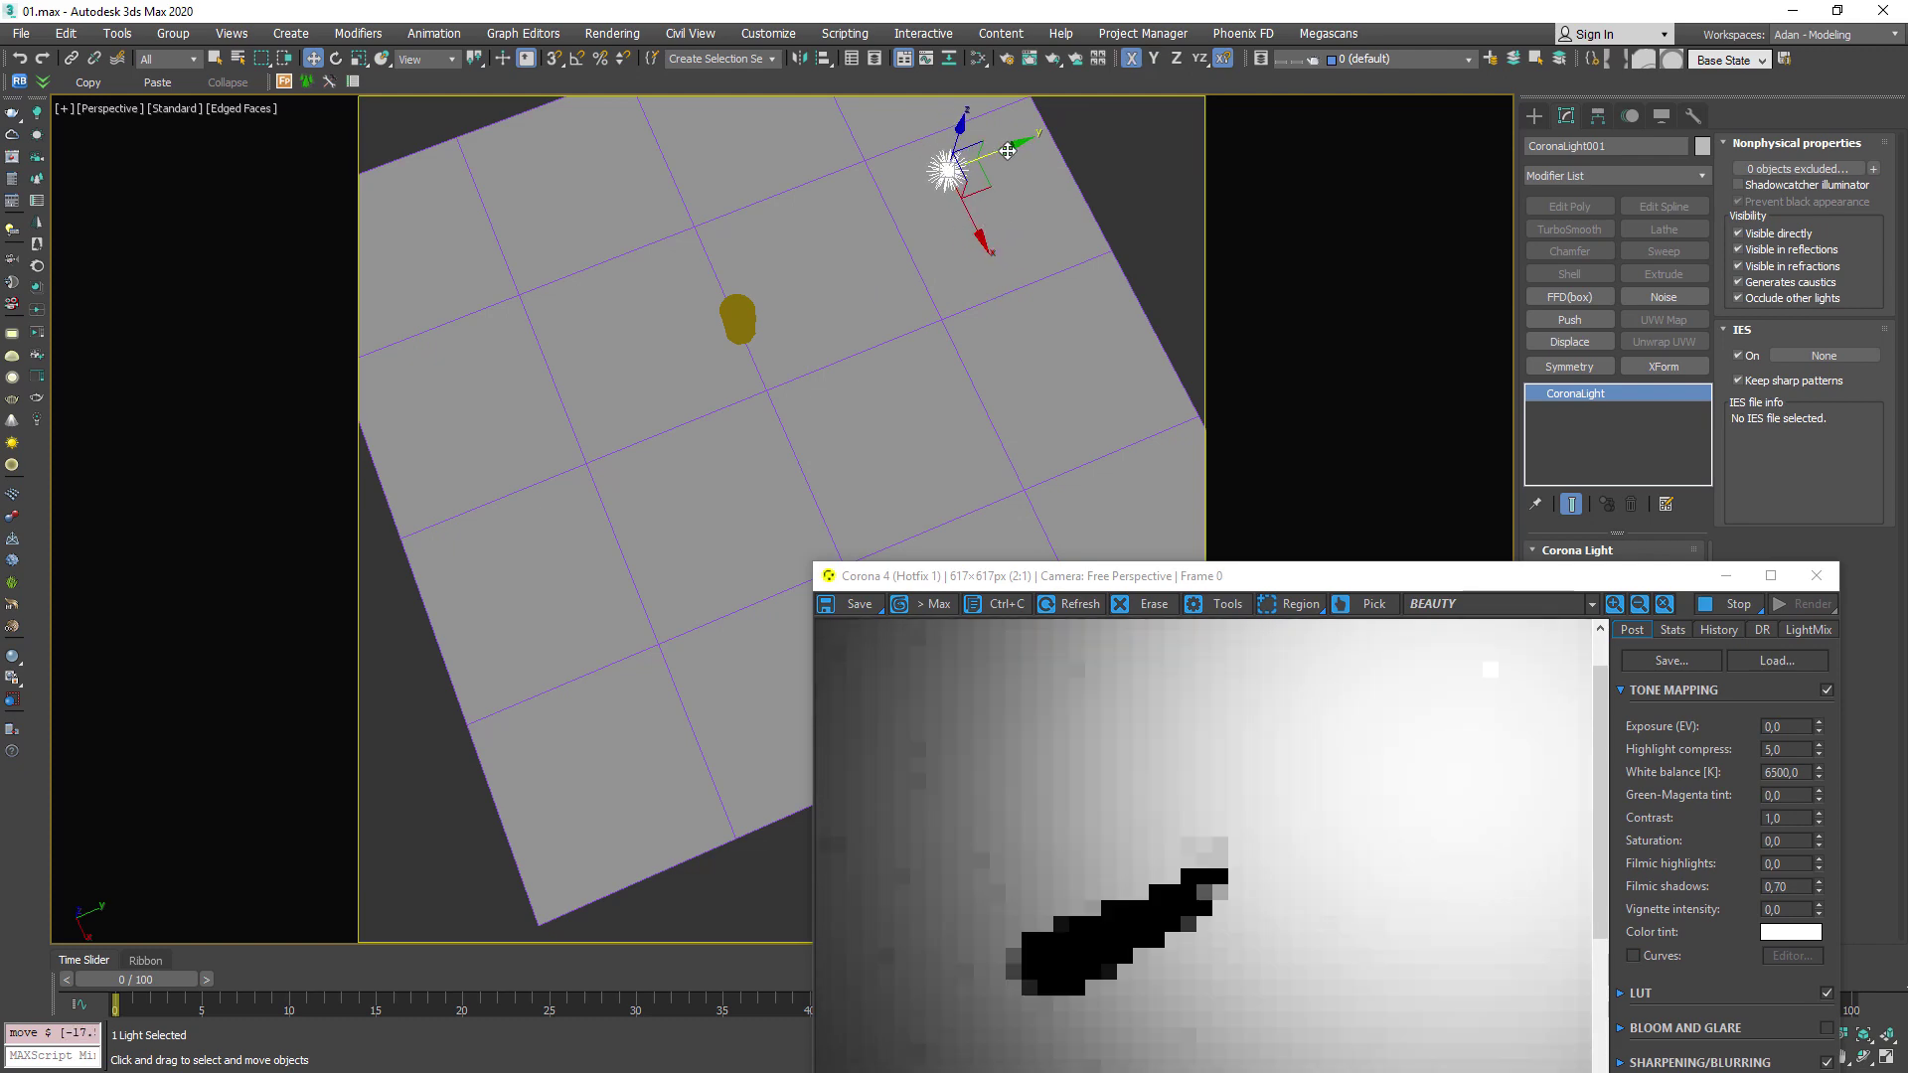
{"action": "middle_click_drag", "start_coordinate": [839, 328], "coordinate": [766, 447], "text": "alt"}
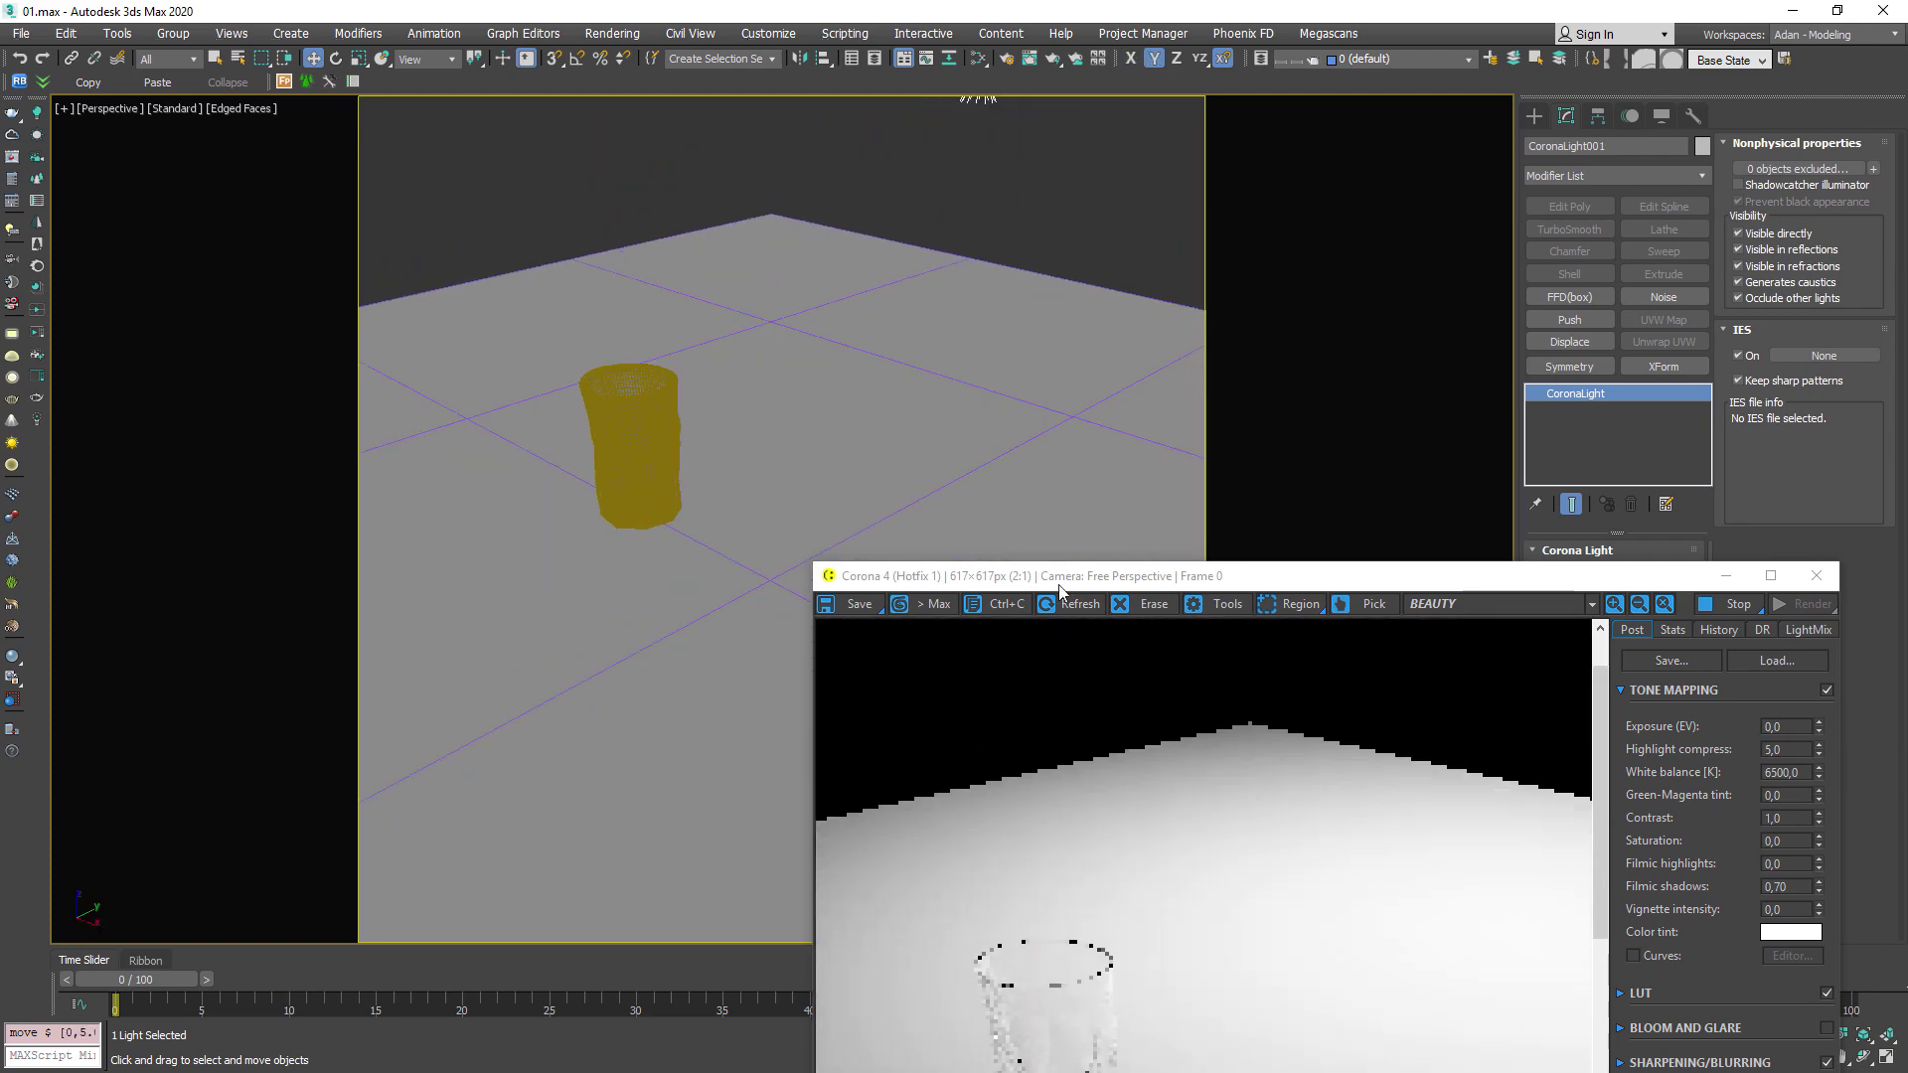
{"action": "left_click_drag", "start_coordinate": [1086, 576], "coordinate": [972, 210]}
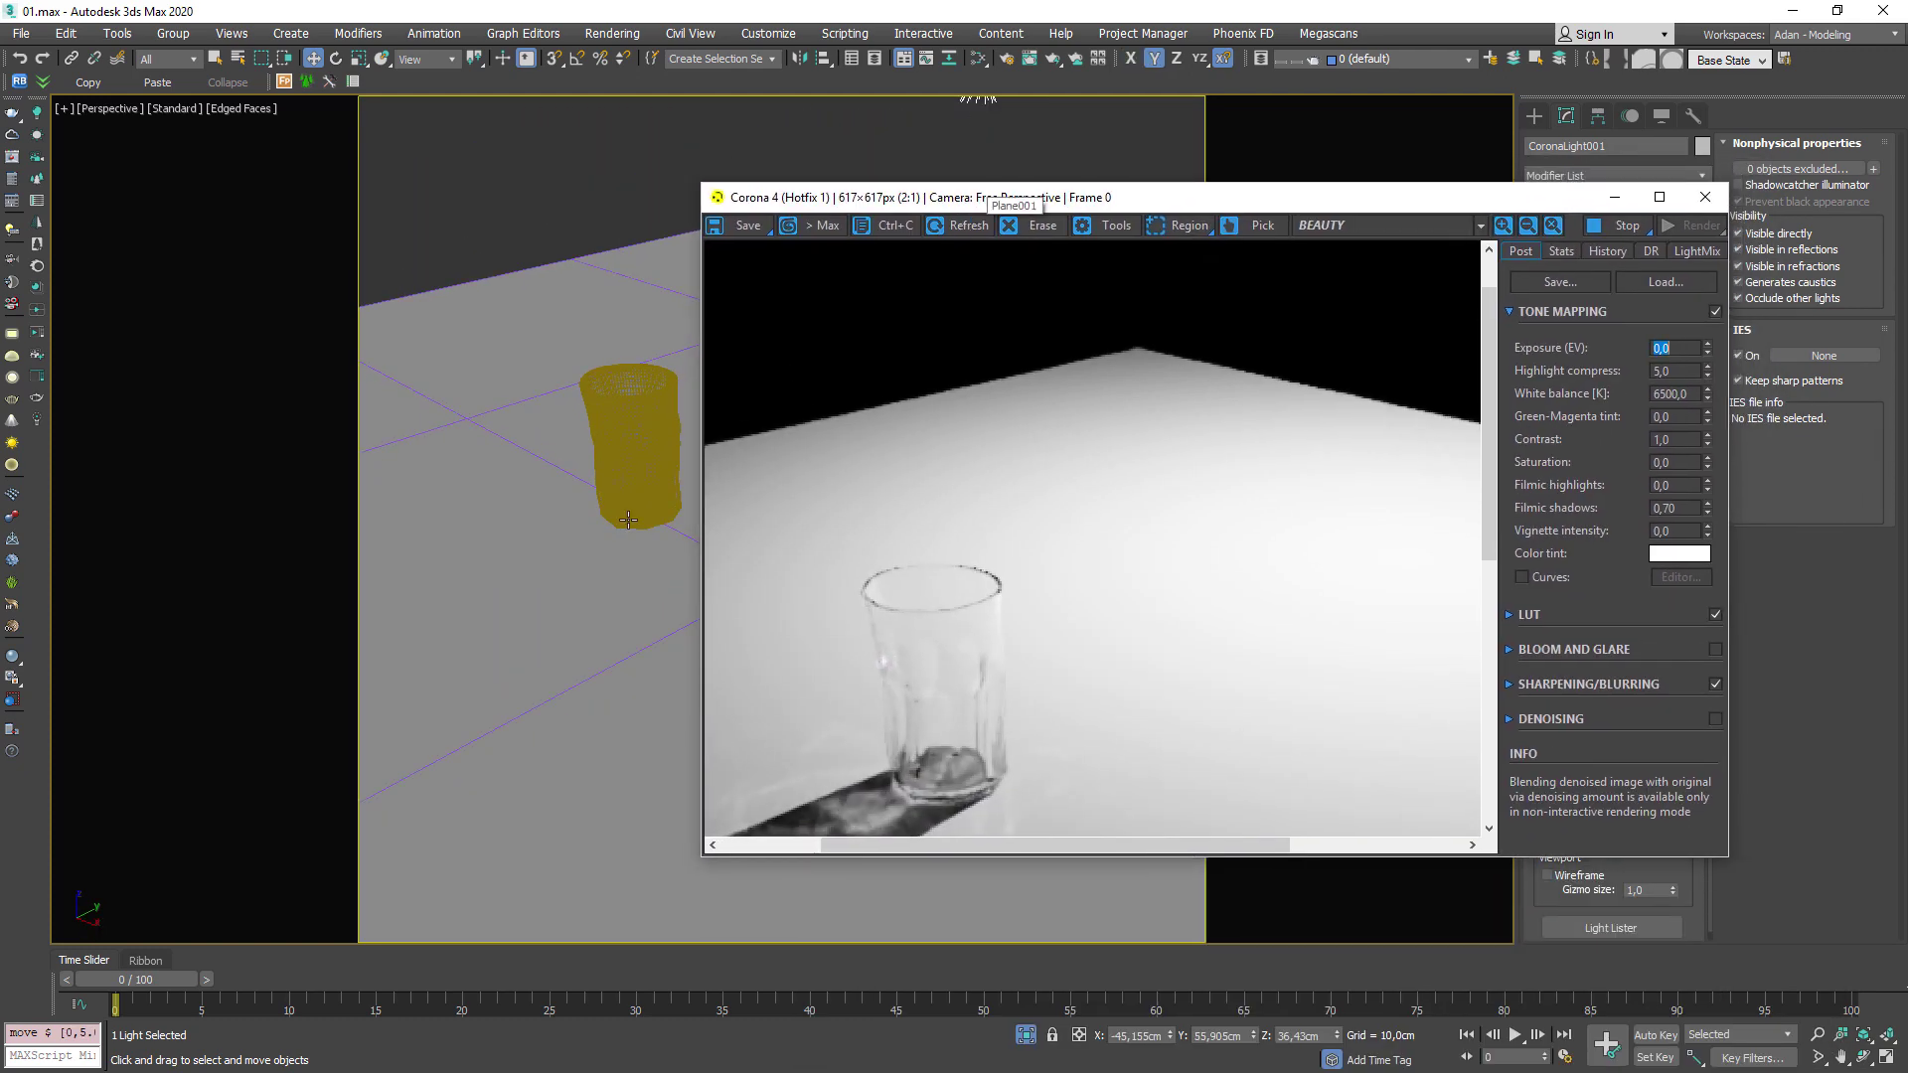
{"action": "middle_click_drag", "start_coordinate": [664, 503], "coordinate": [666, 527], "text": "alt"}
Copy the Corona light along the X axis to about X 21.5 cm and examine the caustics from both lights.
{"action": "left_click_drag", "start_coordinate": [1141, 207], "coordinate": [1186, 508]}
{"action": "middle_click_drag", "start_coordinate": [905, 268], "coordinate": [952, 260], "text": "alt"}
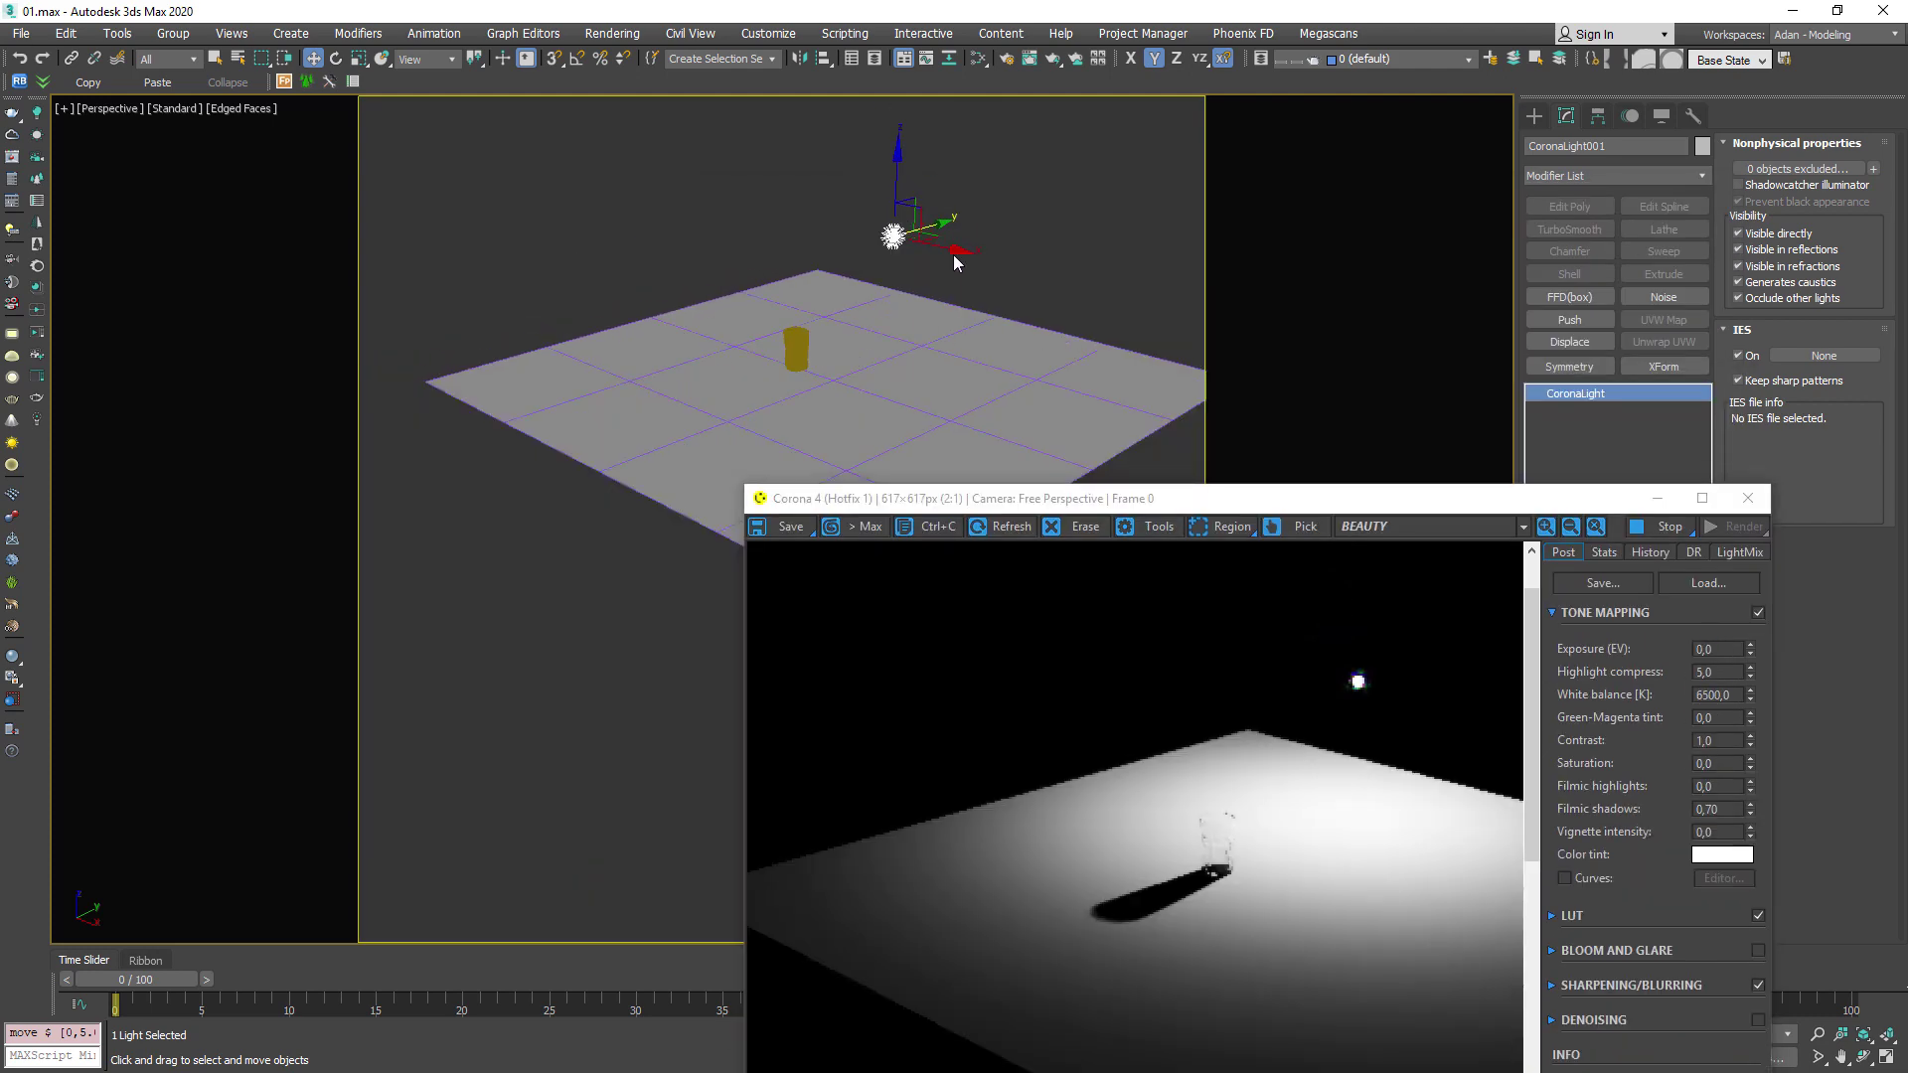
{"action": "left_click_drag", "start_coordinate": [1097, 339], "coordinate": [1099, 341], "text": "shift"}
{"action": "left_click", "coordinate": [952, 626]}
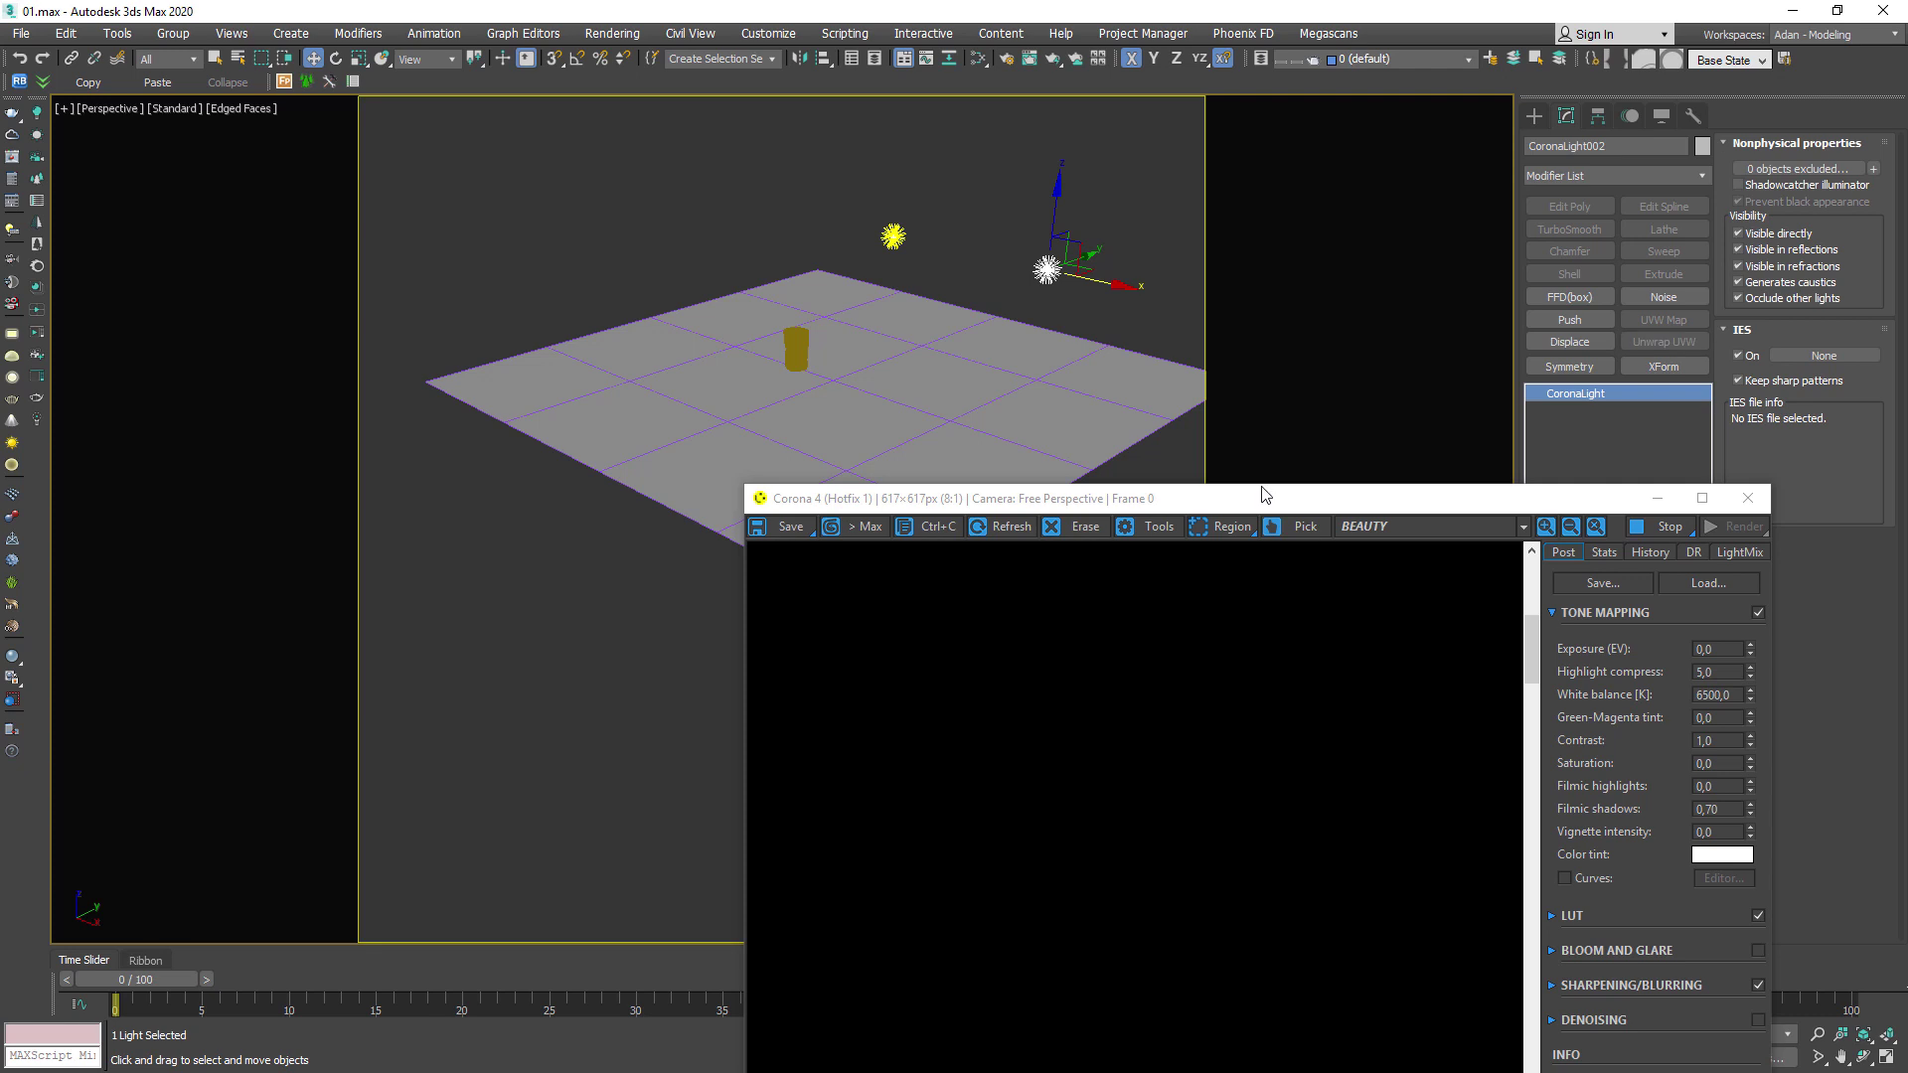
{"action": "scroll", "coordinate": [1095, 468], "scroll_direction": "down", "scroll_amount": 1}
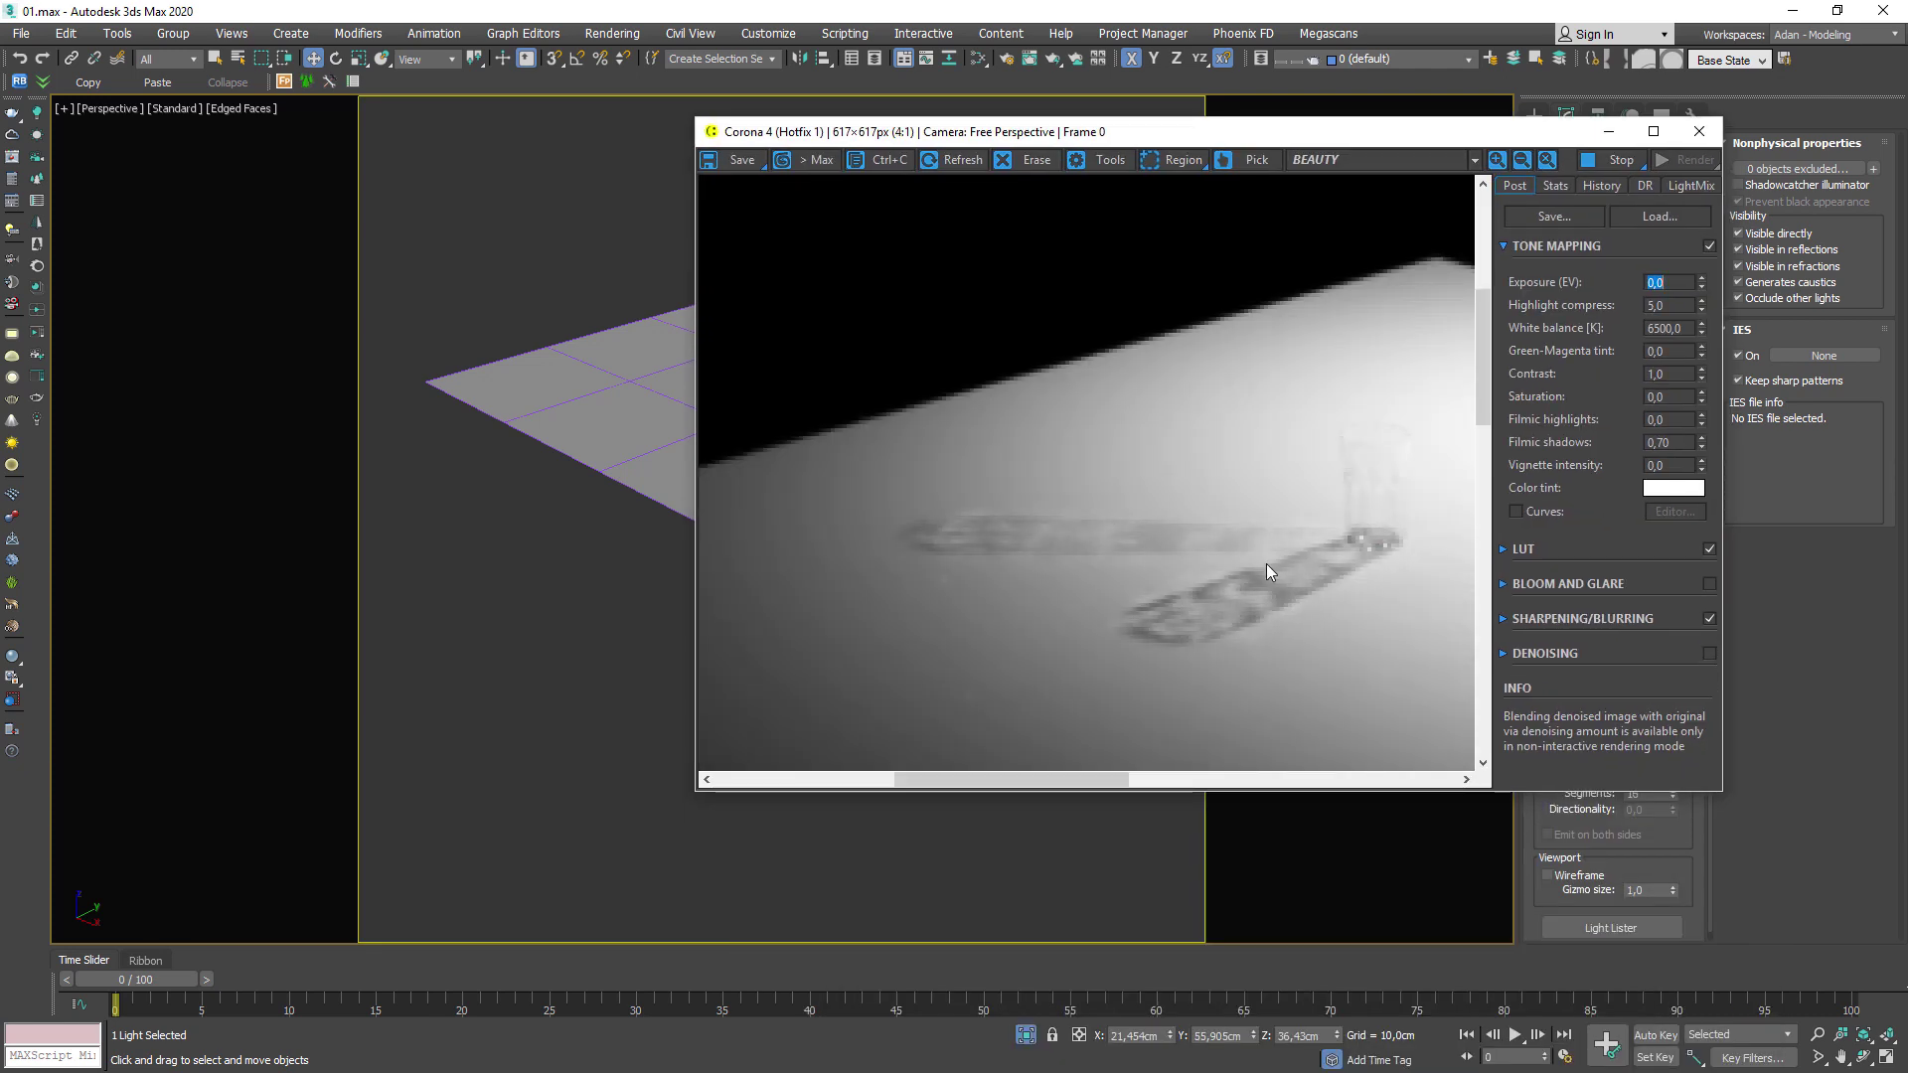
{"action": "scroll", "coordinate": [1270, 594], "scroll_direction": "down", "scroll_amount": 1}
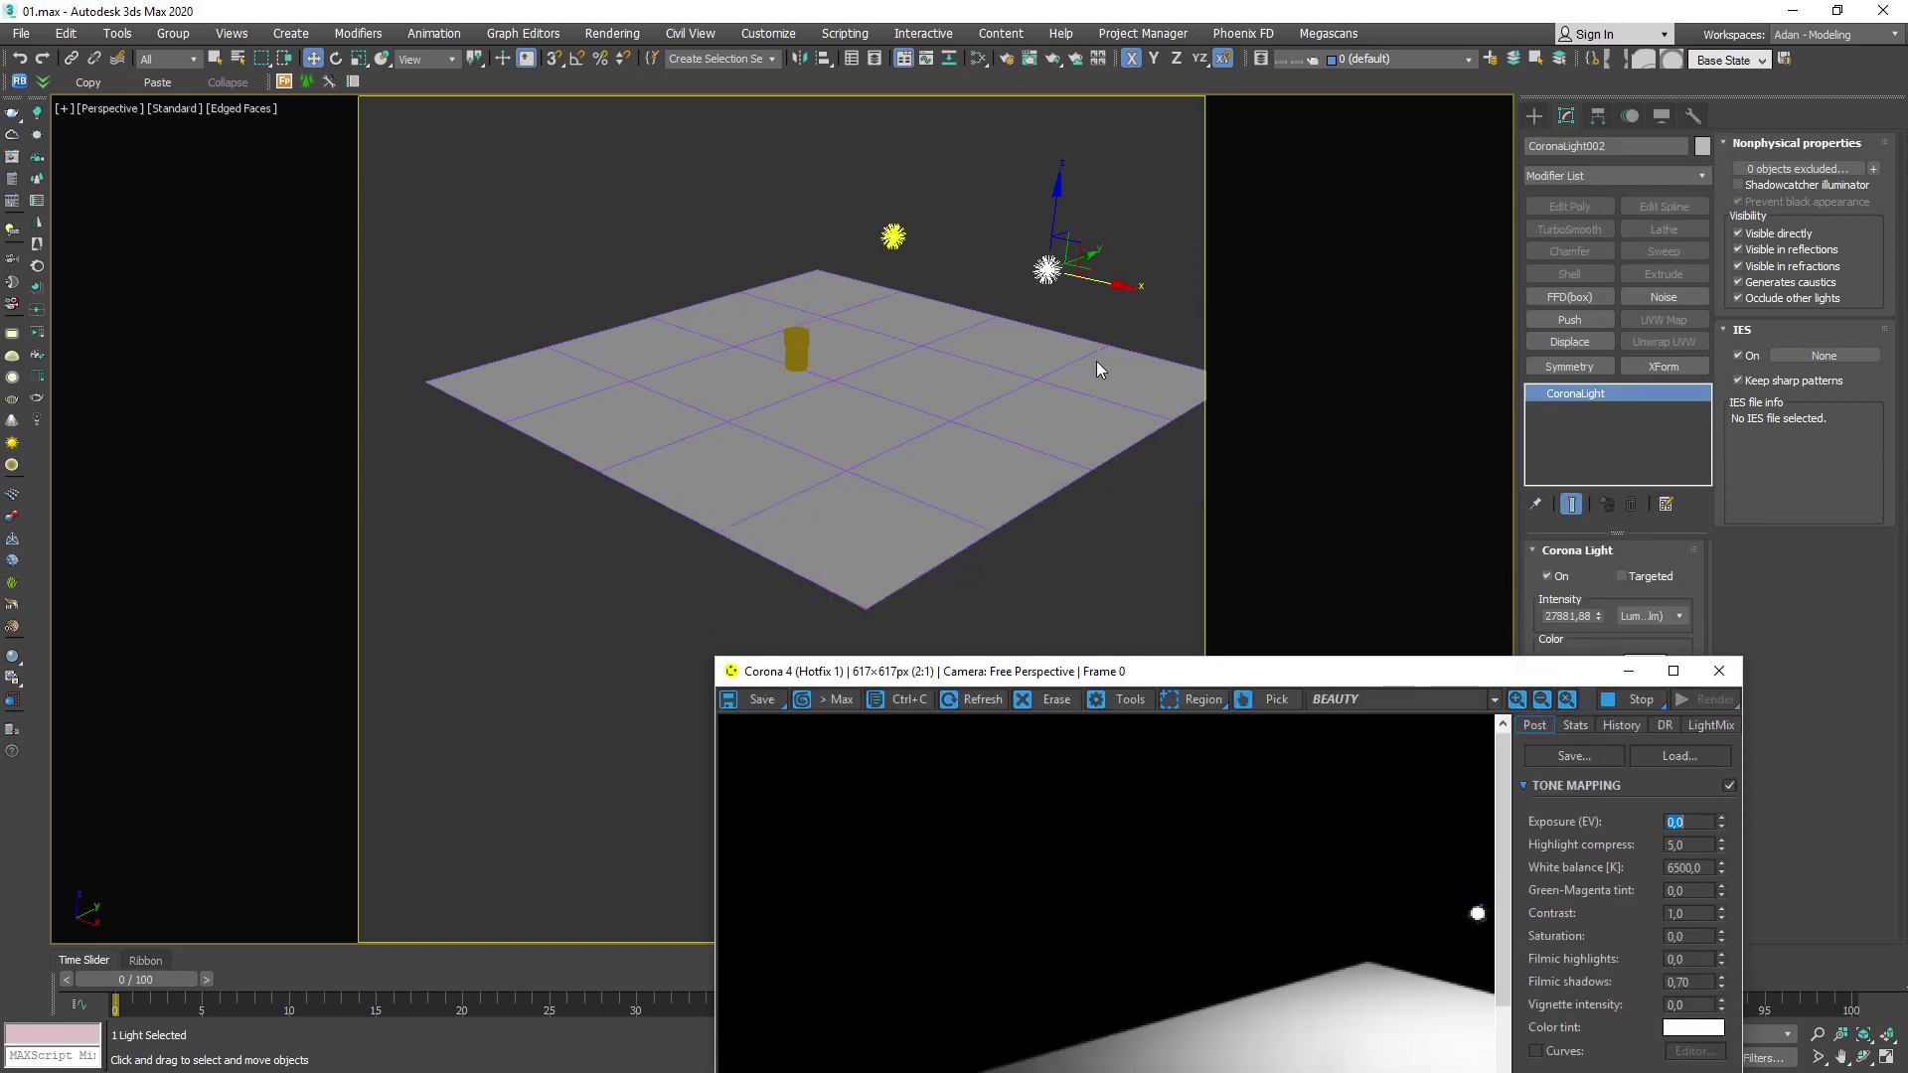
{"action": "scroll", "coordinate": [838, 394], "scroll_direction": "up", "scroll_amount": 5}
{"action": "scroll", "coordinate": [838, 395], "scroll_direction": "down", "scroll_amount": 5}
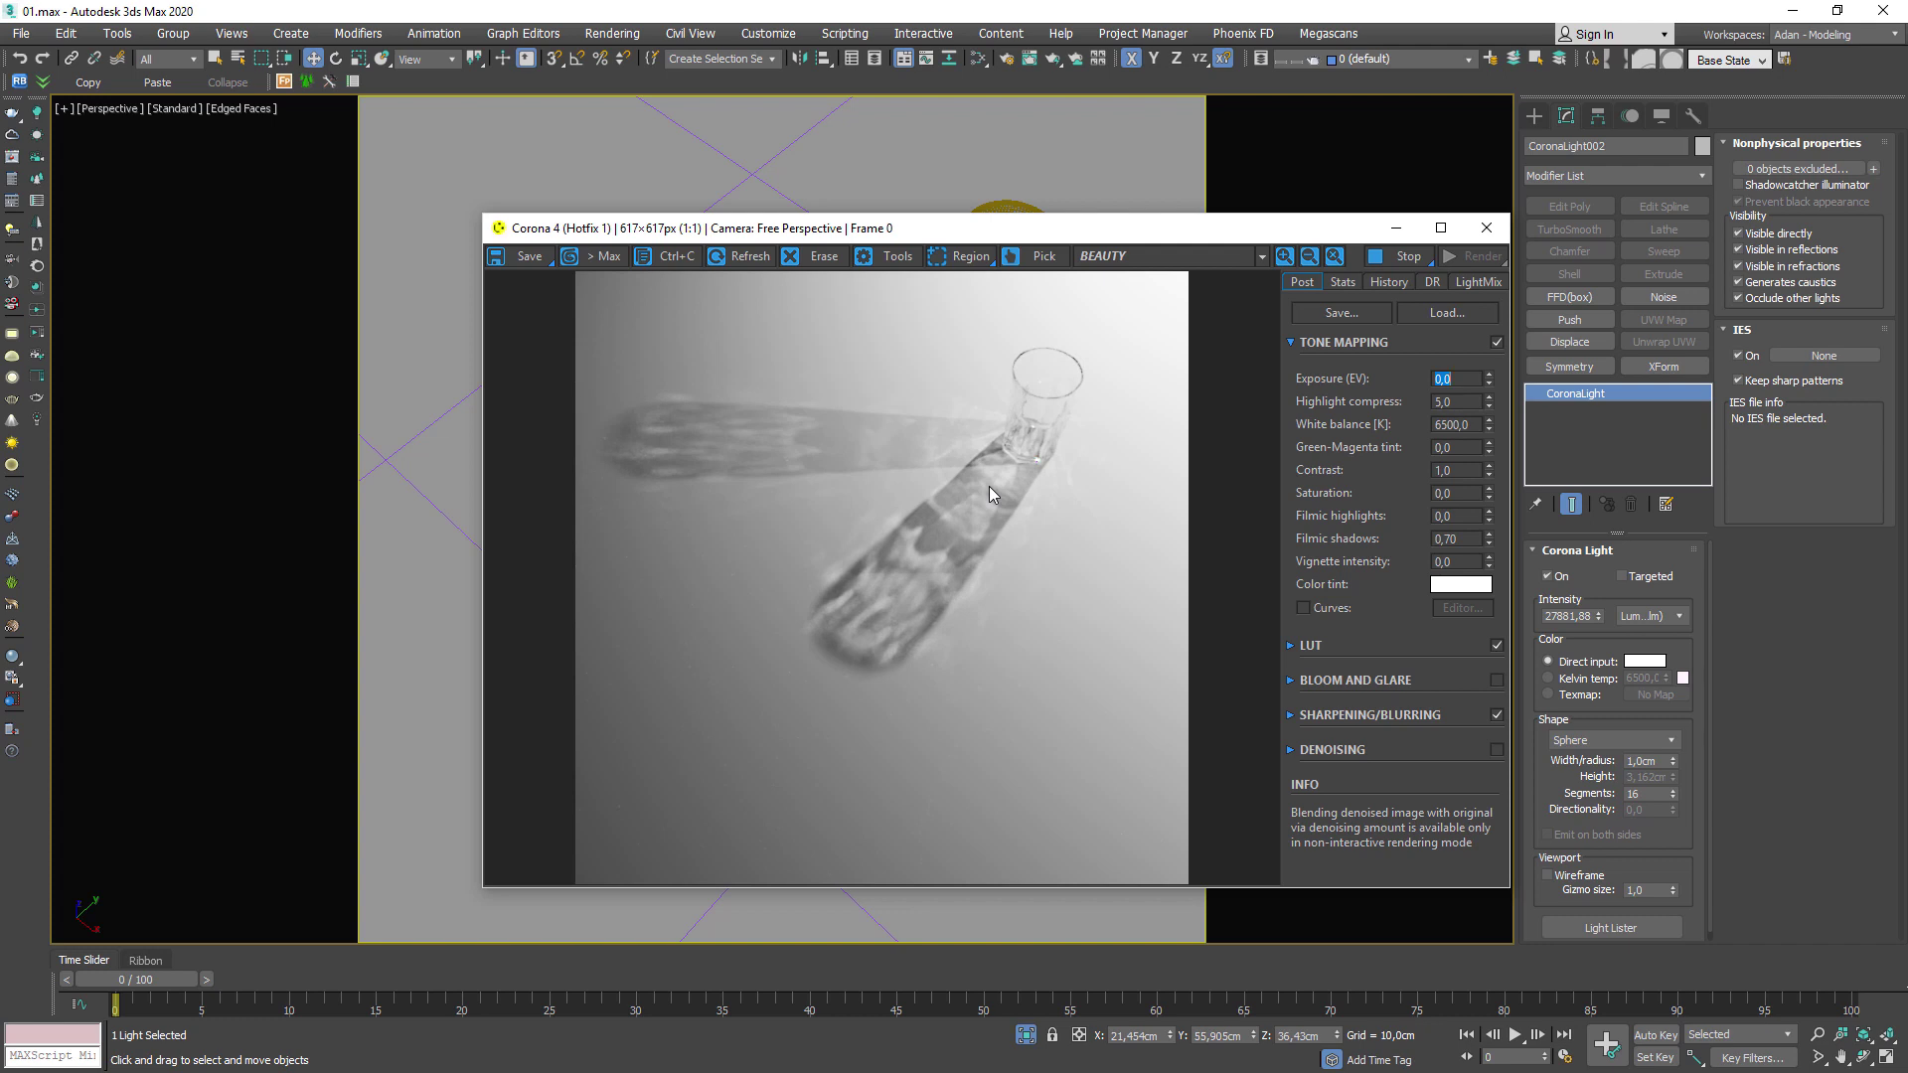
Turn off caustics generation for the copied Corona light and compare the two shadows of the glass.
{"action": "left_click_drag", "start_coordinate": [1061, 237], "coordinate": [917, 600]}
{"action": "middle_click_drag", "start_coordinate": [954, 397], "coordinate": [1103, 303], "text": "alt"}
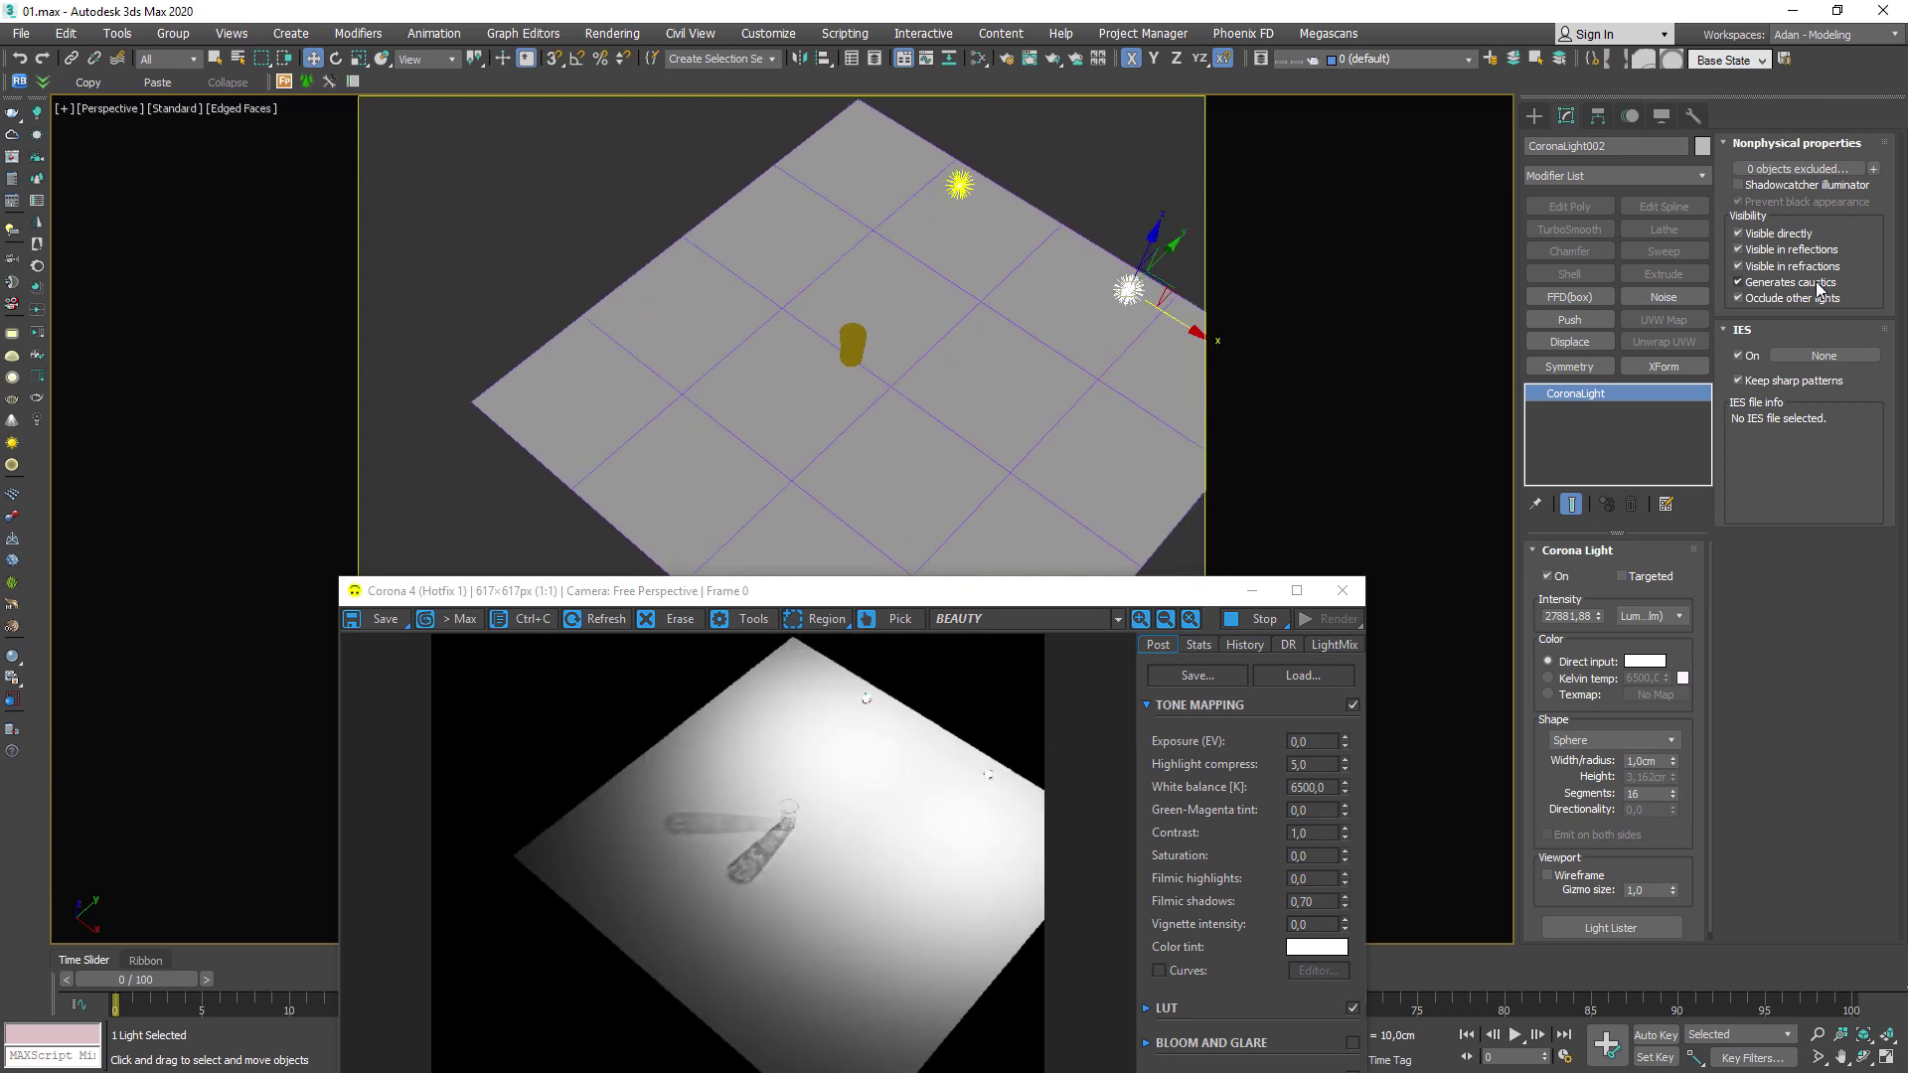
{"action": "left_click", "coordinate": [1739, 284]}
{"action": "left_click_drag", "start_coordinate": [1005, 597], "coordinate": [1070, 302]}
{"action": "scroll", "coordinate": [838, 589], "scroll_direction": "up", "scroll_amount": 2}
{"action": "middle_click_drag", "start_coordinate": [714, 559], "coordinate": [780, 706]}
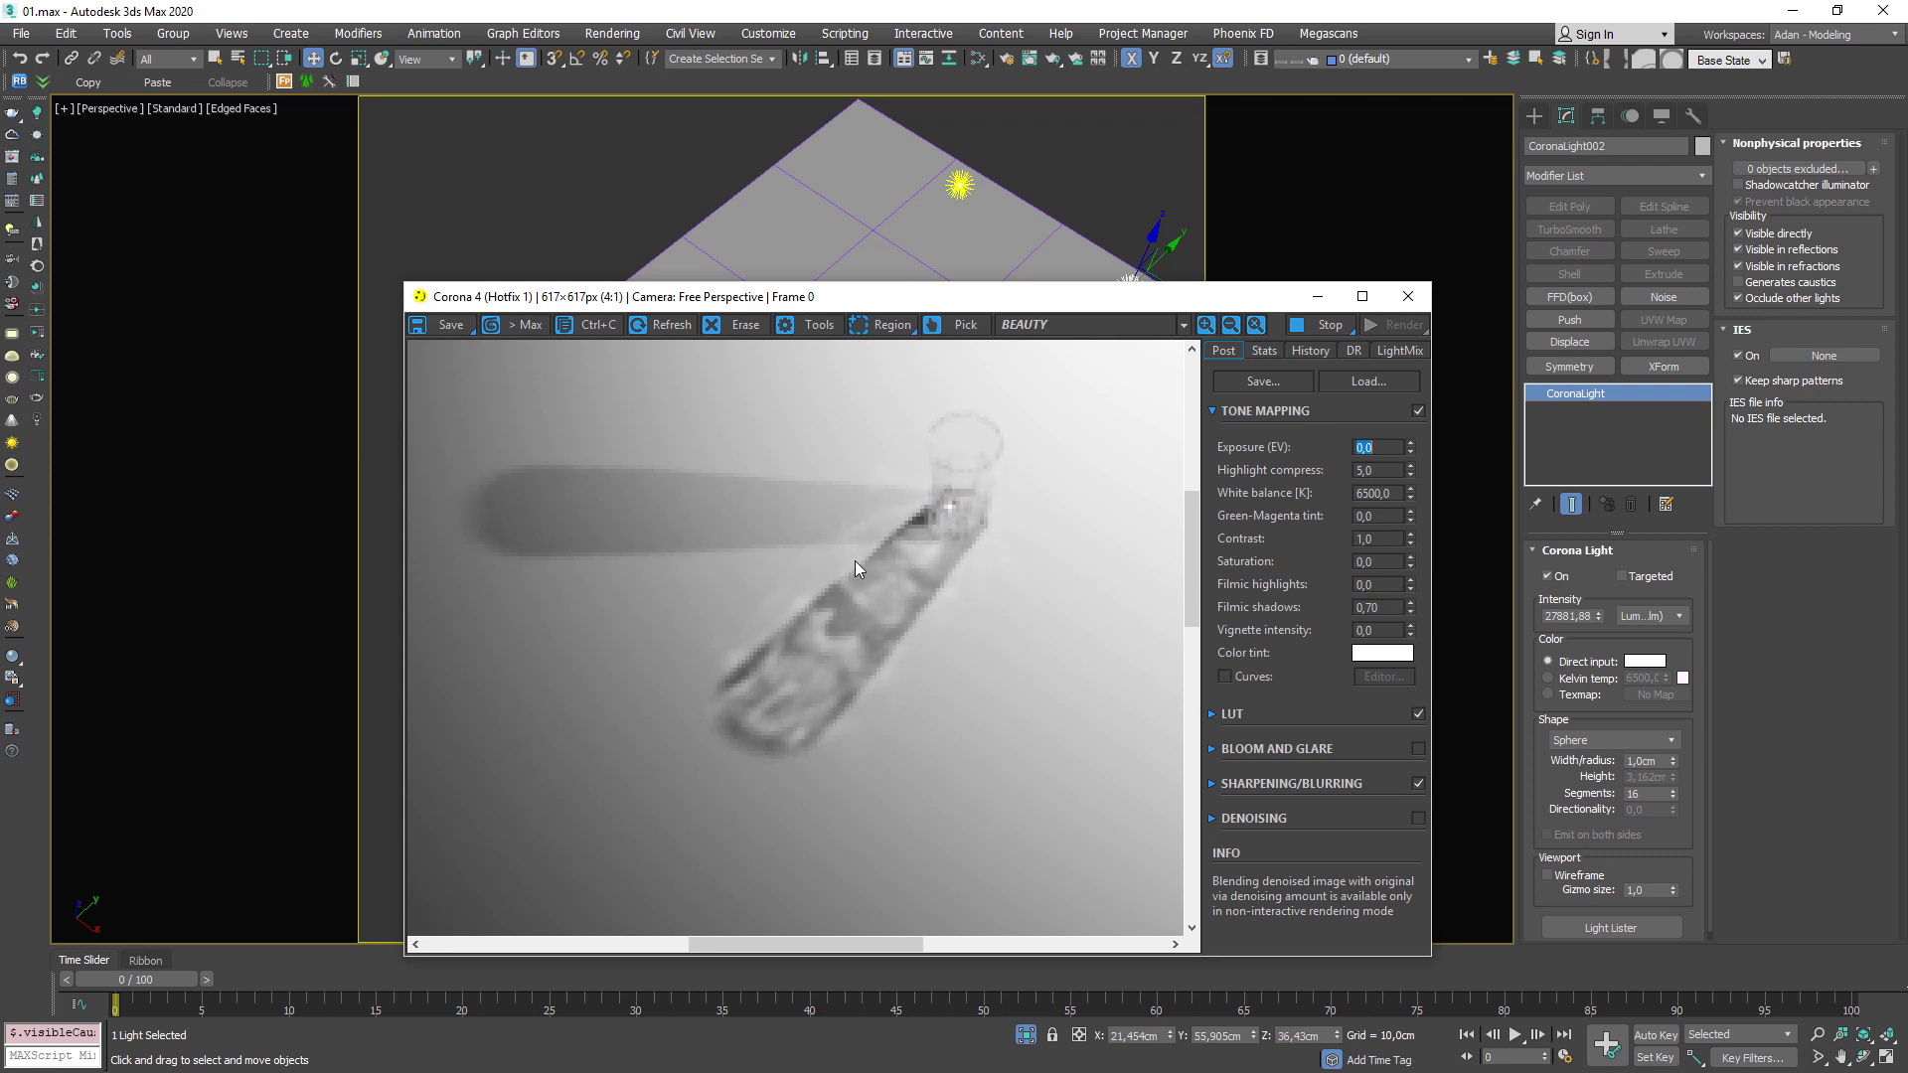
{"action": "scroll", "coordinate": [855, 557], "scroll_direction": "down", "scroll_amount": 1}
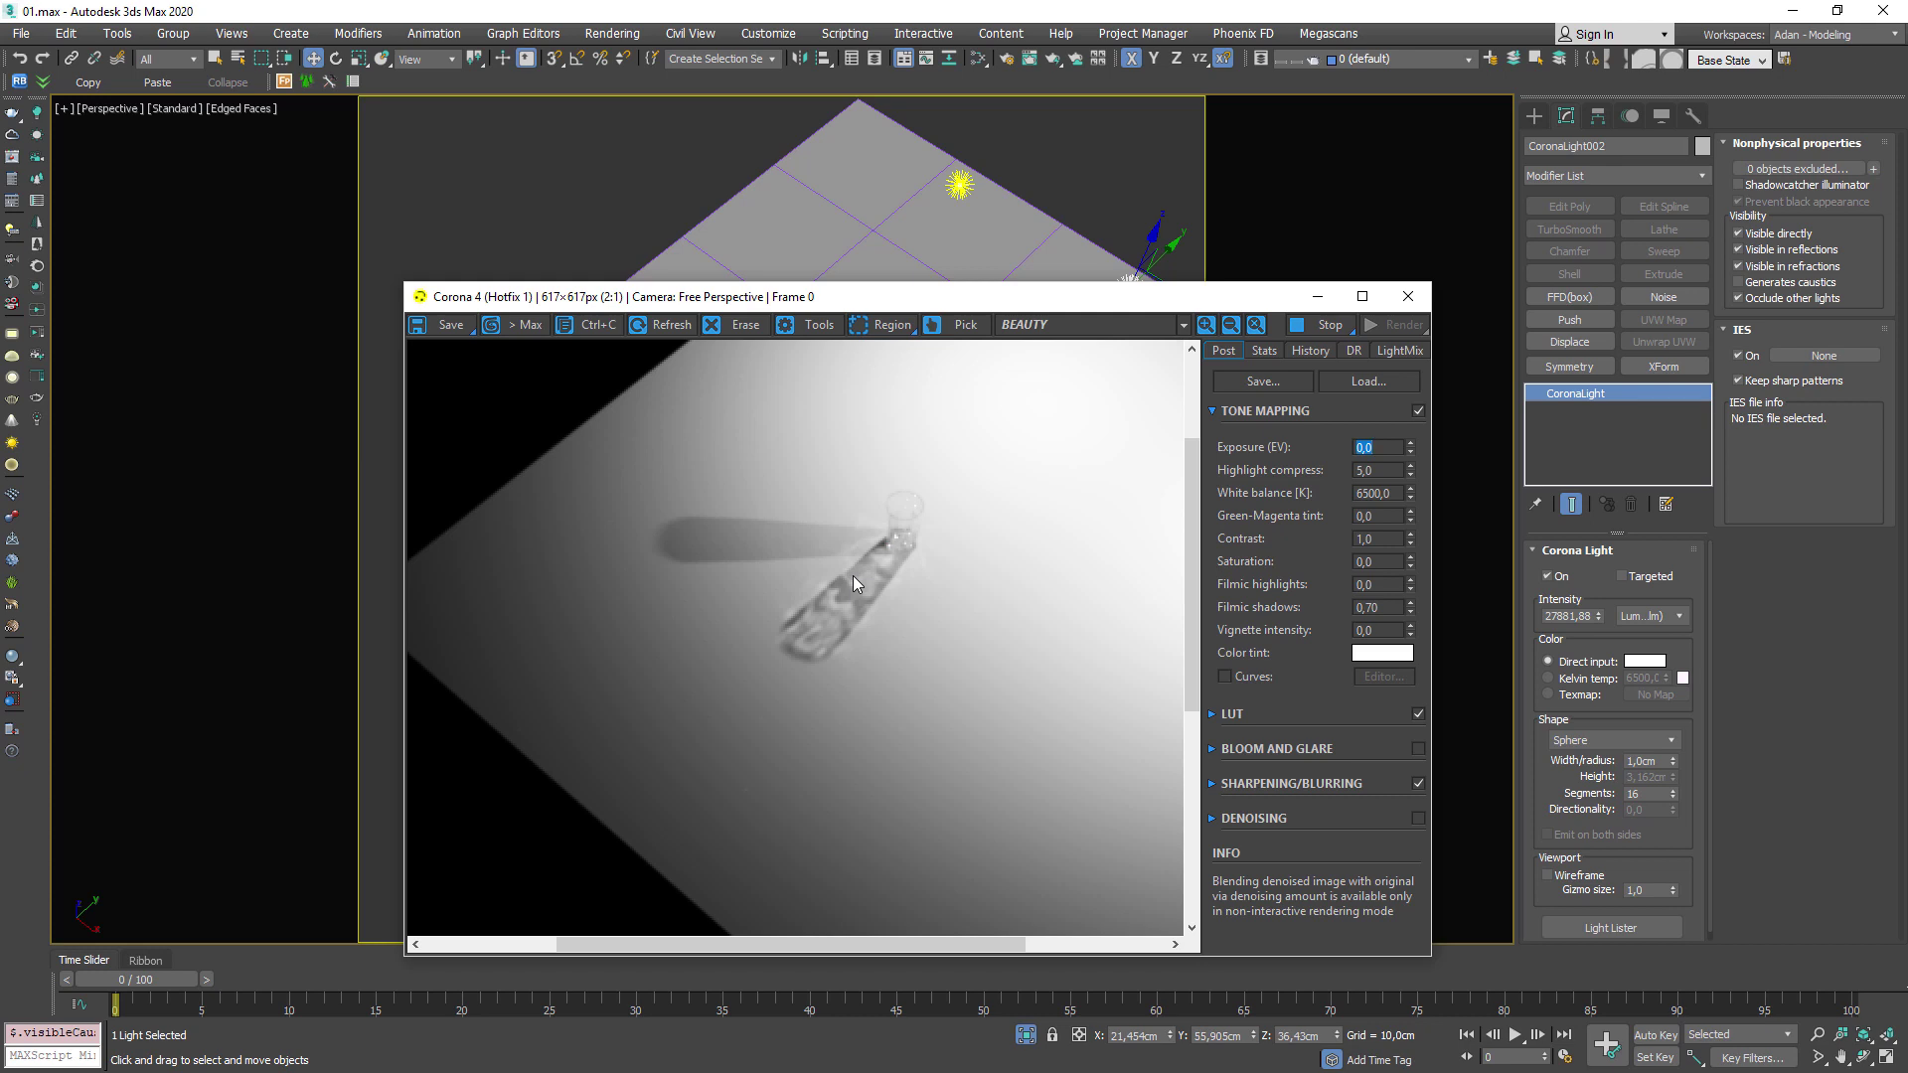
Deselect the light and enable generating caustics from the environment in the render setup's caustics solver.
{"action": "scroll", "coordinate": [554, 195], "scroll_direction": "up", "scroll_amount": 3}
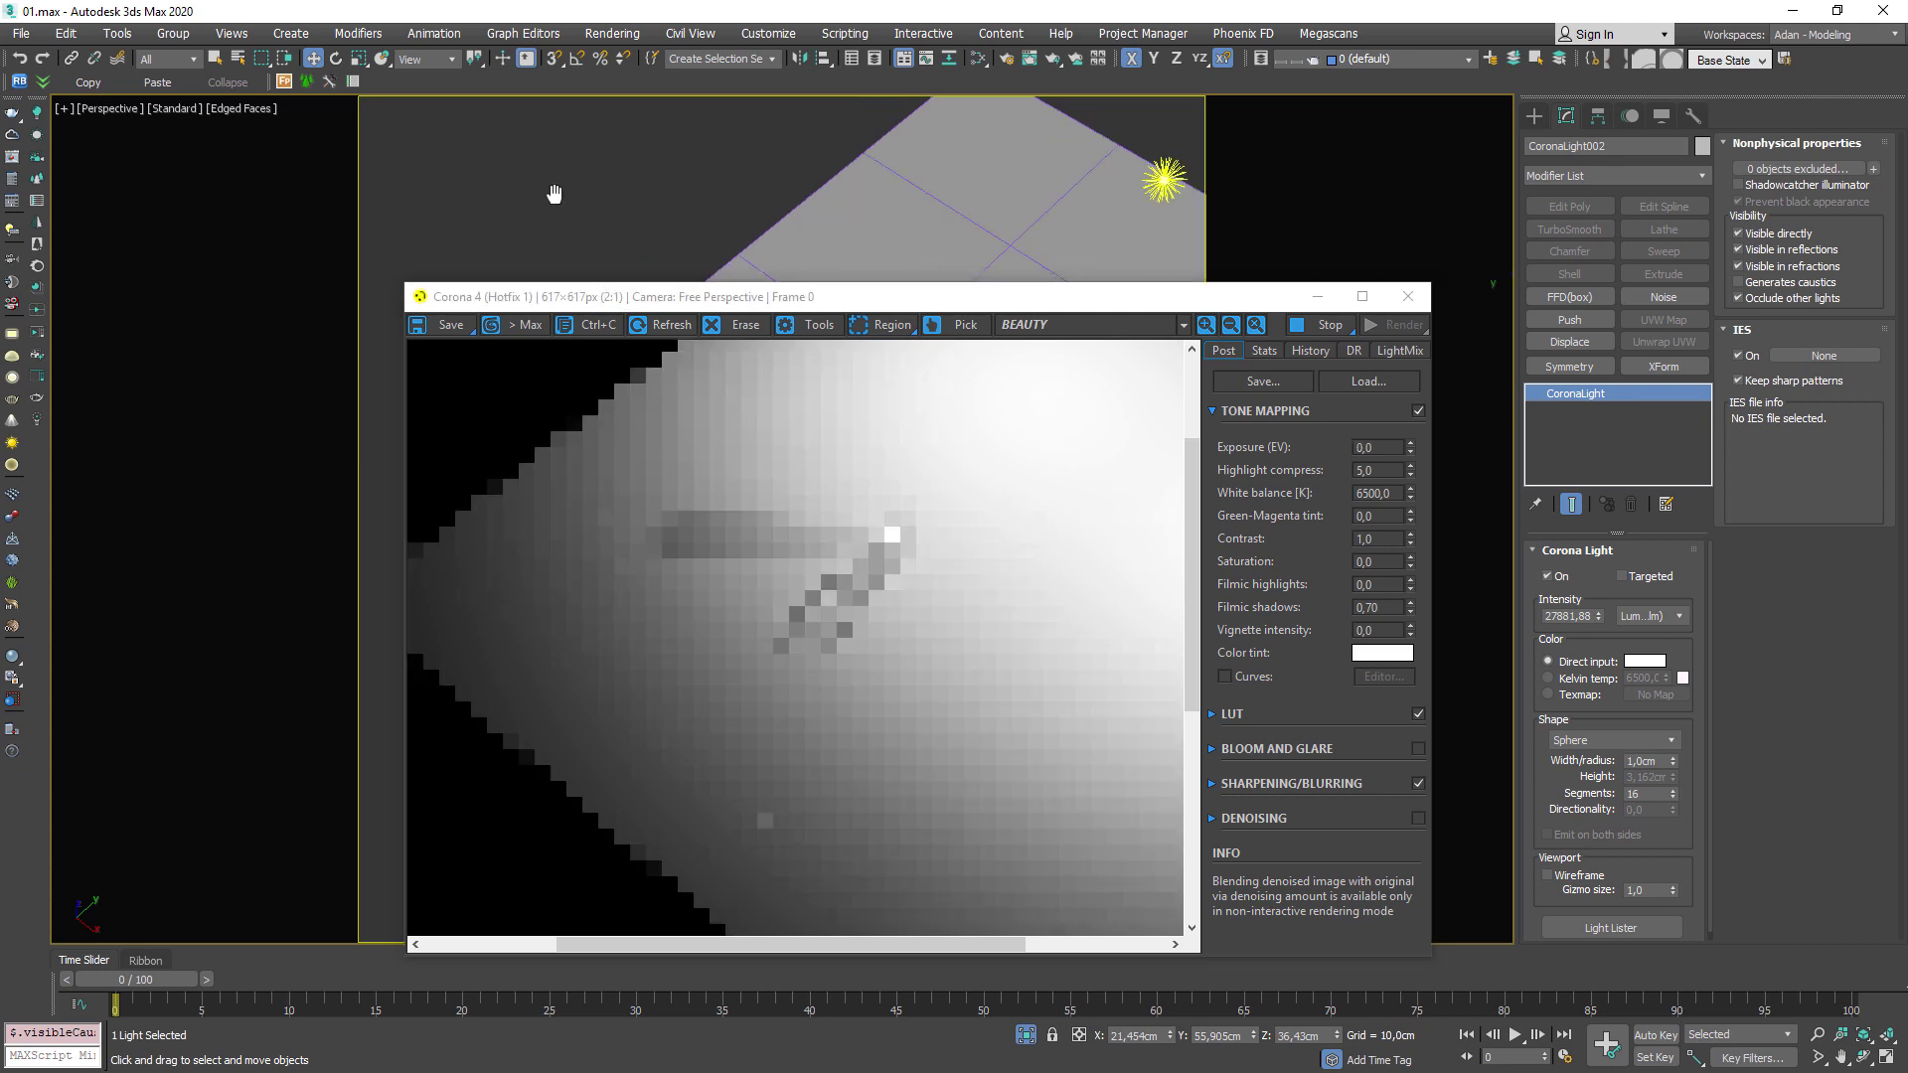
{"action": "left_click", "coordinate": [608, 219]}
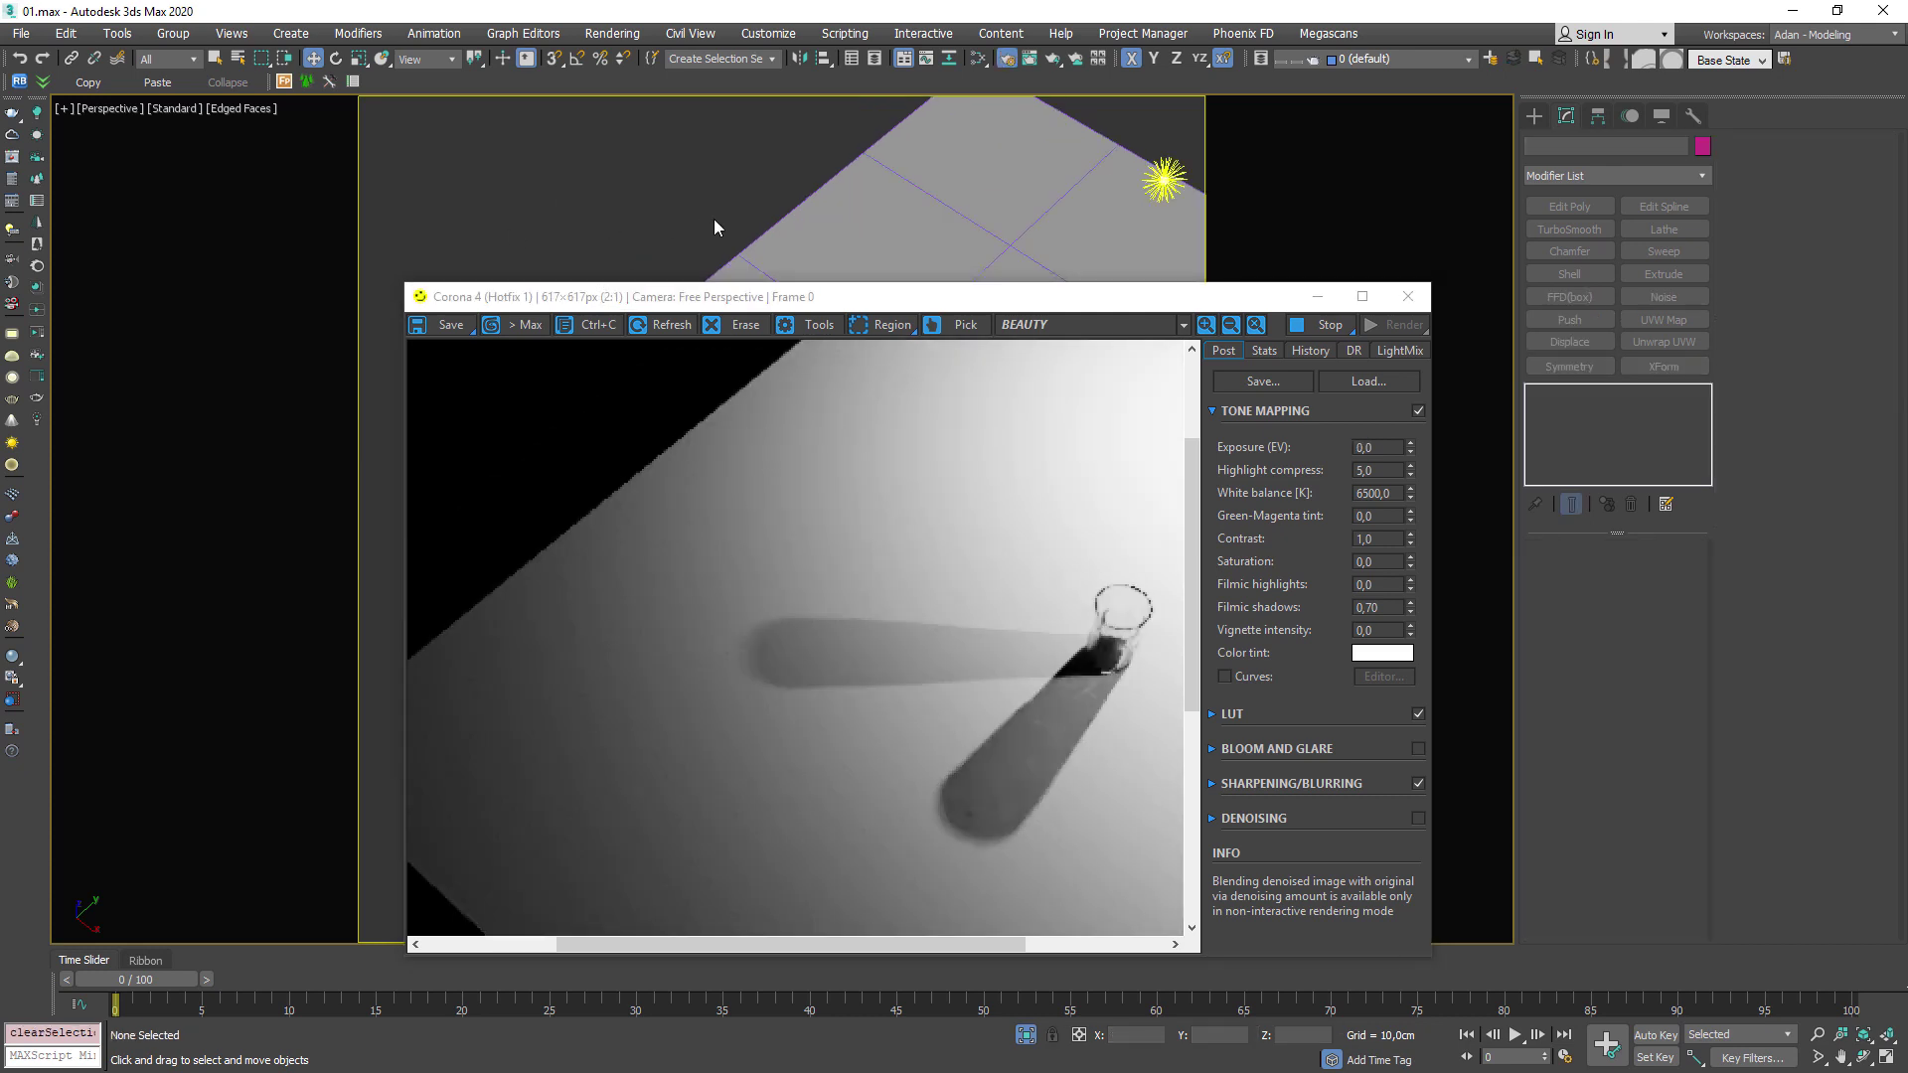
{"action": "key", "text": "F10"}
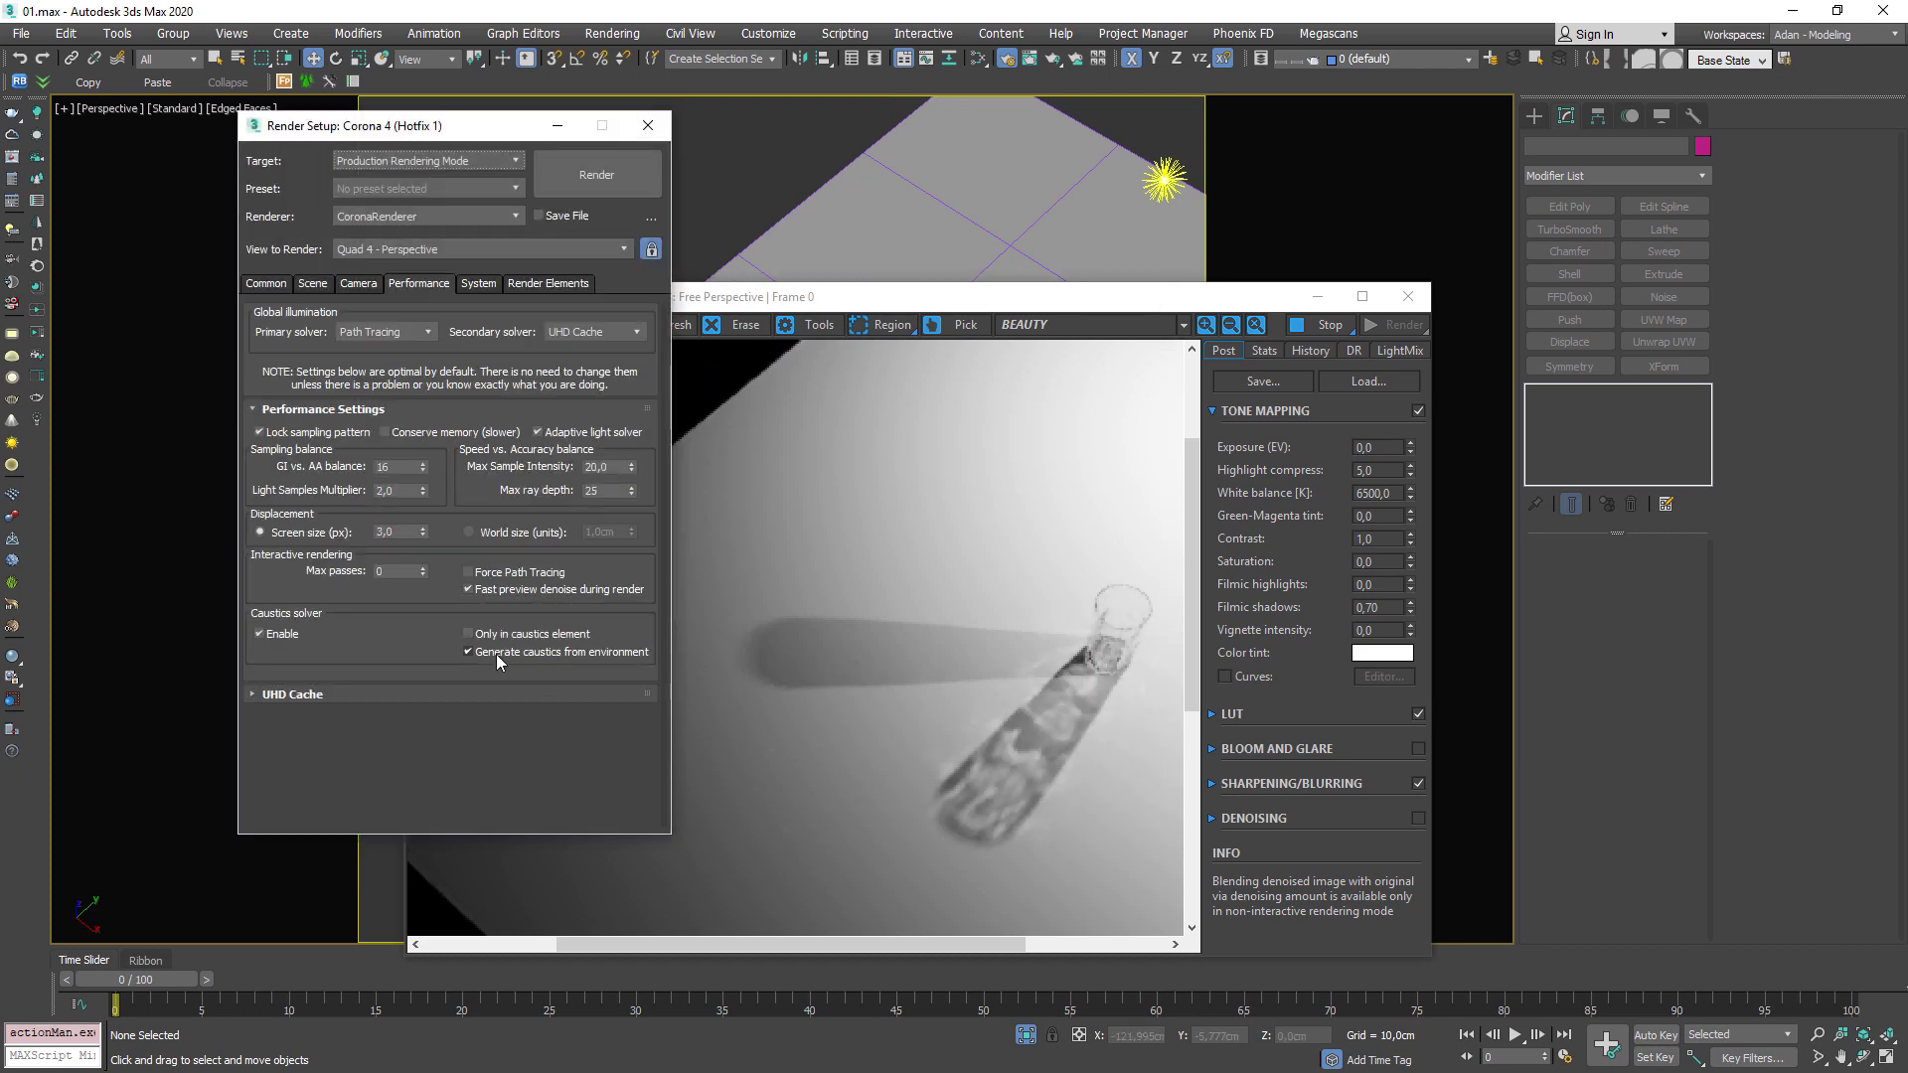
{"action": "left_click", "coordinate": [469, 653]}
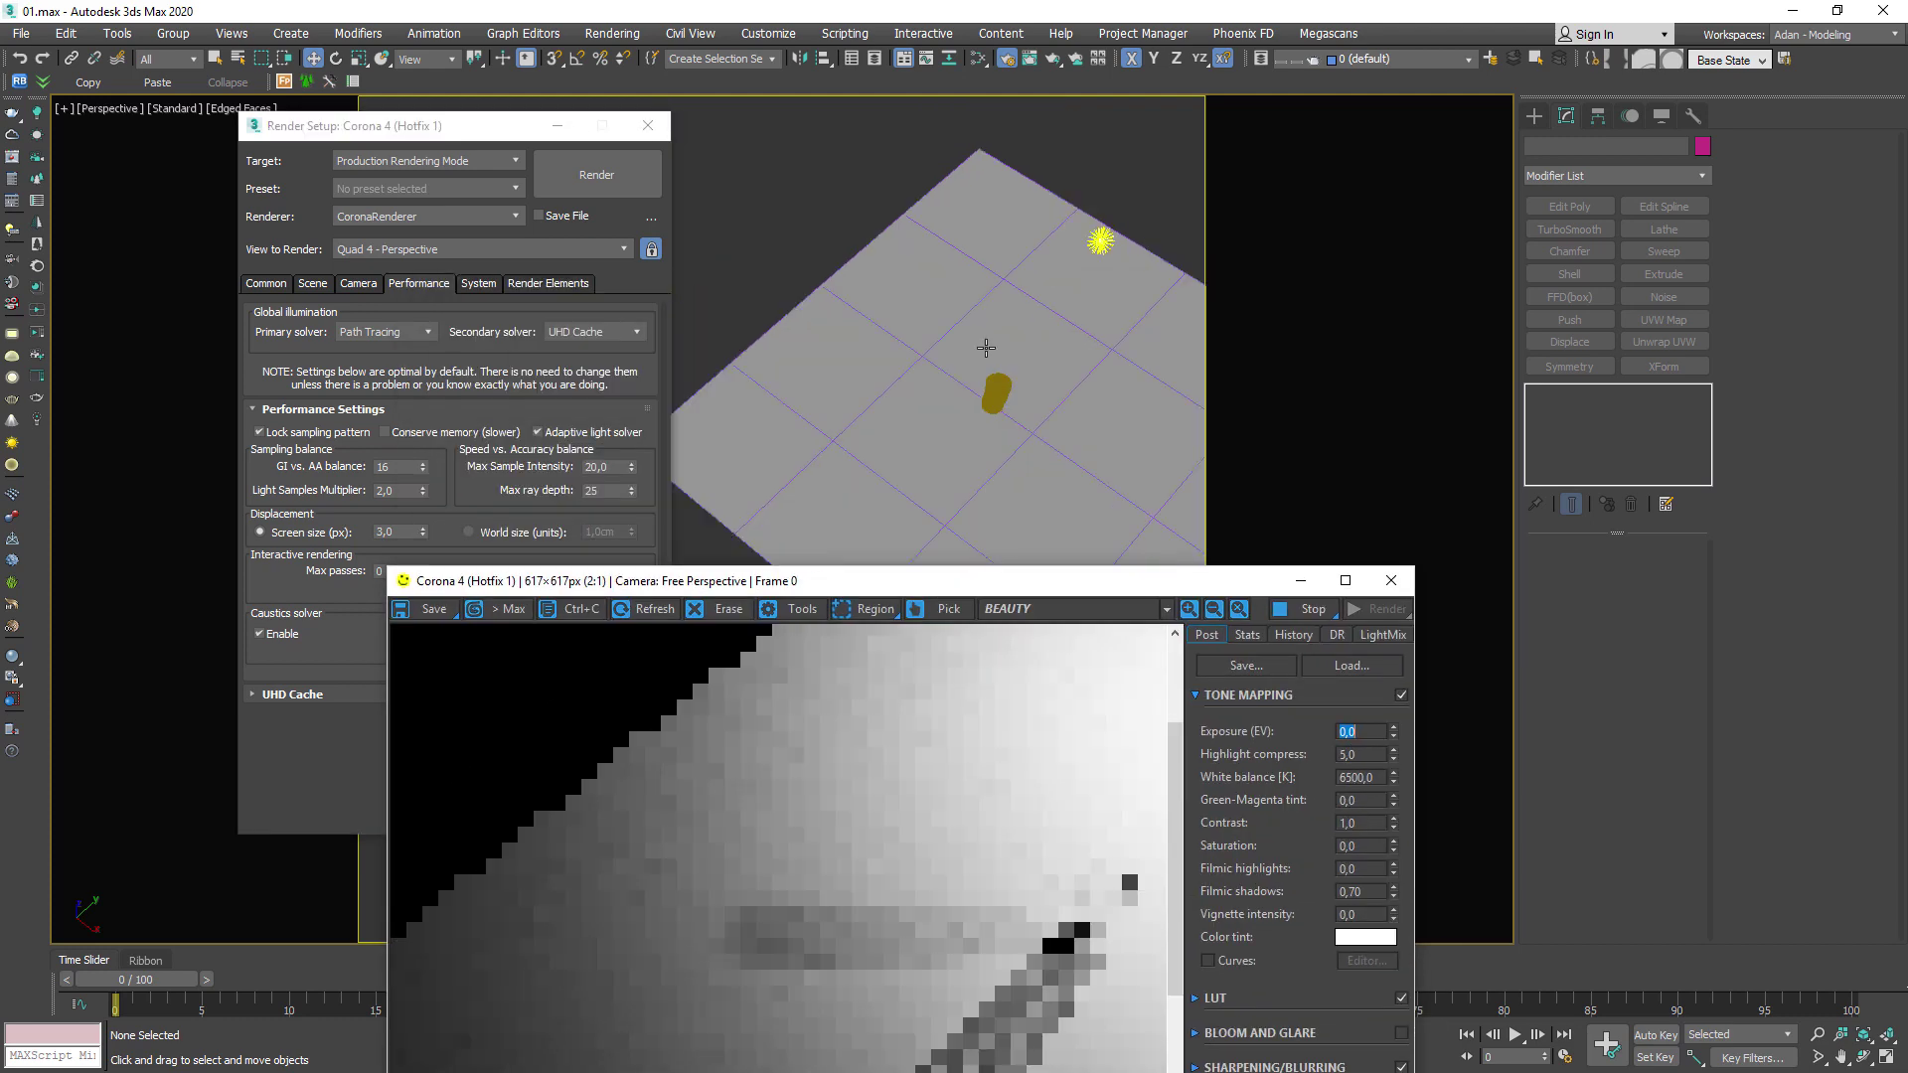
Delete the copied Corona light and switch off the remaining one.
{"action": "scroll", "coordinate": [986, 348], "scroll_direction": "down", "scroll_amount": 4}
{"action": "left_click", "coordinate": [1081, 341]}
{"action": "left_click", "coordinate": [1017, 296]}
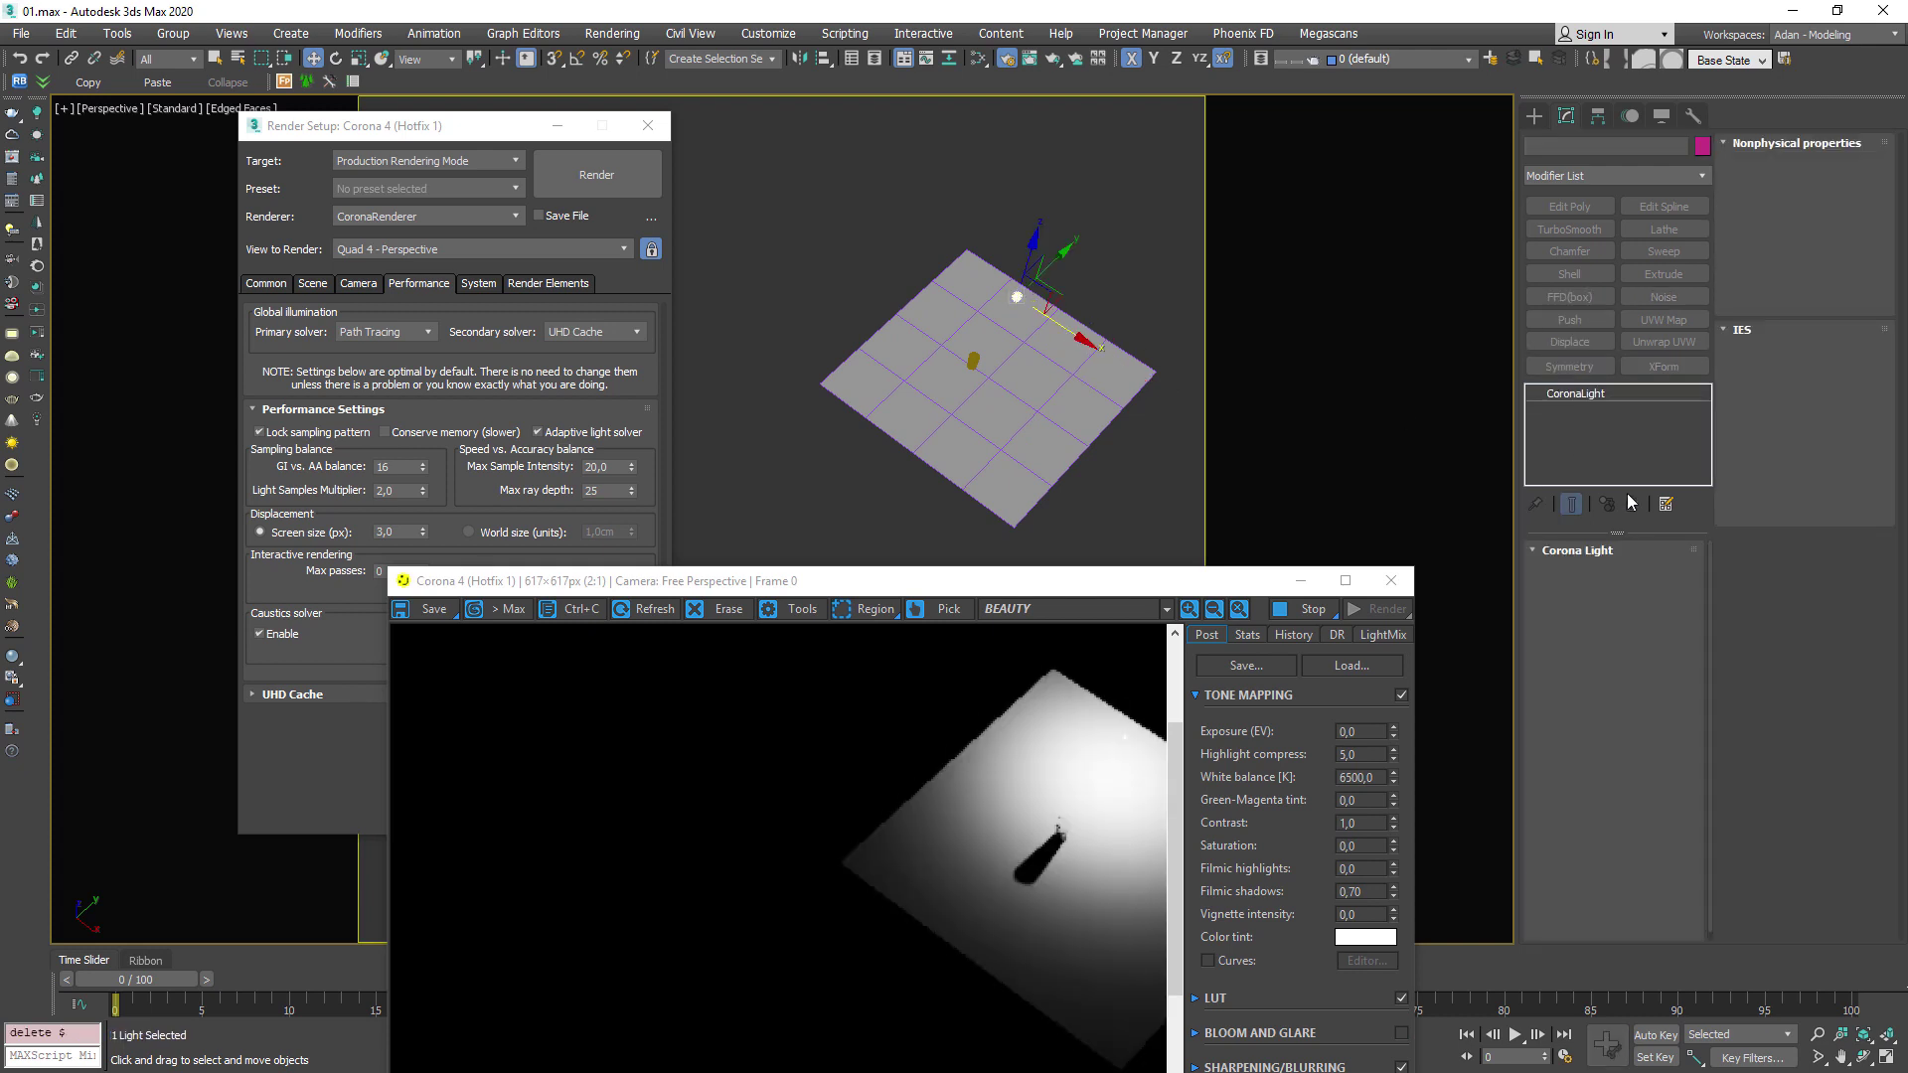
{"action": "left_click", "coordinate": [1547, 577]}
{"action": "left_click_drag", "start_coordinate": [1012, 573], "coordinate": [1052, 617]}
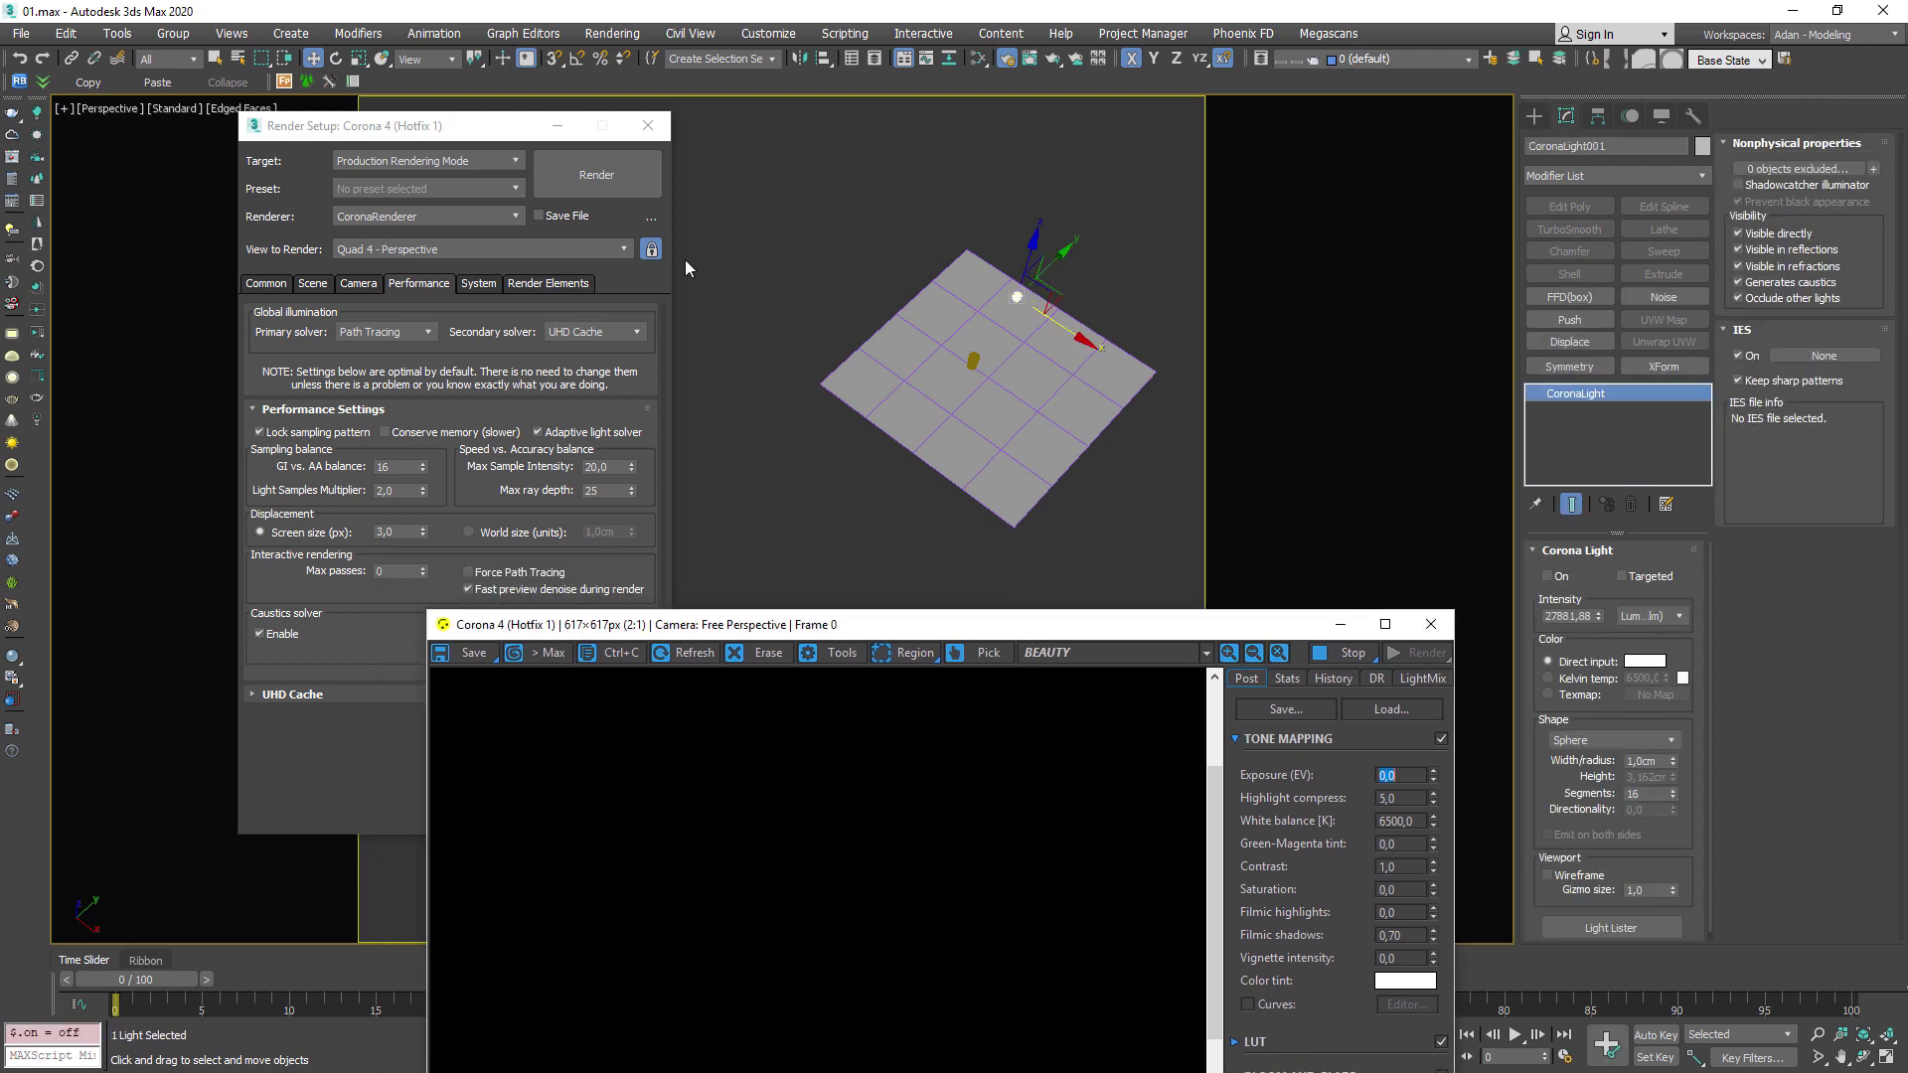
{"action": "left_click", "coordinate": [684, 260]}
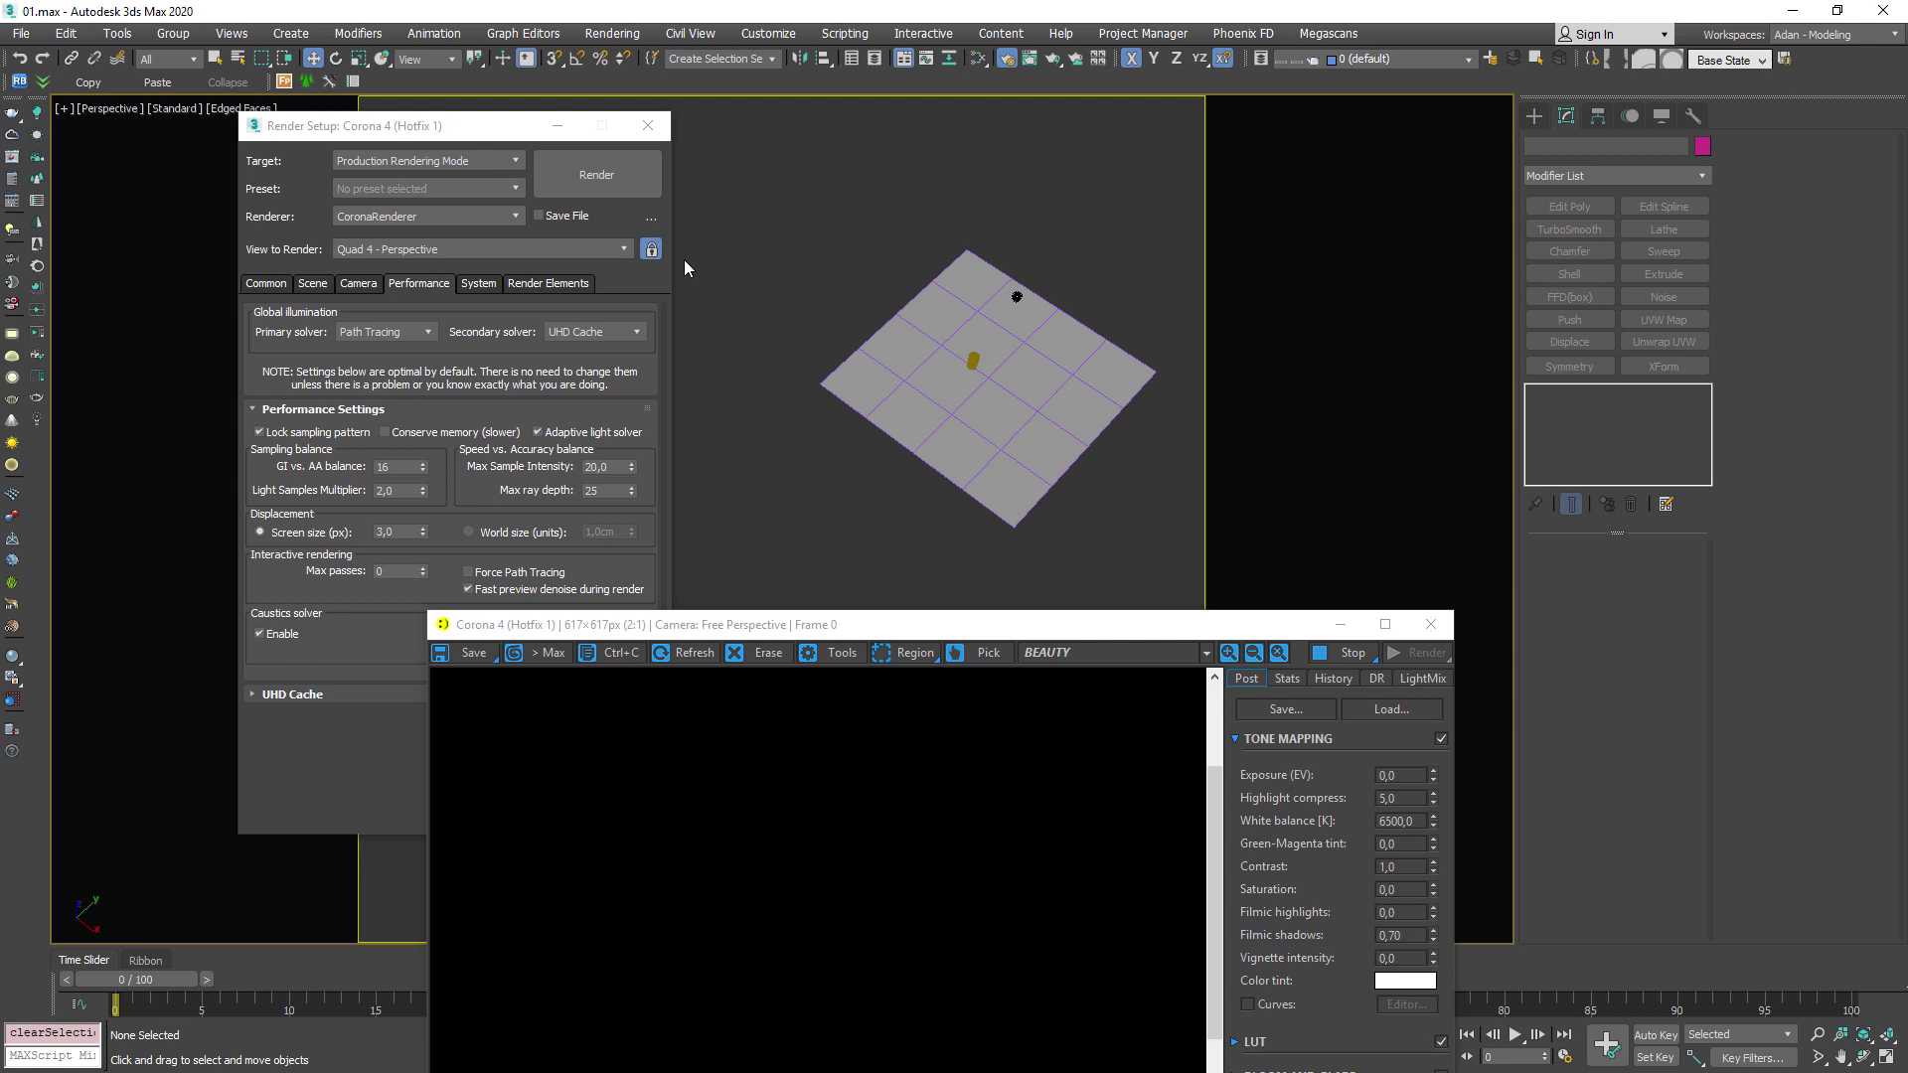
Load interior_hdri2.hdr through a Corona map as the environment map, and close the environment and render setup dialogs.
{"action": "key", "text": "8"}
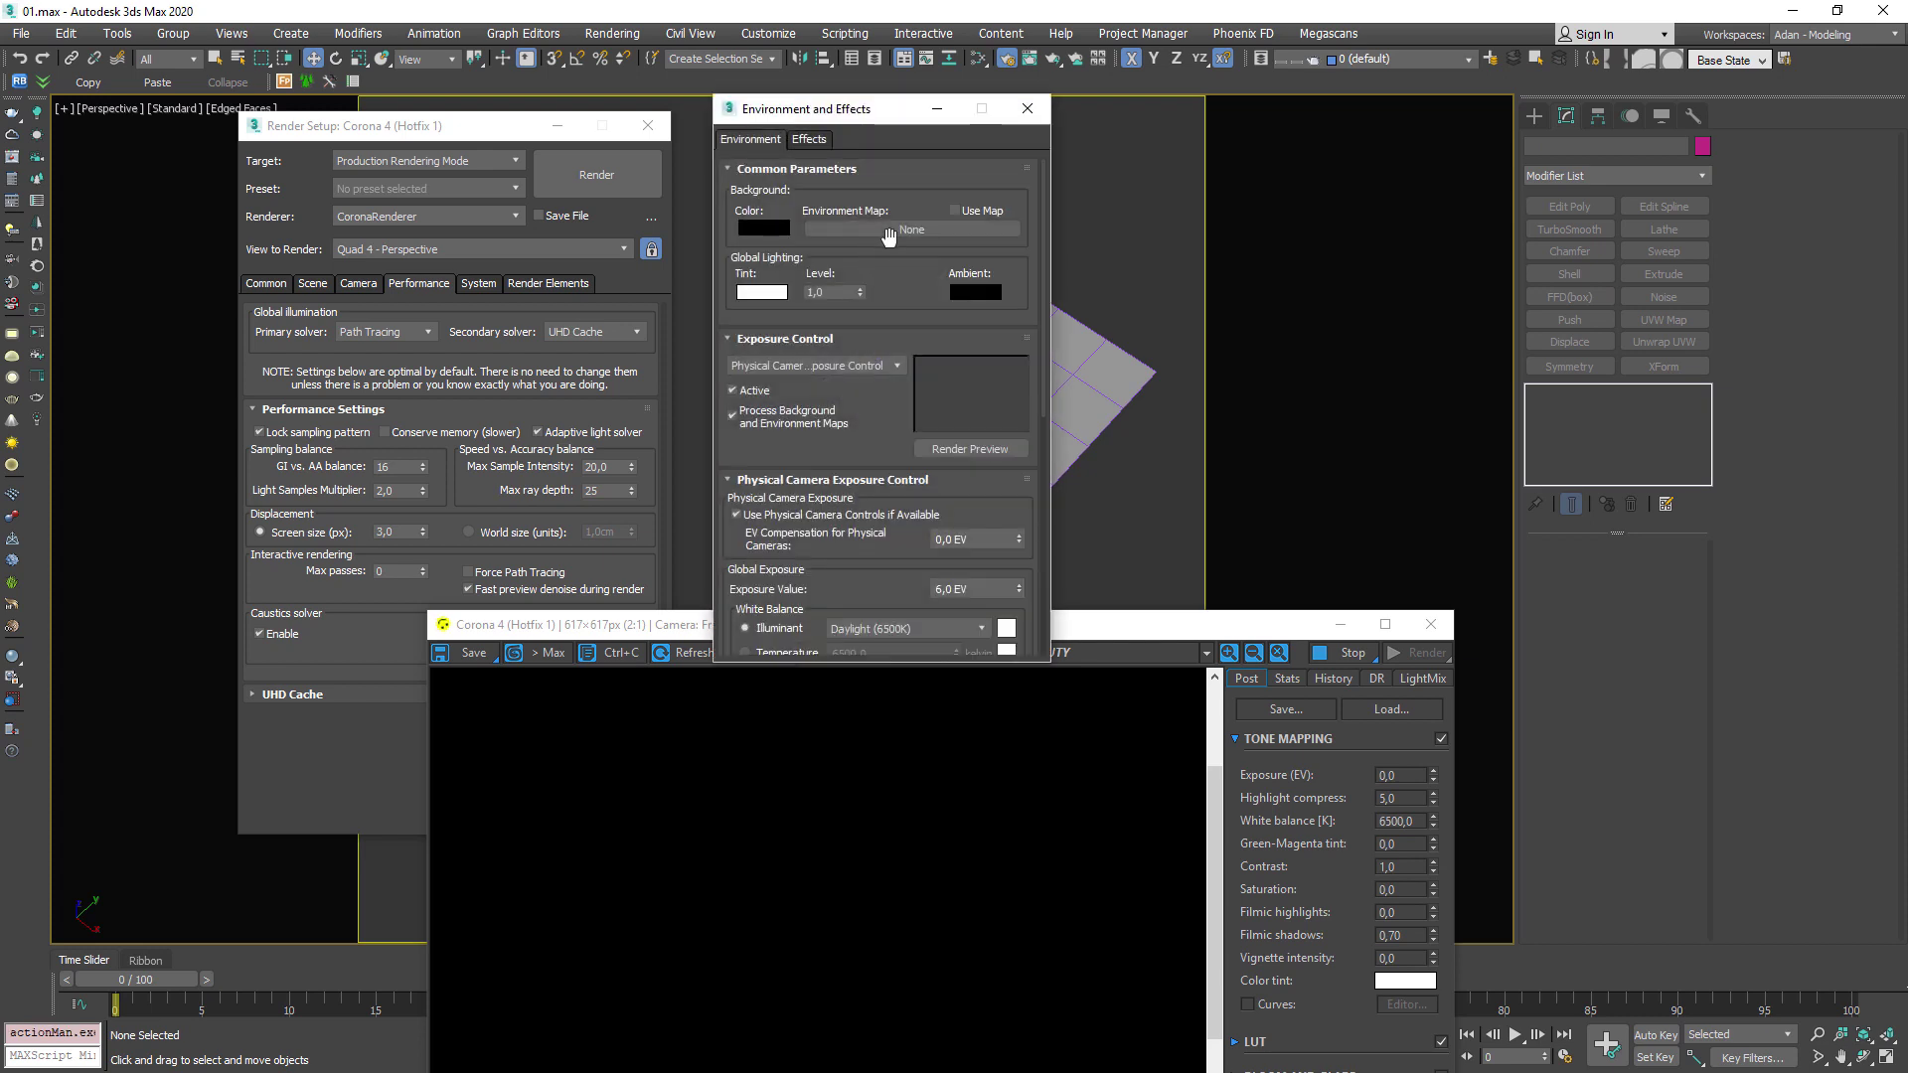
{"action": "left_click", "coordinate": [893, 235]}
{"action": "left_click", "coordinate": [770, 298]}
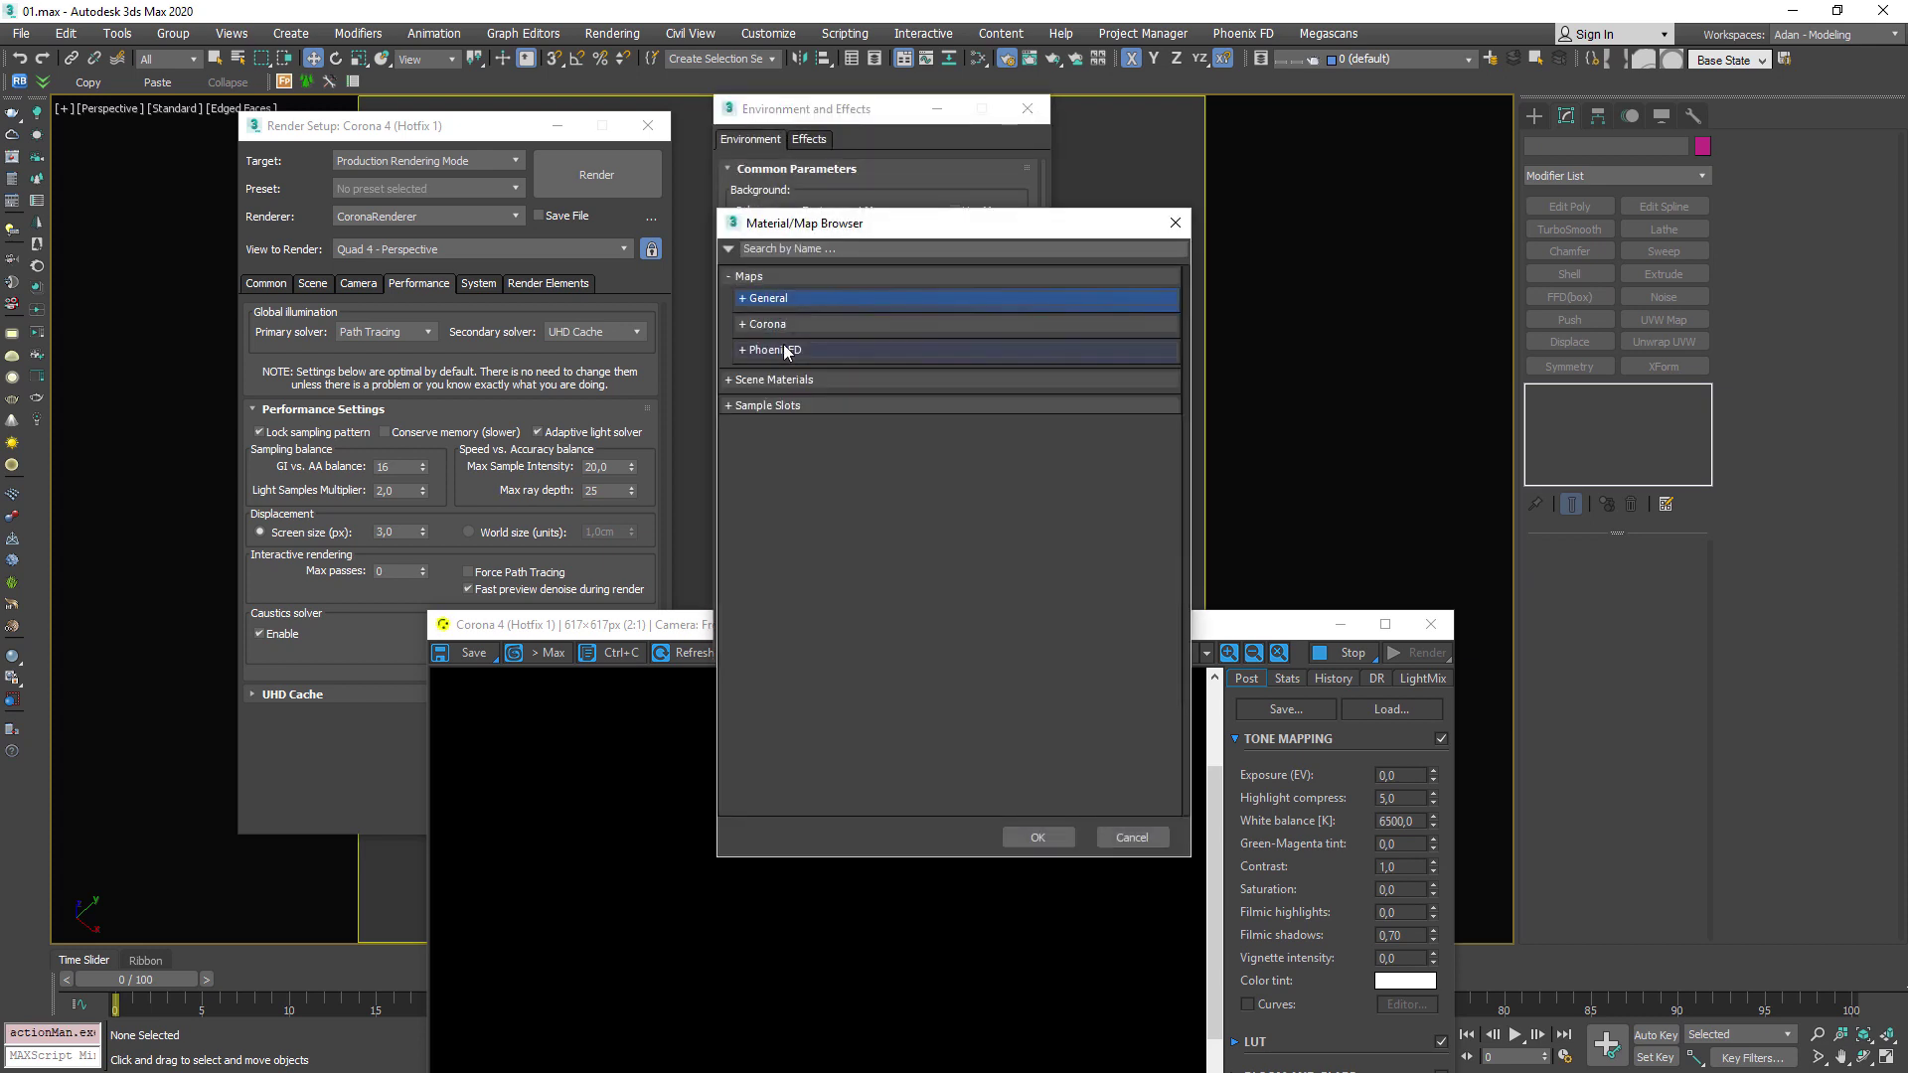
{"action": "left_click", "coordinate": [785, 324]}
{"action": "double_click", "coordinate": [821, 366]}
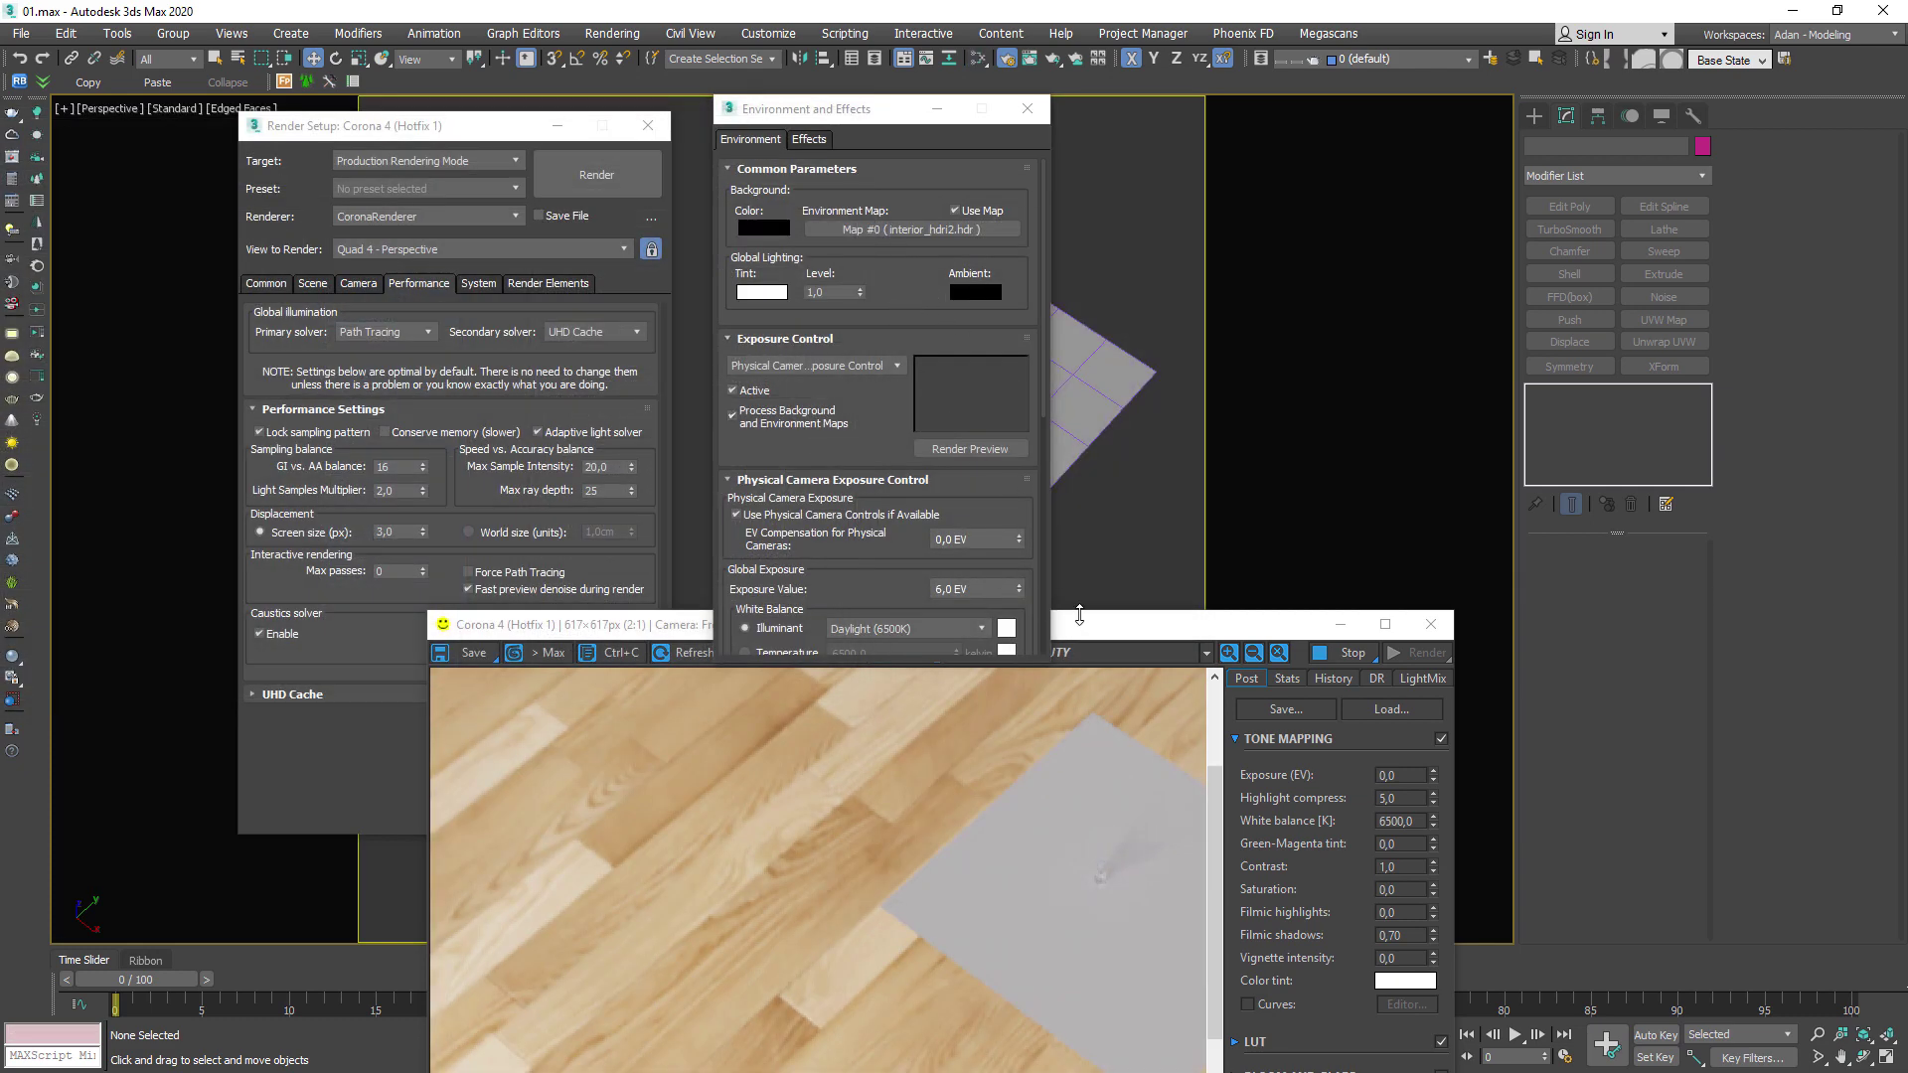
{"action": "left_click_drag", "start_coordinate": [1123, 626], "coordinate": [1239, 363]}
{"action": "left_click", "coordinate": [1026, 108]}
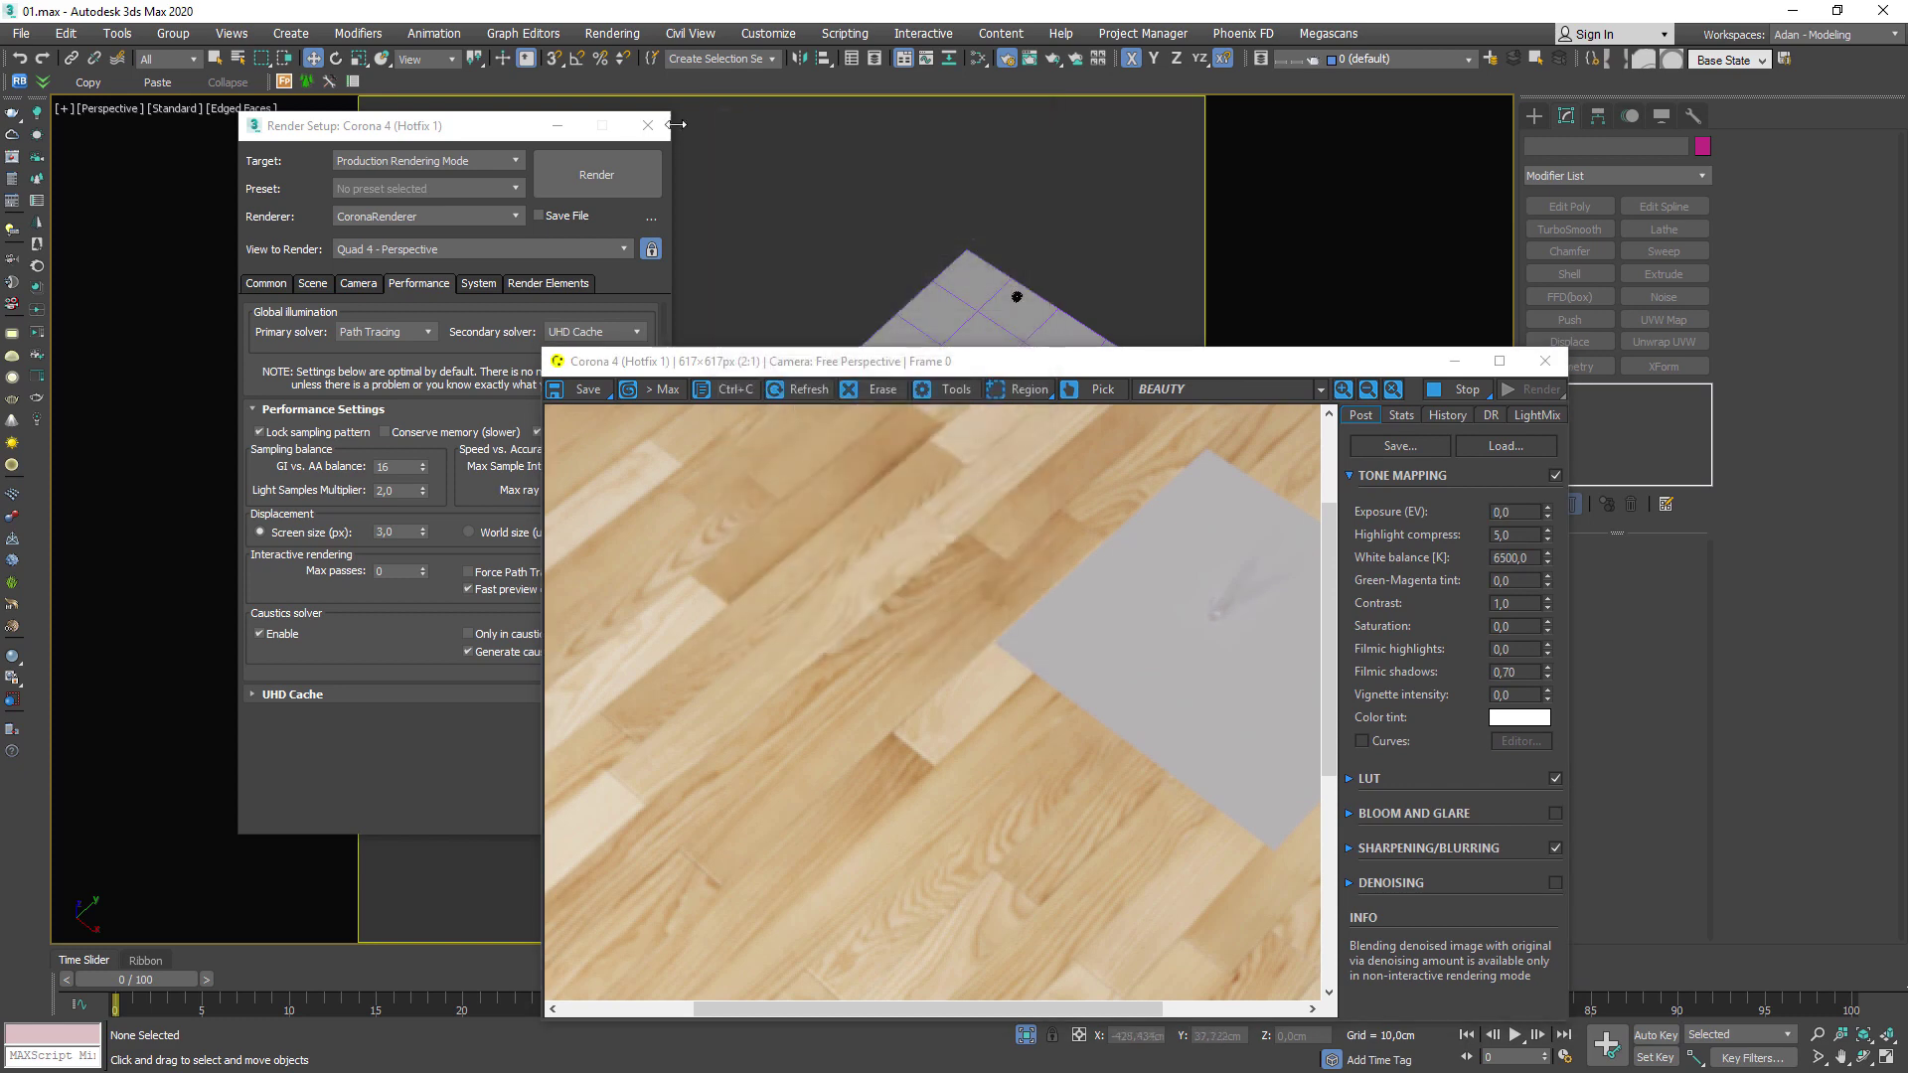
{"action": "left_click", "coordinate": [648, 125]}
Frame the glass from above and examine the caustics cast by the HDRI environment, up close and at full frame.
{"action": "left_click_drag", "start_coordinate": [1018, 372], "coordinate": [1192, 648]}
{"action": "middle_click_drag", "start_coordinate": [1193, 497], "coordinate": [622, 354], "text": "alt"}
{"action": "scroll", "coordinate": [627, 348], "scroll_direction": "up", "scroll_amount": 7}
{"action": "left_click", "coordinate": [823, 252]}
{"action": "scroll", "coordinate": [765, 338], "scroll_direction": "up", "scroll_amount": 4}
{"action": "middle_click_drag", "start_coordinate": [771, 298], "coordinate": [921, 450], "text": "alt"}
{"action": "left_click_drag", "start_coordinate": [1397, 647], "coordinate": [1341, 203]}
{"action": "scroll", "coordinate": [1105, 596], "scroll_direction": "down", "scroll_amount": 1}
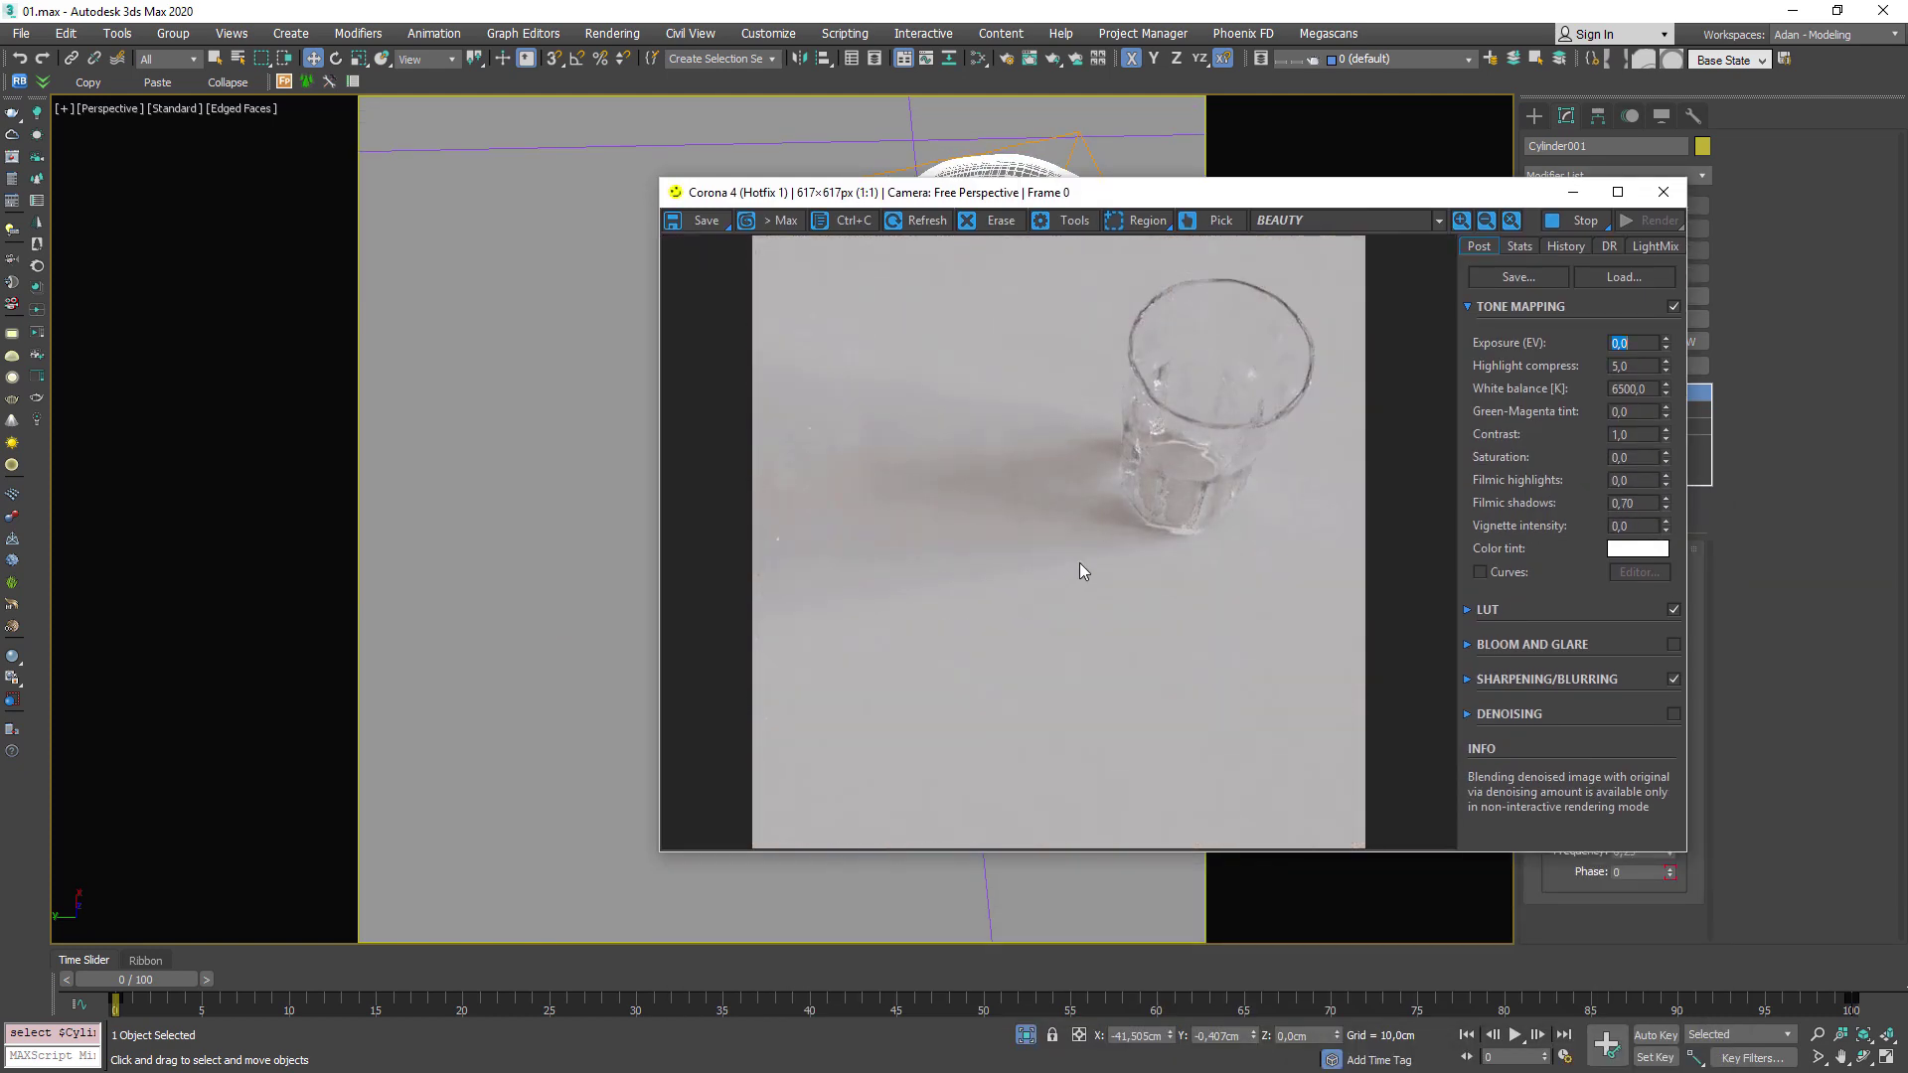
{"action": "scroll", "coordinate": [1127, 495], "scroll_direction": "up", "scroll_amount": 1}
{"action": "scroll", "coordinate": [1093, 472], "scroll_direction": "down", "scroll_amount": 1}
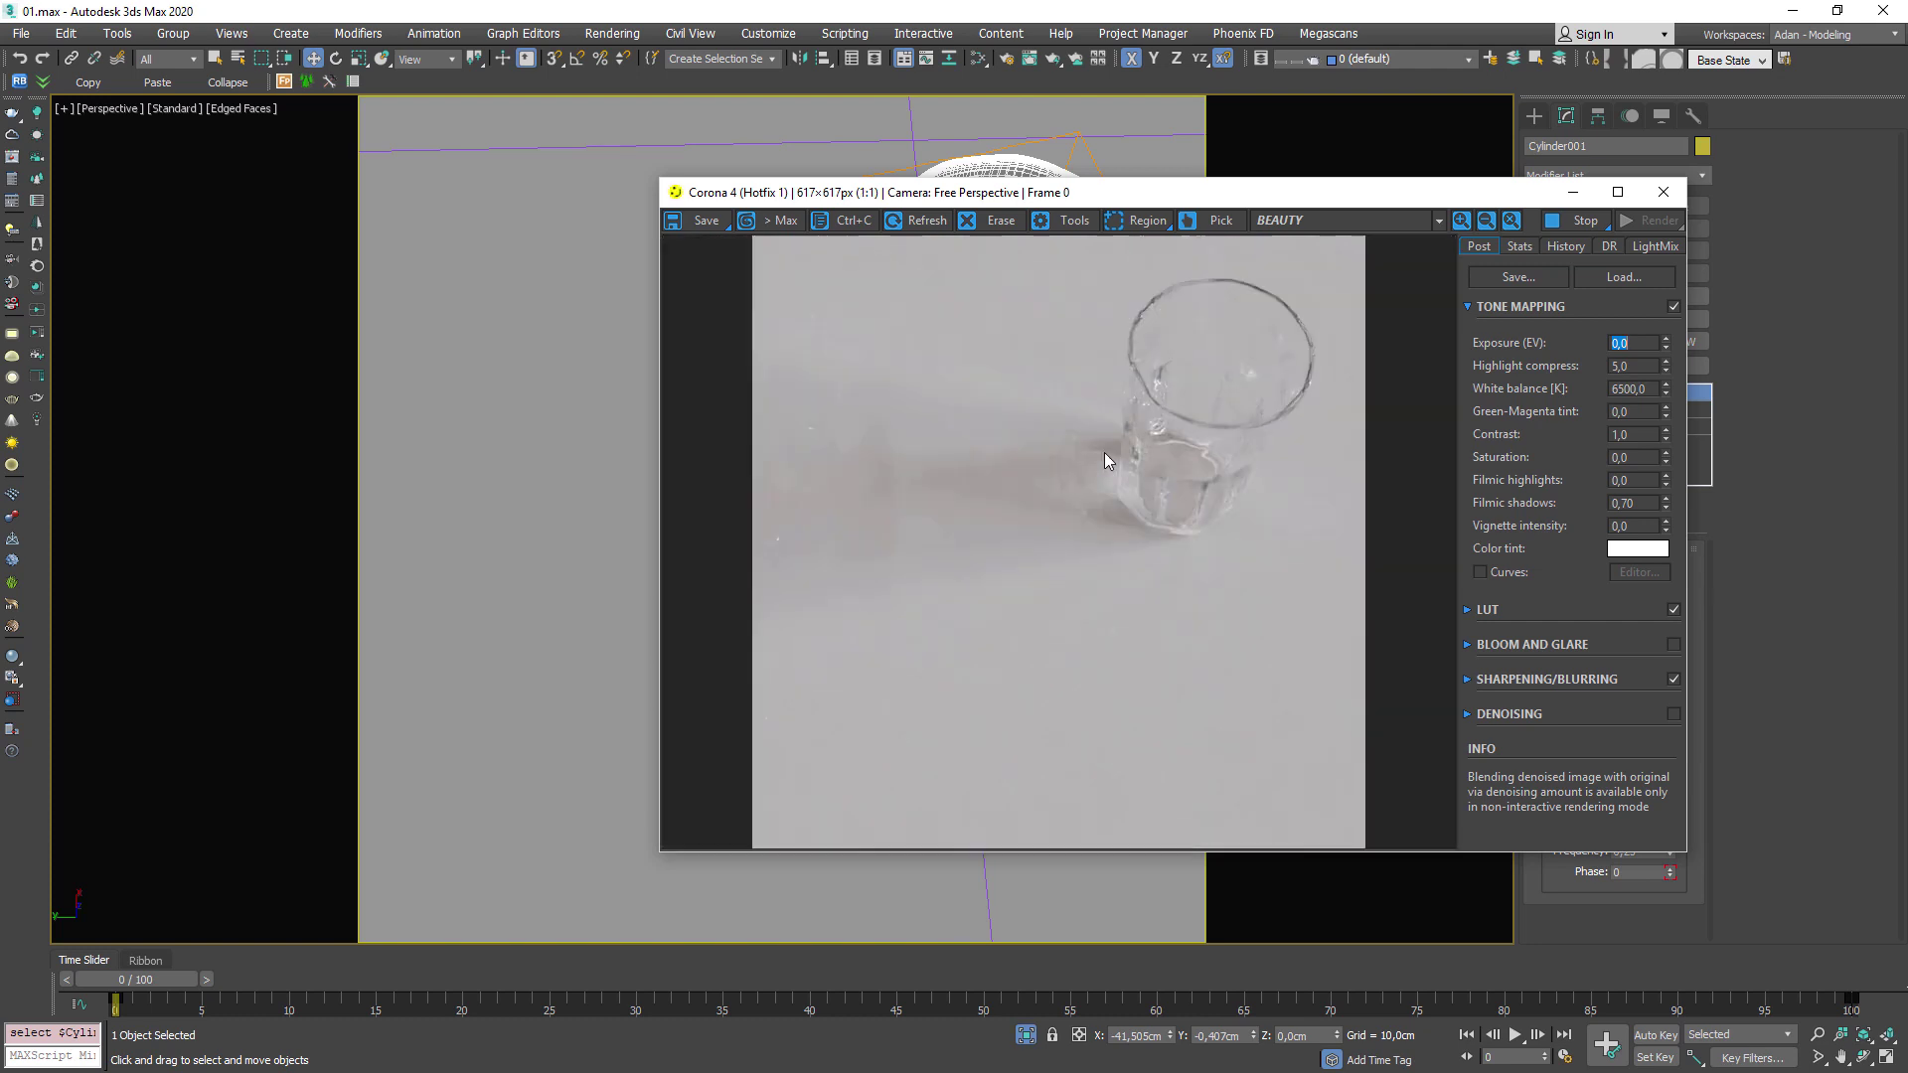
{"action": "scroll", "coordinate": [1099, 462], "scroll_direction": "up", "scroll_amount": 1}
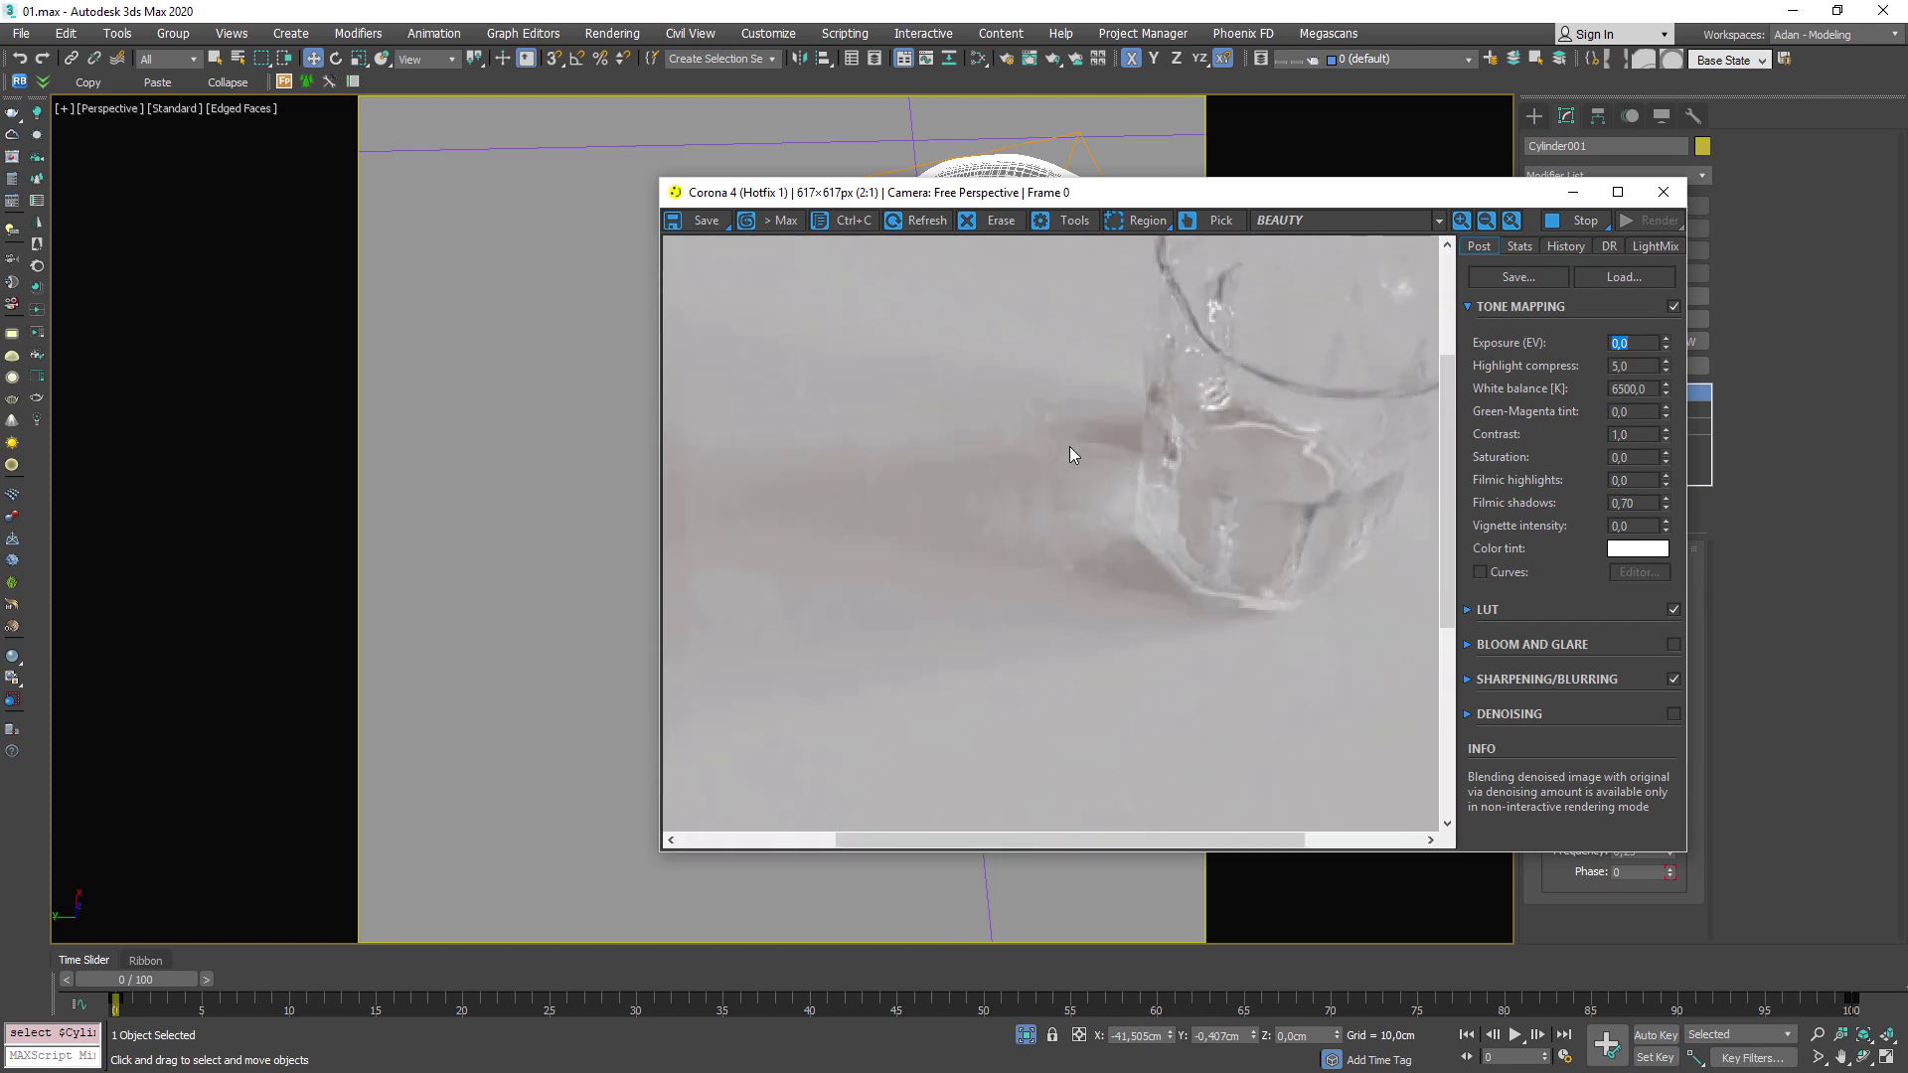
{"action": "scroll", "coordinate": [1074, 453], "scroll_direction": "down", "scroll_amount": 1}
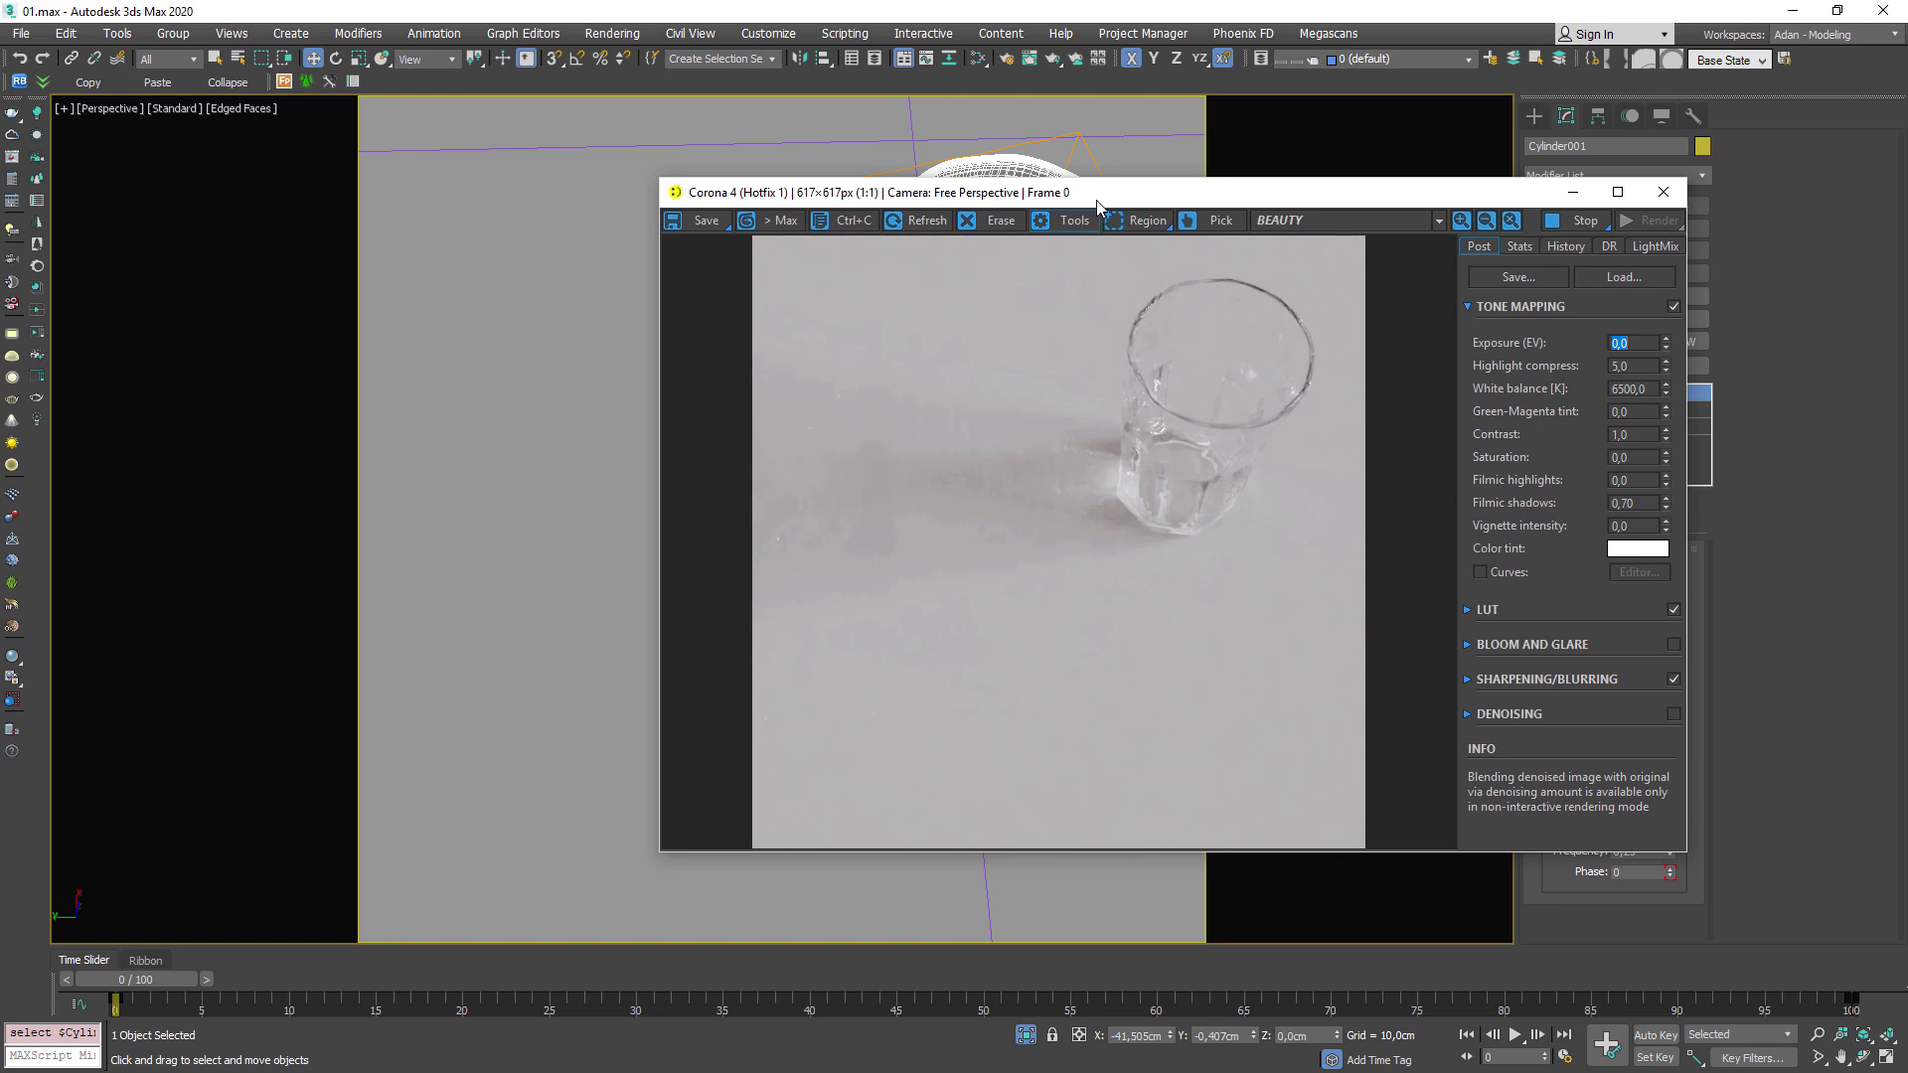
Examine the HDRI caustics around the glass from a low side angle and up close at its base.
{"action": "left_click_drag", "start_coordinate": [1095, 202], "coordinate": [1162, 713]}
{"action": "scroll", "coordinate": [939, 426], "scroll_direction": "down", "scroll_amount": 5}
{"action": "middle_click_drag", "start_coordinate": [929, 428], "coordinate": [1005, 307], "text": "alt"}
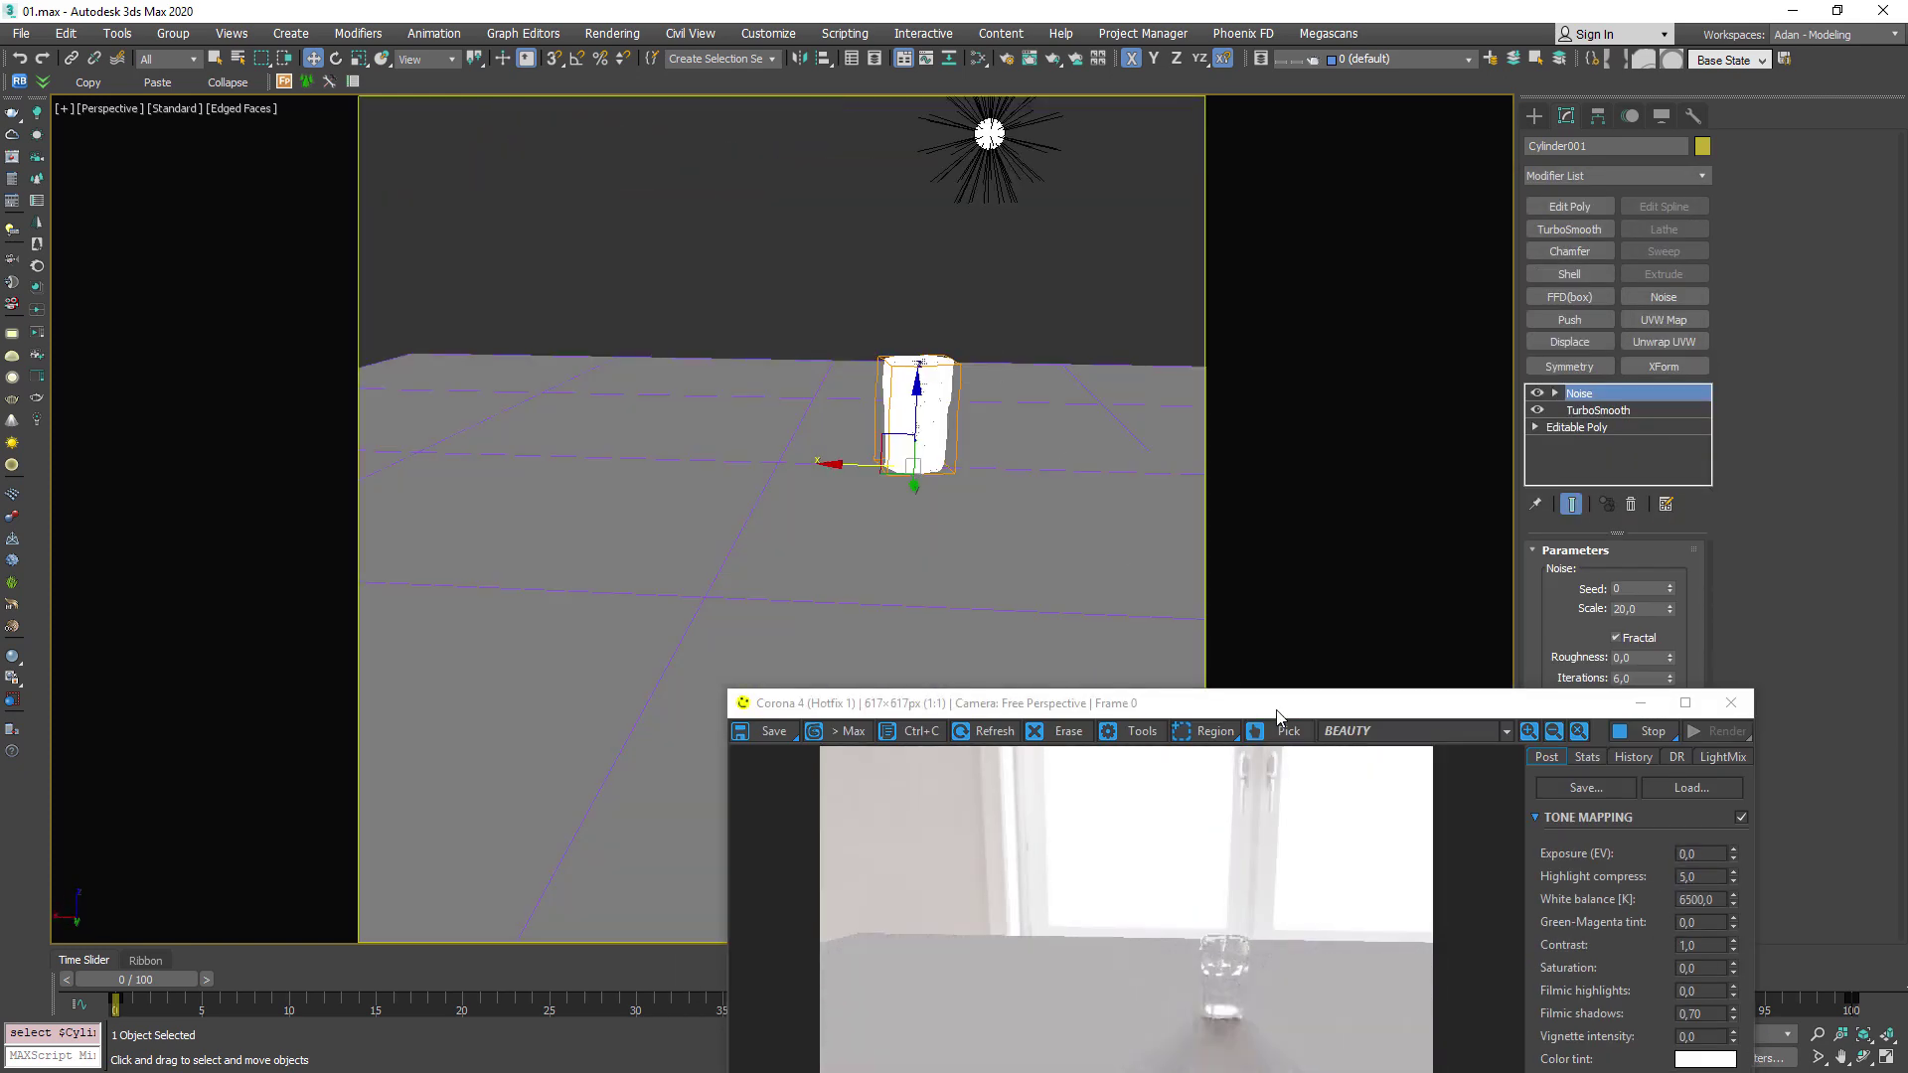
{"action": "left_click_drag", "start_coordinate": [1276, 709], "coordinate": [1274, 184]}
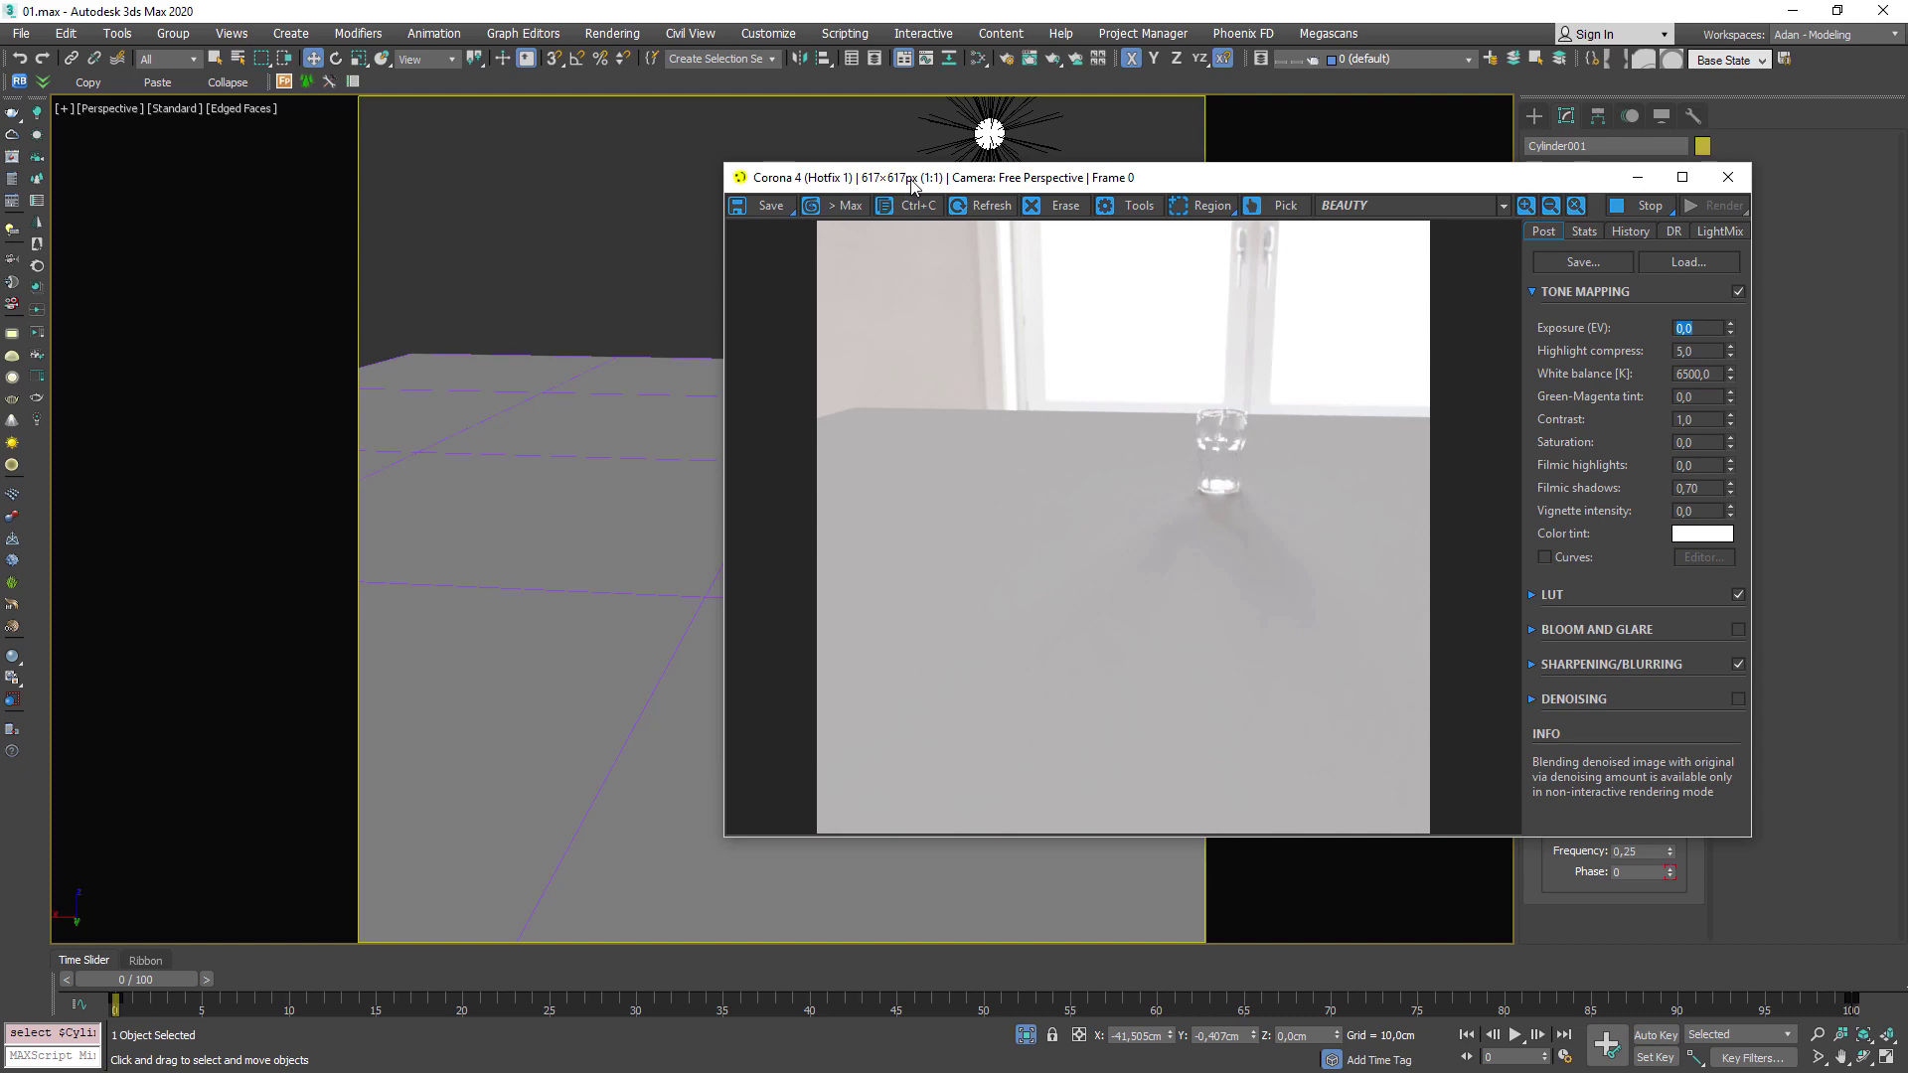
{"action": "left_click_drag", "start_coordinate": [916, 179], "coordinate": [1278, 264]}
{"action": "middle_click_drag", "start_coordinate": [841, 422], "coordinate": [831, 505], "text": "alt"}
{"action": "scroll", "coordinate": [831, 505], "scroll_direction": "up", "scroll_amount": 8}
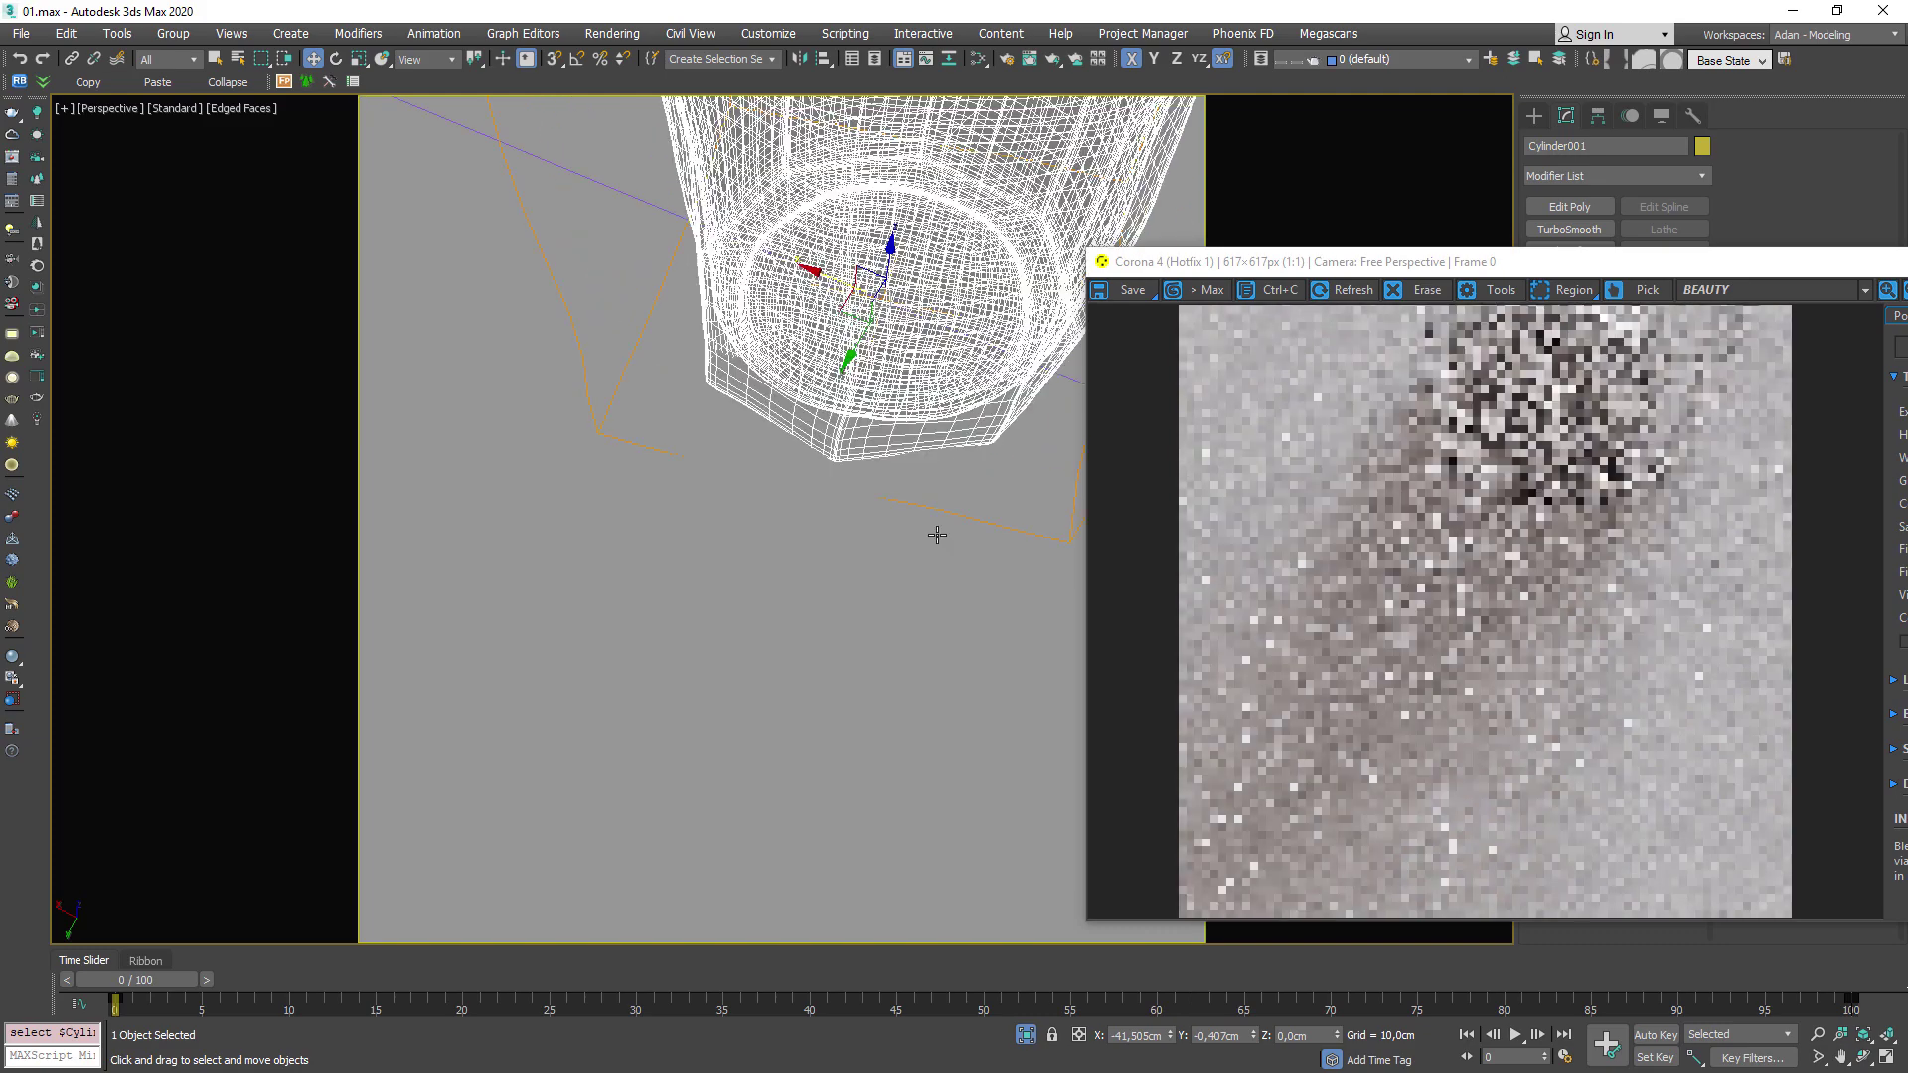
{"action": "left_click_drag", "start_coordinate": [1481, 264], "coordinate": [1419, 184]}
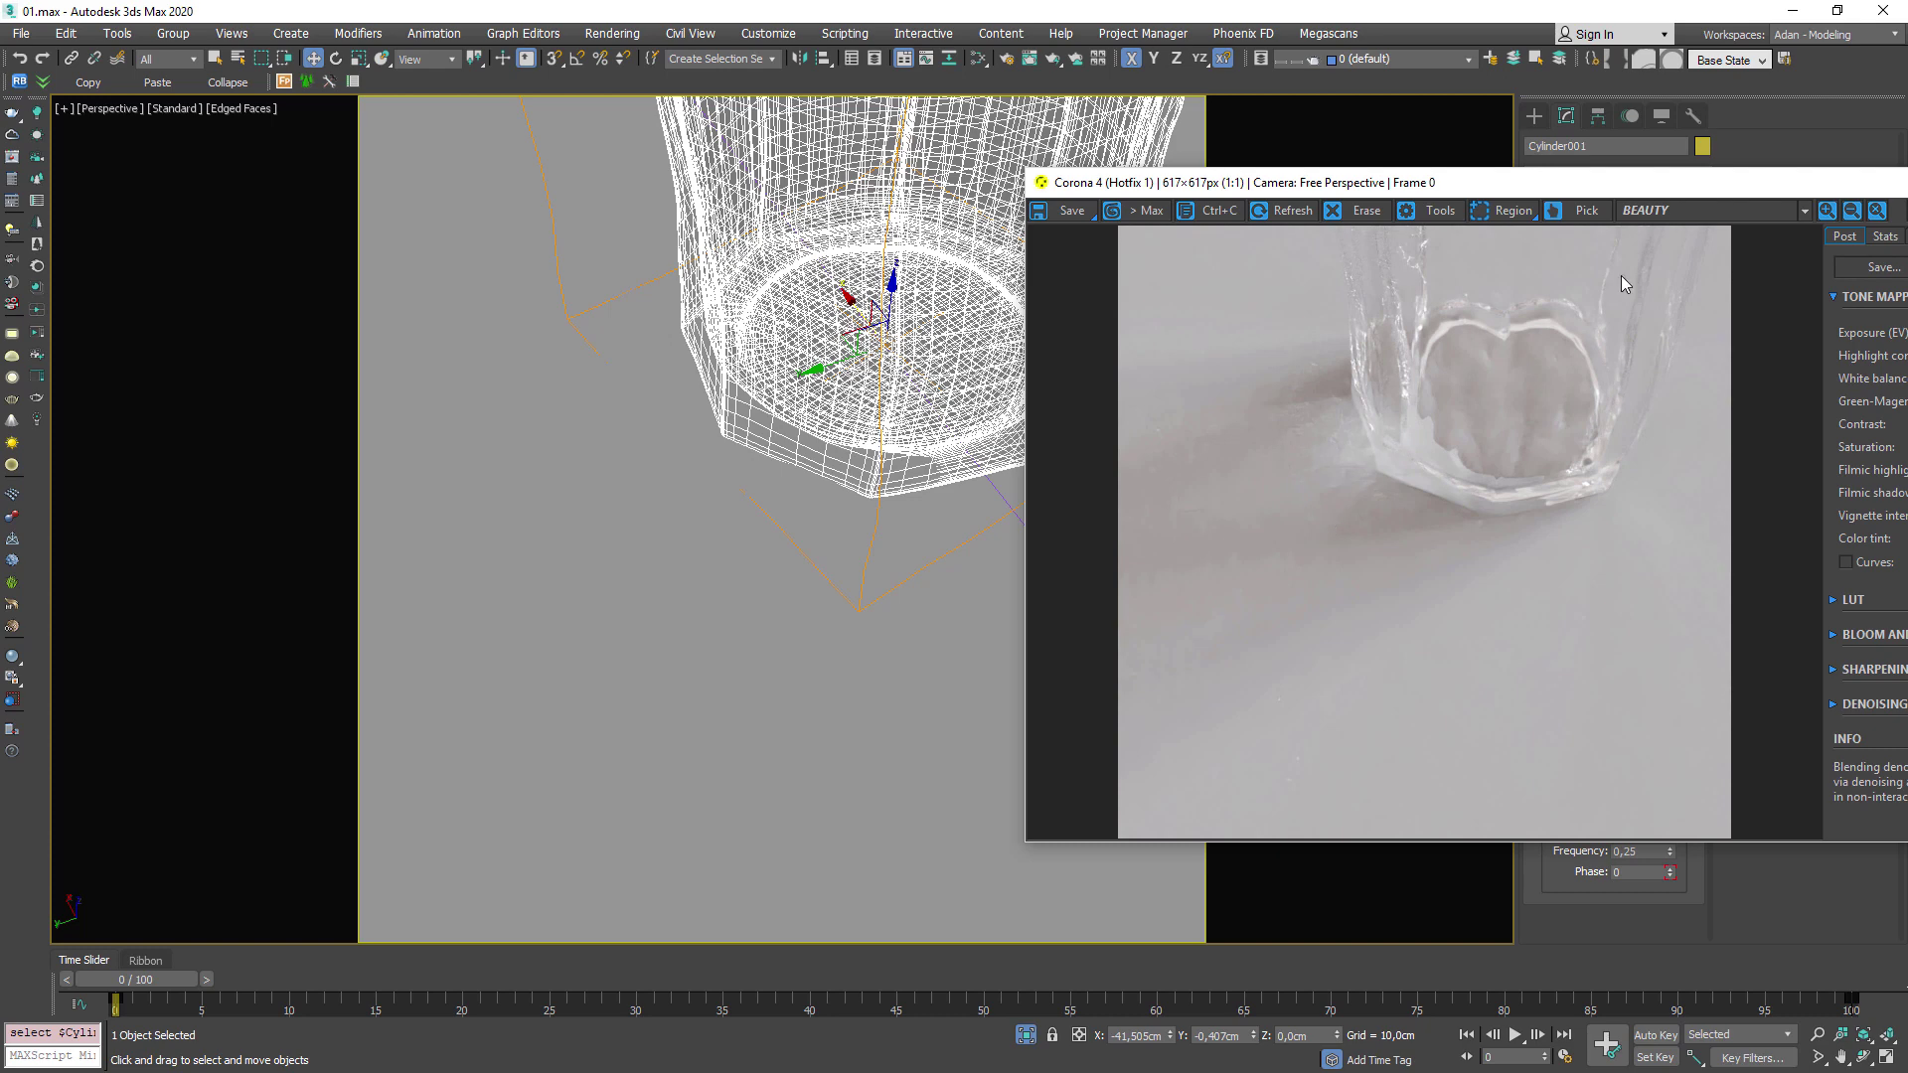
Unhide all the hidden glass objects around the drinking glass so the whole group renders together.
{"action": "left_click_drag", "start_coordinate": [1690, 182], "coordinate": [1354, 759]}
{"action": "scroll", "coordinate": [1066, 406], "scroll_direction": "down", "scroll_amount": 4}
{"action": "right_click", "coordinate": [1063, 408]}
{"action": "left_click", "coordinate": [1099, 310]}
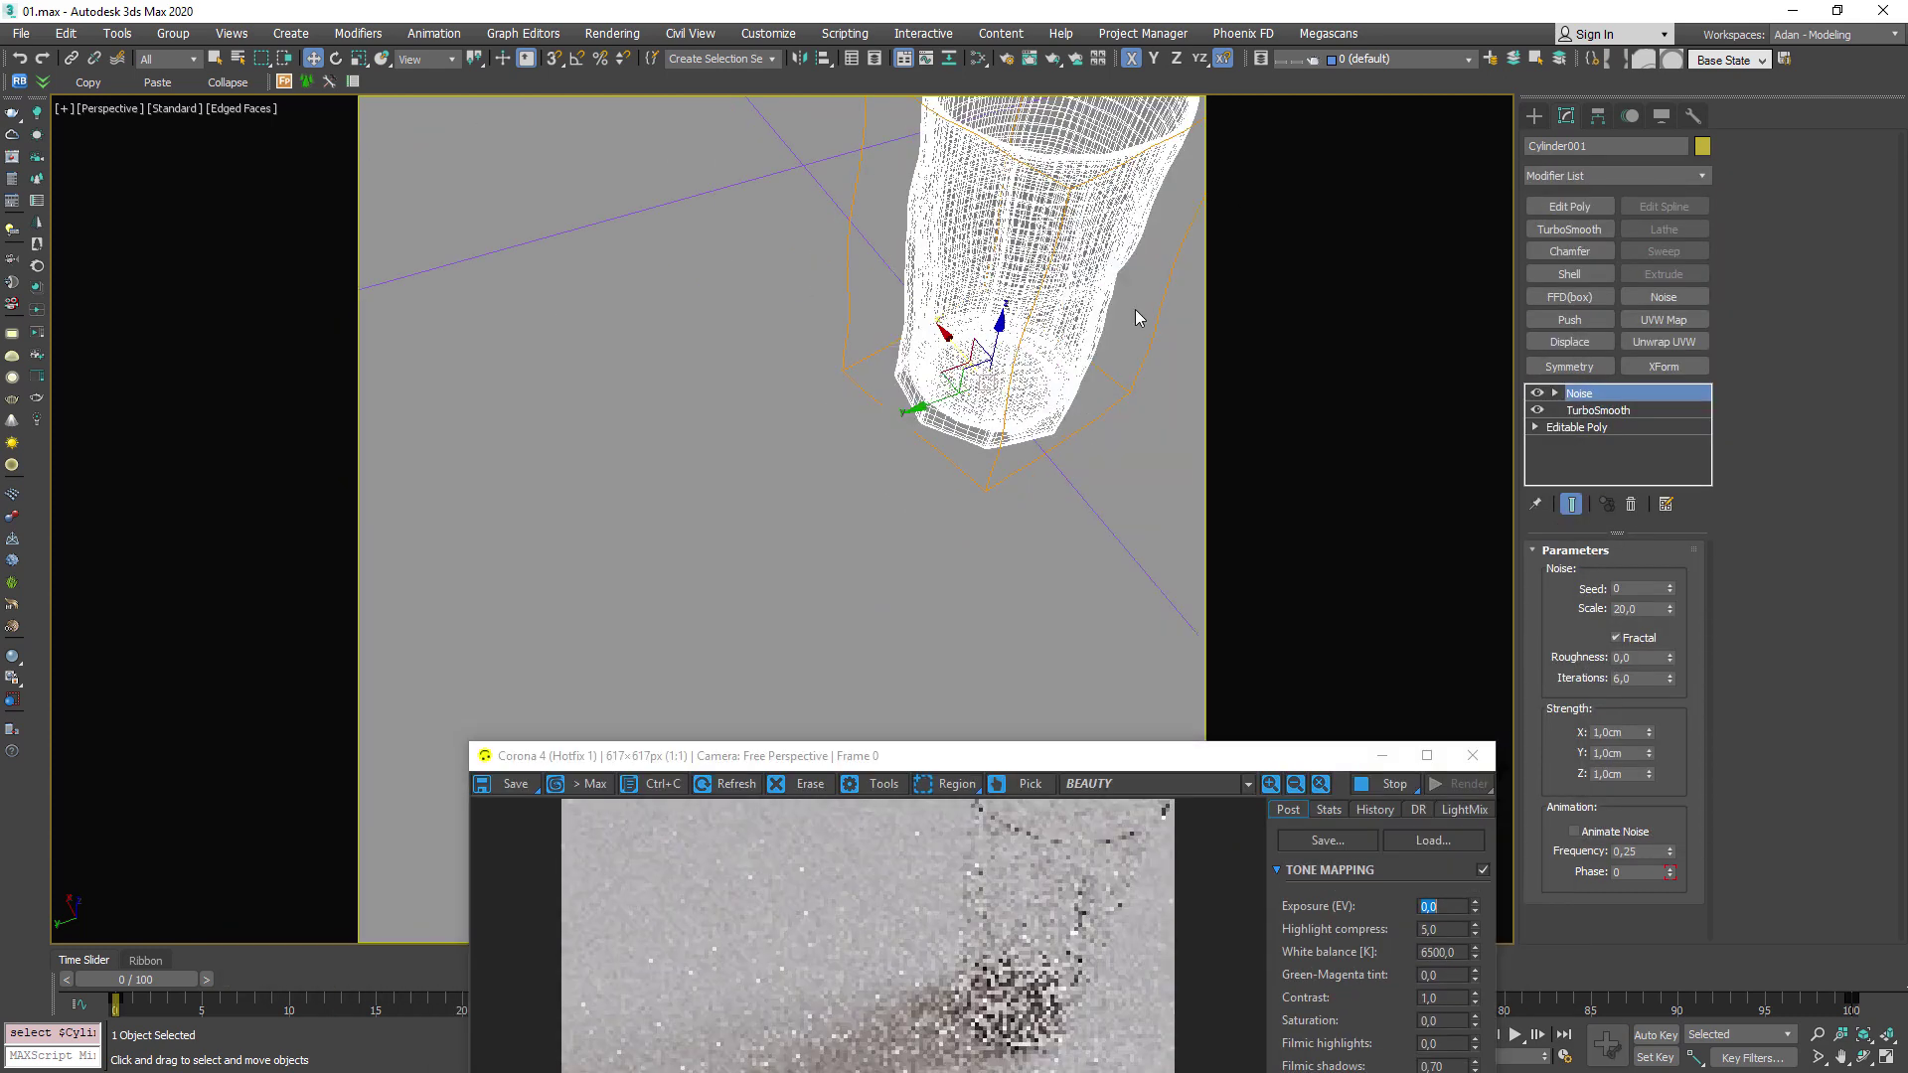
{"action": "middle_click_drag", "start_coordinate": [1093, 397], "coordinate": [1005, 592], "text": "alt"}
{"action": "left_click_drag", "start_coordinate": [1005, 755], "coordinate": [1466, 330]}
{"action": "middle_click_drag", "start_coordinate": [783, 431], "coordinate": [918, 406], "text": "alt"}
{"action": "scroll", "coordinate": [758, 497], "scroll_direction": "down", "scroll_amount": 3}
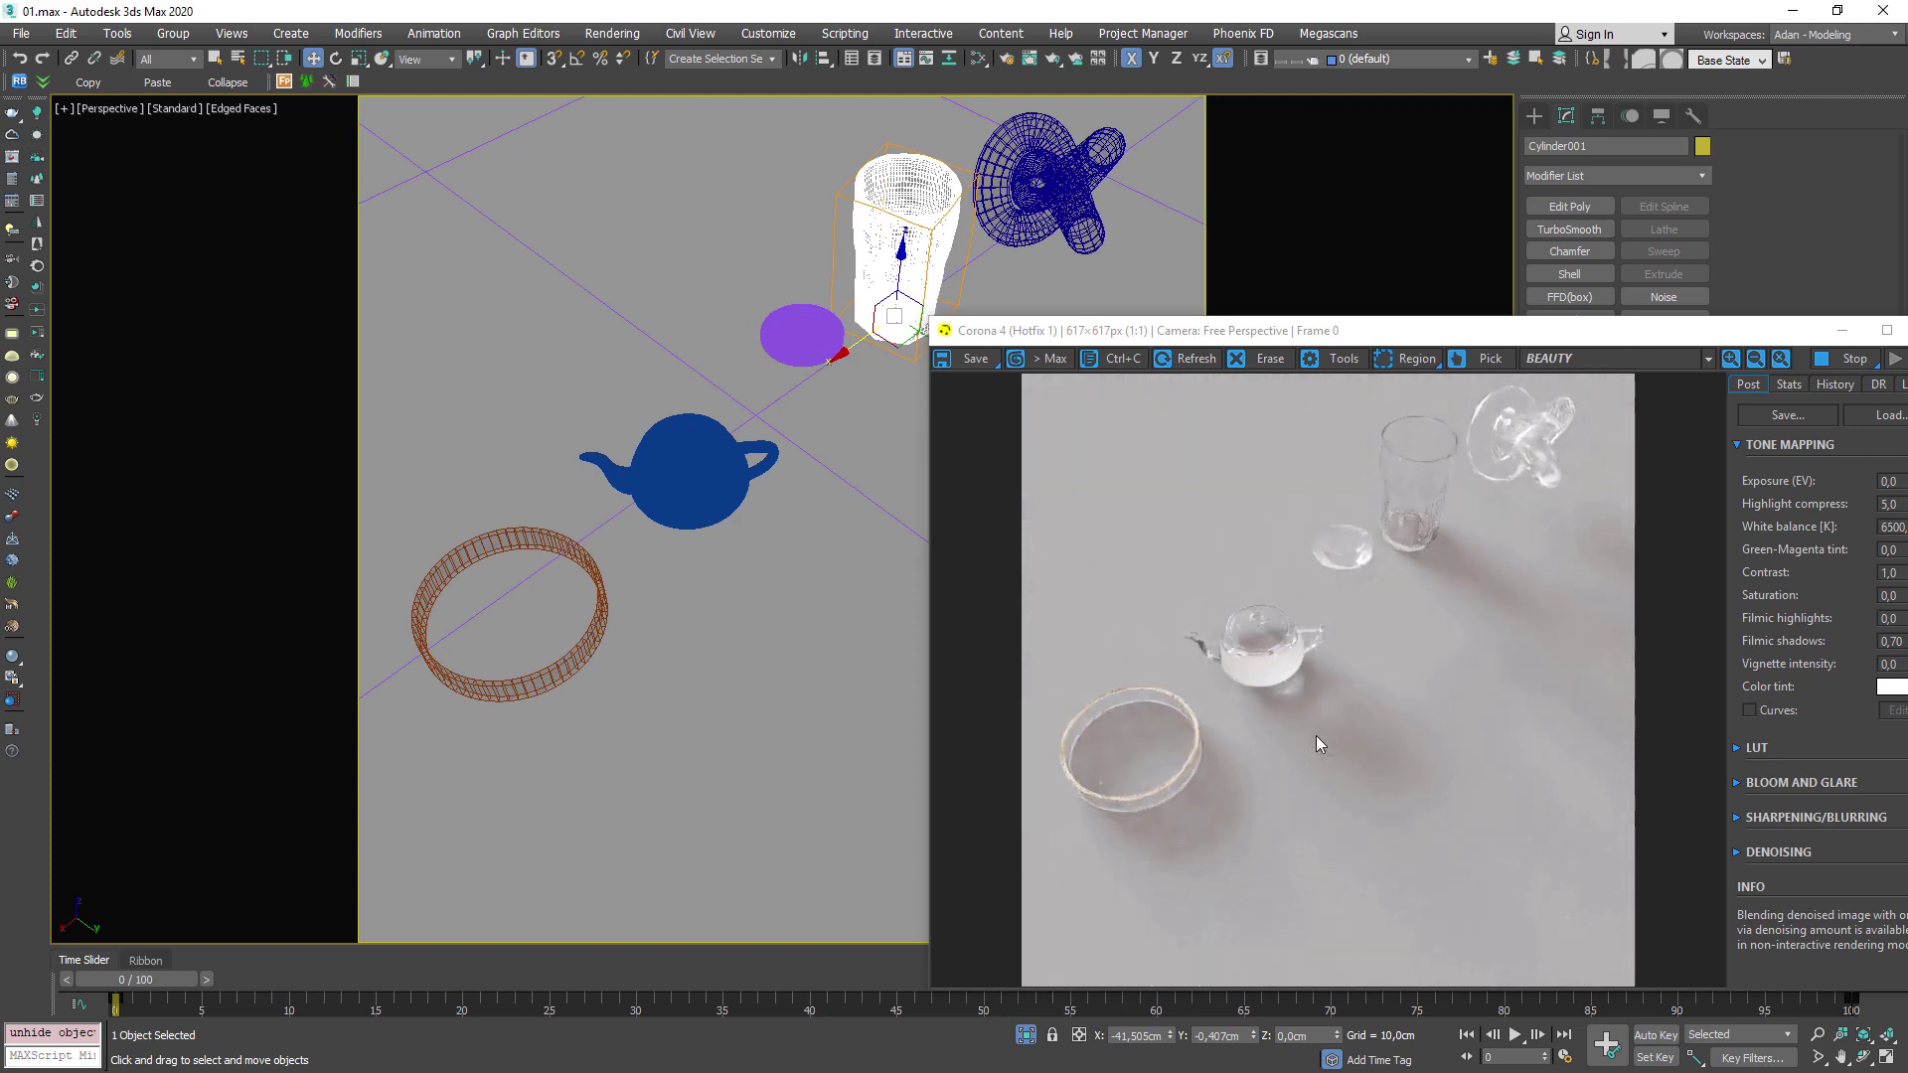
Inspect the HDRI caustics beside the glass teapot up close and across the whole group of objects in the render.
{"action": "scroll", "coordinate": [1291, 701], "scroll_direction": "up", "scroll_amount": 2}
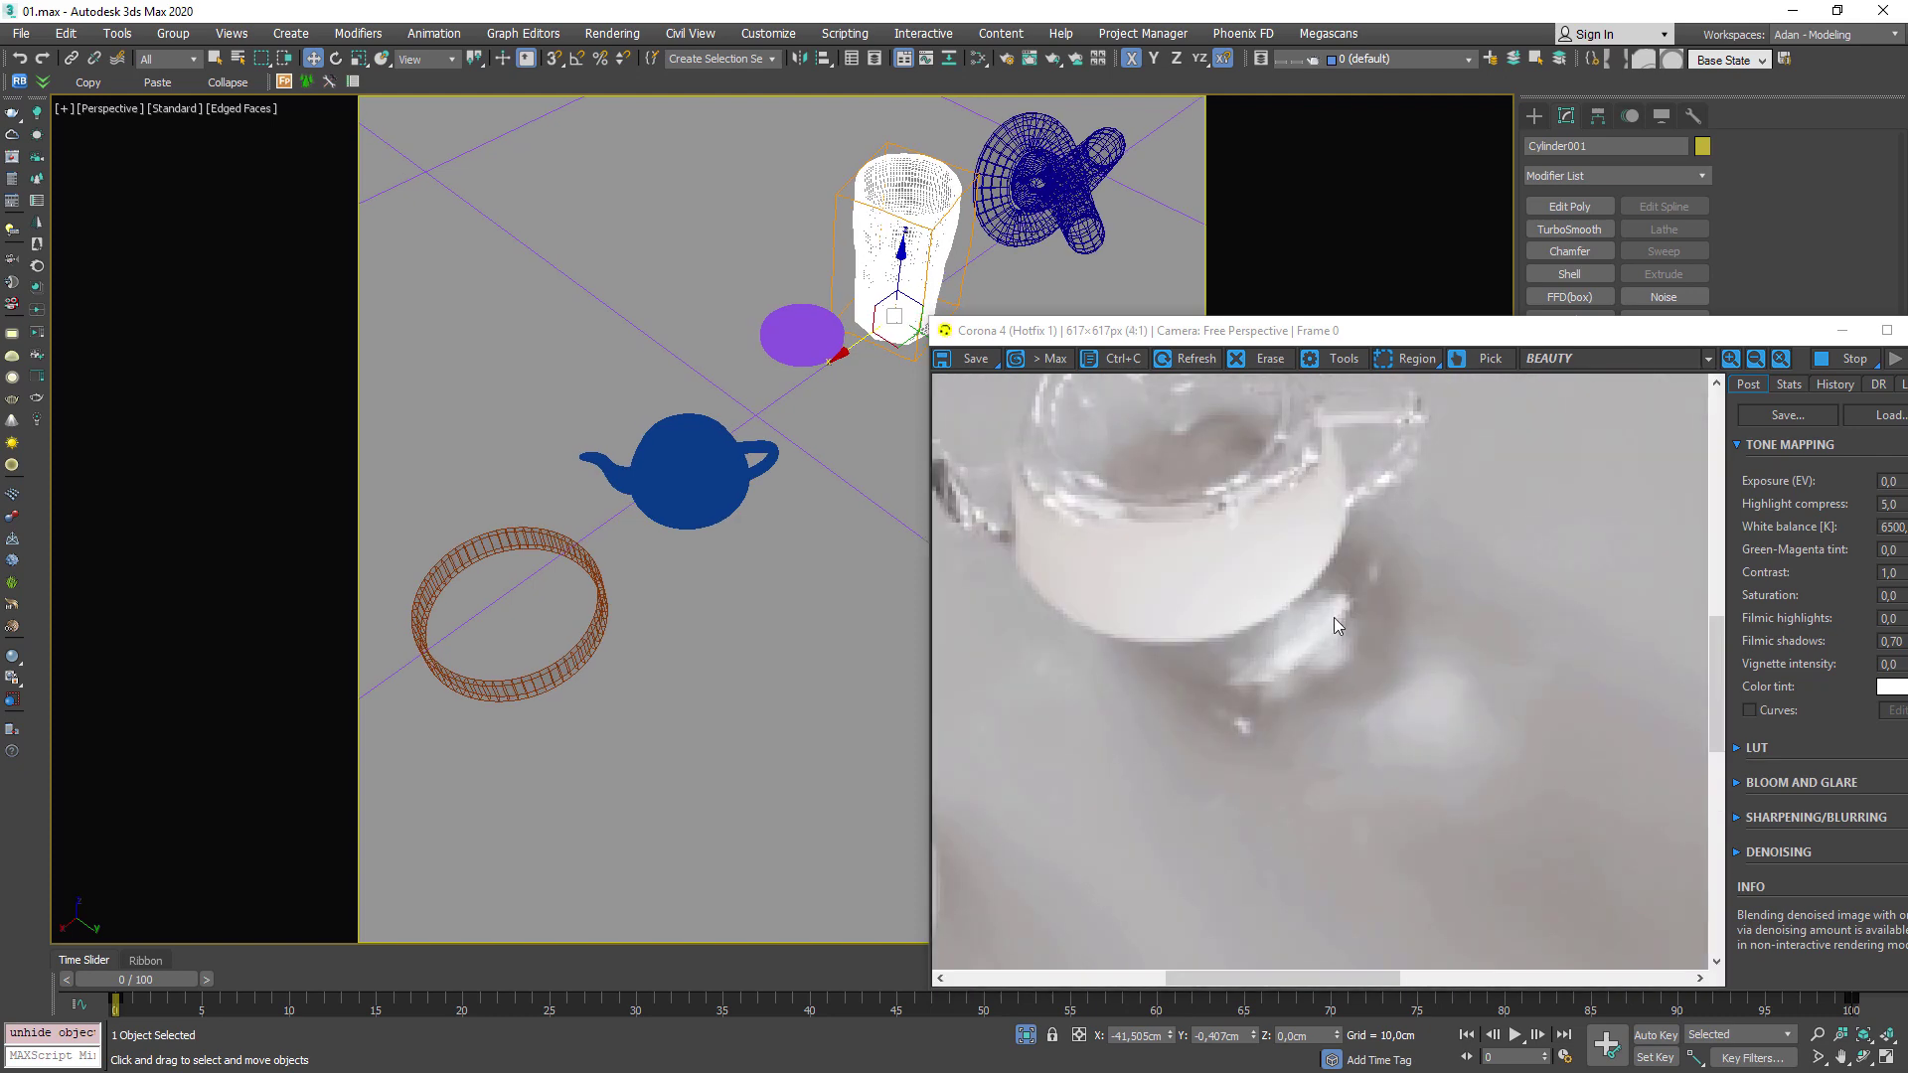
{"action": "scroll", "coordinate": [1300, 564], "scroll_direction": "down", "scroll_amount": 1}
{"action": "scroll", "coordinate": [1258, 581], "scroll_direction": "down", "scroll_amount": 1}
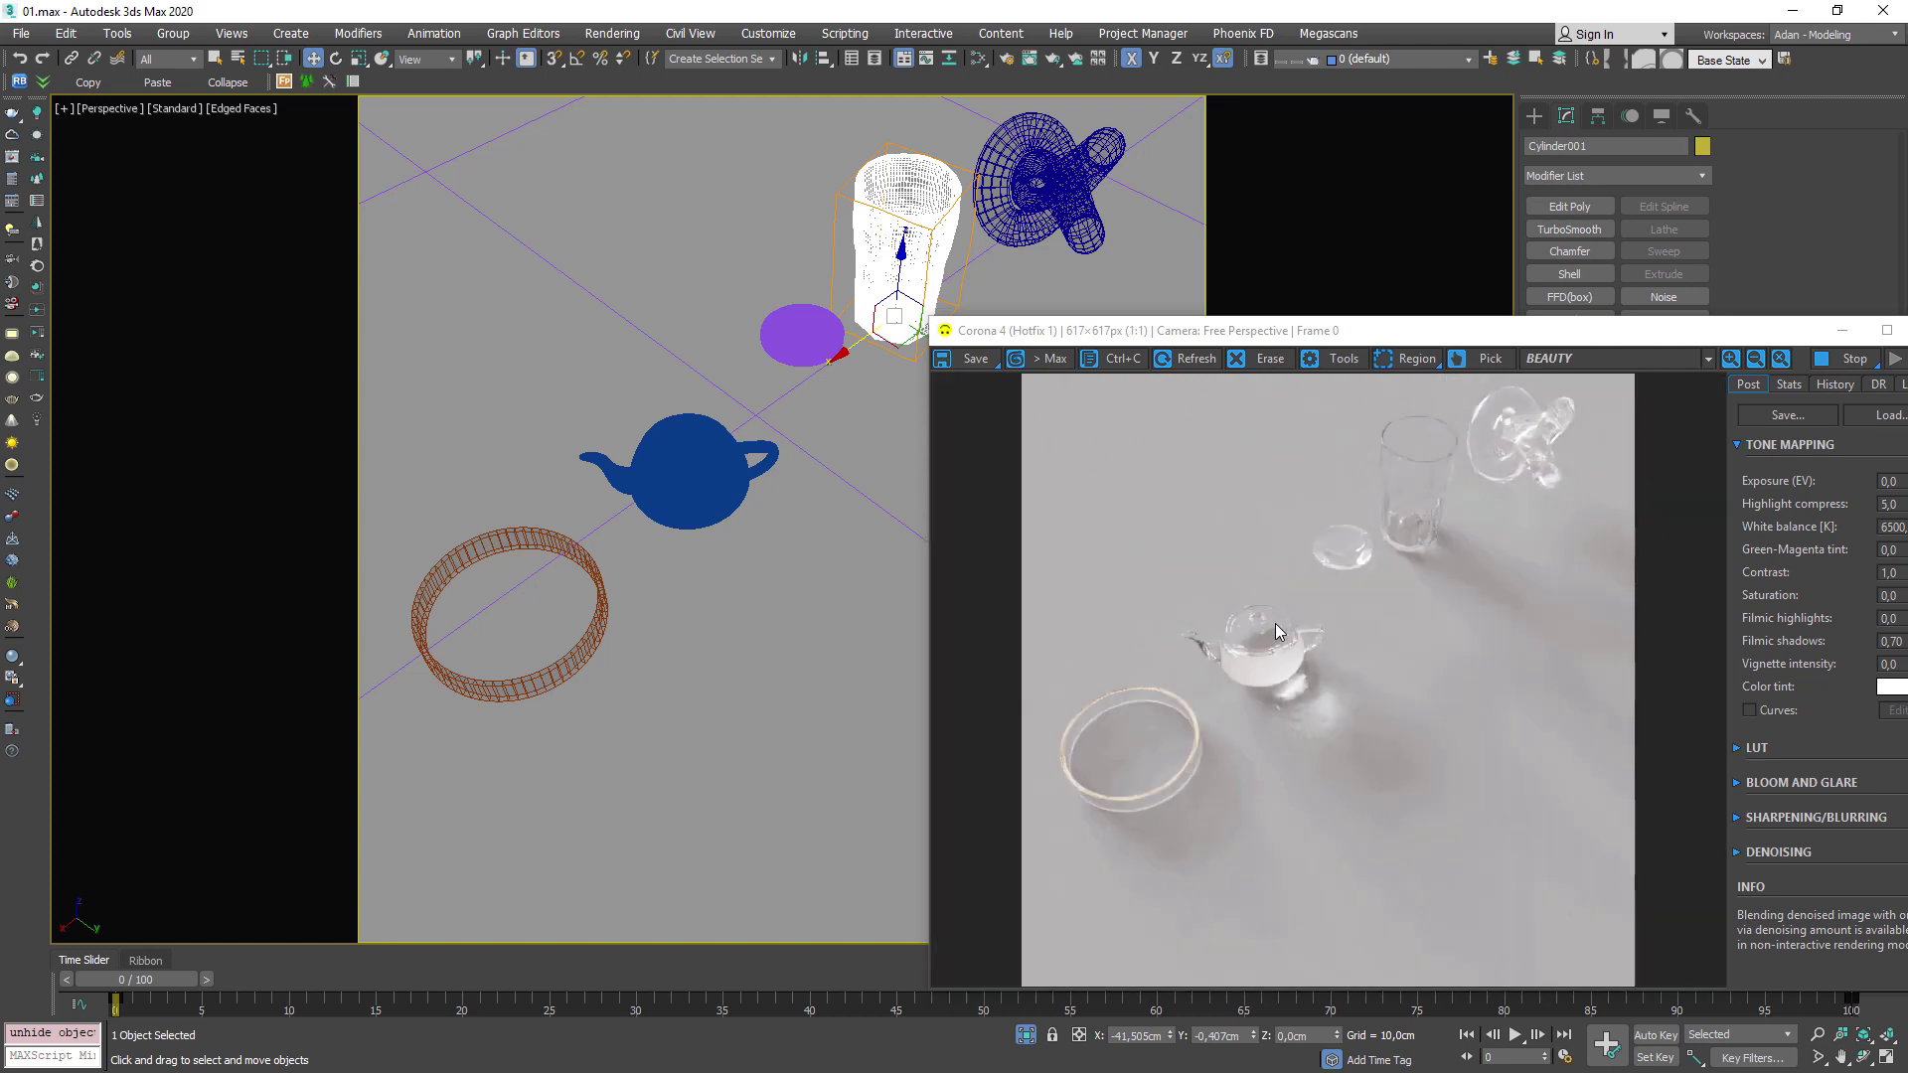
{"action": "left_click", "coordinate": [1470, 595]}
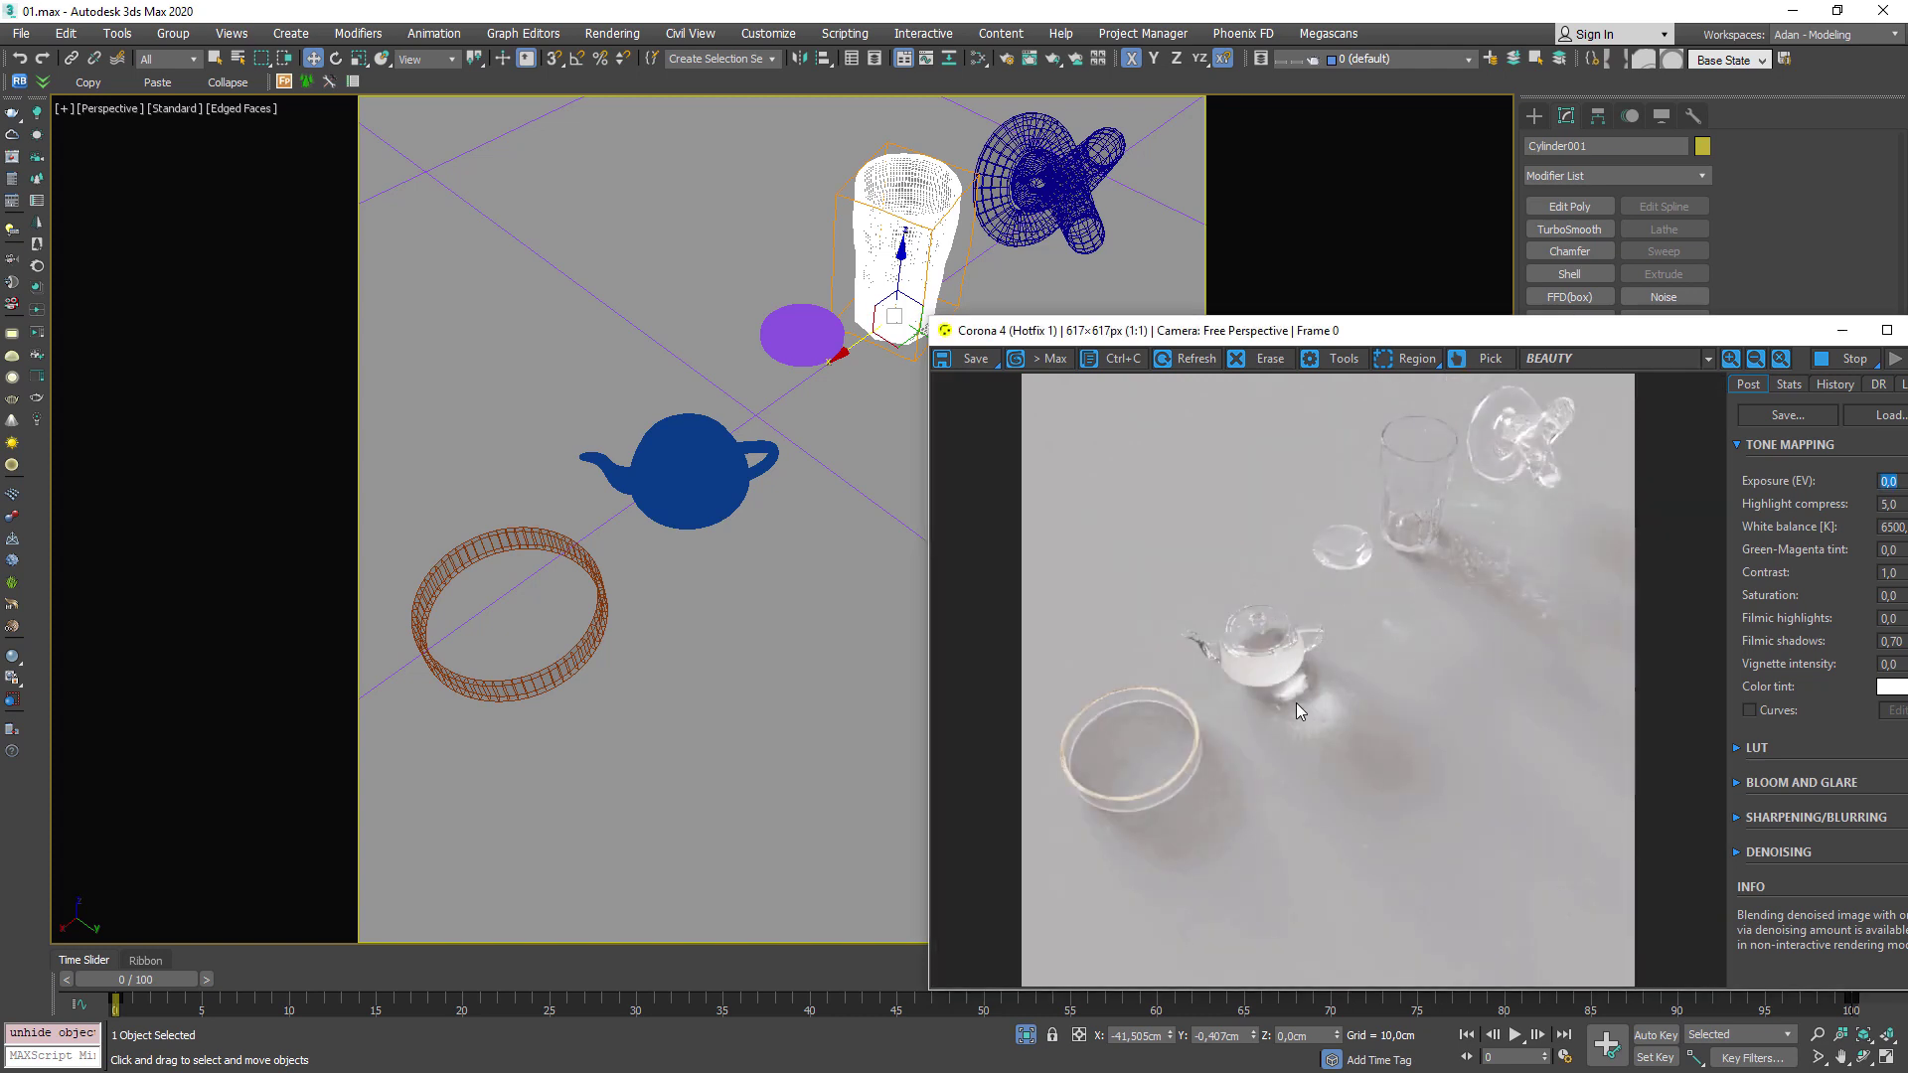
{"action": "scroll", "coordinate": [1284, 673], "scroll_direction": "up", "scroll_amount": 1}
{"action": "scroll", "coordinate": [1278, 664], "scroll_direction": "up", "scroll_amount": 1}
{"action": "scroll", "coordinate": [1273, 660], "scroll_direction": "down", "scroll_amount": 1}
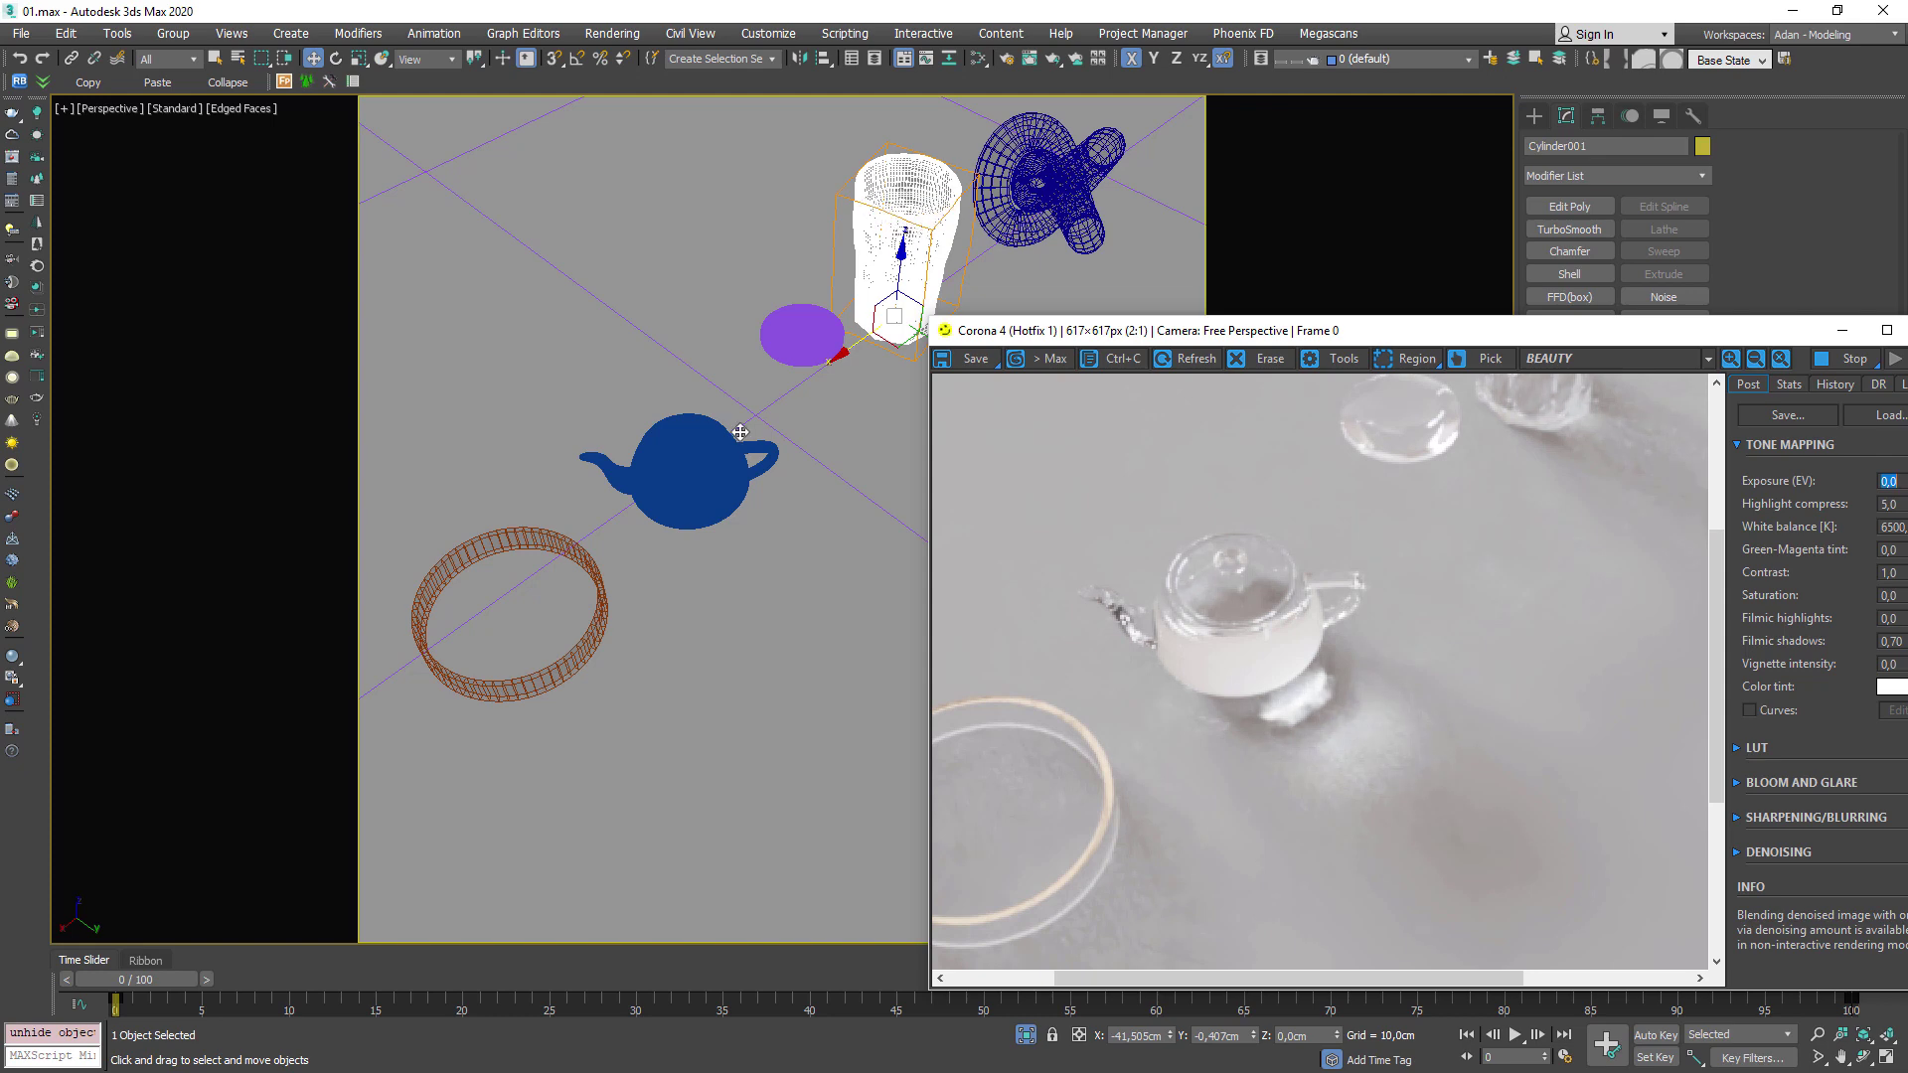
Create a sphere with a radius of about 4.29 cm near the drinking glass and raise it above the ground plane.
{"action": "left_click_drag", "start_coordinate": [1221, 336], "coordinate": [961, 696]}
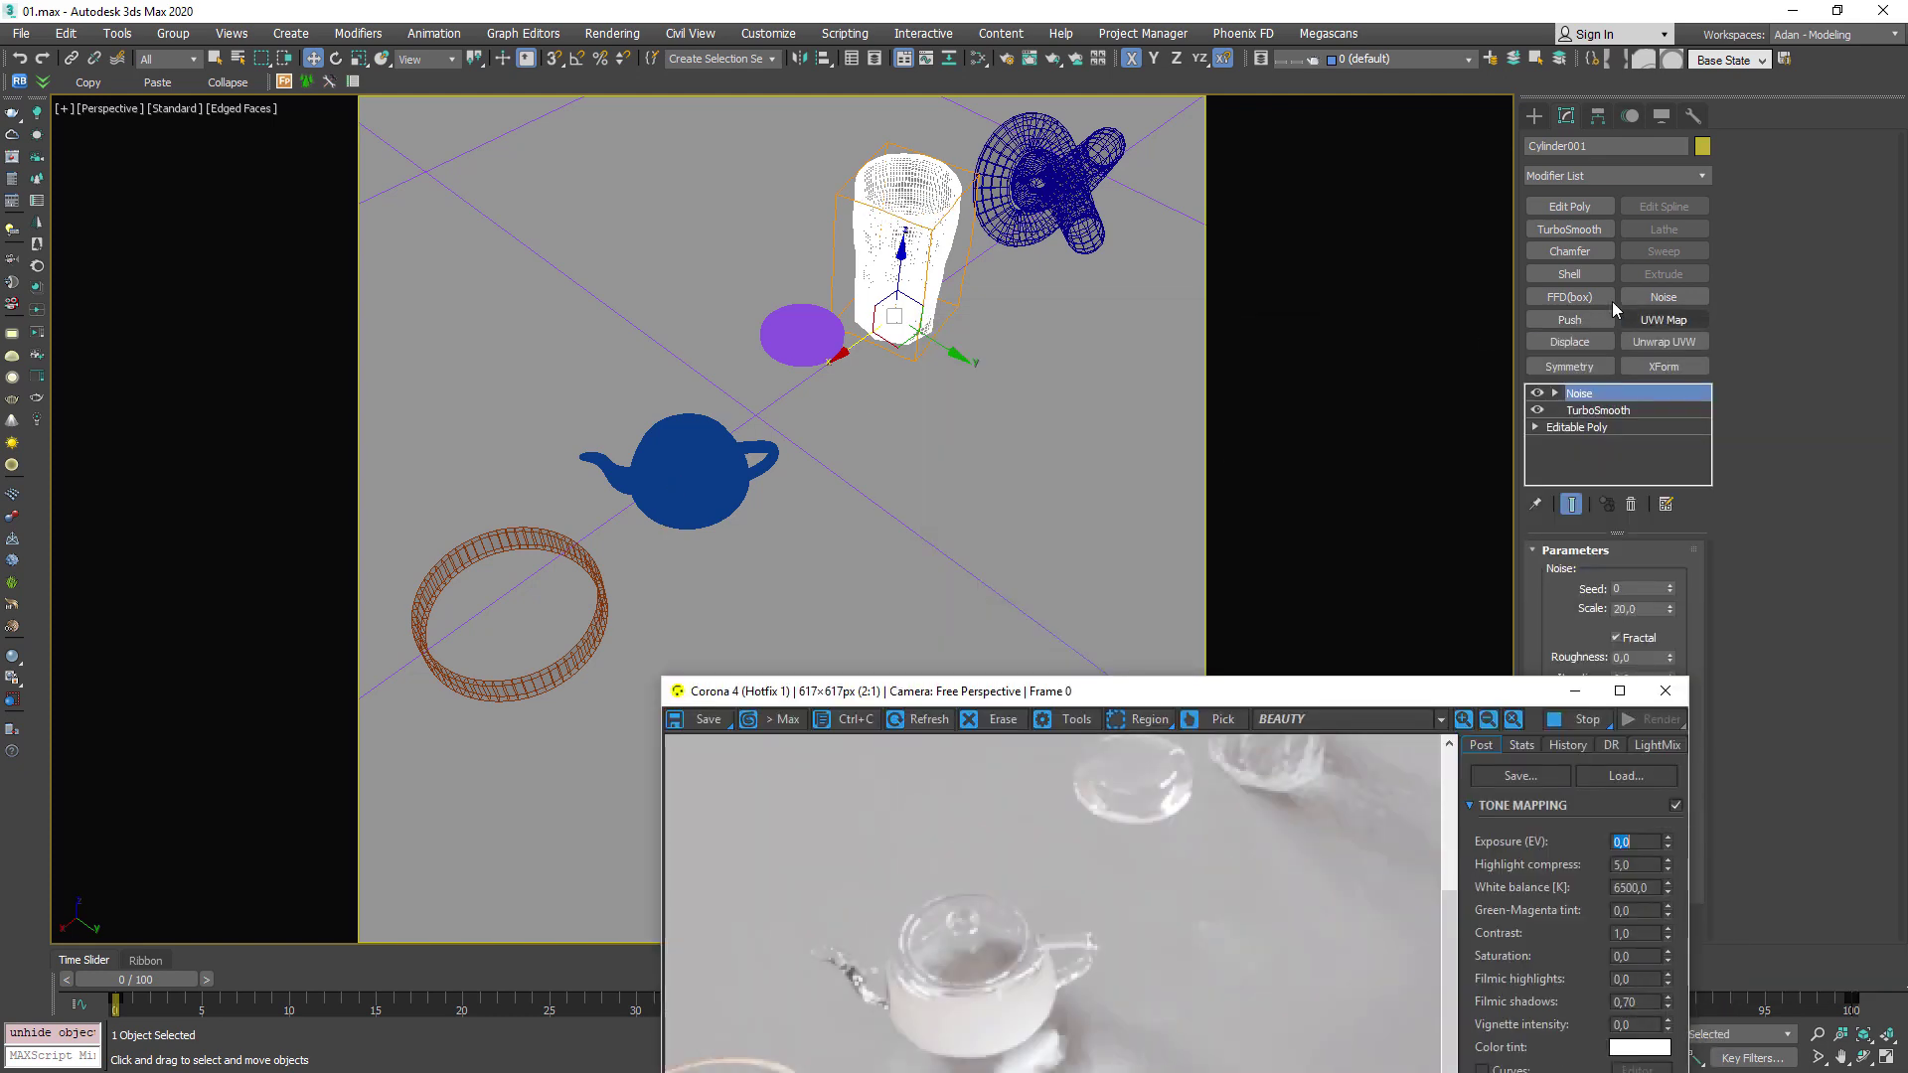
{"action": "left_click", "coordinate": [1535, 117]}
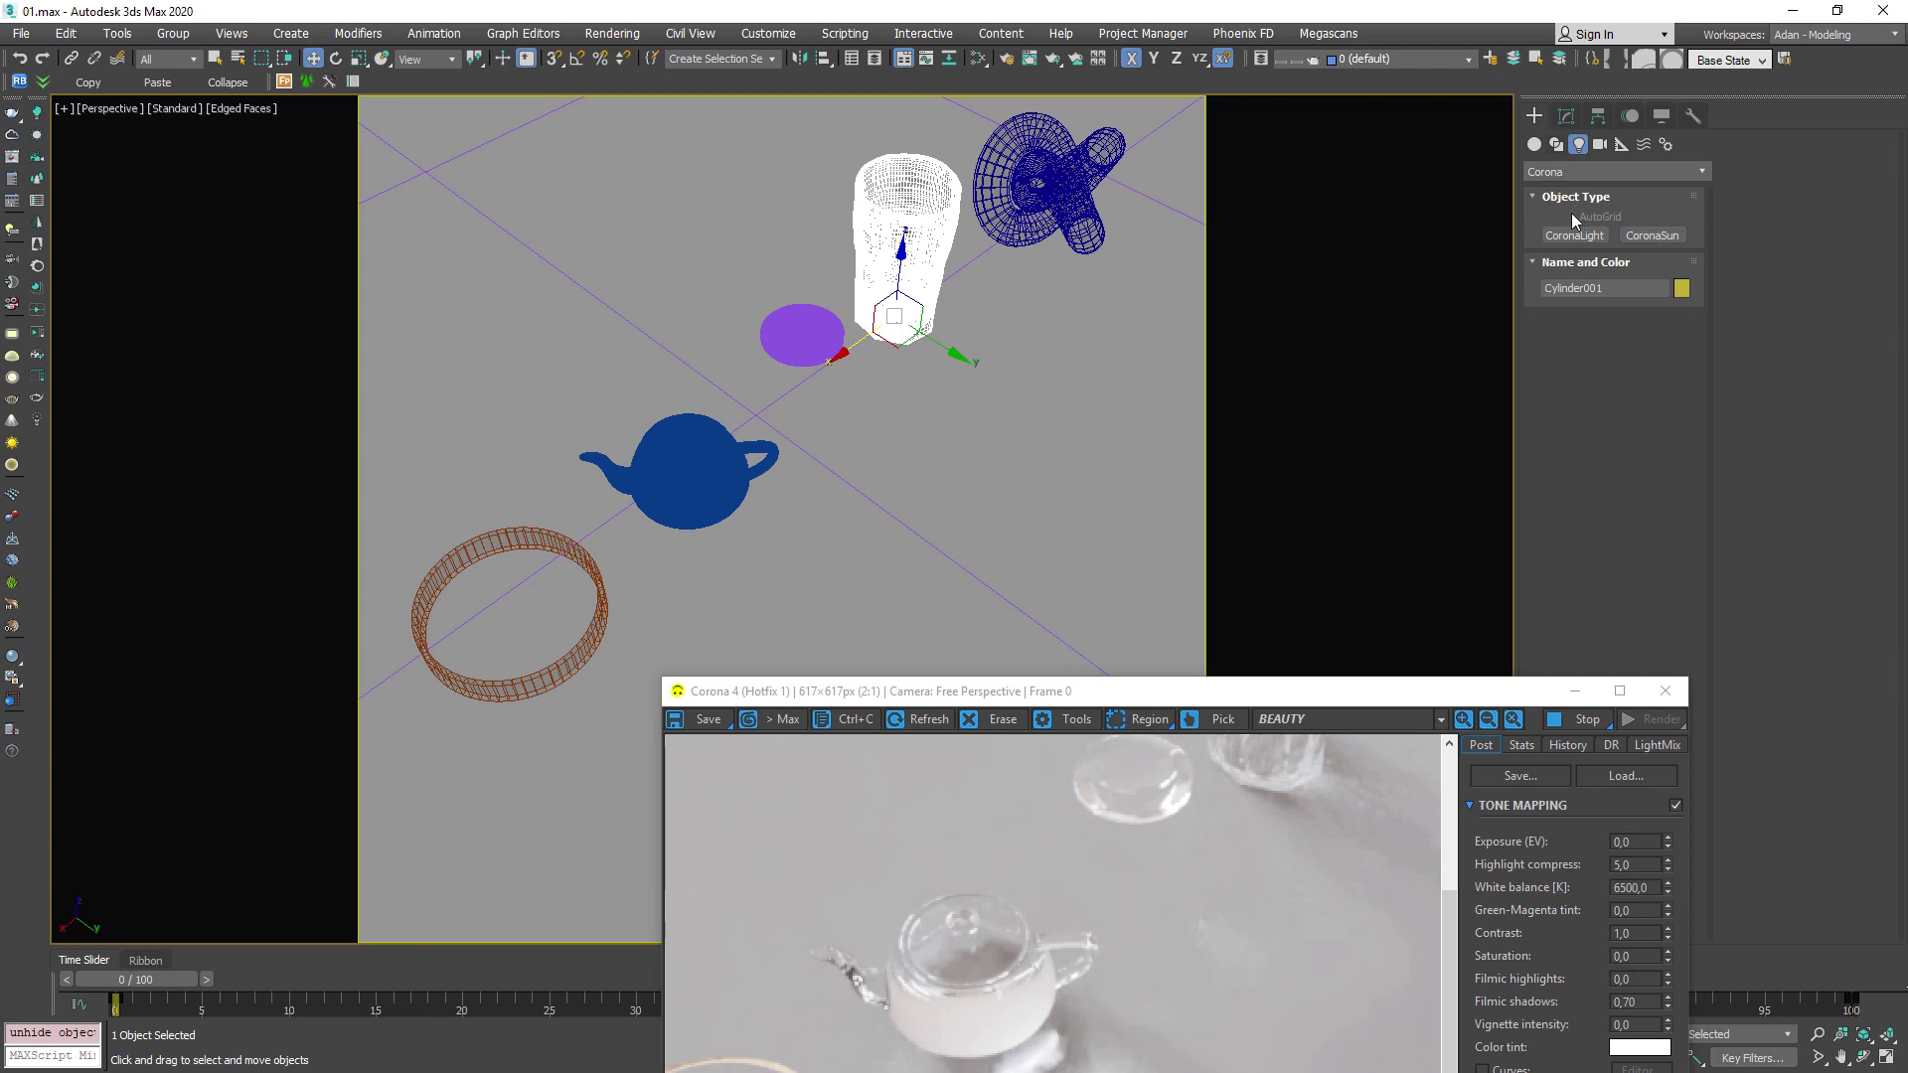
{"action": "left_click", "coordinate": [1535, 145]}
{"action": "left_click", "coordinate": [1575, 256]}
{"action": "left_click_drag", "start_coordinate": [924, 447], "coordinate": [960, 487]}
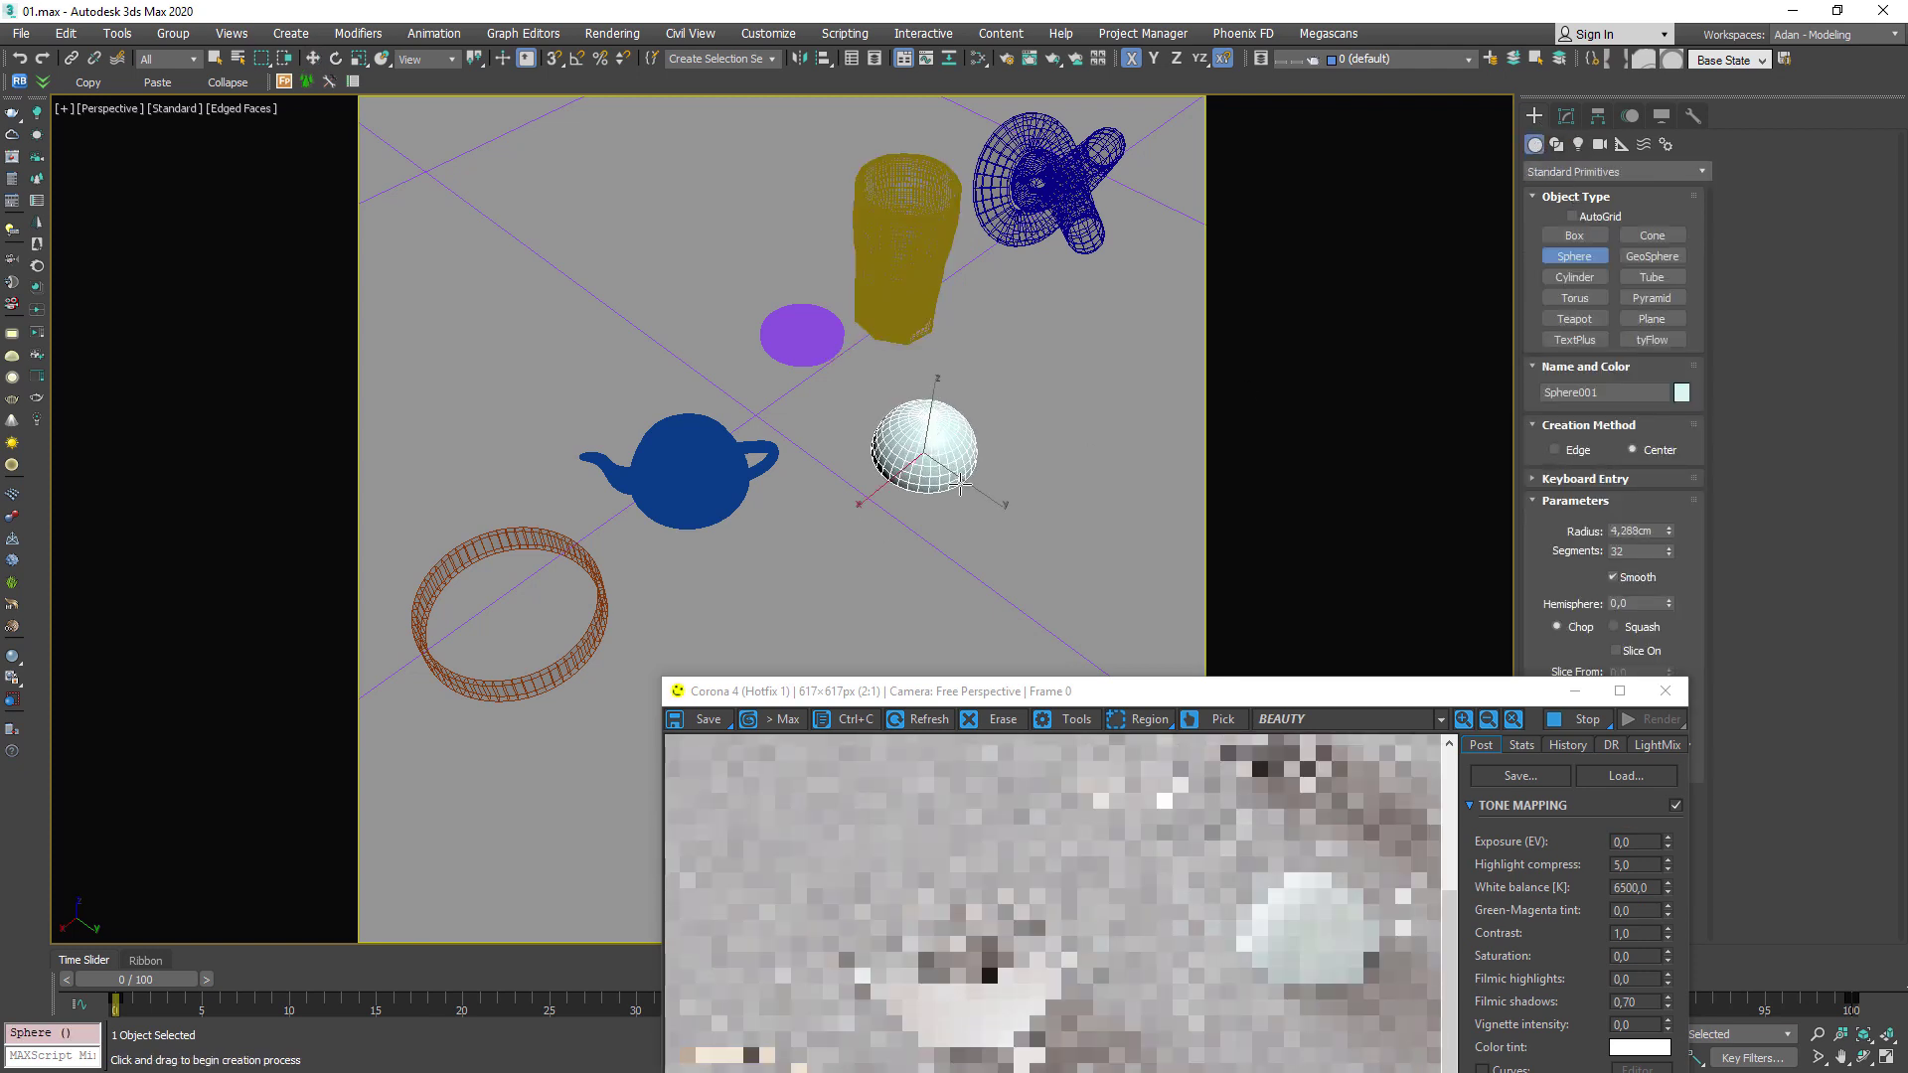
{"action": "key", "text": "w"}
{"action": "left_click_drag", "start_coordinate": [931, 407], "coordinate": [947, 308]}
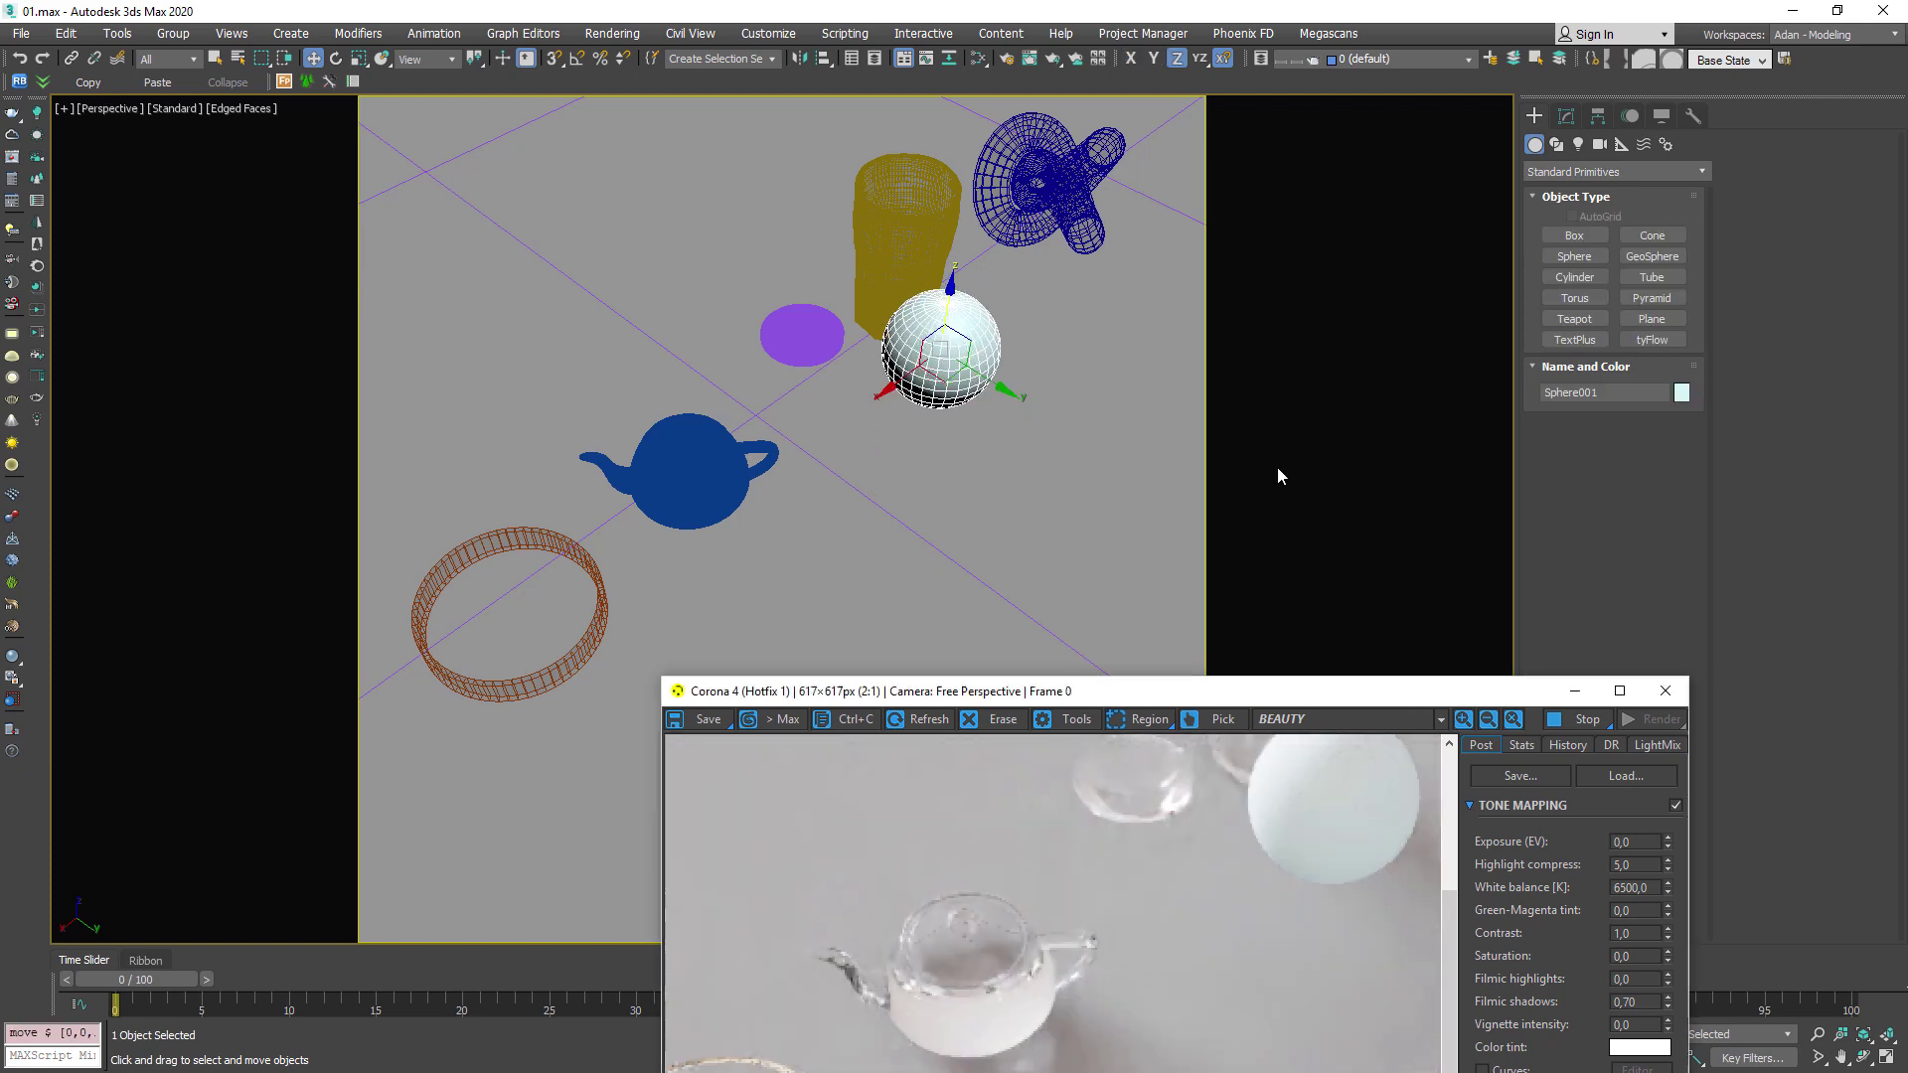
Assign the glass material, Material #28 (CoronaMtl), to the new sphere and close the material editor.
{"action": "left_click_drag", "start_coordinate": [1292, 691], "coordinate": [1022, 295]}
{"action": "key", "text": "m"}
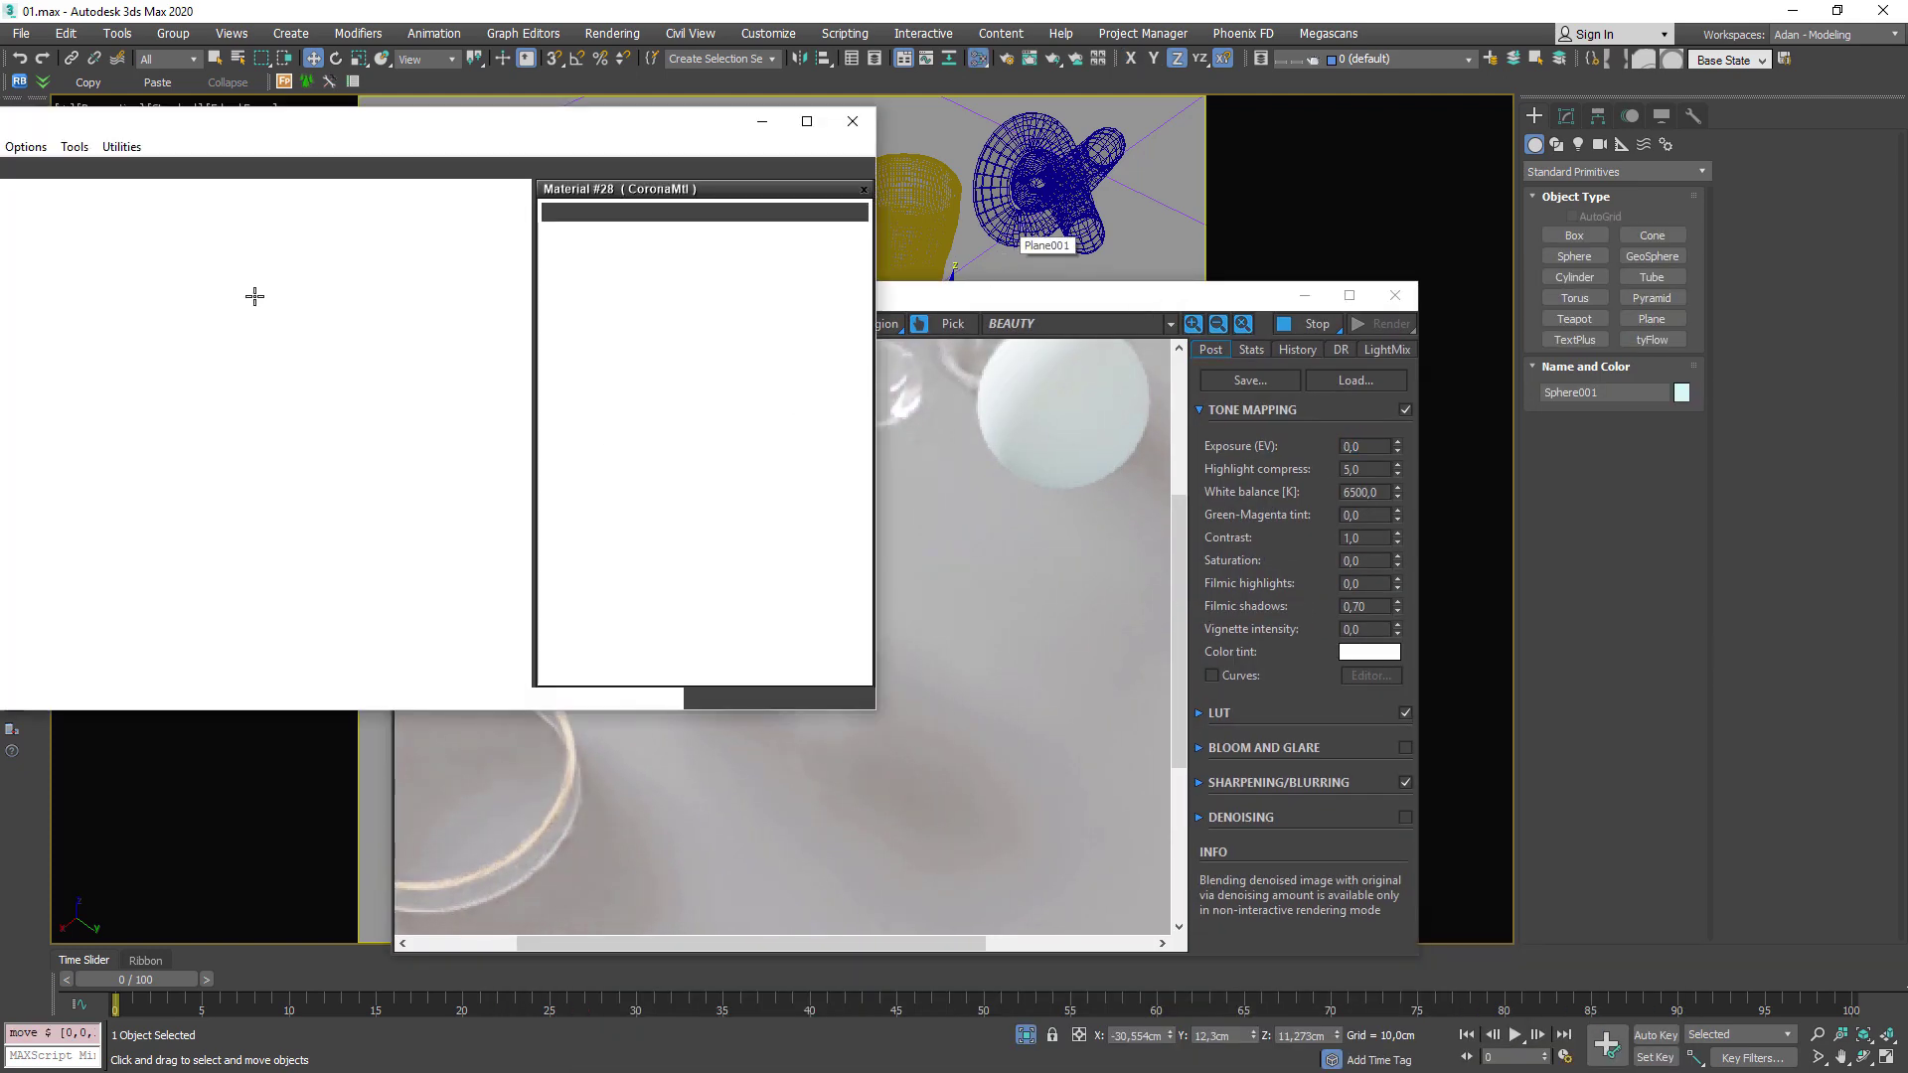
{"action": "left_click_drag", "start_coordinate": [248, 129], "coordinate": [695, 171]}
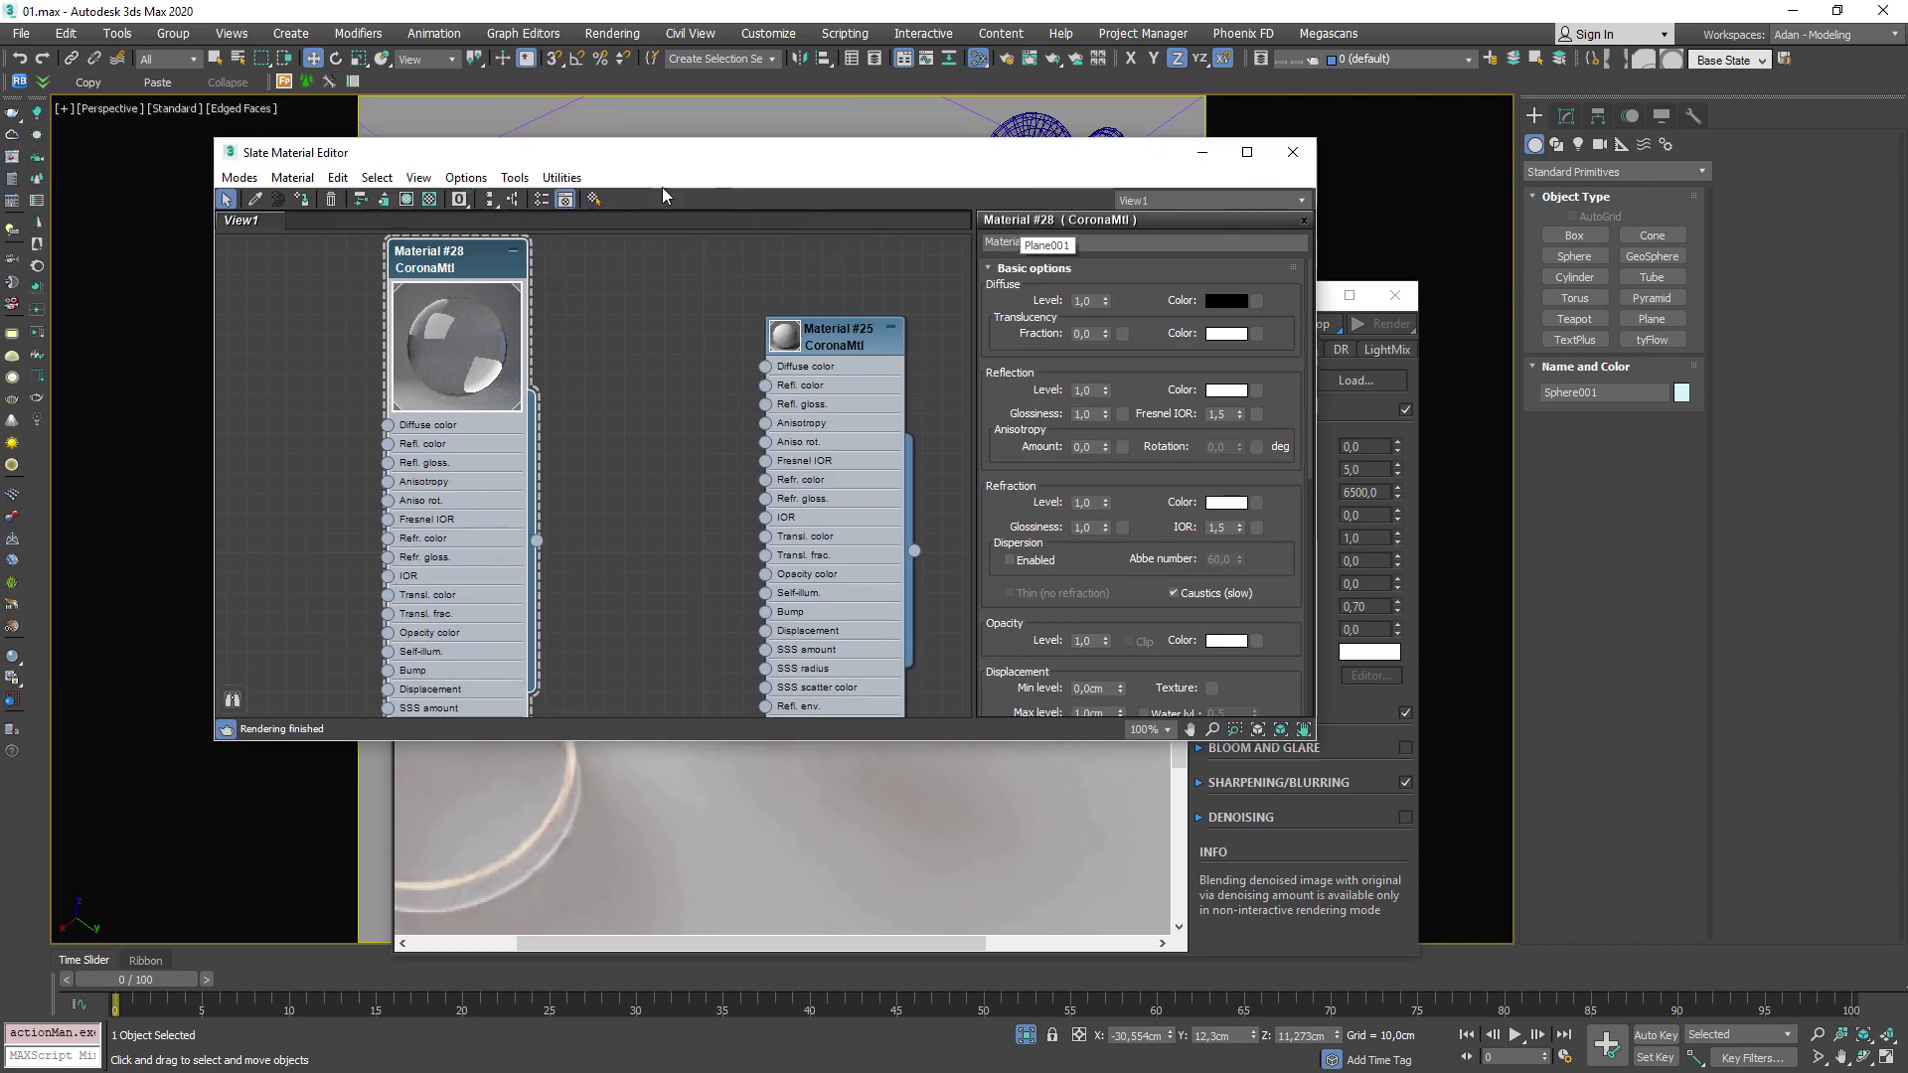
{"action": "key", "text": "m"}
{"action": "left_click_drag", "start_coordinate": [765, 282], "coordinate": [939, 425]}
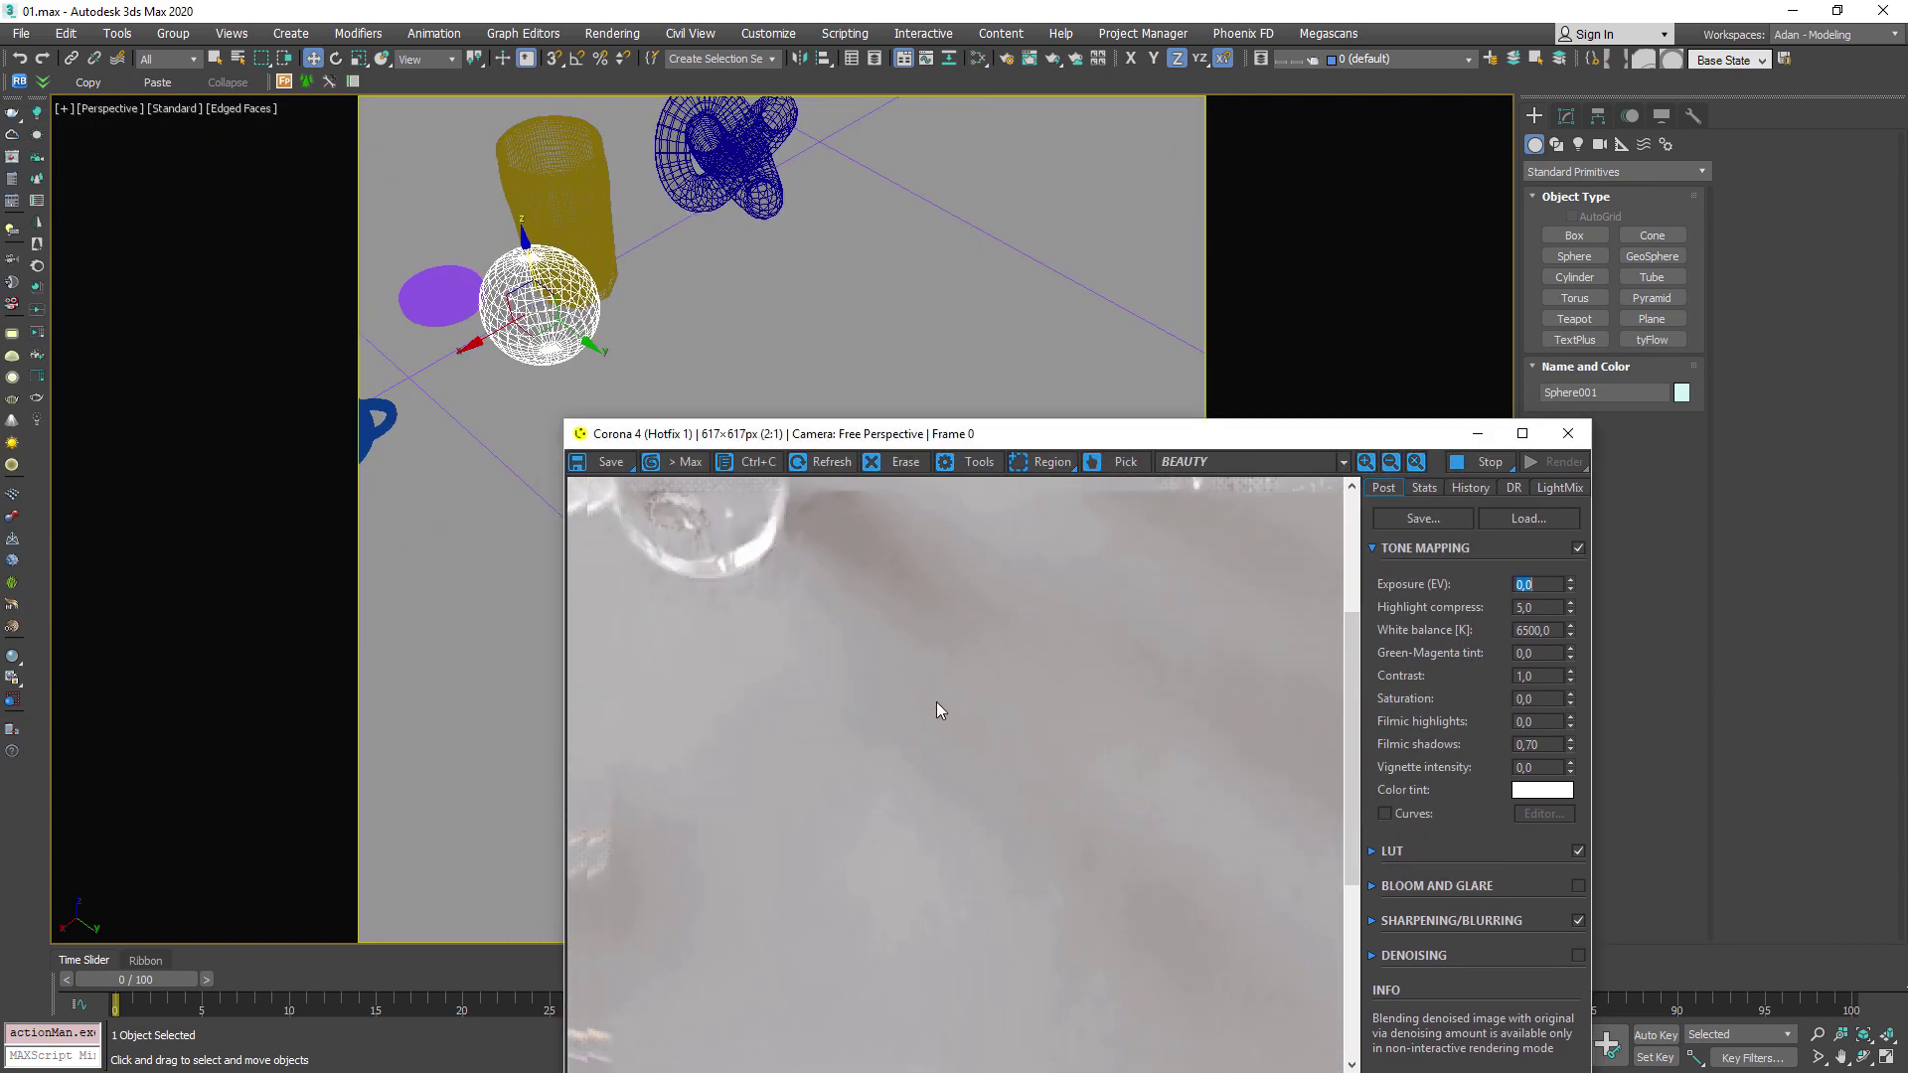
Turn off the HDRI environment map in the environment settings and close the dialog.
{"action": "scroll", "coordinate": [925, 290], "scroll_direction": "down", "scroll_amount": 10}
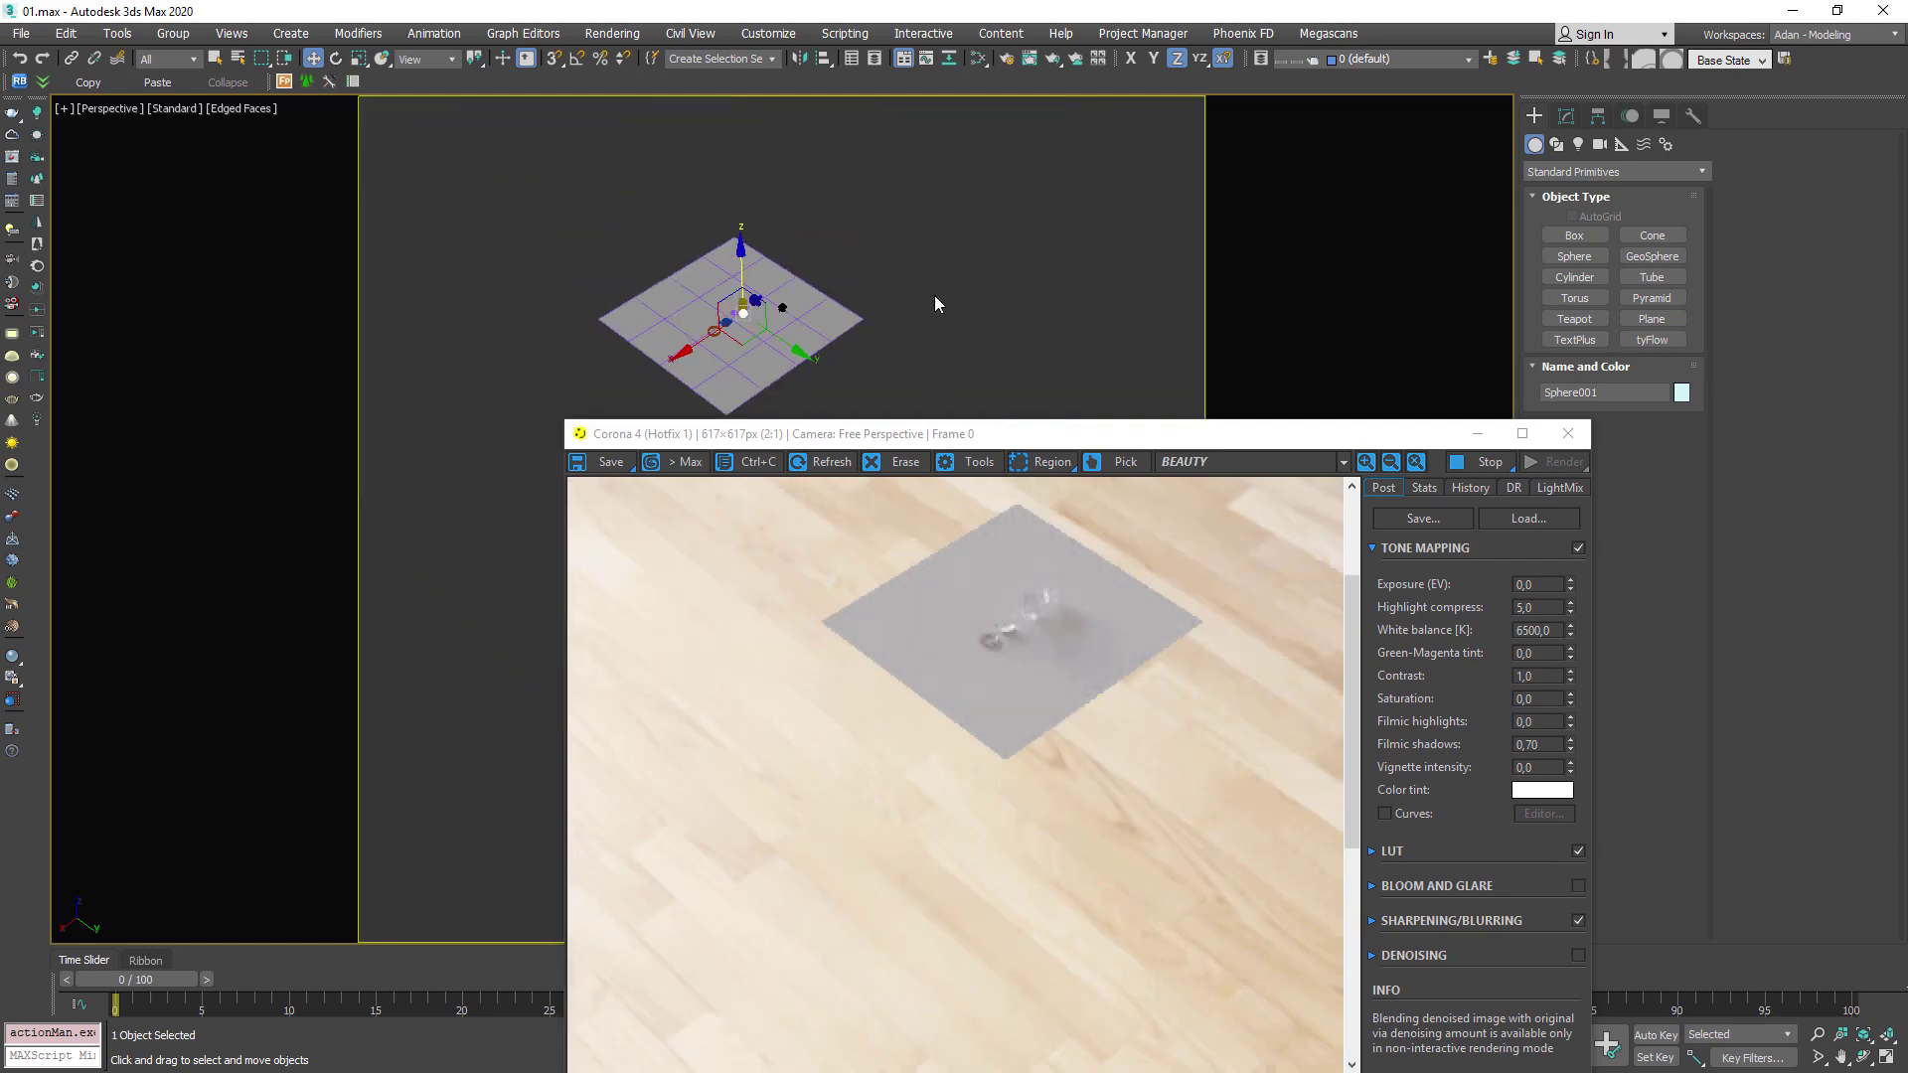
{"action": "scroll", "coordinate": [911, 301], "scroll_direction": "up", "scroll_amount": 3}
{"action": "key", "text": "8"}
{"action": "left_click", "coordinate": [954, 209]}
{"action": "left_click", "coordinate": [1028, 108]}
{"action": "left_click", "coordinate": [1009, 291]}
Select the Corona light above the plane and switch it on to light the group of glass objects.
{"action": "scroll", "coordinate": [789, 338], "scroll_direction": "up", "scroll_amount": 3}
{"action": "scroll", "coordinate": [789, 338], "scroll_direction": "up", "scroll_amount": 3}
{"action": "left_click", "coordinate": [702, 217]}
{"action": "left_click_drag", "start_coordinate": [1359, 434], "coordinate": [1070, 154]}
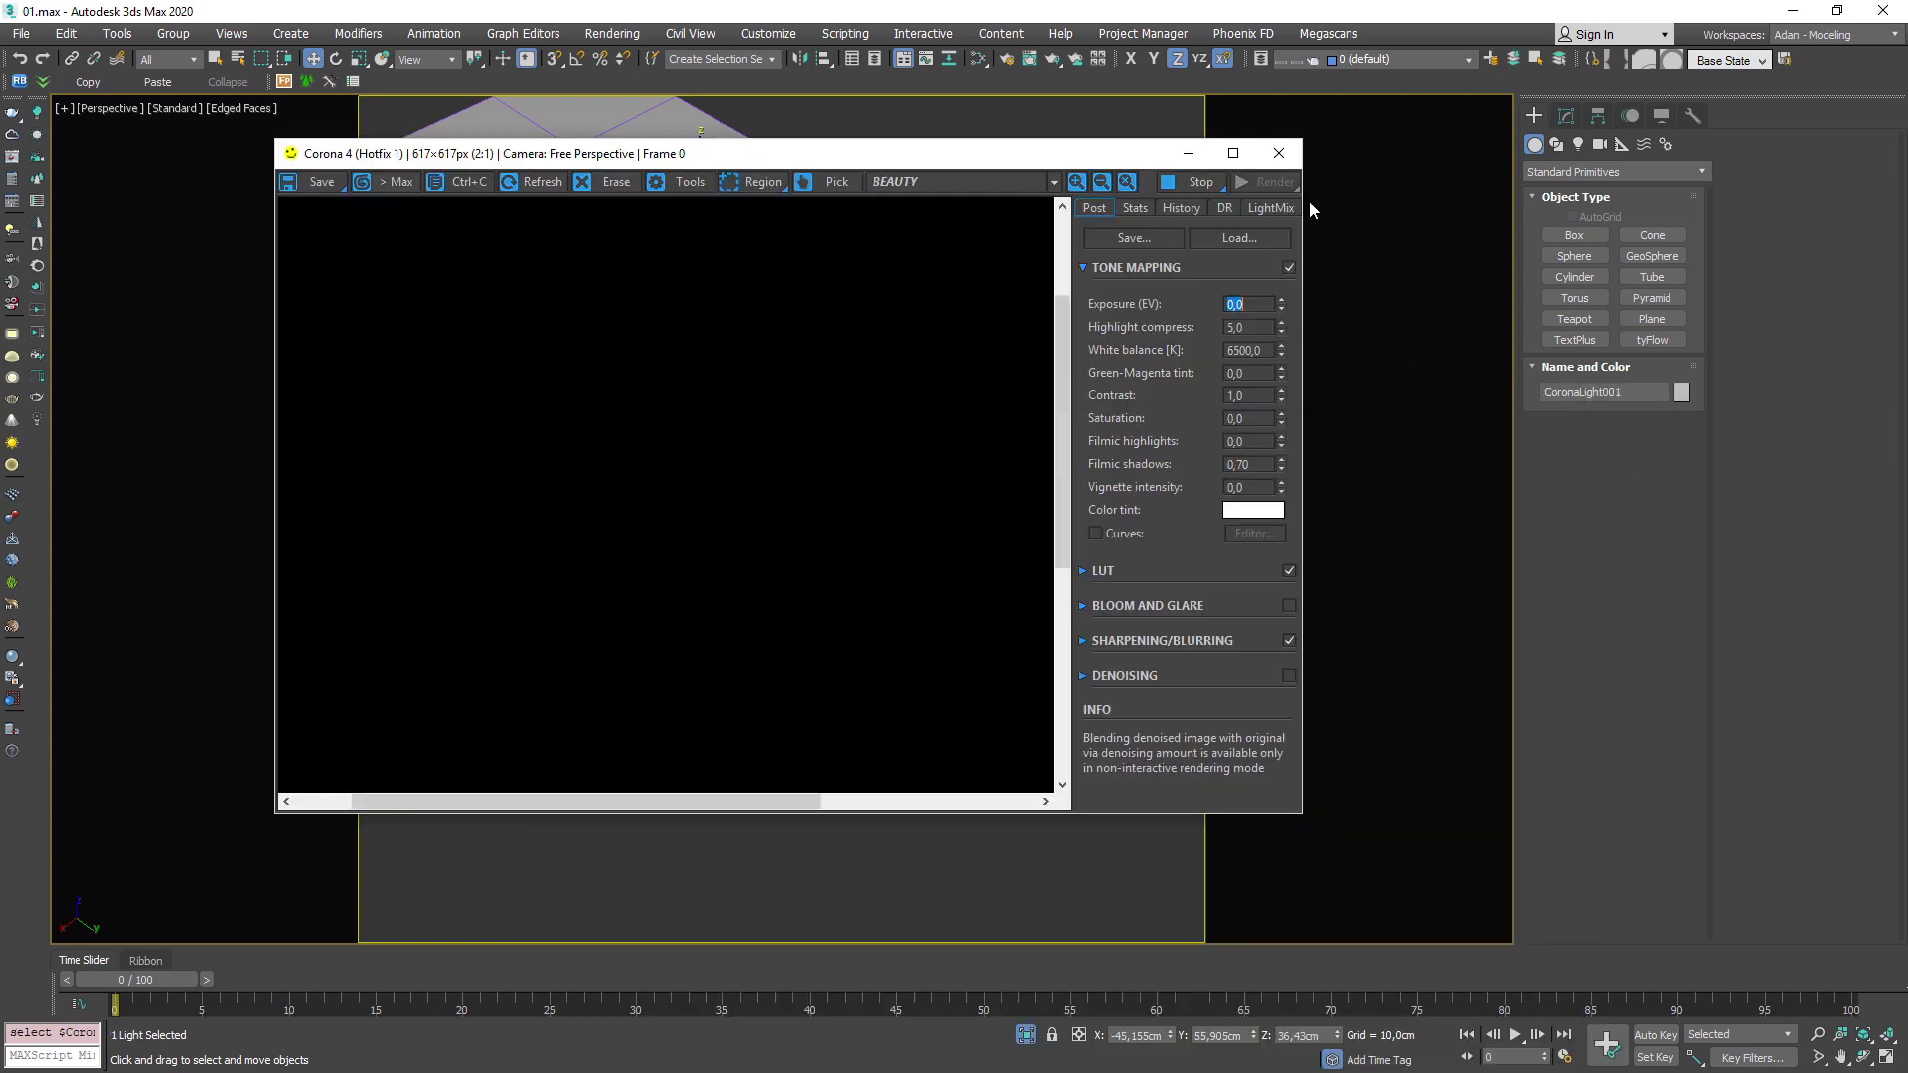
{"action": "left_click", "coordinate": [1566, 116]}
{"action": "left_click", "coordinate": [1551, 576]}
{"action": "left_click_drag", "start_coordinate": [682, 159], "coordinate": [1162, 532]}
{"action": "middle_click_drag", "start_coordinate": [1079, 452], "coordinate": [785, 328], "text": "alt"}
{"action": "scroll", "coordinate": [780, 325], "scroll_direction": "up", "scroll_amount": 5}
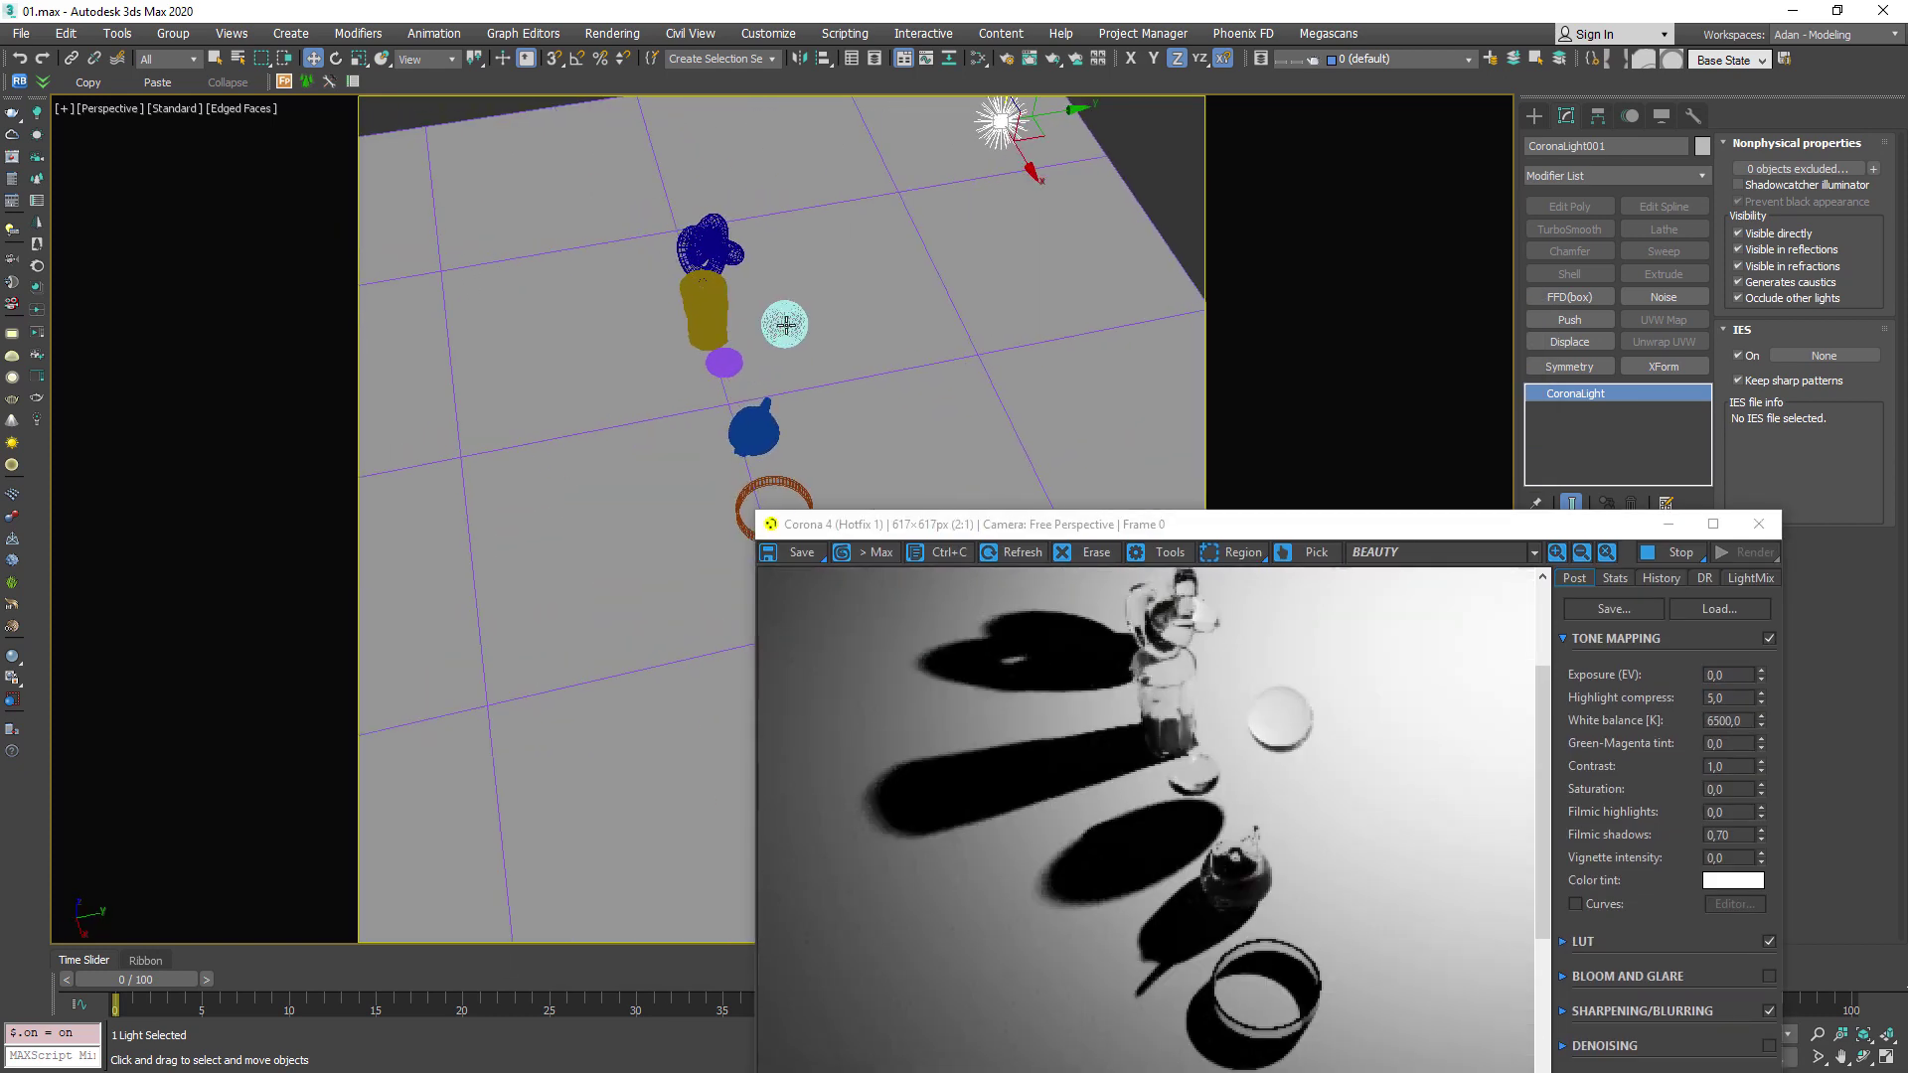
Select the glass sphere, check its caustics in the render, and add a Shell modifier to make it hollow.
{"action": "left_click", "coordinate": [786, 324]}
{"action": "scroll", "coordinate": [1195, 823], "scroll_direction": "up", "scroll_amount": 1}
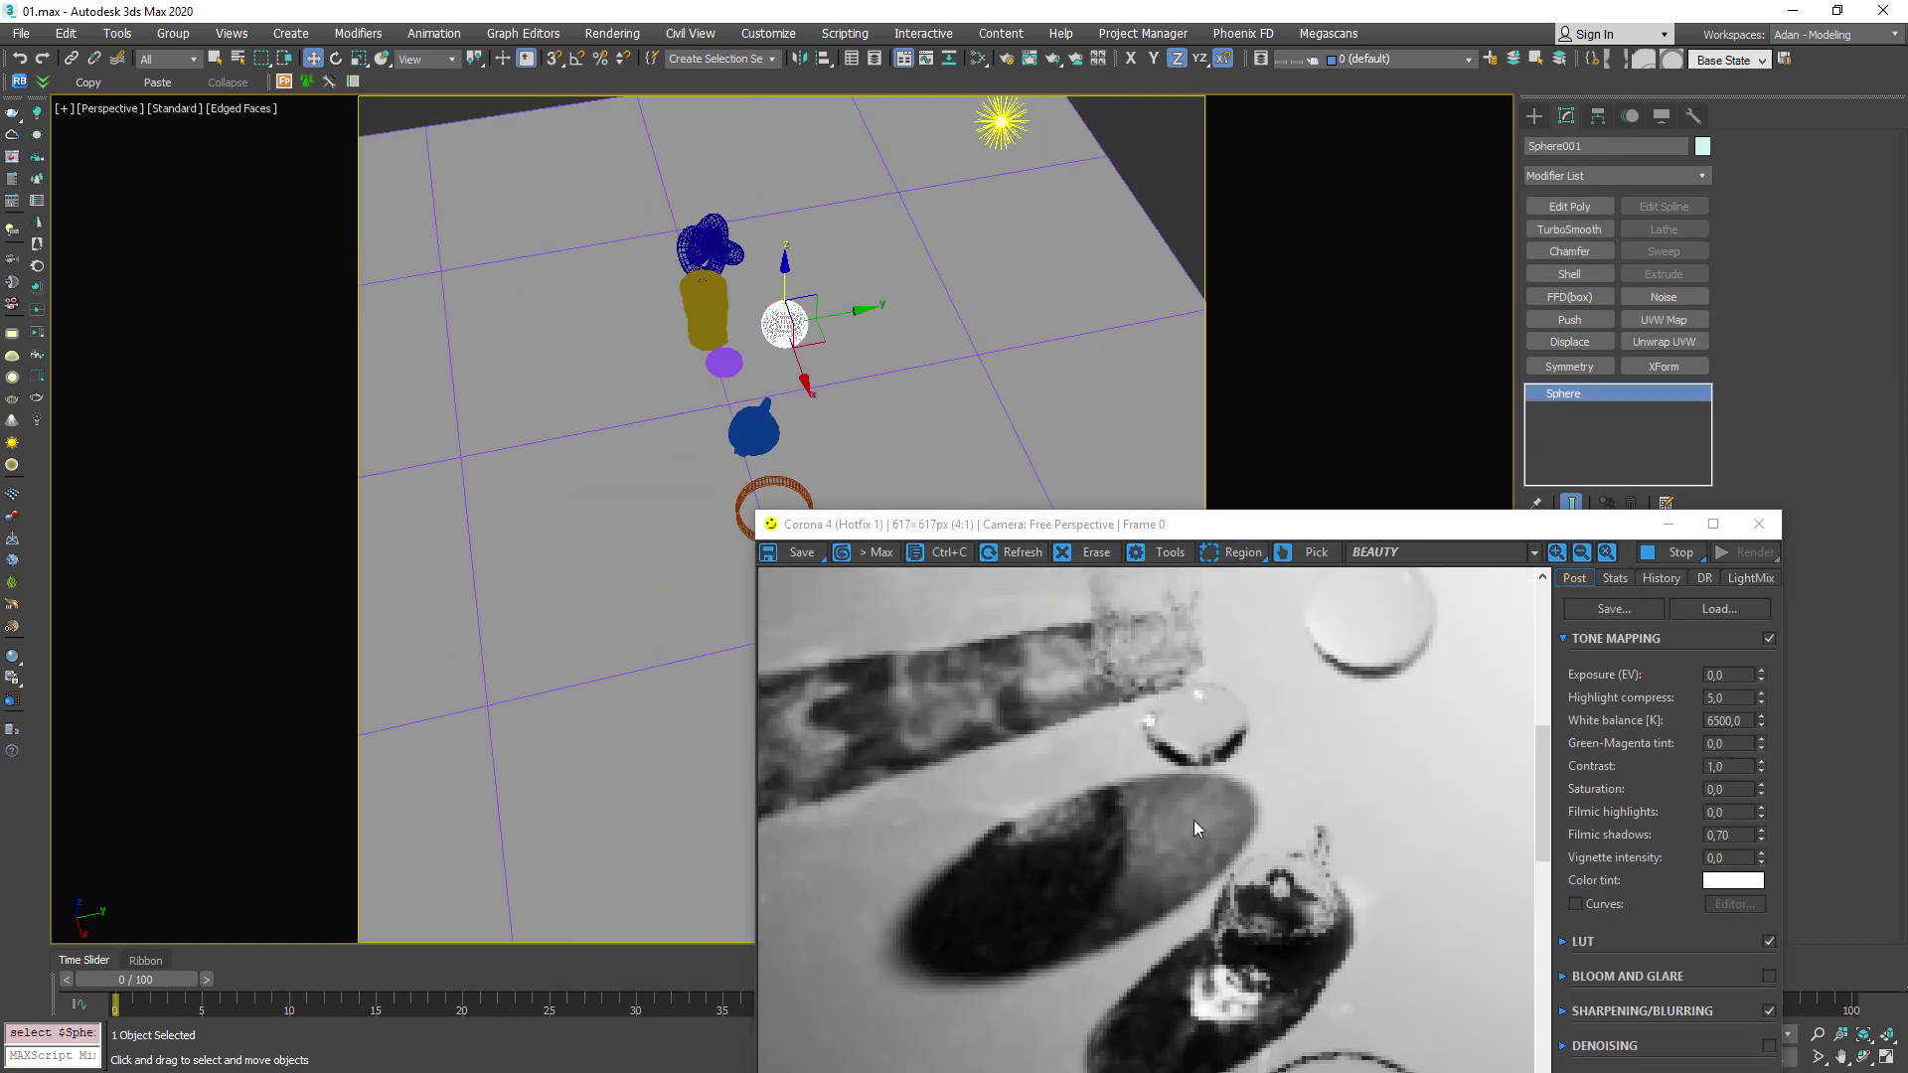
{"action": "scroll", "coordinate": [1159, 837], "scroll_direction": "down", "scroll_amount": 1}
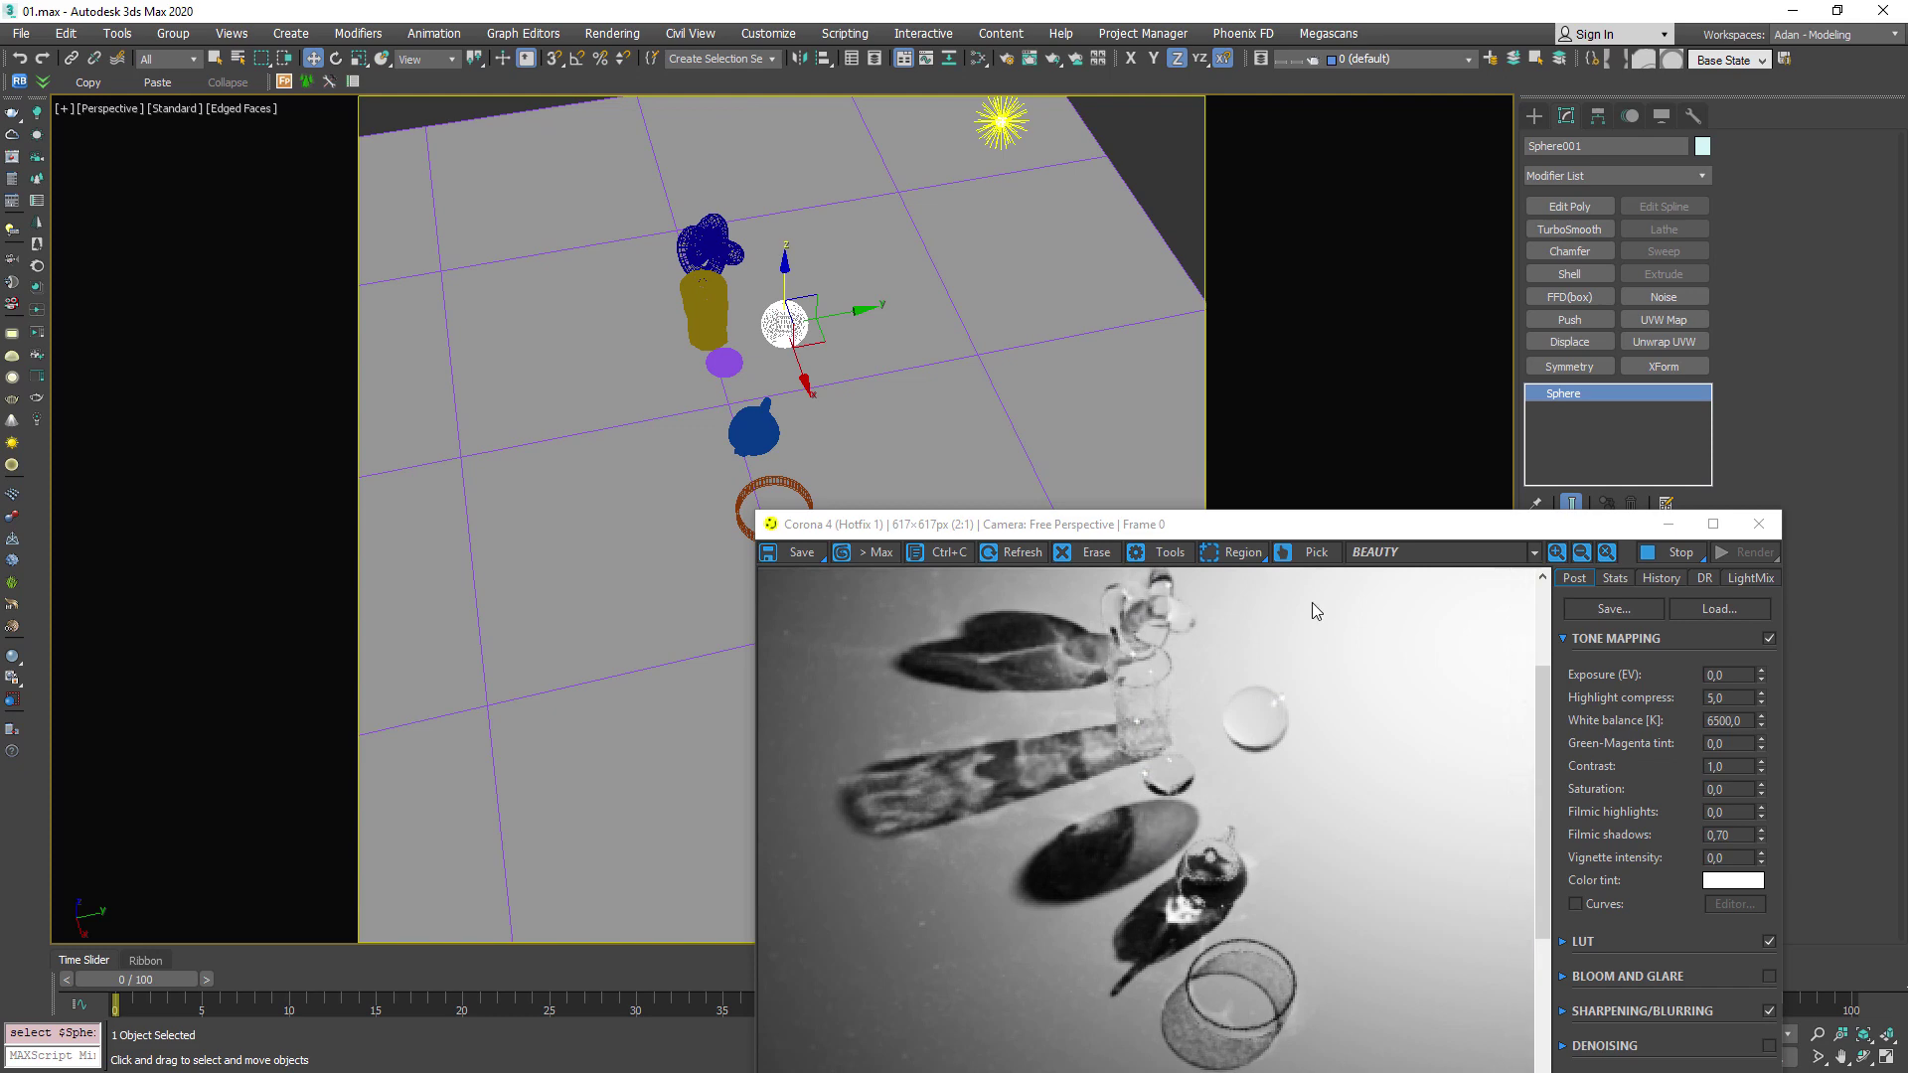
{"action": "left_click_drag", "start_coordinate": [1368, 535], "coordinate": [996, 339]}
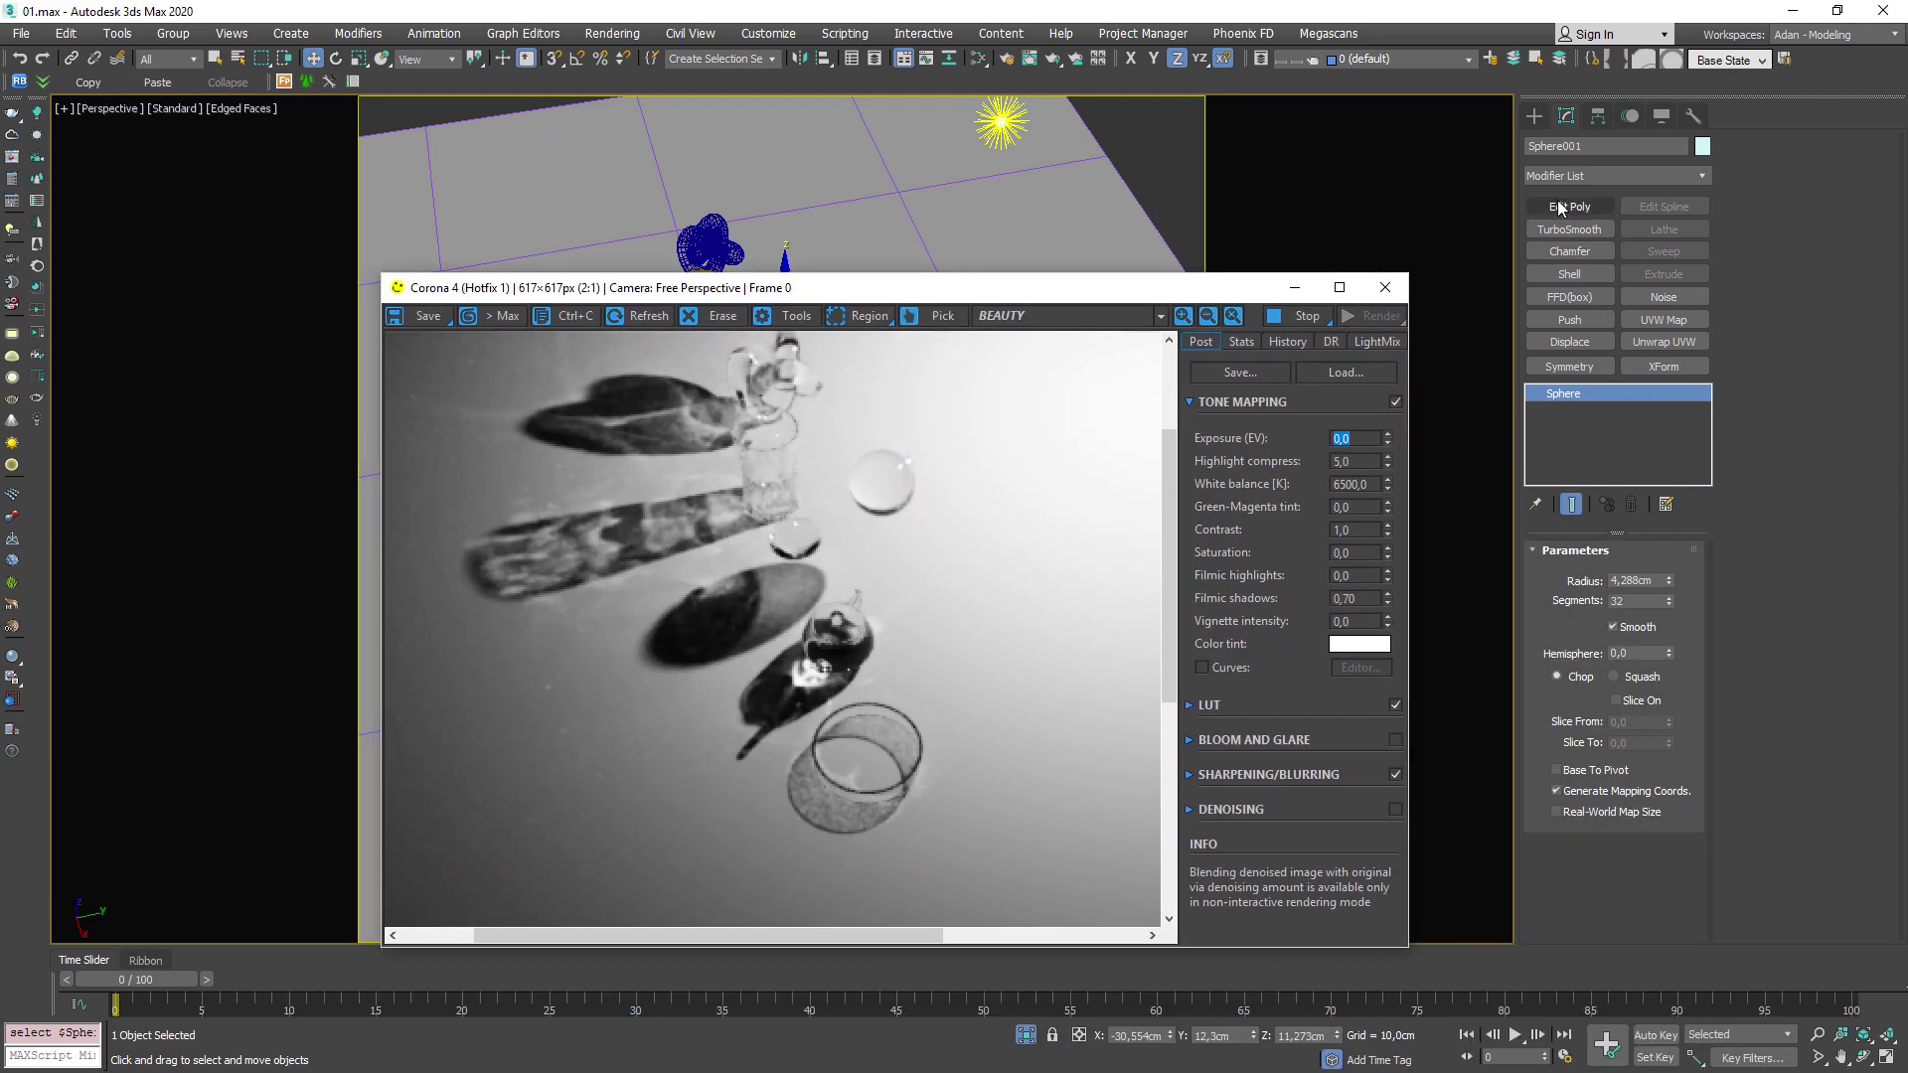
{"action": "left_click", "coordinate": [1576, 175]}
{"action": "type", "text": "shell"}
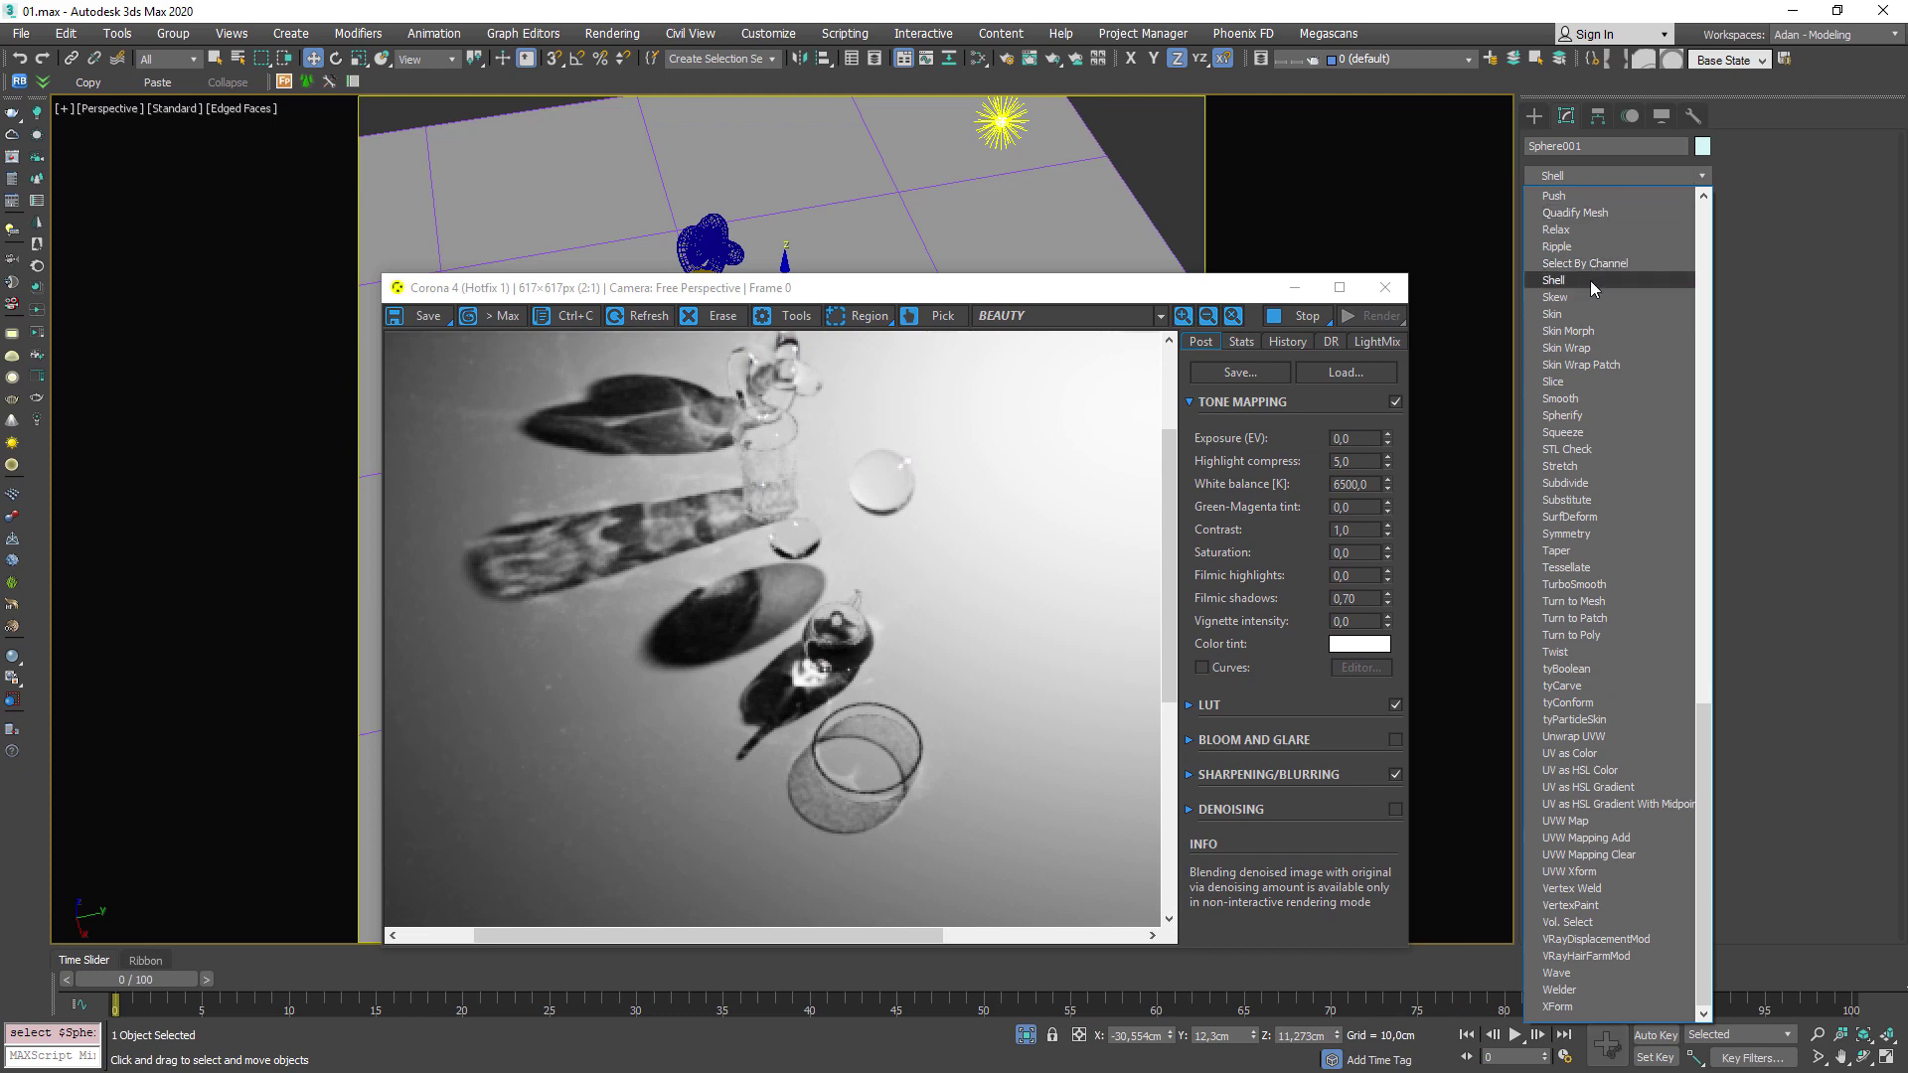
{"action": "left_click", "coordinate": [1590, 281]}
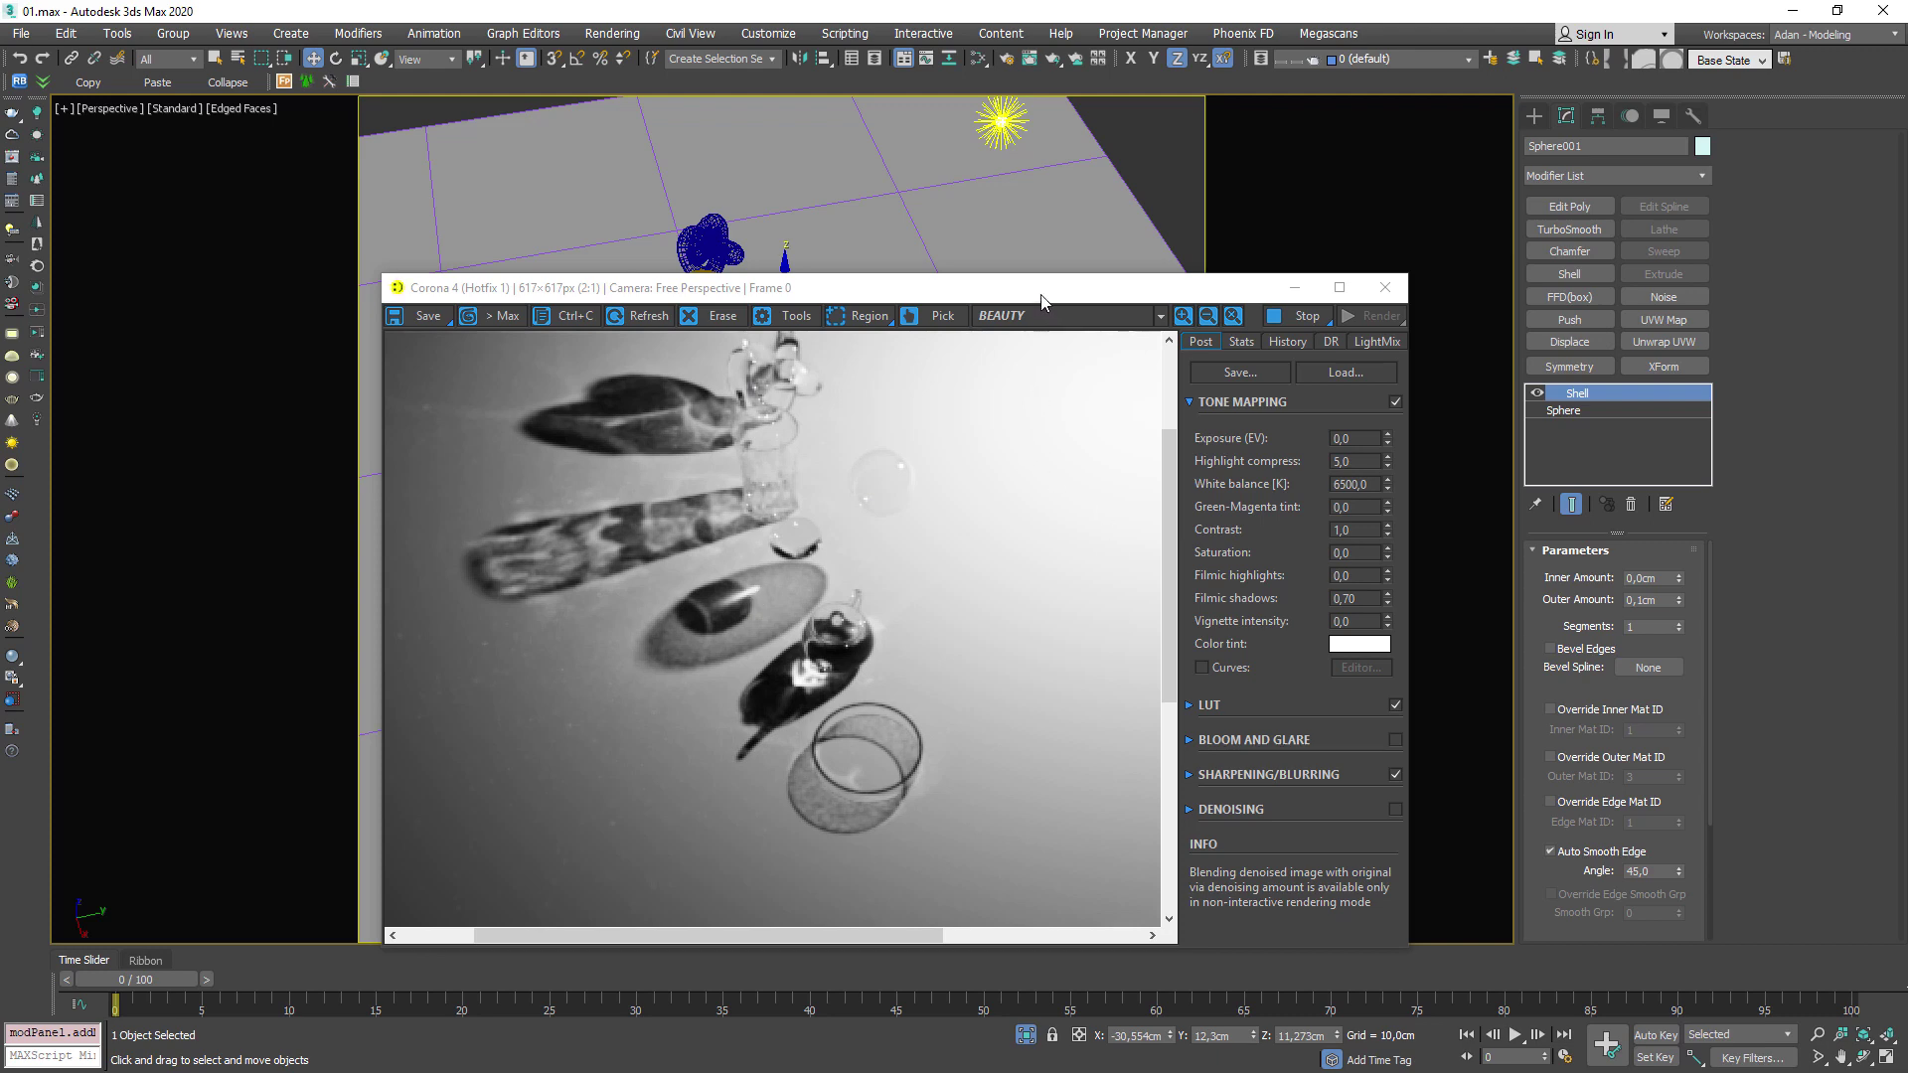
Delete the hollow glass sphere from the scene.
{"action": "left_click_drag", "start_coordinate": [1044, 288], "coordinate": [1166, 586]}
{"action": "key", "text": "Delete"}
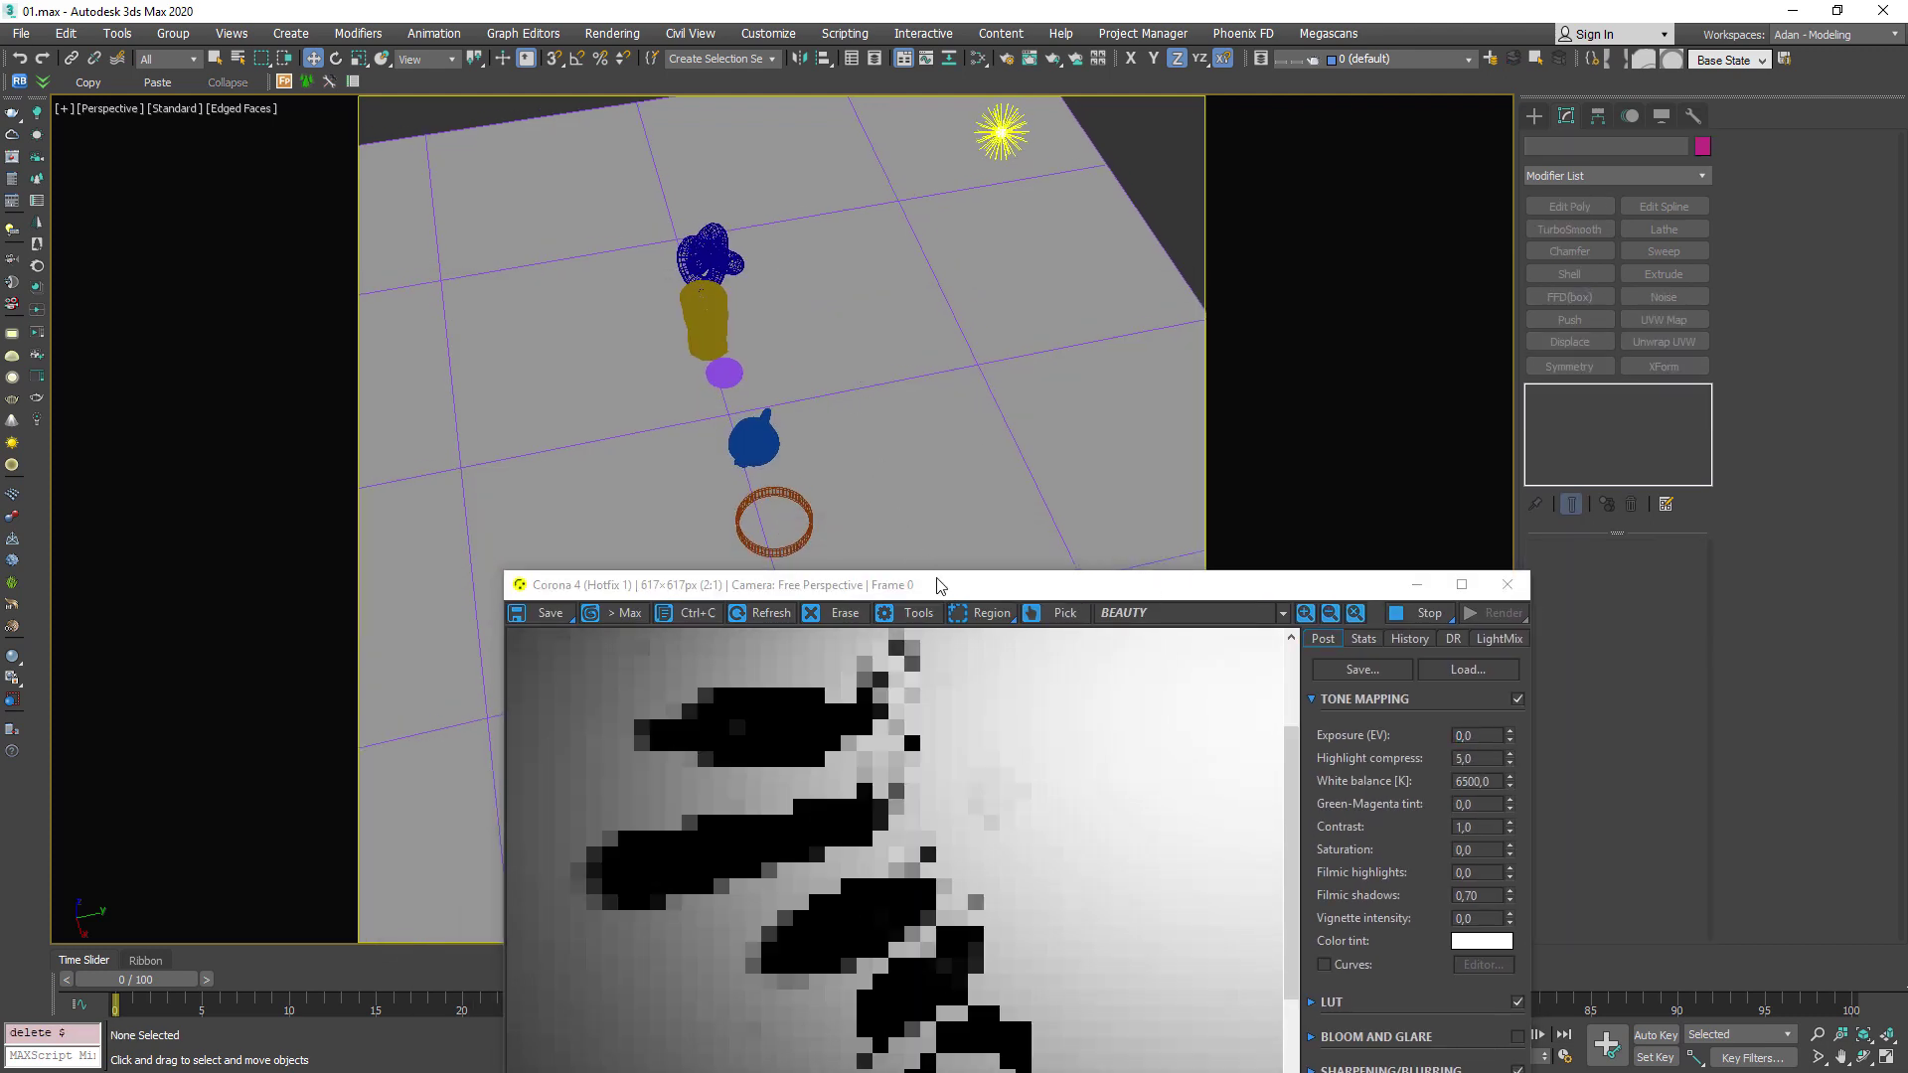
{"action": "left_click_drag", "start_coordinate": [1014, 584], "coordinate": [1125, 543]}
Select the drinking glass together with the Corona light and the ground plane, and isolate them.
{"action": "left_click", "coordinate": [706, 318]}
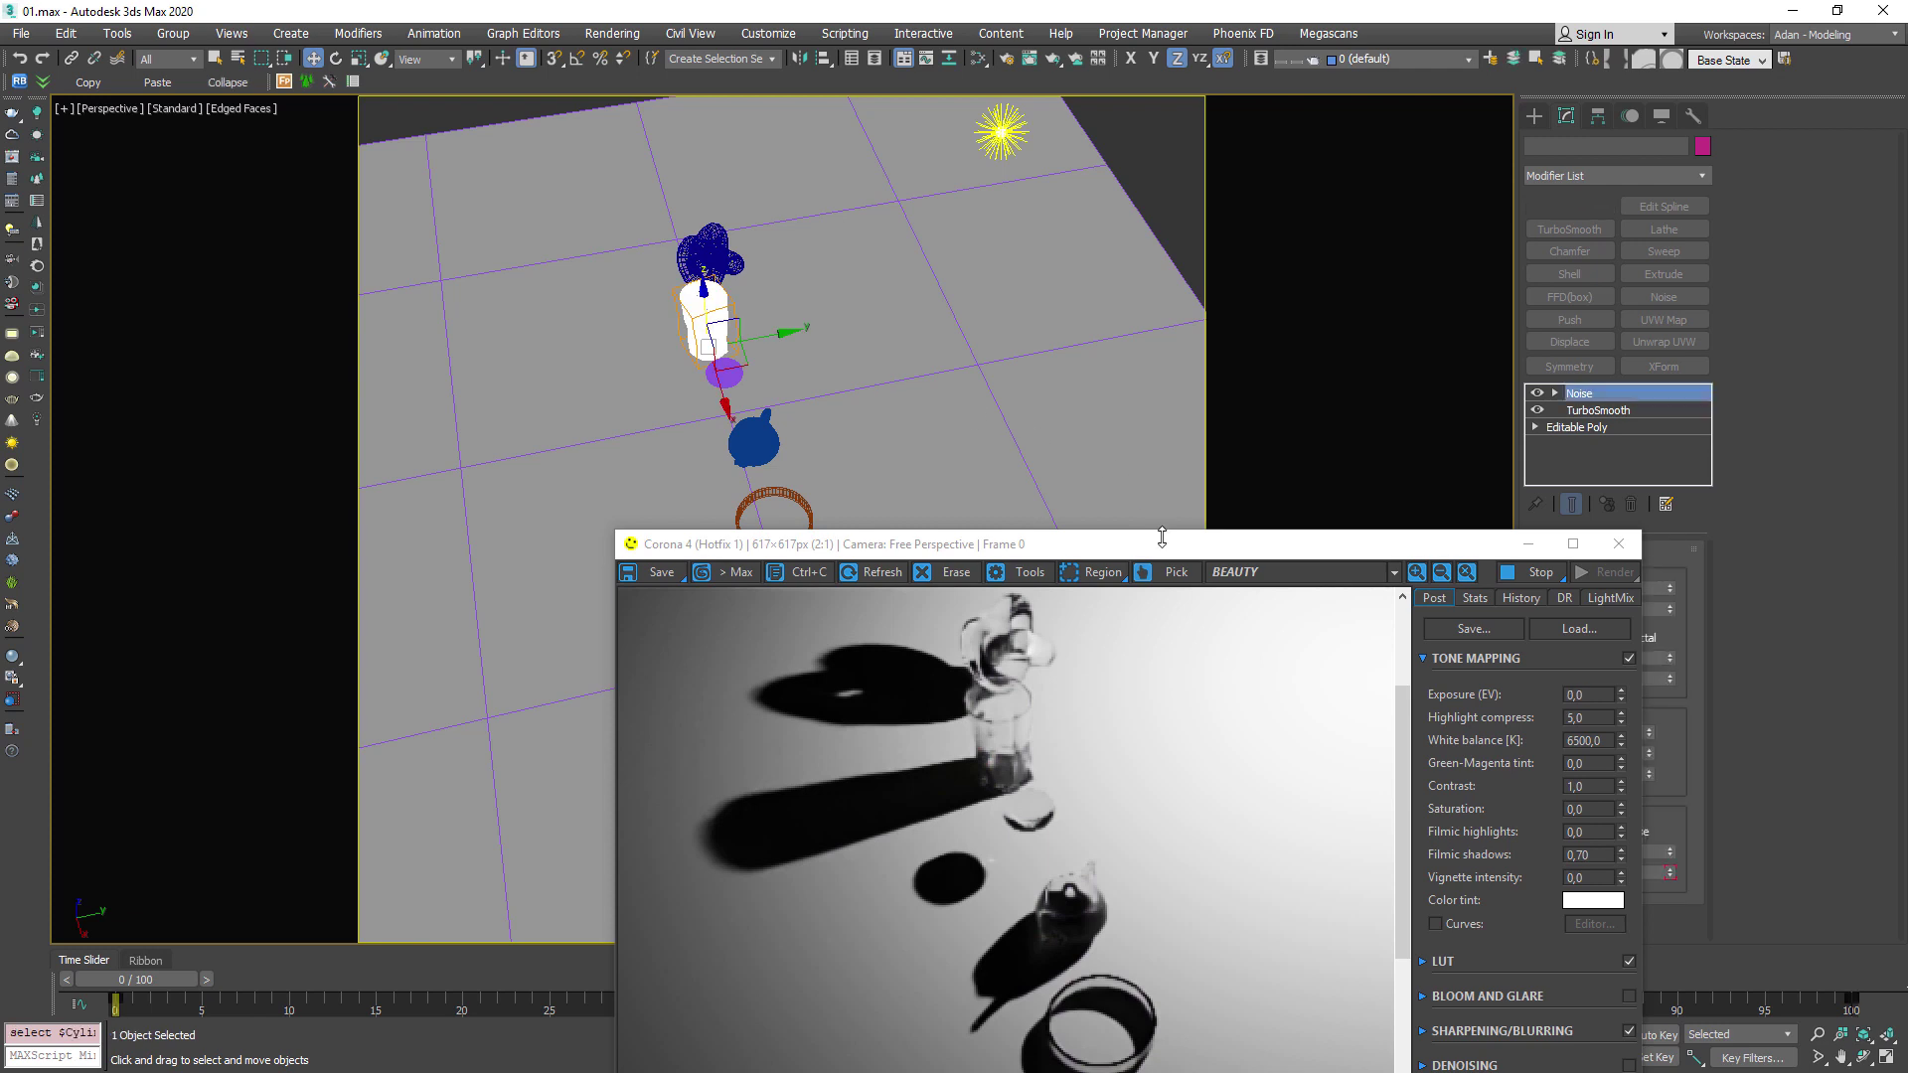
{"action": "left_click_drag", "start_coordinate": [894, 544], "coordinate": [754, 457]}
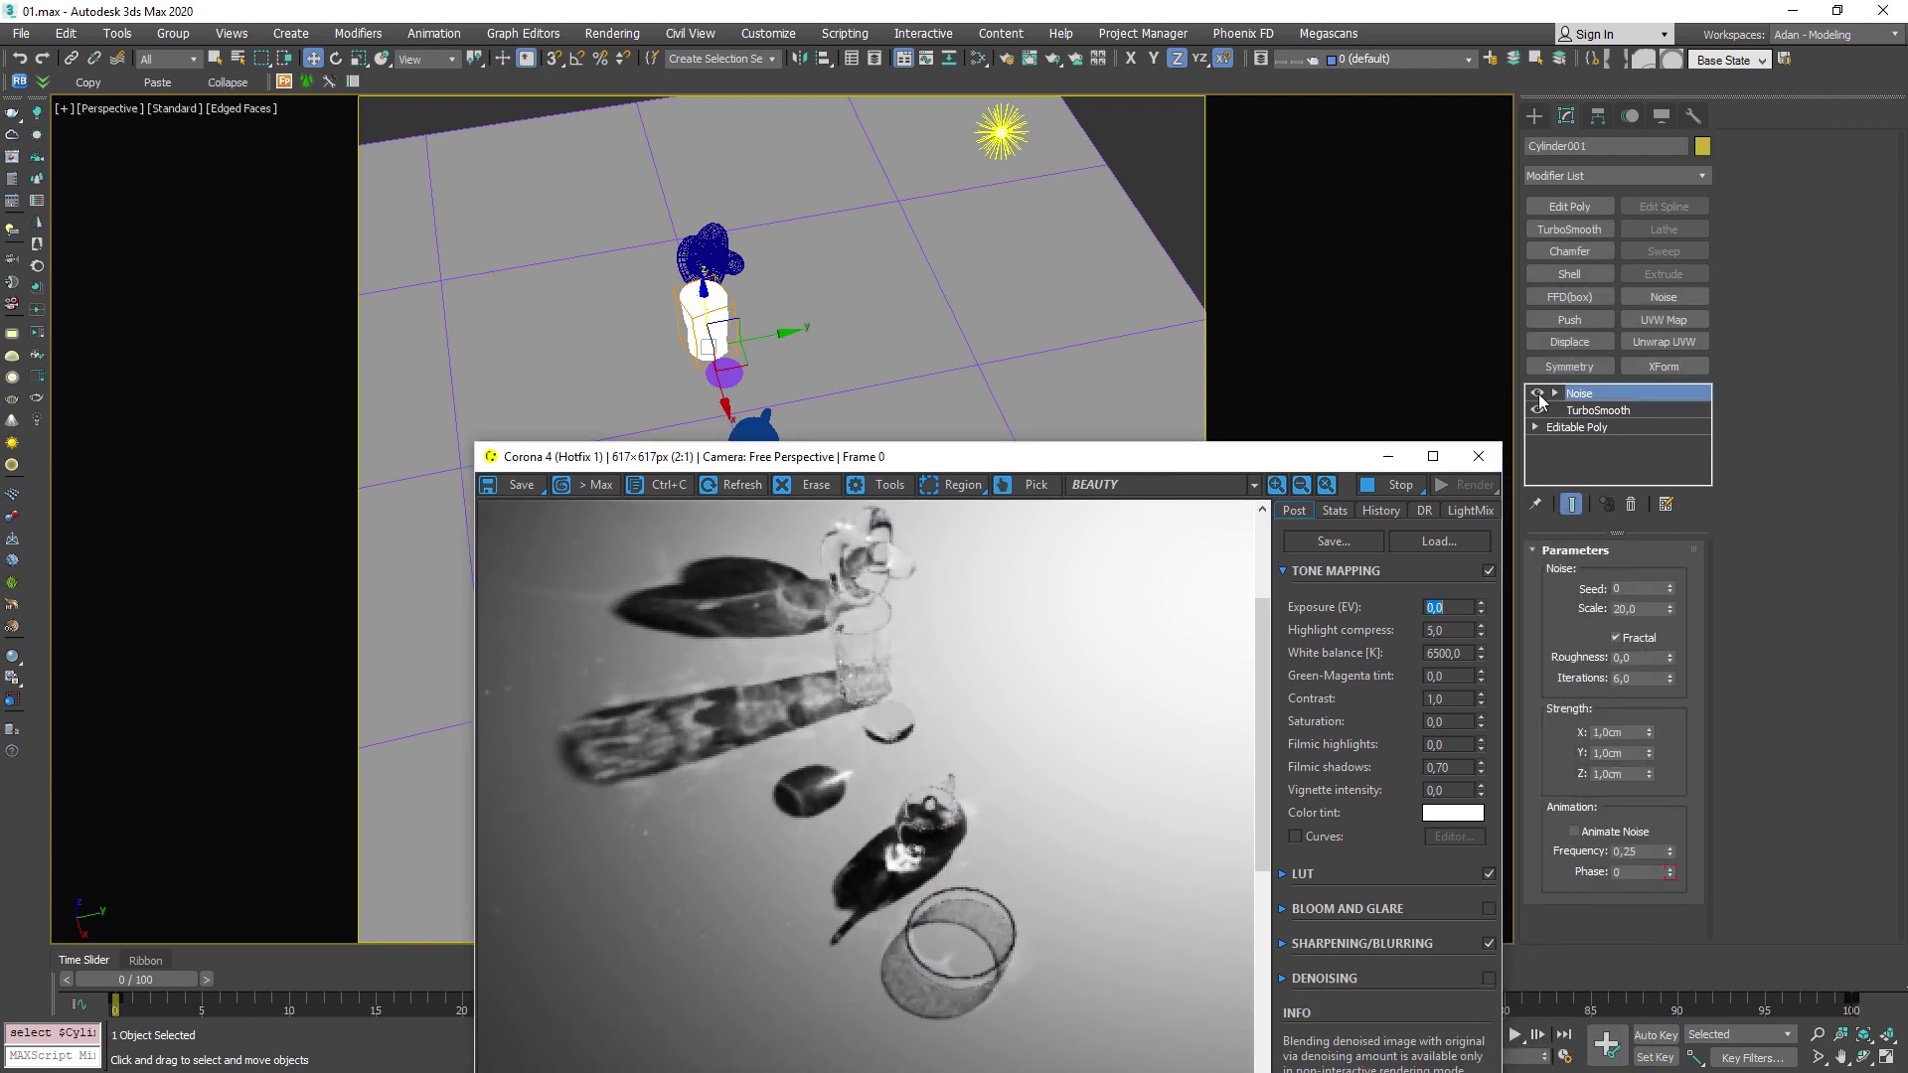
{"action": "left_click", "coordinate": [998, 129], "text": "ctrl"}
{"action": "left_click", "coordinate": [998, 128], "text": "ctrl"}
{"action": "key", "text": "alt+q"}
Frame the isolated glass and examine the caustics inside its shadow at full frame with nothing selected.
{"action": "left_click_drag", "start_coordinate": [844, 455], "coordinate": [928, 685]}
{"action": "scroll", "coordinate": [693, 504], "scroll_direction": "up", "scroll_amount": 5}
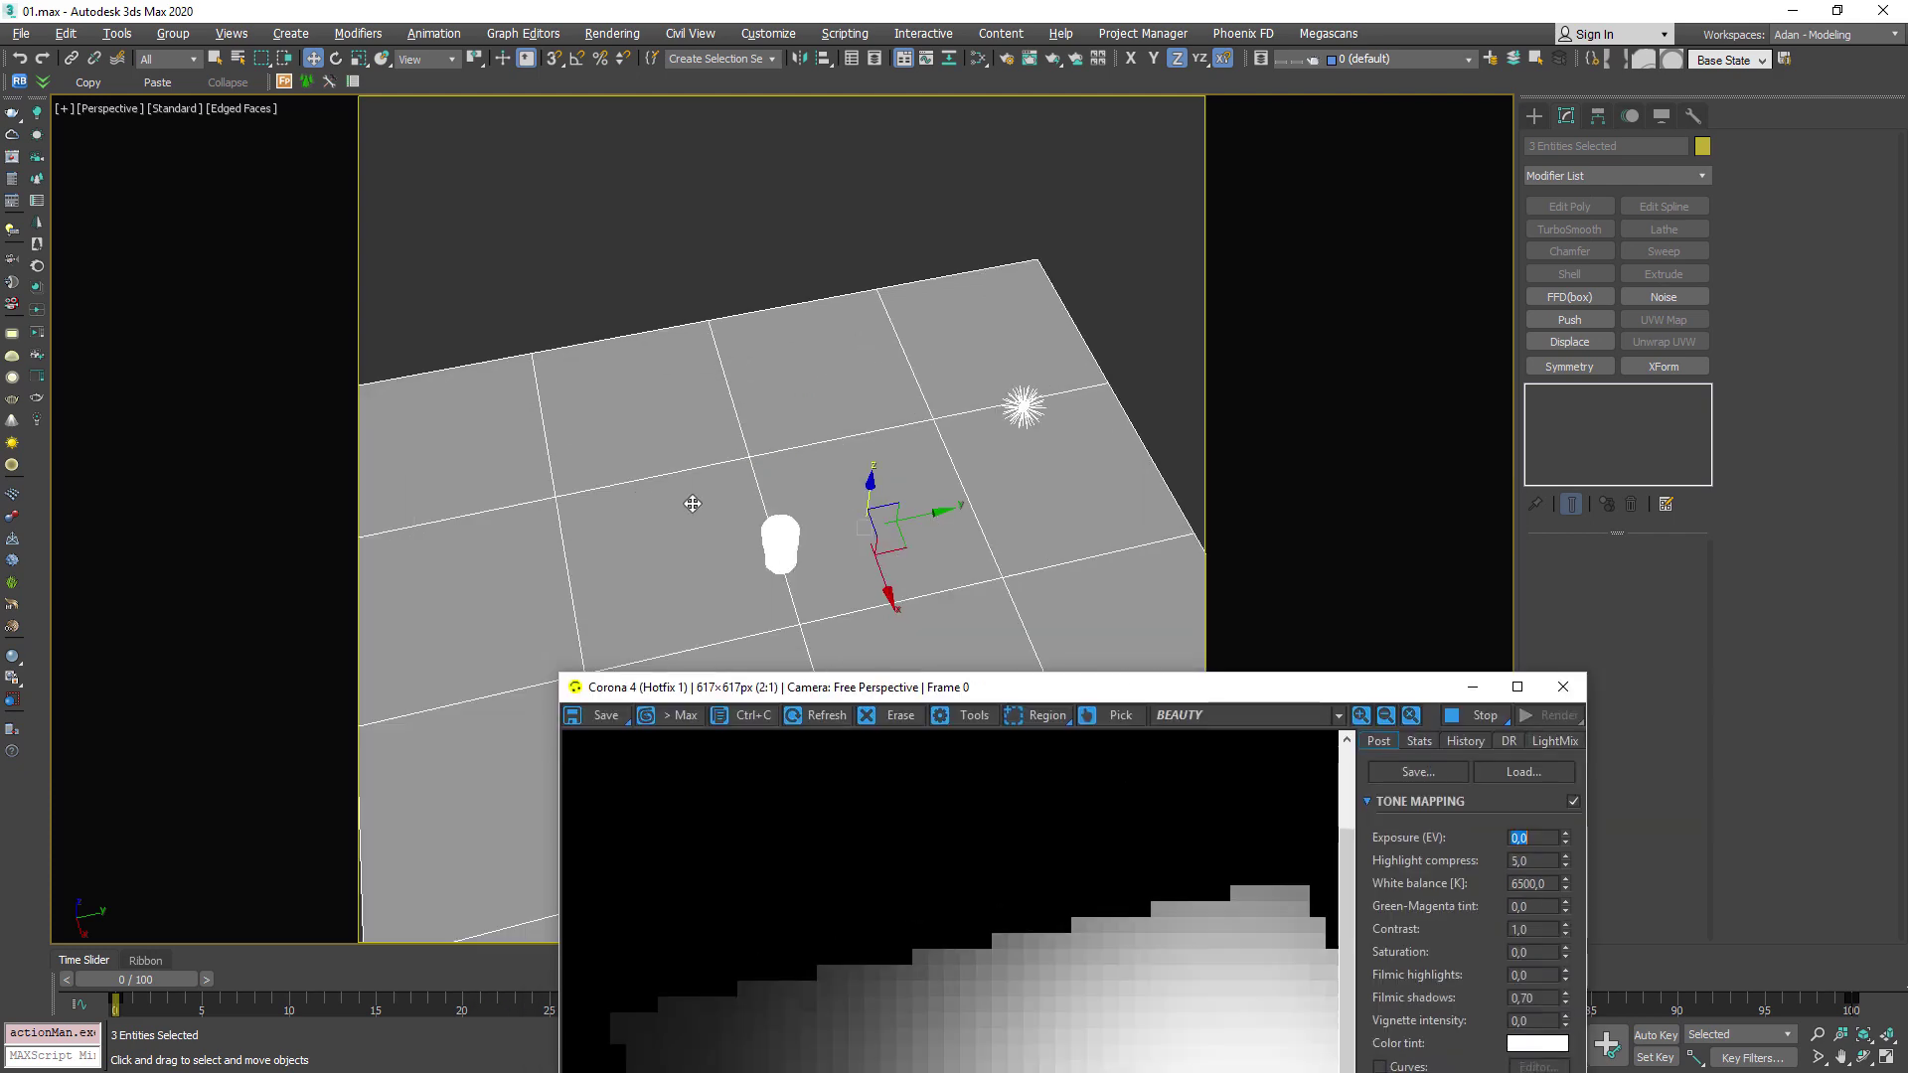
{"action": "scroll", "coordinate": [694, 503], "scroll_direction": "up", "scroll_amount": 5}
{"action": "middle_click_drag", "start_coordinate": [793, 457], "coordinate": [903, 315]}
{"action": "middle_click_drag", "start_coordinate": [835, 627], "coordinate": [919, 417], "text": "alt"}
{"action": "left_click_drag", "start_coordinate": [1170, 686], "coordinate": [943, 263]}
{"action": "scroll", "coordinate": [978, 599], "scroll_direction": "down", "scroll_amount": 1}
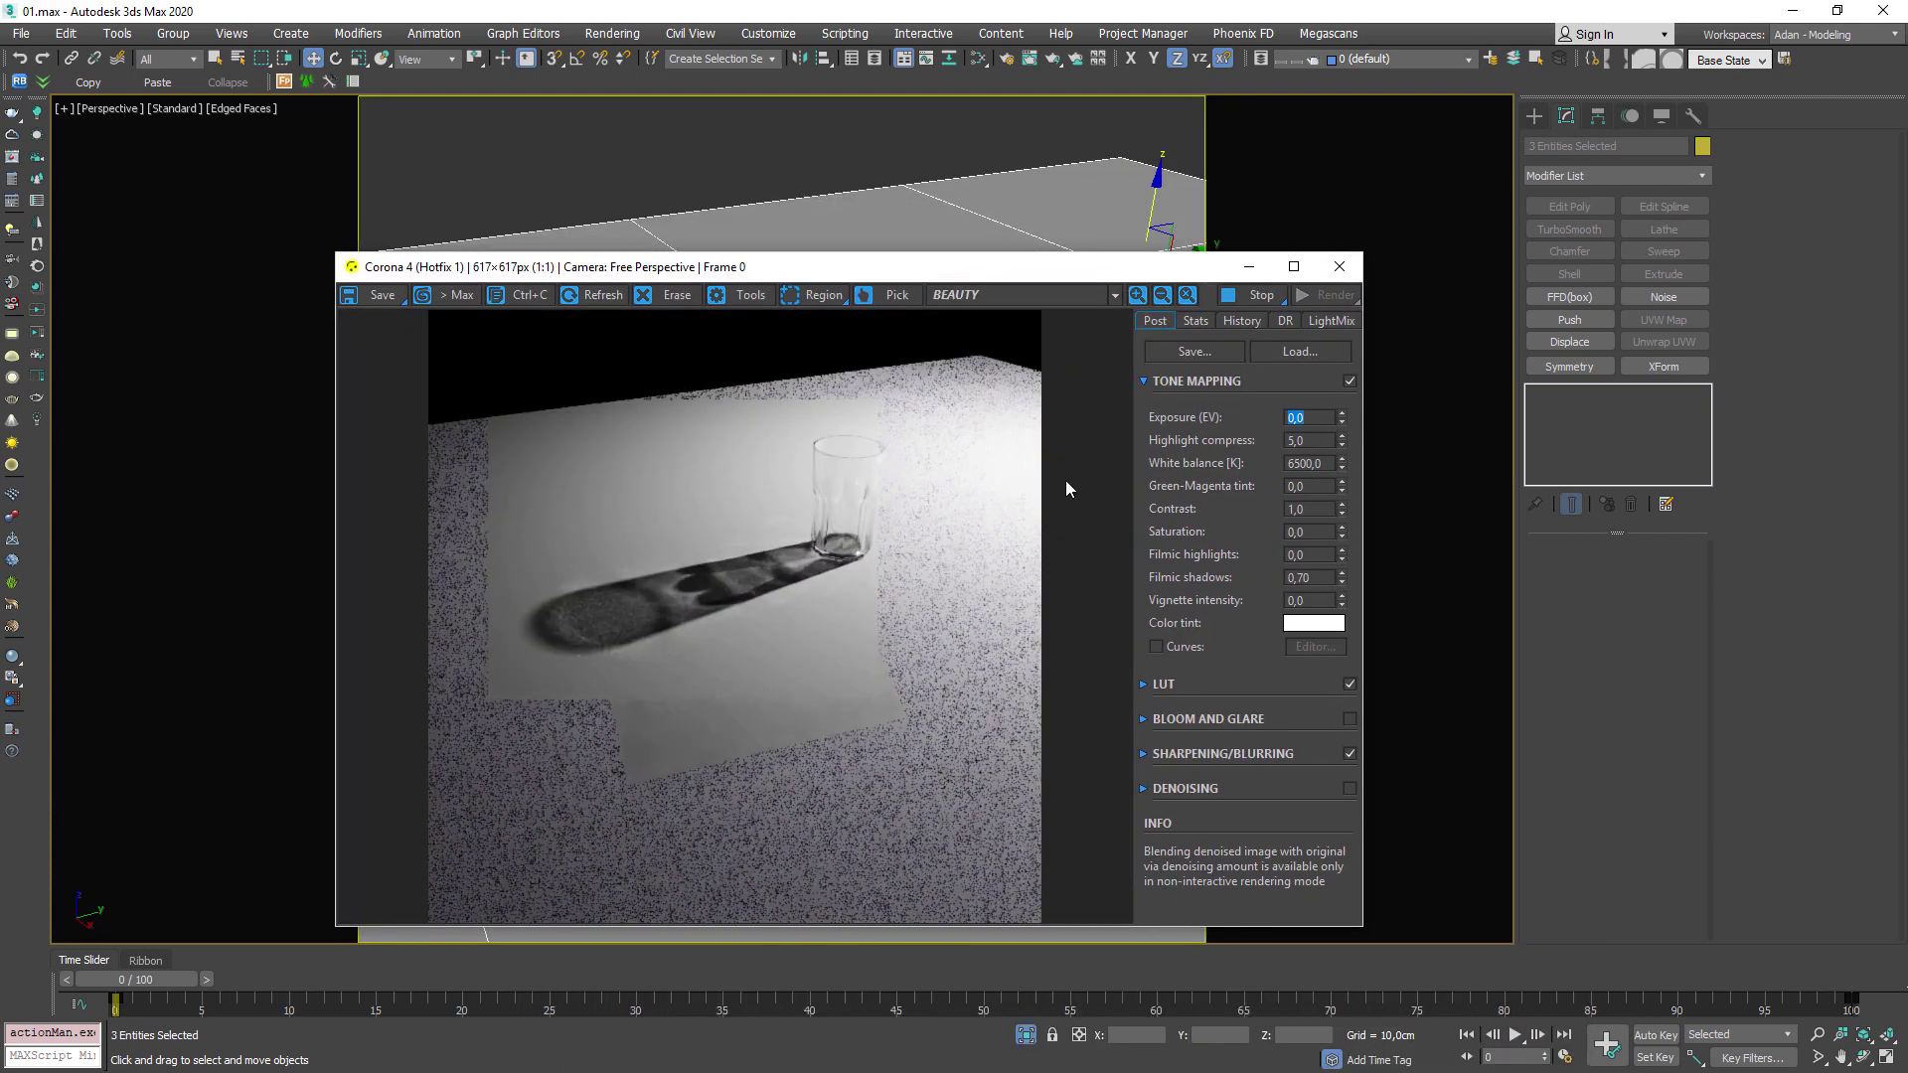
{"action": "left_click", "coordinate": [1089, 145]}
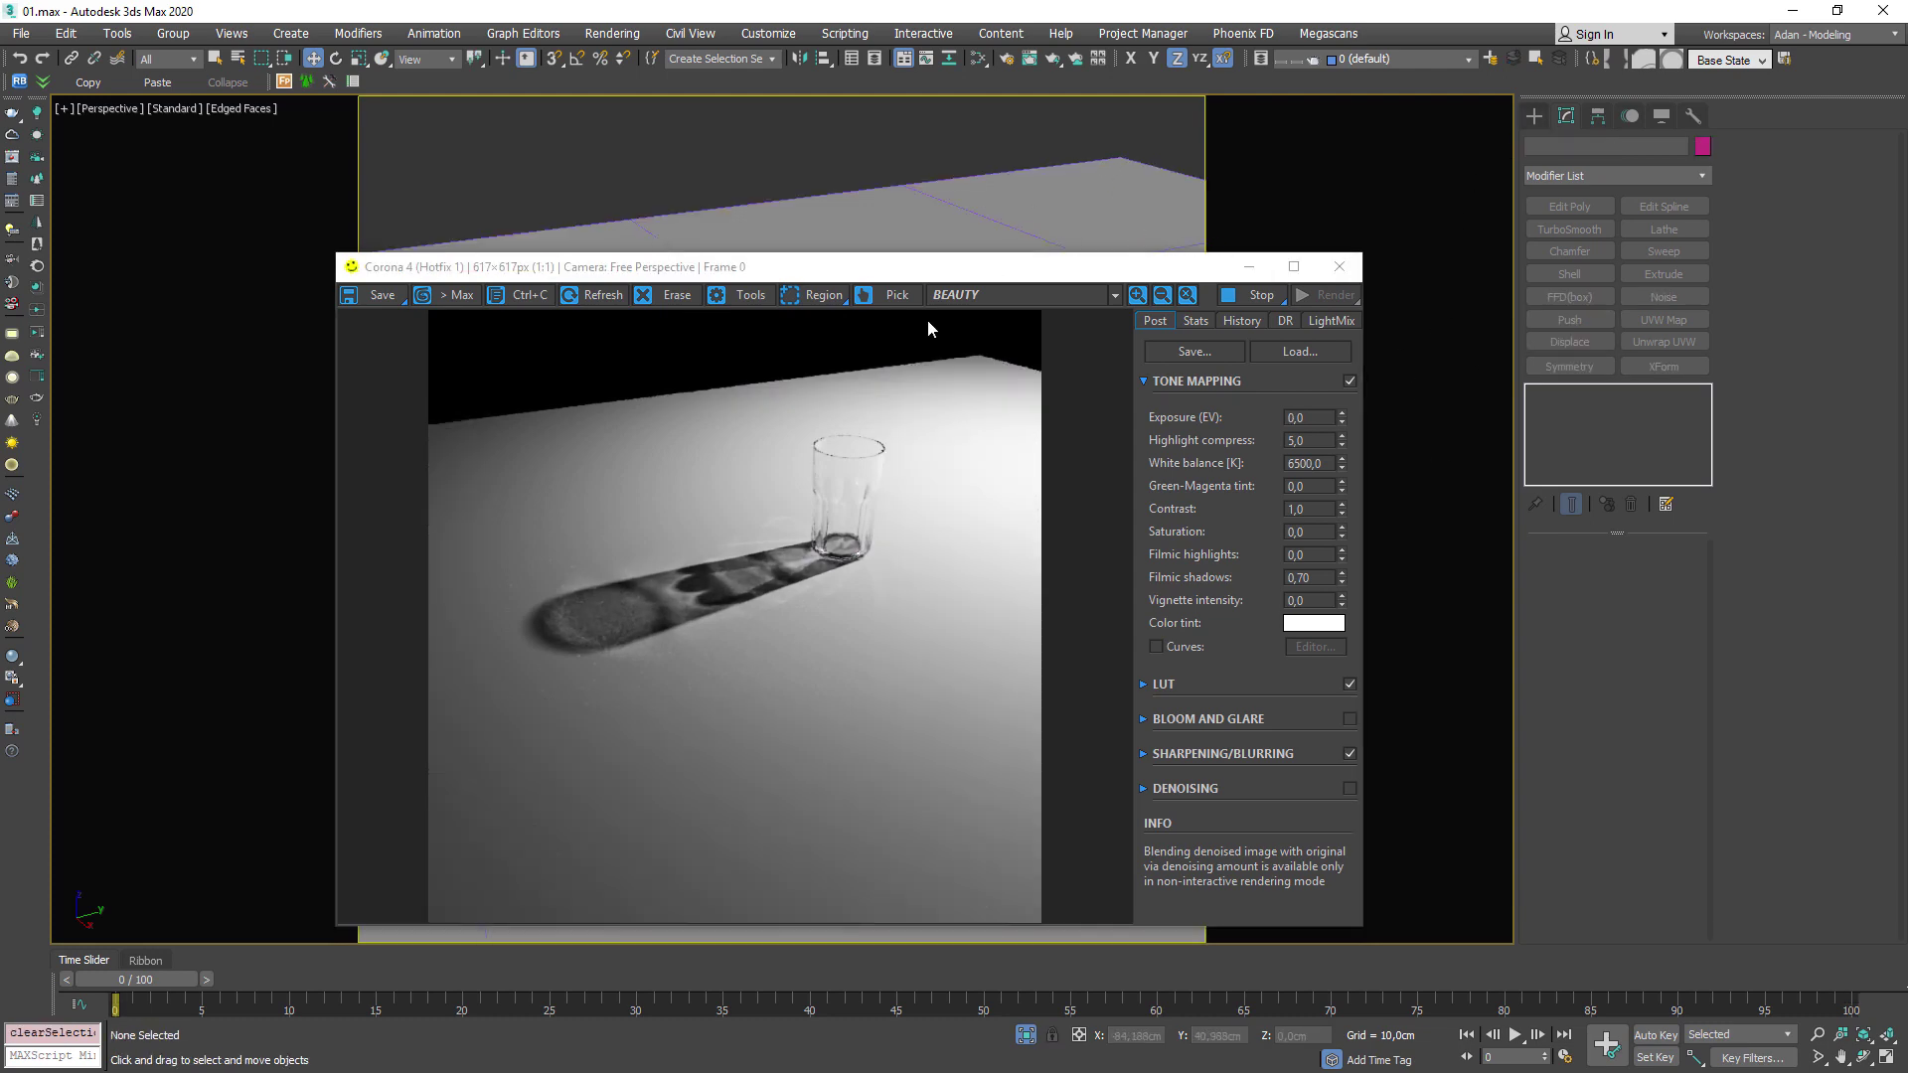
Add a Noise map in the material editor and connect it to the Bump input of the glass material, Material #28.
{"action": "key", "text": "m"}
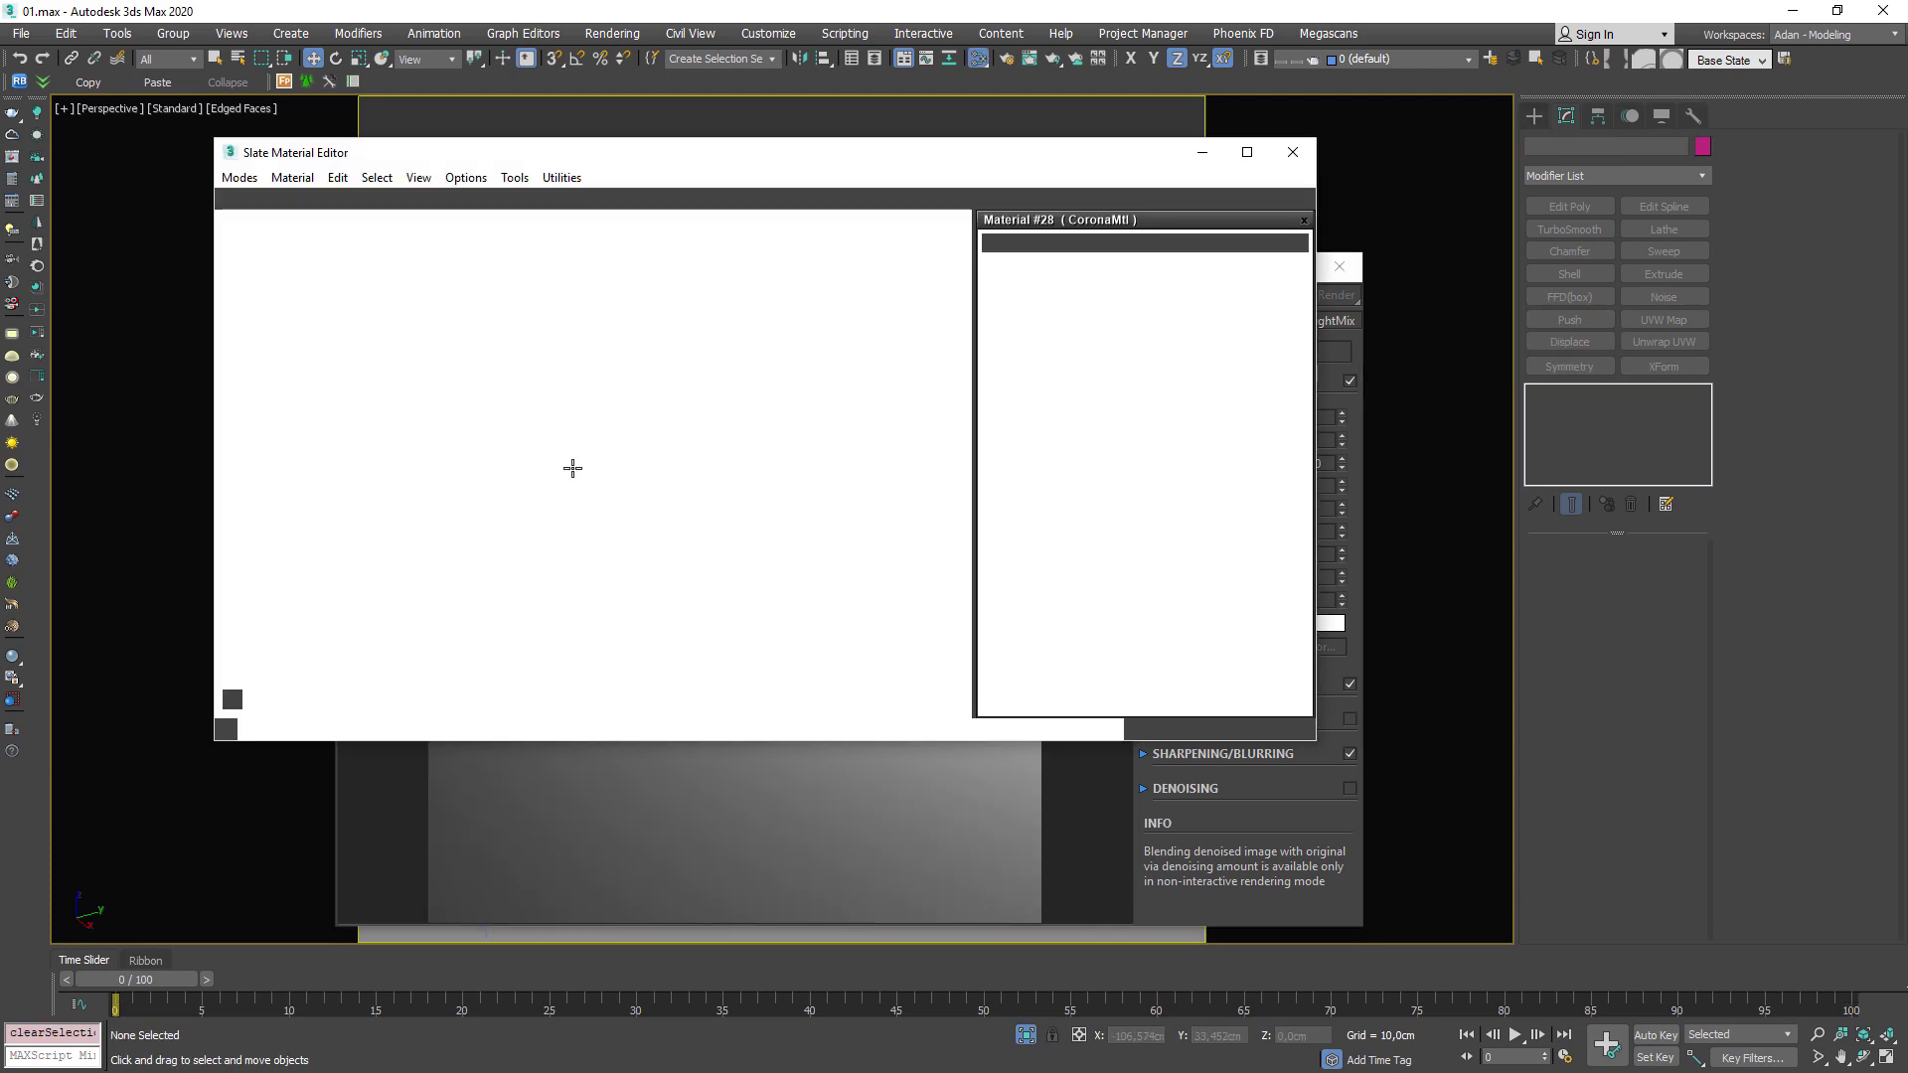
{"action": "middle_click_drag", "start_coordinate": [497, 487], "coordinate": [678, 417]}
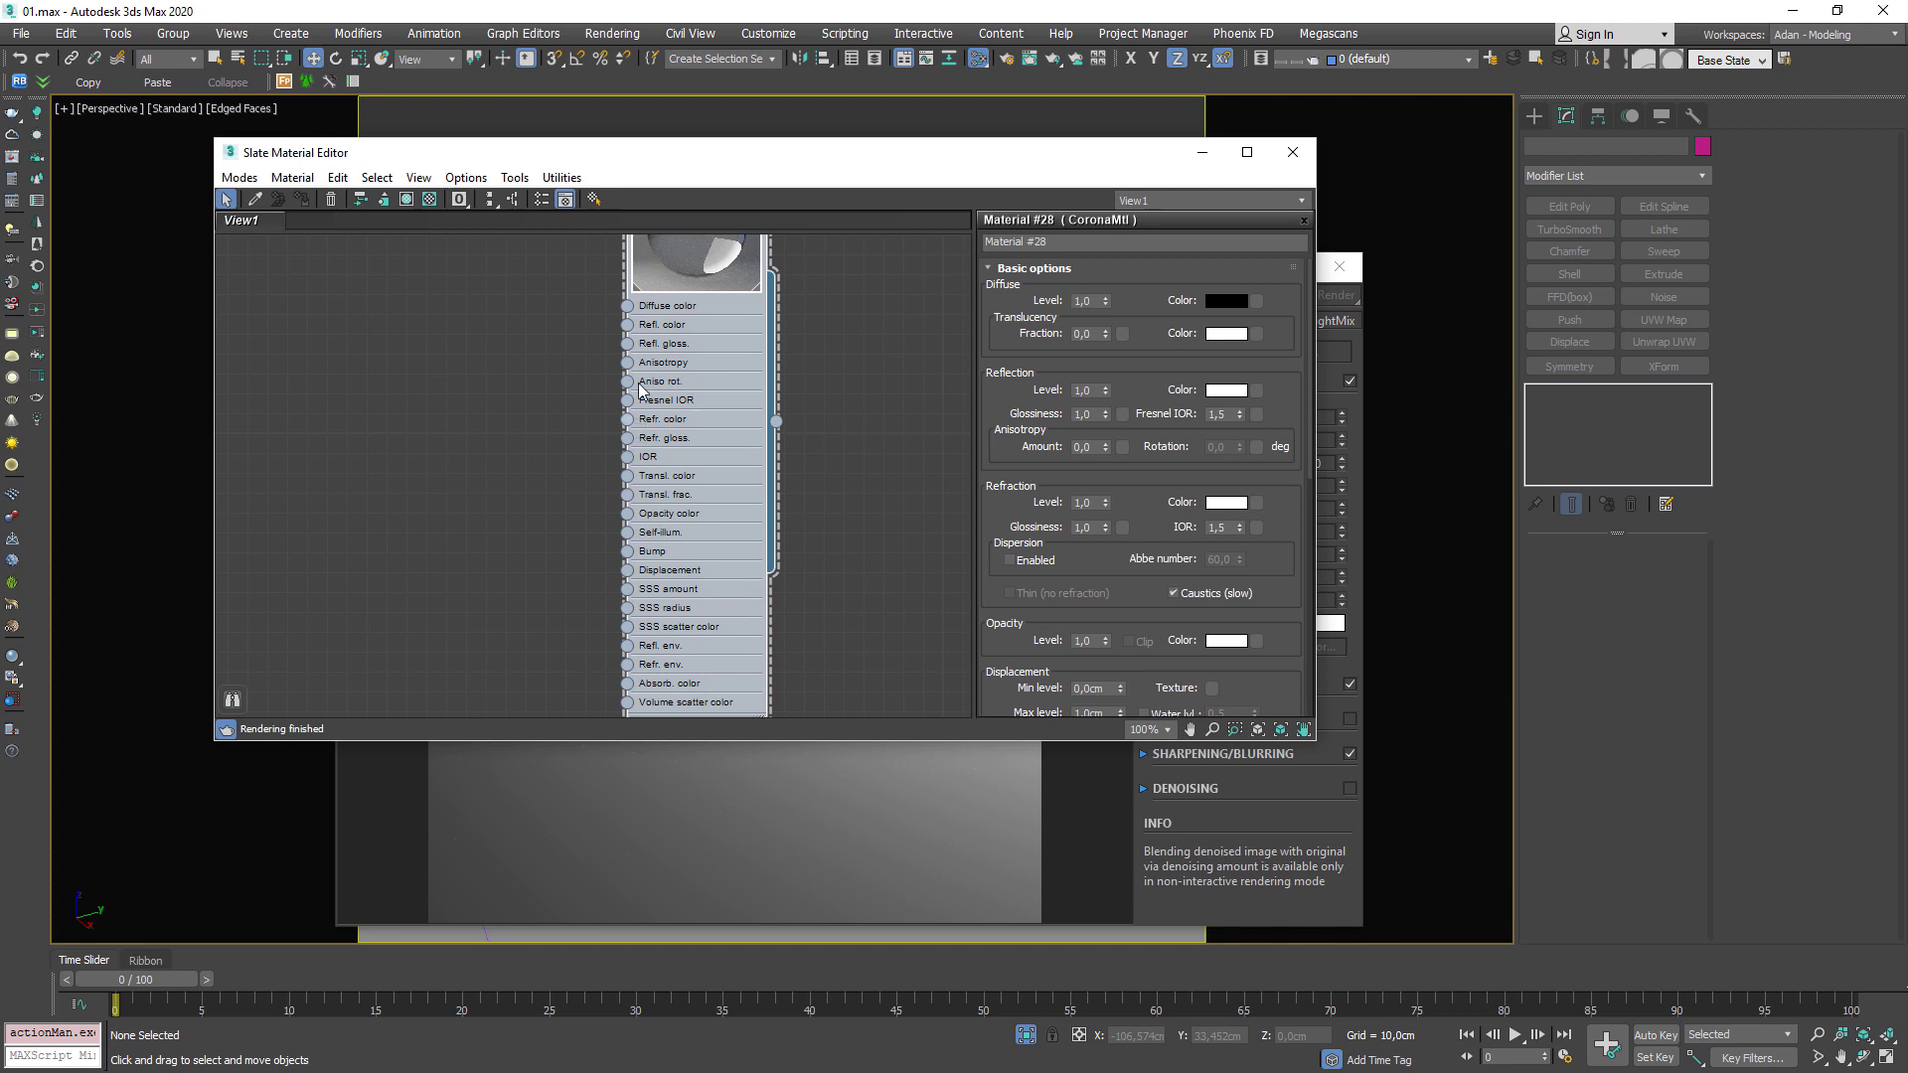
{"action": "middle_click_drag", "start_coordinate": [547, 508], "coordinate": [608, 522]}
{"action": "right_click", "coordinate": [307, 390]}
{"action": "mouse_move", "coordinate": [350, 422]}
{"action": "mouse_move", "coordinate": [597, 421]}
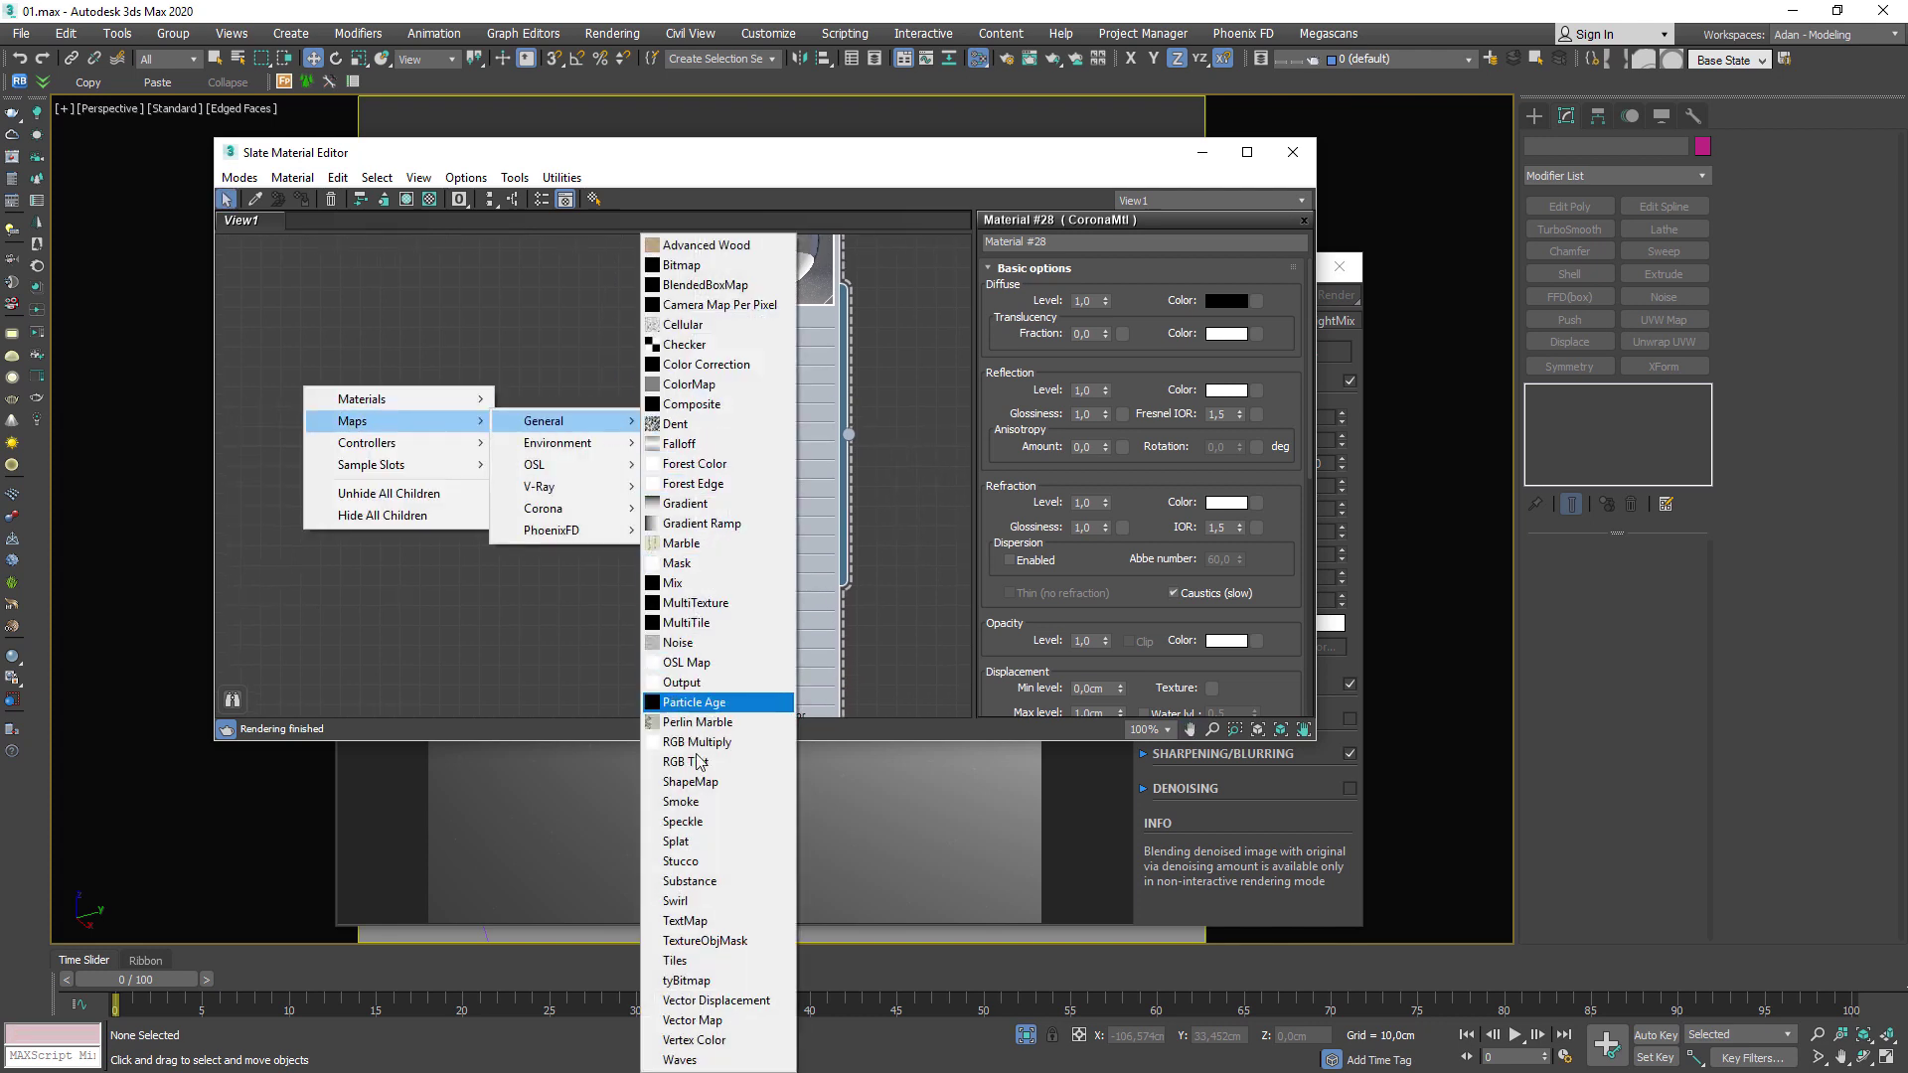
{"action": "left_click", "coordinate": [678, 642]}
{"action": "left_click_drag", "start_coordinate": [338, 408], "coordinate": [716, 570]}
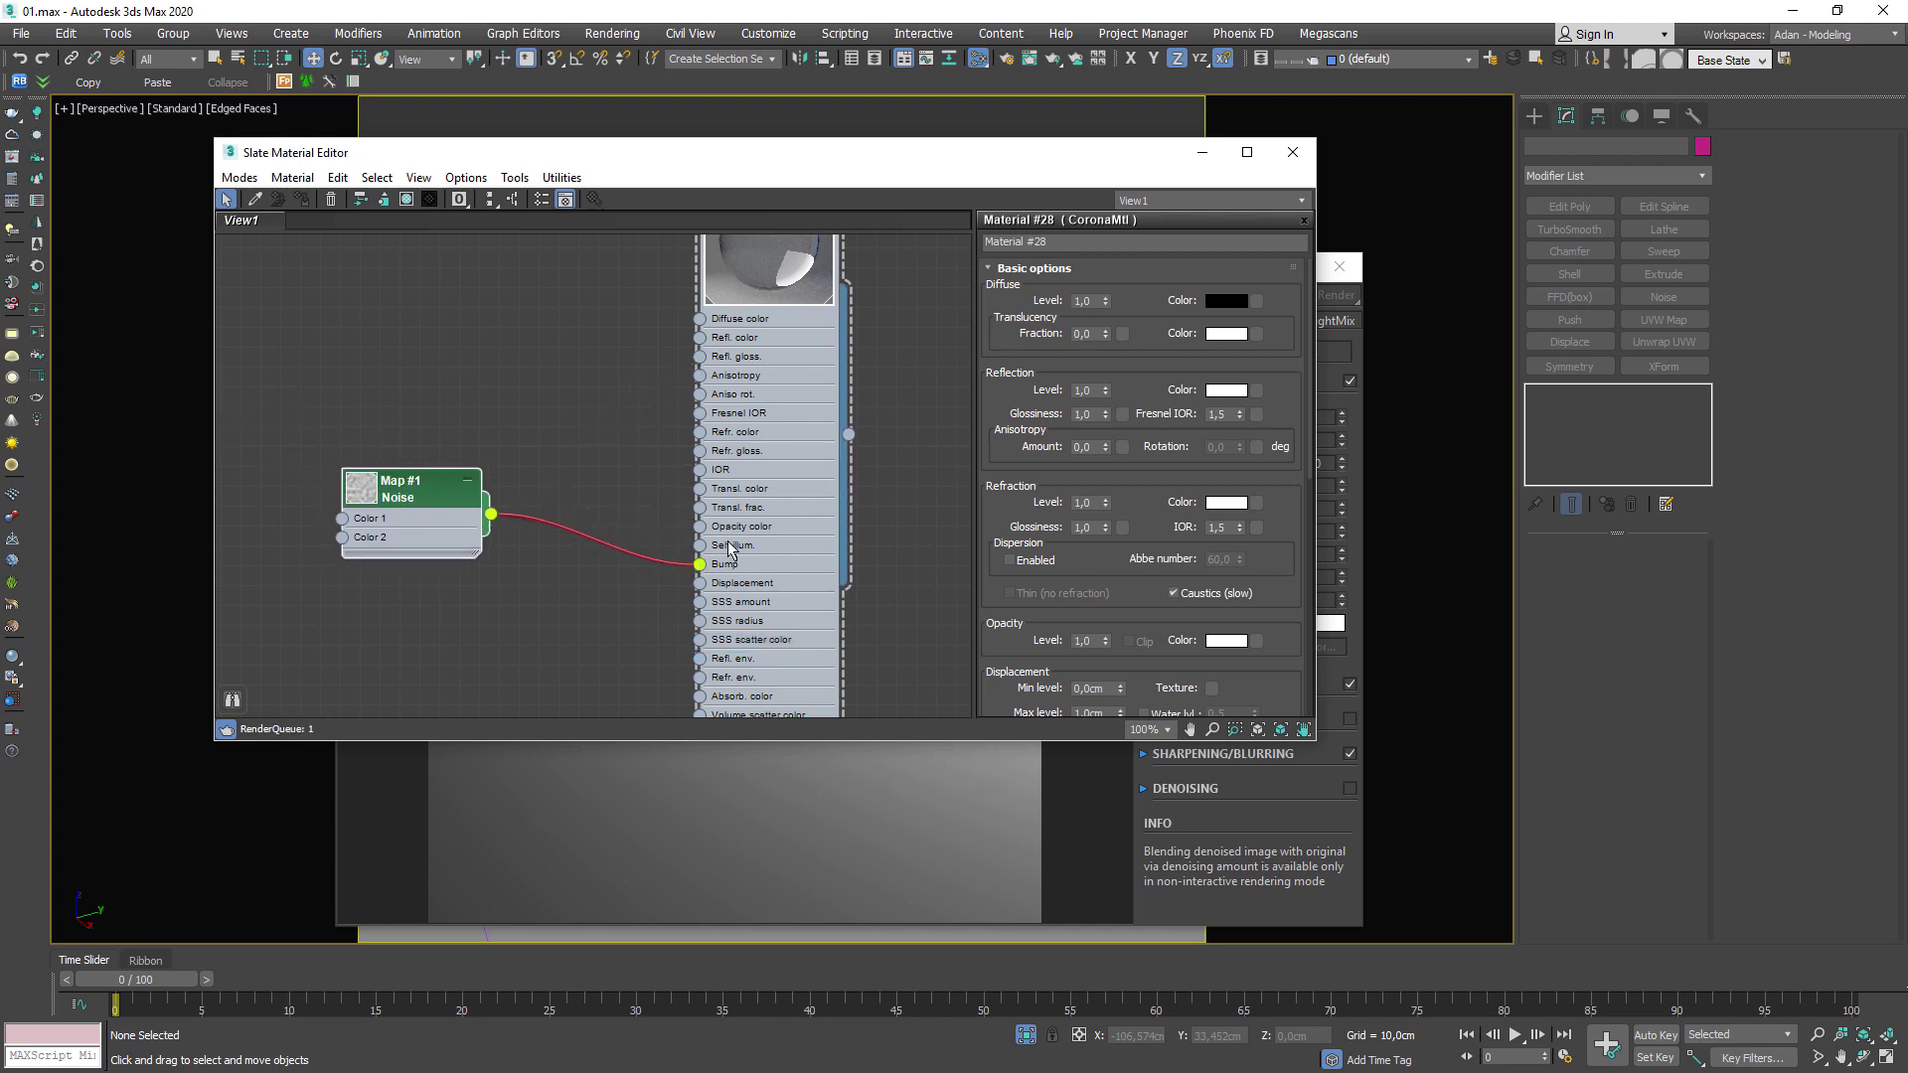
Set the Bump map amount of glass material Material #28 to 10, keeping the render view and material editor both in sight.
{"action": "left_click_drag", "start_coordinate": [903, 159], "coordinate": [1638, 355]}
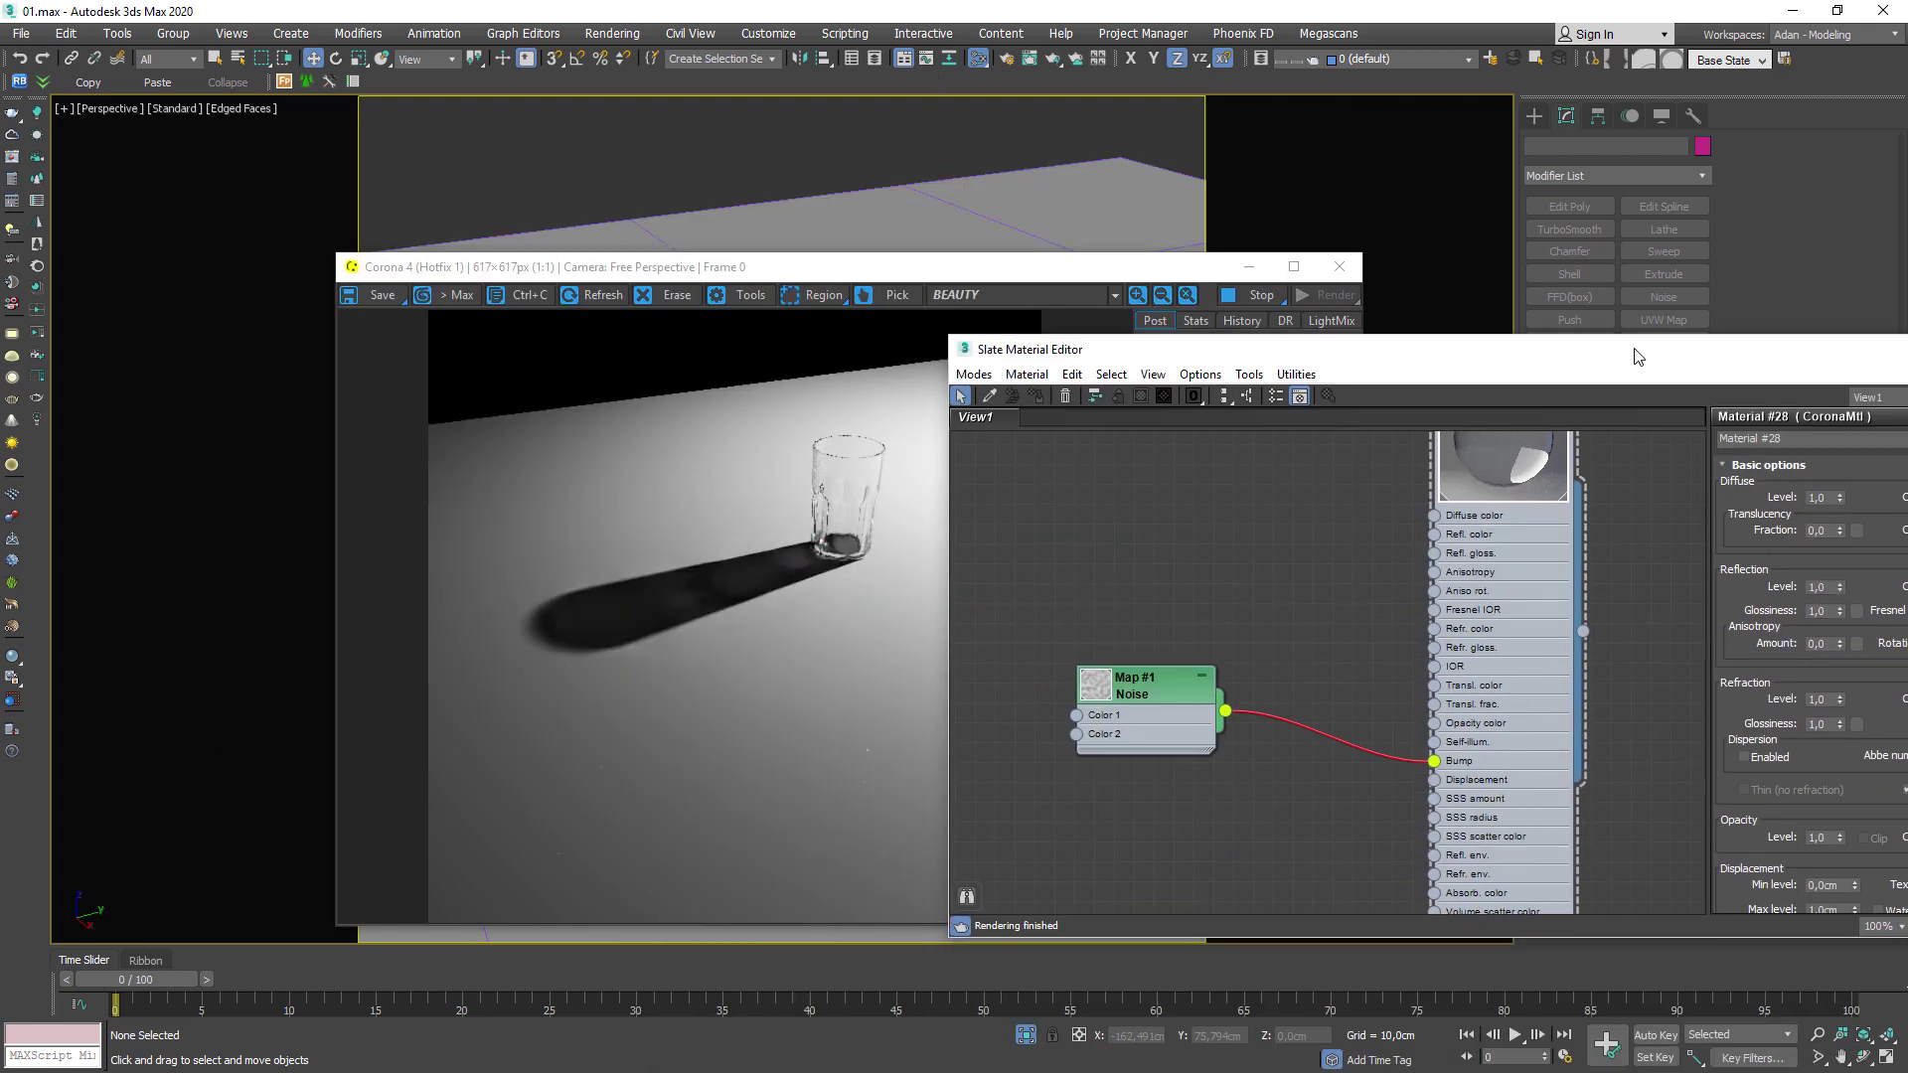
{"action": "left_click_drag", "start_coordinate": [1113, 349], "coordinate": [1394, 299]}
{"action": "left_click_drag", "start_coordinate": [1017, 267], "coordinate": [857, 155]}
{"action": "left_click_drag", "start_coordinate": [1591, 303], "coordinate": [1263, 259]}
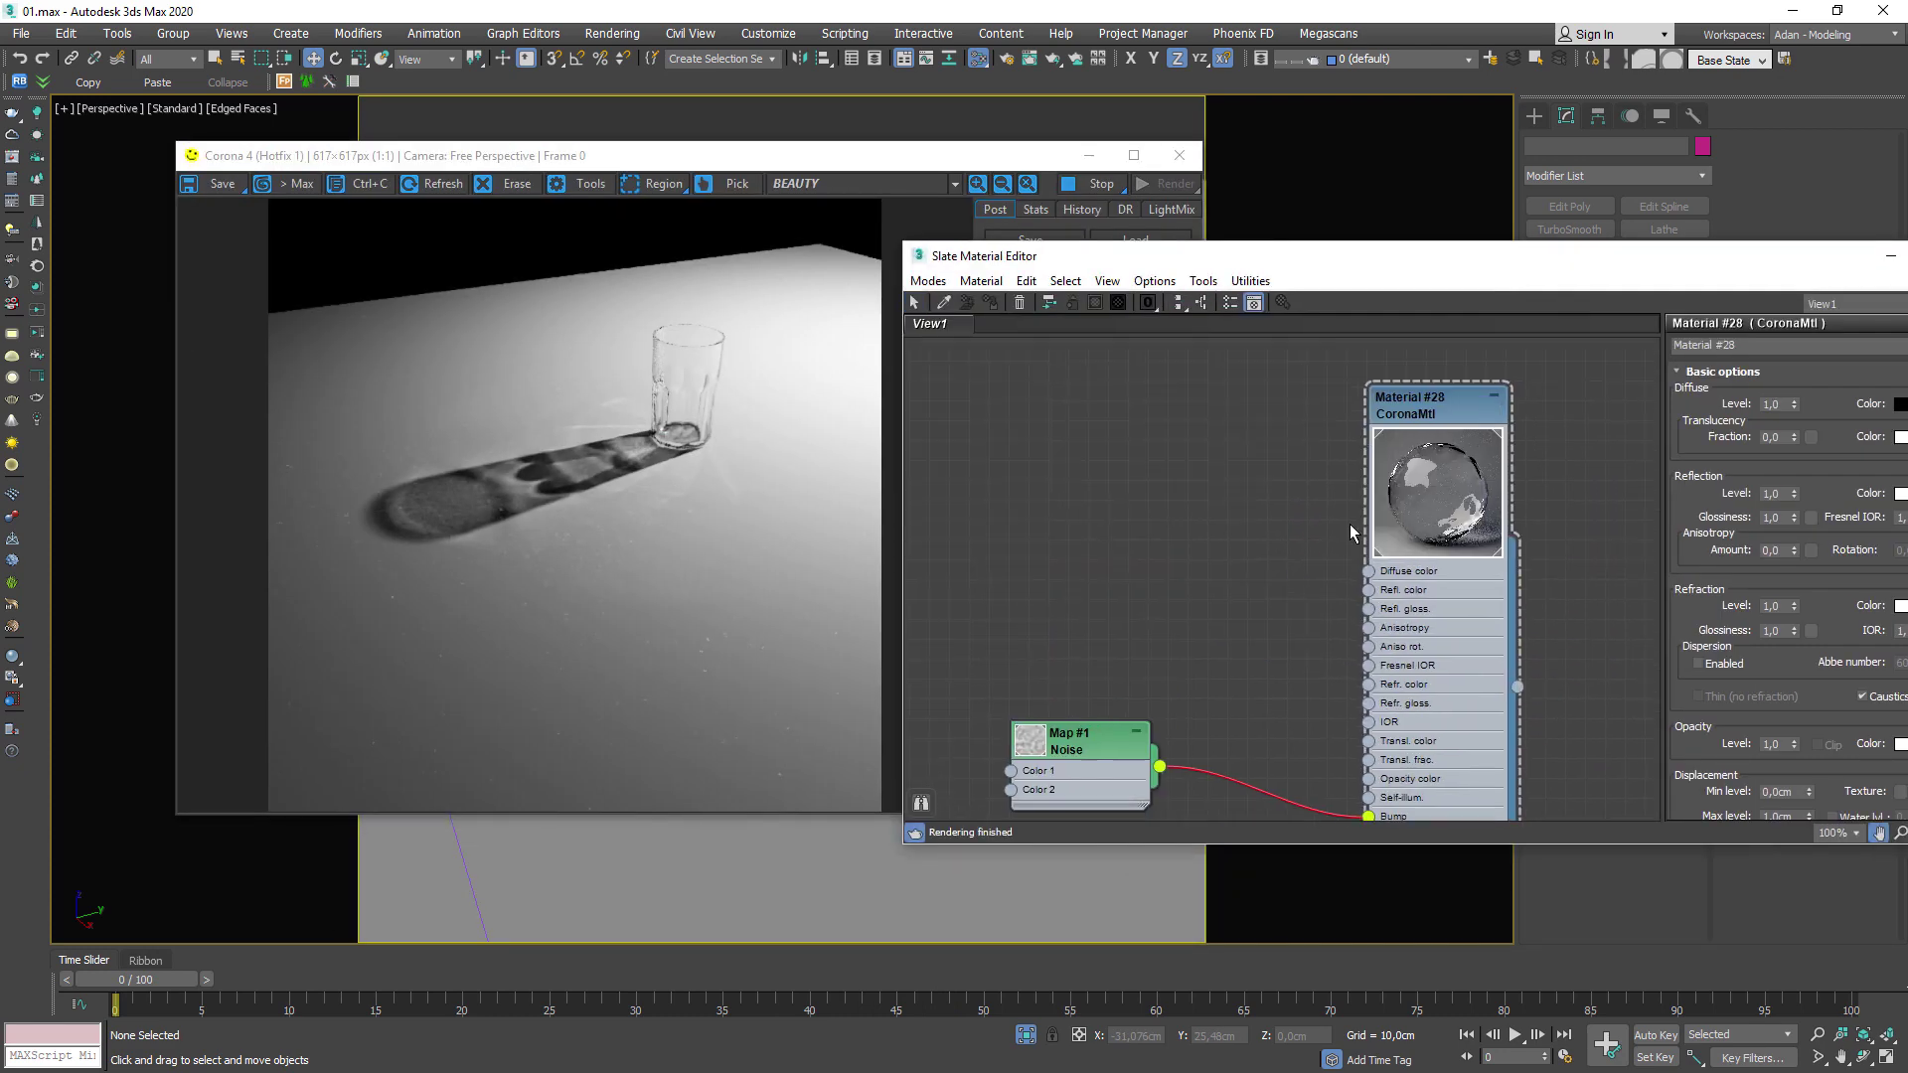
{"action": "left_click_drag", "start_coordinate": [1551, 266], "coordinate": [1386, 105]}
{"action": "scroll", "coordinate": [1613, 544], "scroll_direction": "down", "scroll_amount": 5}
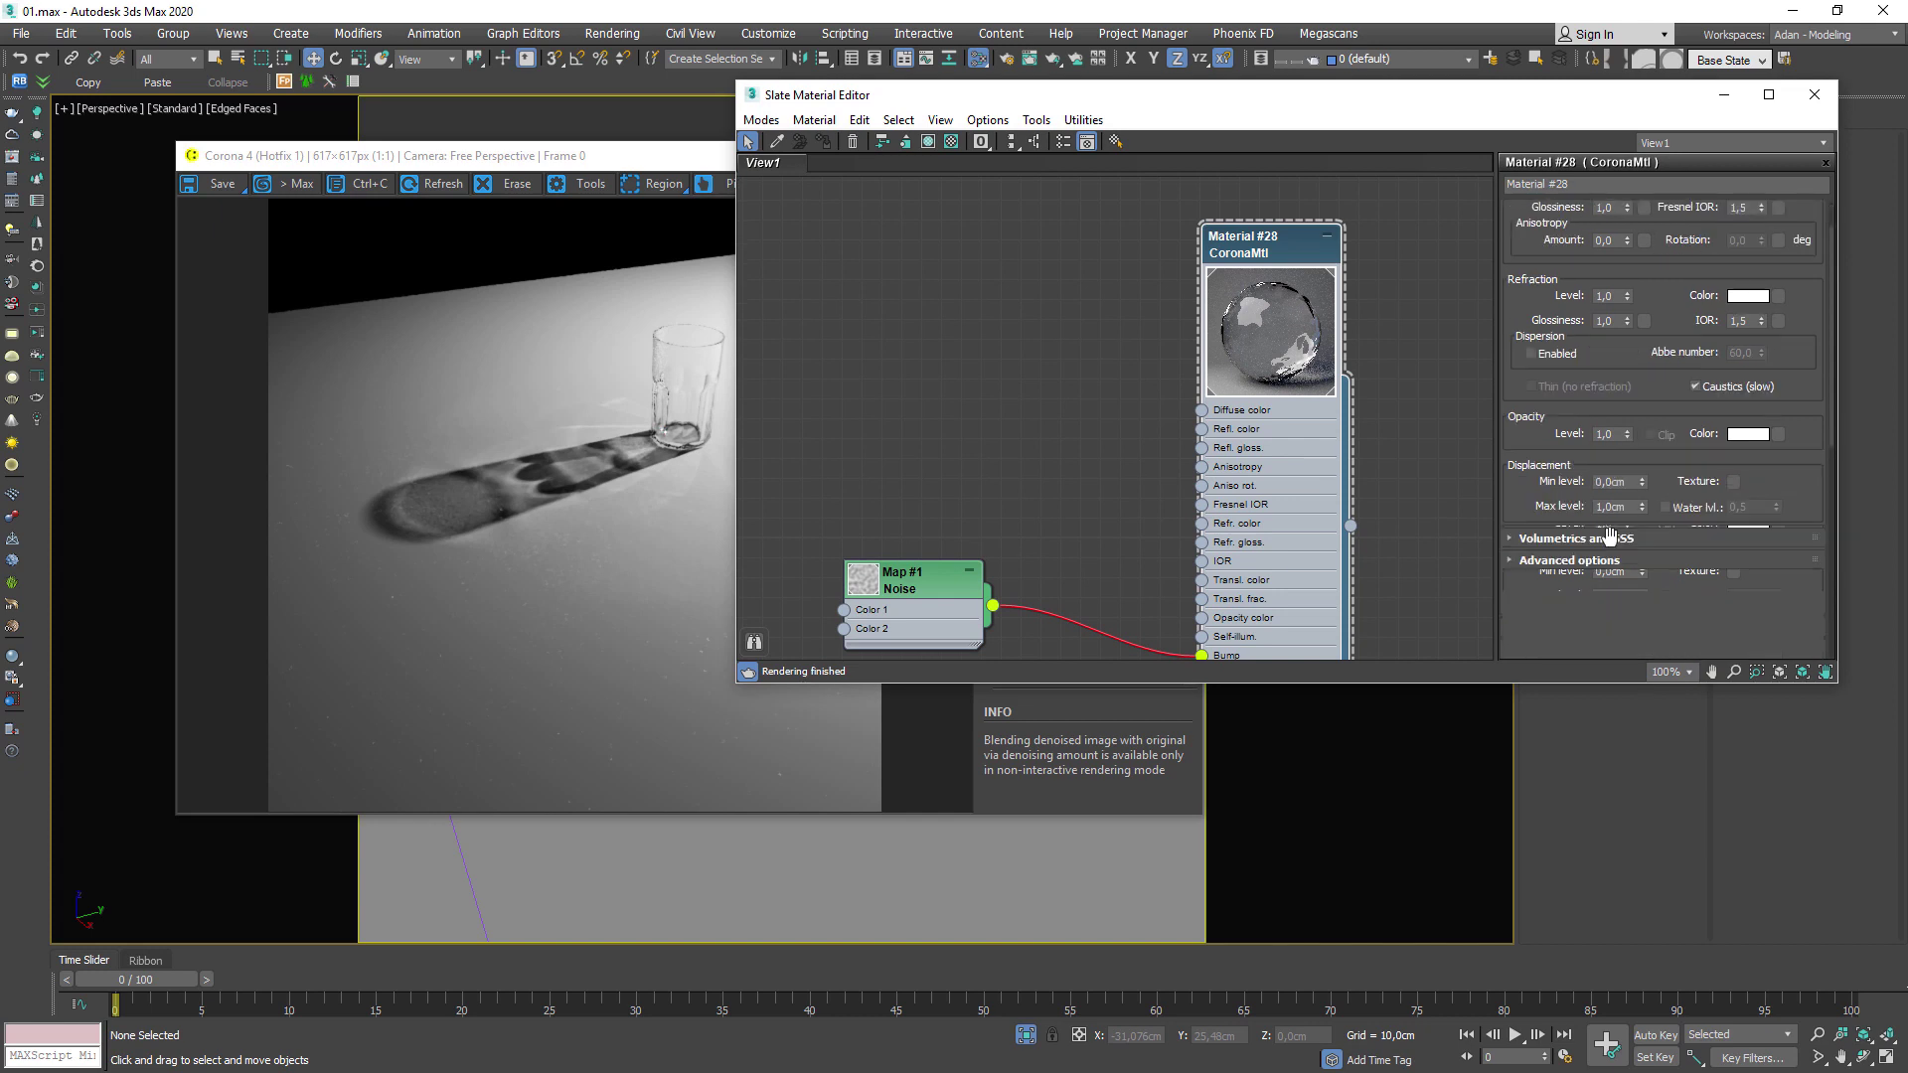
{"action": "scroll", "coordinate": [1633, 613], "scroll_direction": "down", "scroll_amount": 7}
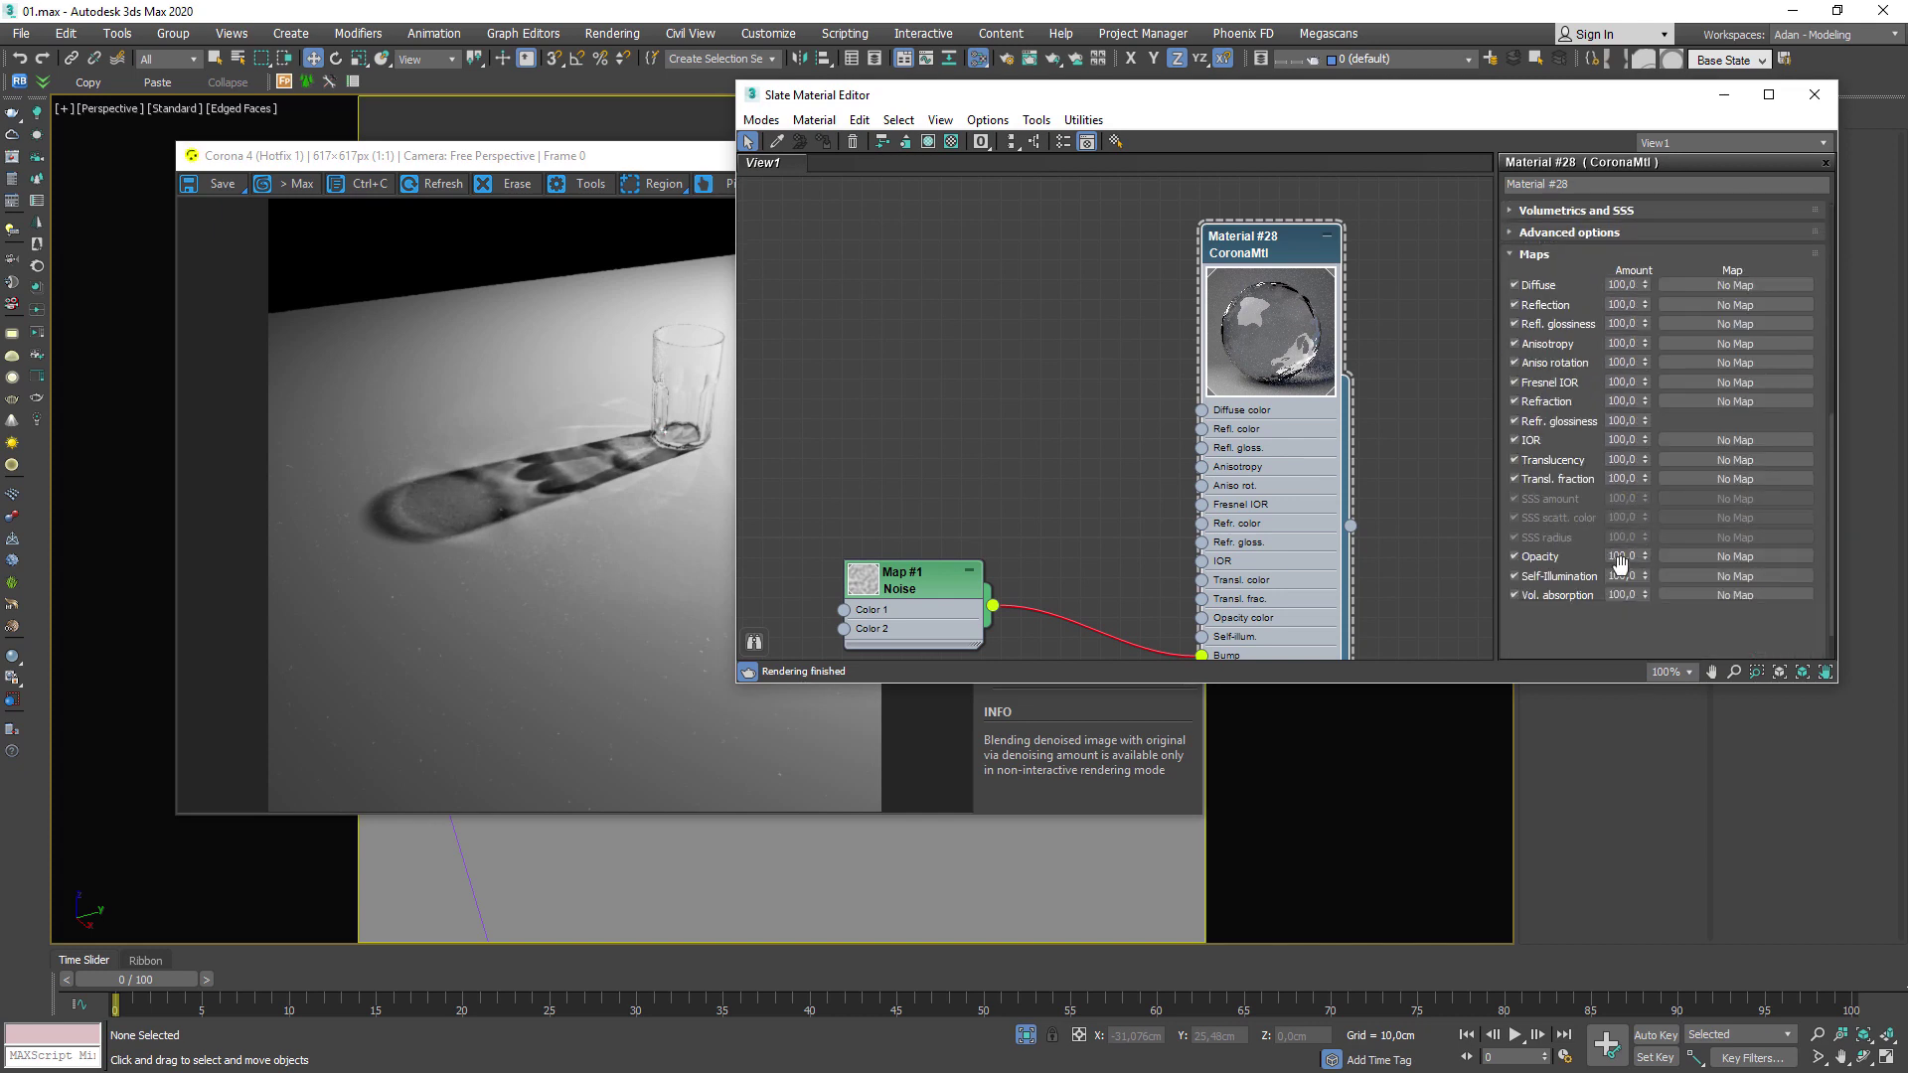
{"action": "double_click", "coordinate": [1622, 583]}
{"action": "type", "text": "10"}
{"action": "key", "text": "Return"}
Enlarge the Noise map's preview in the node view and set its noise size to 20.
{"action": "double_click", "coordinate": [866, 581]}
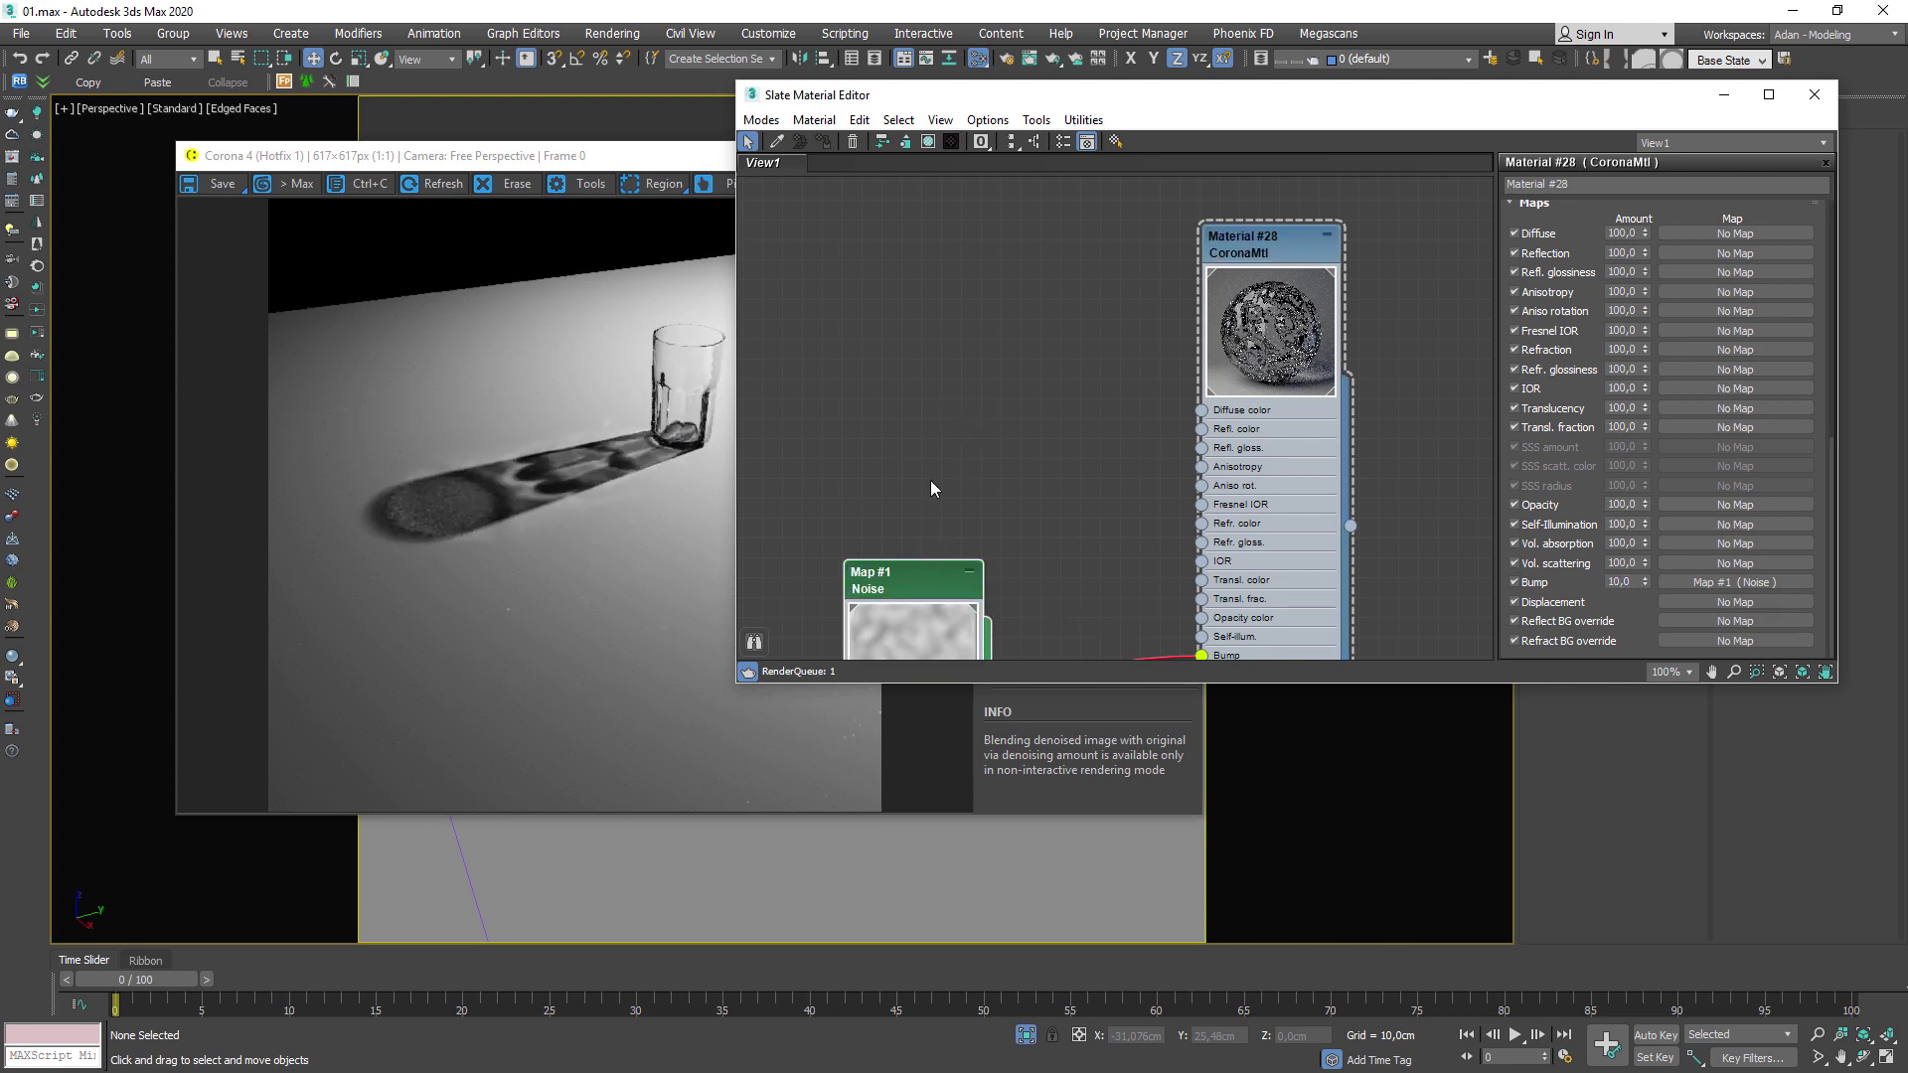
{"action": "left_click_drag", "start_coordinate": [897, 614], "coordinate": [937, 318]}
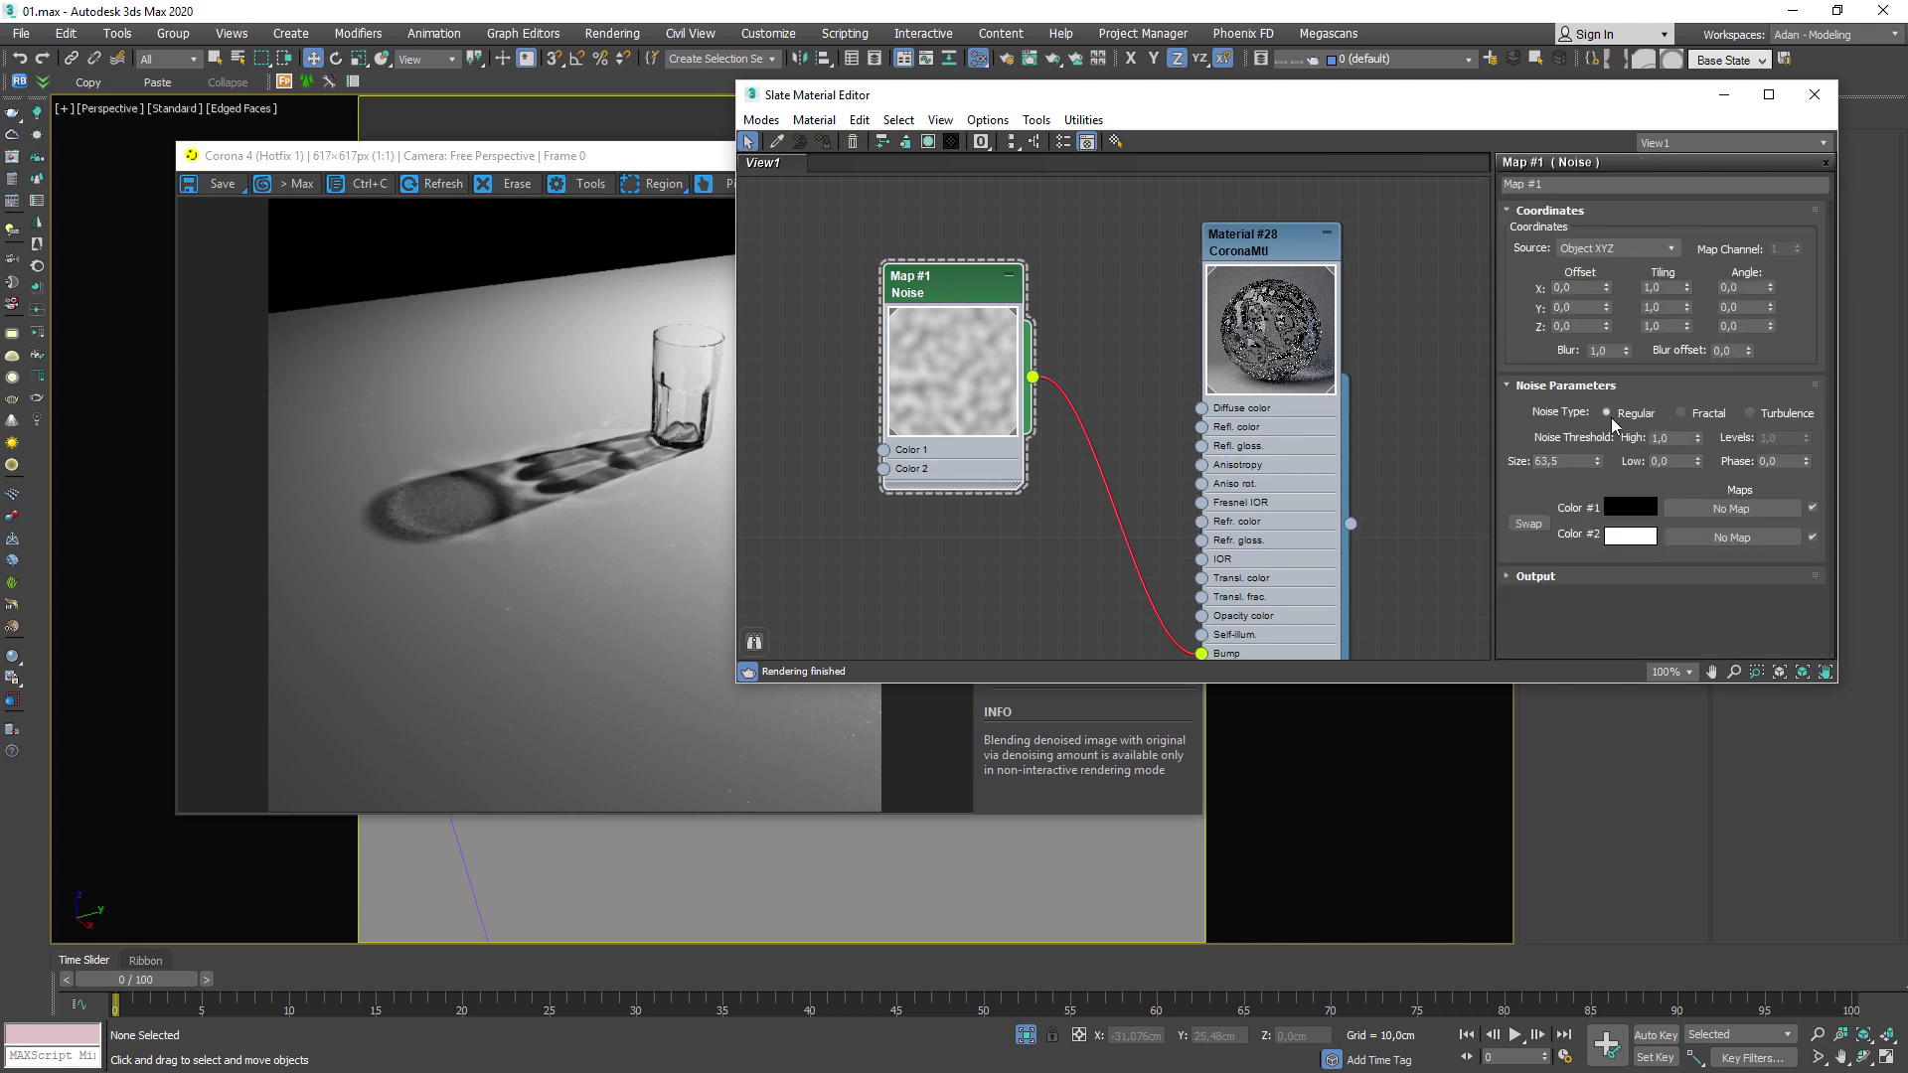
{"action": "double_click", "coordinate": [1560, 462]}
{"action": "type", "text": "20"}
{"action": "key", "text": "Return"}
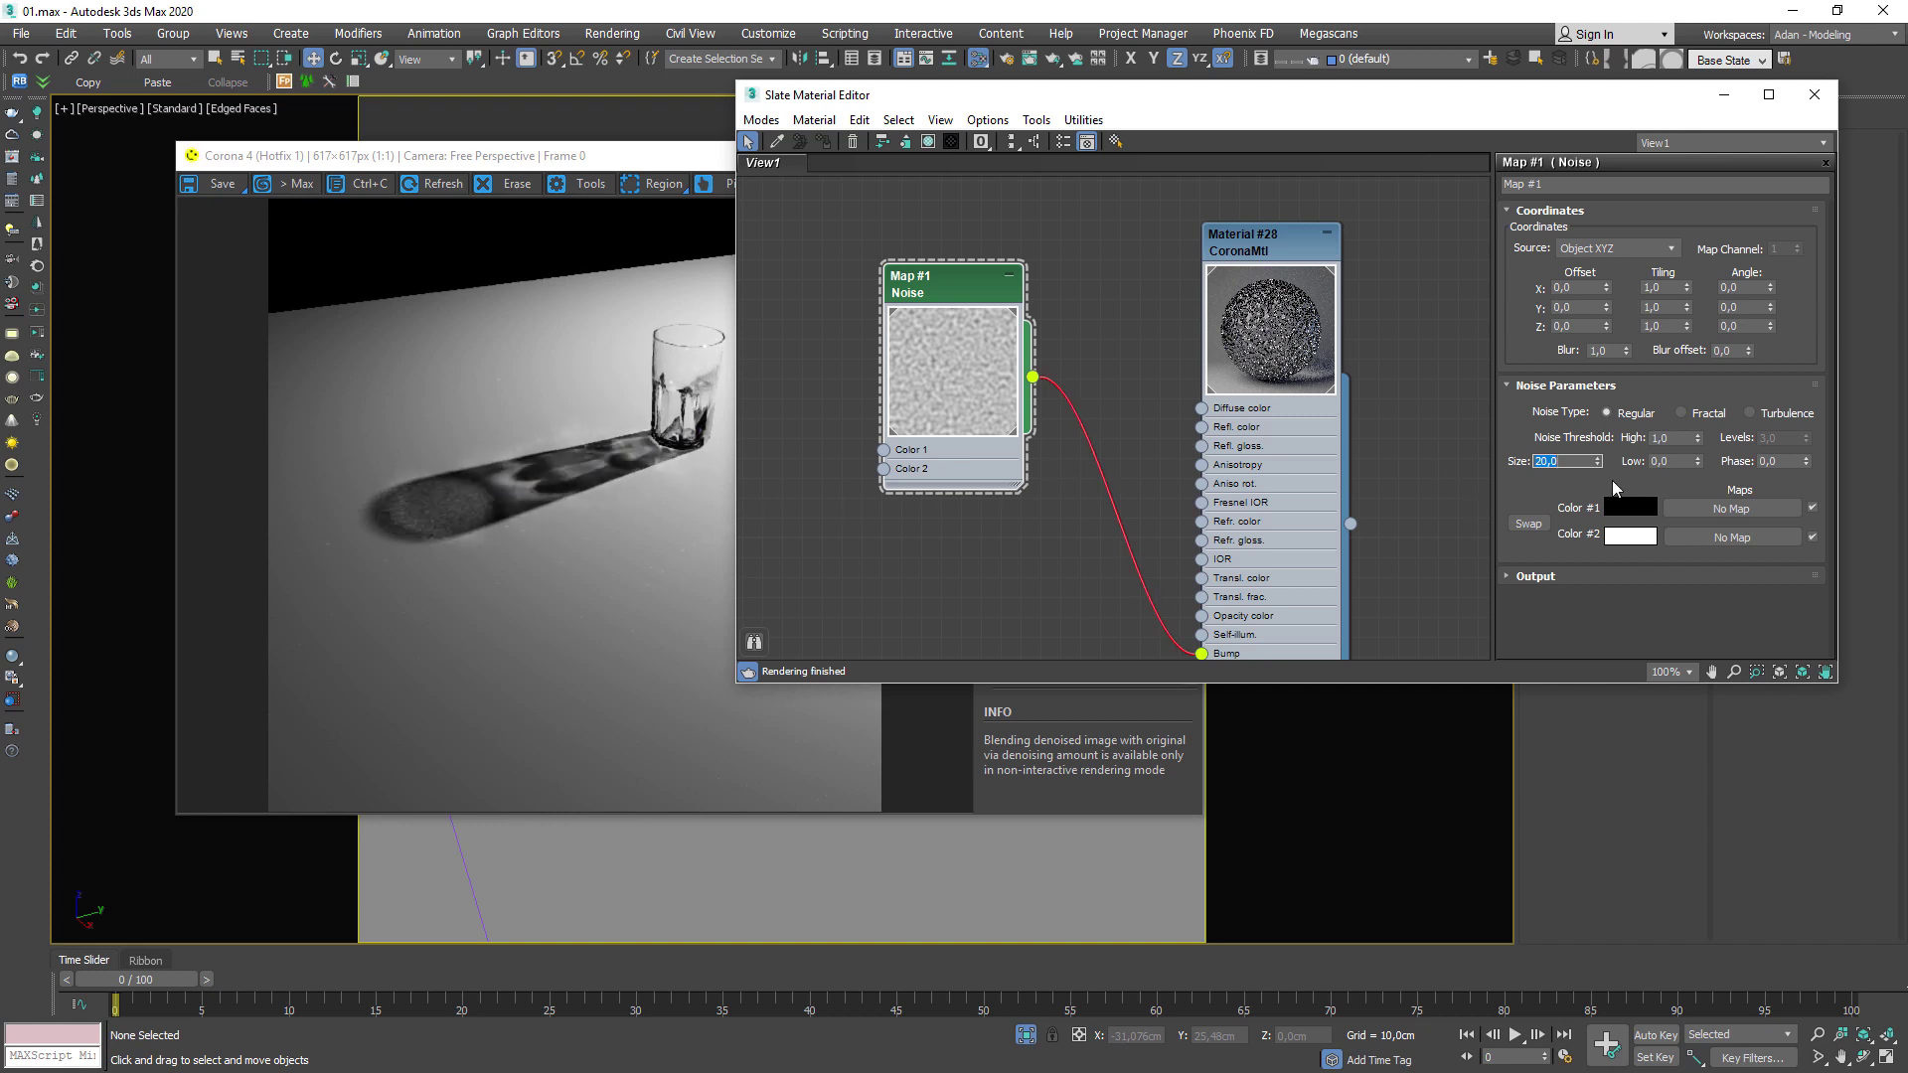
Compare the glass caustics with a noise size of 10, and set the size back to 20.
{"action": "type", "text": "10"}
{"action": "key", "text": "Return"}
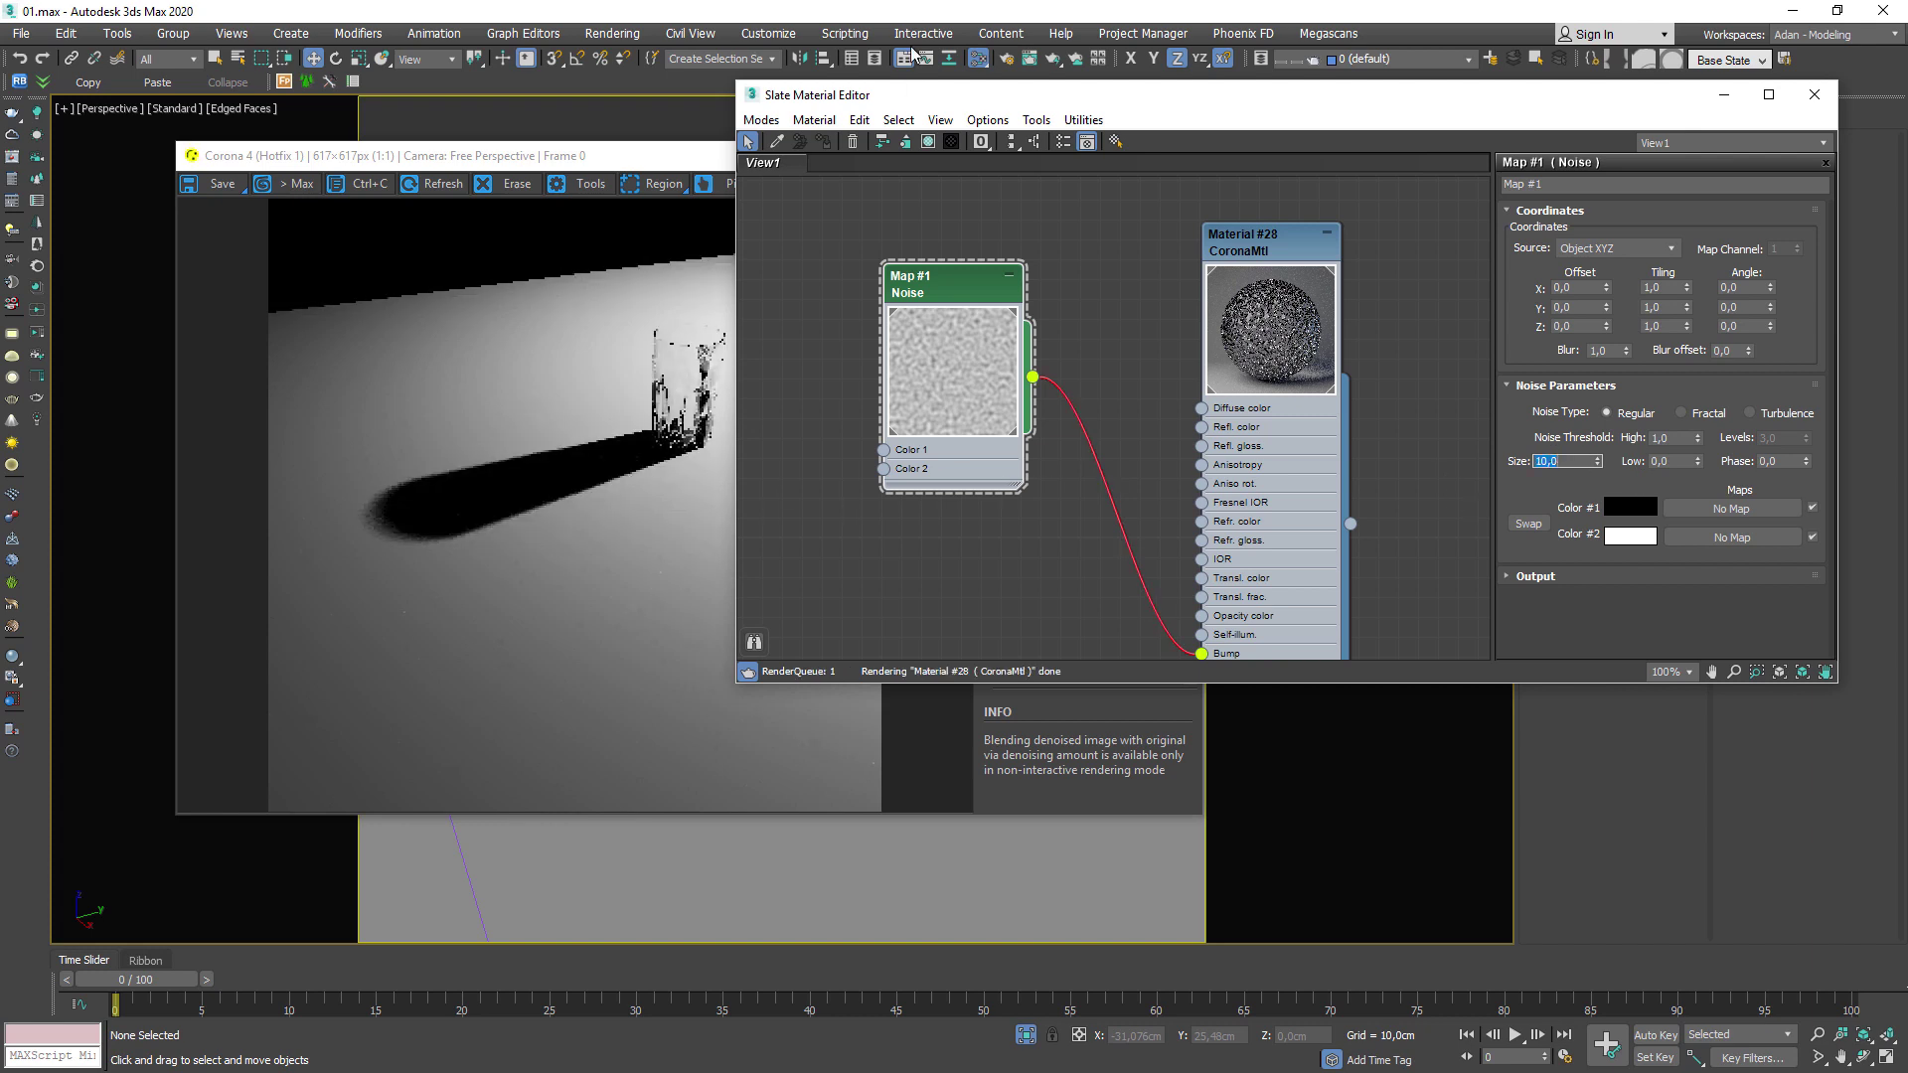
{"action": "left_click_drag", "start_coordinate": [939, 98], "coordinate": [1211, 123]}
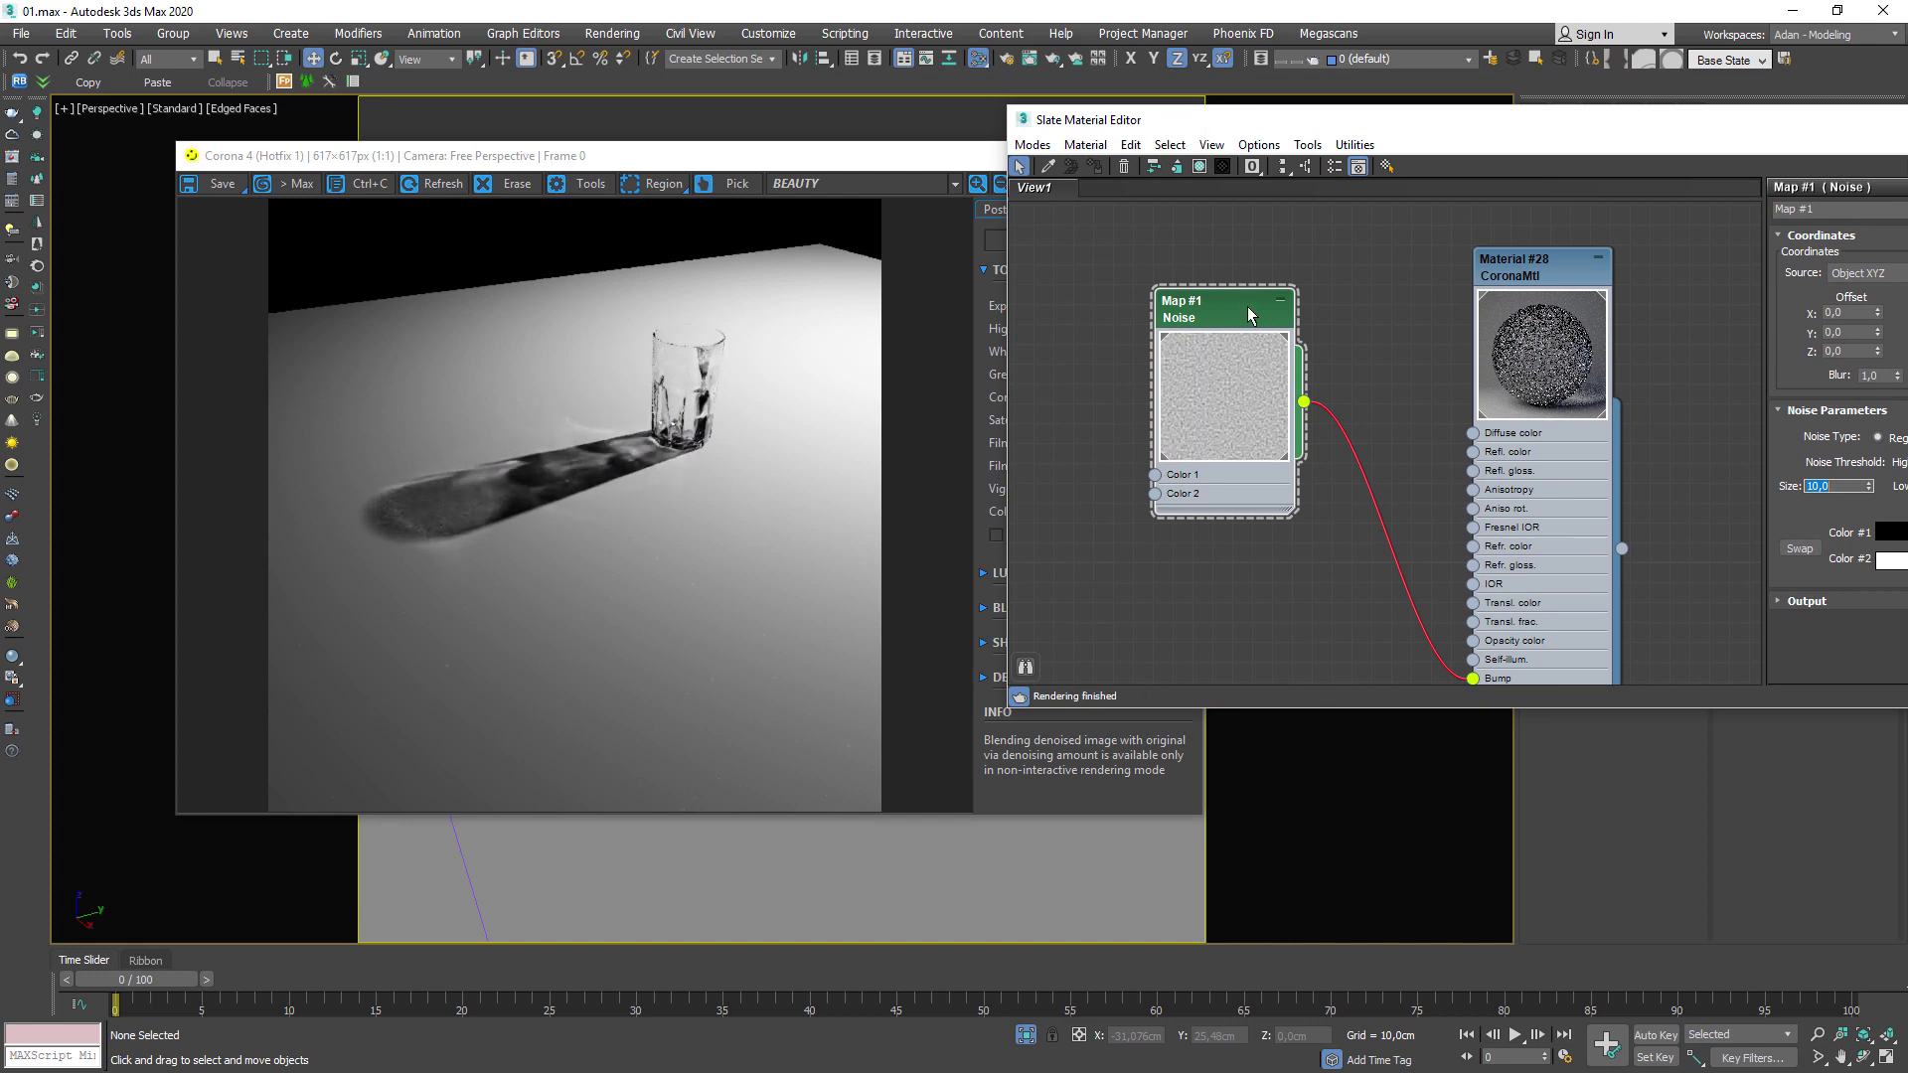
{"action": "type", "text": "20"}
{"action": "key", "text": "Return"}
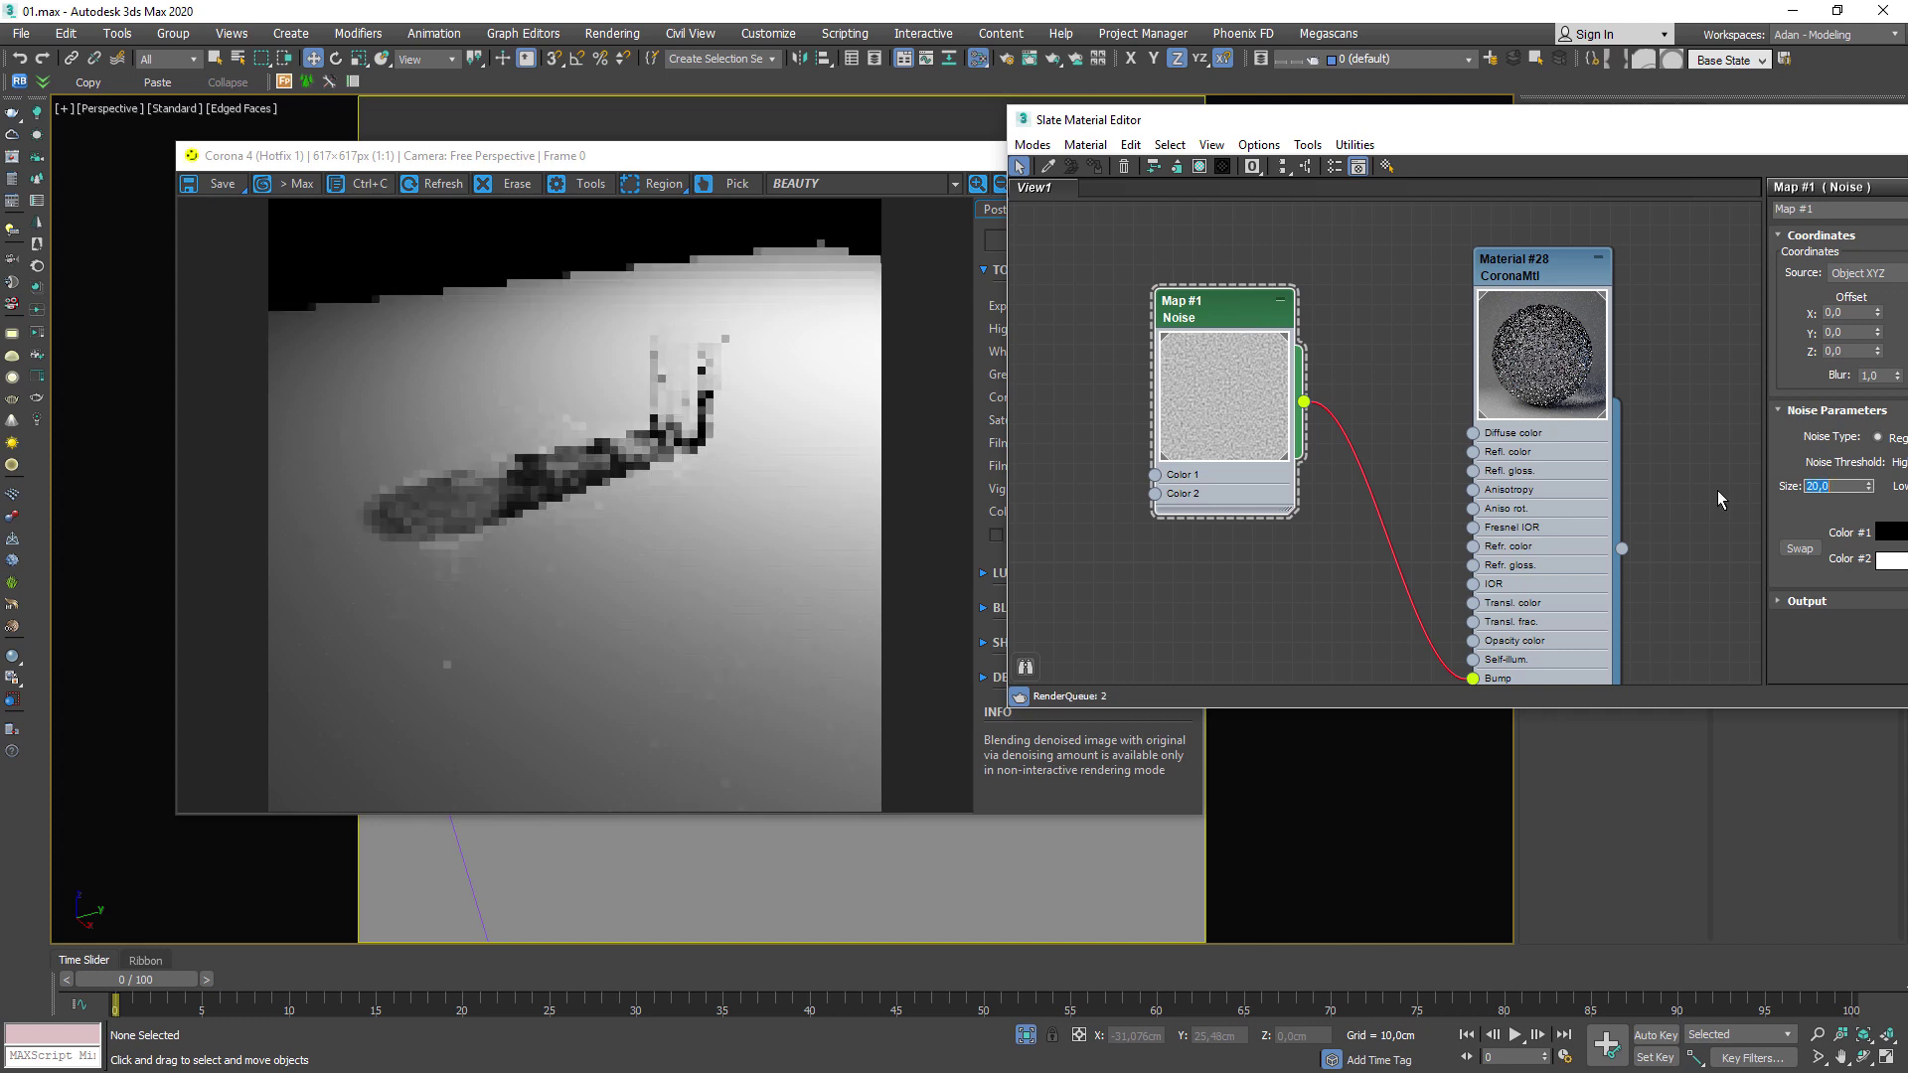
Unhide all scene objects and check the bumped caustic inside the flattened sphere's shadow.
{"action": "right_click", "coordinate": [886, 819]}
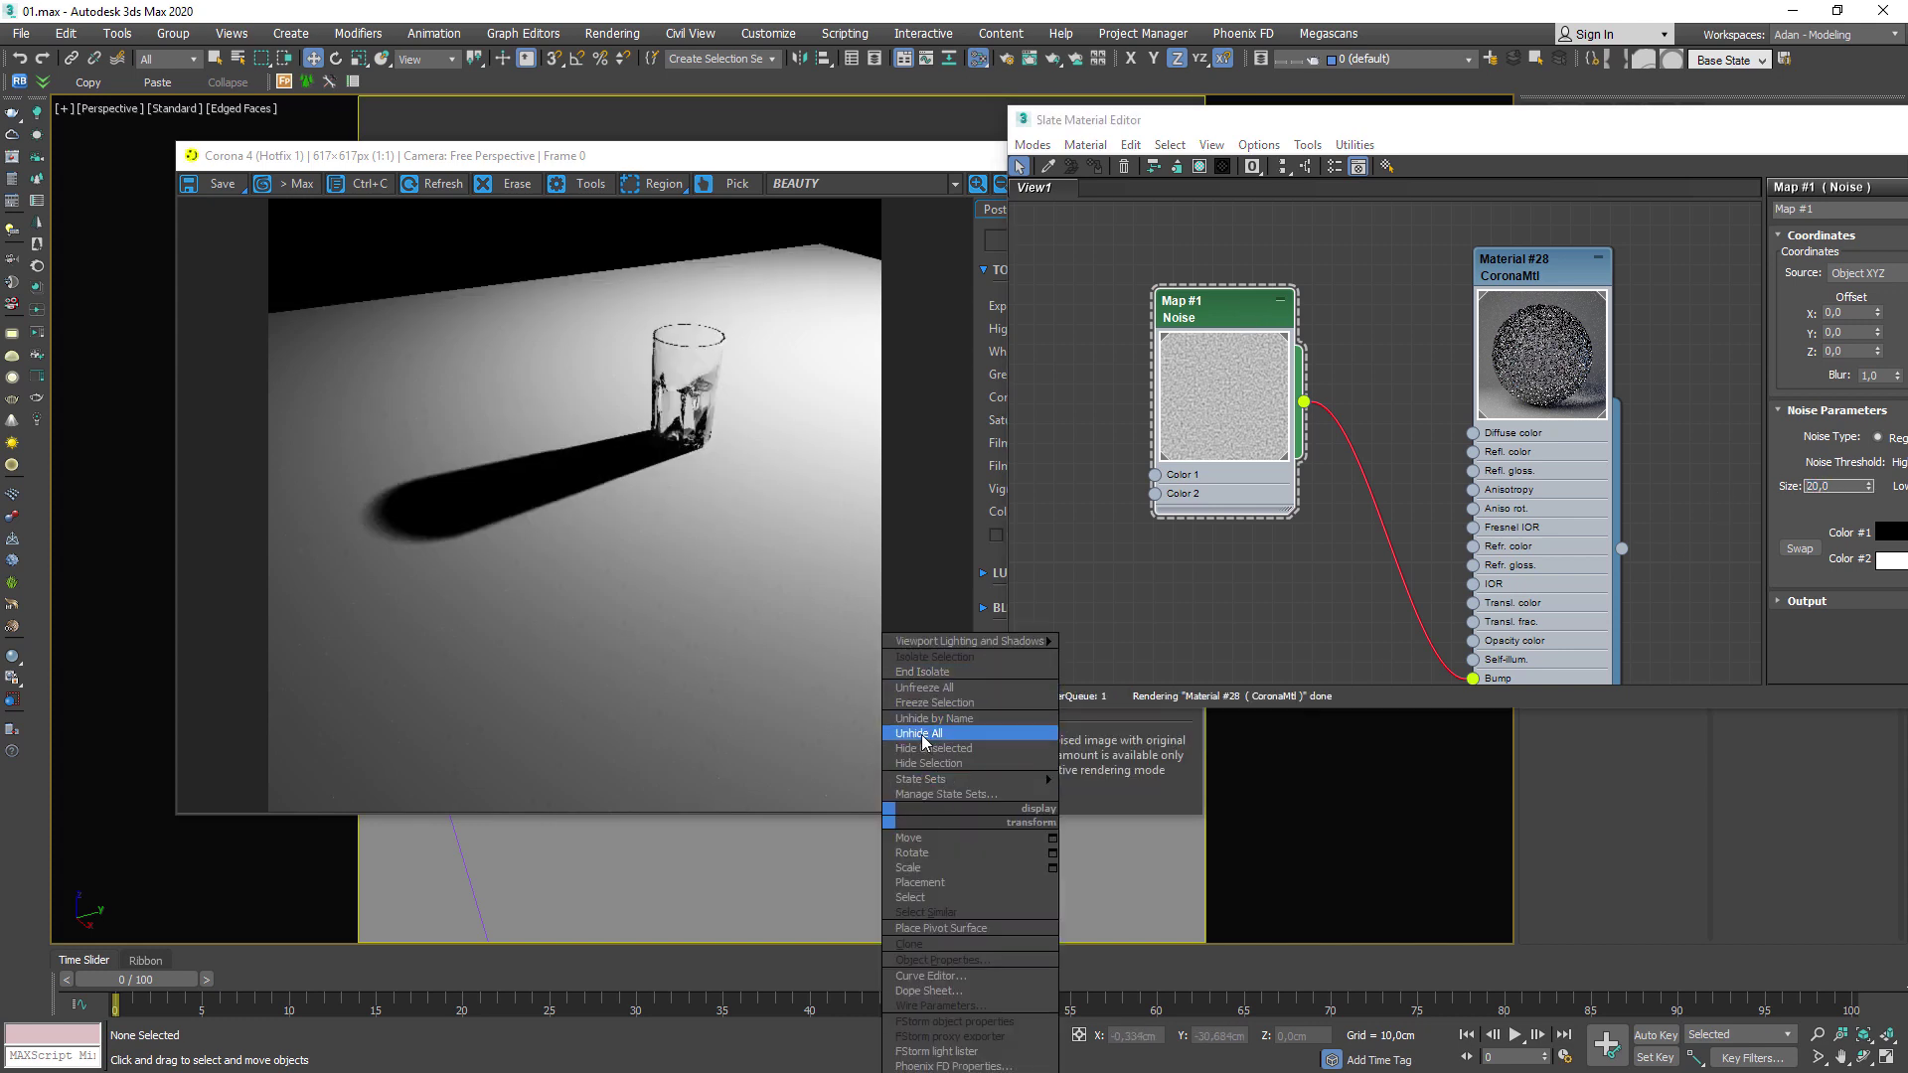
{"action": "left_click", "coordinate": [919, 734]}
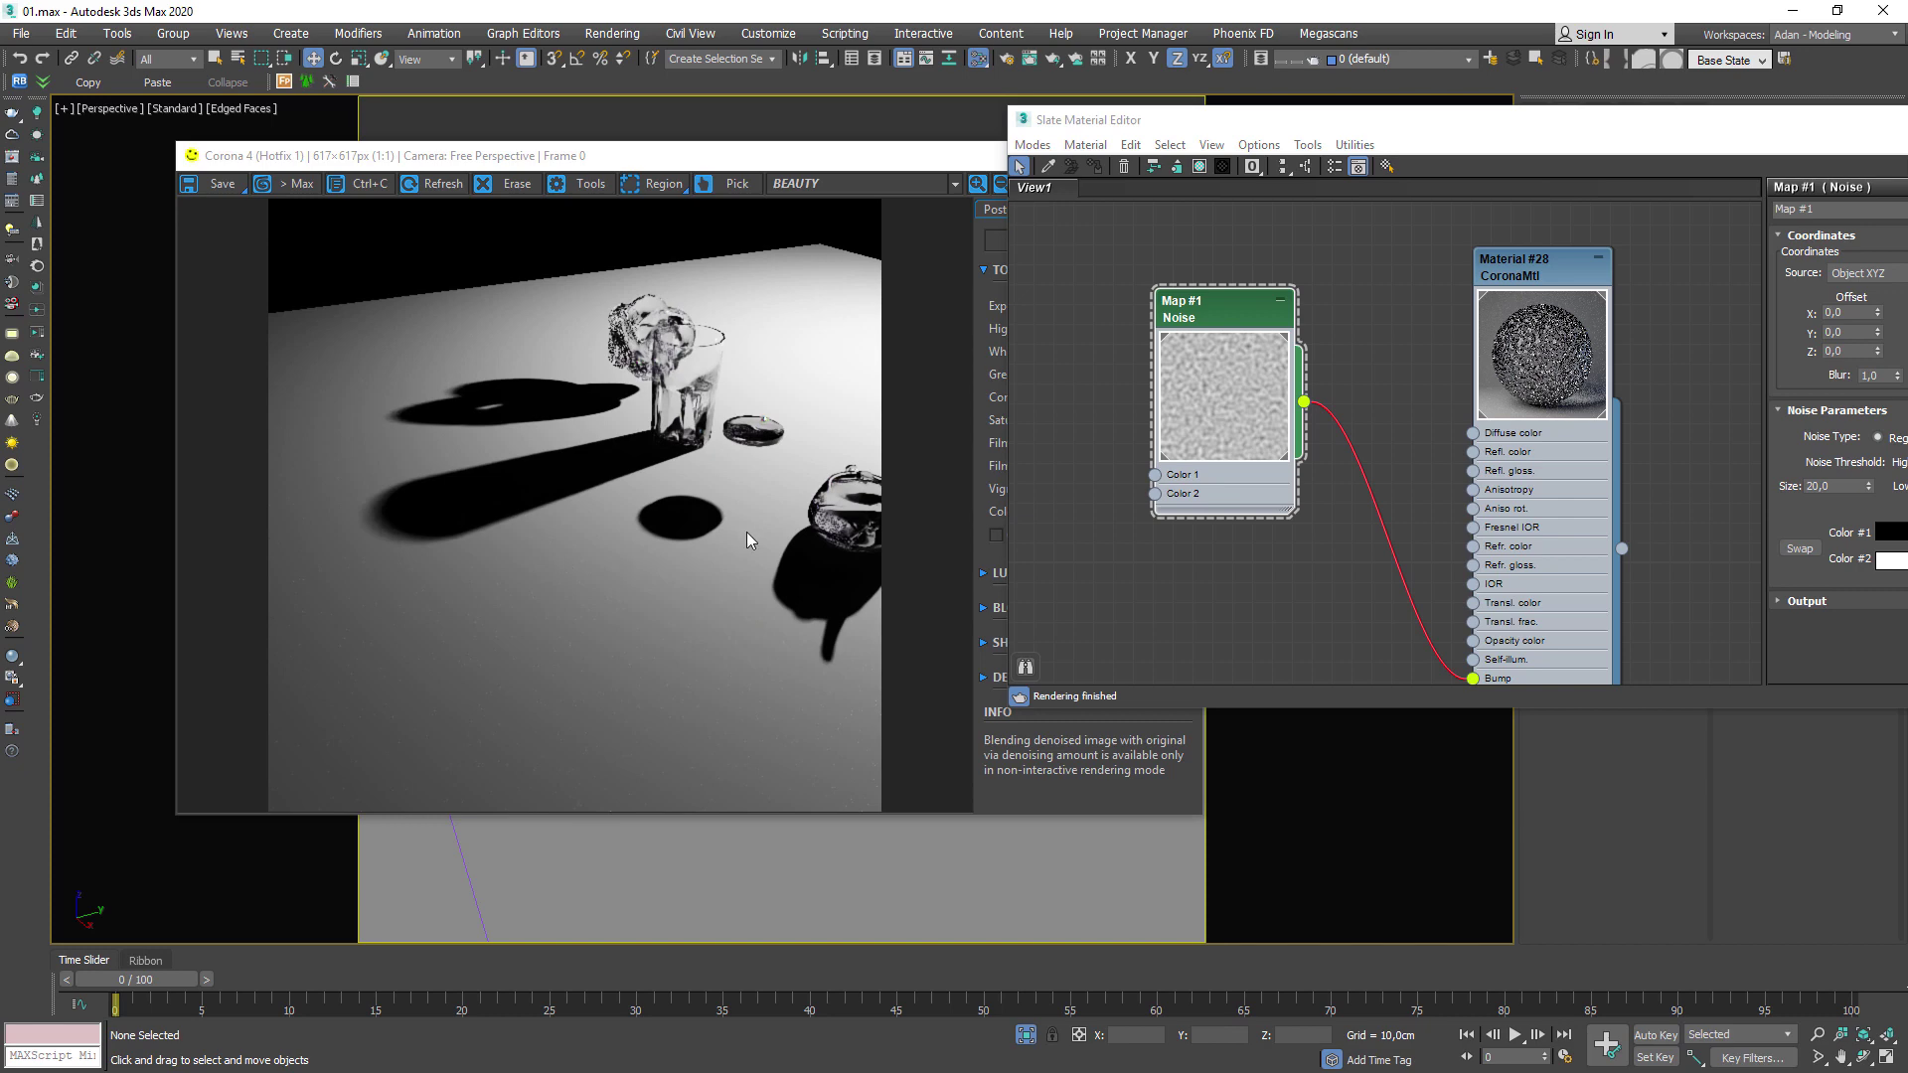
{"action": "scroll", "coordinate": [711, 485], "scroll_direction": "up", "scroll_amount": 3}
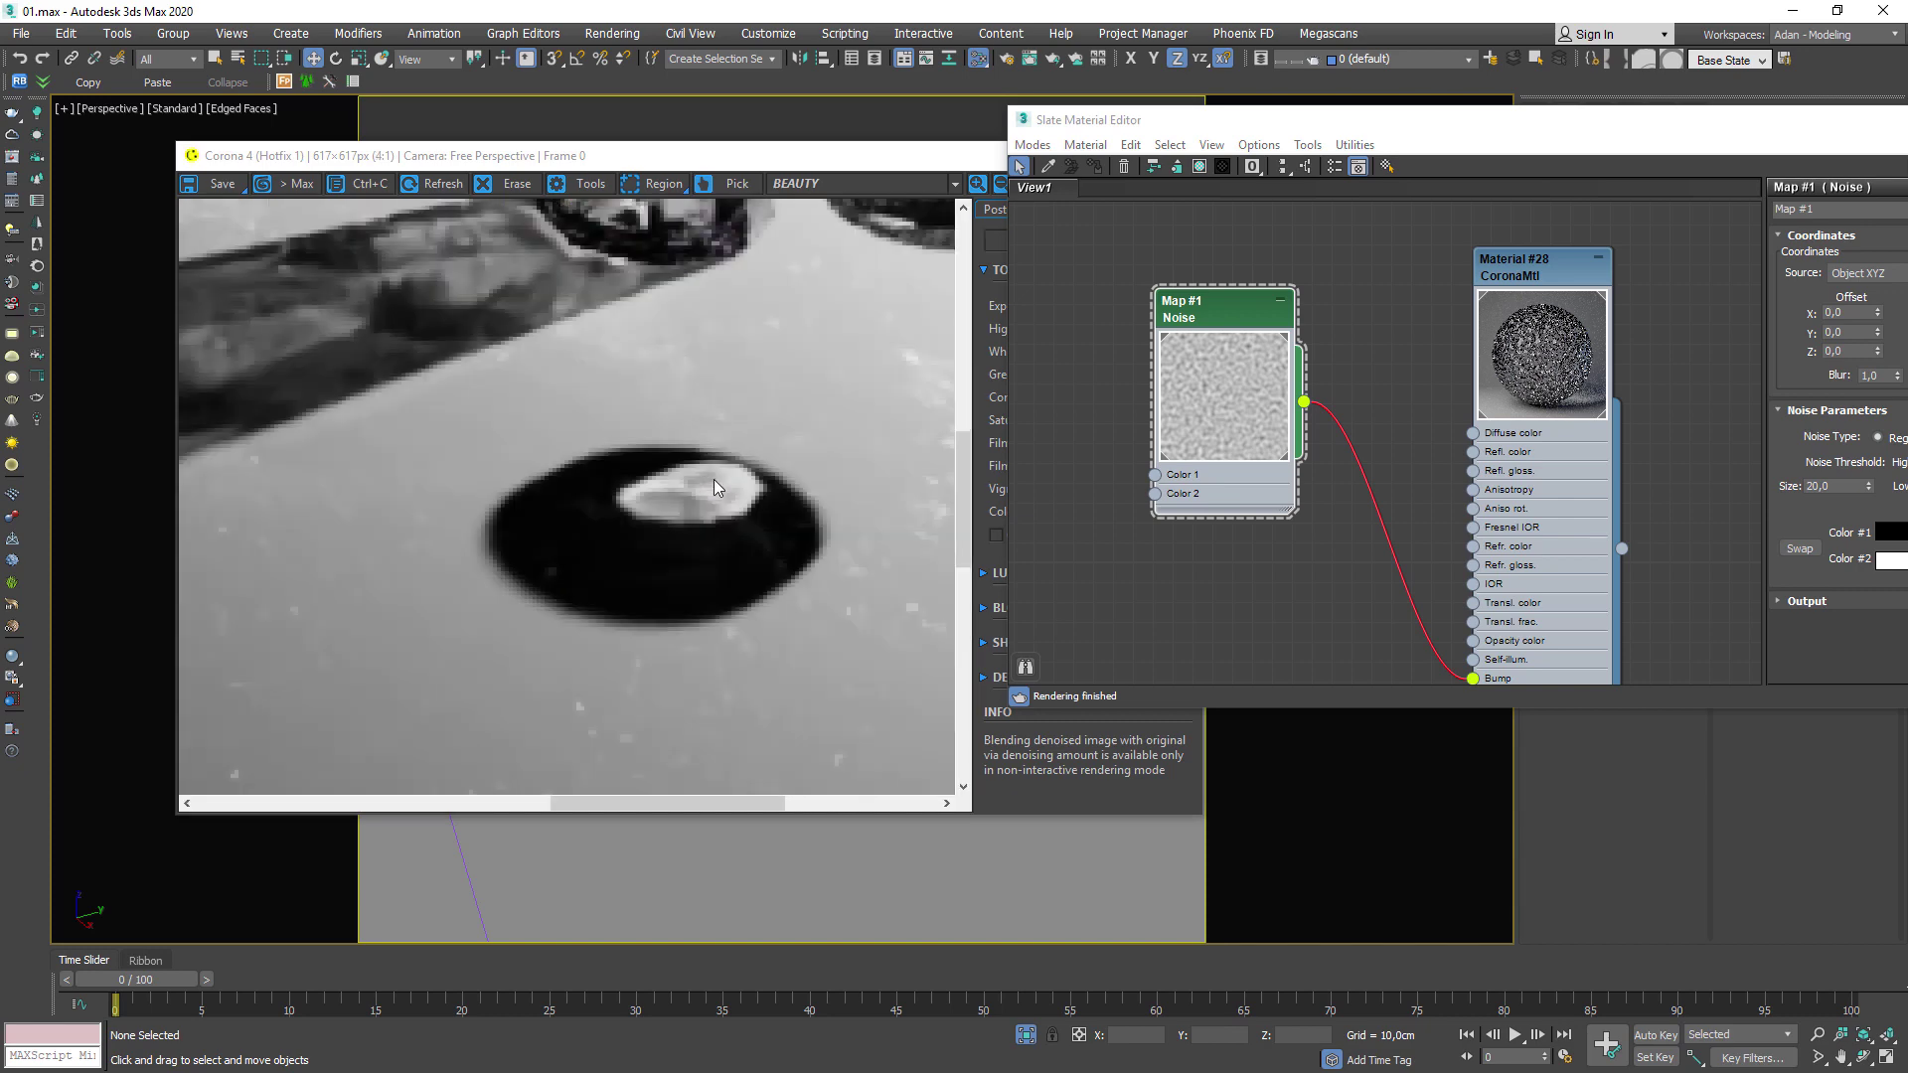
{"action": "scroll", "coordinate": [754, 330], "scroll_direction": "down", "scroll_amount": 2}
Frame the flattened sphere and the teapot more closely and examine the caustics inside their shadows.
{"action": "left_click_drag", "start_coordinate": [796, 159], "coordinate": [1602, 486]}
{"action": "middle_click_drag", "start_coordinate": [537, 498], "coordinate": [762, 491], "text": "alt"}
{"action": "scroll", "coordinate": [706, 497], "scroll_direction": "up", "scroll_amount": 5}
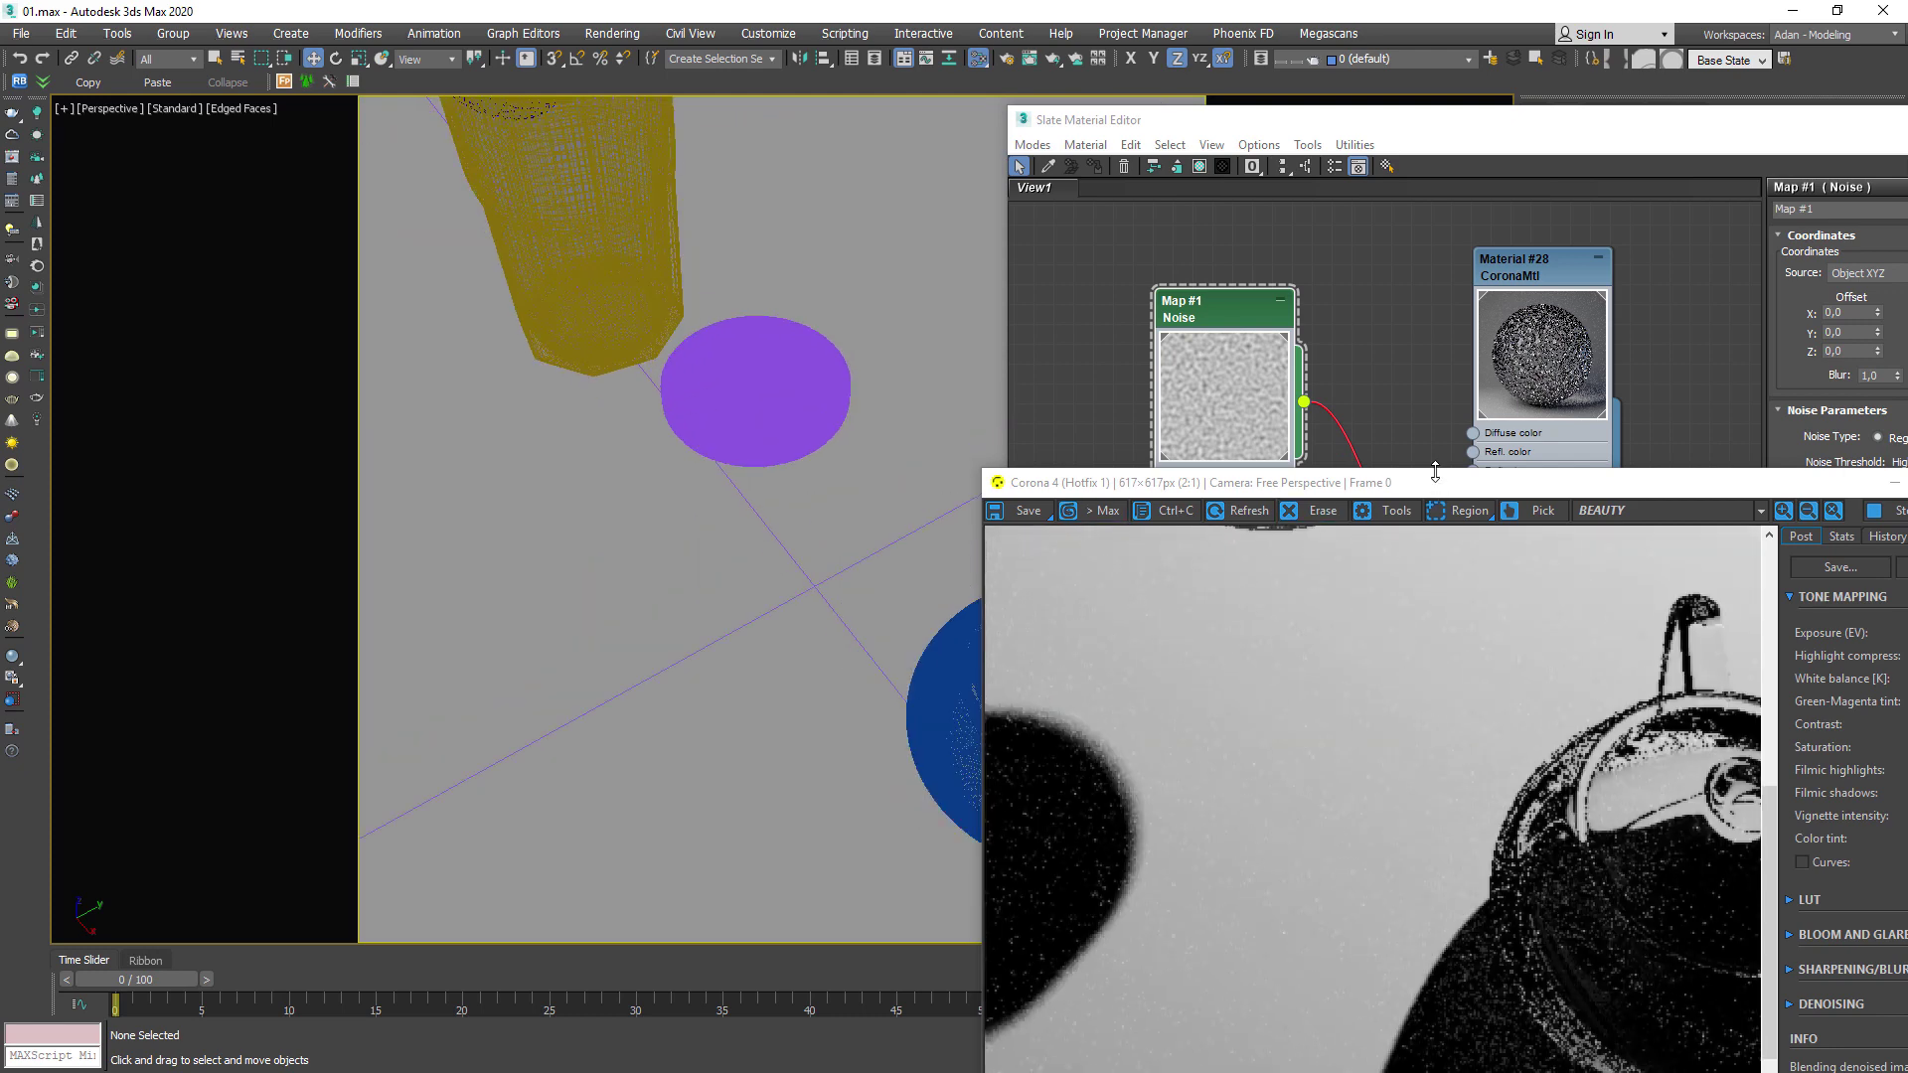
{"action": "left_click_drag", "start_coordinate": [1419, 483], "coordinate": [520, 126]}
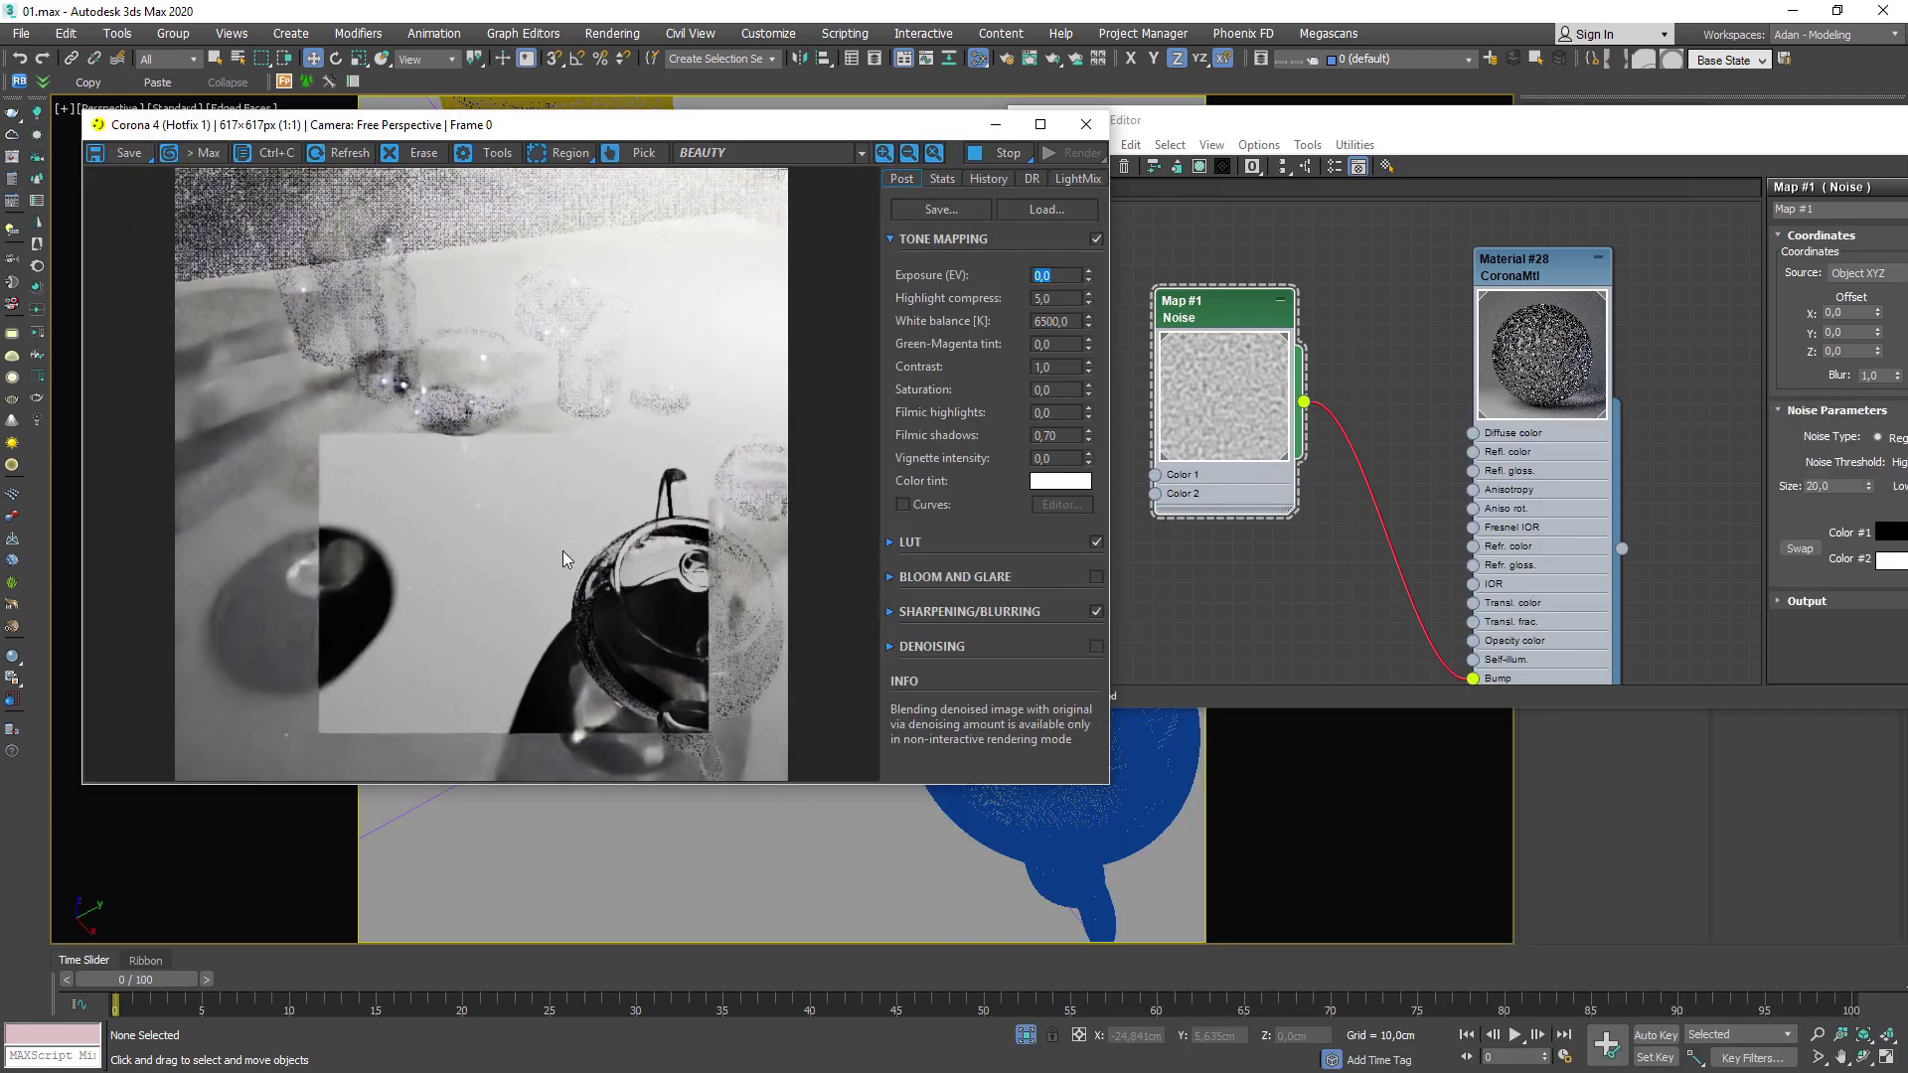
{"action": "scroll", "coordinate": [338, 577], "scroll_direction": "up", "scroll_amount": 1}
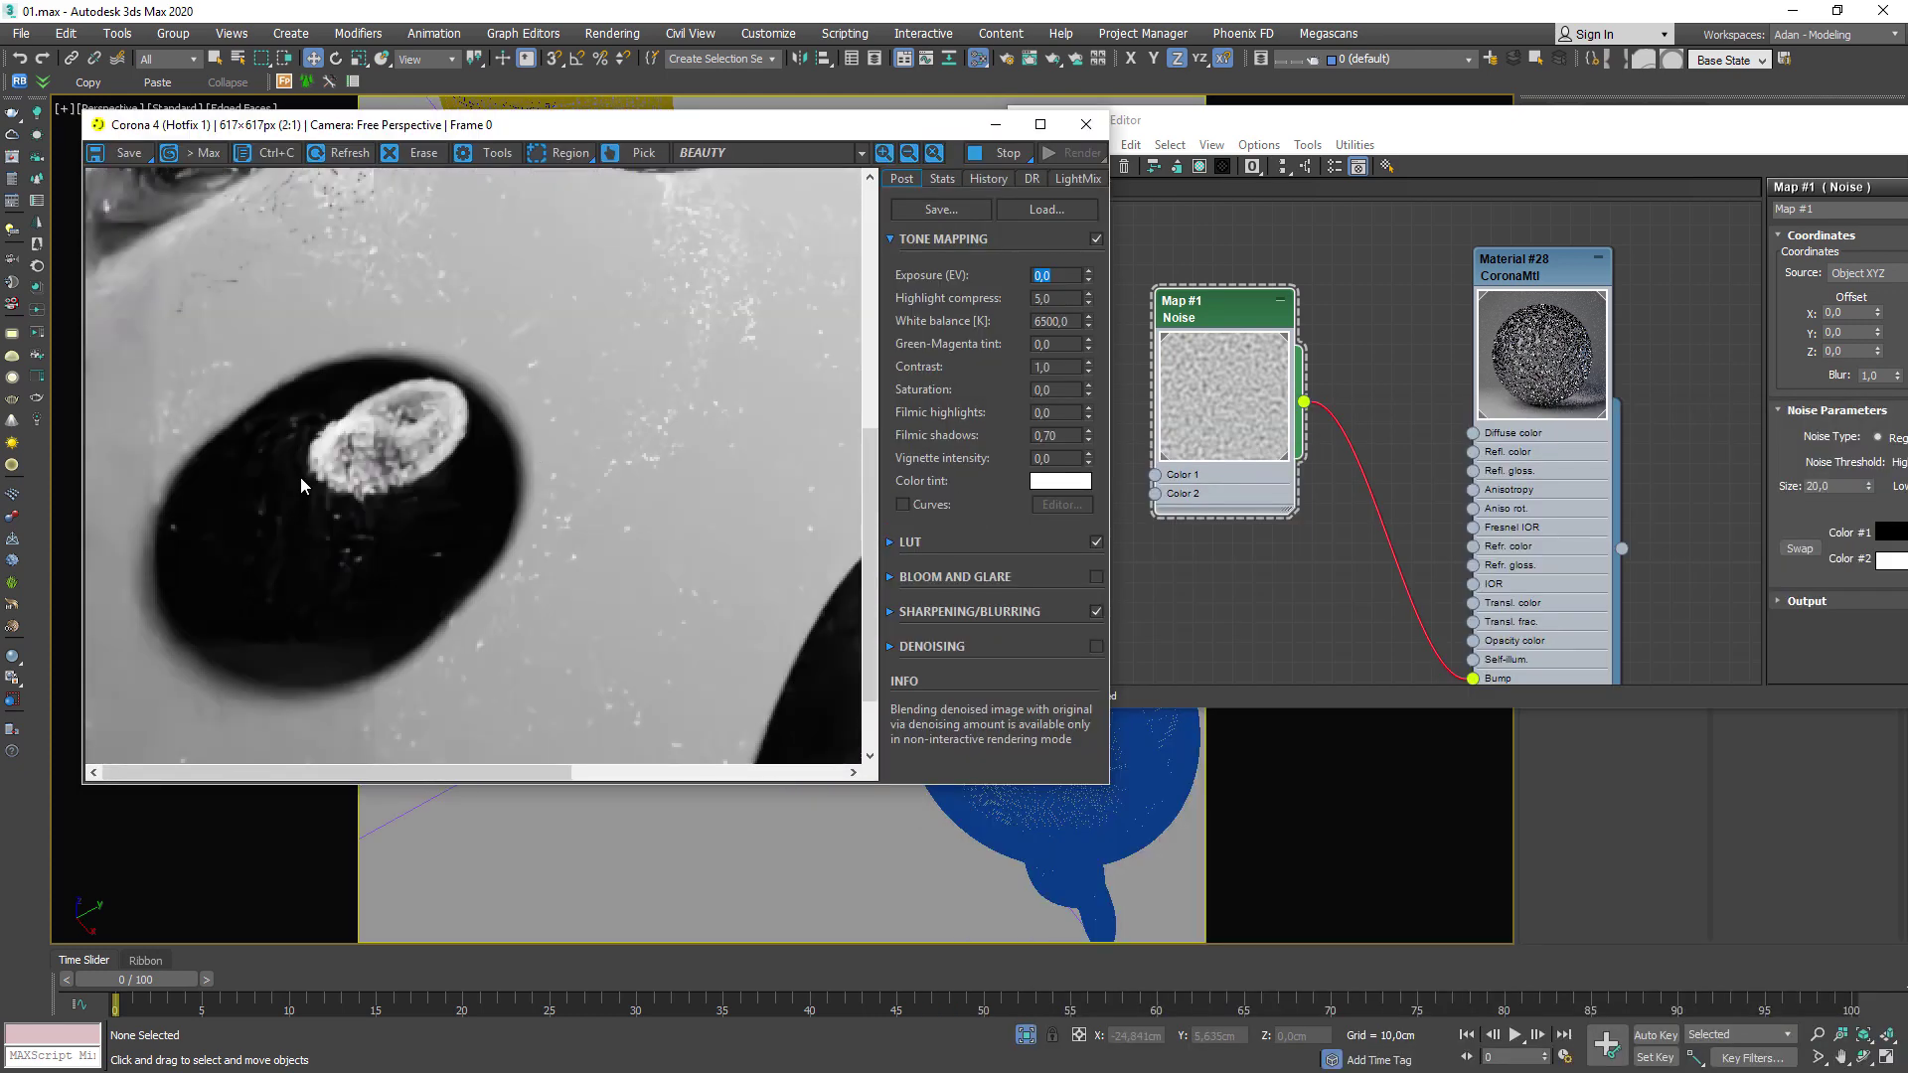
{"action": "left_click", "coordinate": [1207, 316]}
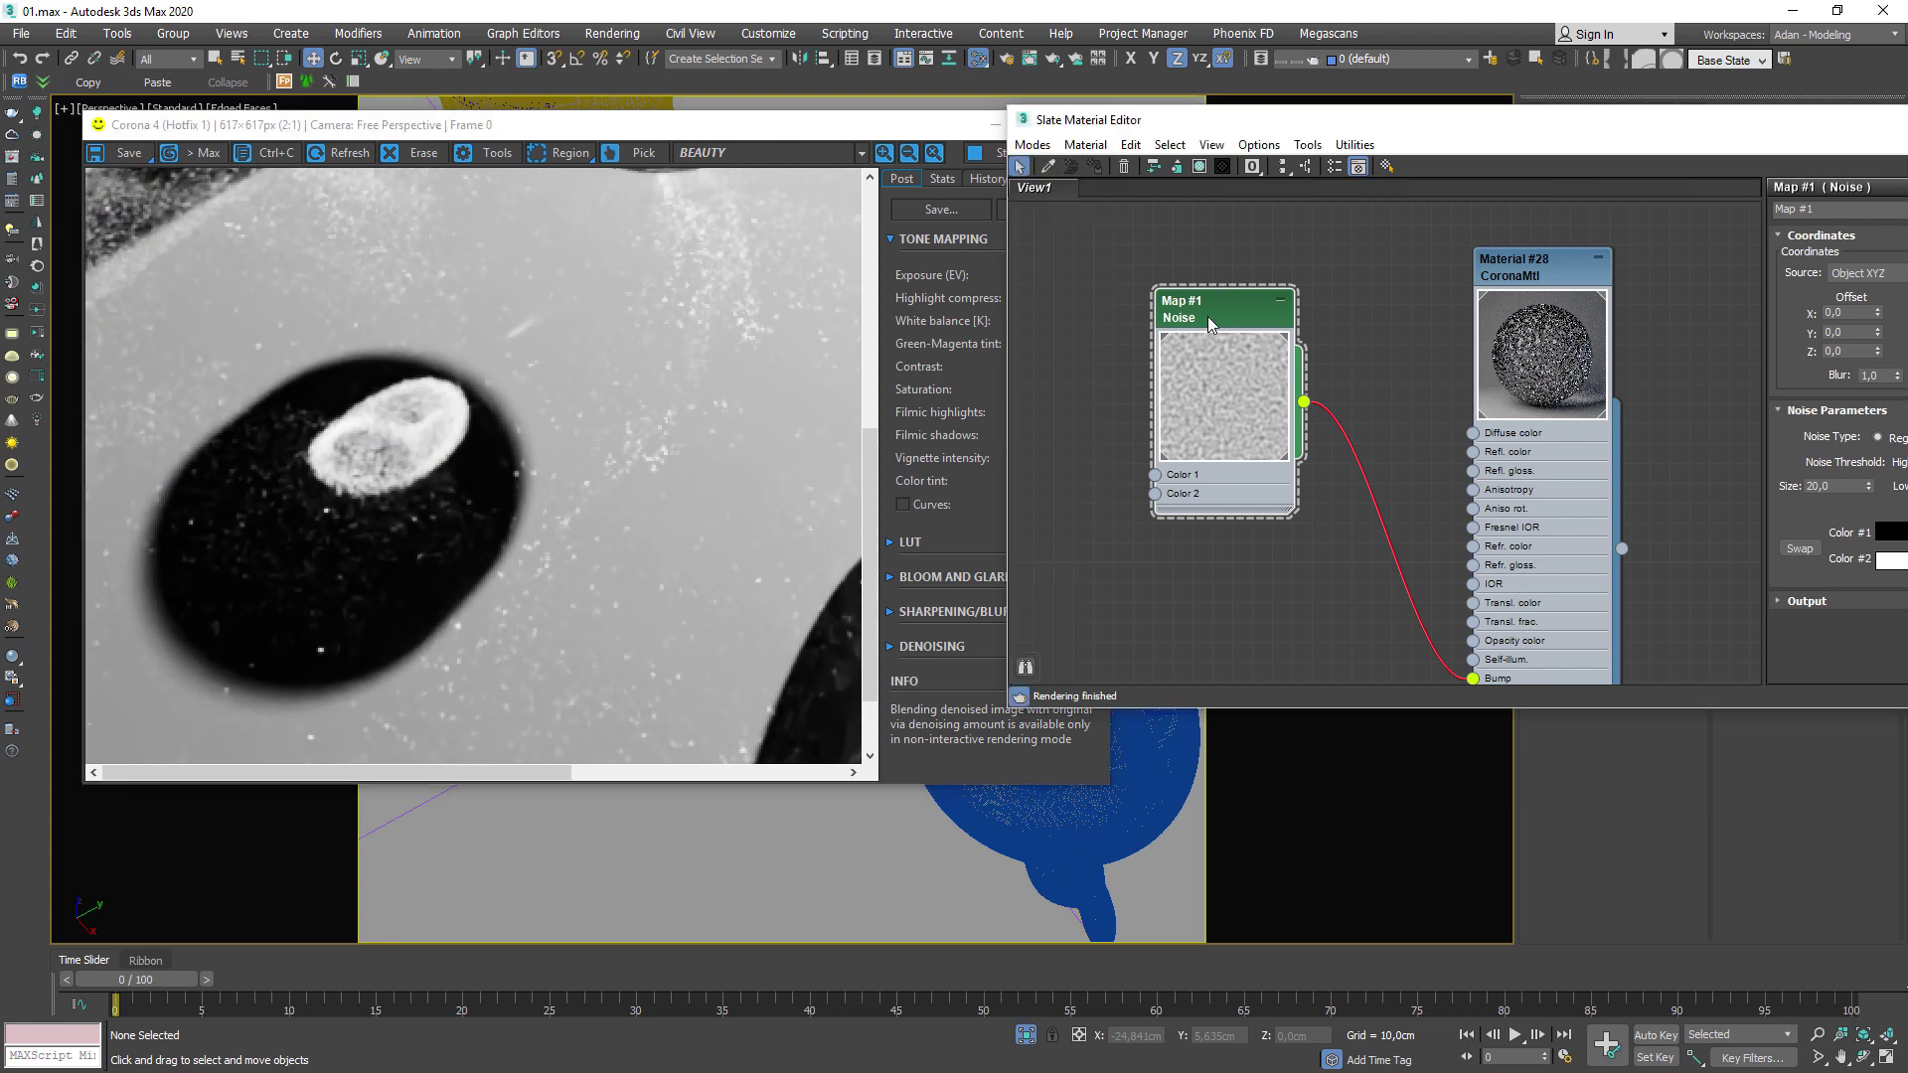
{"action": "scroll", "coordinate": [498, 443], "scroll_direction": "down", "scroll_amount": 1}
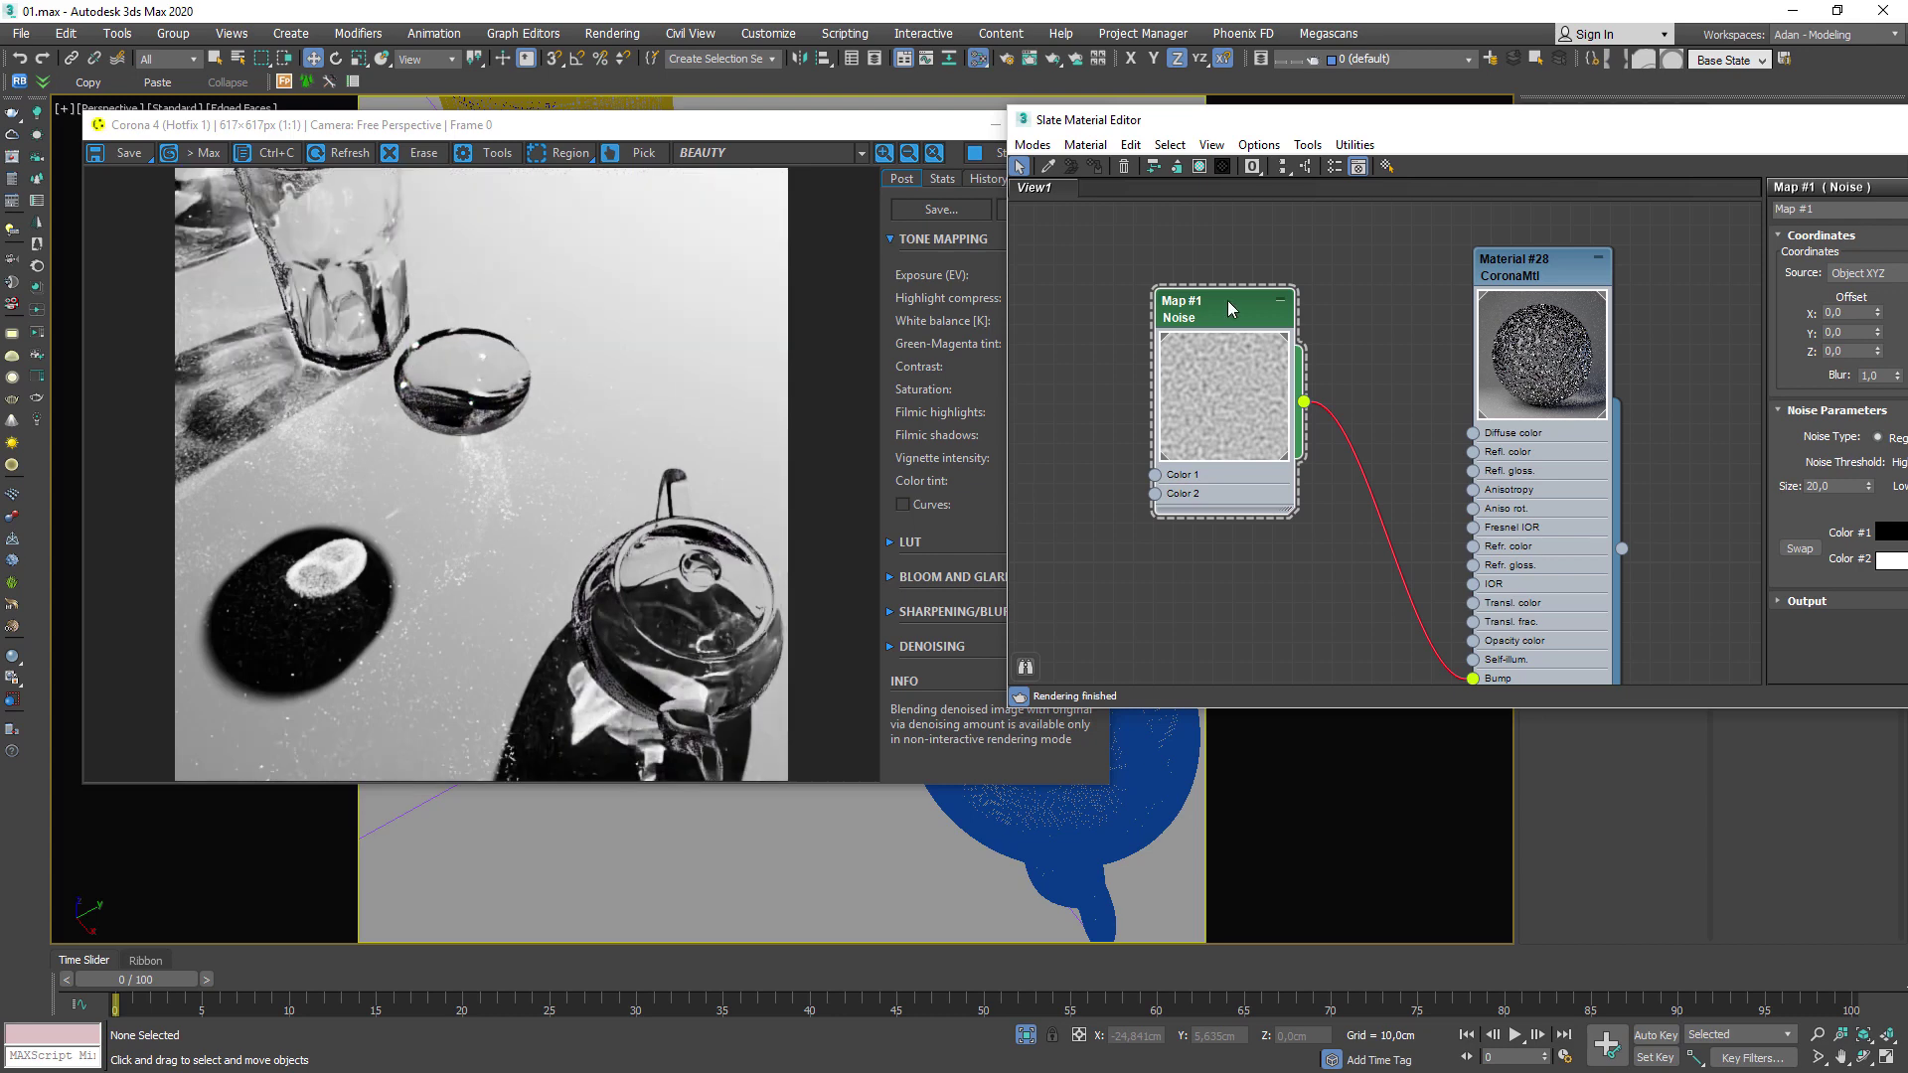
Set the Noise map's size to 40 to compare the bumped caustics across all glass objects.
{"action": "left_click_drag", "start_coordinate": [1476, 126], "coordinate": [1416, 66]}
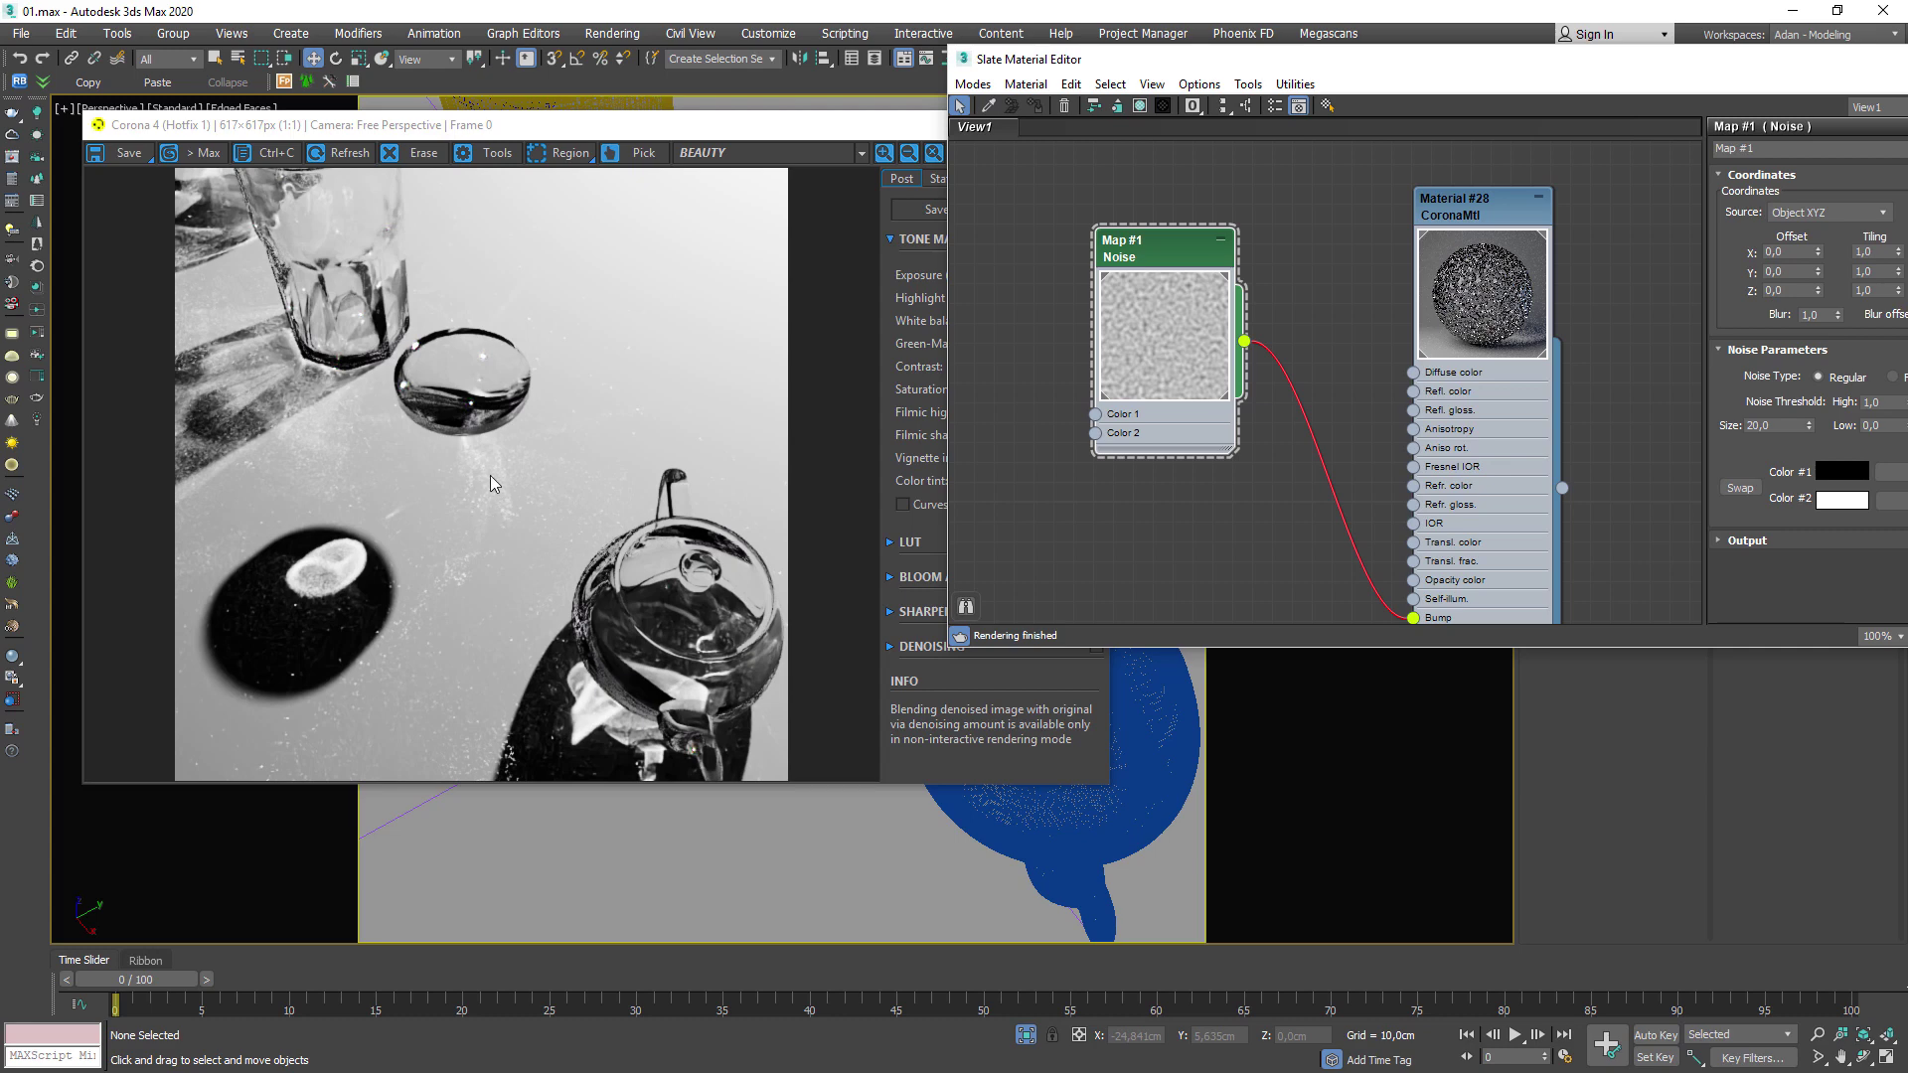
{"action": "double_click", "coordinate": [1777, 424]}
{"action": "type", "text": "40"}
{"action": "key", "text": "Return"}
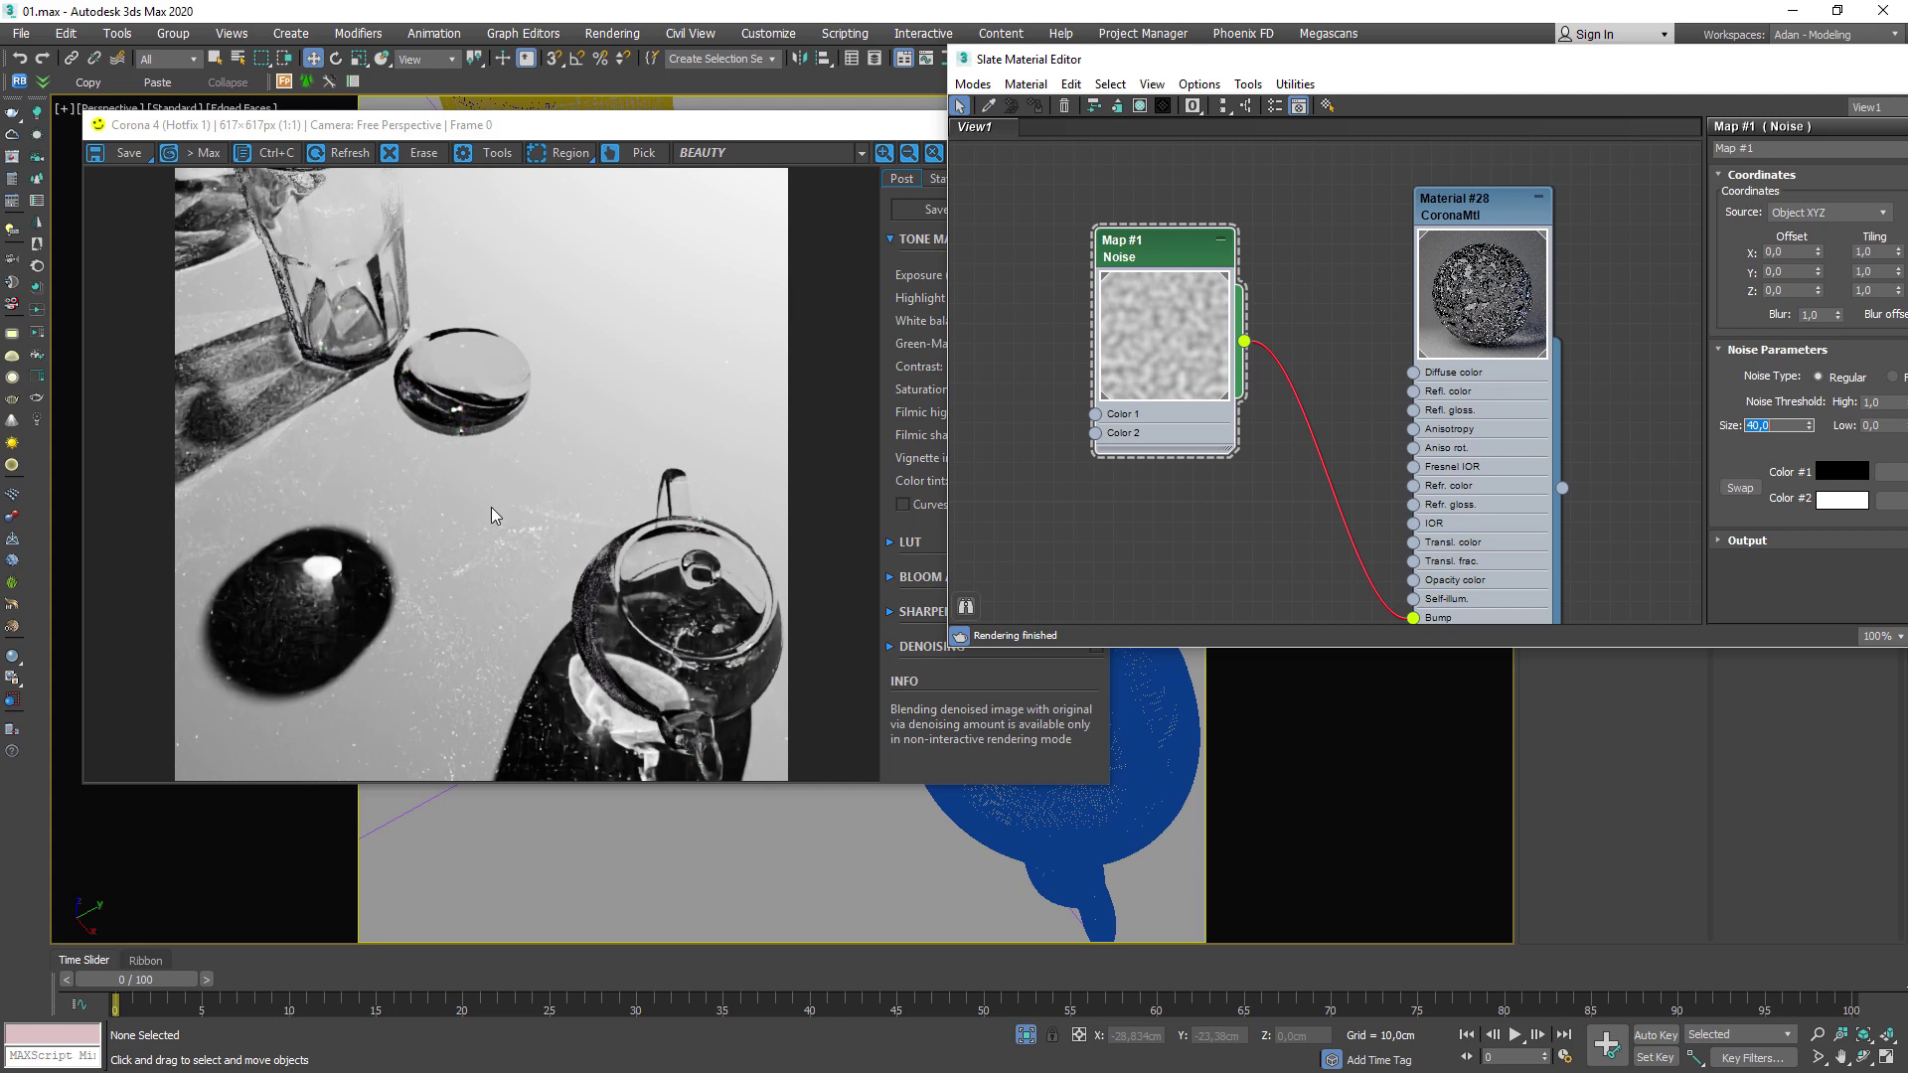
Delete the Noise map from the glass material and frame all the glass objects to view their caustics without bump.
{"action": "left_click", "coordinate": [1163, 240]}
{"action": "key", "text": "Delete"}
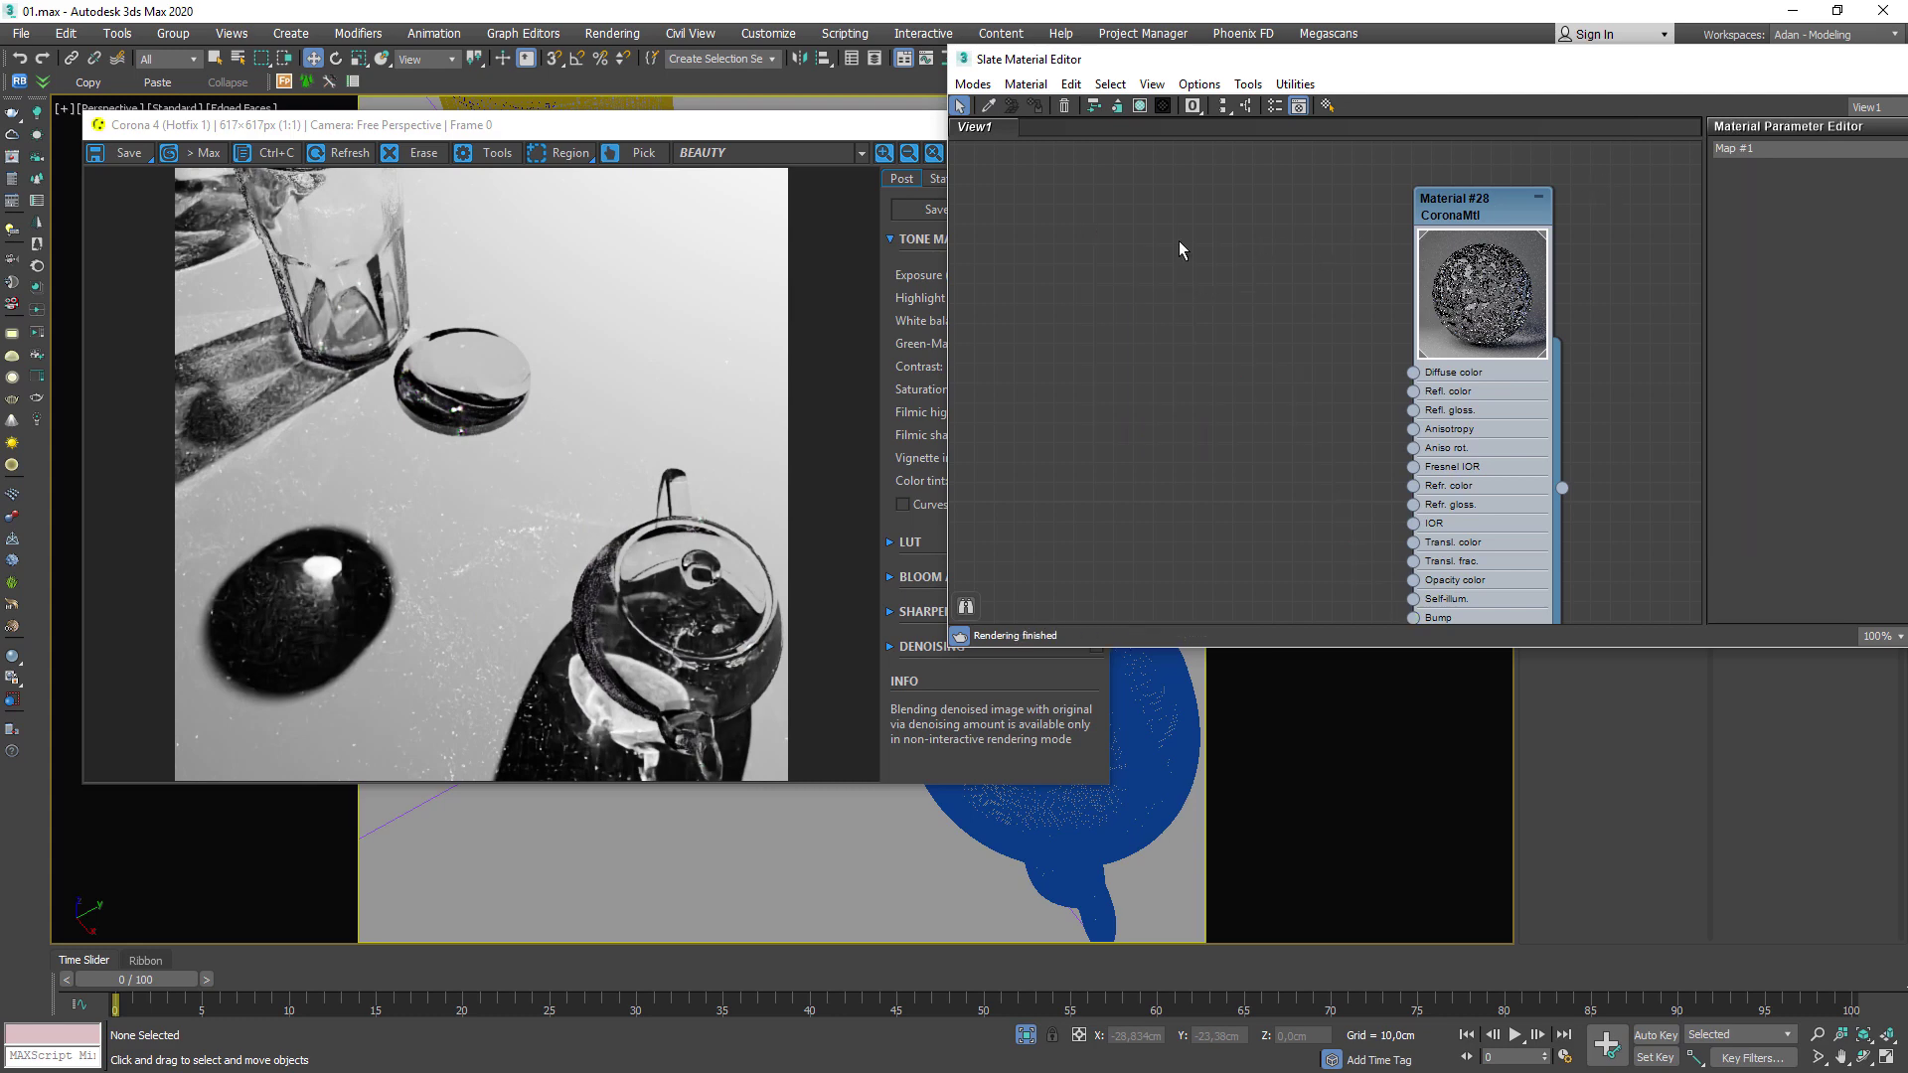
{"action": "left_click_drag", "start_coordinate": [1209, 67], "coordinate": [759, 266]}
{"action": "left_click", "coordinate": [1579, 261]}
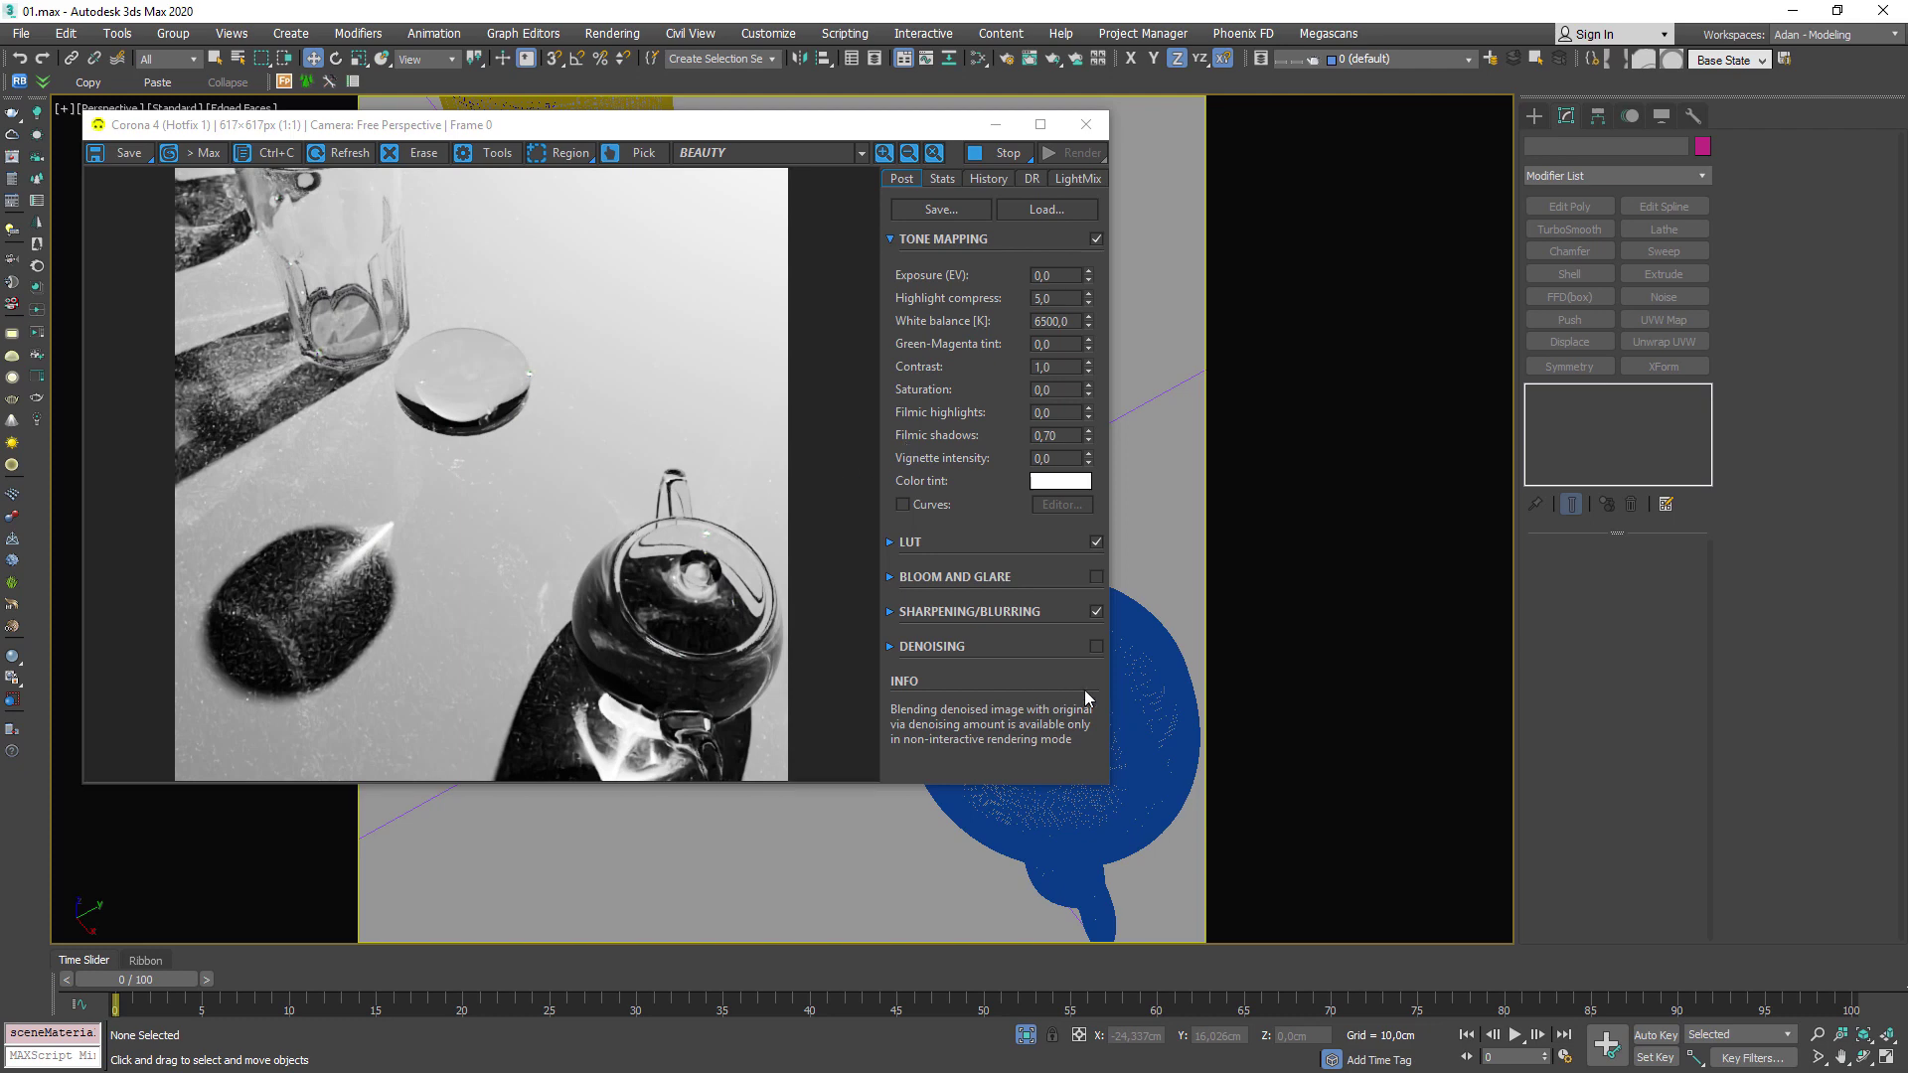
{"action": "scroll", "coordinate": [1124, 695], "scroll_direction": "down", "scroll_amount": 5}
{"action": "middle_click_drag", "start_coordinate": [1178, 804], "coordinate": [999, 769]}
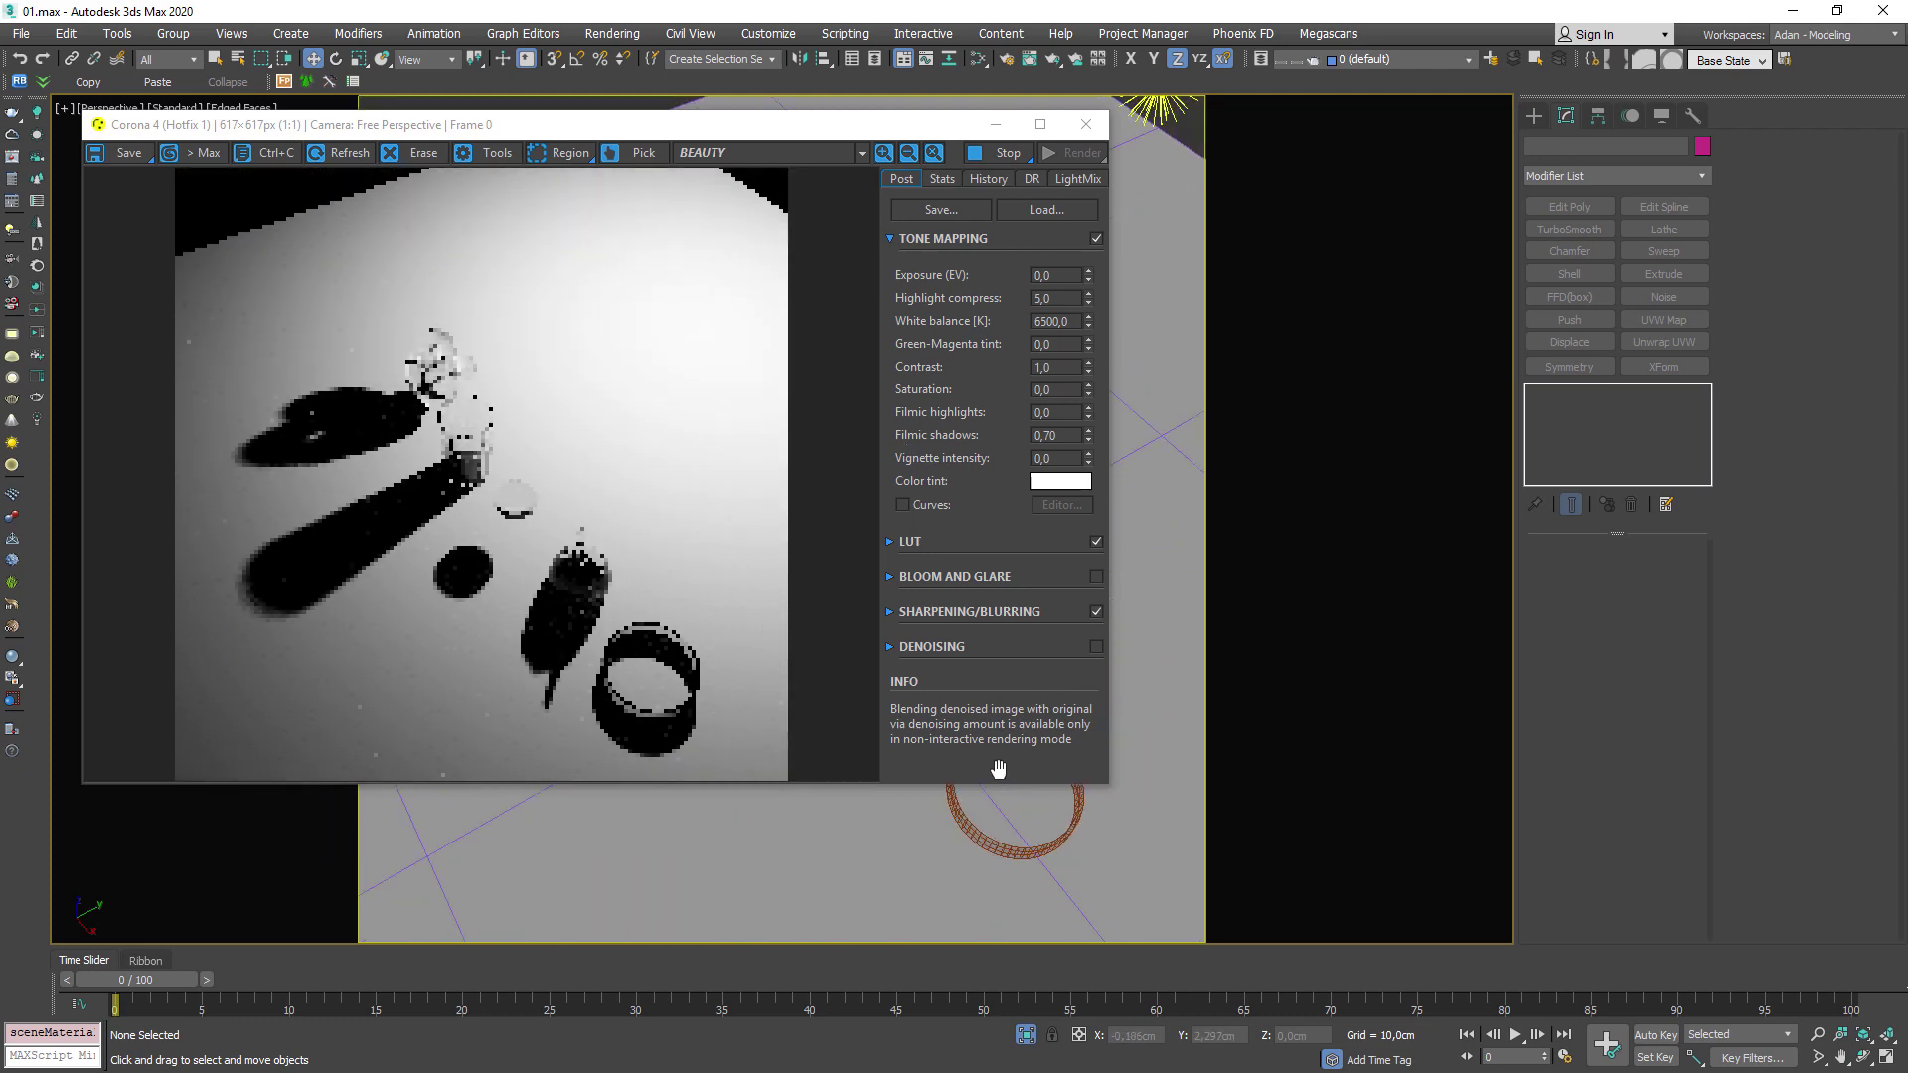
{"action": "middle_click_drag", "start_coordinate": [1041, 841], "coordinate": [963, 819]}
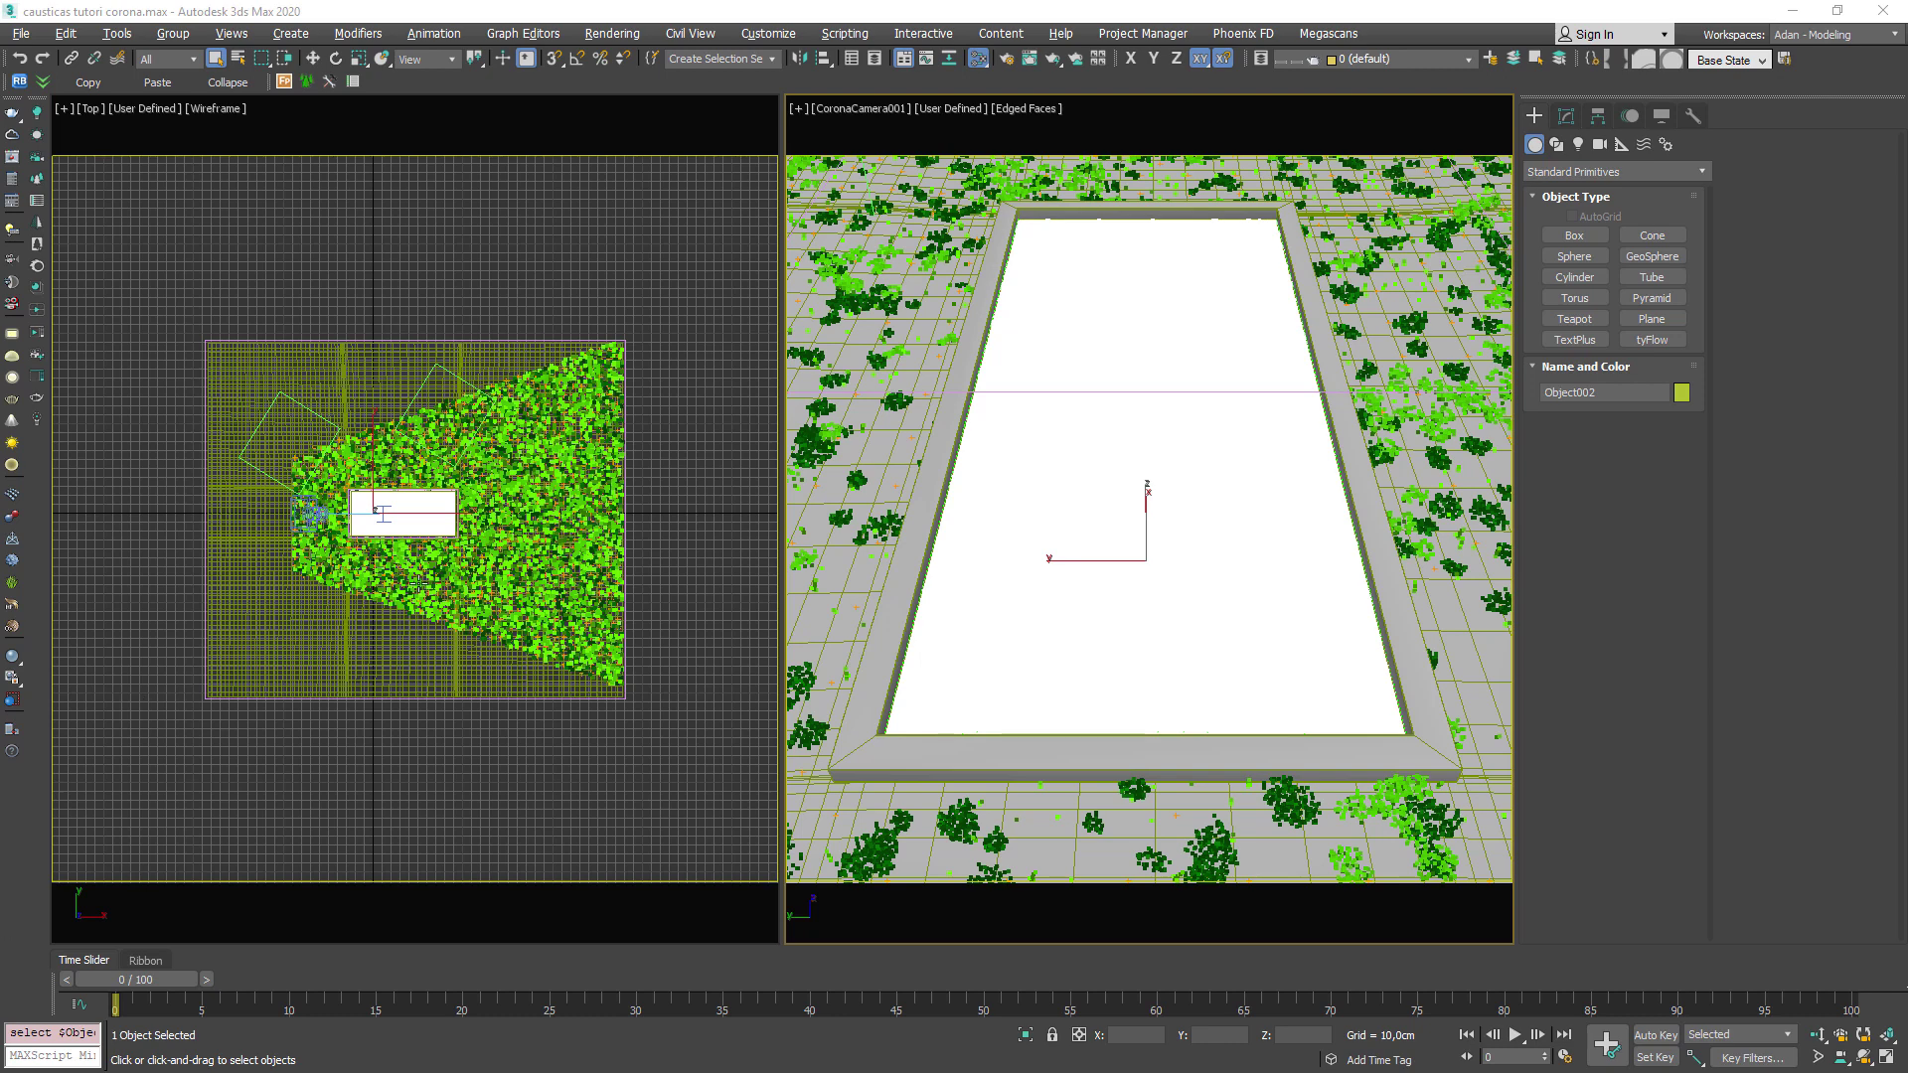
Review the caustics solver in the pool scene's performance render settings, toggling it off and back on.
{"action": "mouse_move", "coordinate": [431, 550]}
{"action": "middle_mouse_down"}
{"action": "mouse_move", "coordinate": [416, 575]}
{"action": "mouse_move", "coordinate": [446, 552]}
{"action": "middle_mouse_up"}
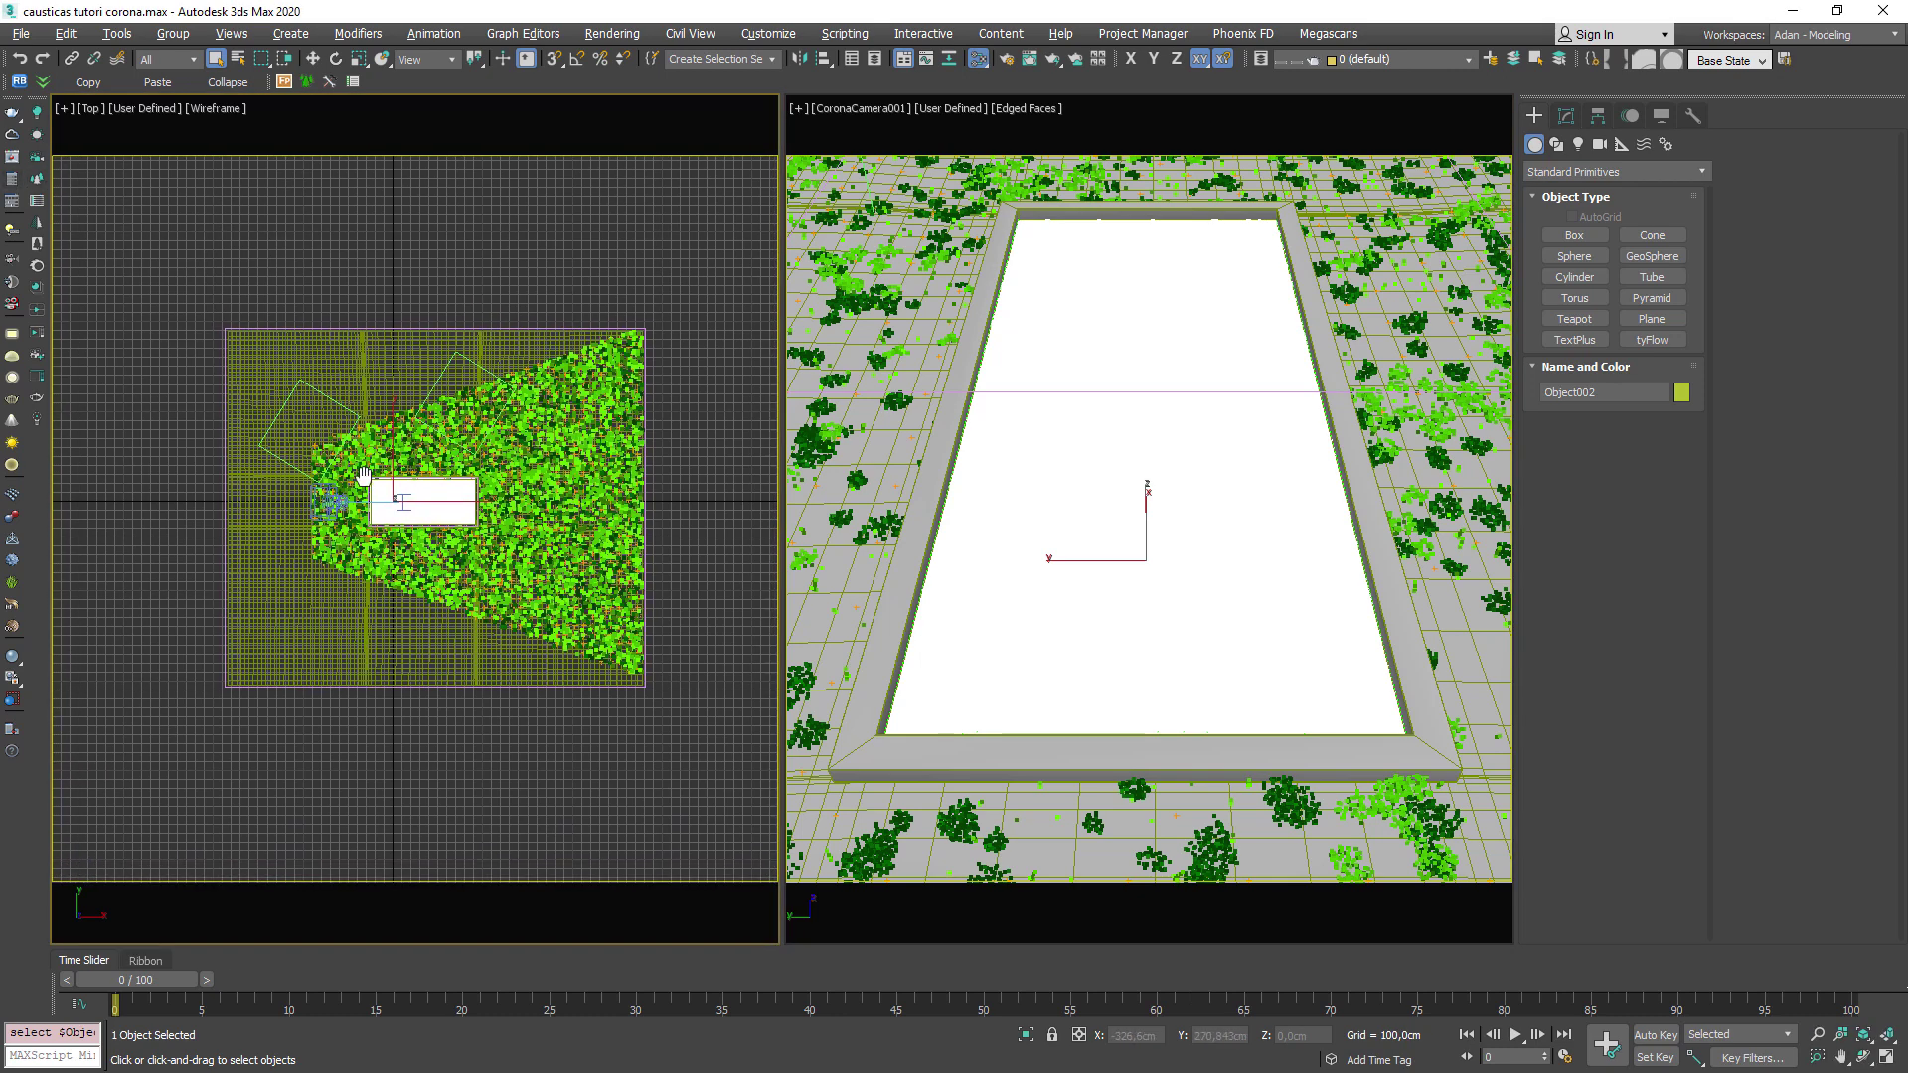
{"action": "key", "text": "F10"}
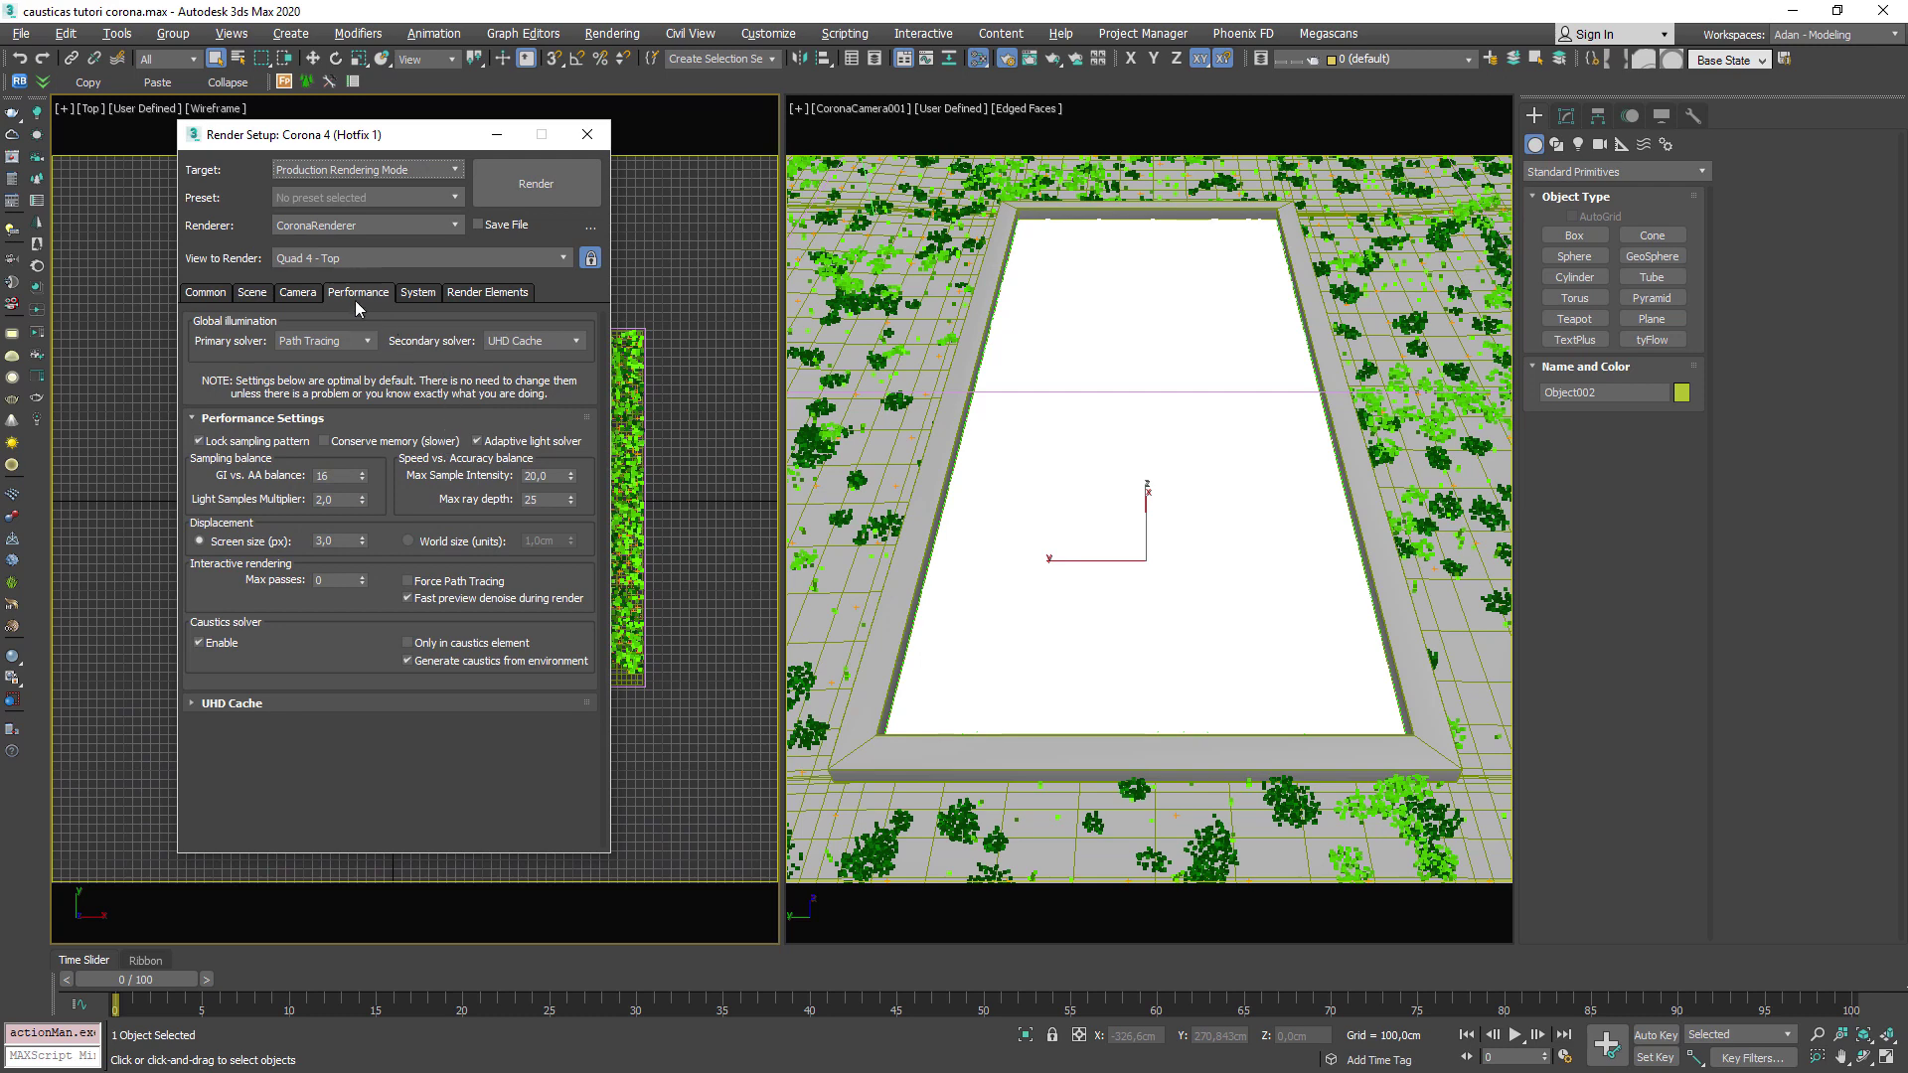
{"action": "left_click", "coordinate": [213, 295]}
{"action": "left_click", "coordinate": [338, 296]}
{"action": "left_click", "coordinate": [200, 644]}
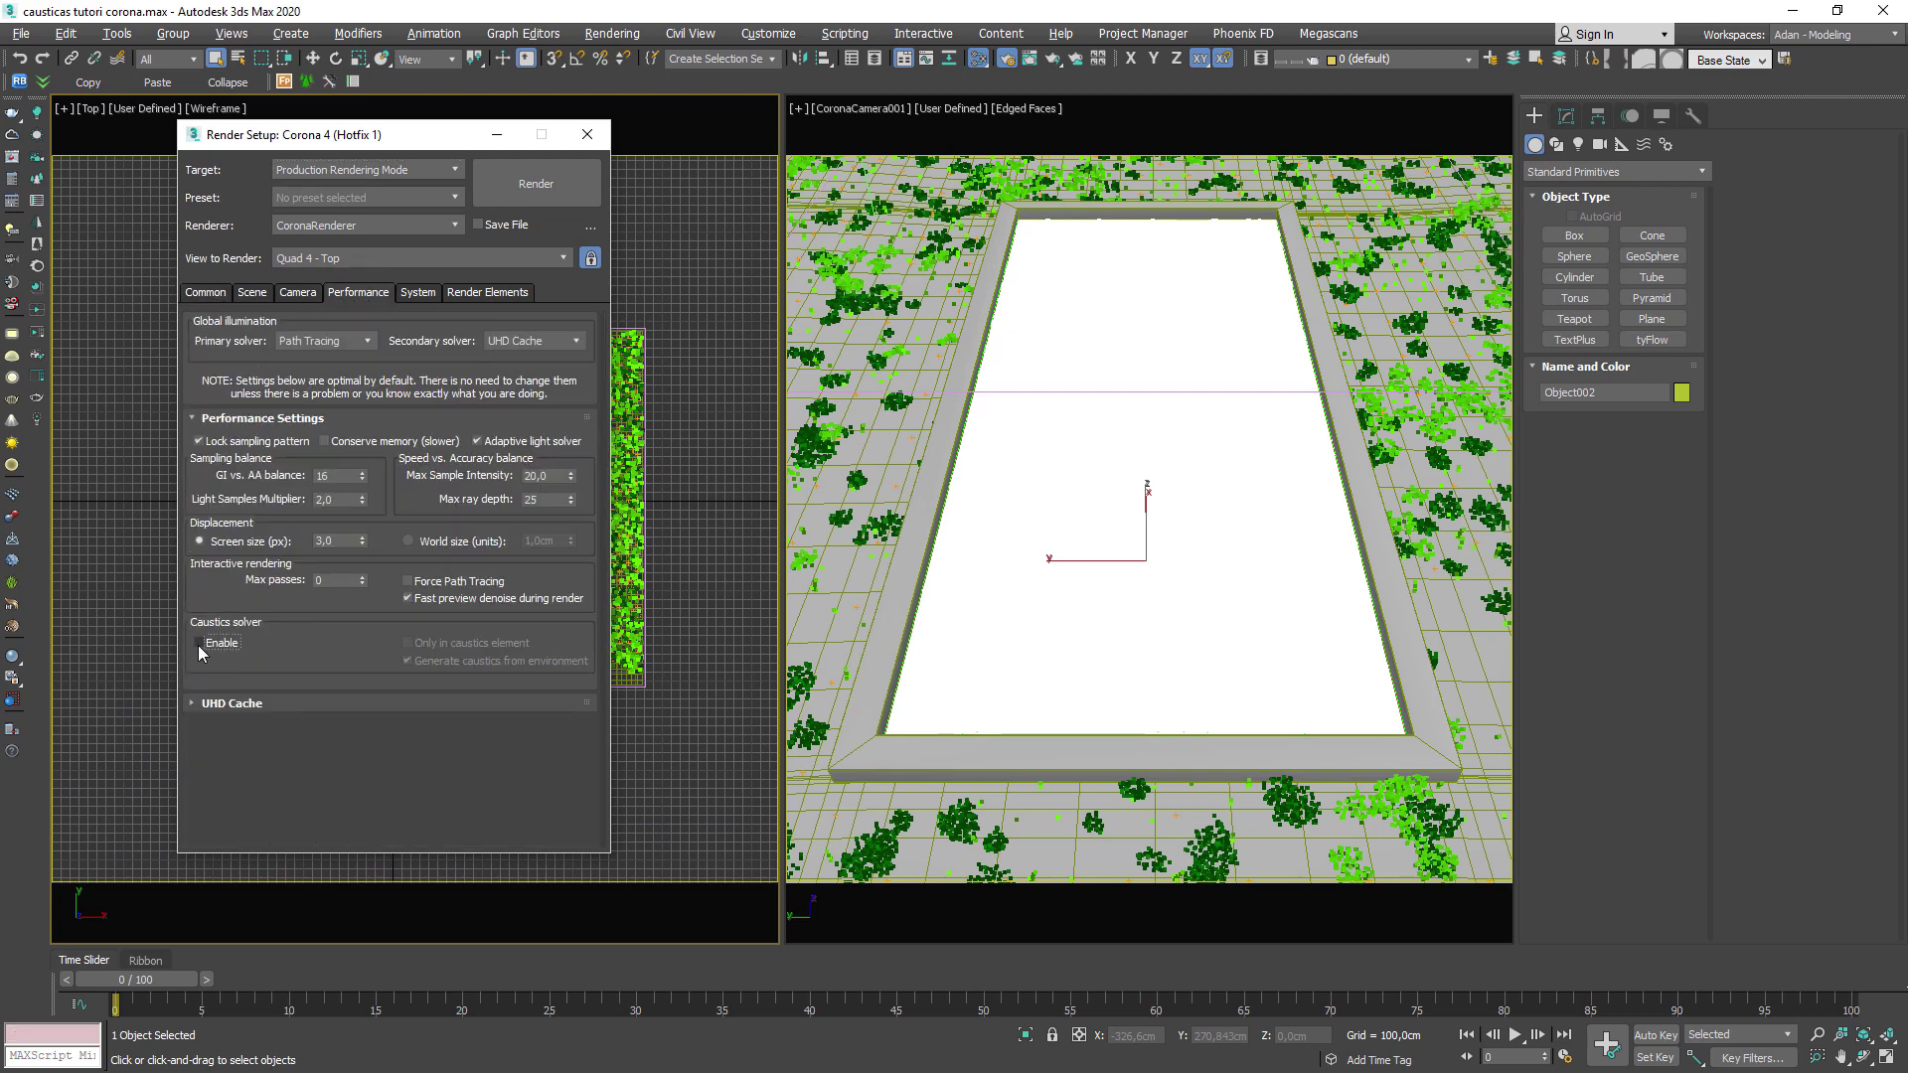
{"action": "left_click", "coordinate": [199, 642]}
{"action": "left_click", "coordinate": [588, 134]}
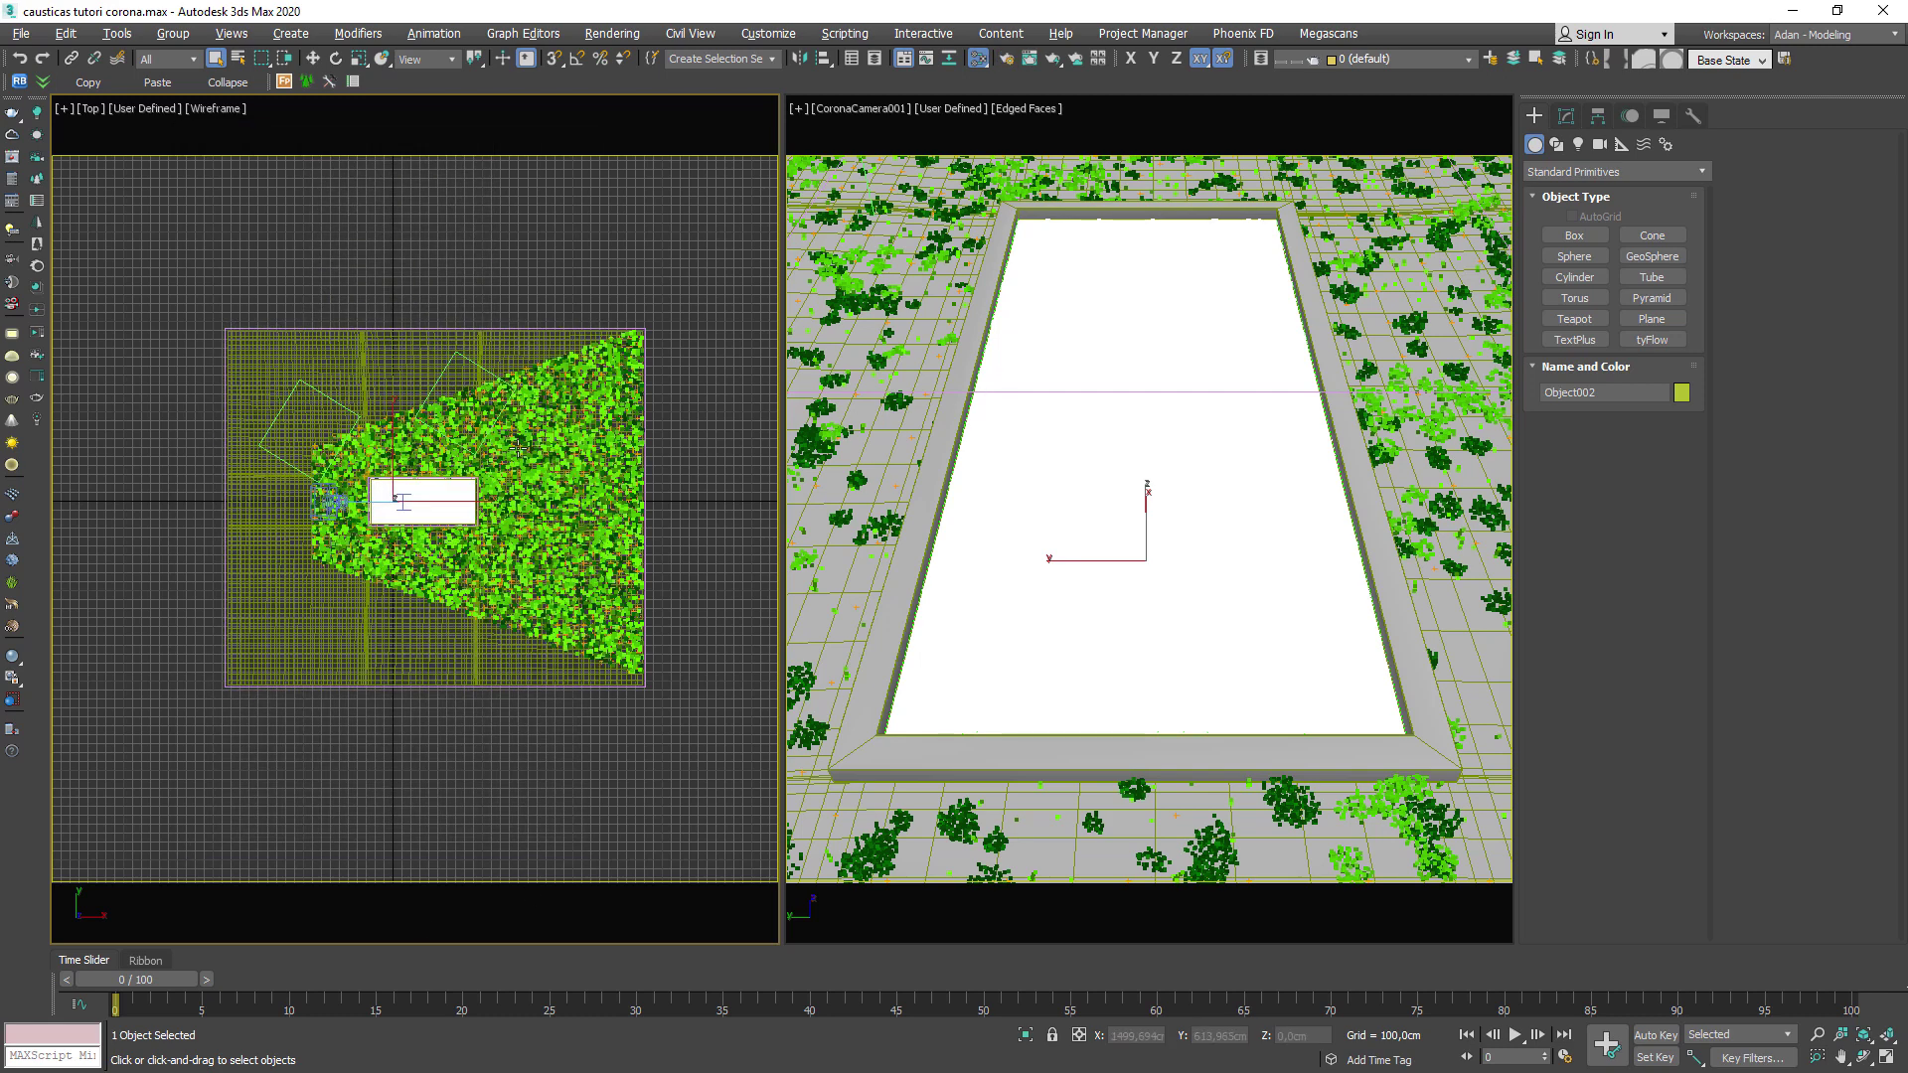
Create a targeted CoronaSun in the Top view, placed outside the ground plane and aimed at the pool.
{"action": "left_click", "coordinate": [1576, 148]}
{"action": "left_click", "coordinate": [1573, 171]}
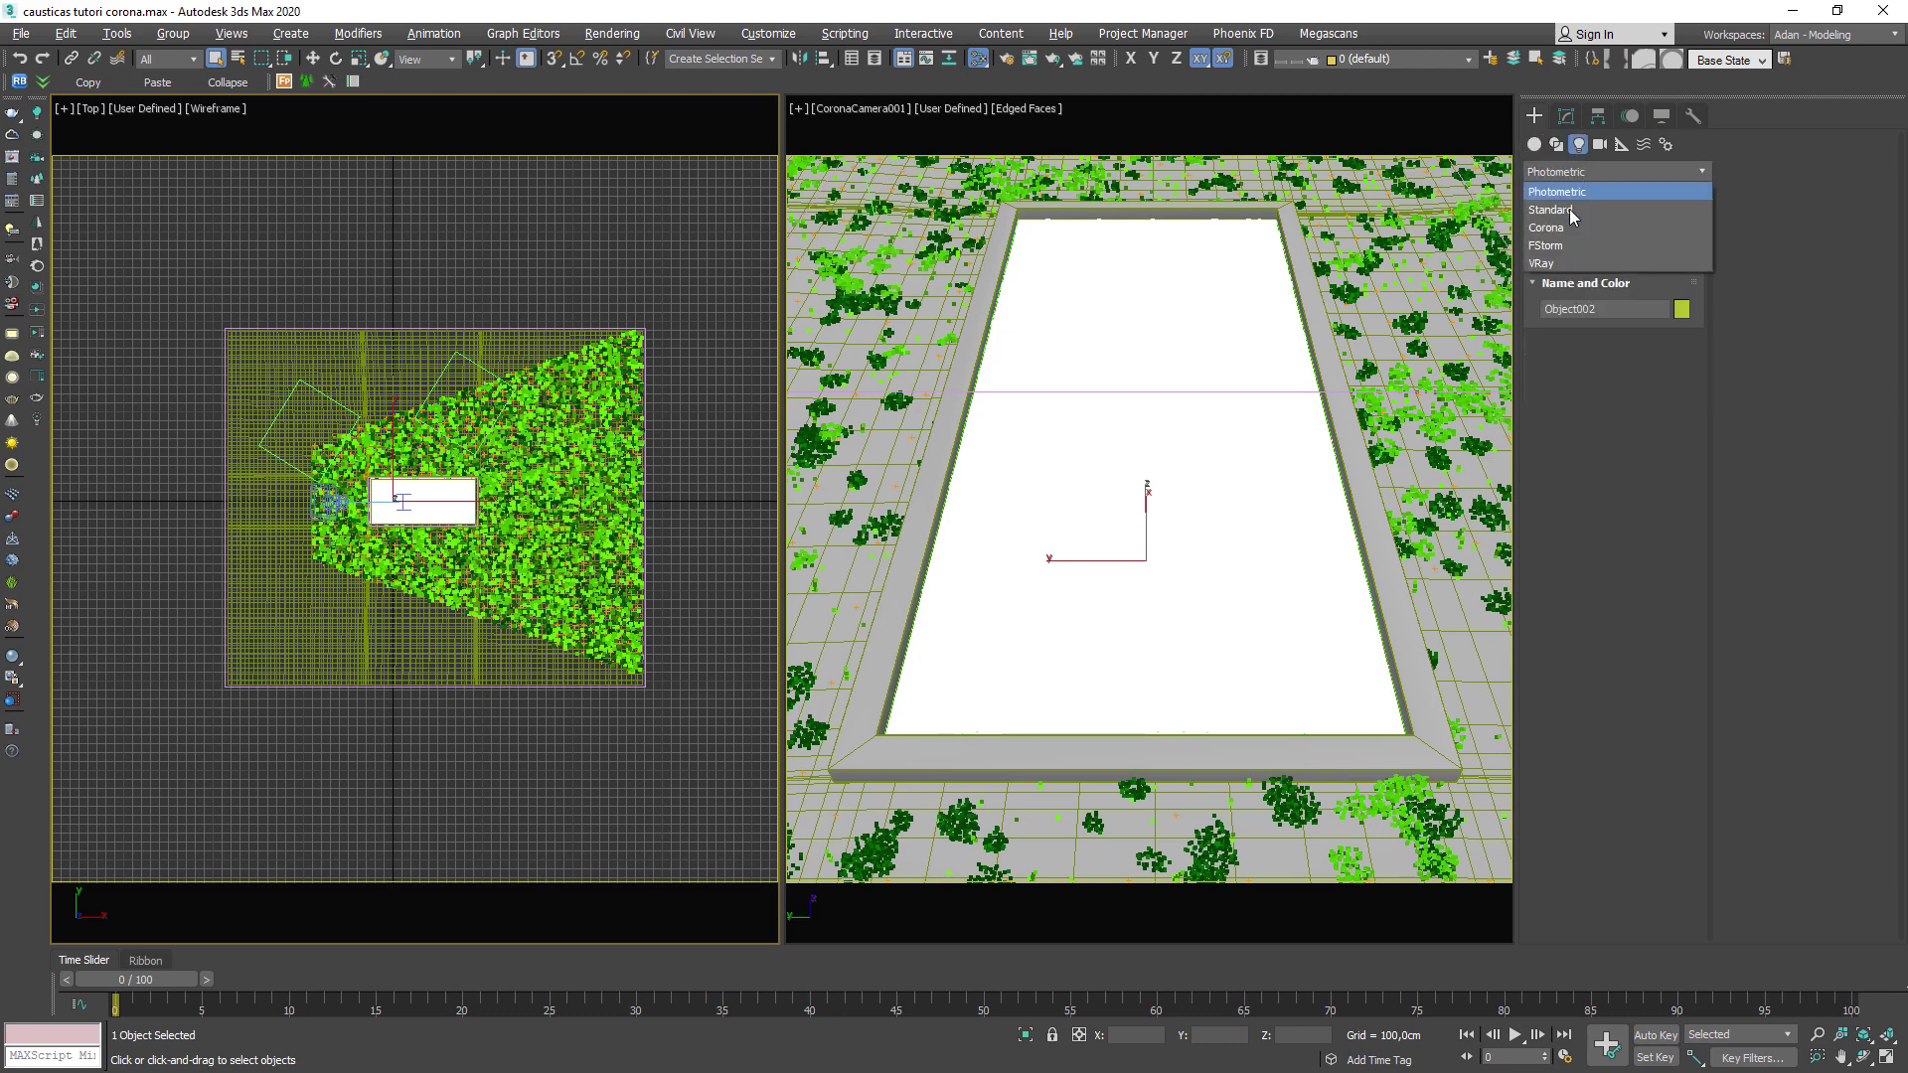
{"action": "left_click", "coordinate": [1562, 239]}
{"action": "left_click", "coordinate": [1570, 235]}
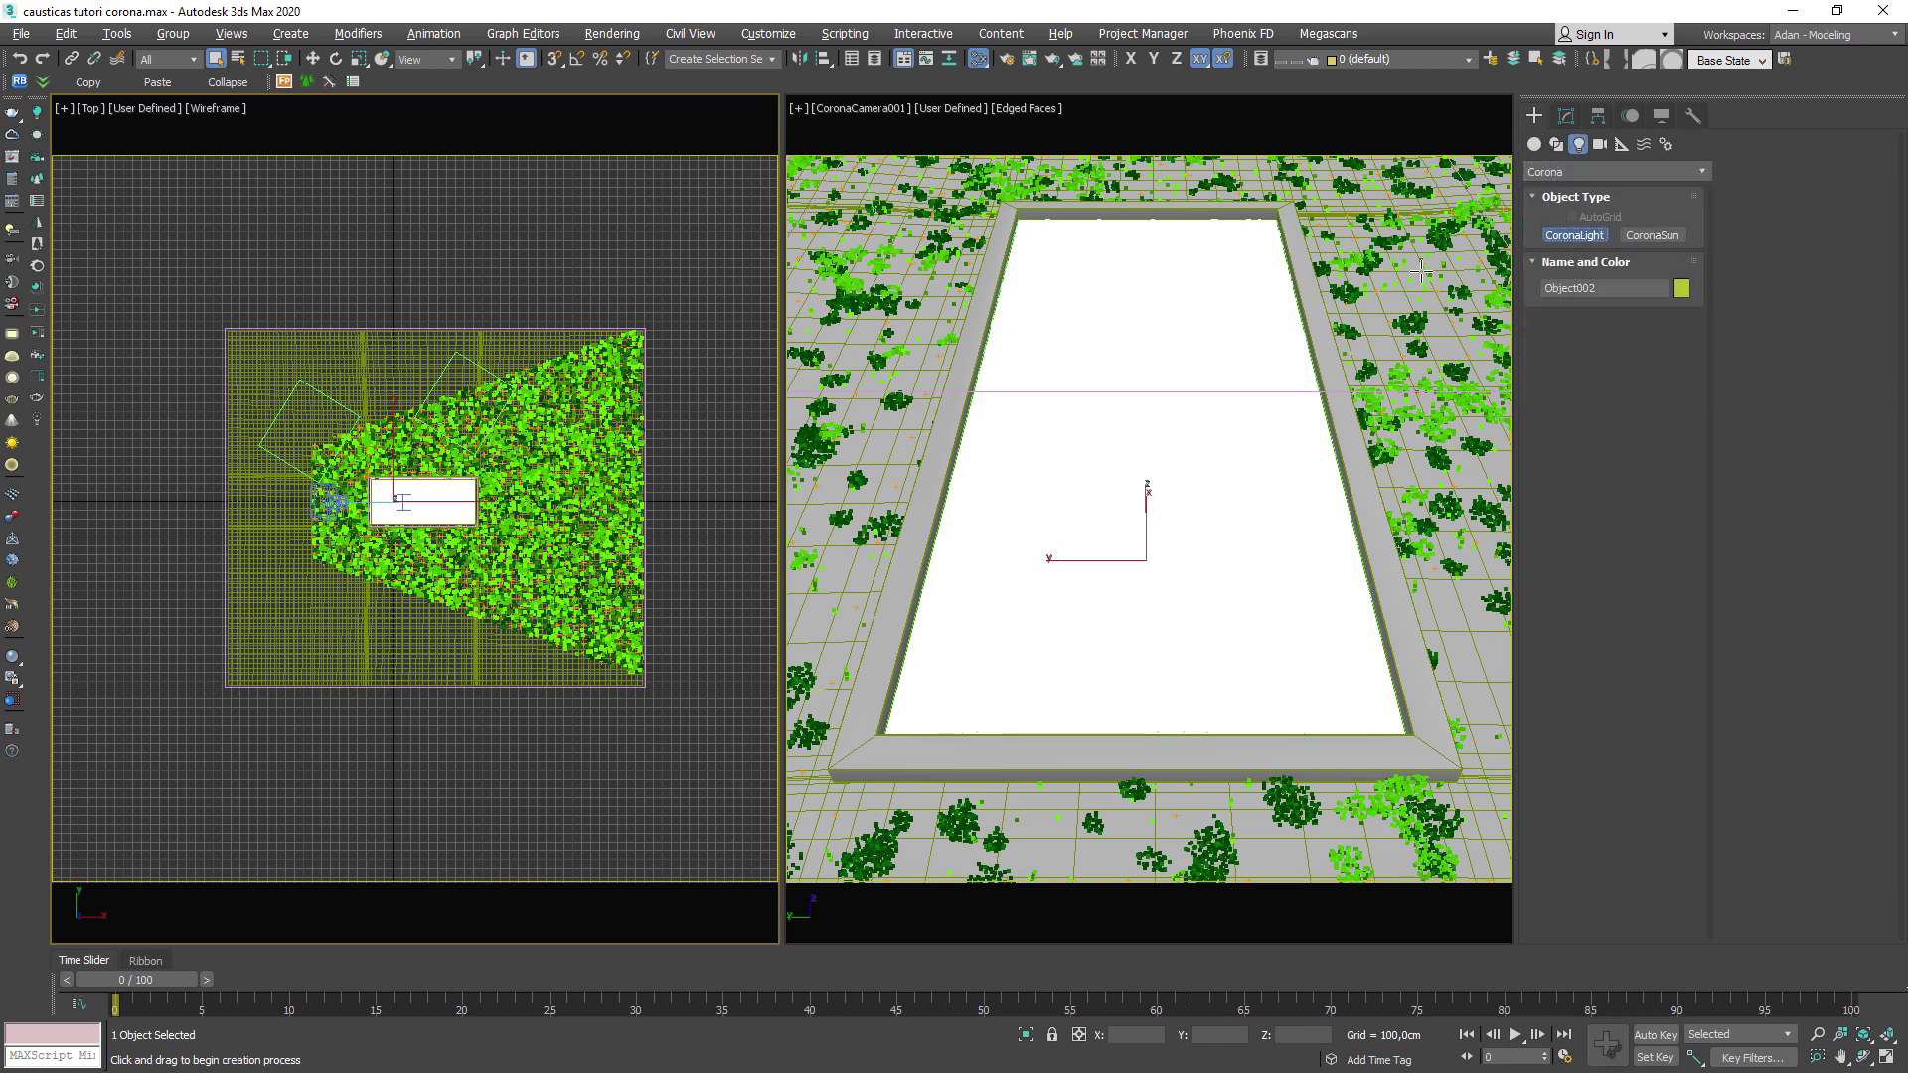
{"action": "left_click", "coordinate": [1652, 235]}
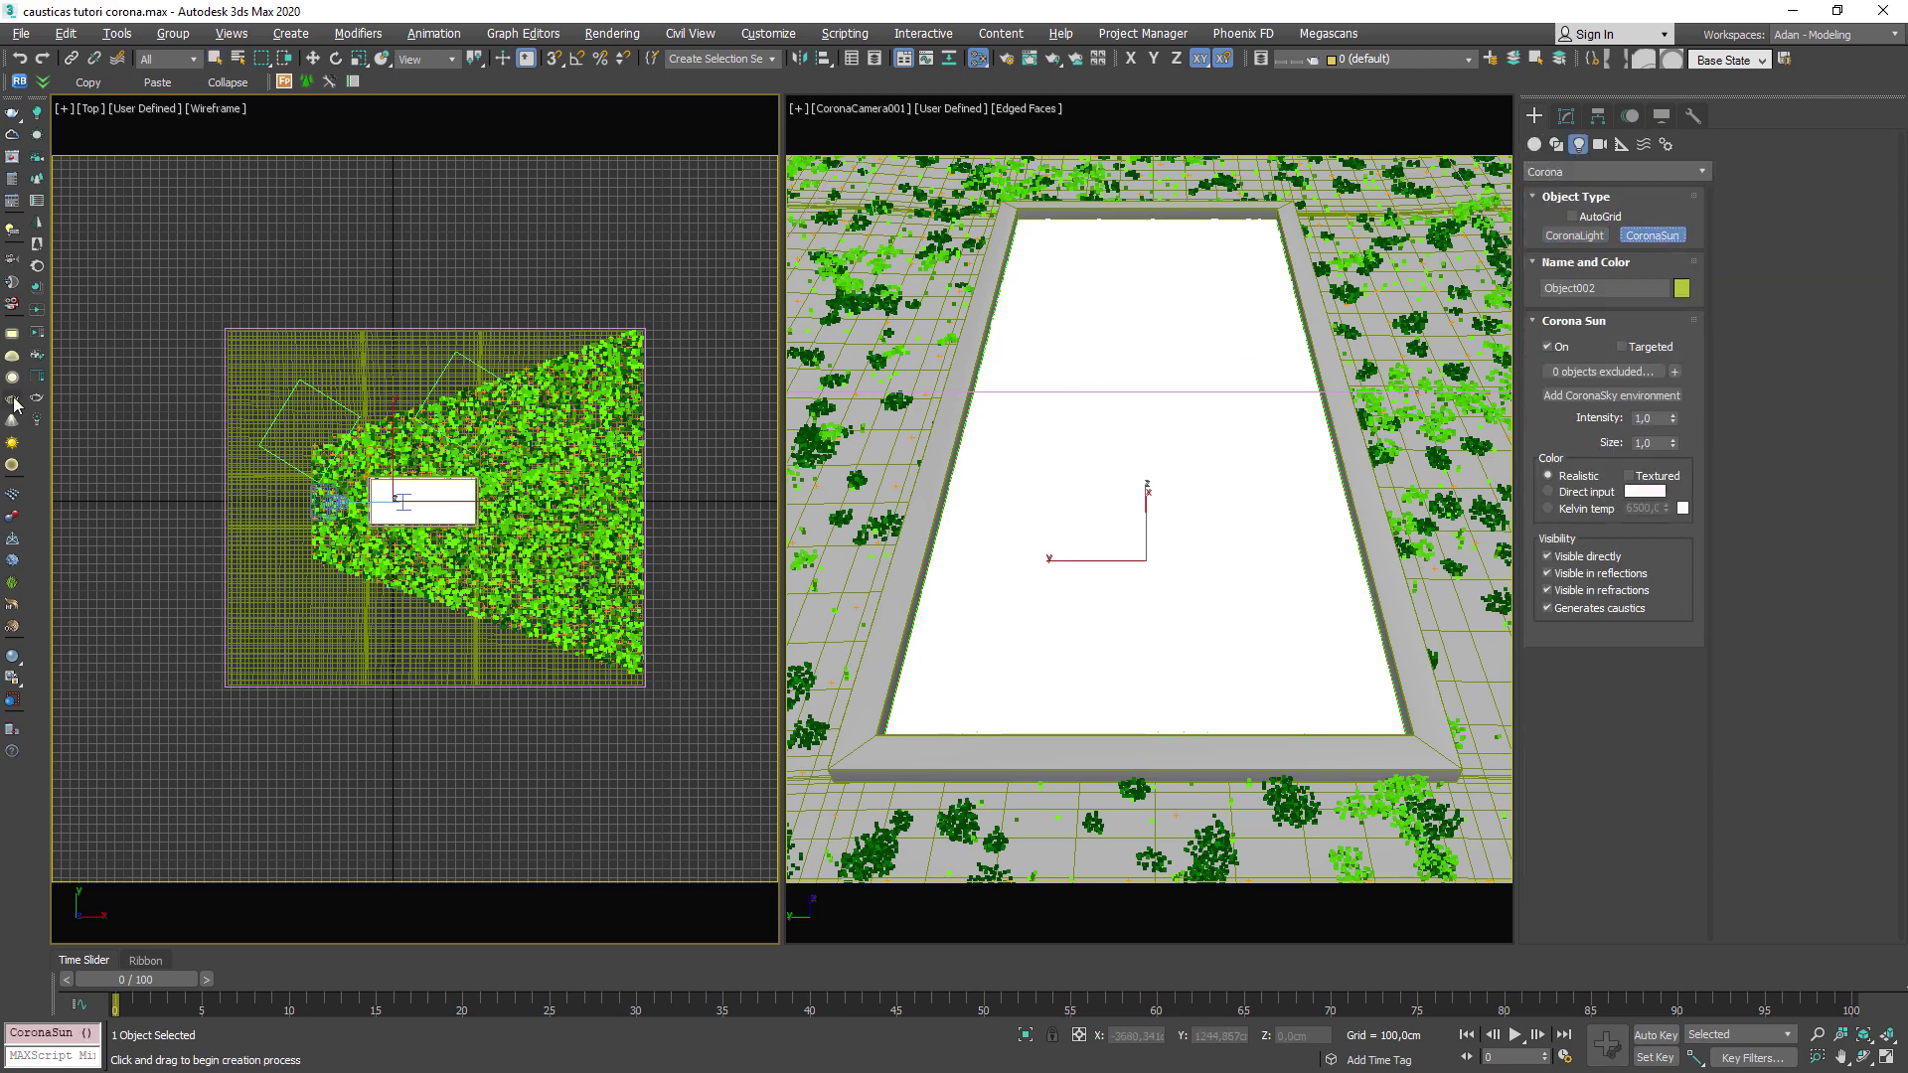
{"action": "middle_click_drag", "start_coordinate": [224, 353], "coordinate": [212, 392]}
{"action": "left_click_drag", "start_coordinate": [237, 256], "coordinate": [396, 542]}
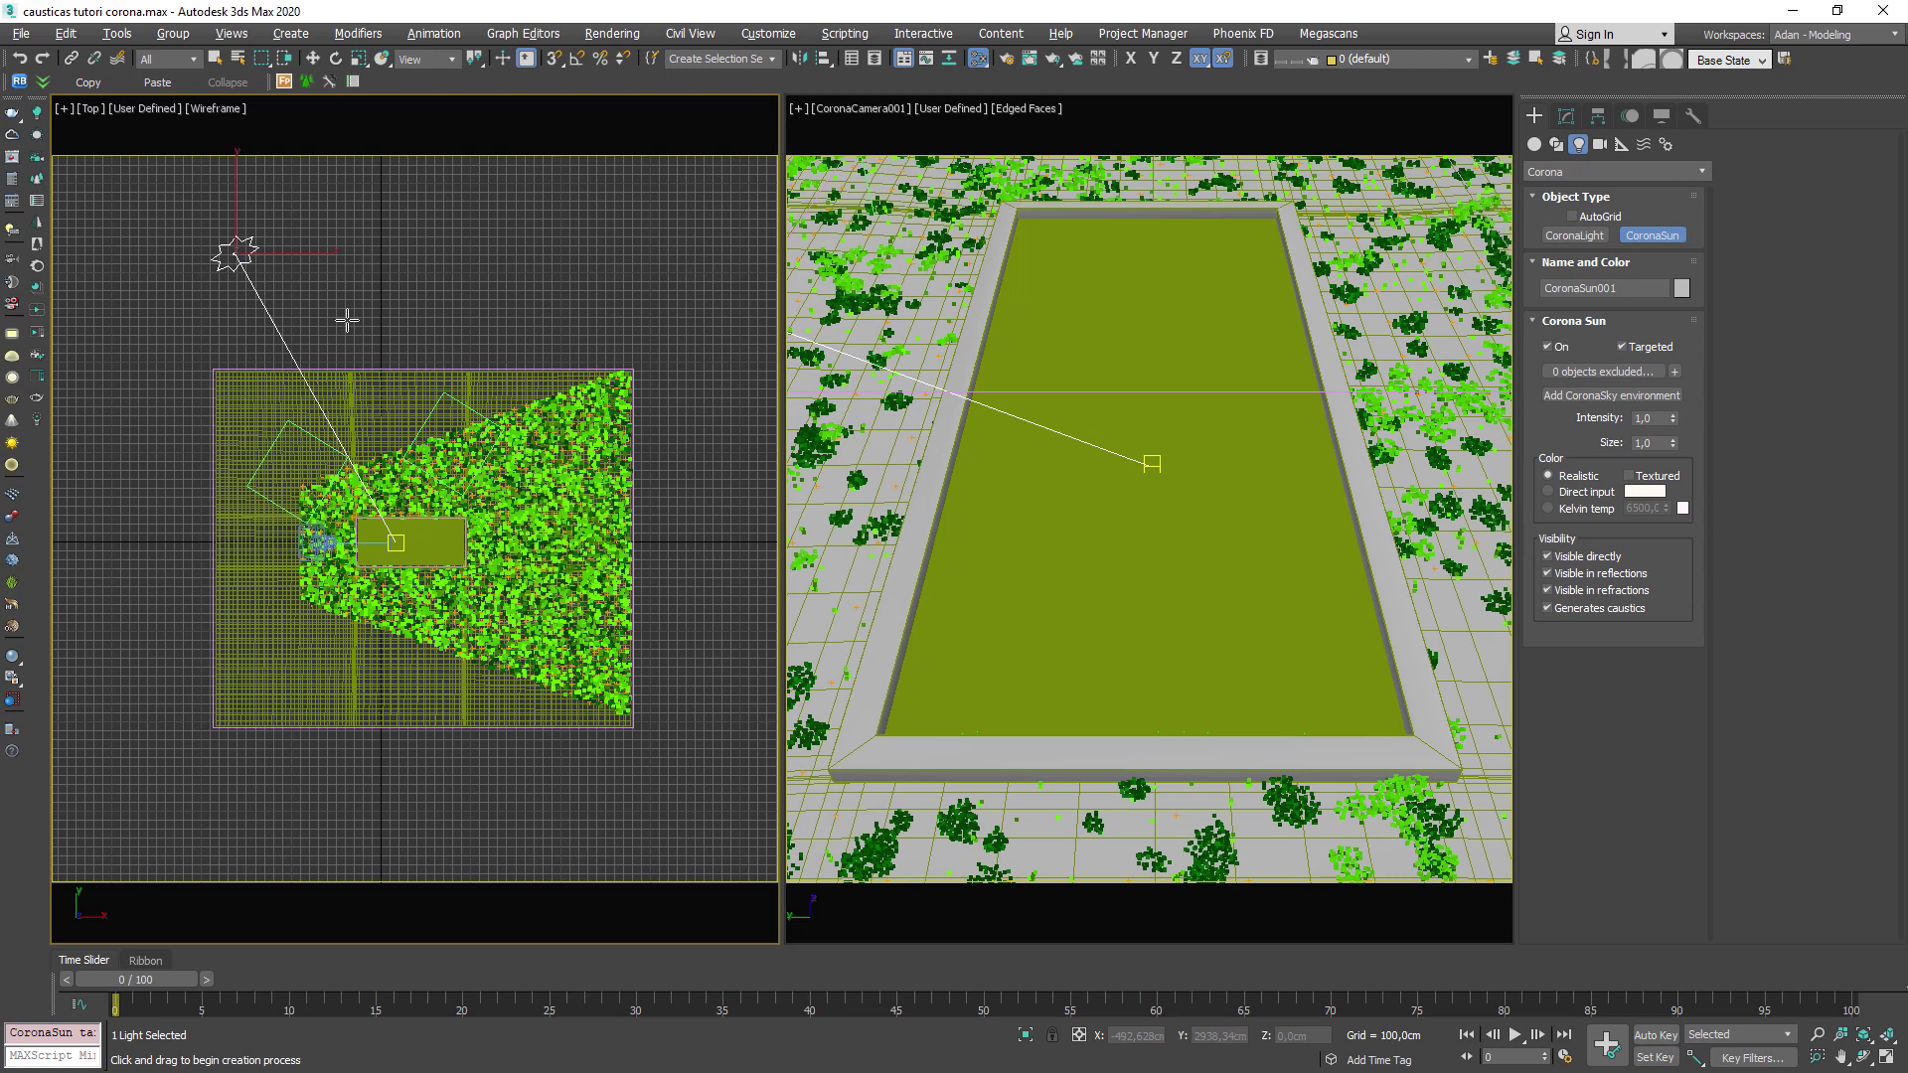
Lower the CoronaSun to a height of about 2183 cm in the Front view and check its placement in a shaded orthographic view.
{"action": "key", "text": "f"}
{"action": "middle_click_drag", "start_coordinate": [302, 331], "coordinate": [276, 391]}
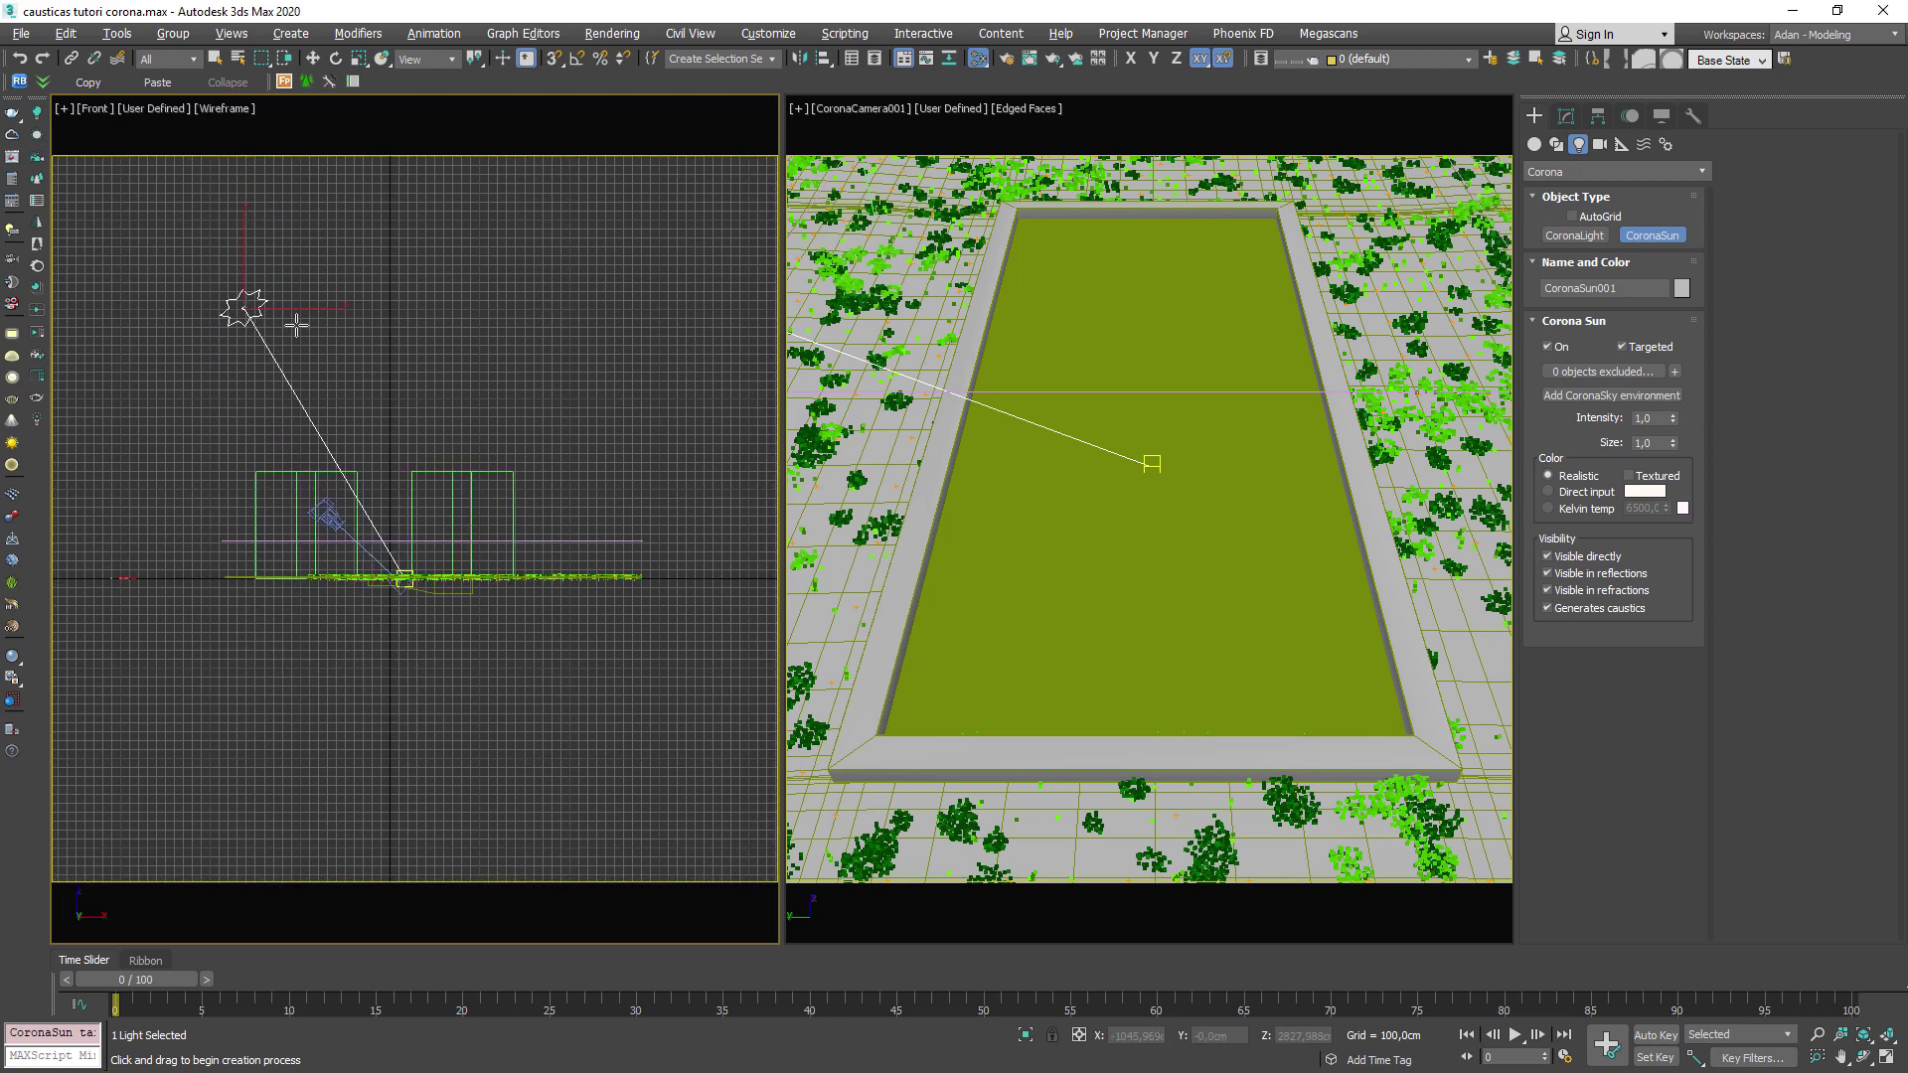
{"action": "key", "text": "q"}
{"action": "key", "text": "w"}
{"action": "middle_click_drag", "start_coordinate": [237, 246], "coordinate": [219, 253]}
{"action": "left_click_drag", "start_coordinate": [230, 246], "coordinate": [203, 328]}
{"action": "mouse_move", "coordinate": [487, 533]}
{"action": "middle_mouse_down", "text": "alt"}
{"action": "mouse_move", "coordinate": [348, 711]}
{"action": "mouse_move", "coordinate": [415, 633]}
{"action": "mouse_move", "coordinate": [434, 556]}
{"action": "mouse_move", "coordinate": [426, 592]}
{"action": "mouse_move", "coordinate": [336, 607]}
{"action": "middle_mouse_up", "text": "alt"}
{"action": "key", "text": "F3"}
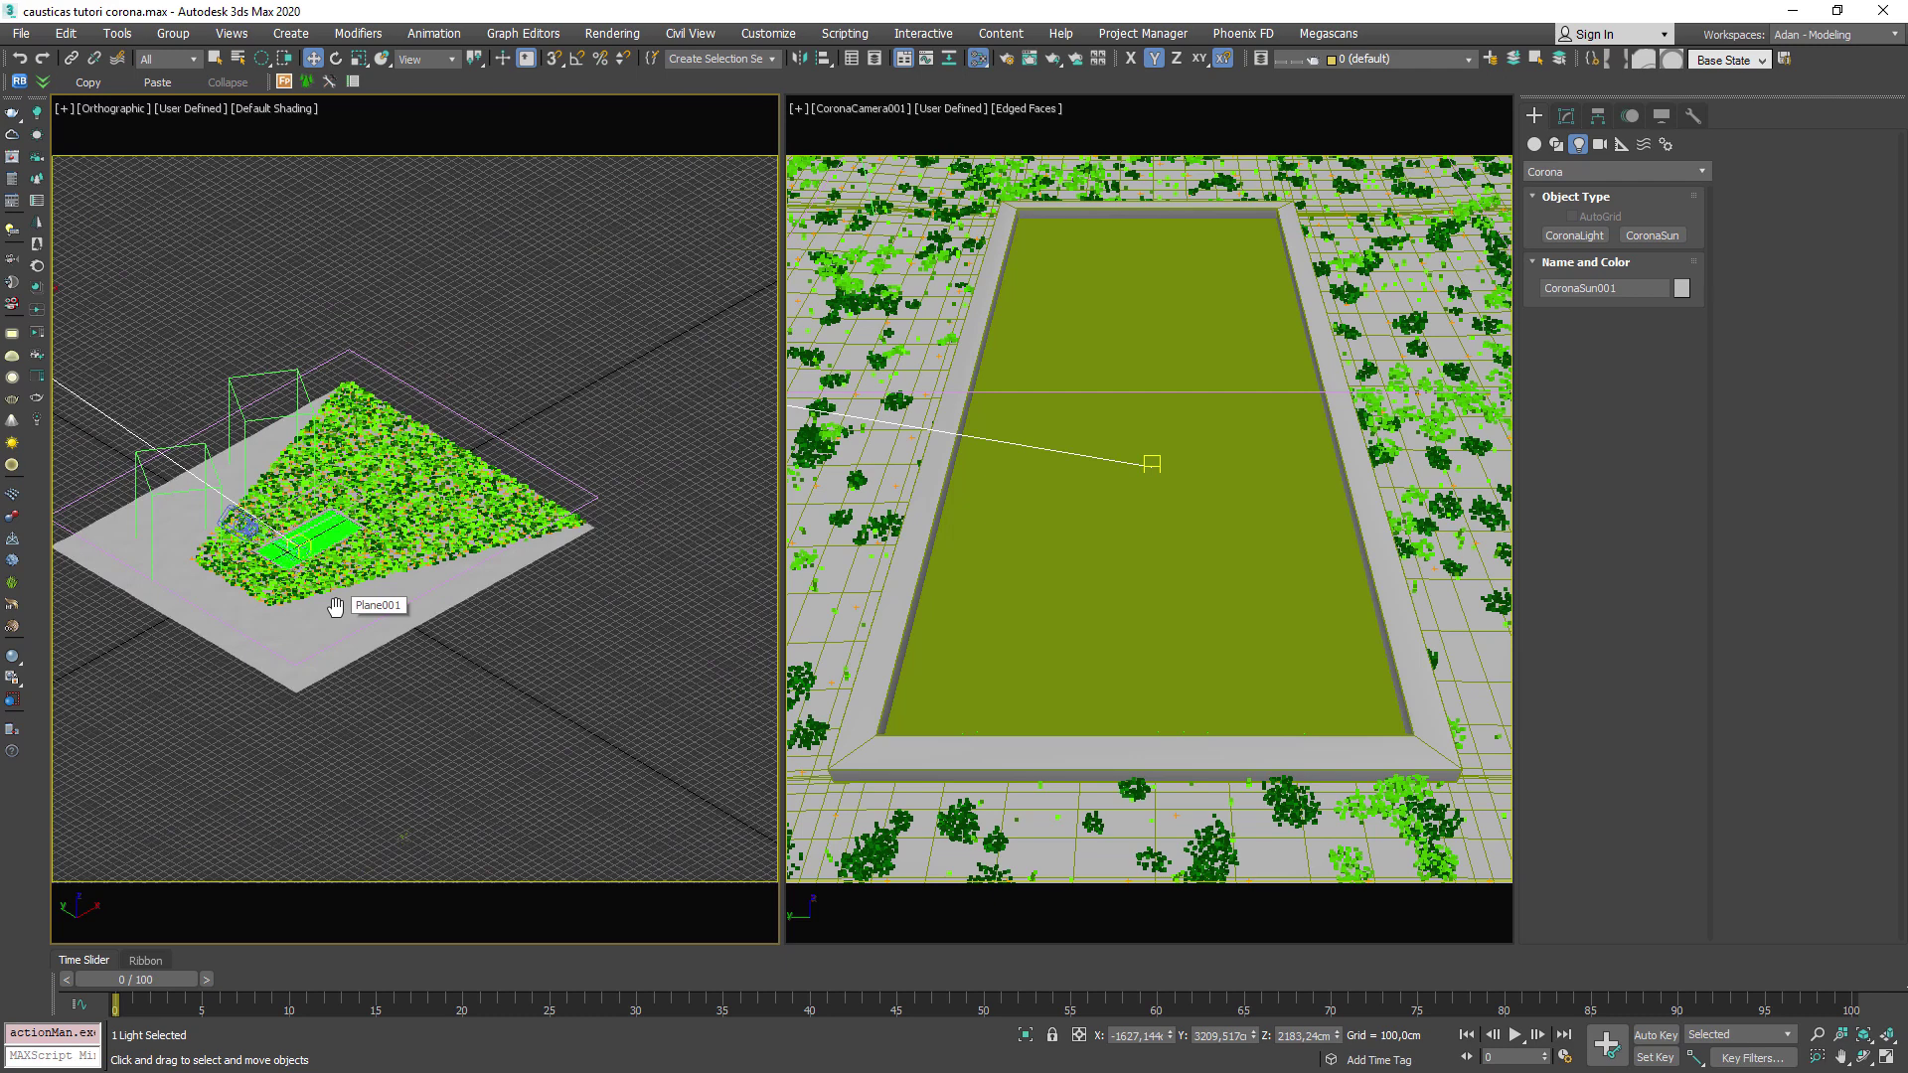
{"action": "middle_click_drag", "start_coordinate": [336, 607], "coordinate": [469, 615]}
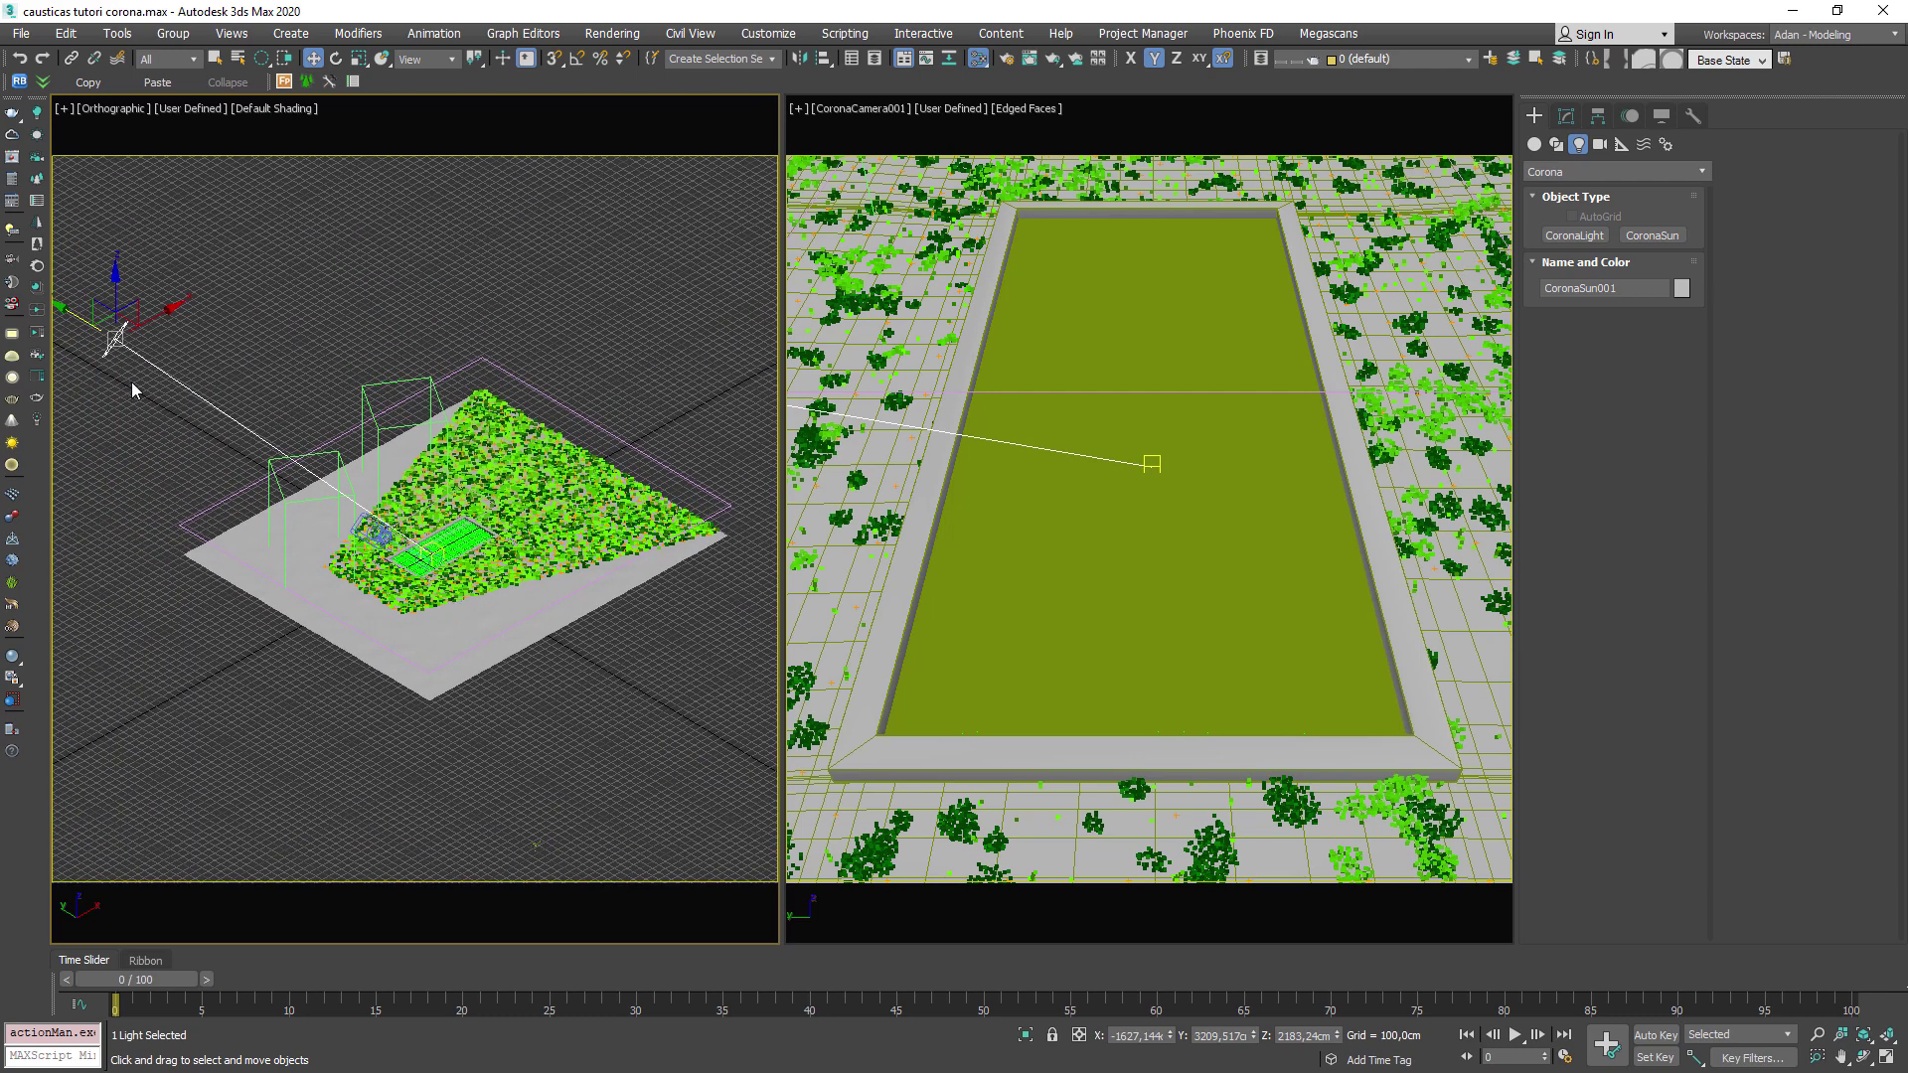
Add a CoronaSky environment from the CoronaSun's parameters and check its map in the environment settings.
{"action": "left_click", "coordinate": [1568, 116]}
{"action": "left_click", "coordinate": [1675, 626]}
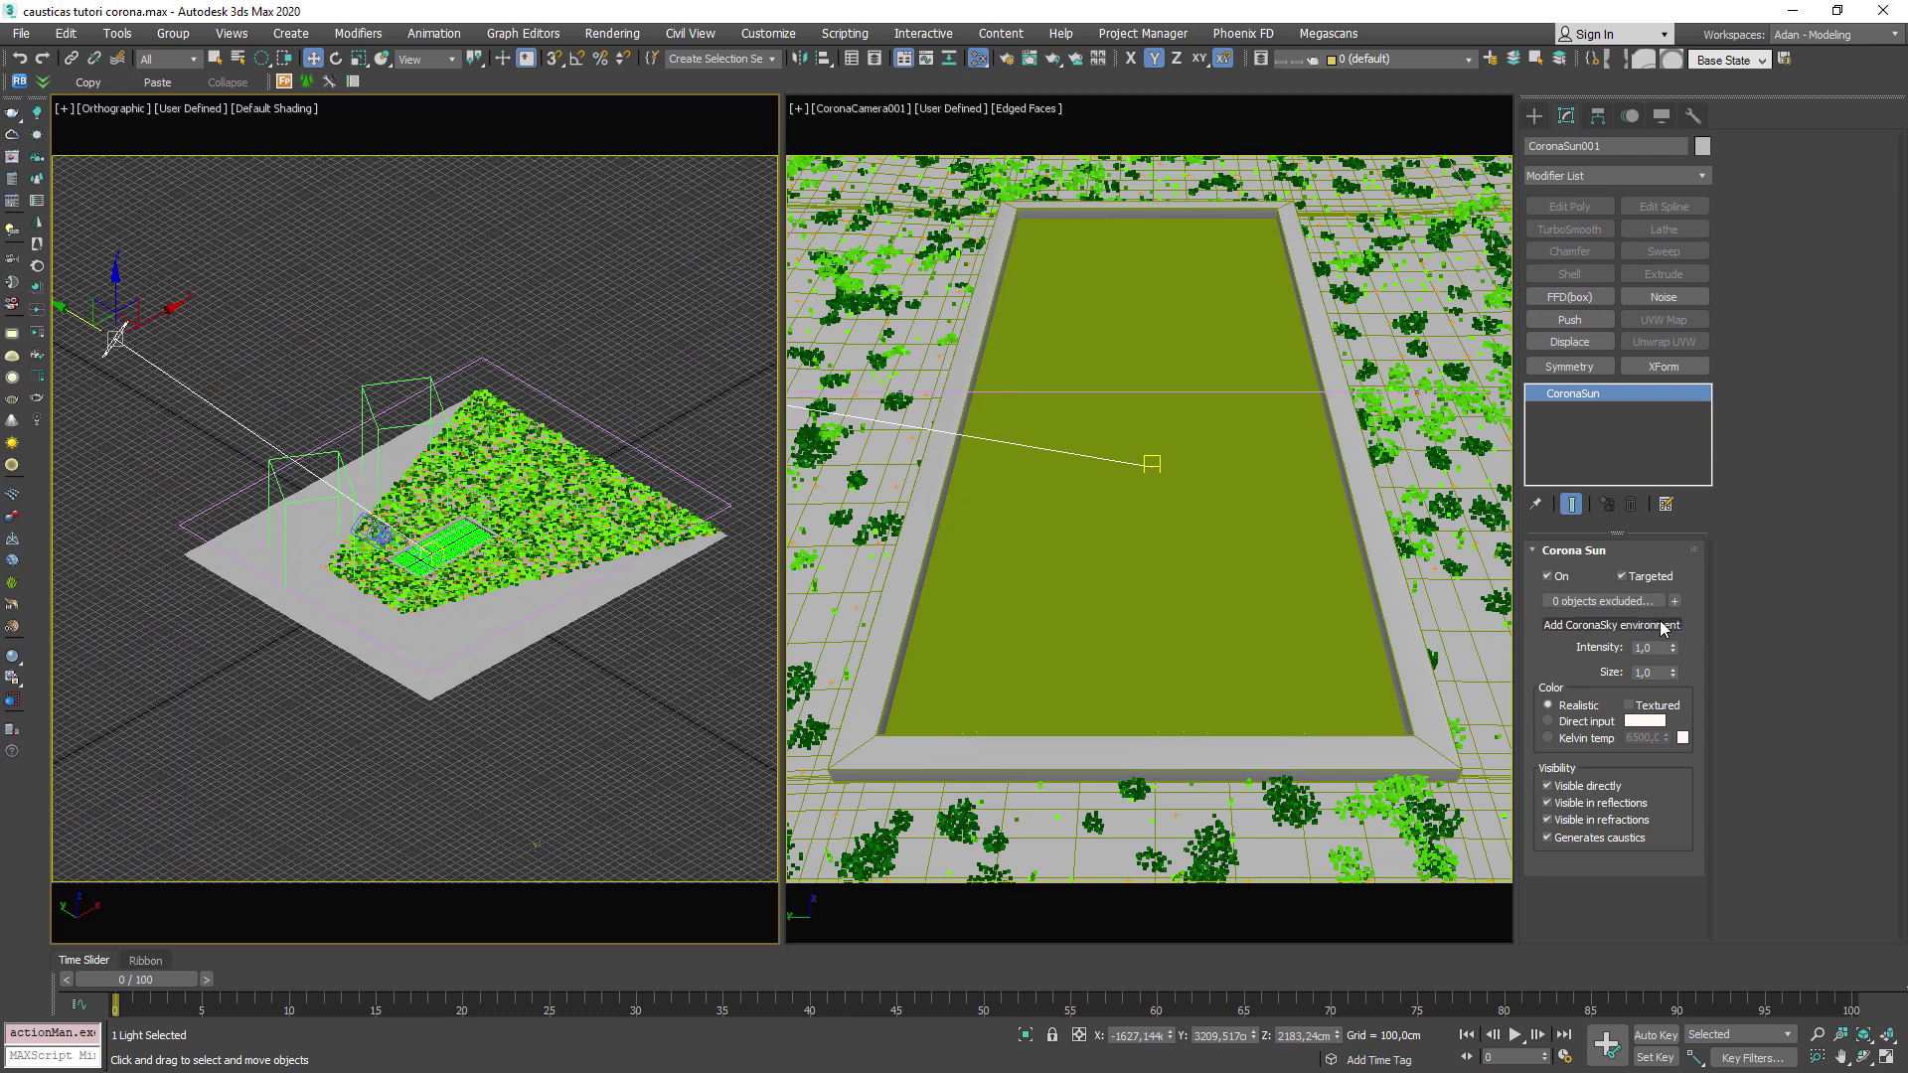
{"action": "left_click", "coordinate": [1063, 580]}
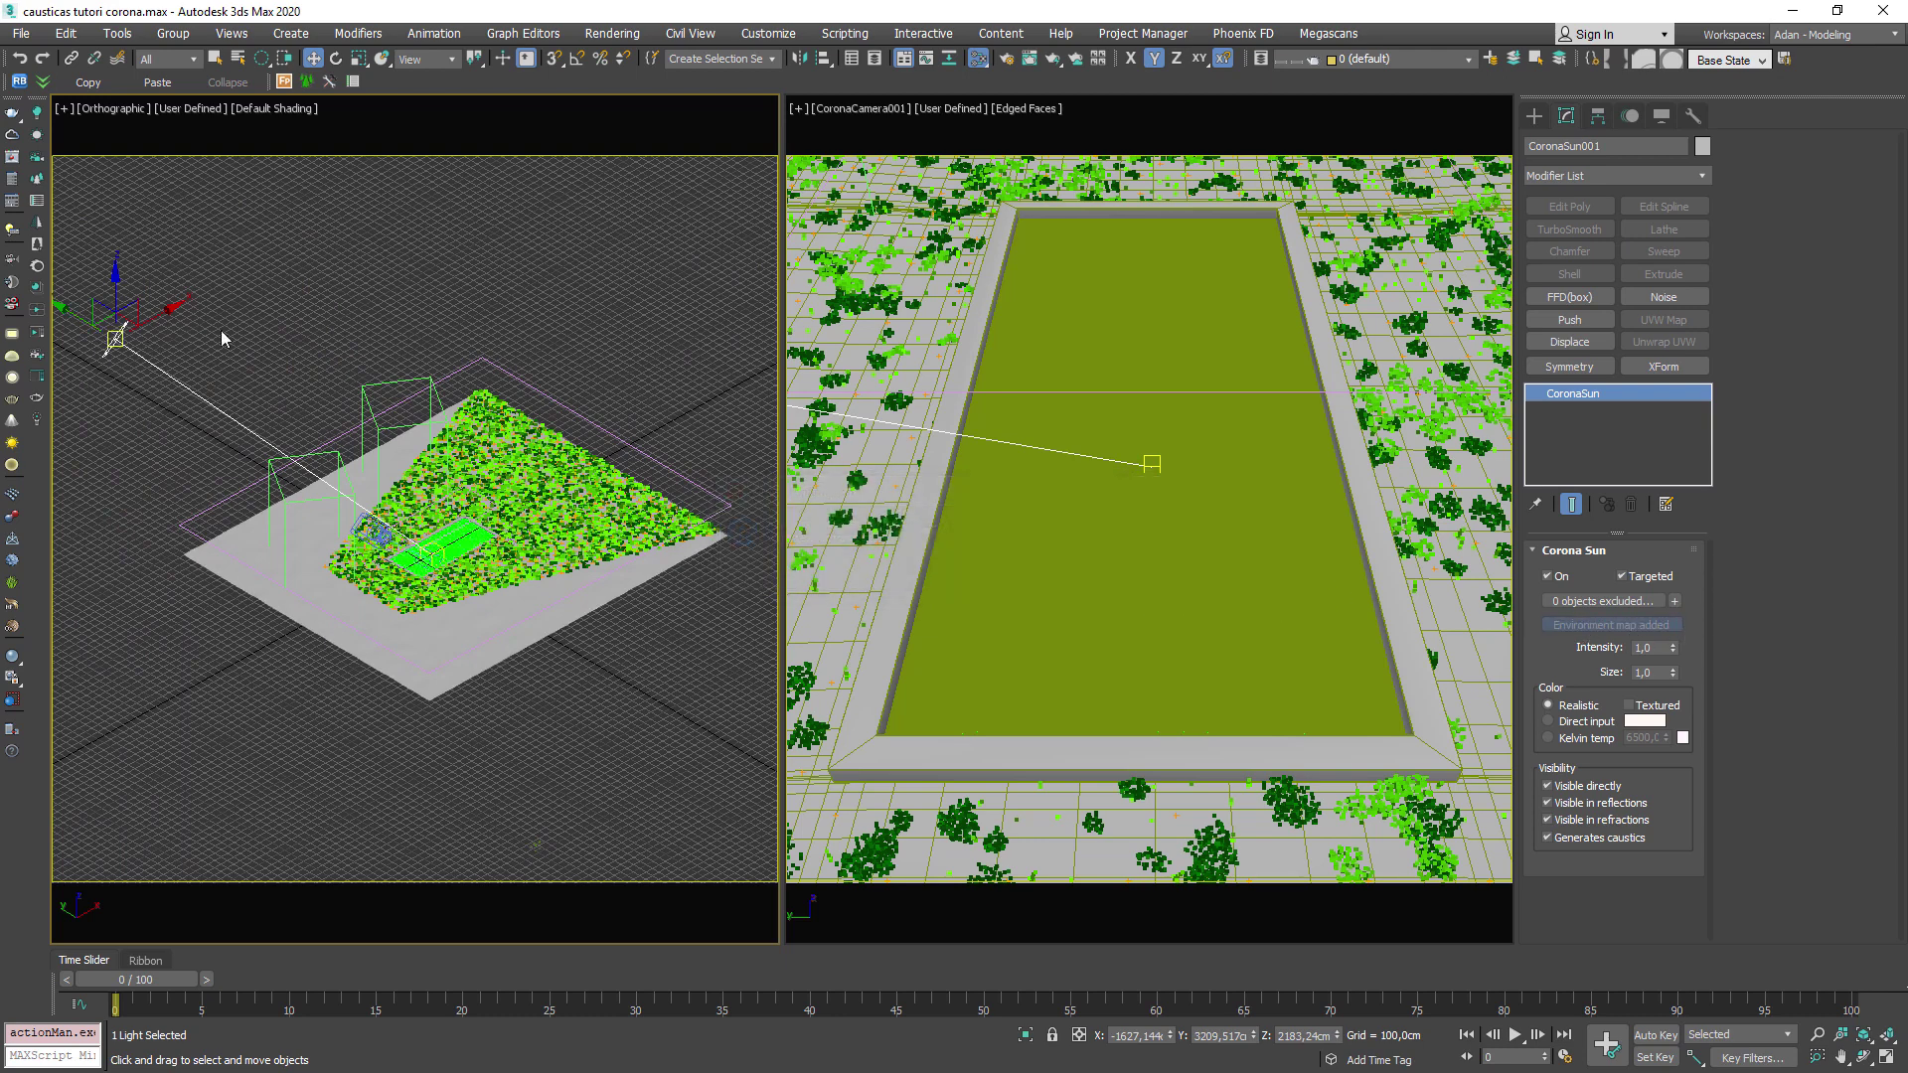
{"action": "key", "text": "8"}
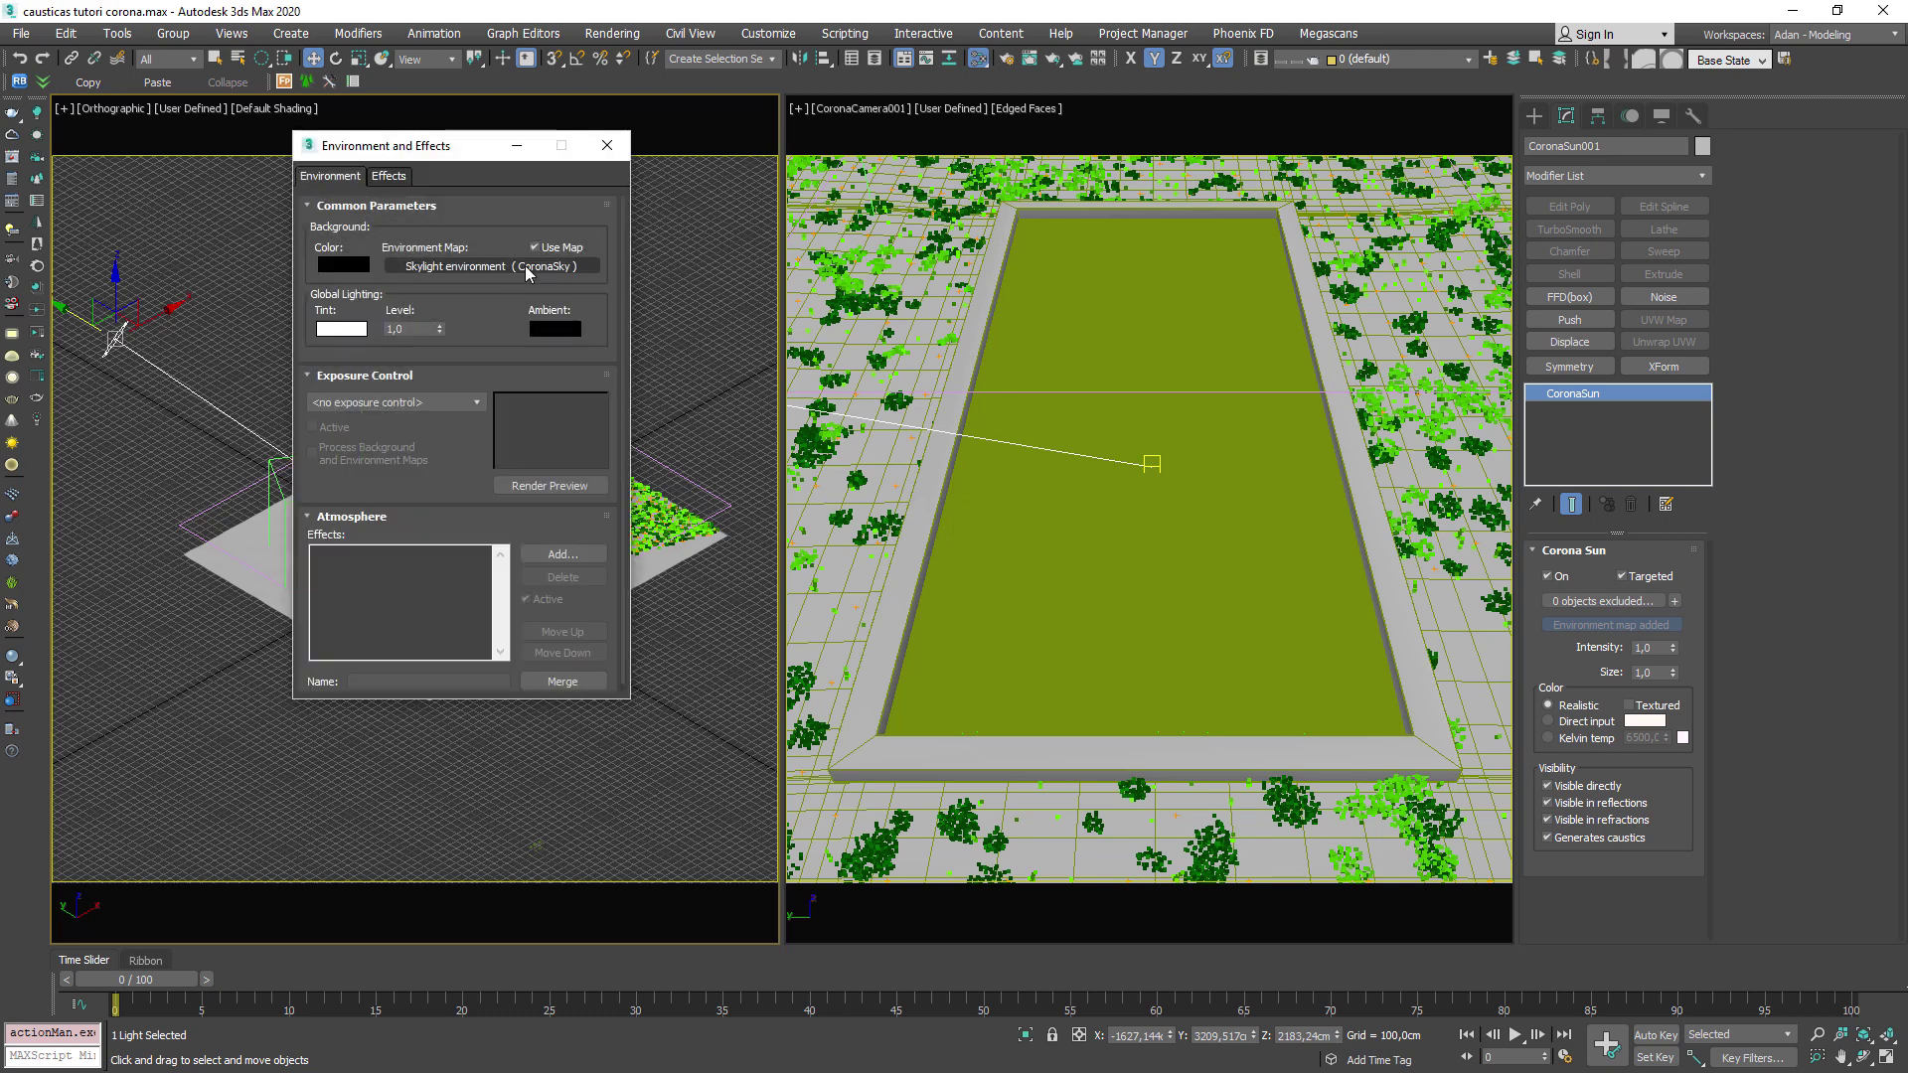
{"action": "left_click", "coordinate": [609, 140]}
Start interactive rendering of the pool camera and remove the Displace modifier from the pool's water surface.
{"action": "left_click", "coordinate": [1092, 430]}
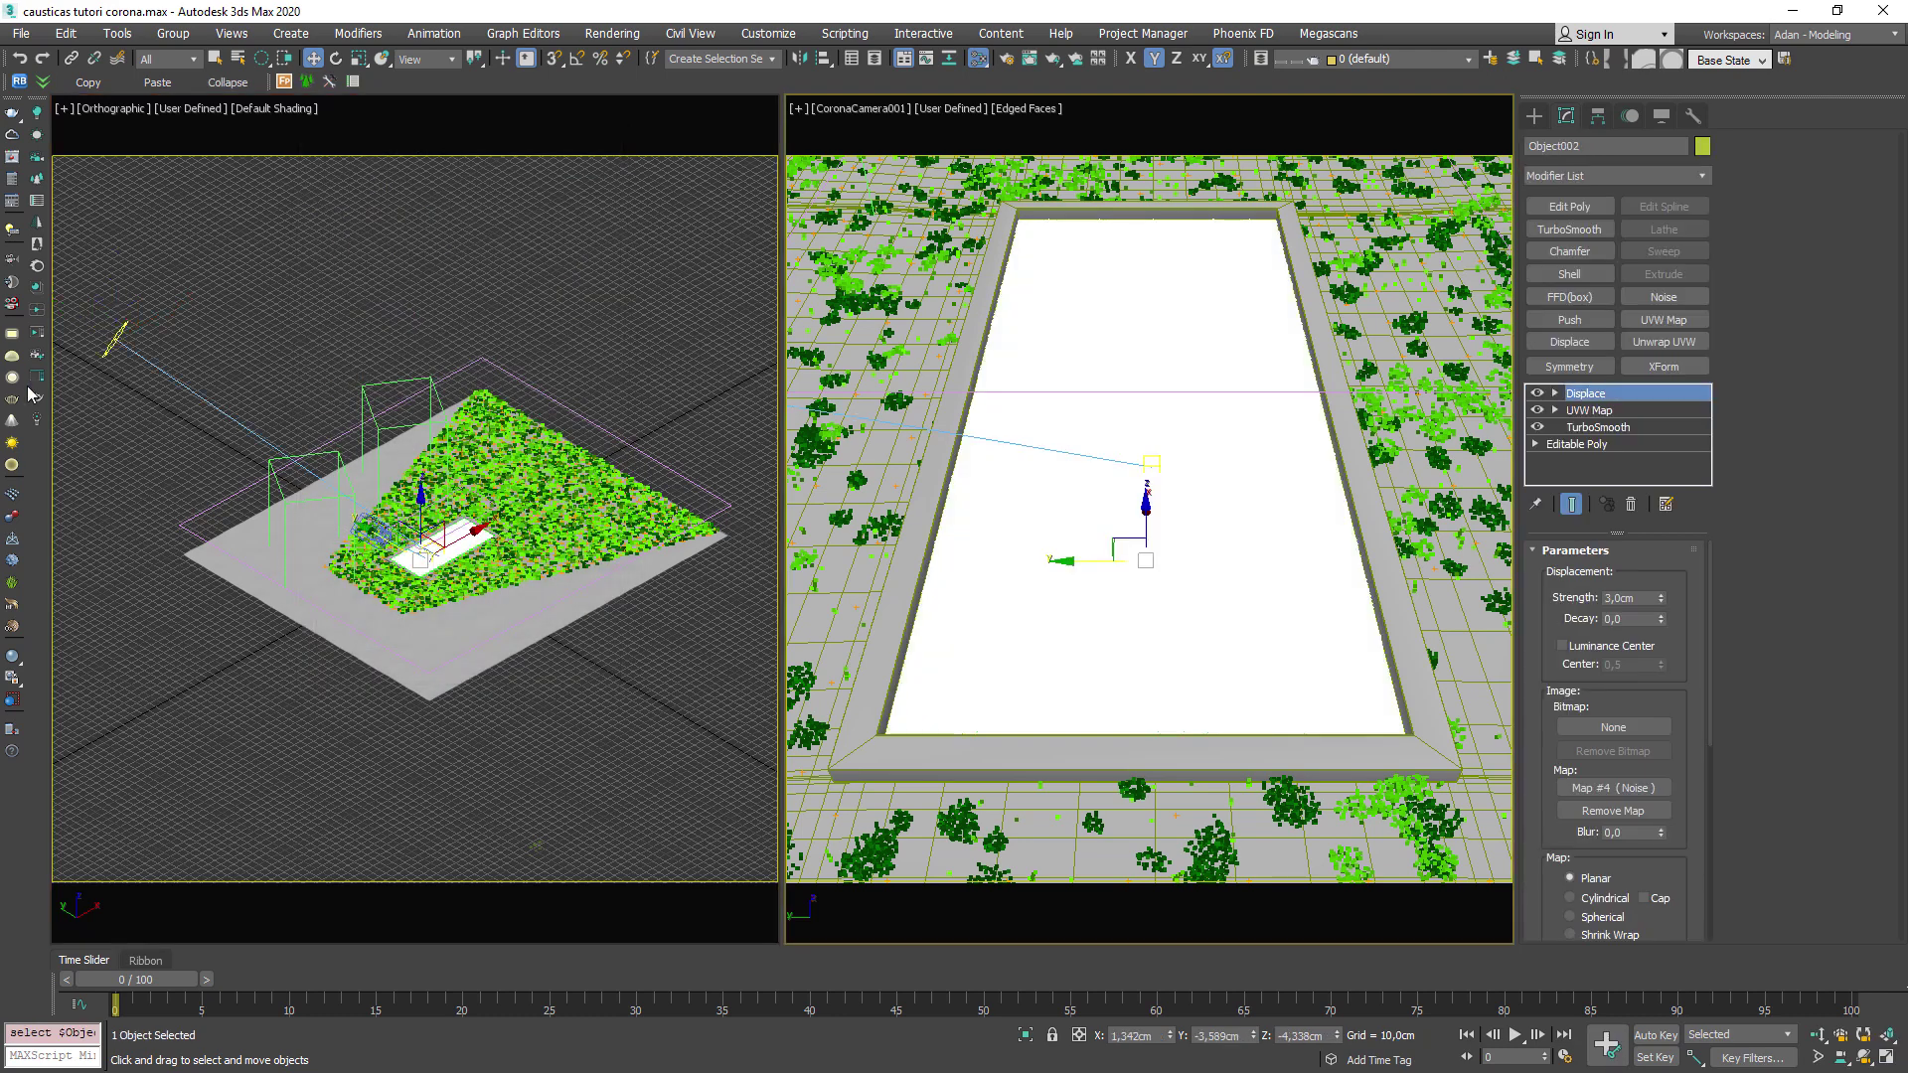
{"action": "left_click", "coordinate": [37, 335]}
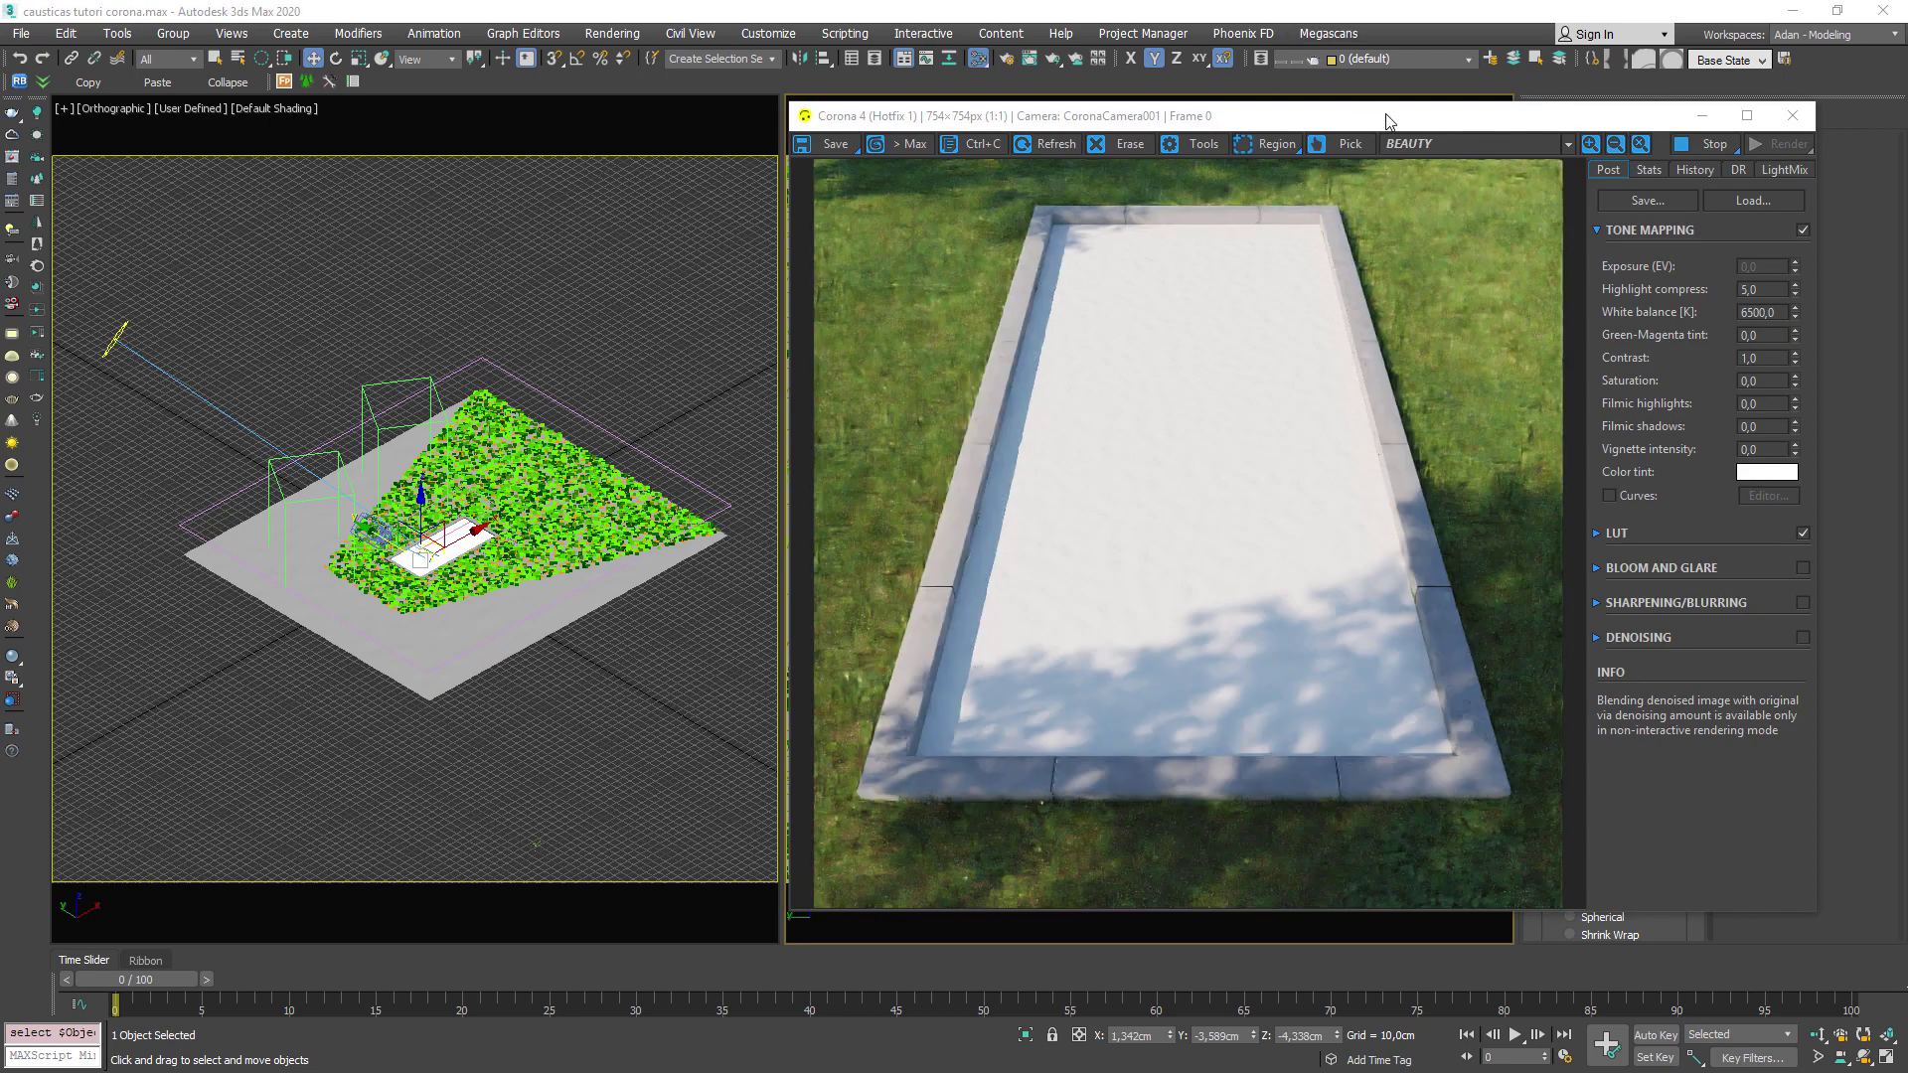
{"action": "left_click_drag", "start_coordinate": [1388, 120], "coordinate": [1284, 118]}
{"action": "left_click", "coordinate": [1633, 505]}
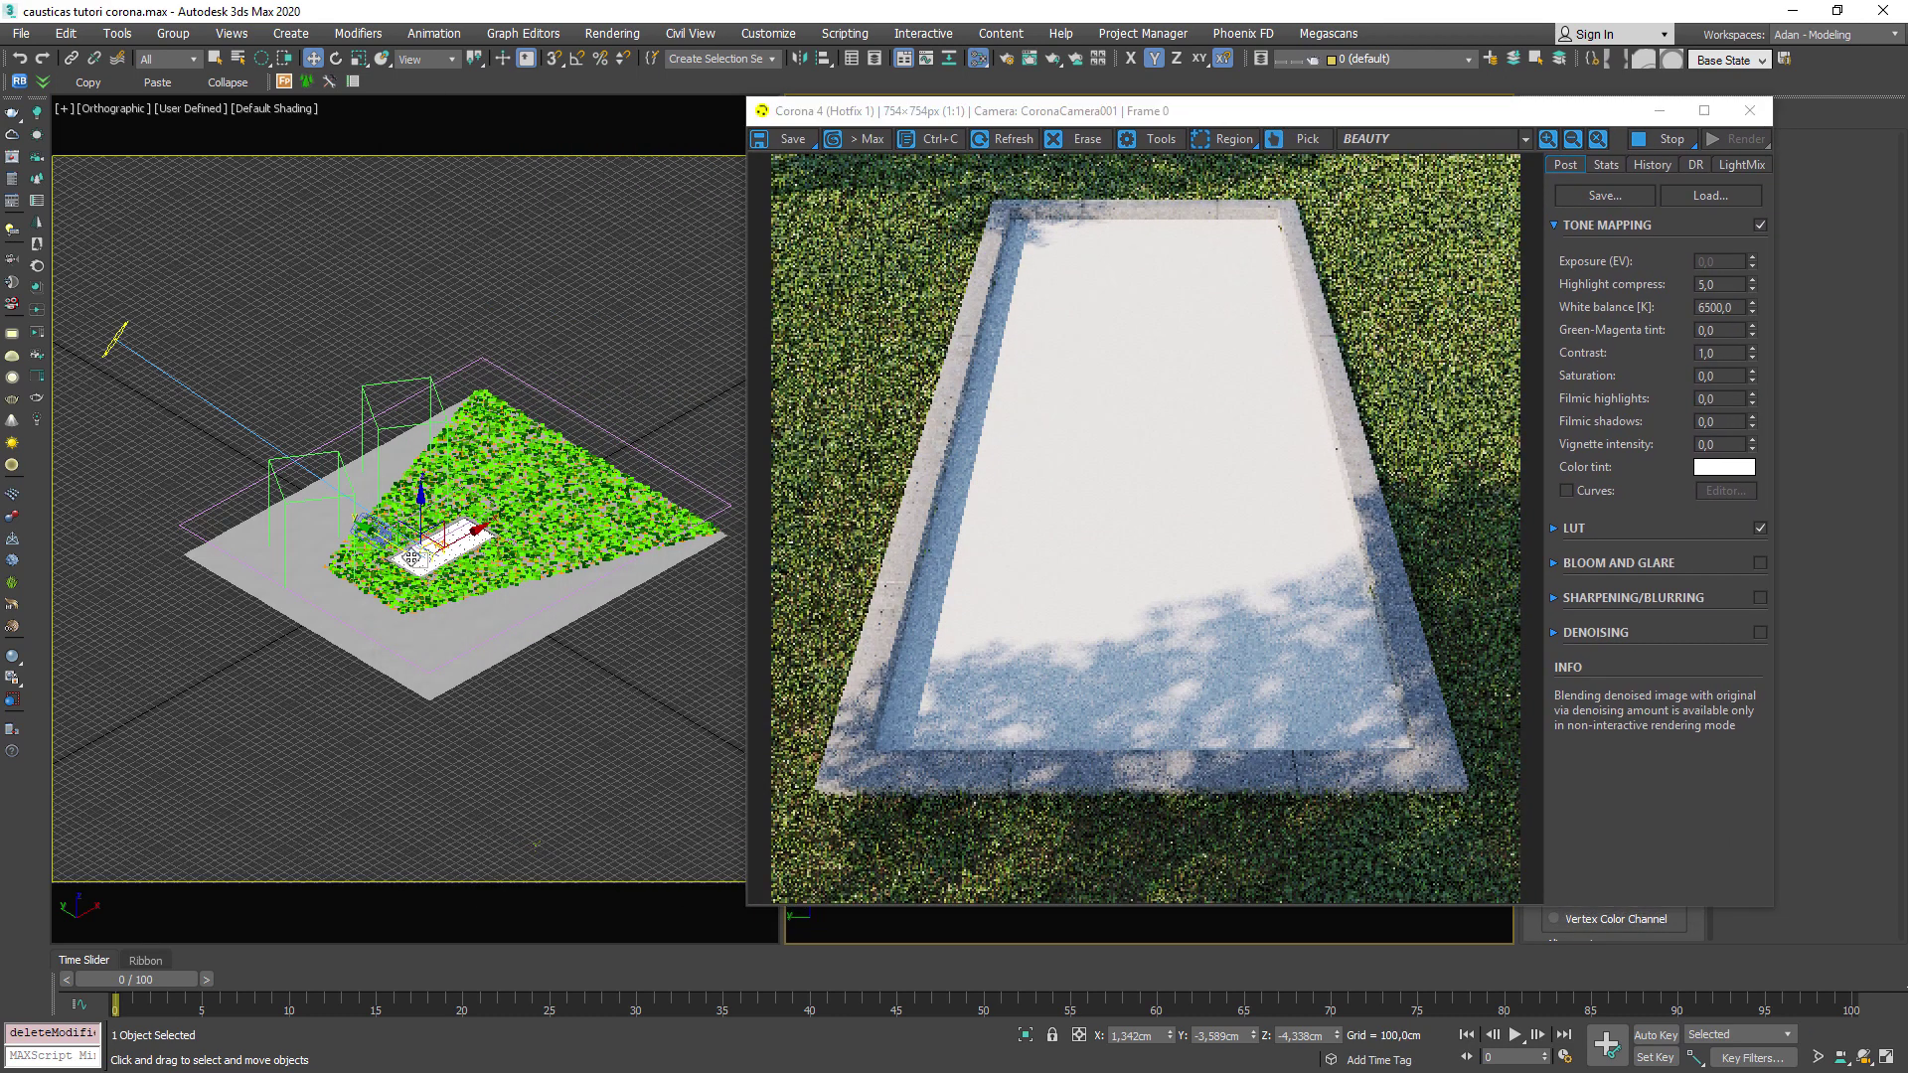
Create a new CoronaMtl in the Slate Material Editor for the pool water.
{"action": "middle_click_drag", "start_coordinate": [410, 555], "coordinate": [359, 591]}
{"action": "scroll", "coordinate": [359, 590], "scroll_direction": "up", "scroll_amount": 4}
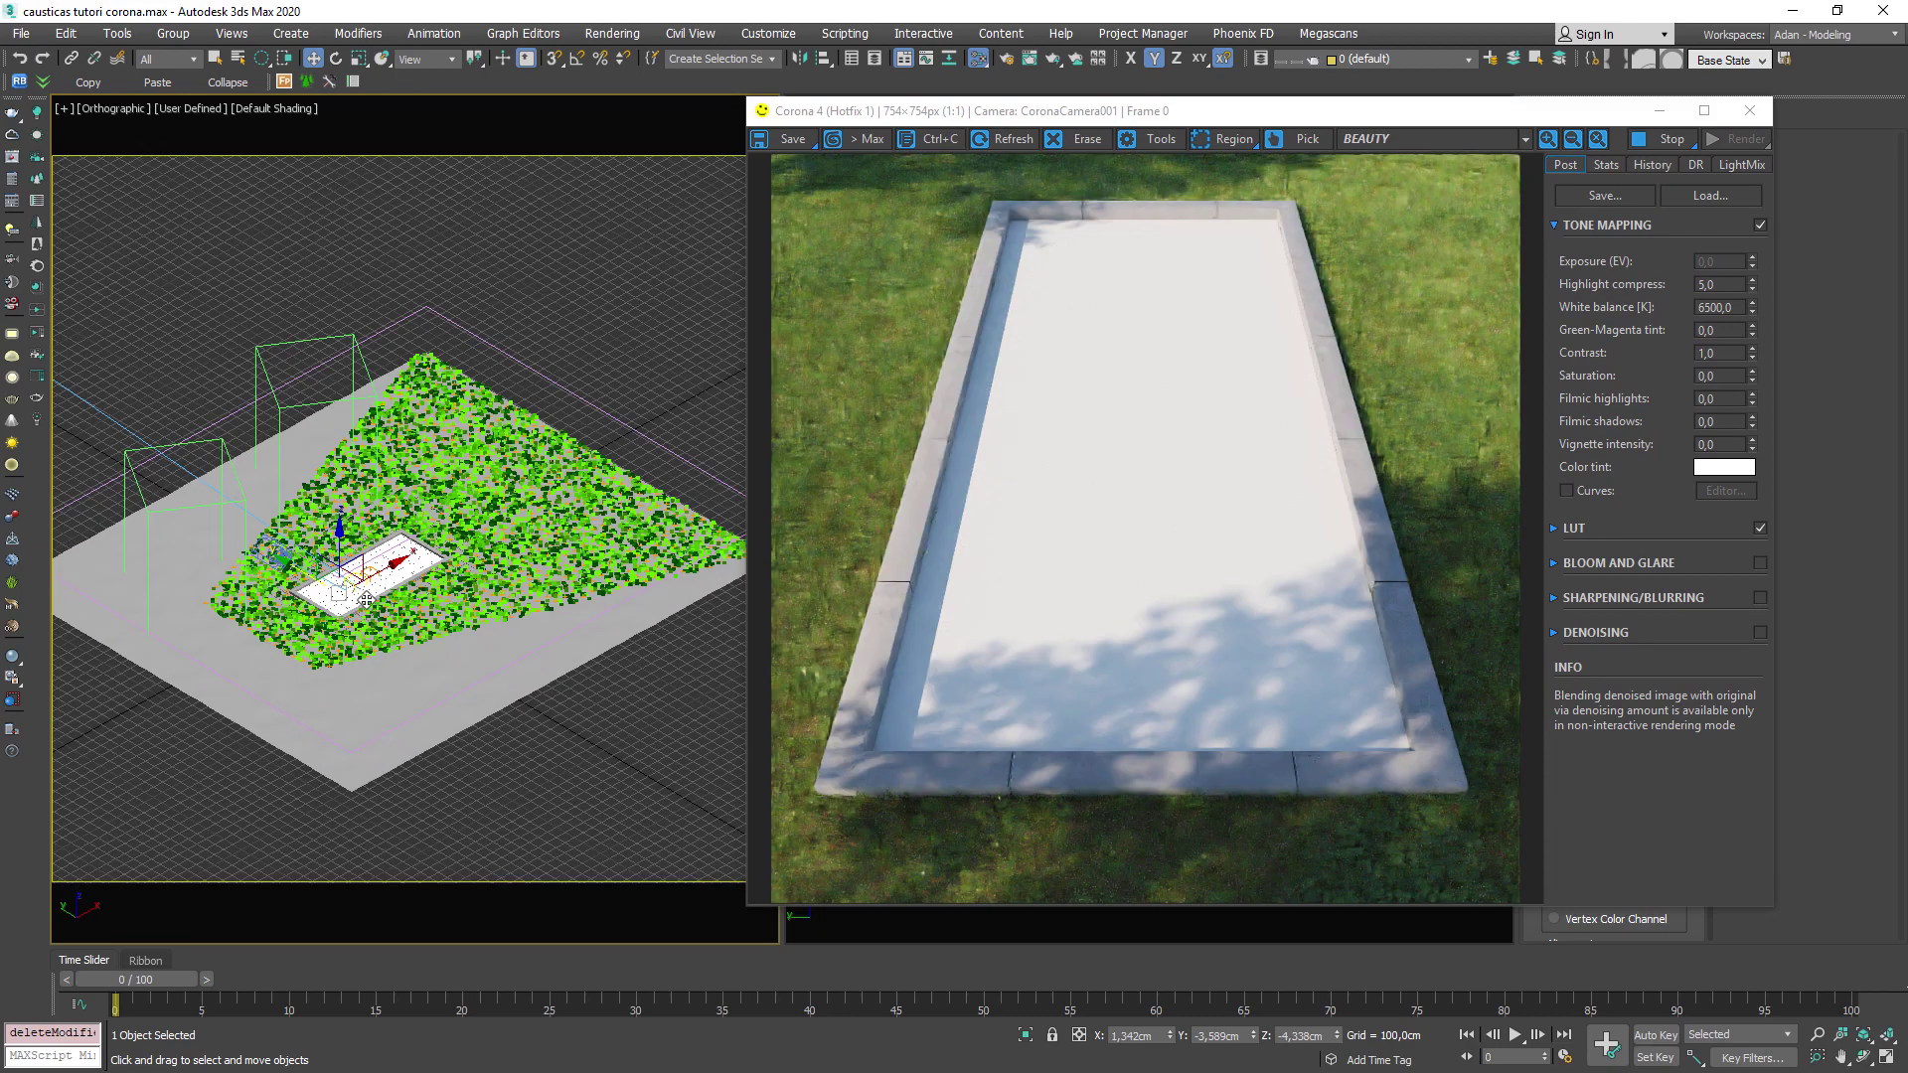
{"action": "scroll", "coordinate": [358, 585], "scroll_direction": "up", "scroll_amount": 2}
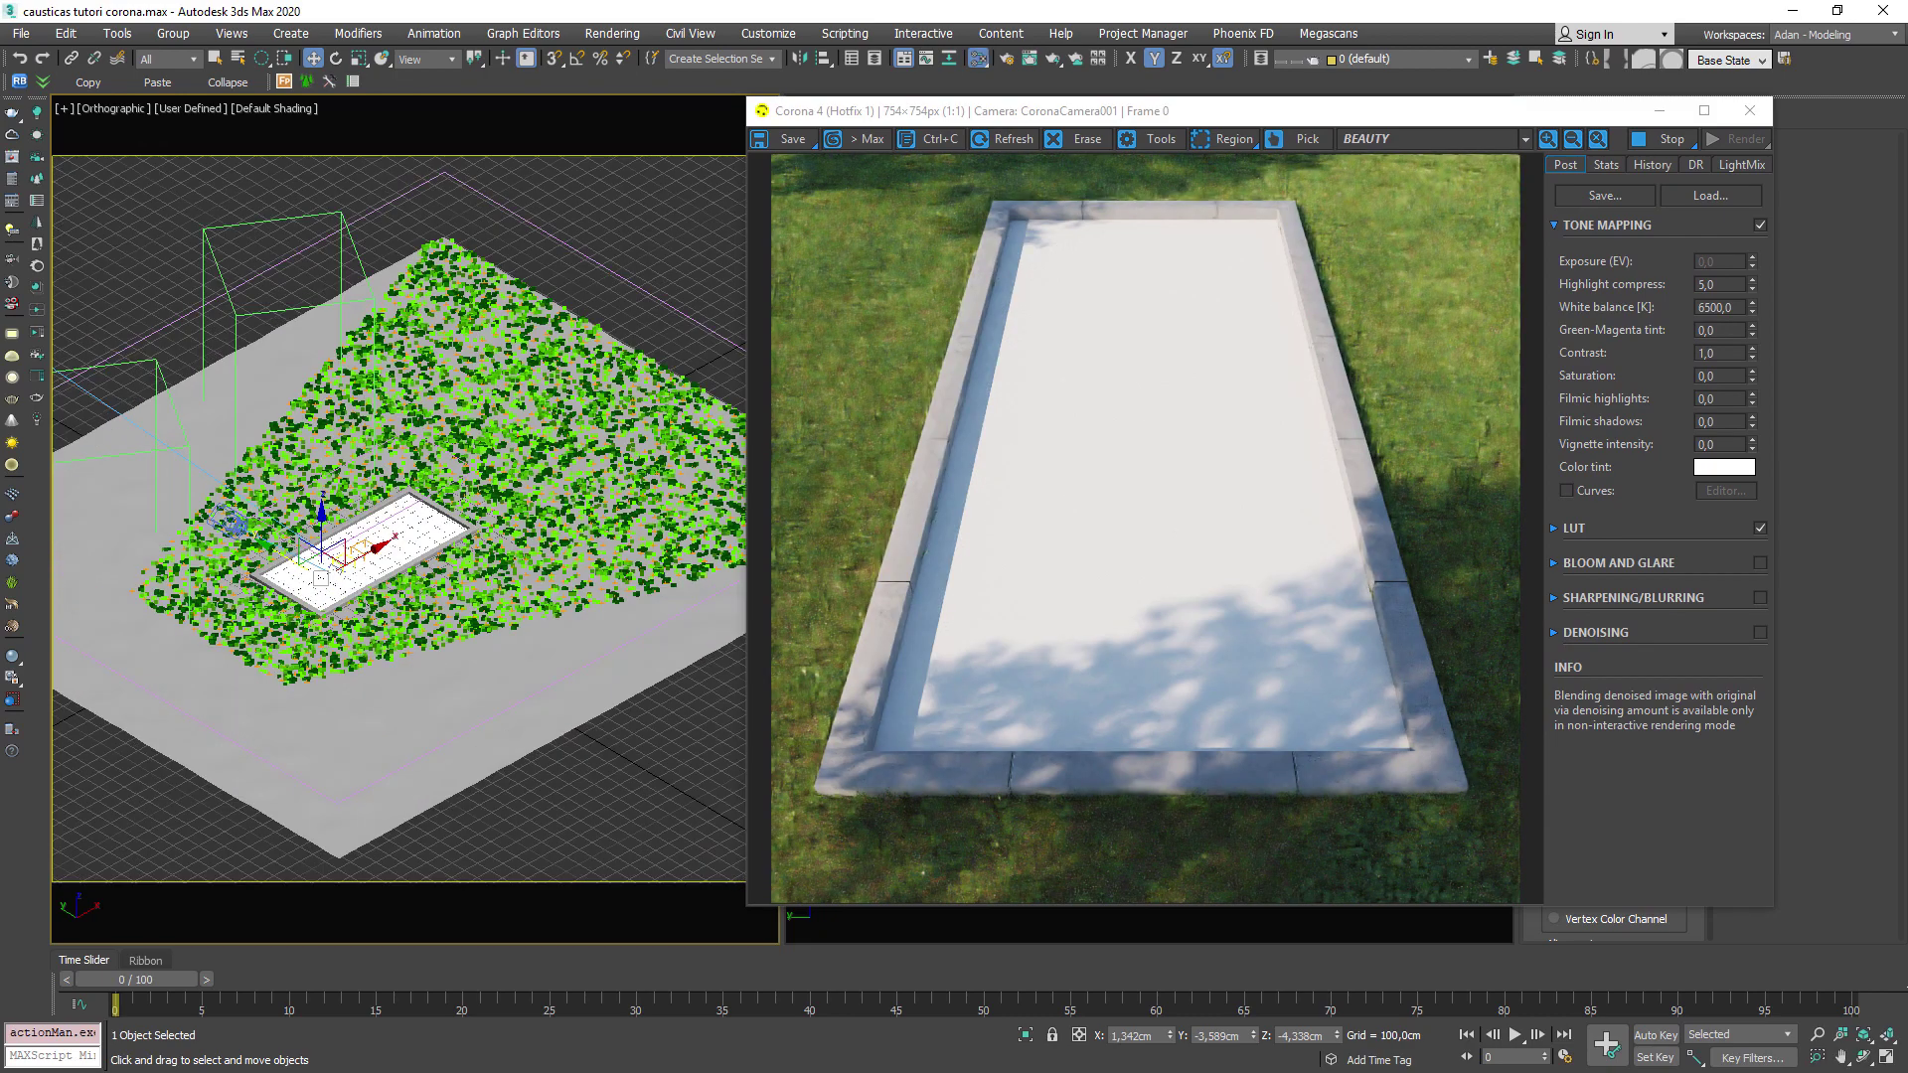
{"action": "left_click", "coordinate": [978, 59]}
{"action": "right_click", "coordinate": [369, 453]}
{"action": "mouse_move", "coordinate": [448, 464]}
{"action": "mouse_move", "coordinate": [600, 535]}
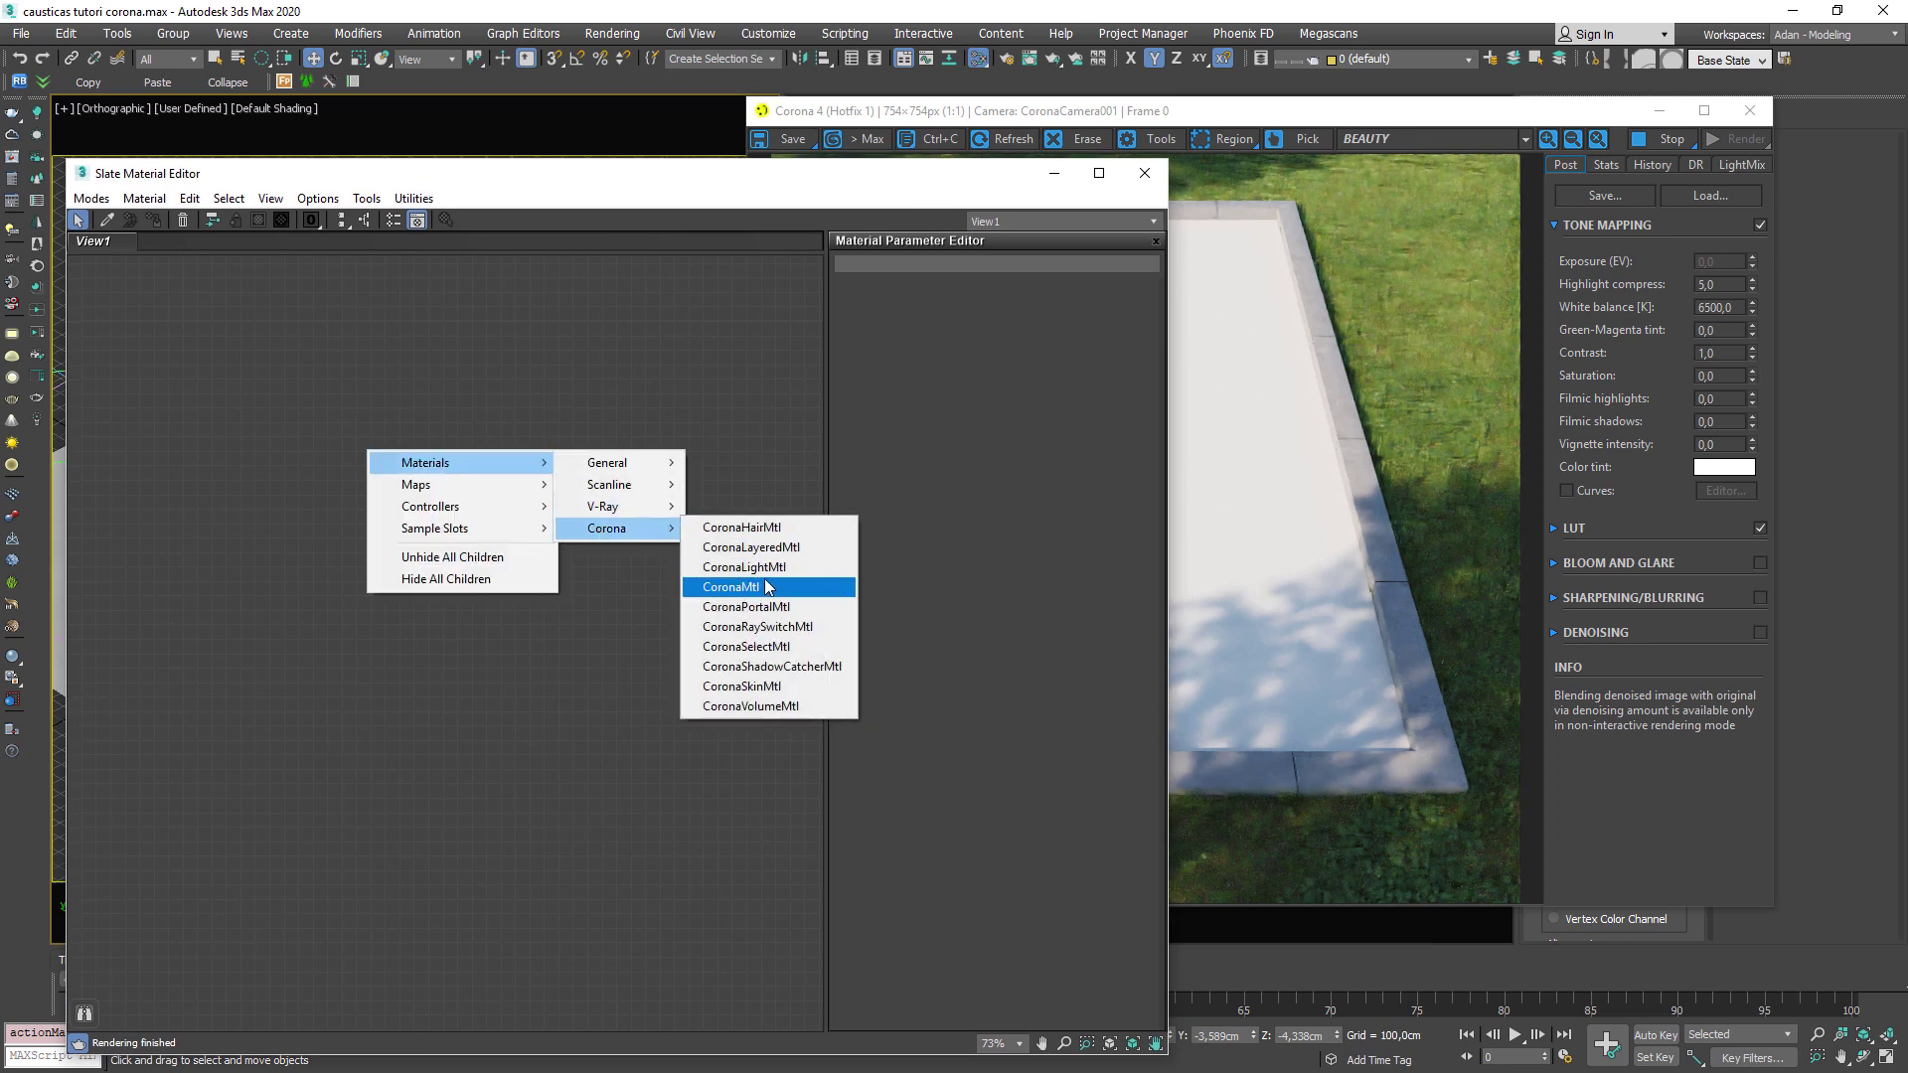
{"action": "left_click", "coordinate": [735, 592]}
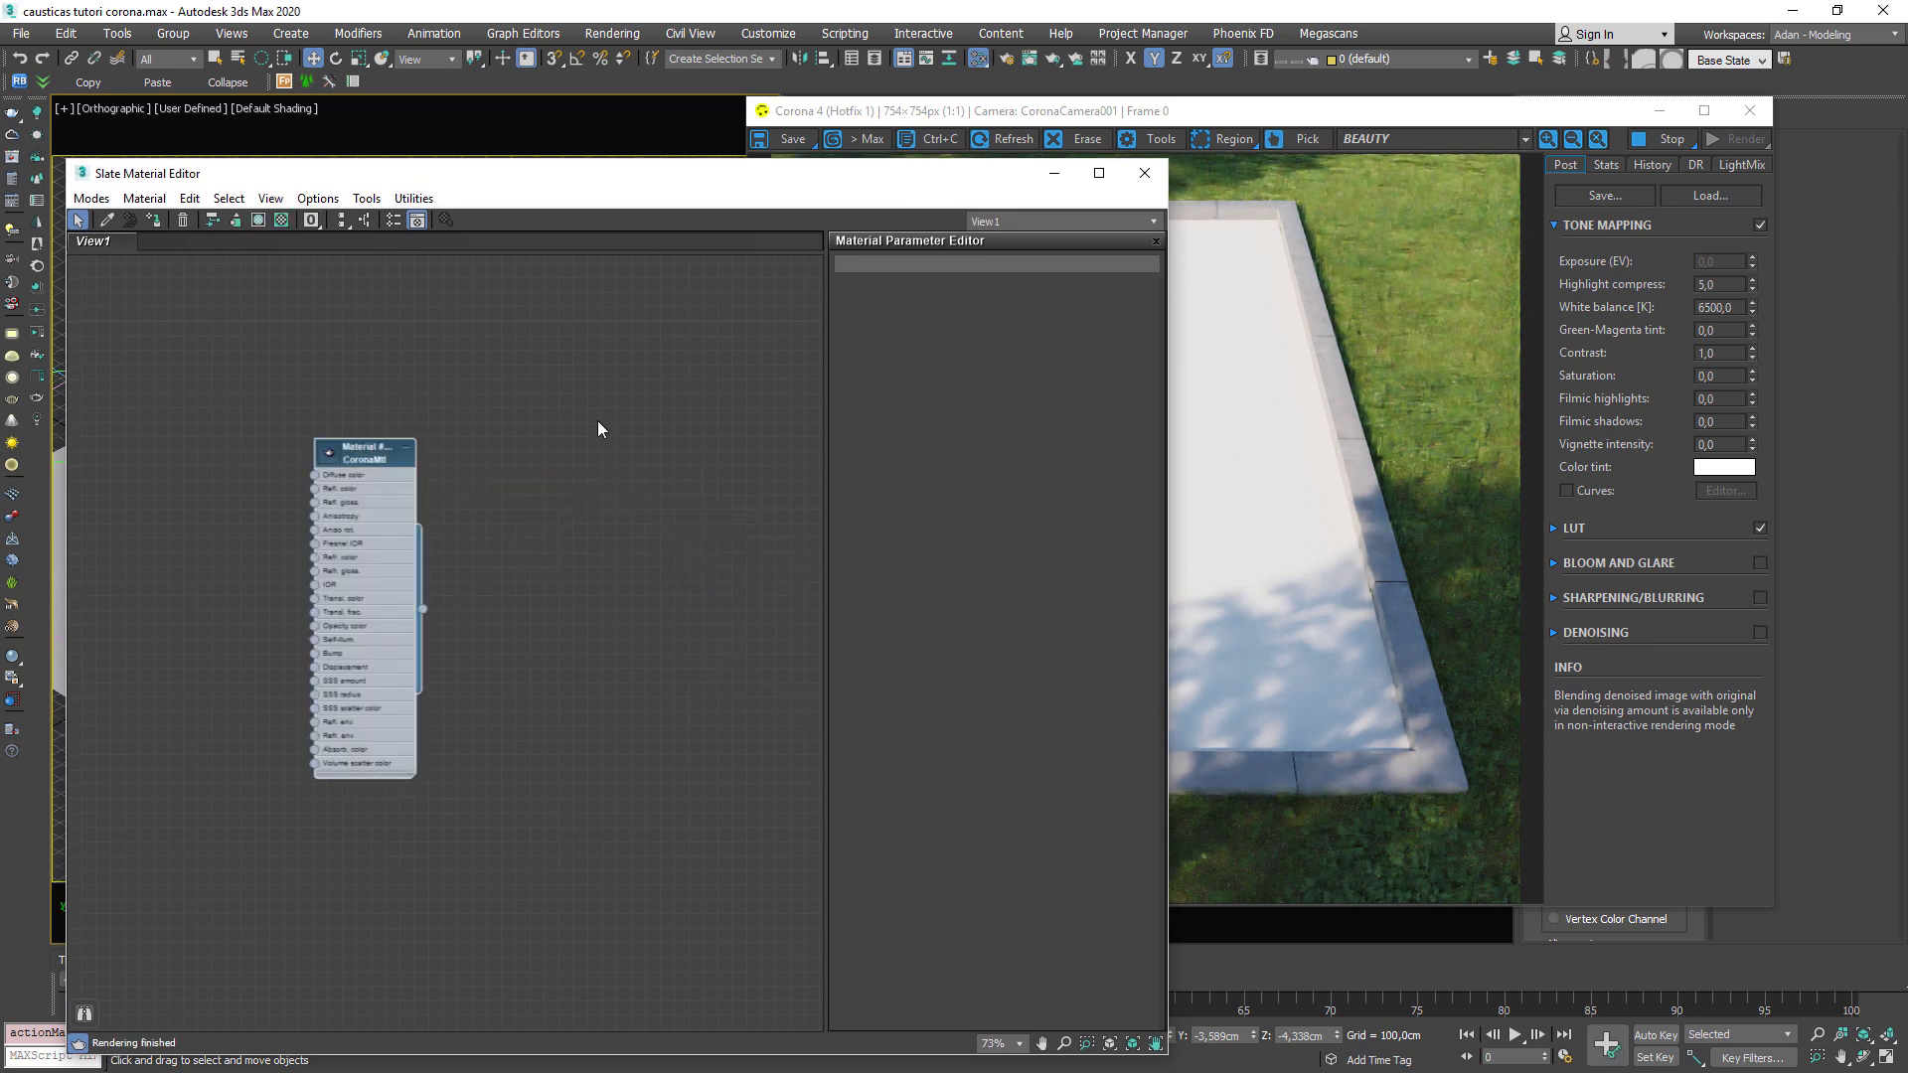
Set the new material's reflection and refraction levels to 1,0, with translucency fraction at 0,0, and enlarge its preview.
{"action": "double_click", "coordinate": [363, 453]}
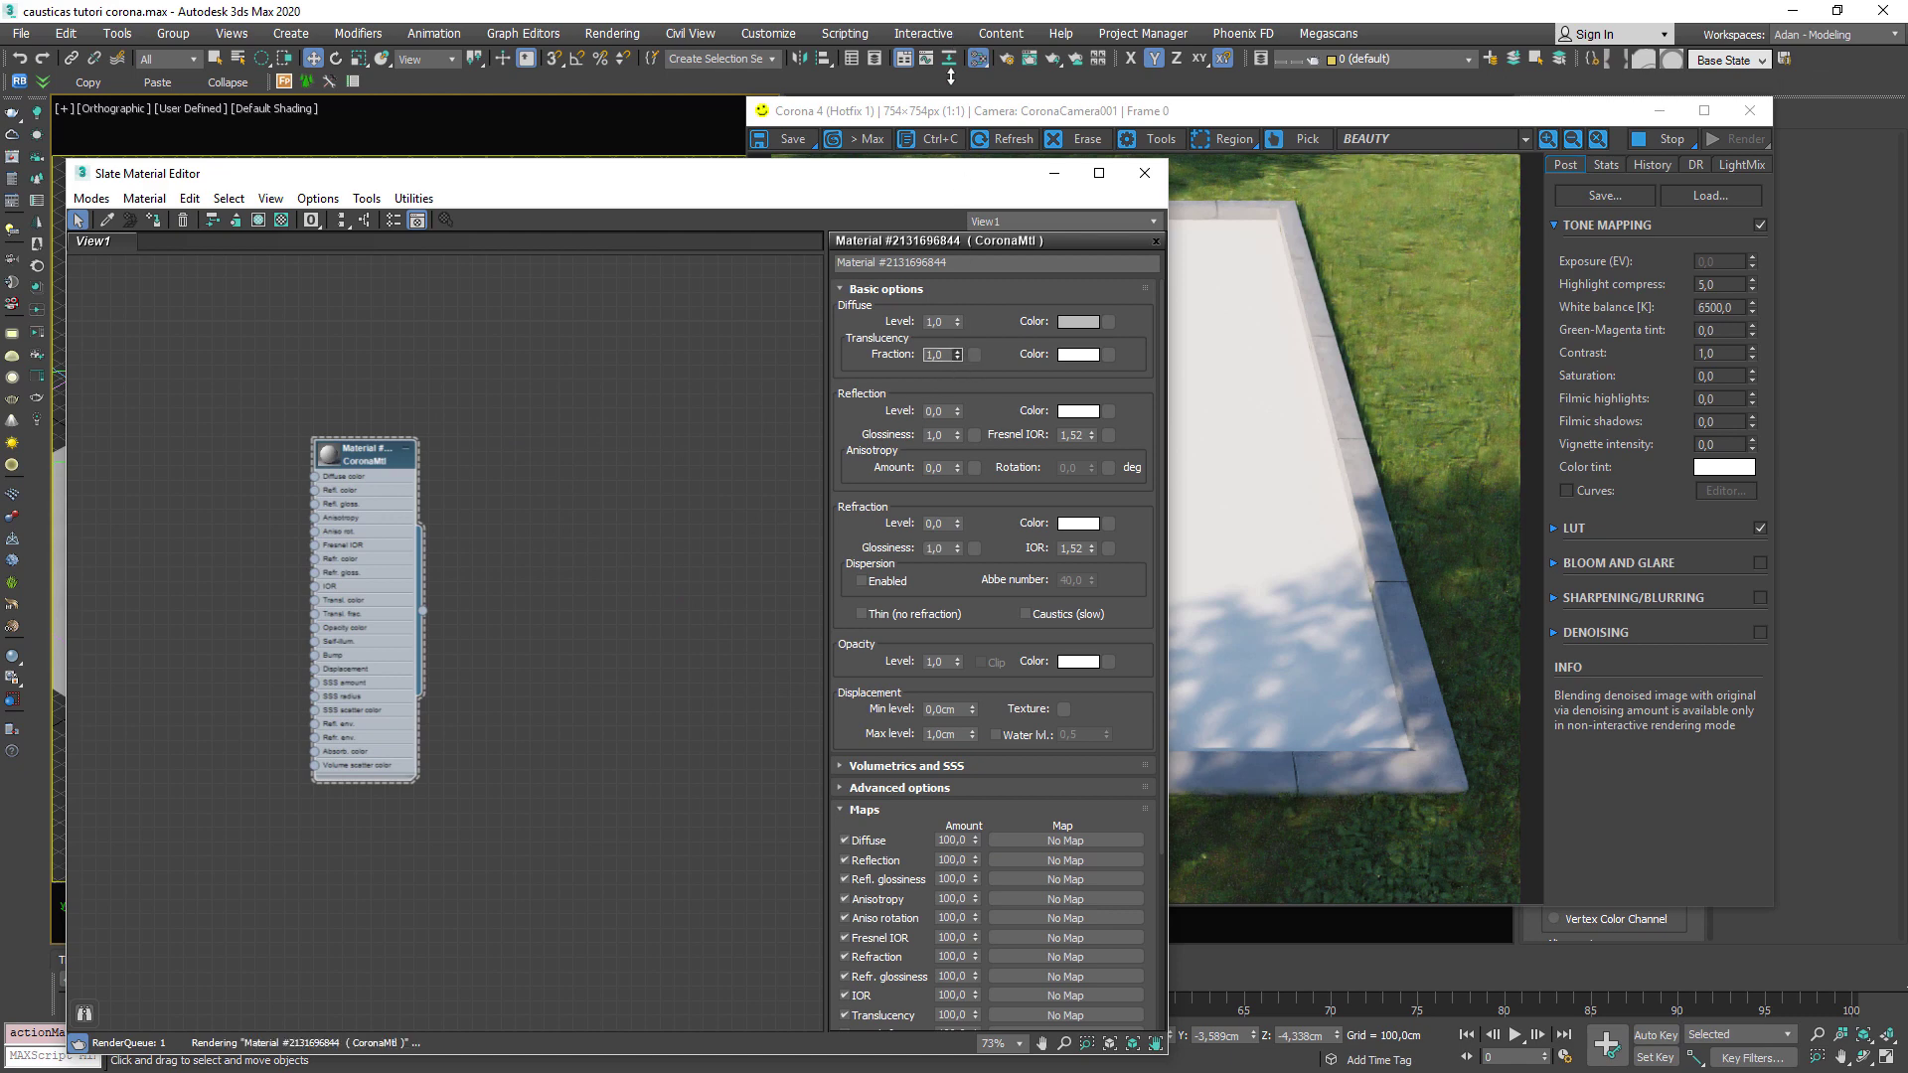
{"action": "left_click_drag", "start_coordinate": [958, 412], "coordinate": [943, 144]}
{"action": "left_click_drag", "start_coordinate": [460, 182], "coordinate": [556, 191]}
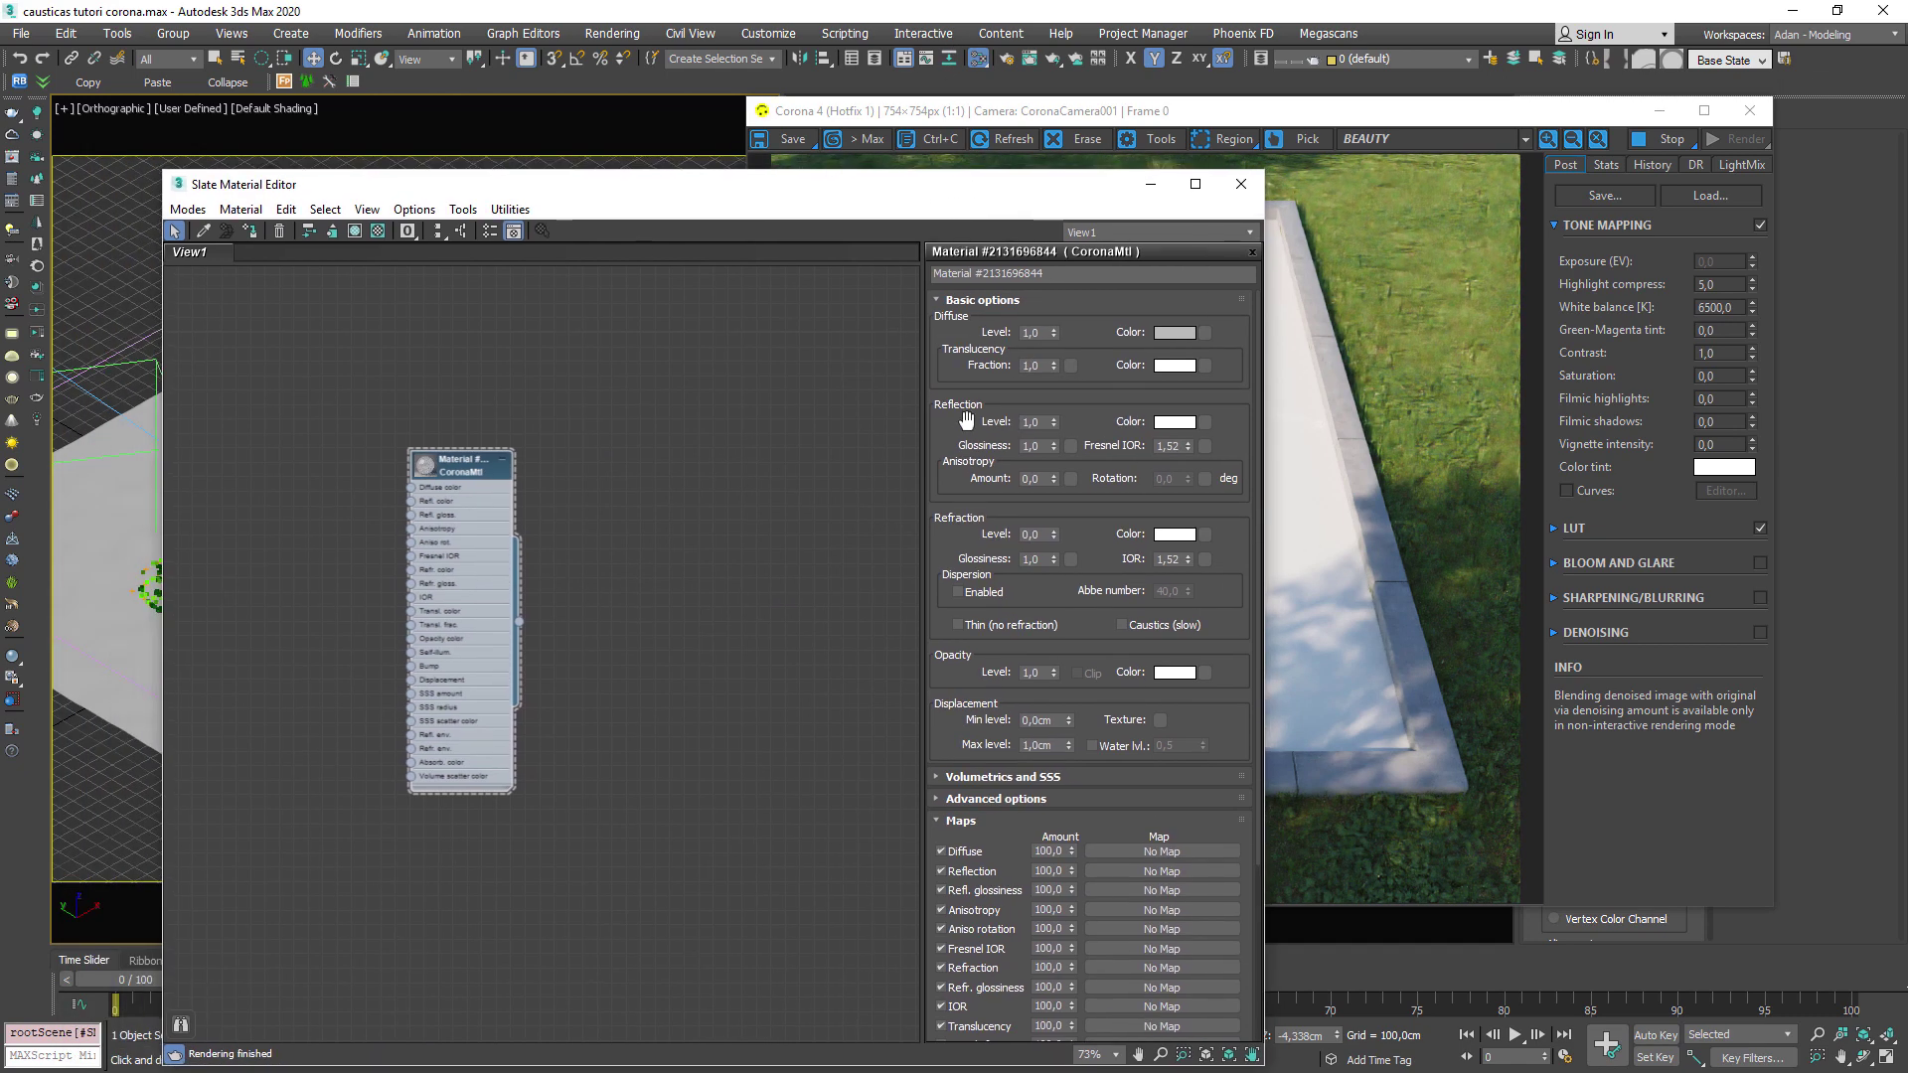
{"action": "left_click_drag", "start_coordinate": [1054, 367], "coordinate": [1059, 611]}
{"action": "left_click_drag", "start_coordinate": [1054, 535], "coordinate": [1069, 172]}
{"action": "left_click", "coordinate": [429, 467]}
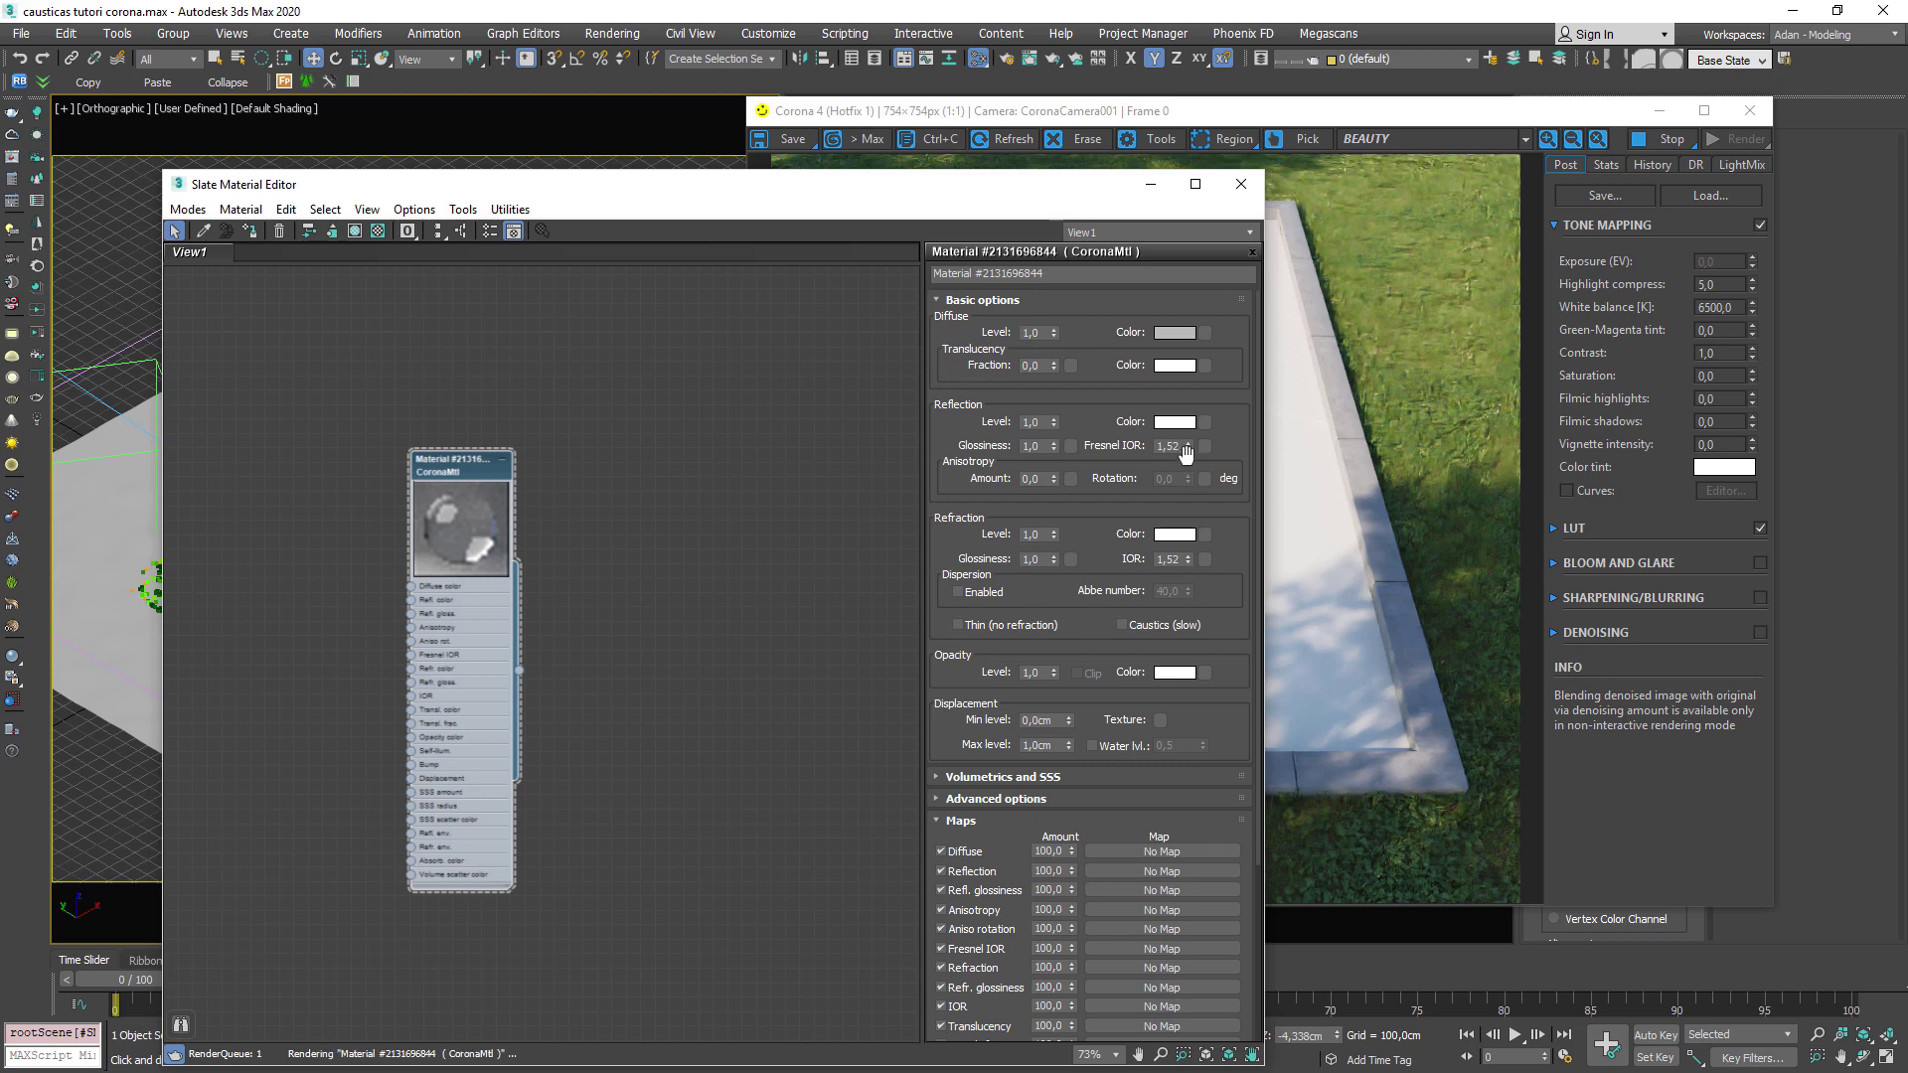
Set both the Fresnel IOR and the refraction IOR of the water material to 1,32.
{"action": "left_click", "coordinate": [1168, 447]}
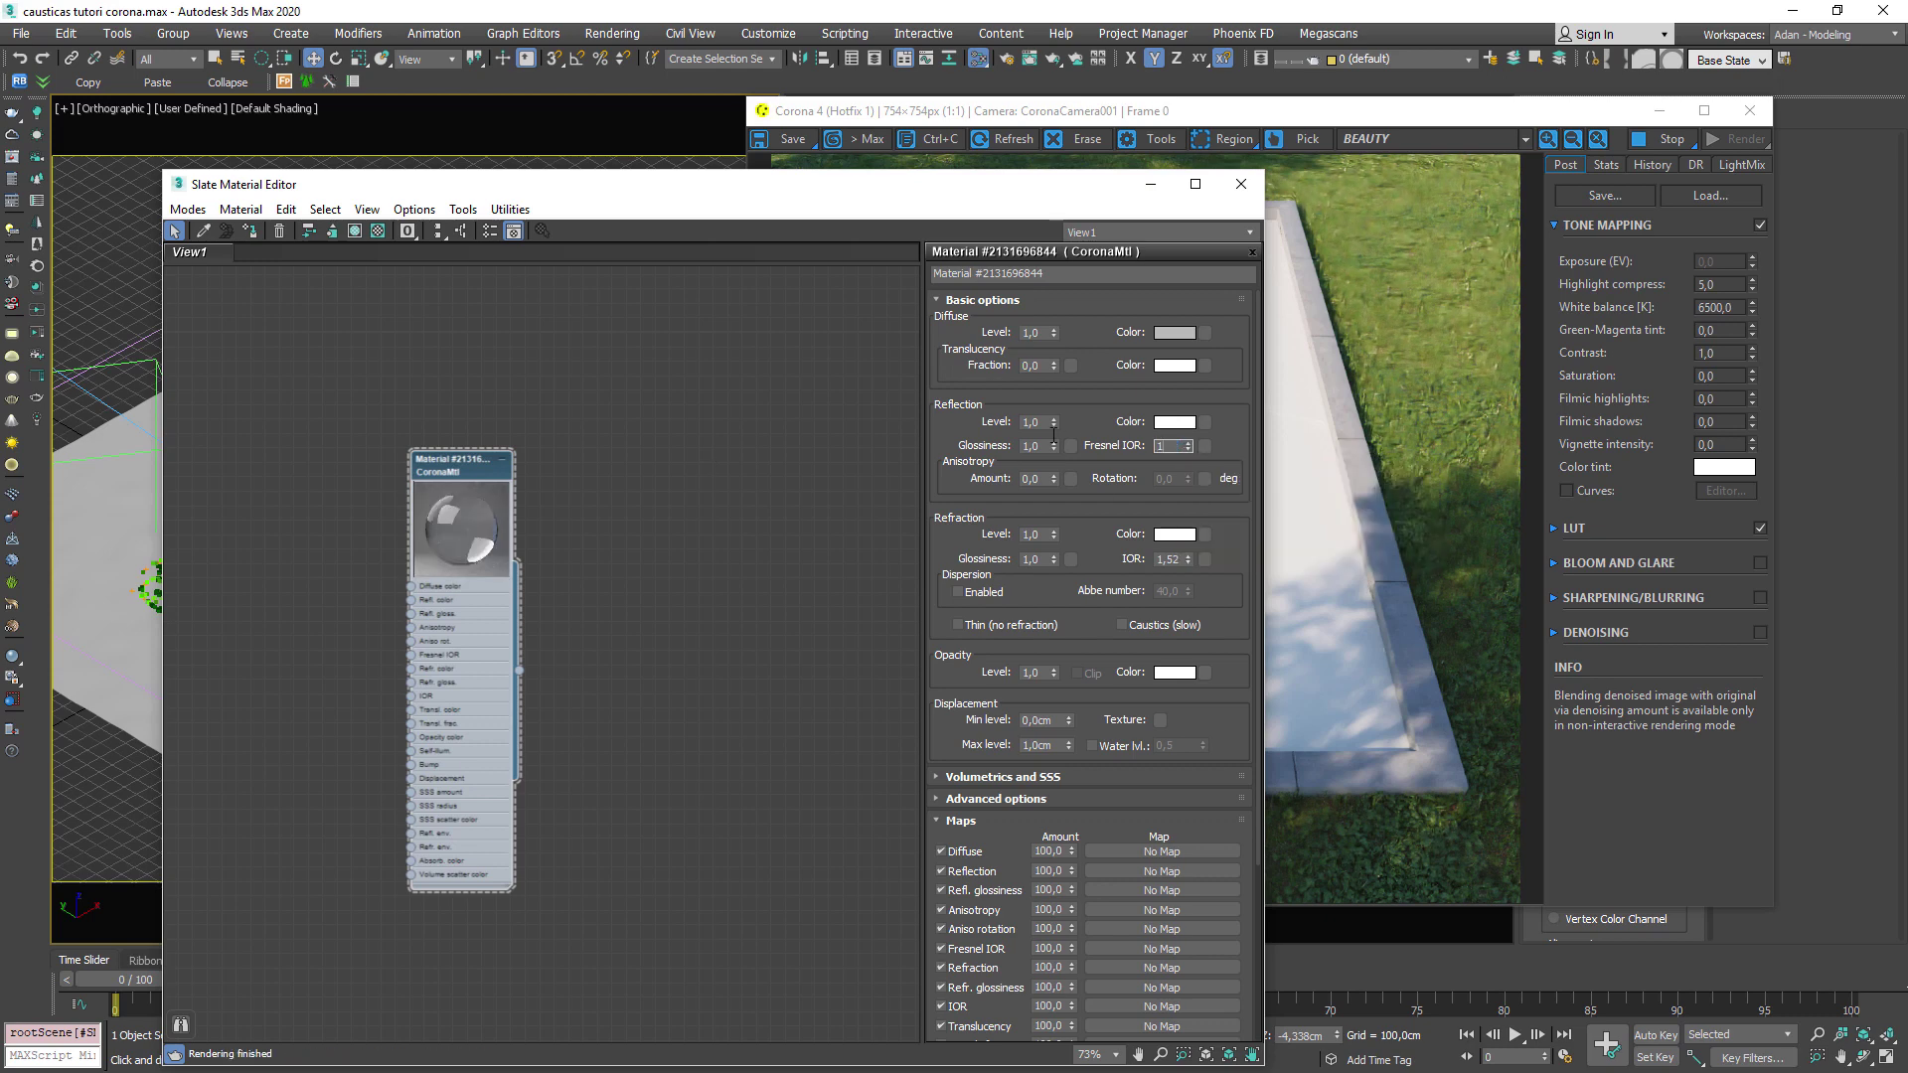
{"action": "type", "text": "1,32"}
{"action": "key", "text": "Return"}
{"action": "left_click", "coordinate": [1181, 558]}
{"action": "double_click", "coordinate": [1173, 558]}
{"action": "type", "text": "1,32"}
{"action": "key", "text": "Return"}
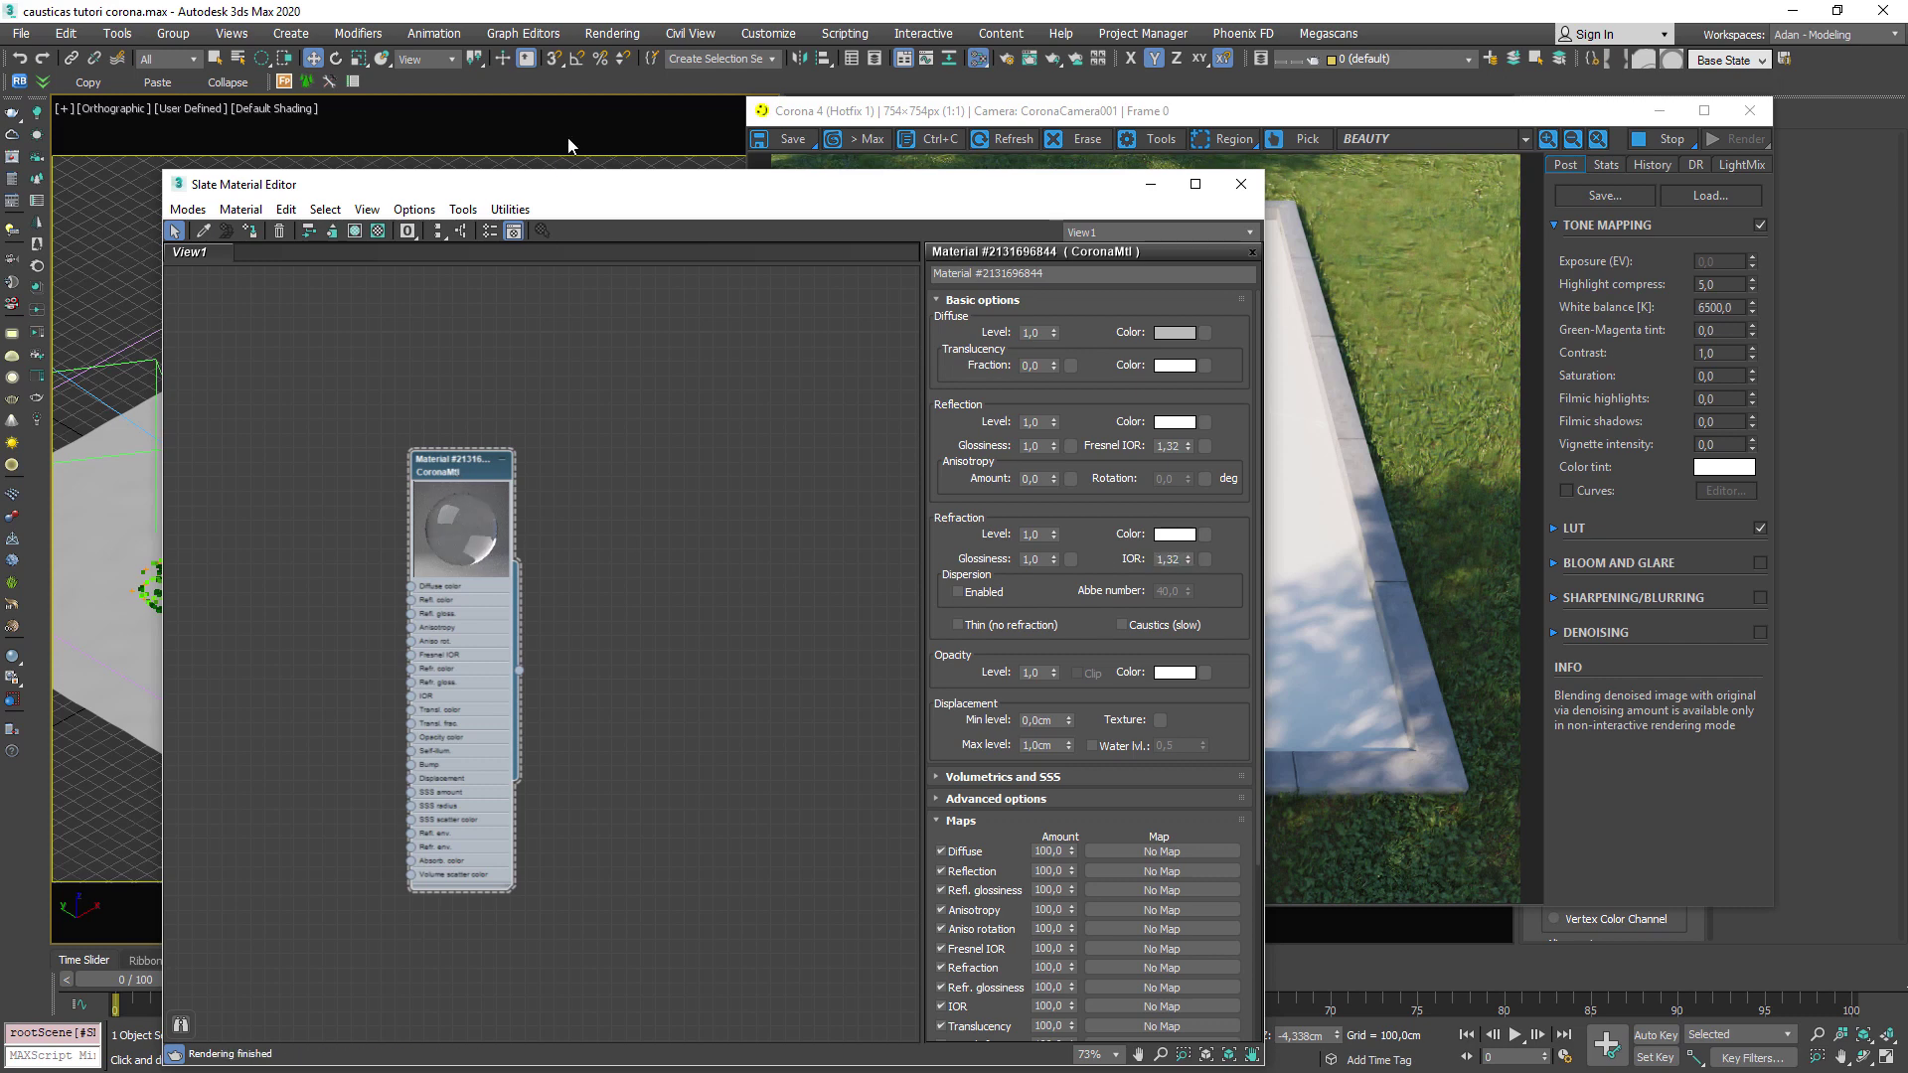
Assign the material to the pool's water surface and enable its Caustics (slow) option, inspecting the effect in the render.
{"action": "left_click_drag", "start_coordinate": [565, 185], "coordinate": [533, 120]}
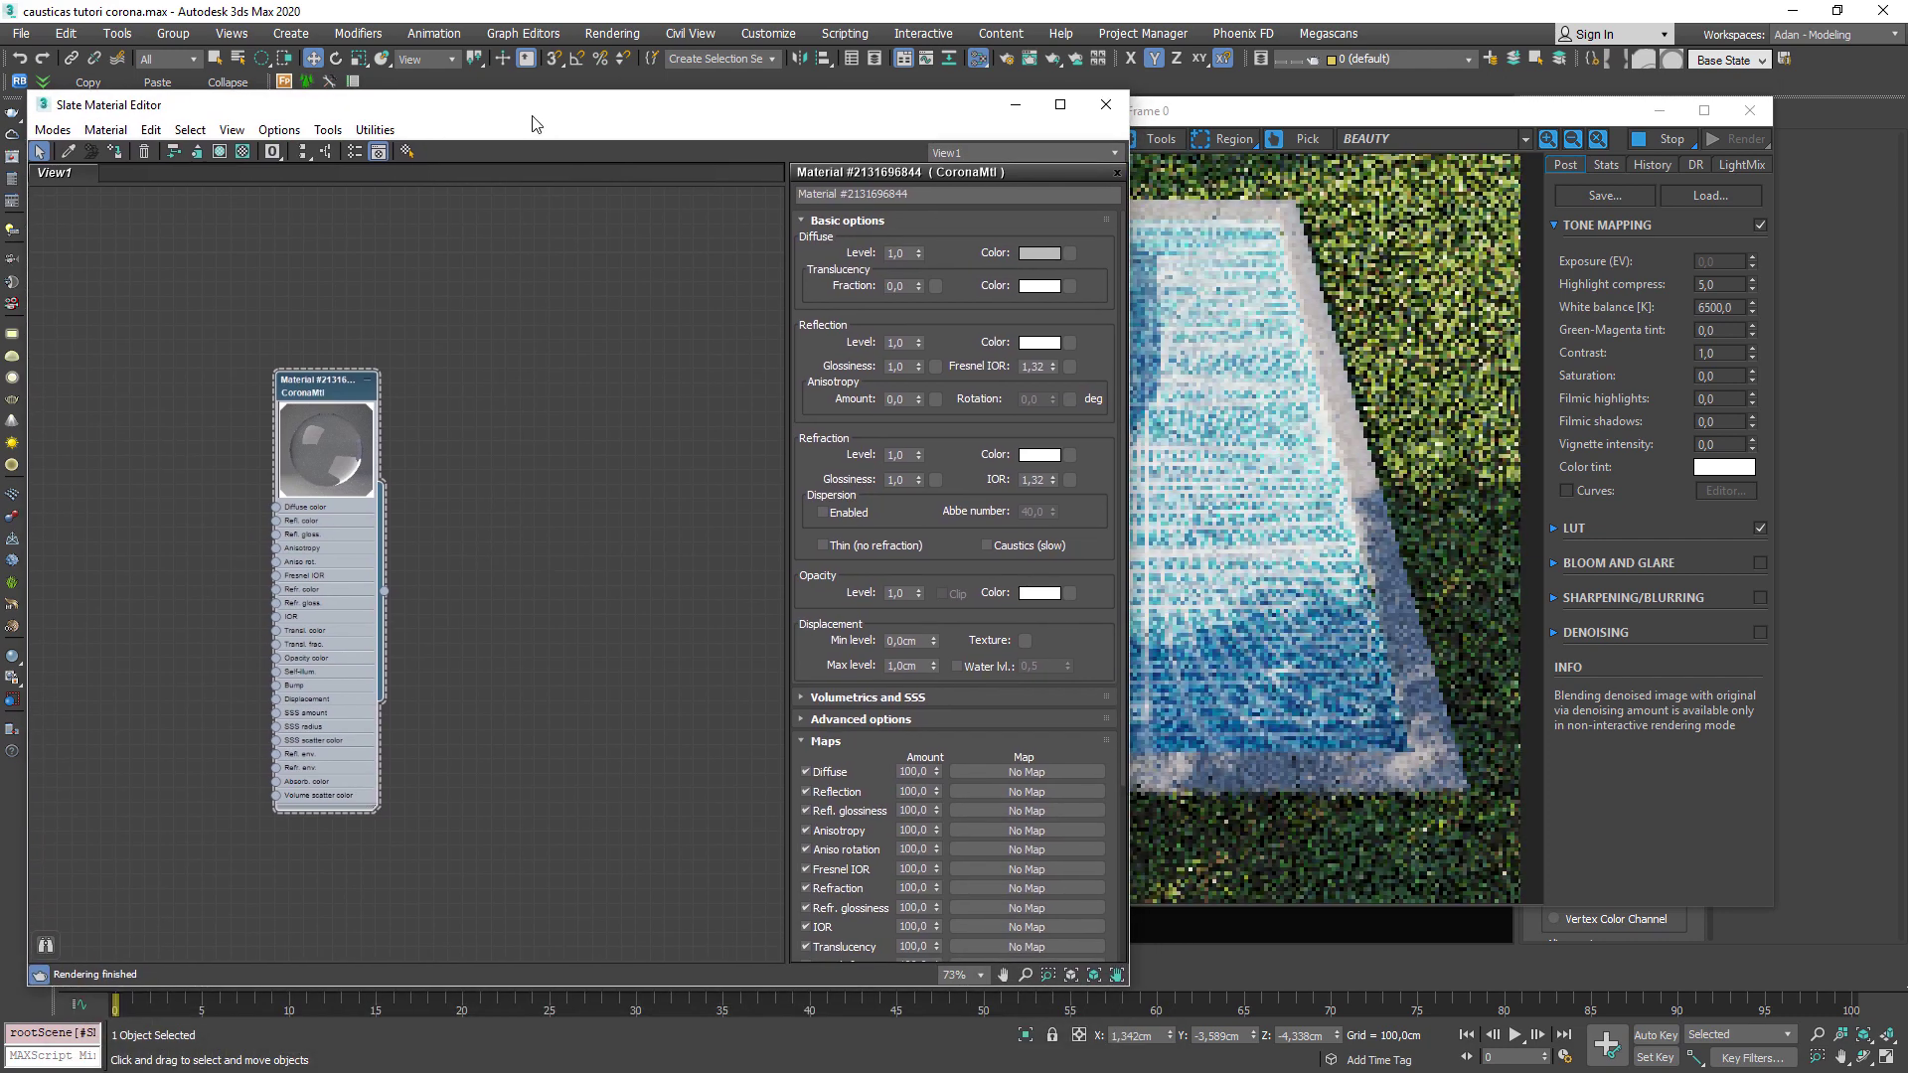
{"action": "left_click", "coordinate": [989, 547]}
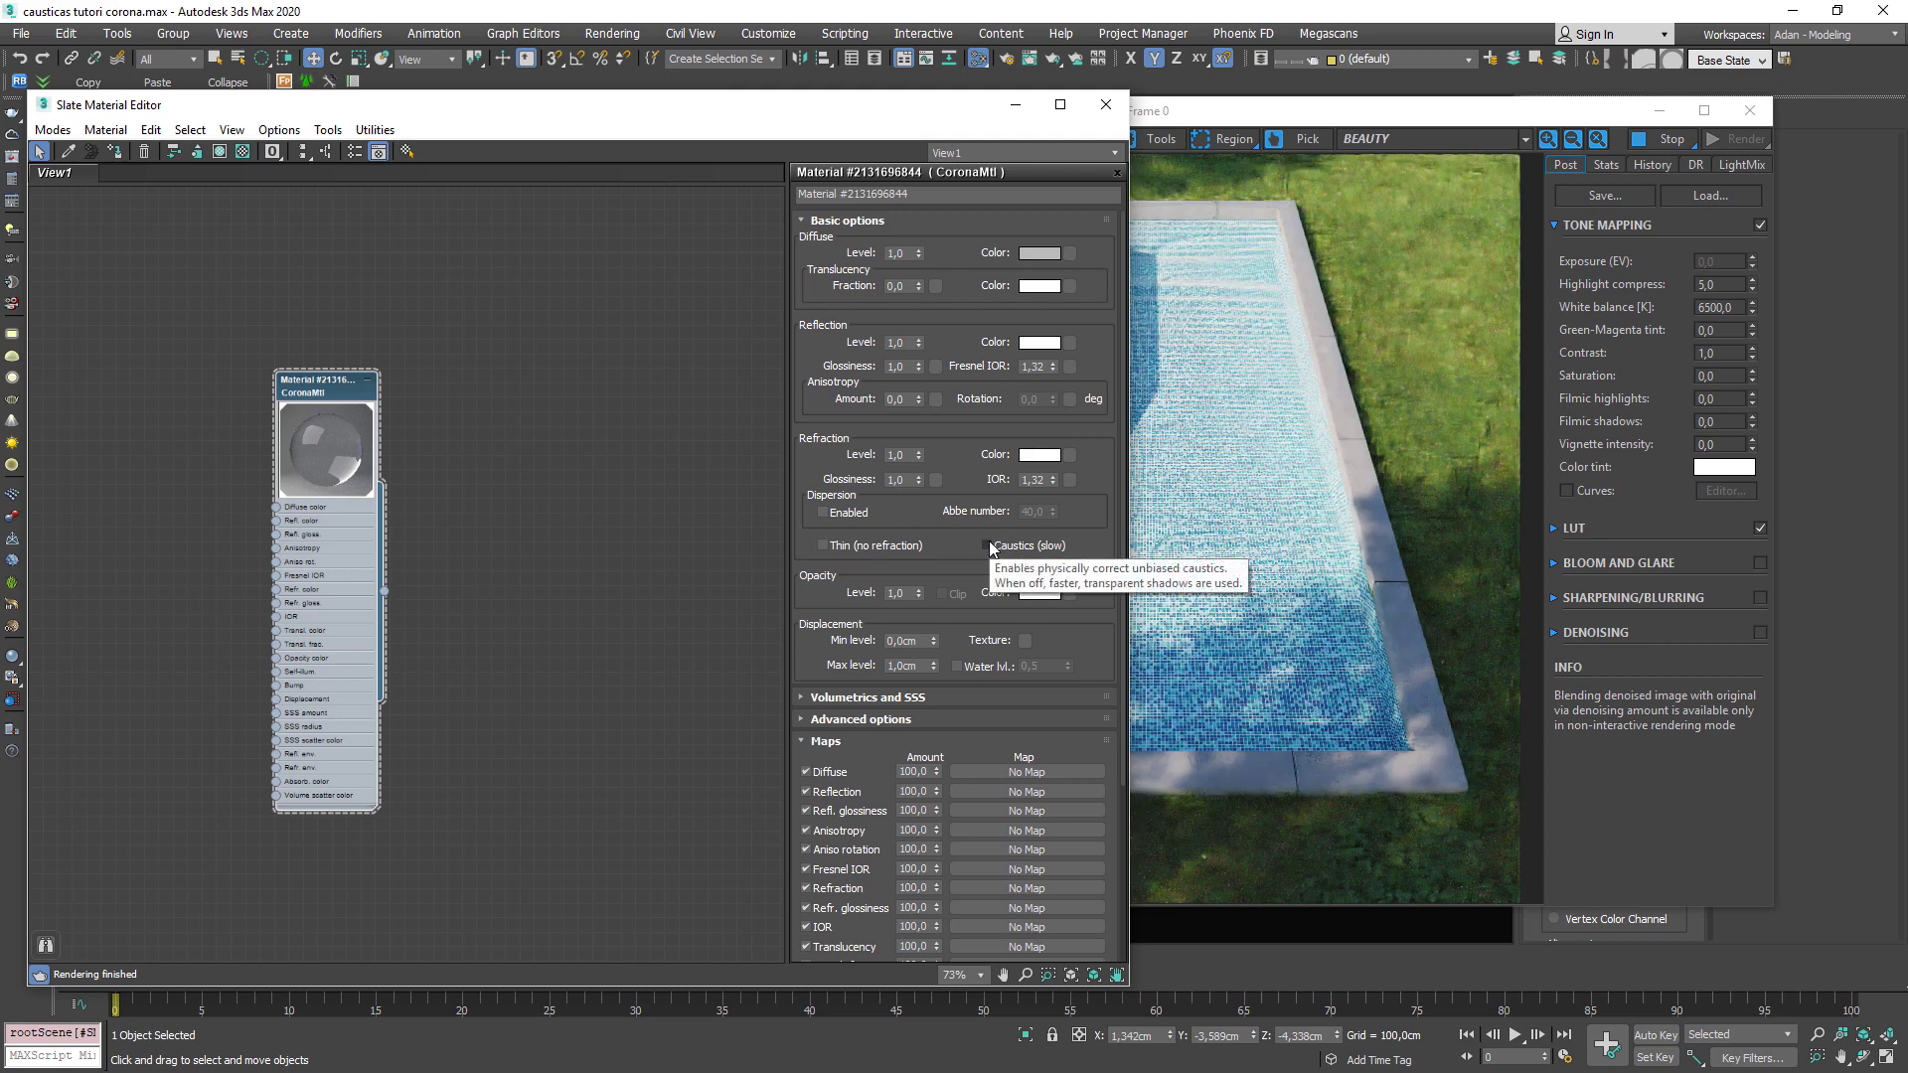
{"action": "left_click", "coordinate": [989, 547]}
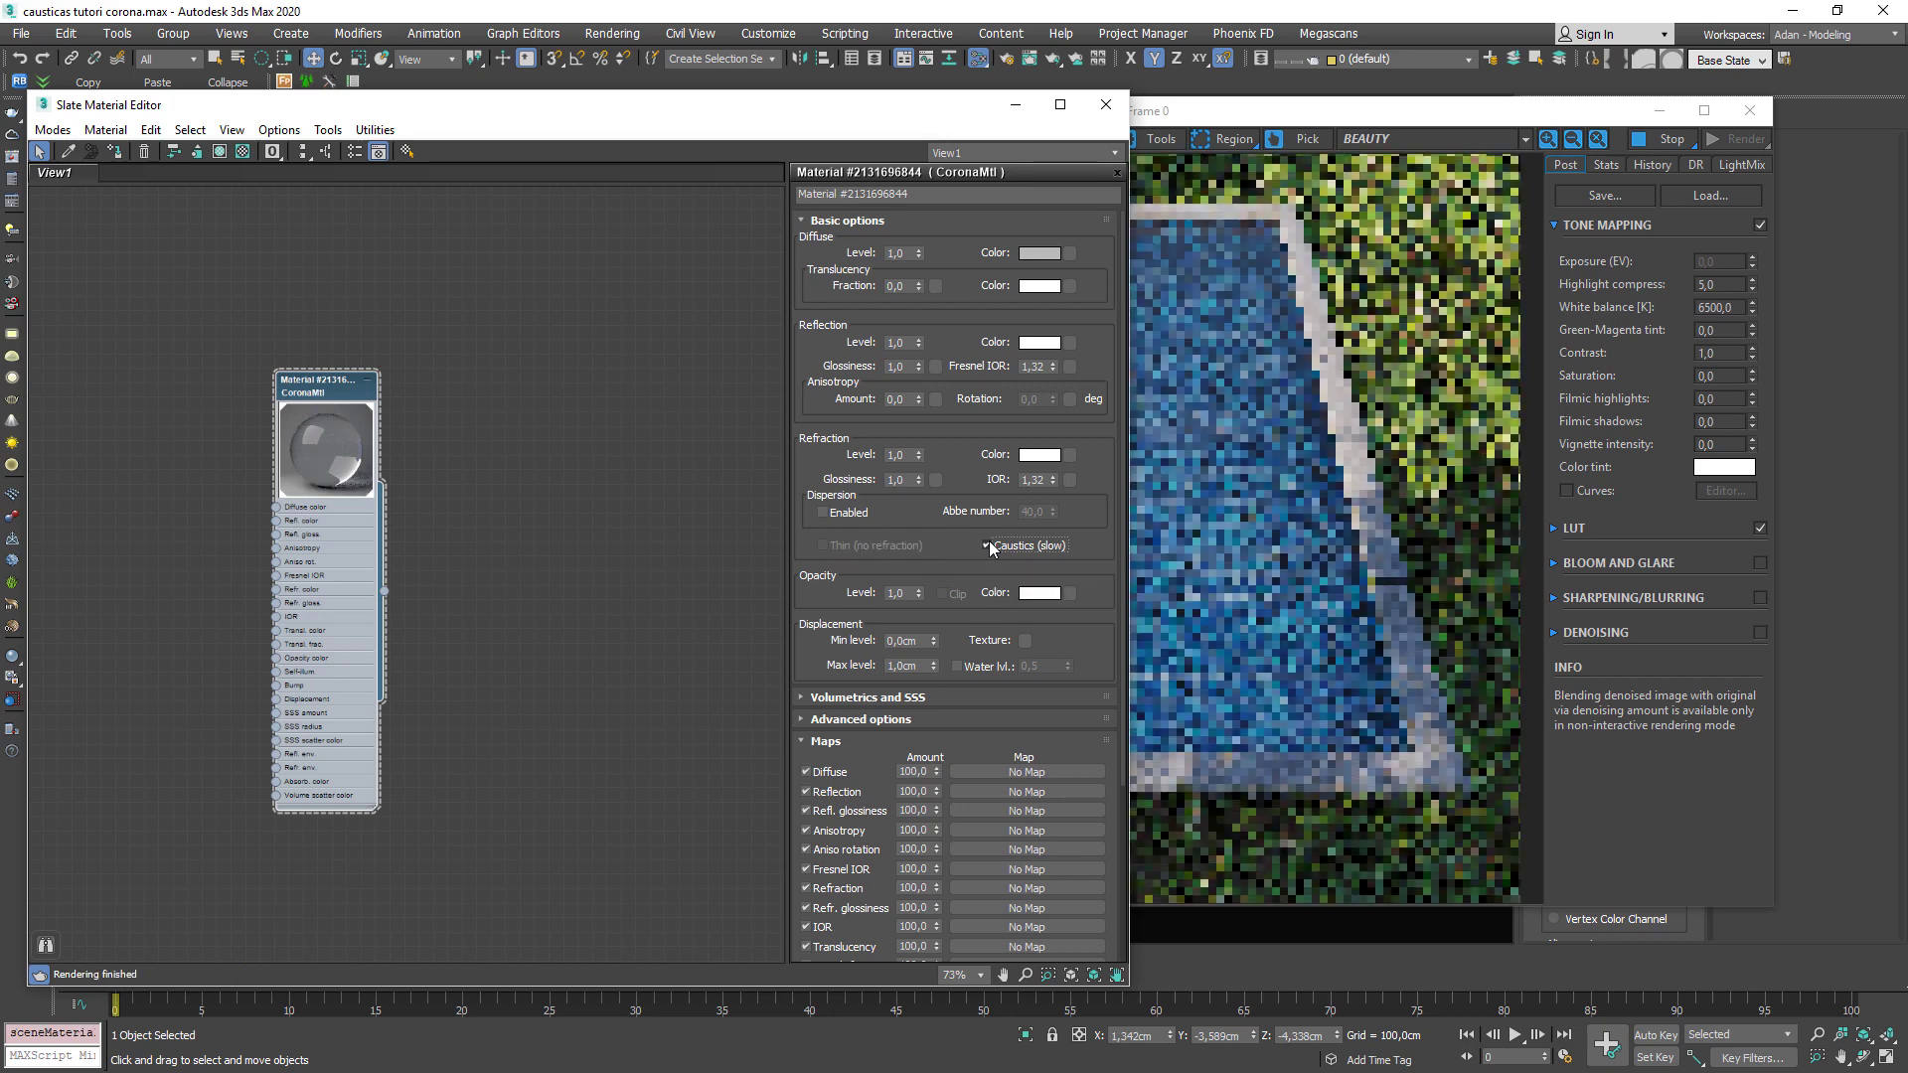
{"action": "left_click_drag", "start_coordinate": [747, 112], "coordinate": [455, 106]}
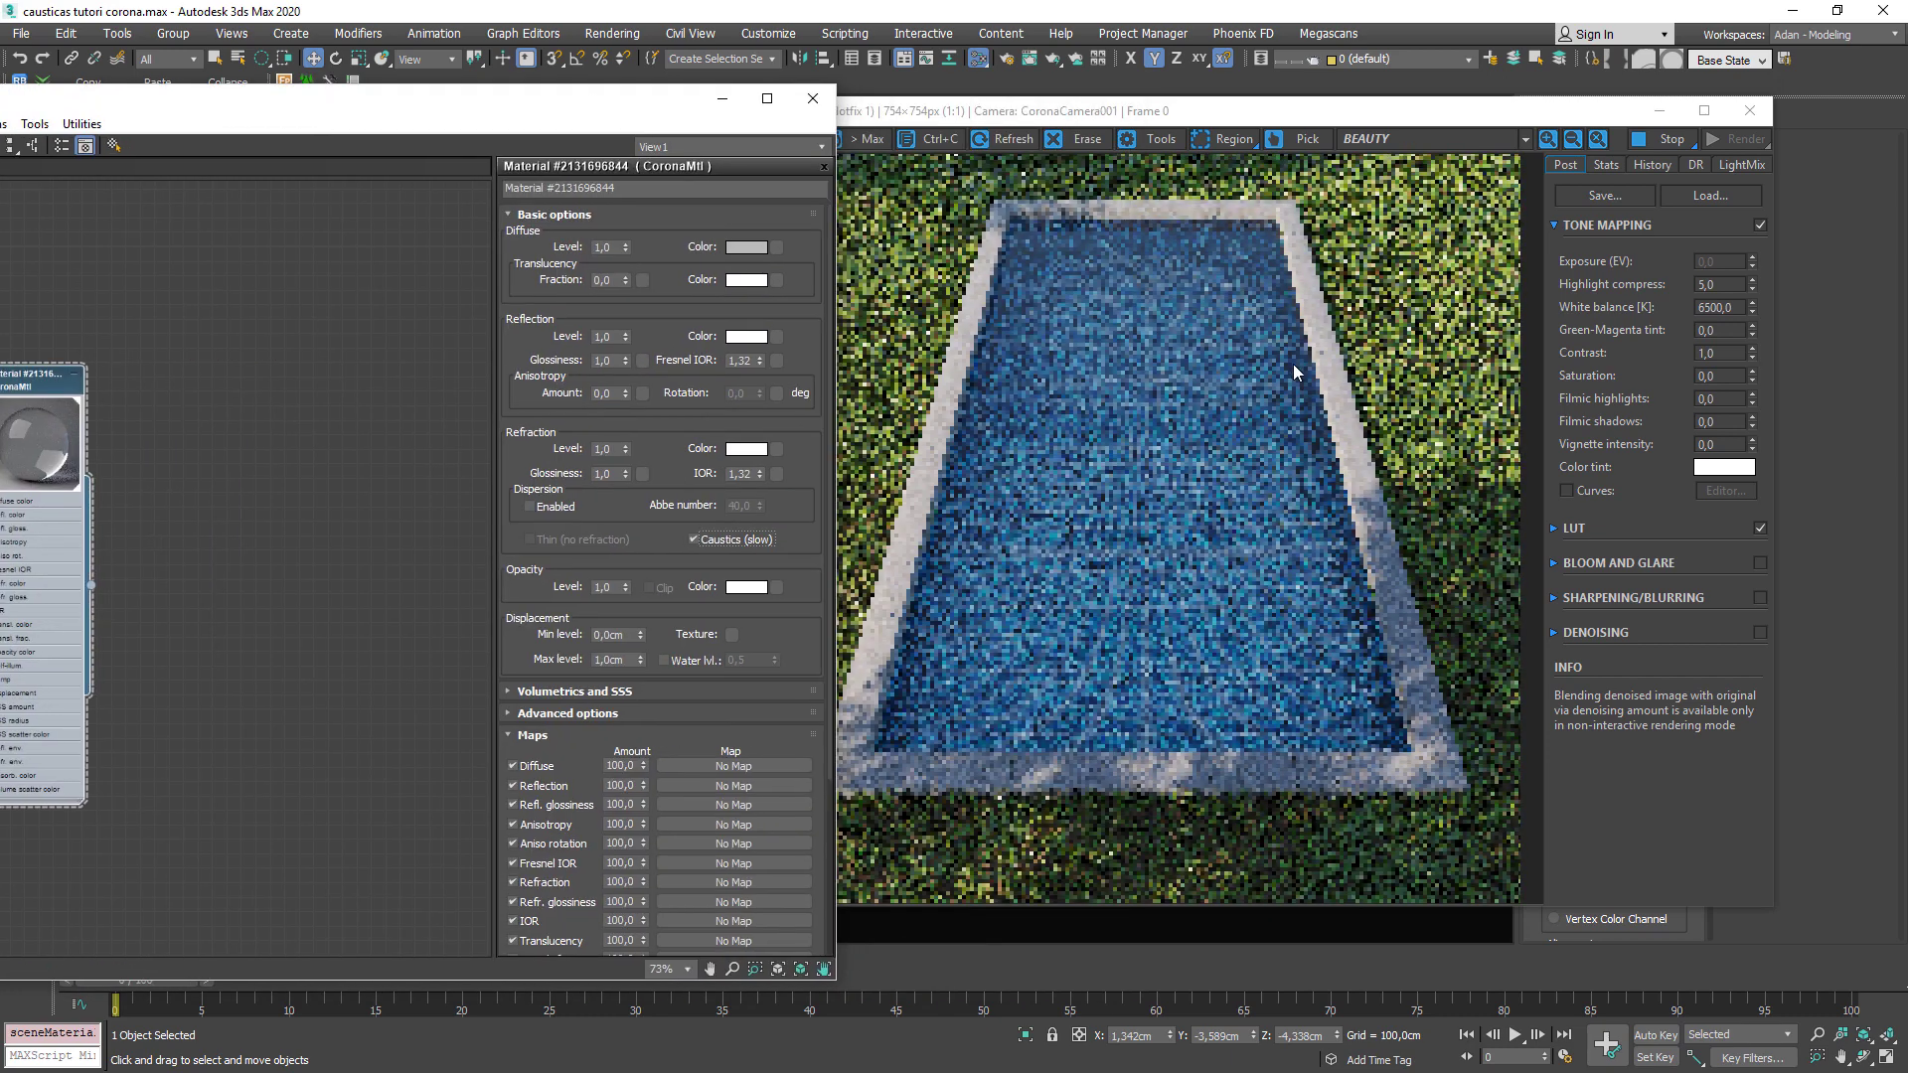
{"action": "left_click", "coordinate": [694, 540]}
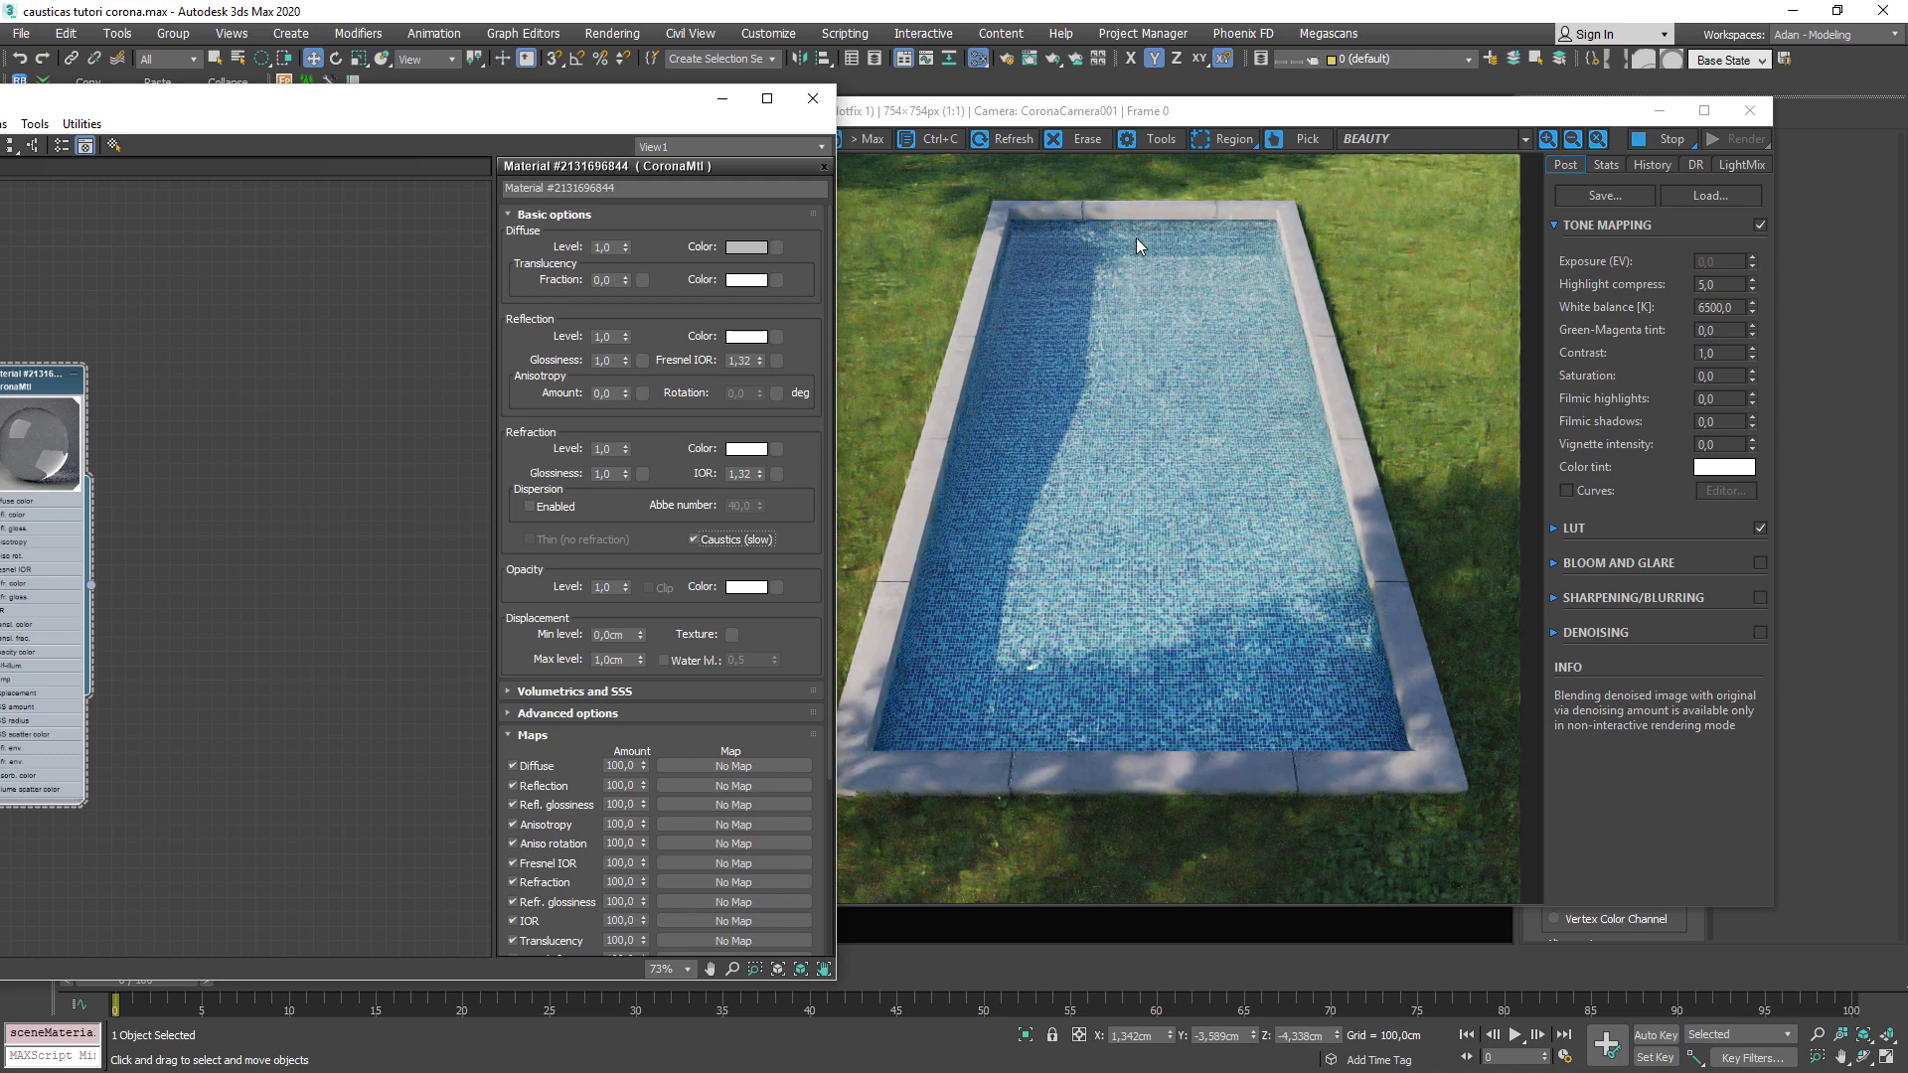
{"action": "scroll", "coordinate": [1093, 241], "scroll_direction": "up", "scroll_amount": 1}
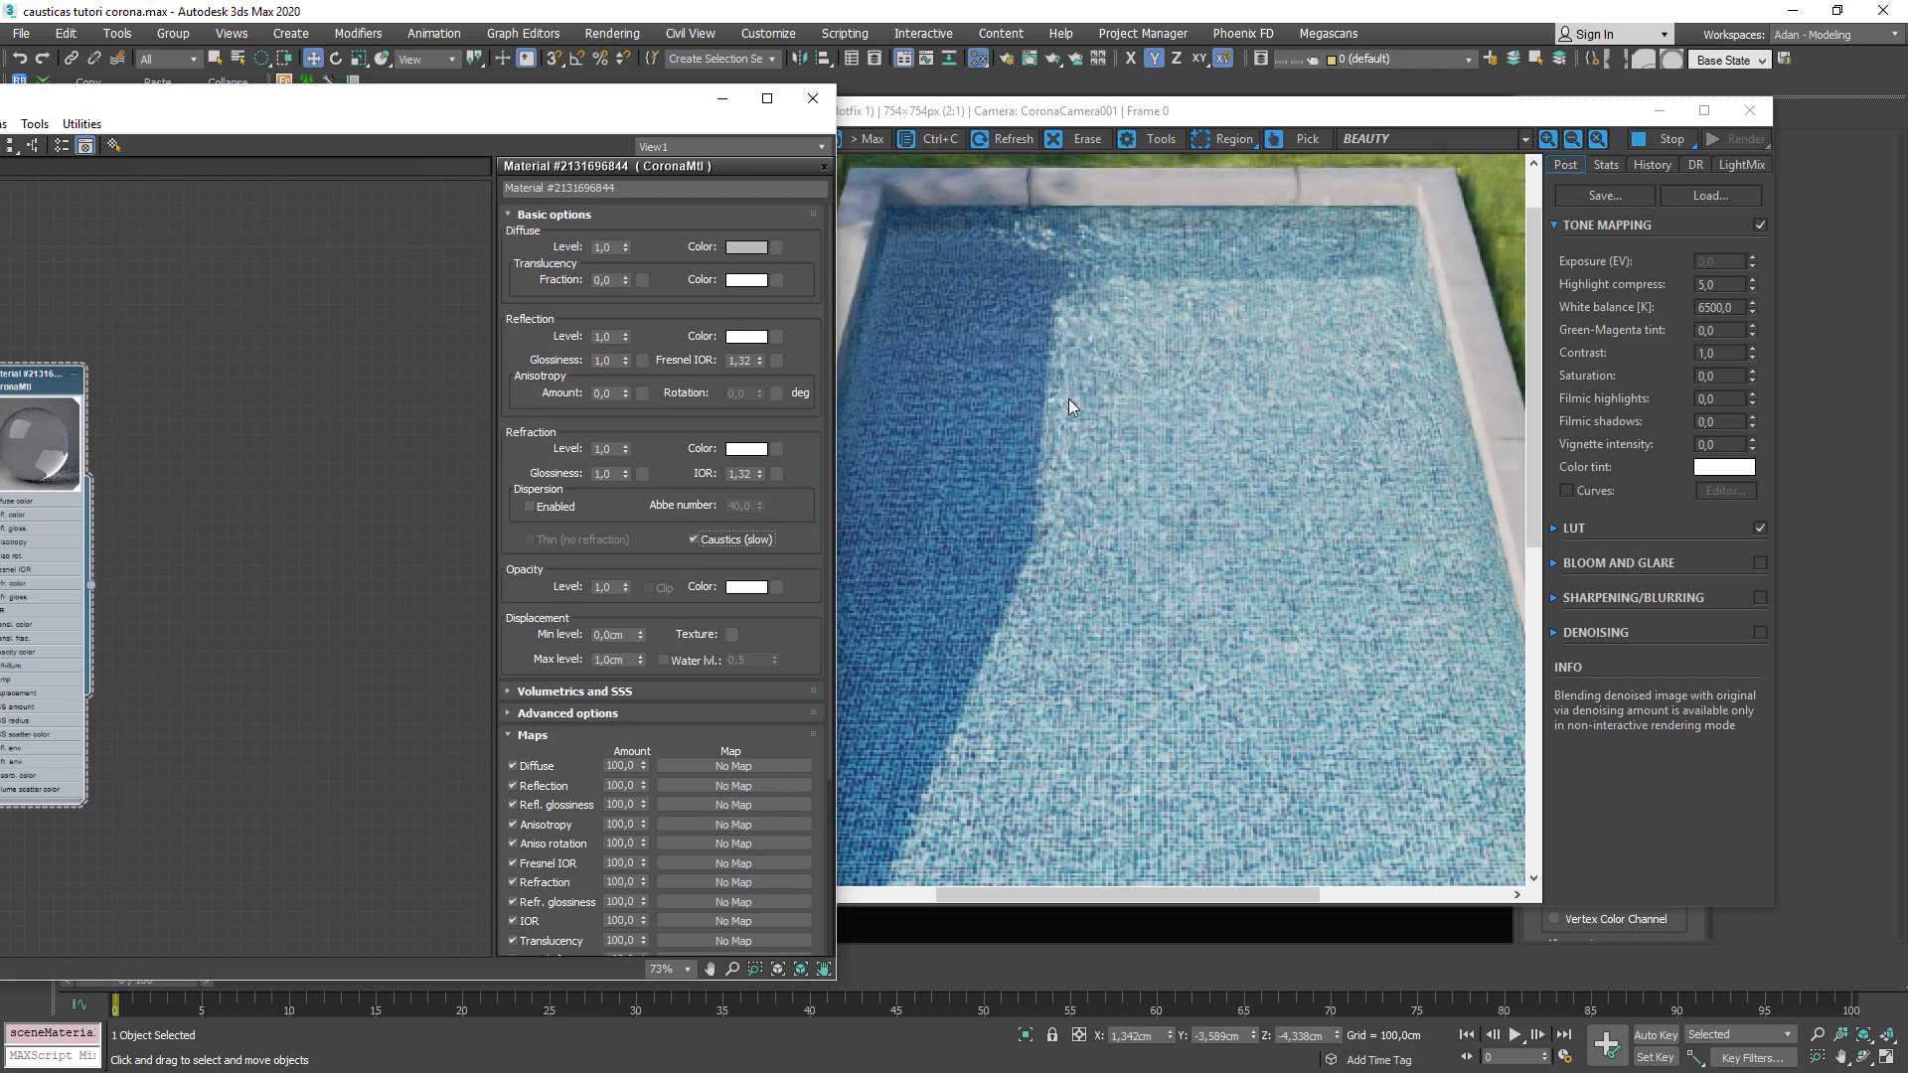
{"action": "scroll", "coordinate": [1068, 397], "scroll_direction": "down", "scroll_amount": 1}
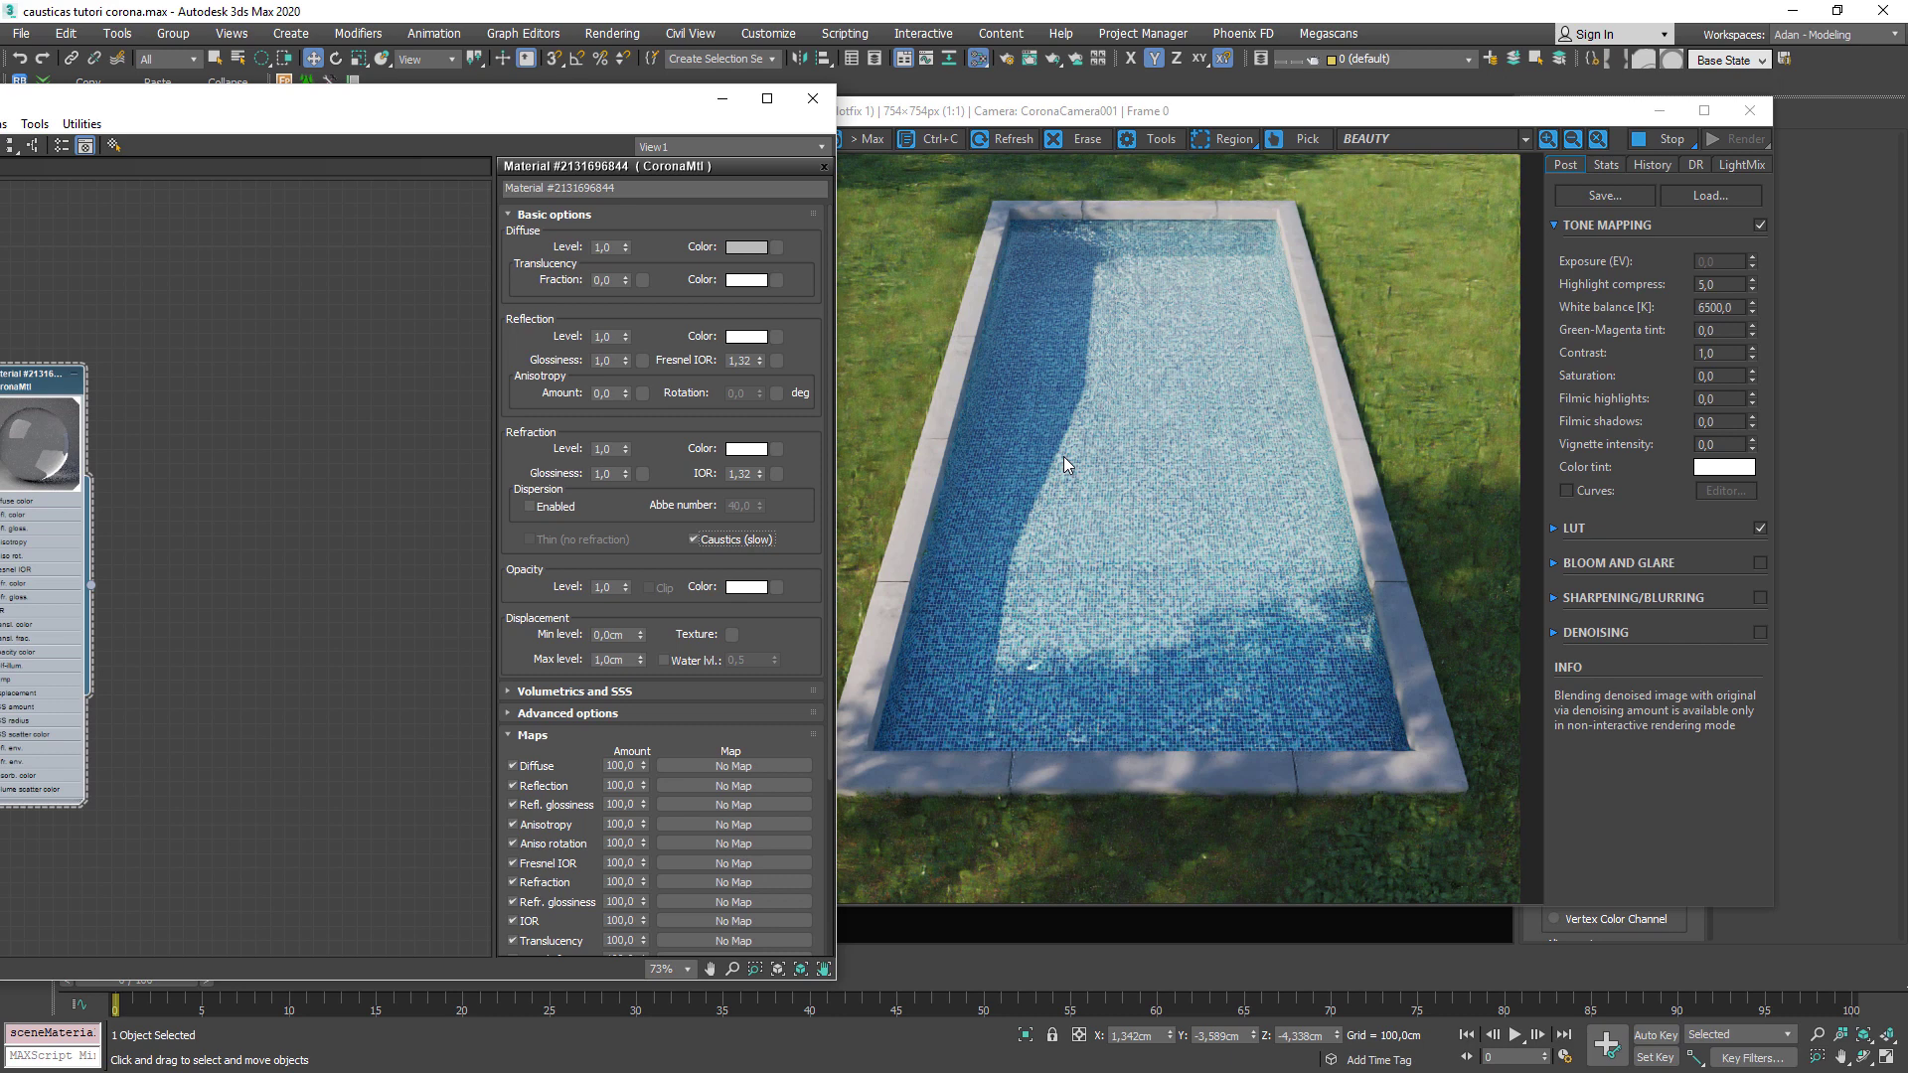
Close the material editor and add a Displace modifier above the UVW Map on the pool's water surface.
{"action": "left_click_drag", "start_coordinate": [512, 109], "coordinate": [803, 127]}
{"action": "left_click_drag", "start_coordinate": [330, 408], "coordinate": [648, 336]}
{"action": "scroll", "coordinate": [580, 540], "scroll_direction": "up", "scroll_amount": 3}
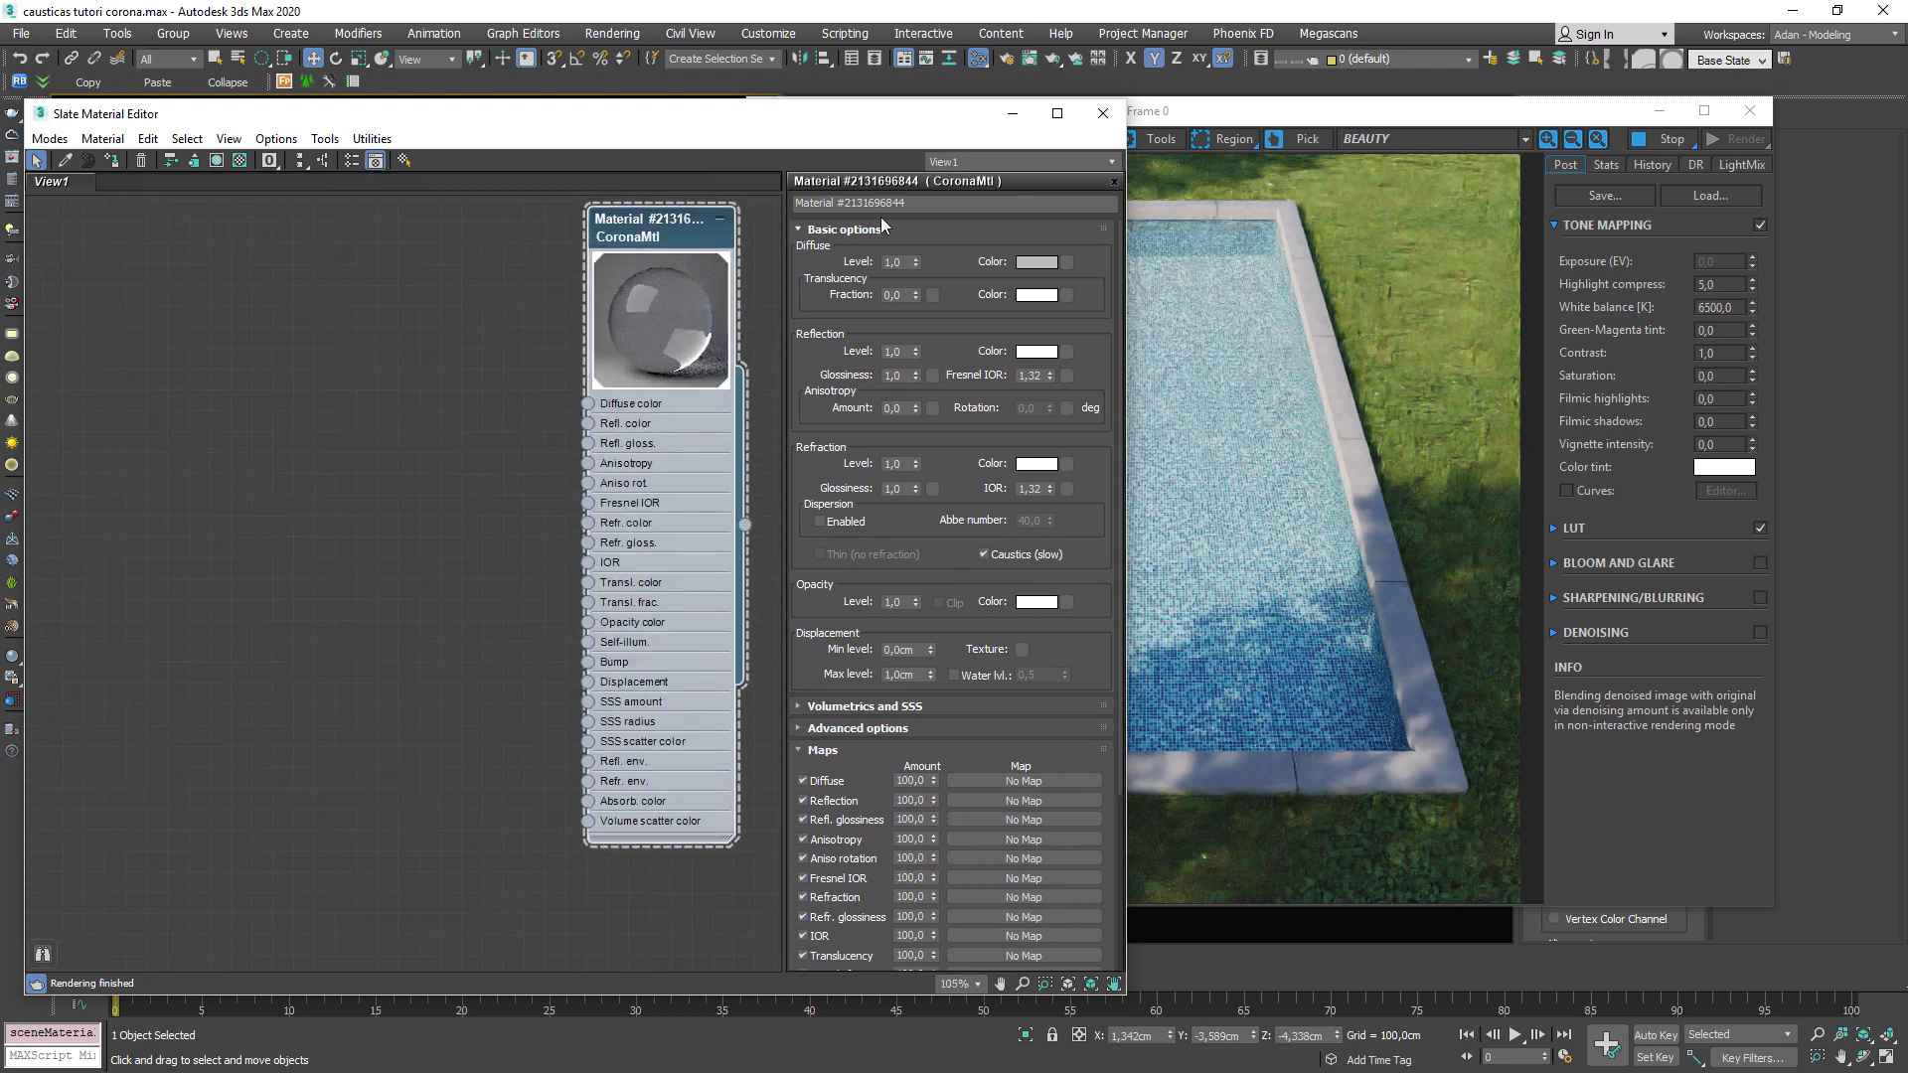
{"action": "left_click_drag", "start_coordinate": [891, 119], "coordinate": [800, 308]}
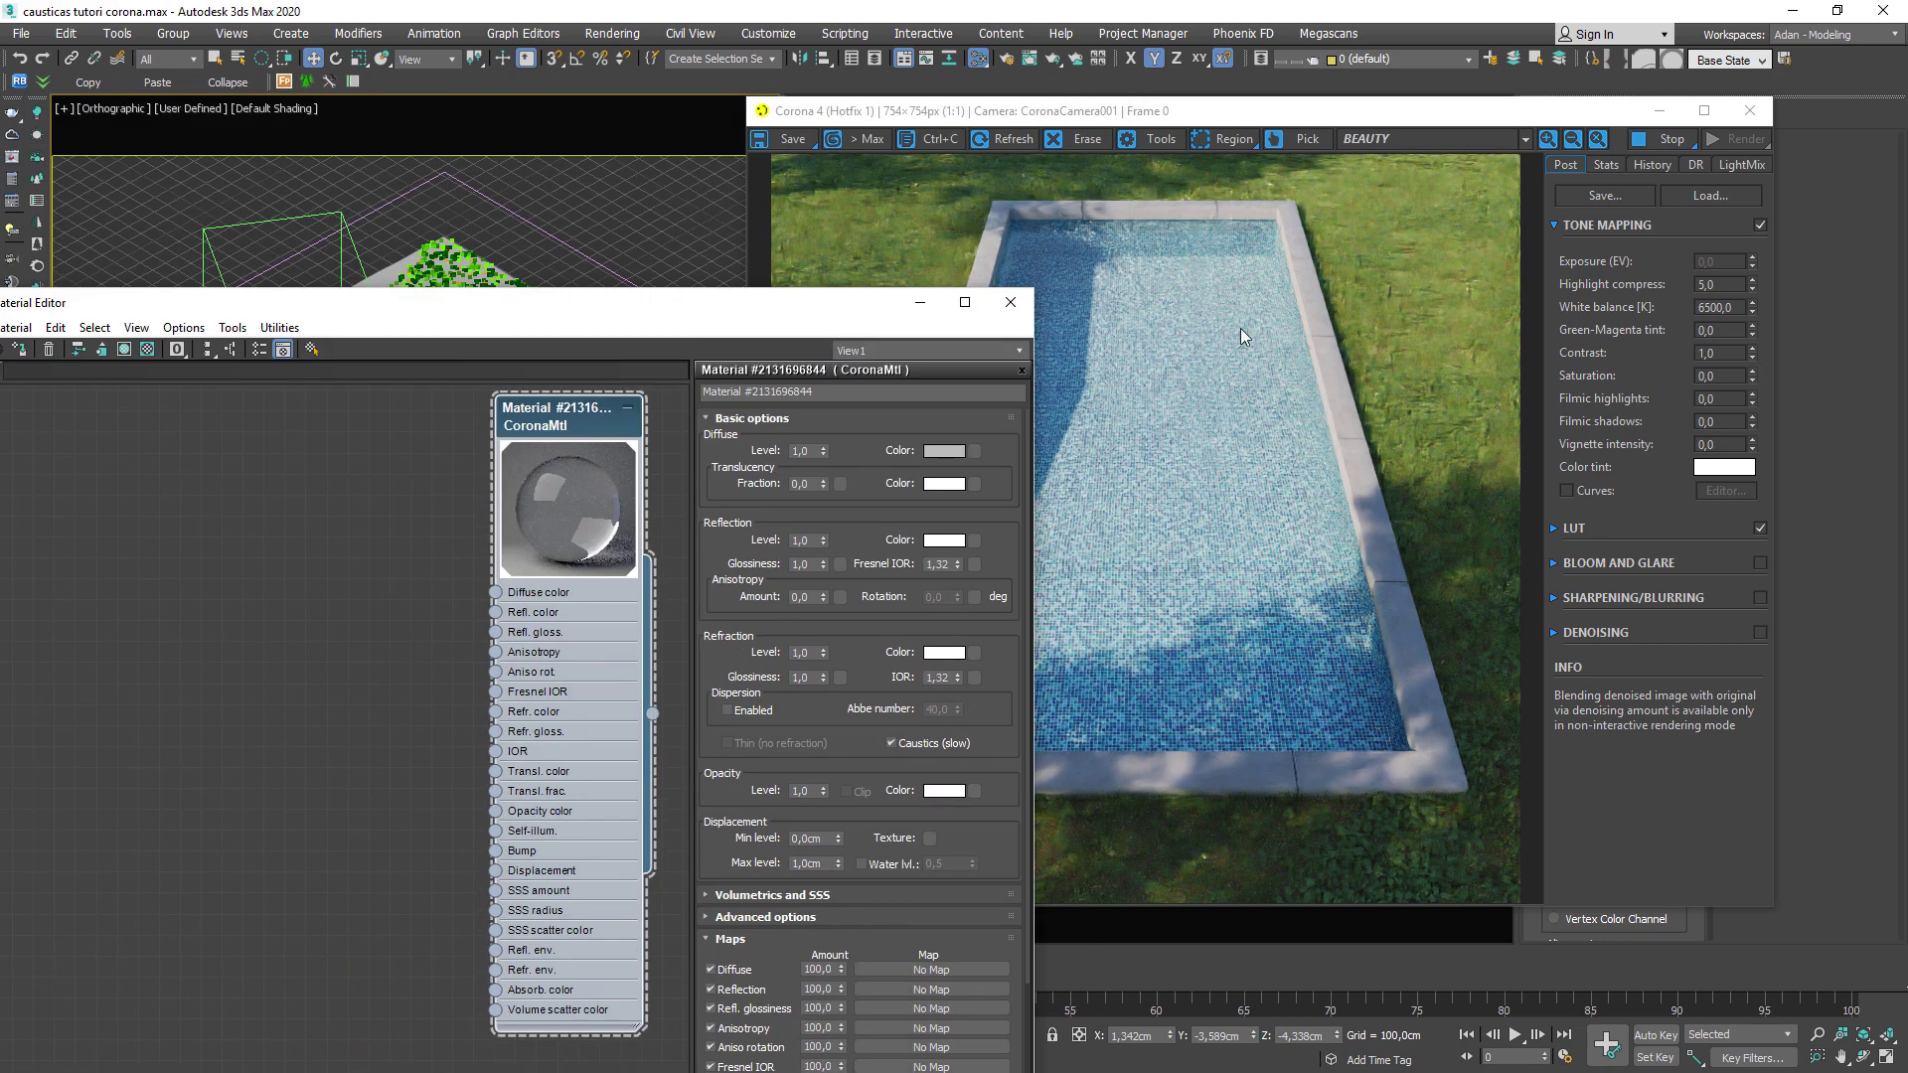
{"action": "left_click", "coordinate": [1010, 309]}
{"action": "left_click_drag", "start_coordinate": [1259, 119], "coordinate": [567, 120]}
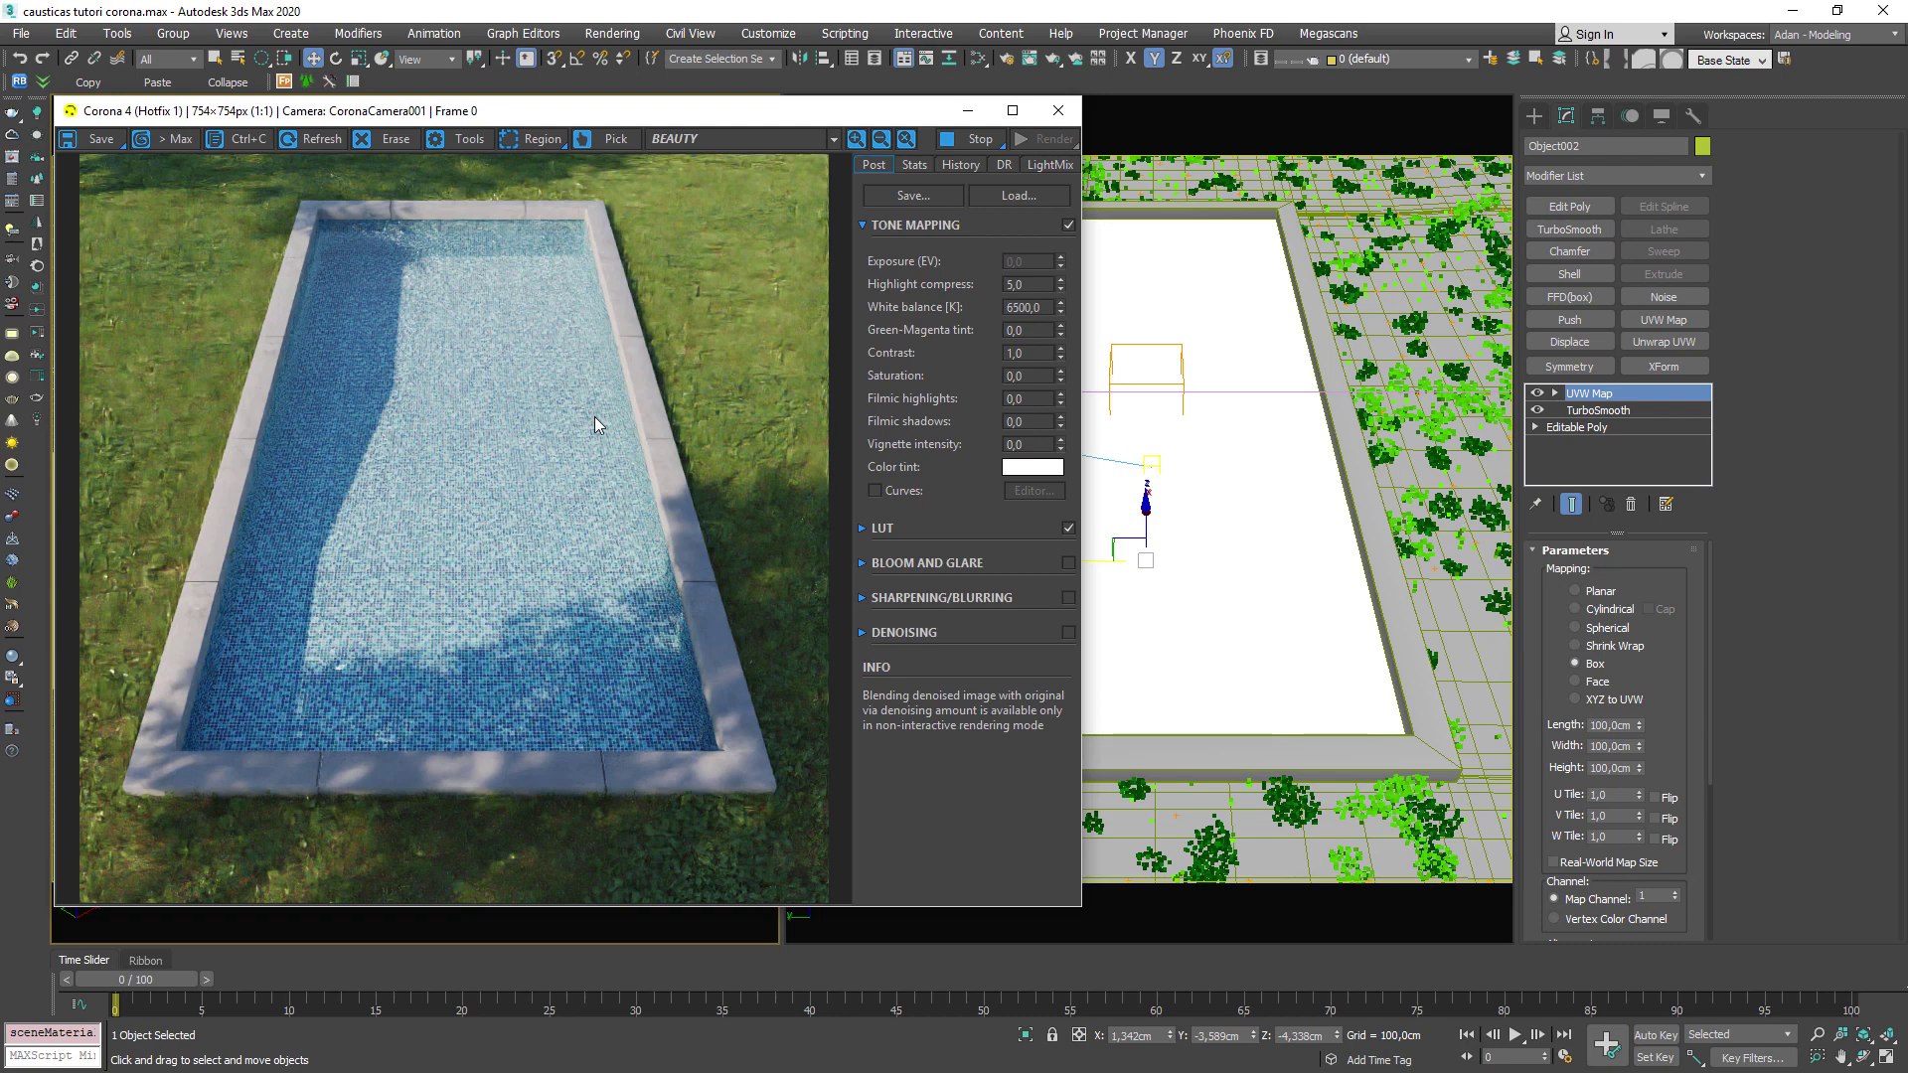
{"action": "left_click", "coordinate": [1609, 176]}
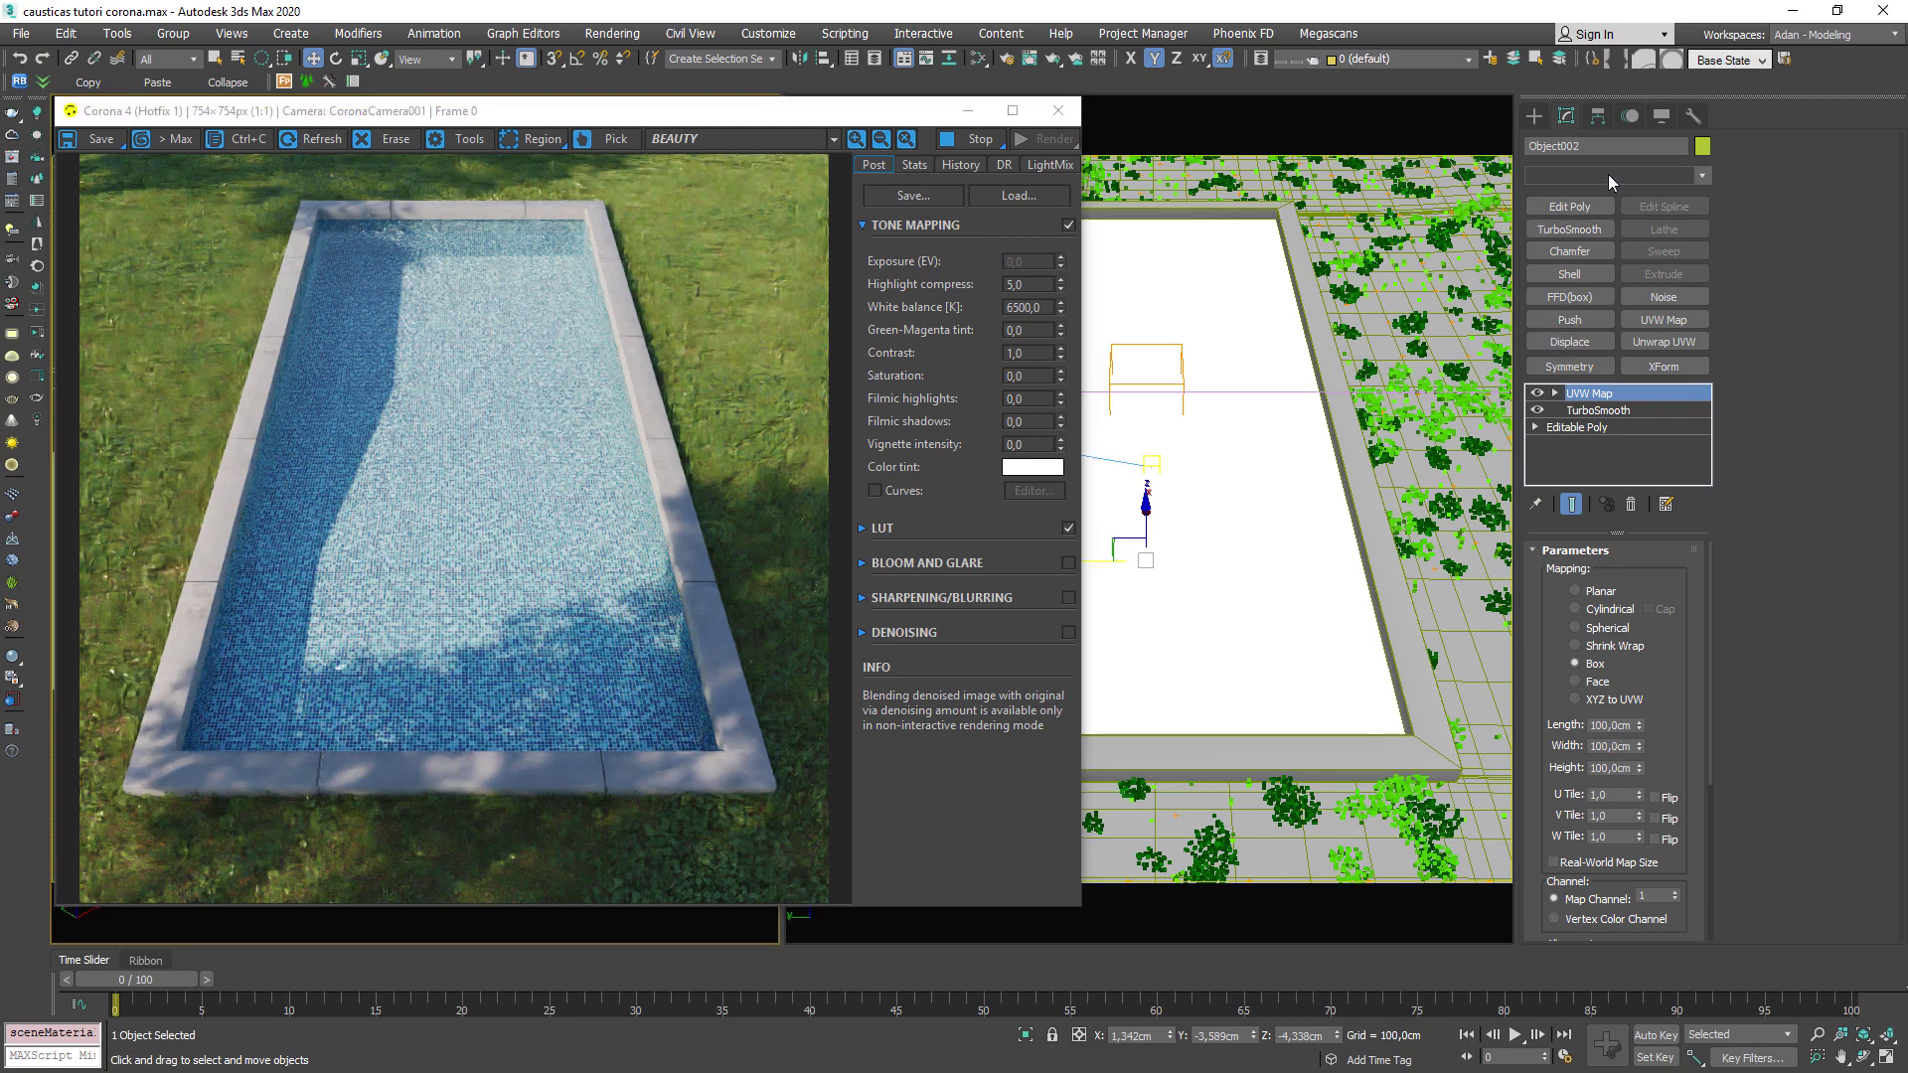
{"action": "type", "text": "d"}
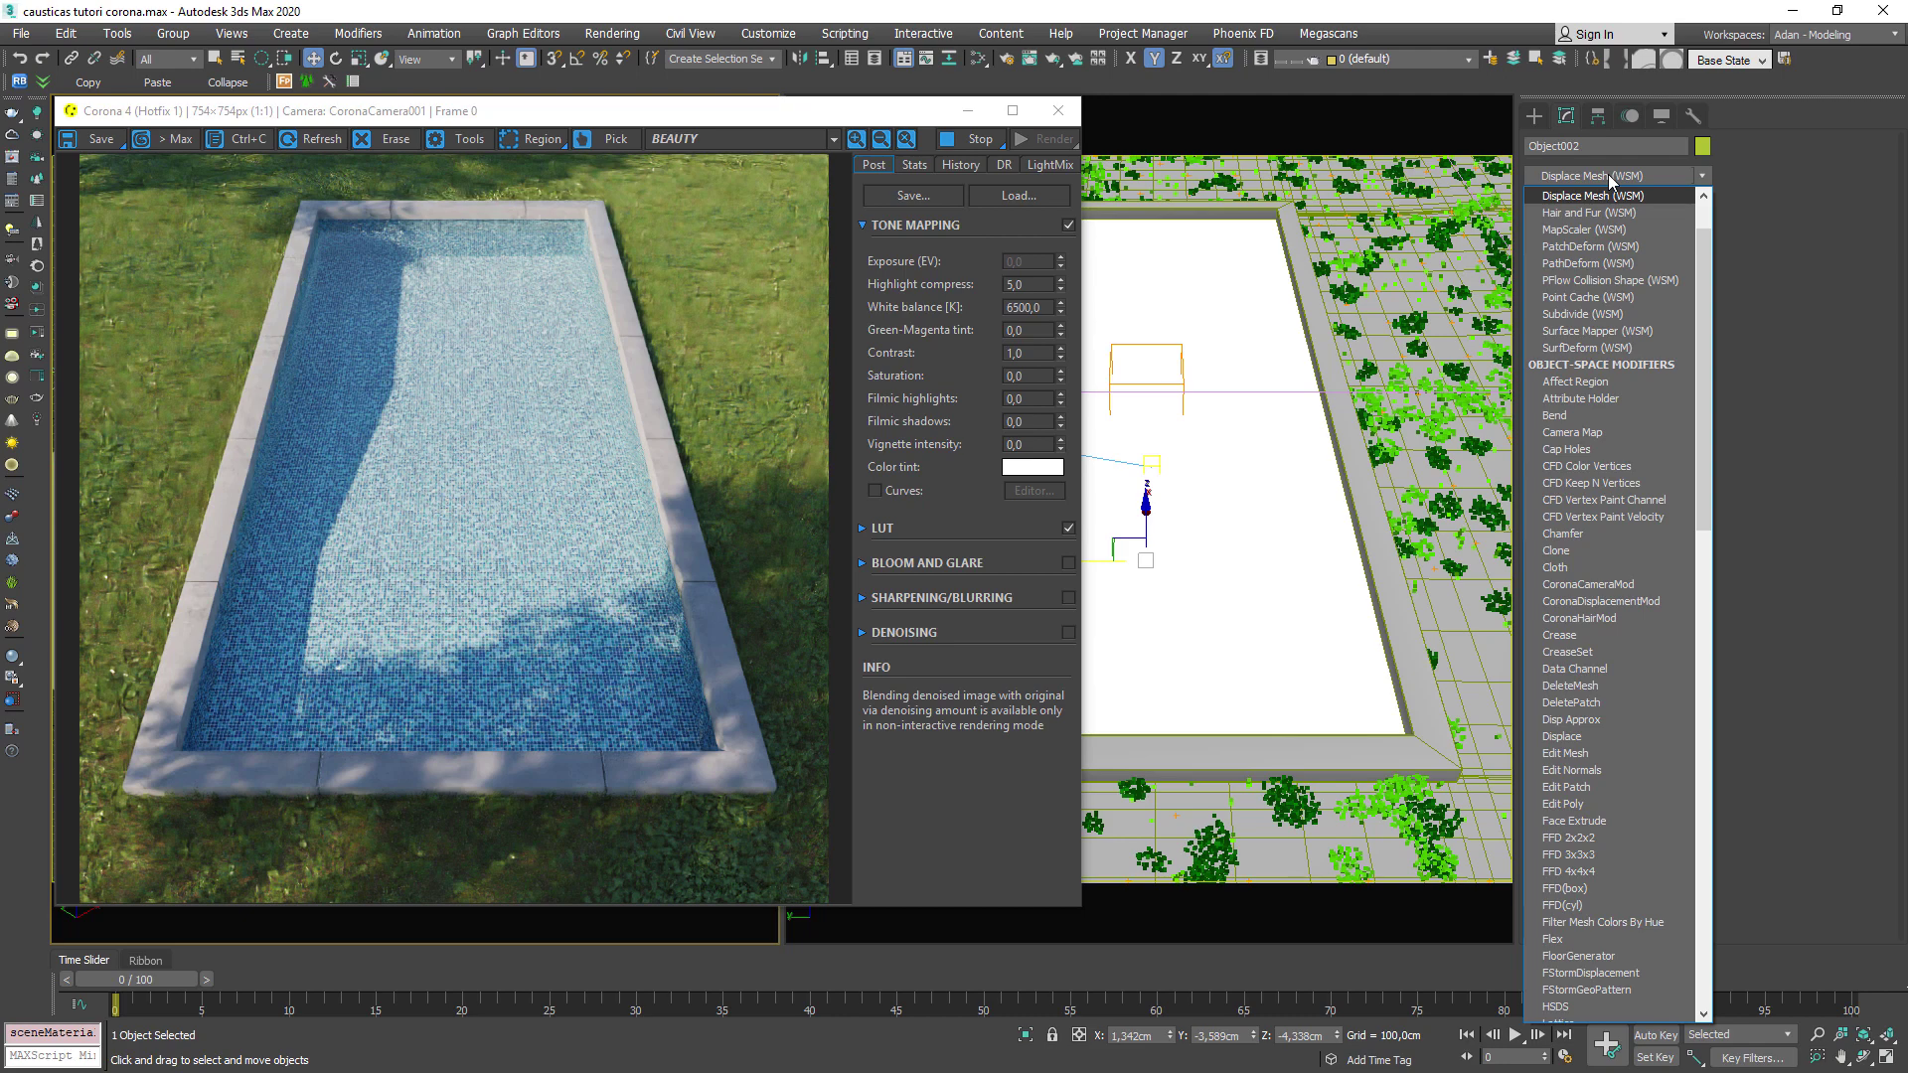
{"action": "type", "text": "disp"}
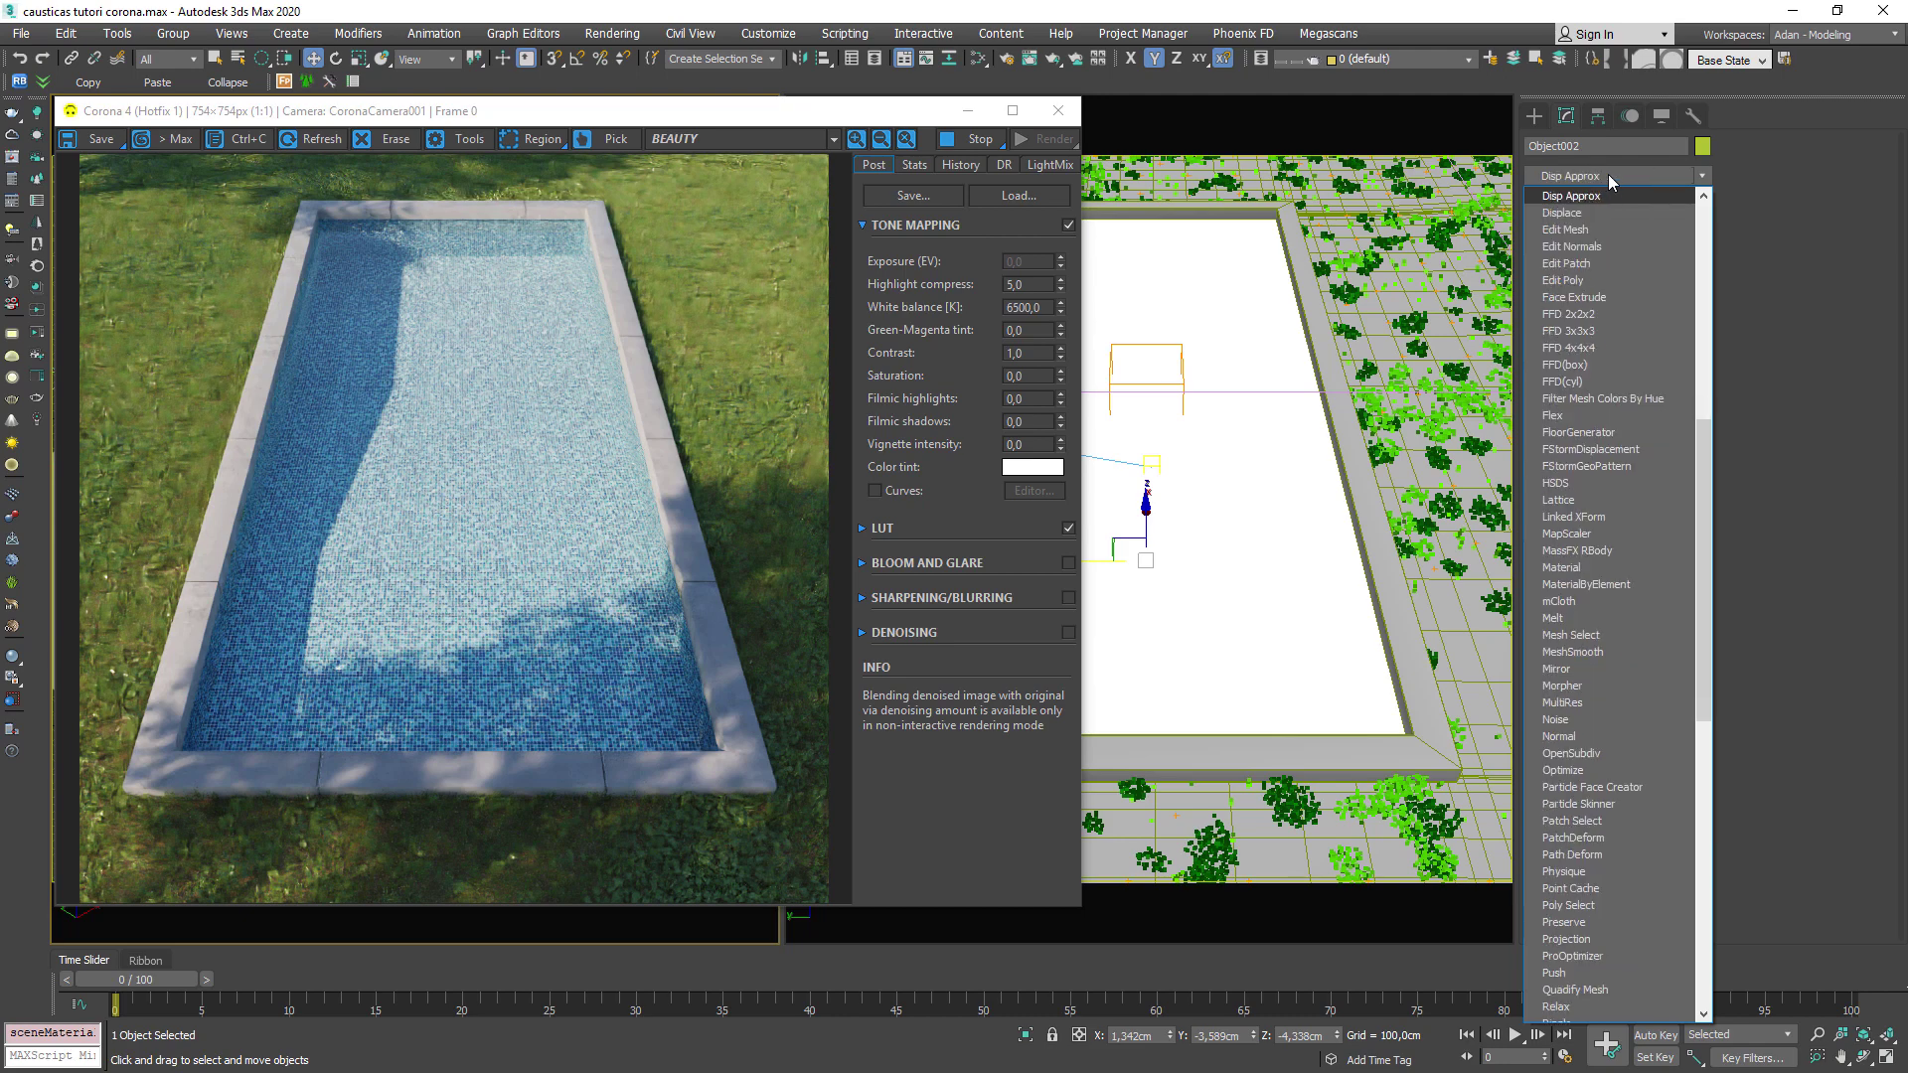
{"action": "left_click", "coordinate": [1609, 212]}
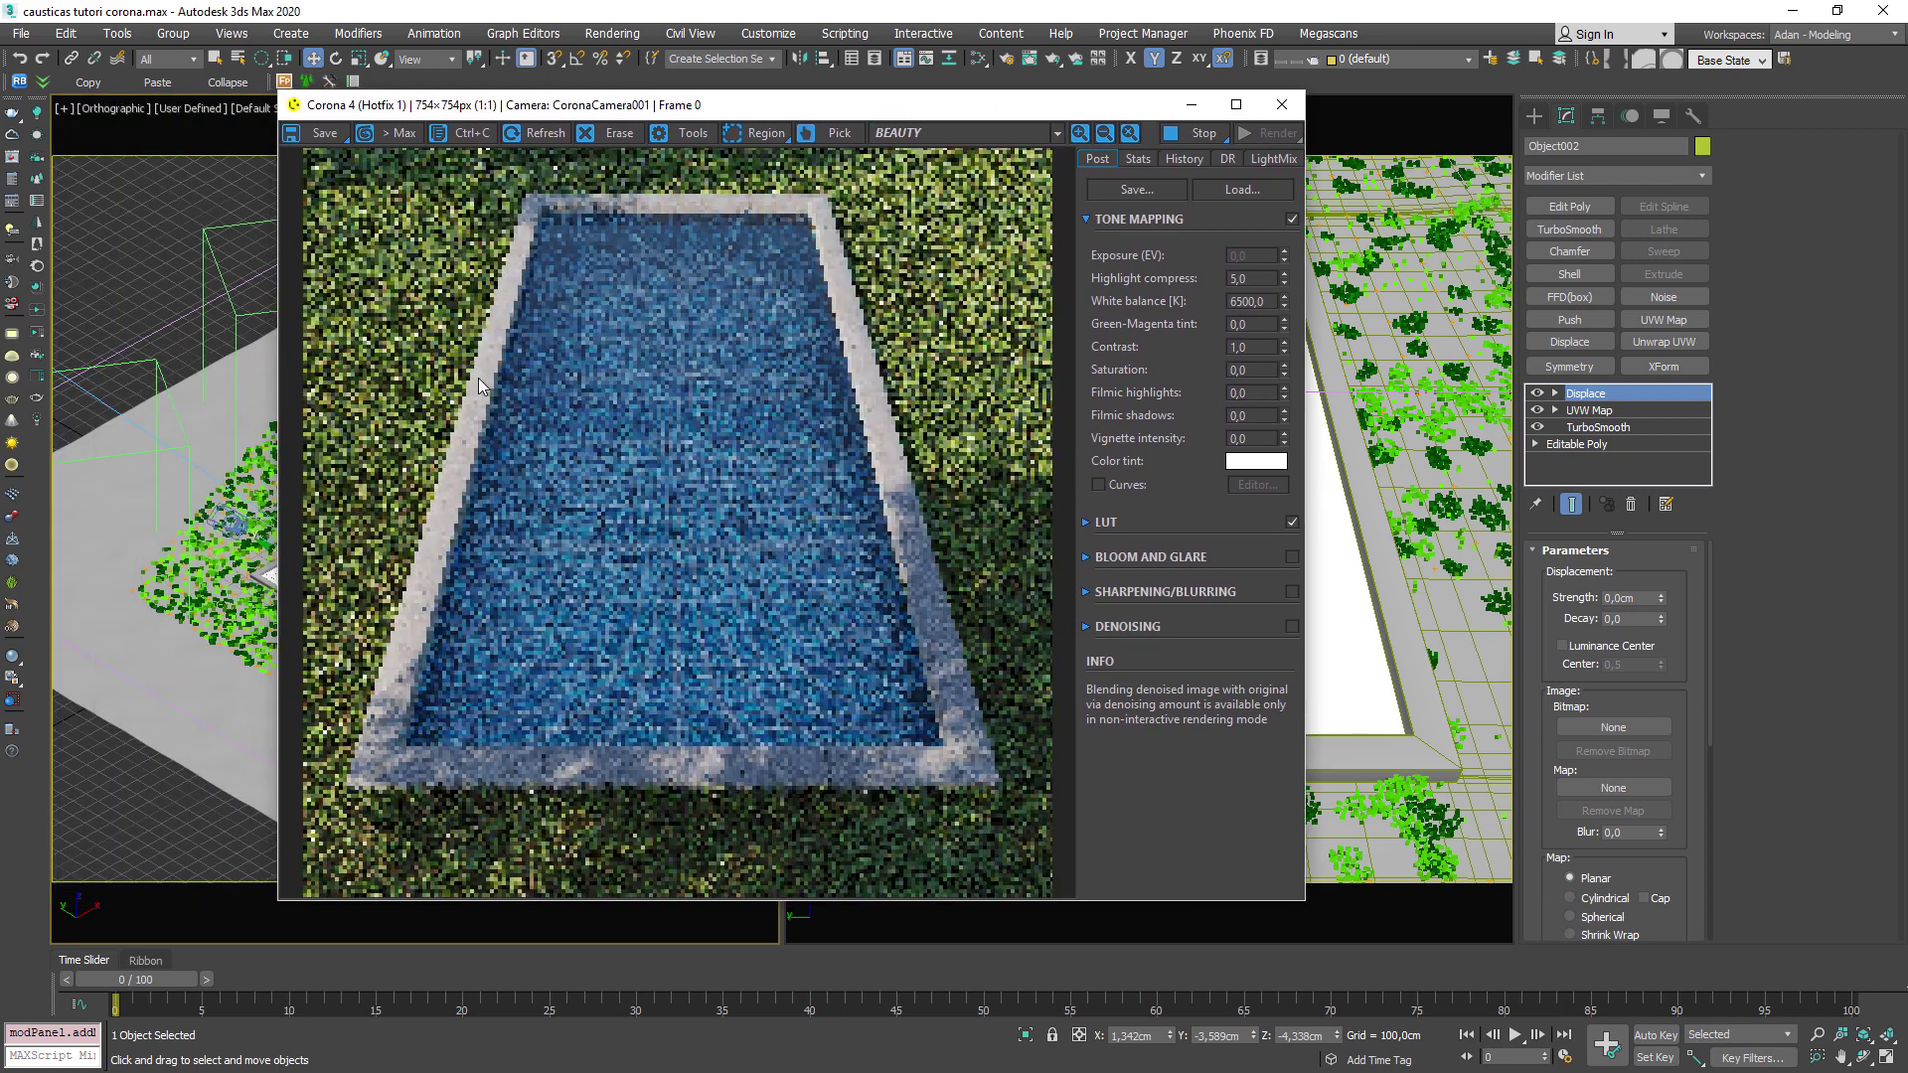
Reopen the Slate Material Editor and create a Noise map beside the water material.
{"action": "key", "text": "m"}
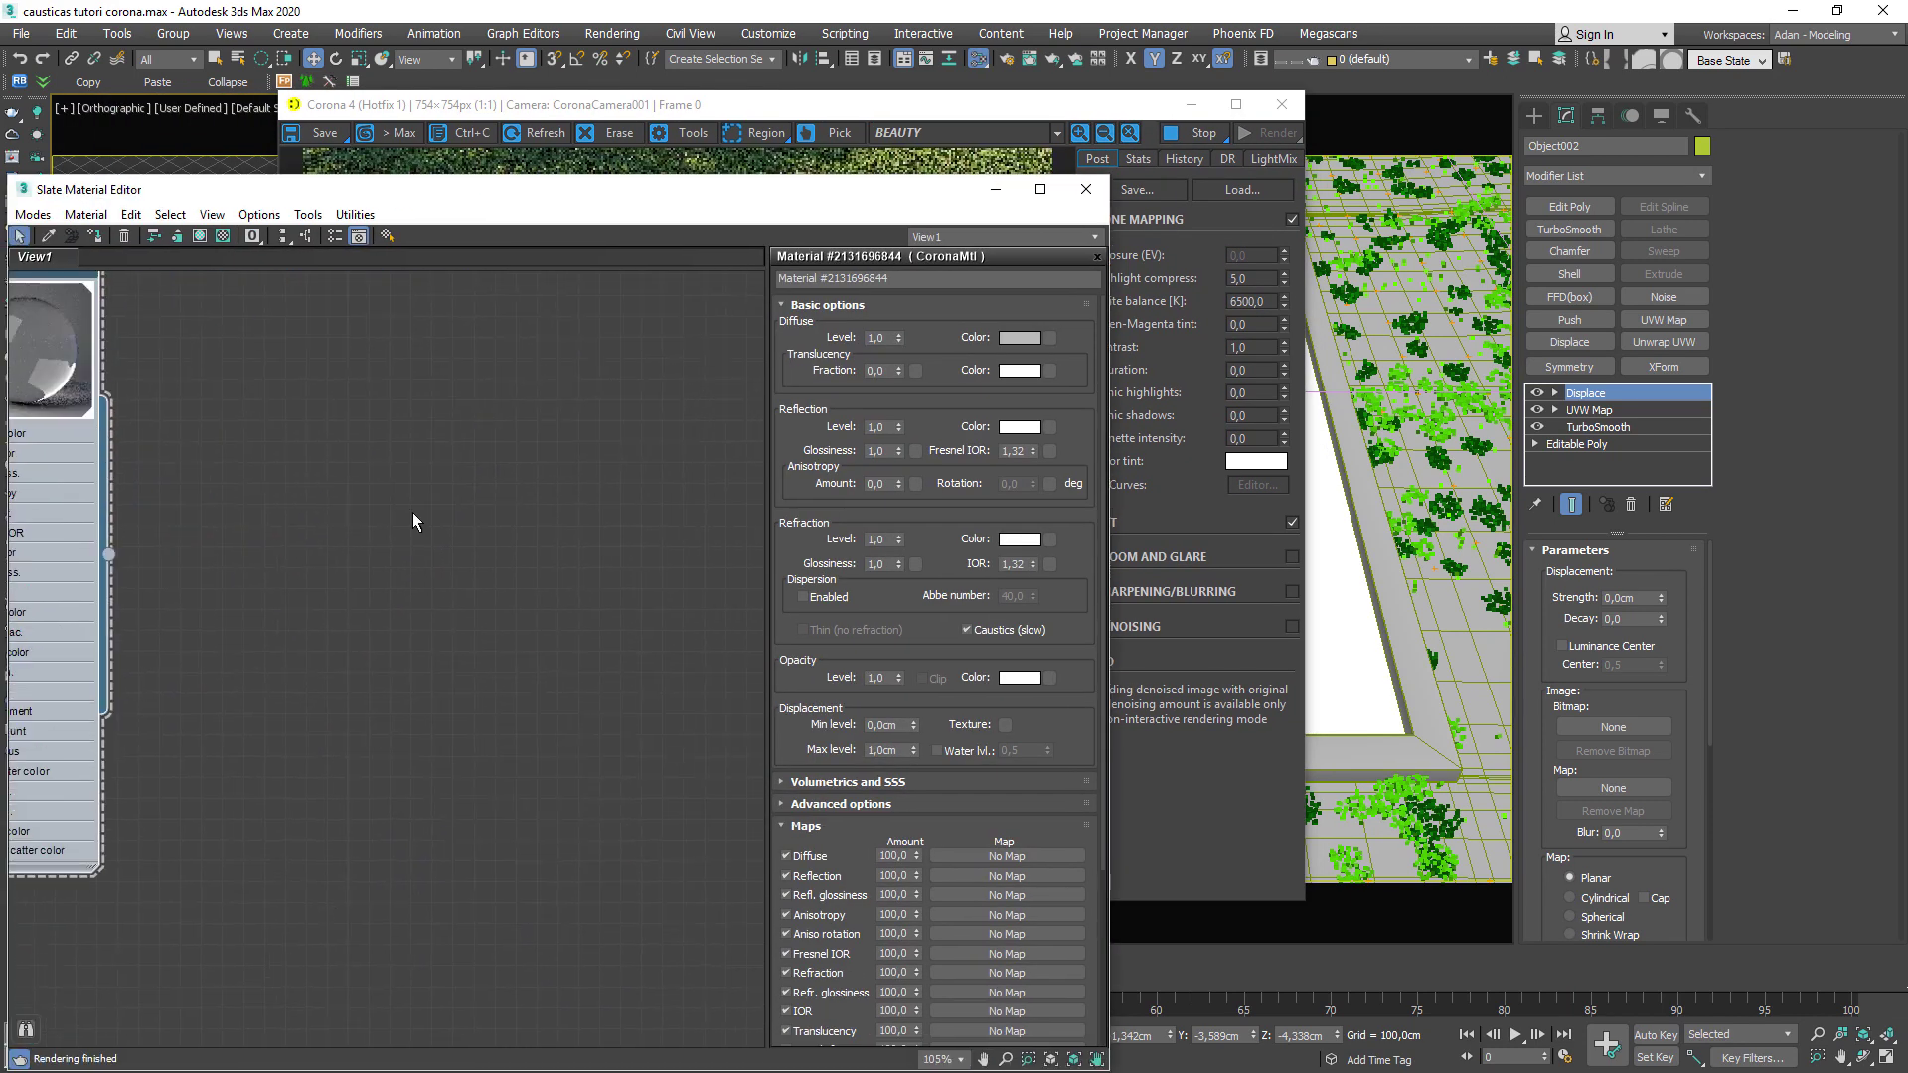
{"action": "right_click", "coordinate": [438, 446]}
{"action": "mouse_move", "coordinate": [485, 480]}
{"action": "mouse_move", "coordinate": [681, 483]}
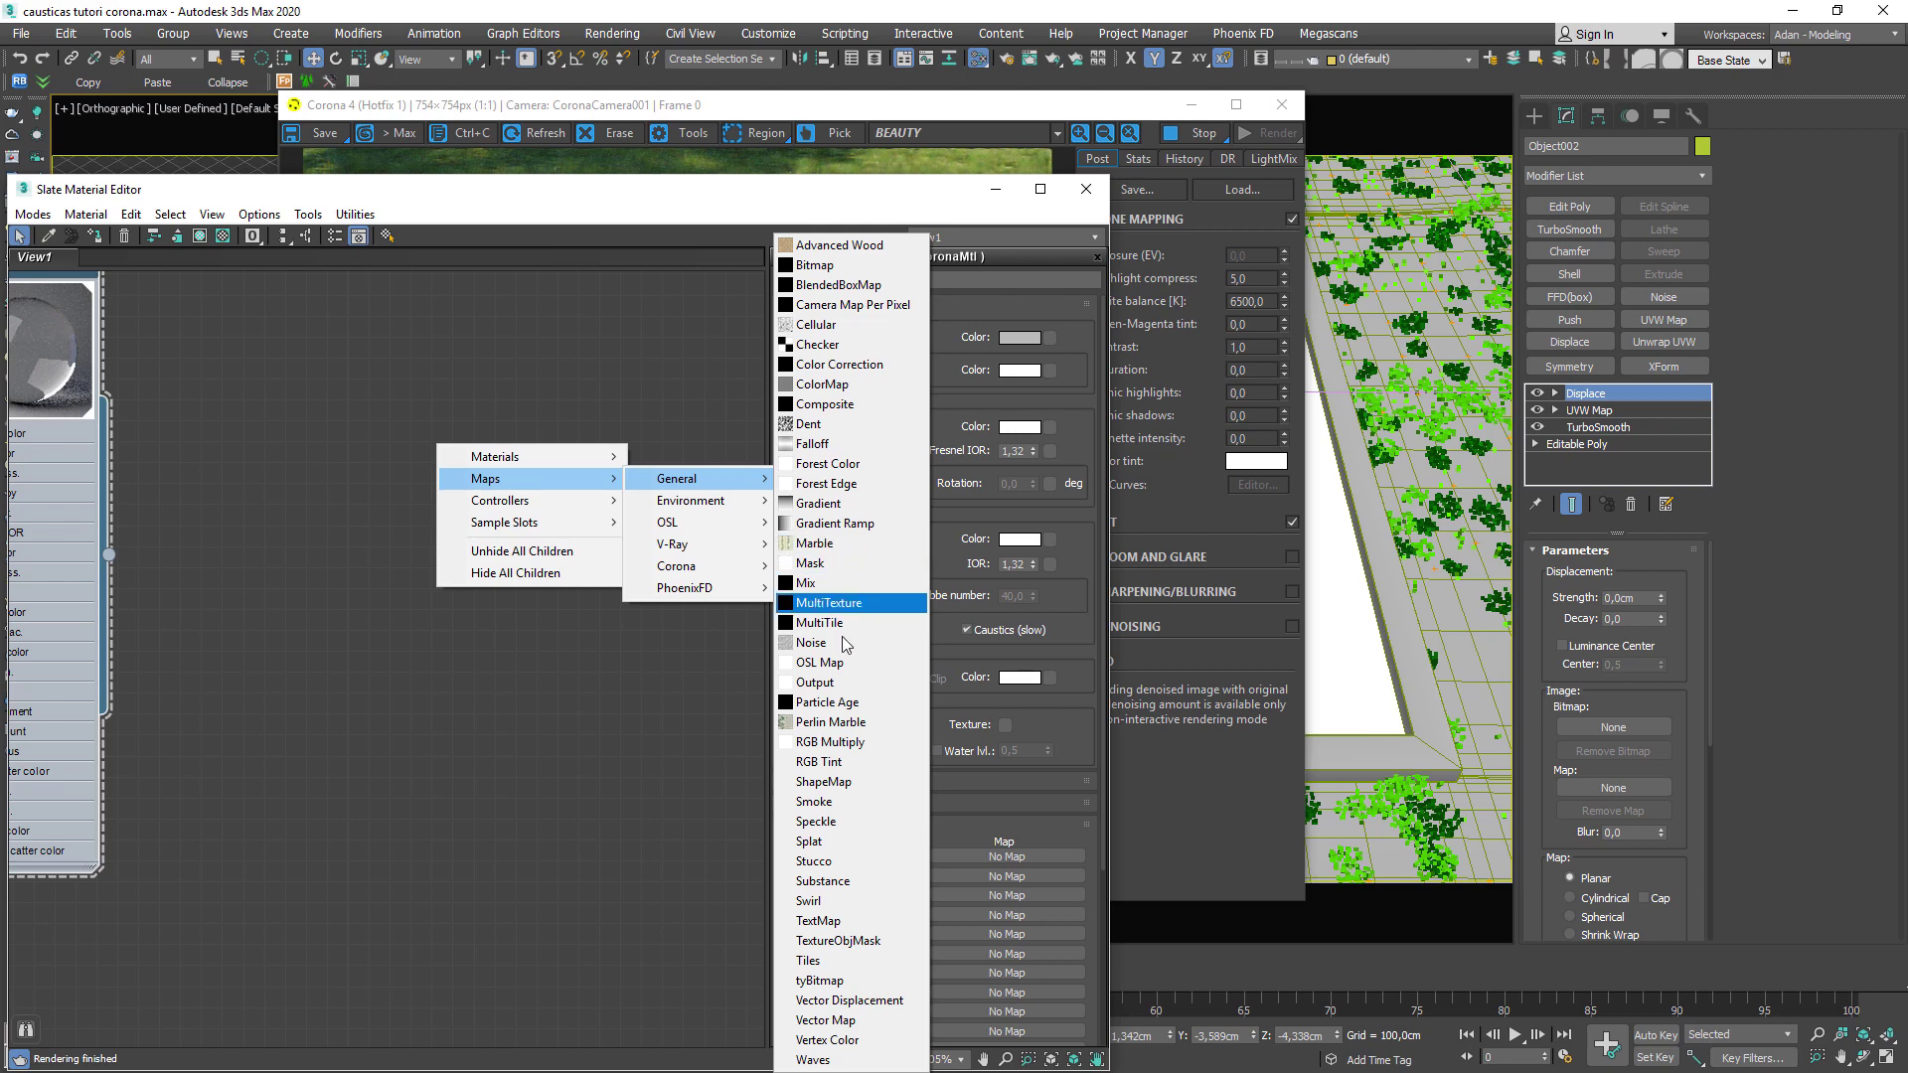
{"action": "left_click", "coordinate": [811, 642]}
{"action": "double_click", "coordinate": [391, 443]}
Assign the Noise map to the map slot of the water surface's Displace modifier.
{"action": "left_click_drag", "start_coordinate": [444, 450], "coordinate": [355, 313]}
{"action": "left_click_drag", "start_coordinate": [482, 191], "coordinate": [496, 357]}
{"action": "left_click_drag", "start_coordinate": [358, 460], "coordinate": [338, 460]}
{"action": "left_click_drag", "start_coordinate": [437, 567], "coordinate": [1611, 792]}
{"action": "left_click", "coordinate": [928, 604]}
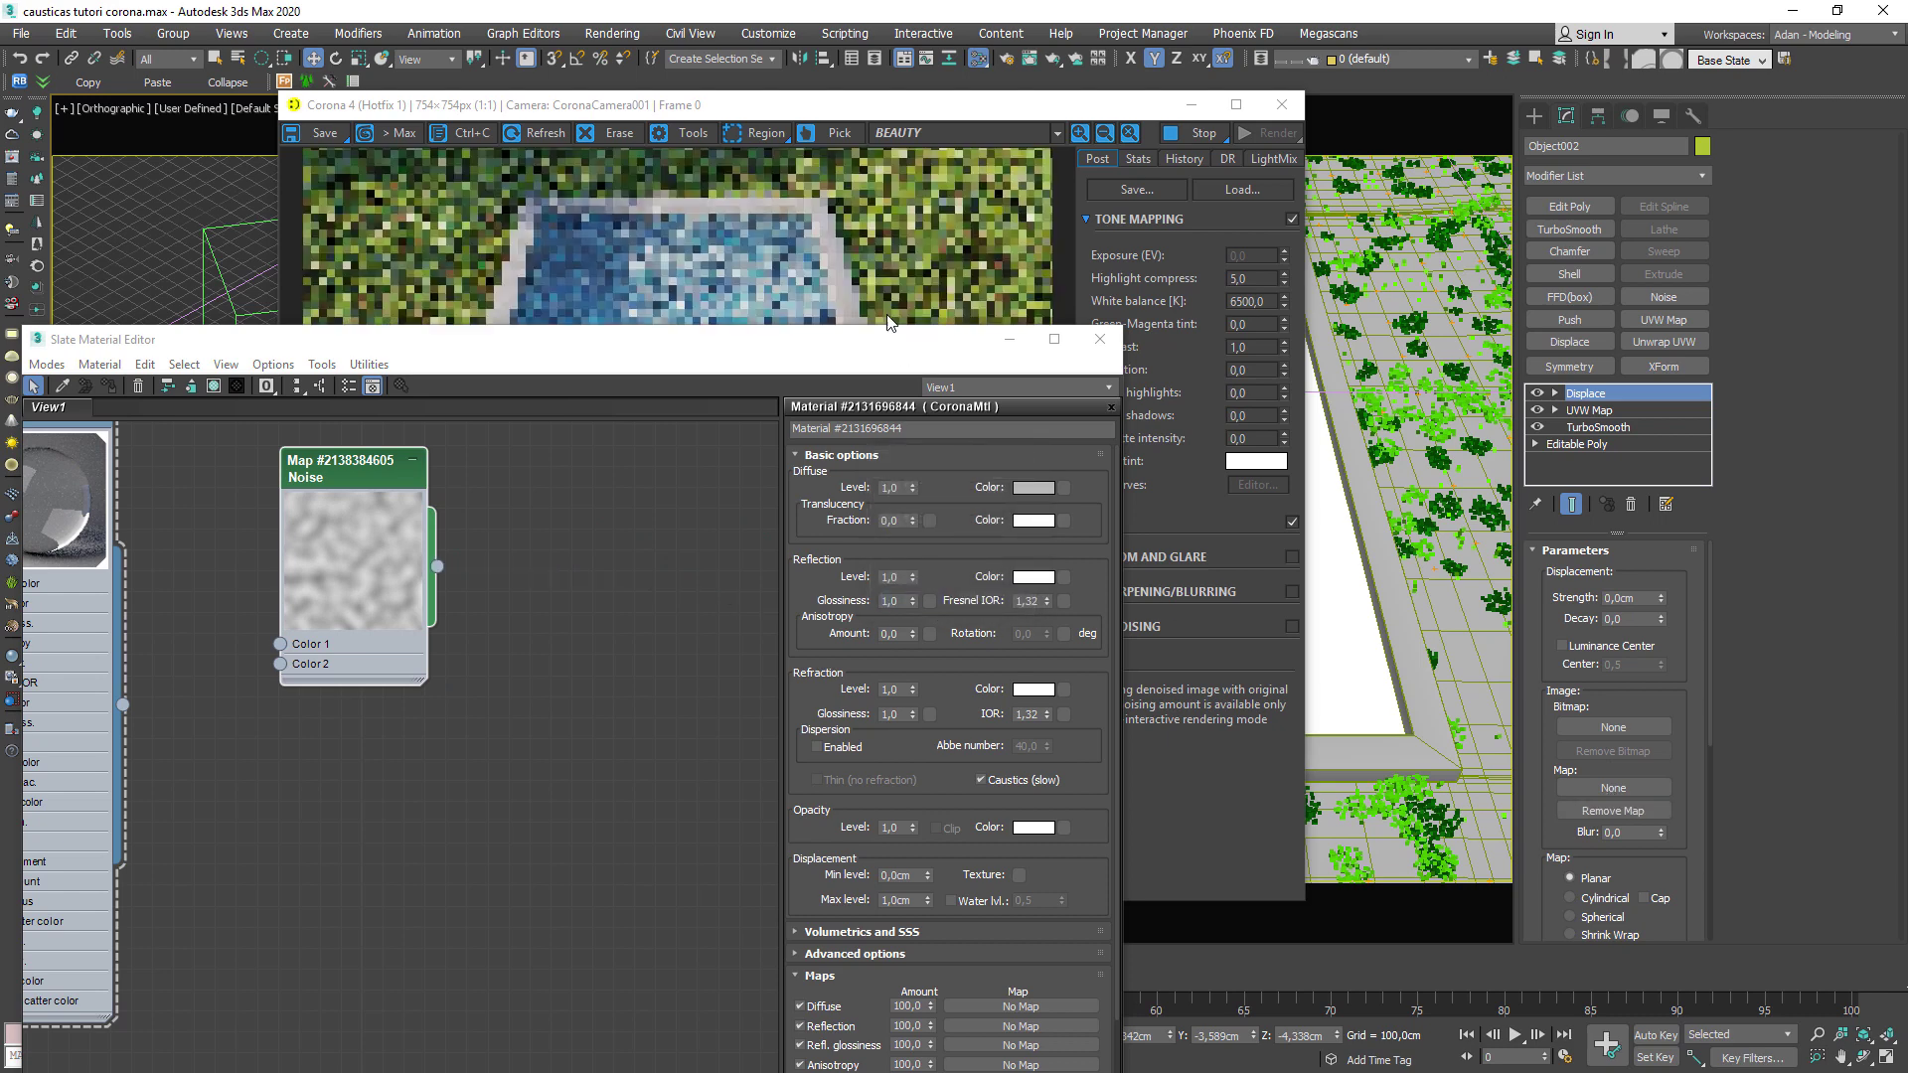
Set the Displace modifier's strength to 1,0 cm and enable Luminance Center.
{"action": "left_click_drag", "start_coordinate": [892, 329], "coordinate": [920, 363]}
{"action": "double_click", "coordinate": [1626, 597]}
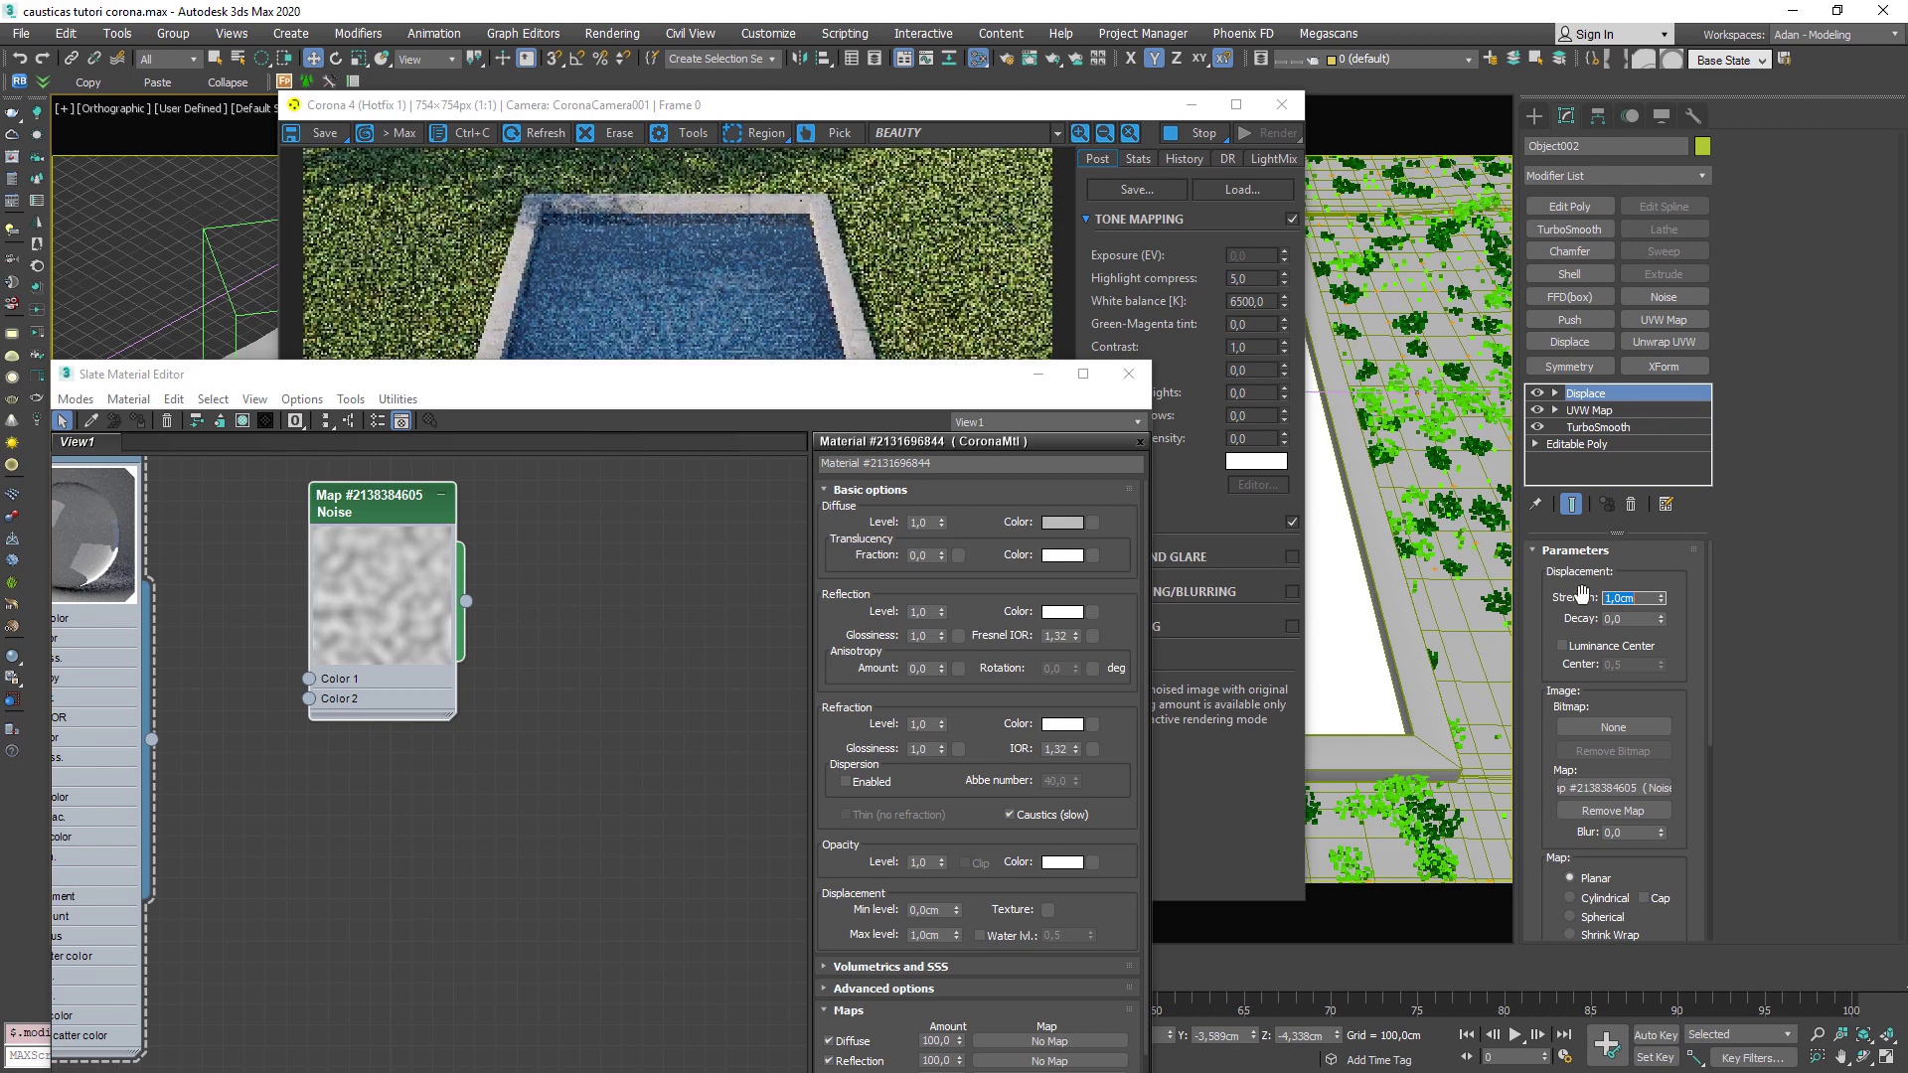
{"action": "left_click", "coordinate": [1568, 647]}
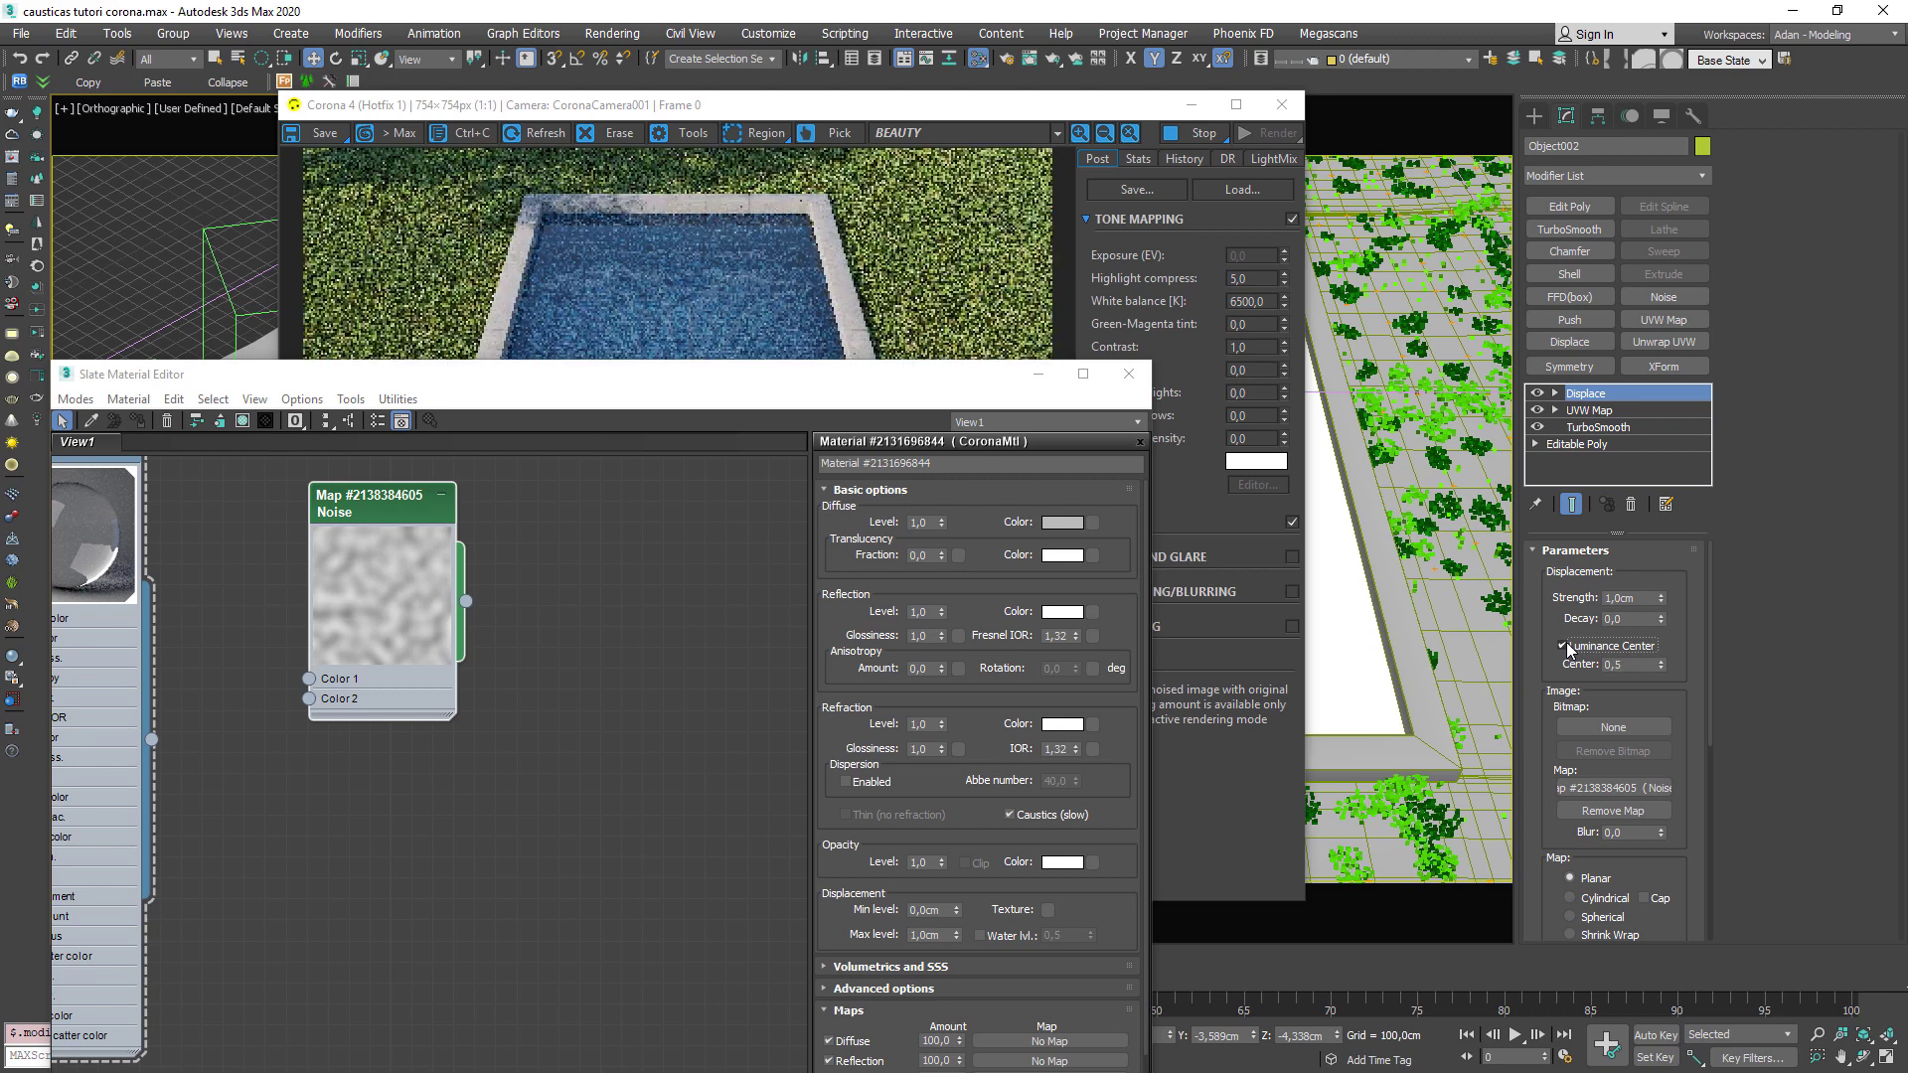
Display the Noise map's parameters and examine the caustics on the pool floor in the interactive render up close.
{"action": "double_click", "coordinate": [366, 545]}
{"action": "left_click_drag", "start_coordinate": [400, 502], "coordinate": [377, 542]}
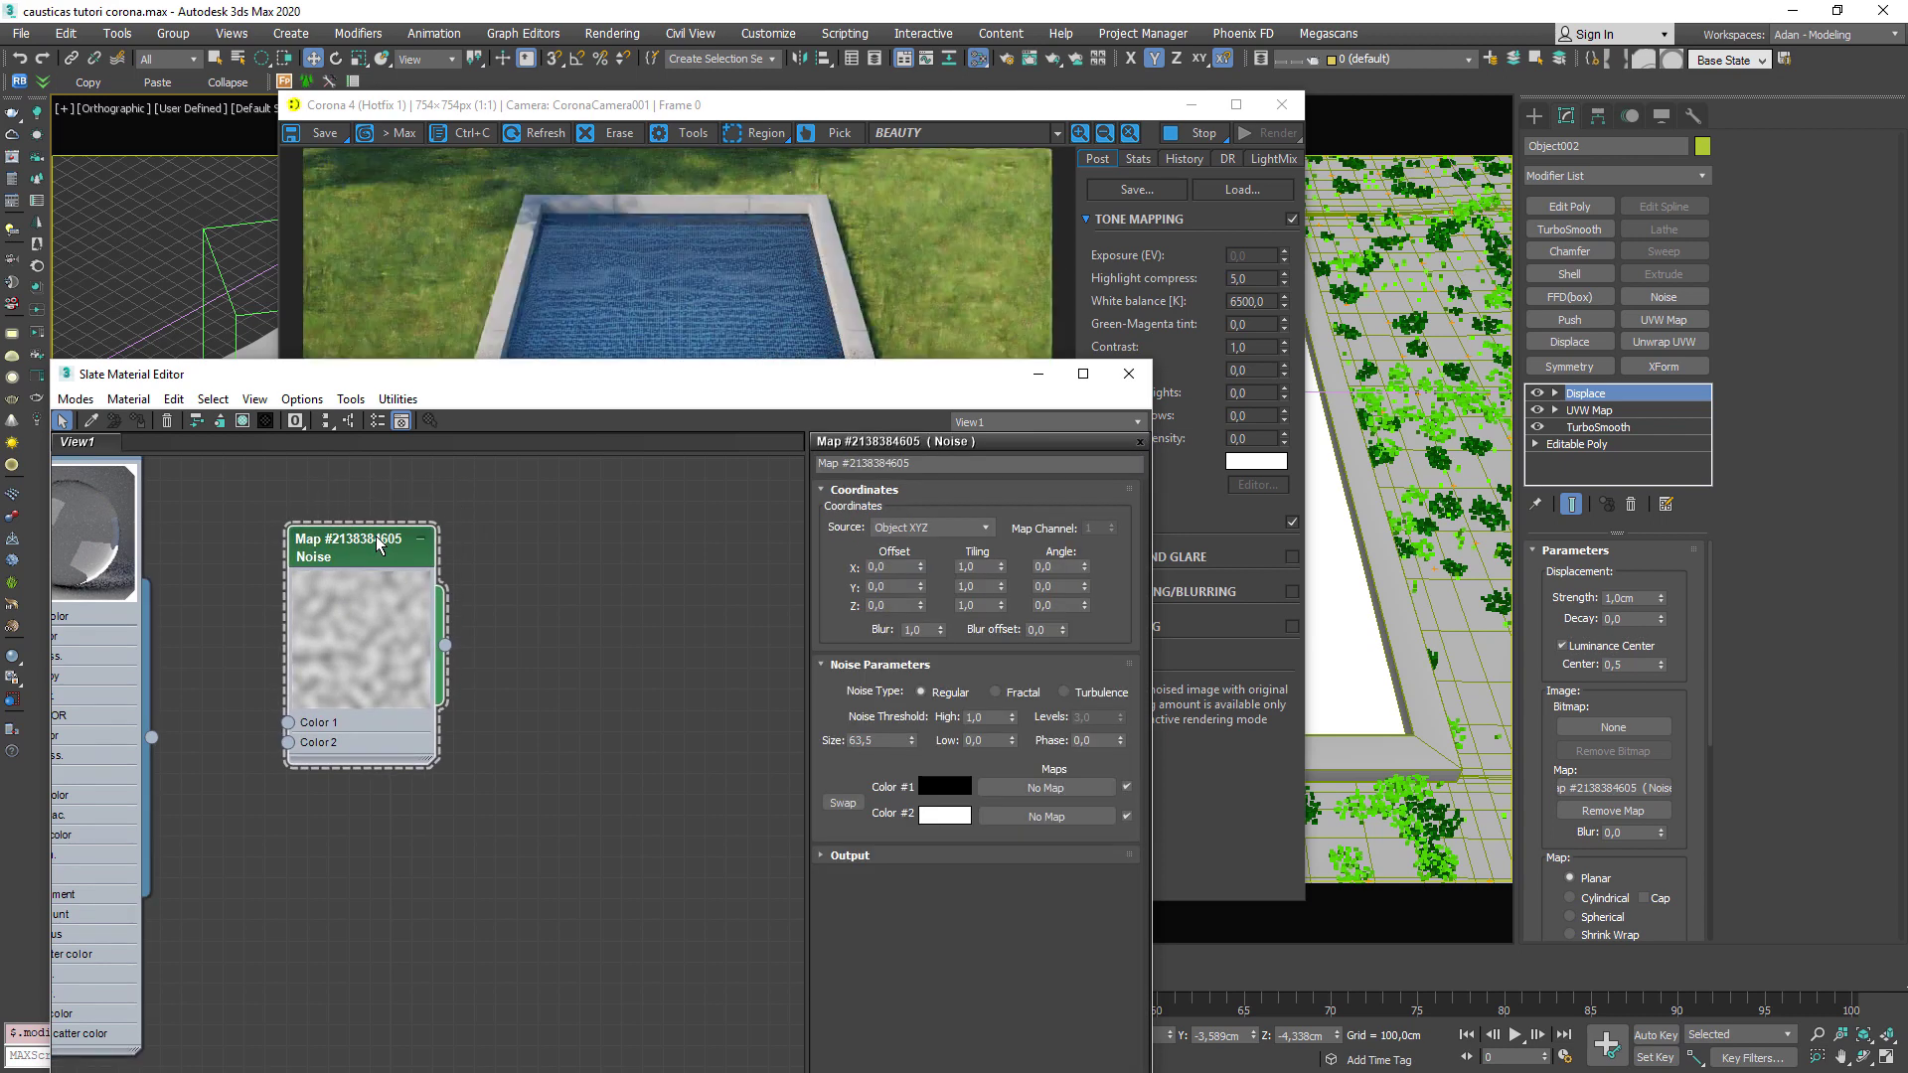
{"action": "left_click_drag", "start_coordinate": [619, 385], "coordinate": [623, 862]}
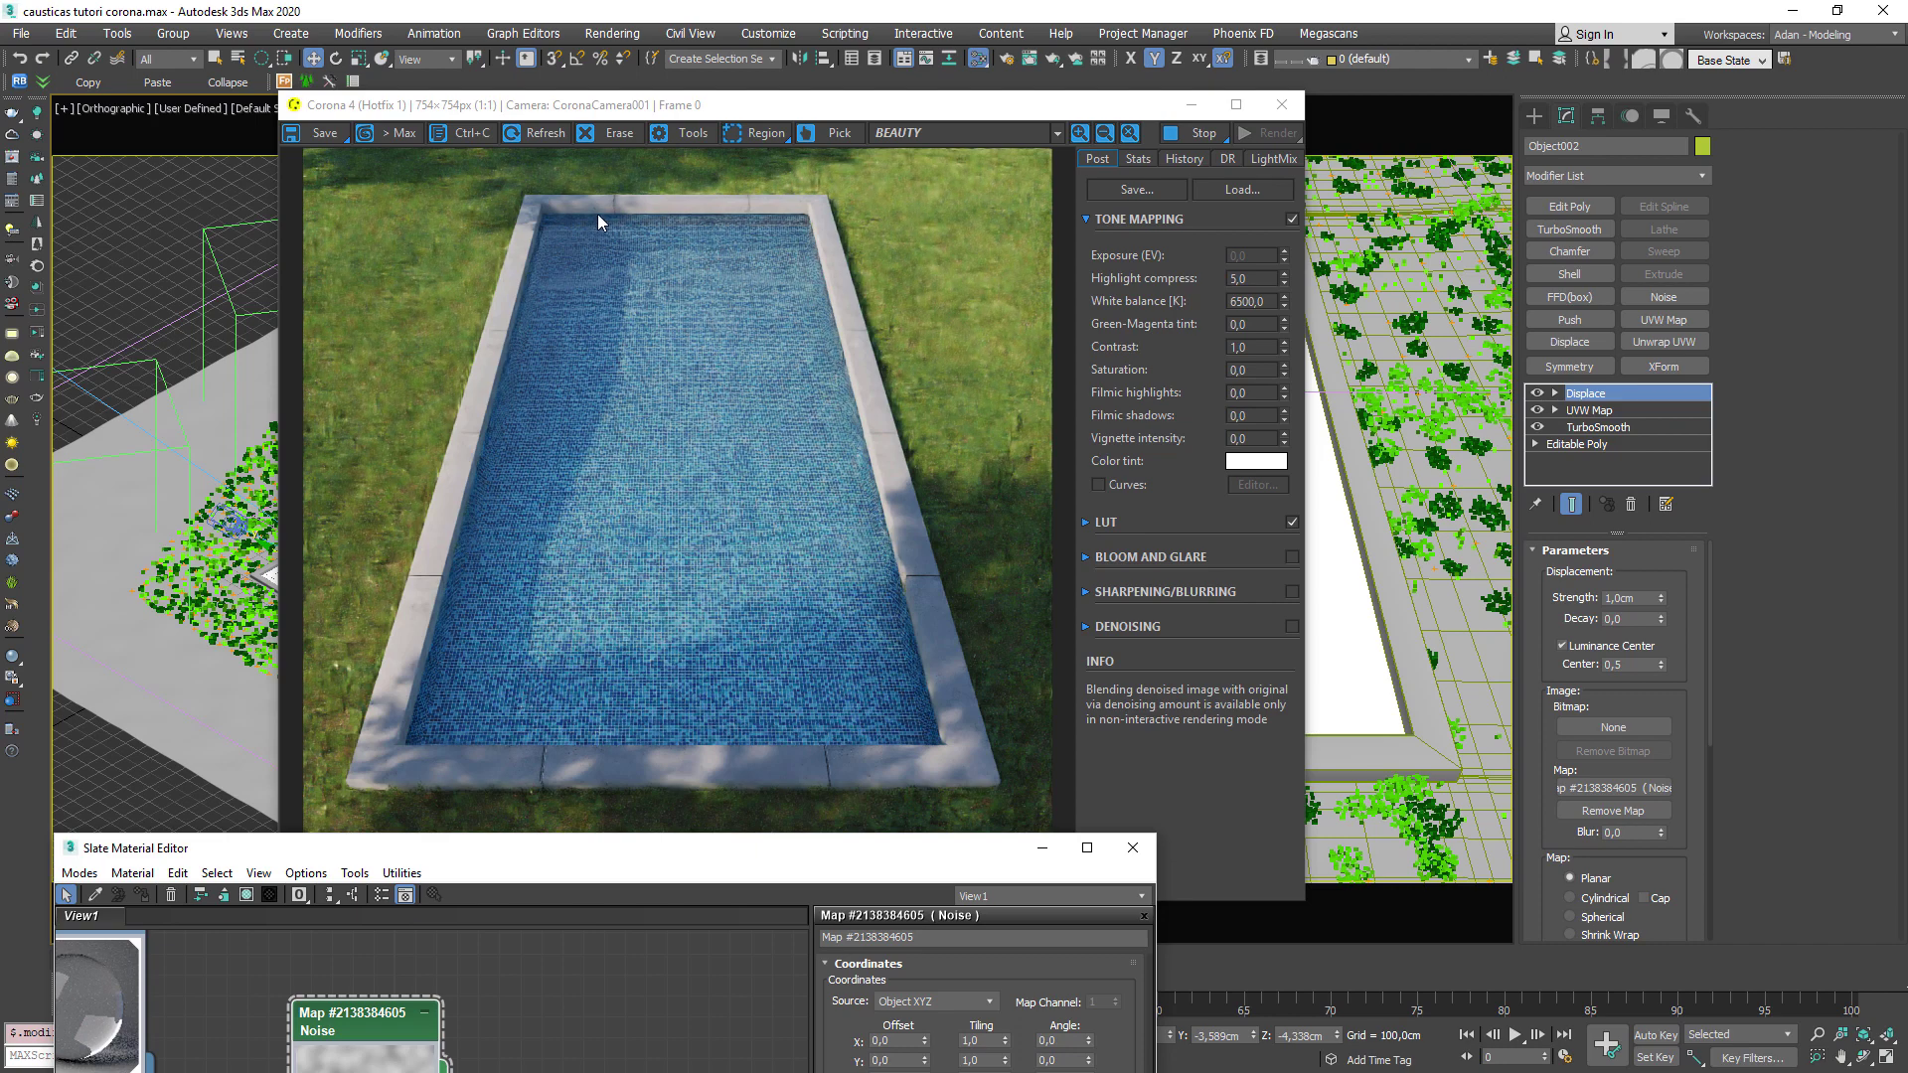
{"action": "left_click_drag", "start_coordinate": [742, 856], "coordinate": [773, 889]}
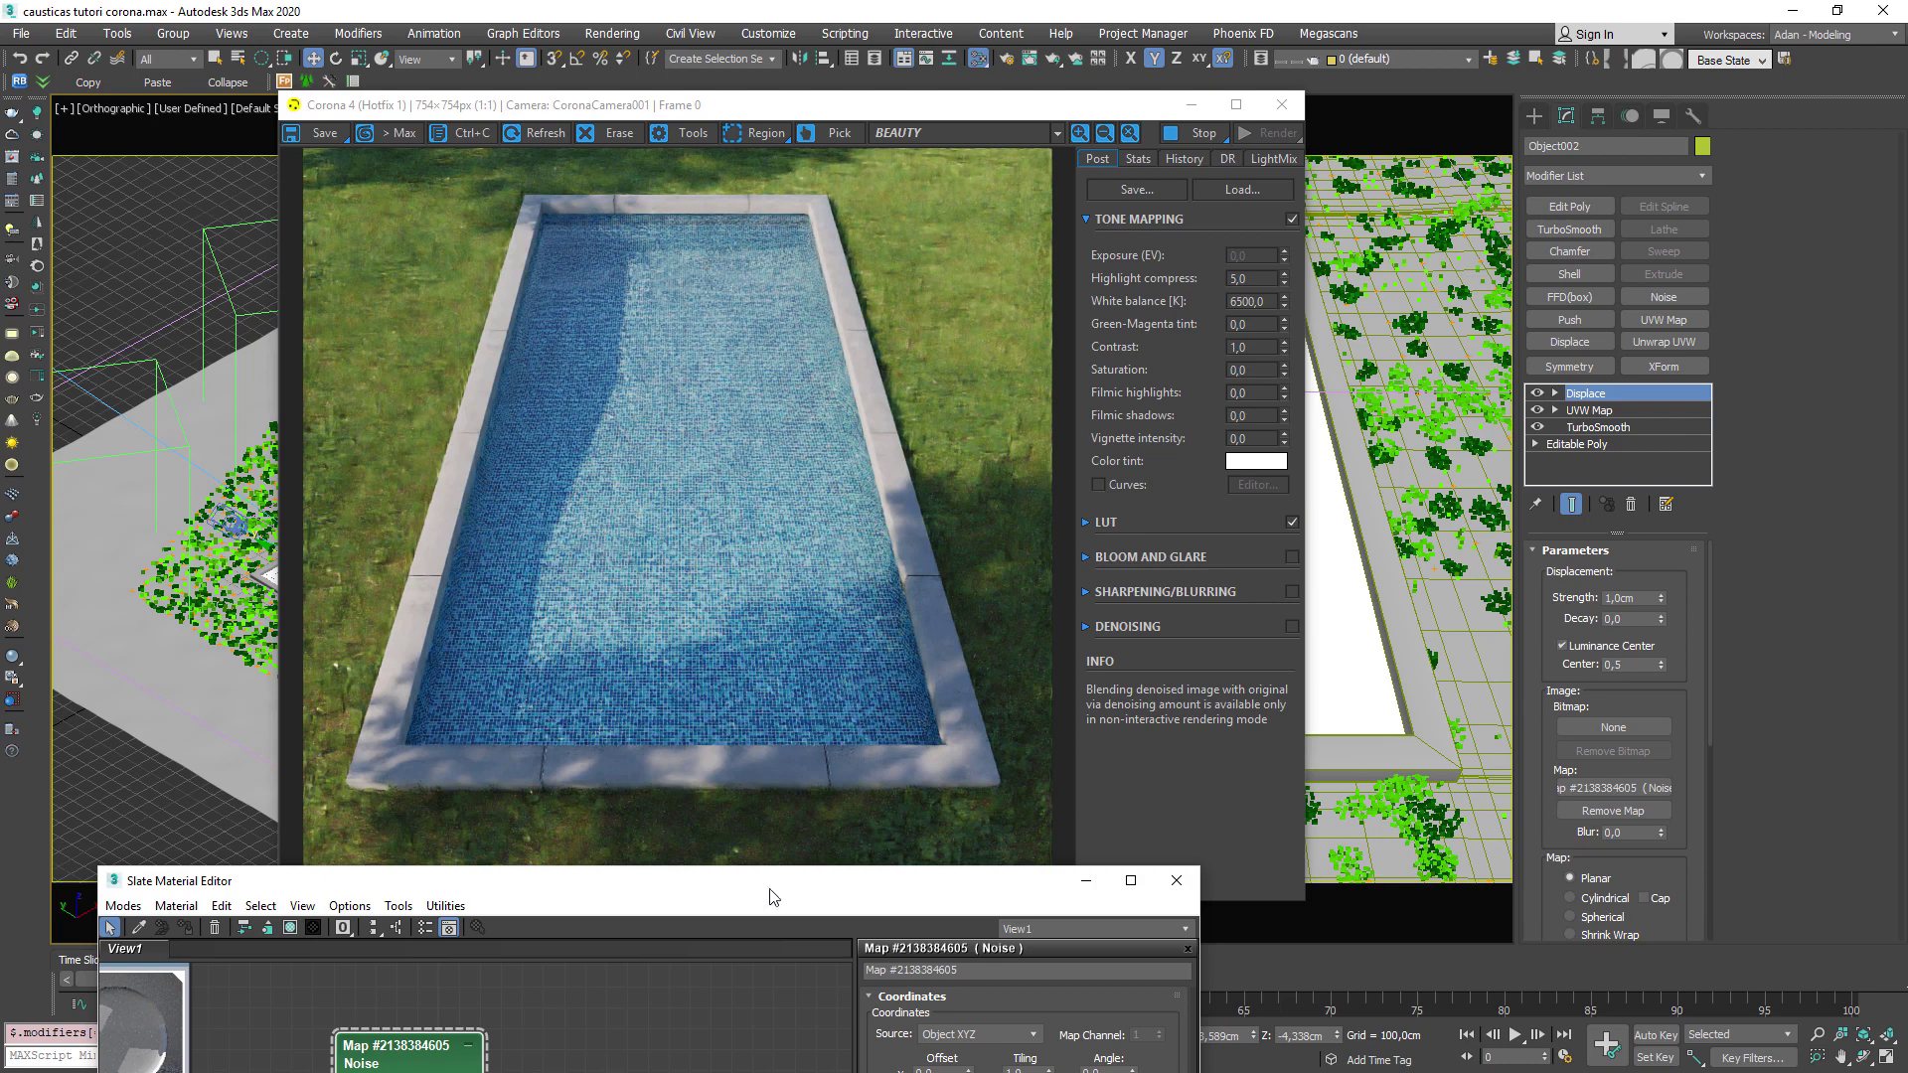
{"action": "scroll", "coordinate": [699, 420], "scroll_direction": "up", "scroll_amount": 1}
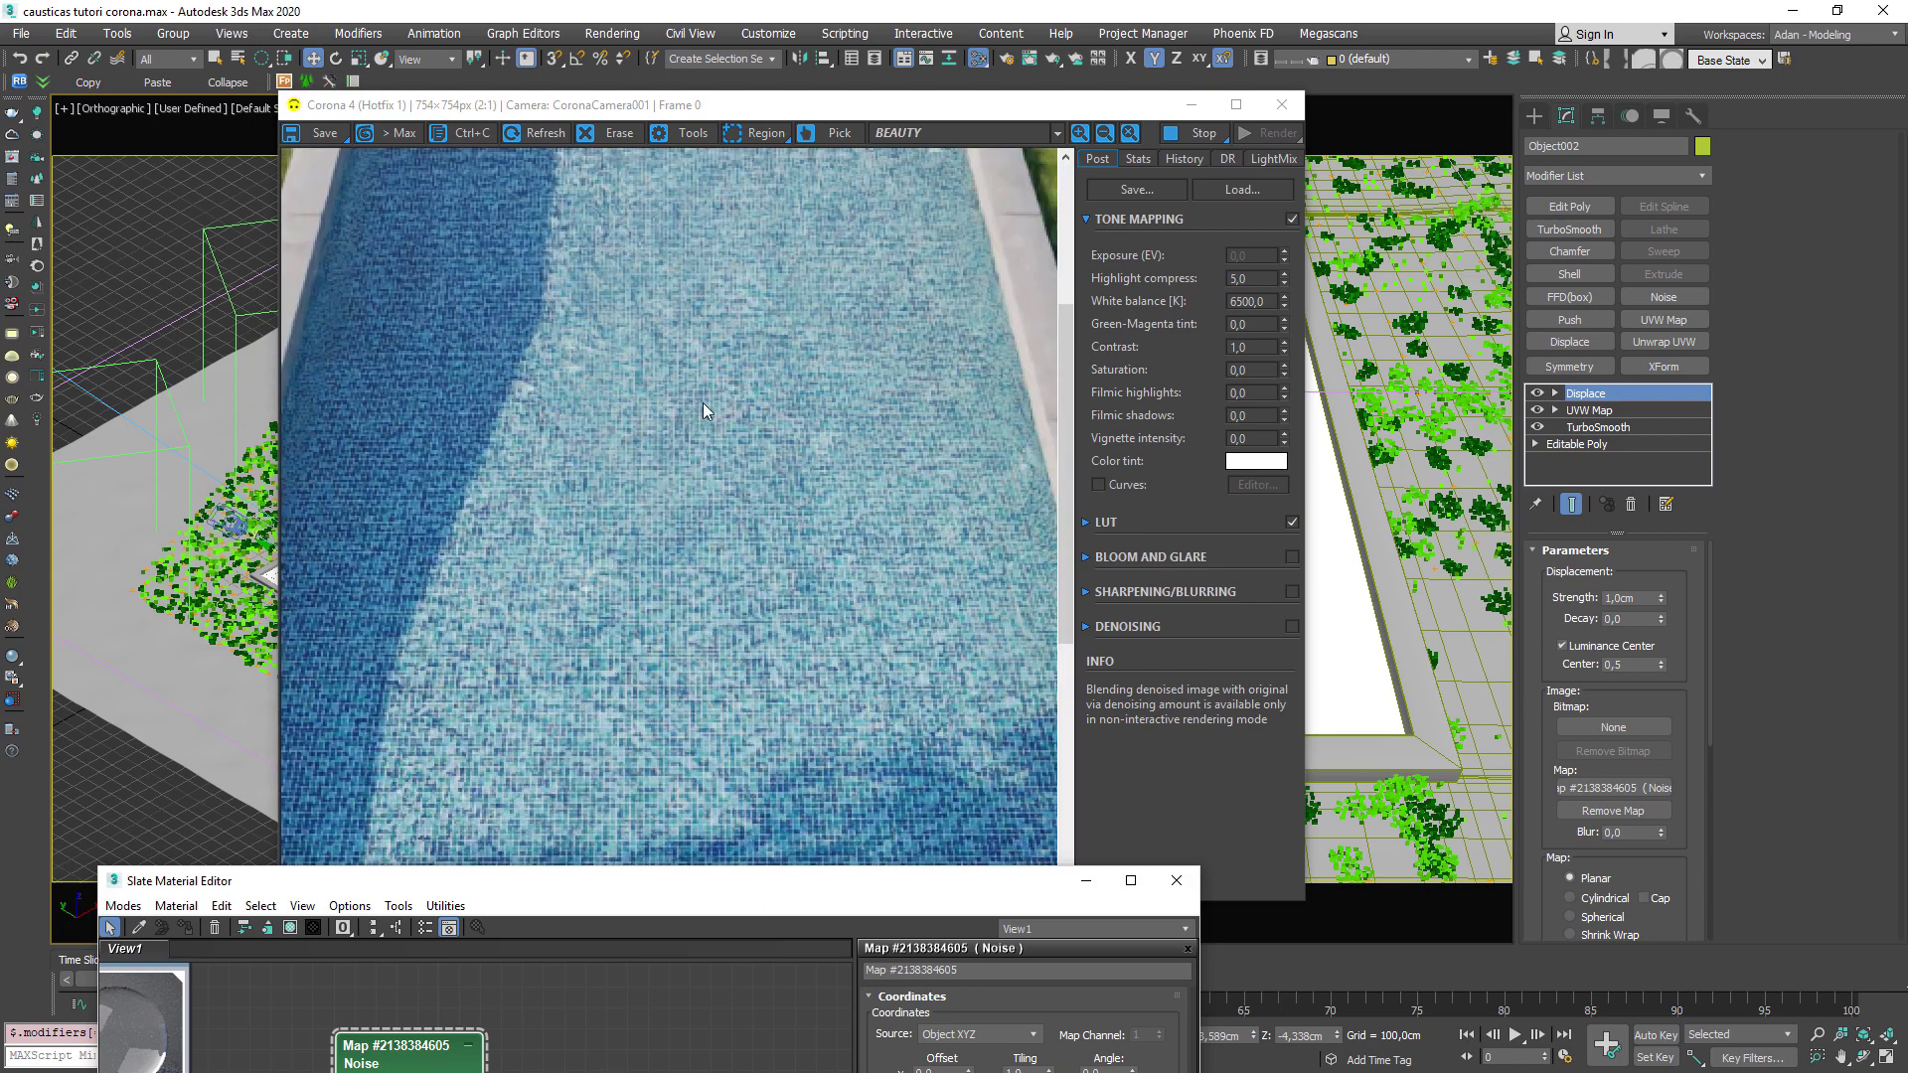
{"action": "scroll", "coordinate": [615, 394], "scroll_direction": "down", "scroll_amount": 1}
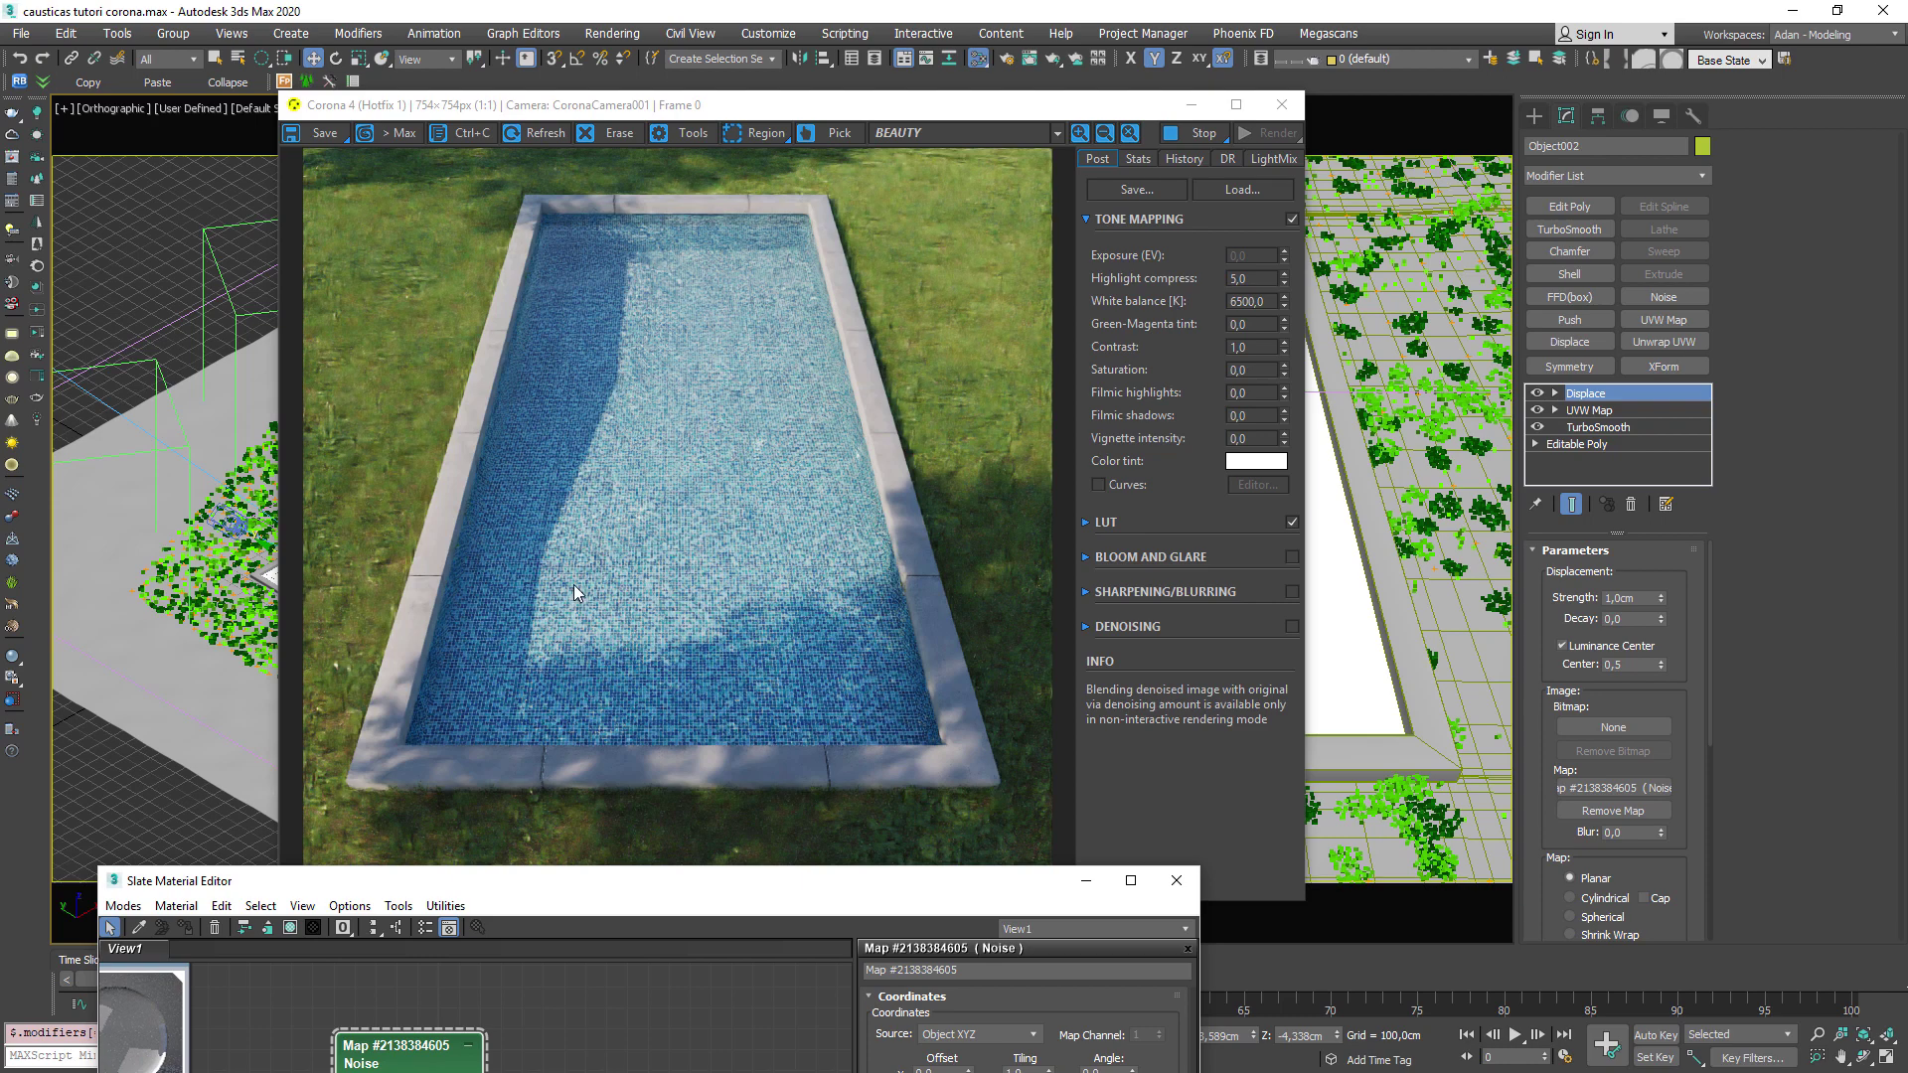
Uncover the camera view beside the render and set the water surface's Displace strength to 3,0 cm.
{"action": "left_click_drag", "start_coordinate": [1093, 110], "coordinate": [685, 119]}
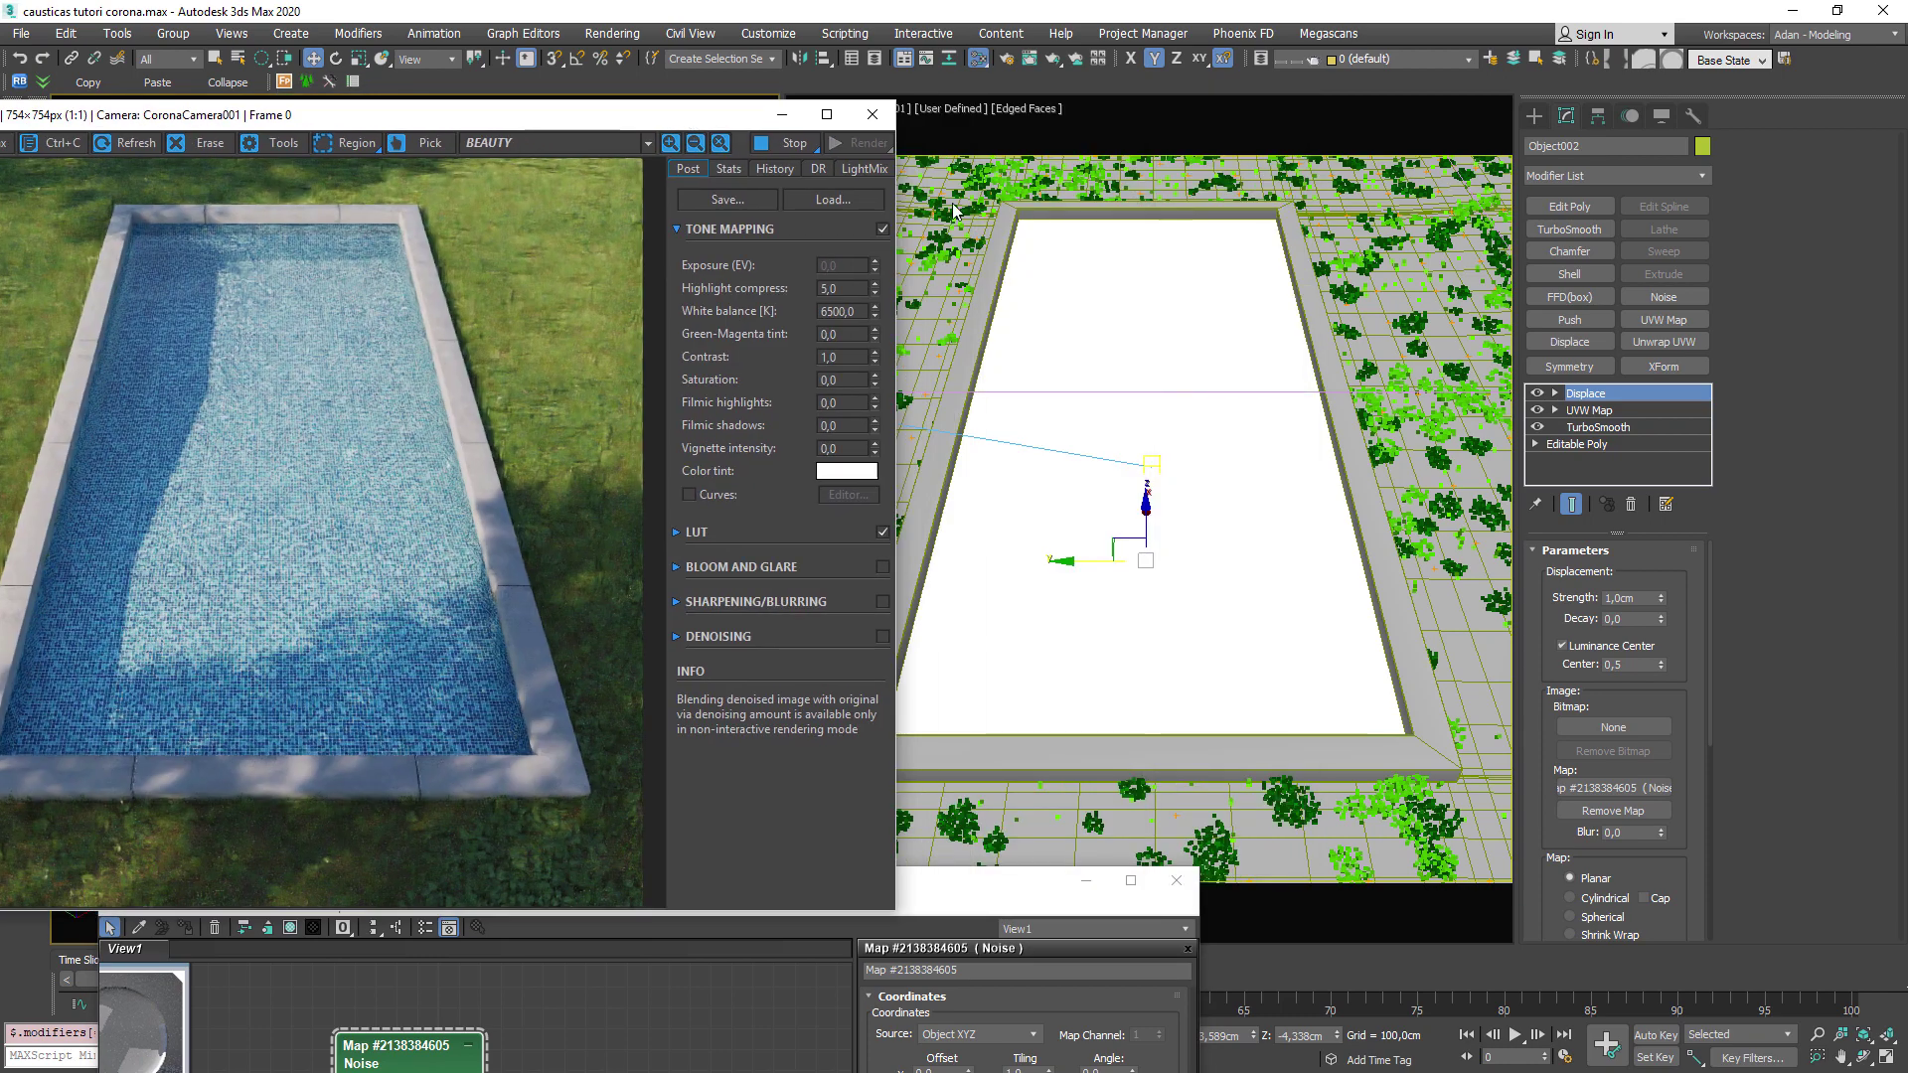
{"action": "left_click", "coordinate": [1374, 353]}
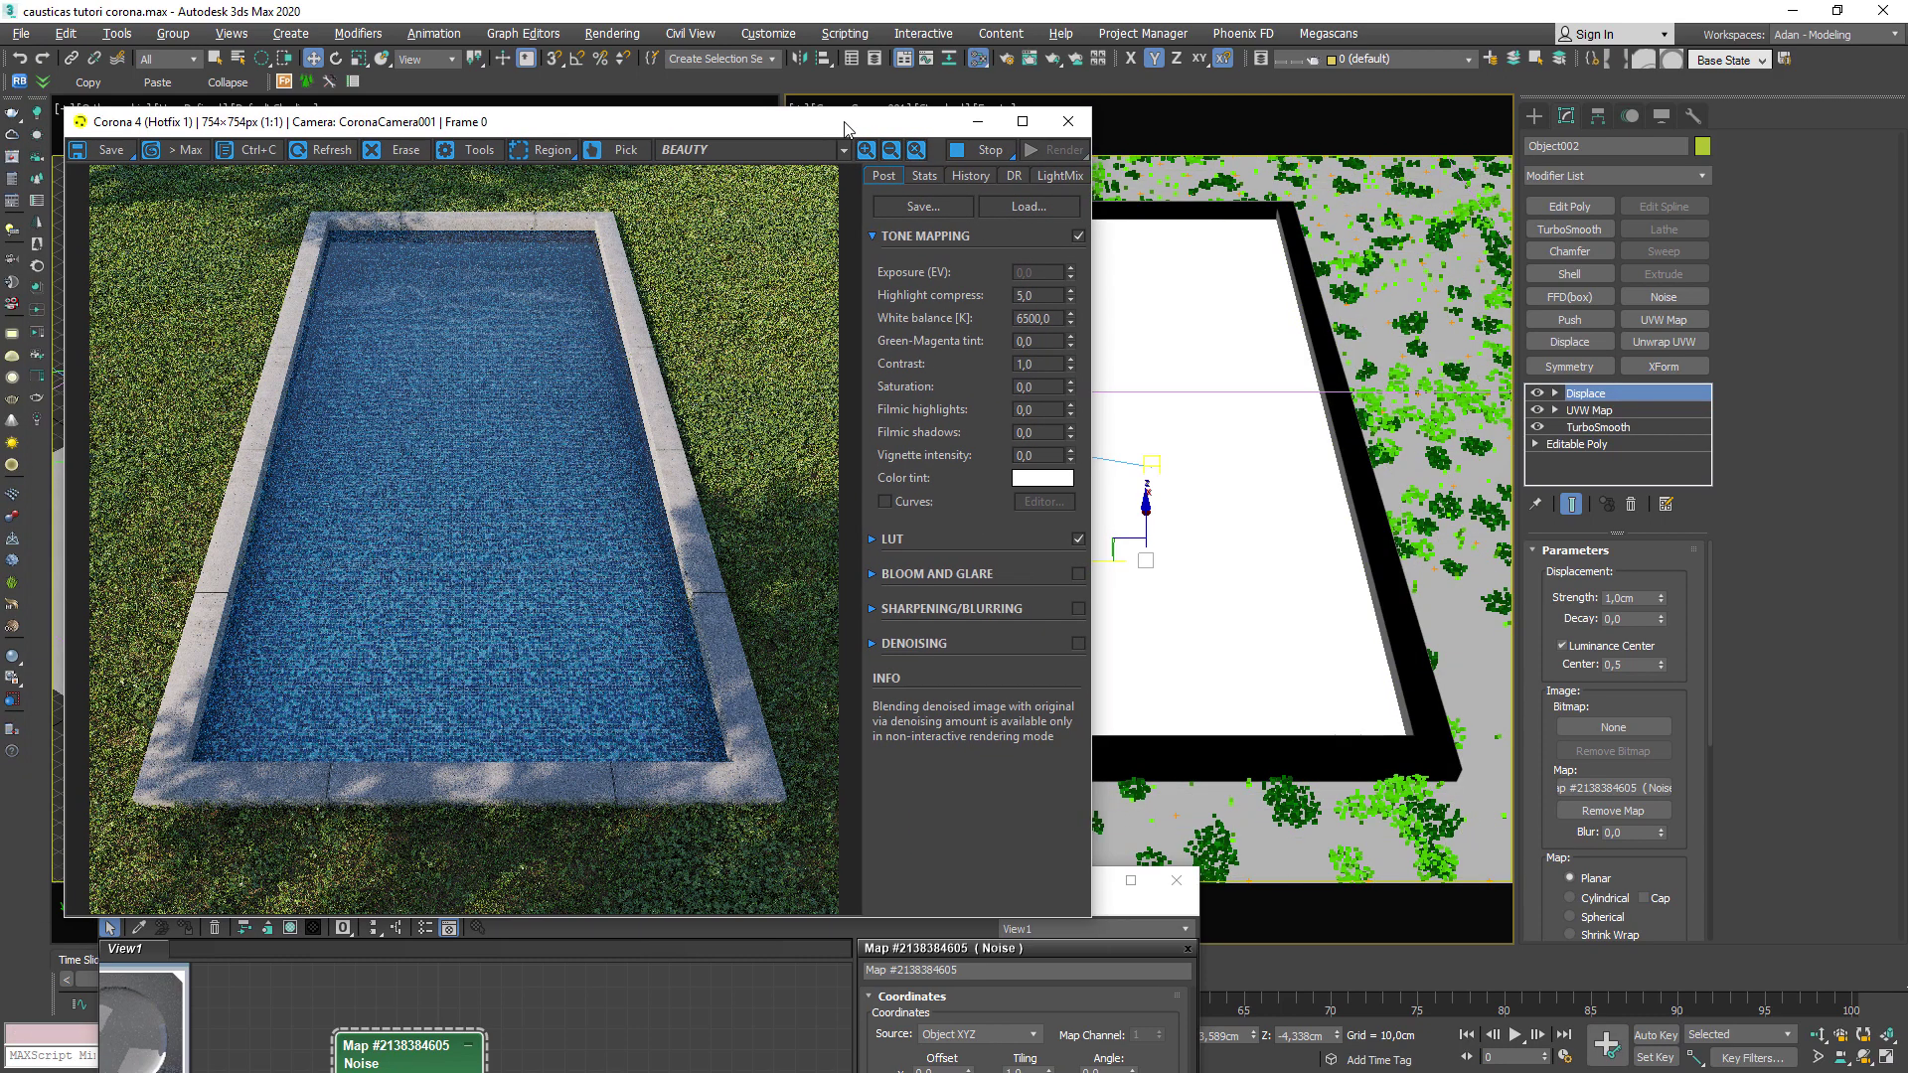
{"action": "left_click", "coordinate": [1640, 598]}
{"action": "type", "text": "3"}
{"action": "key", "text": "Return"}
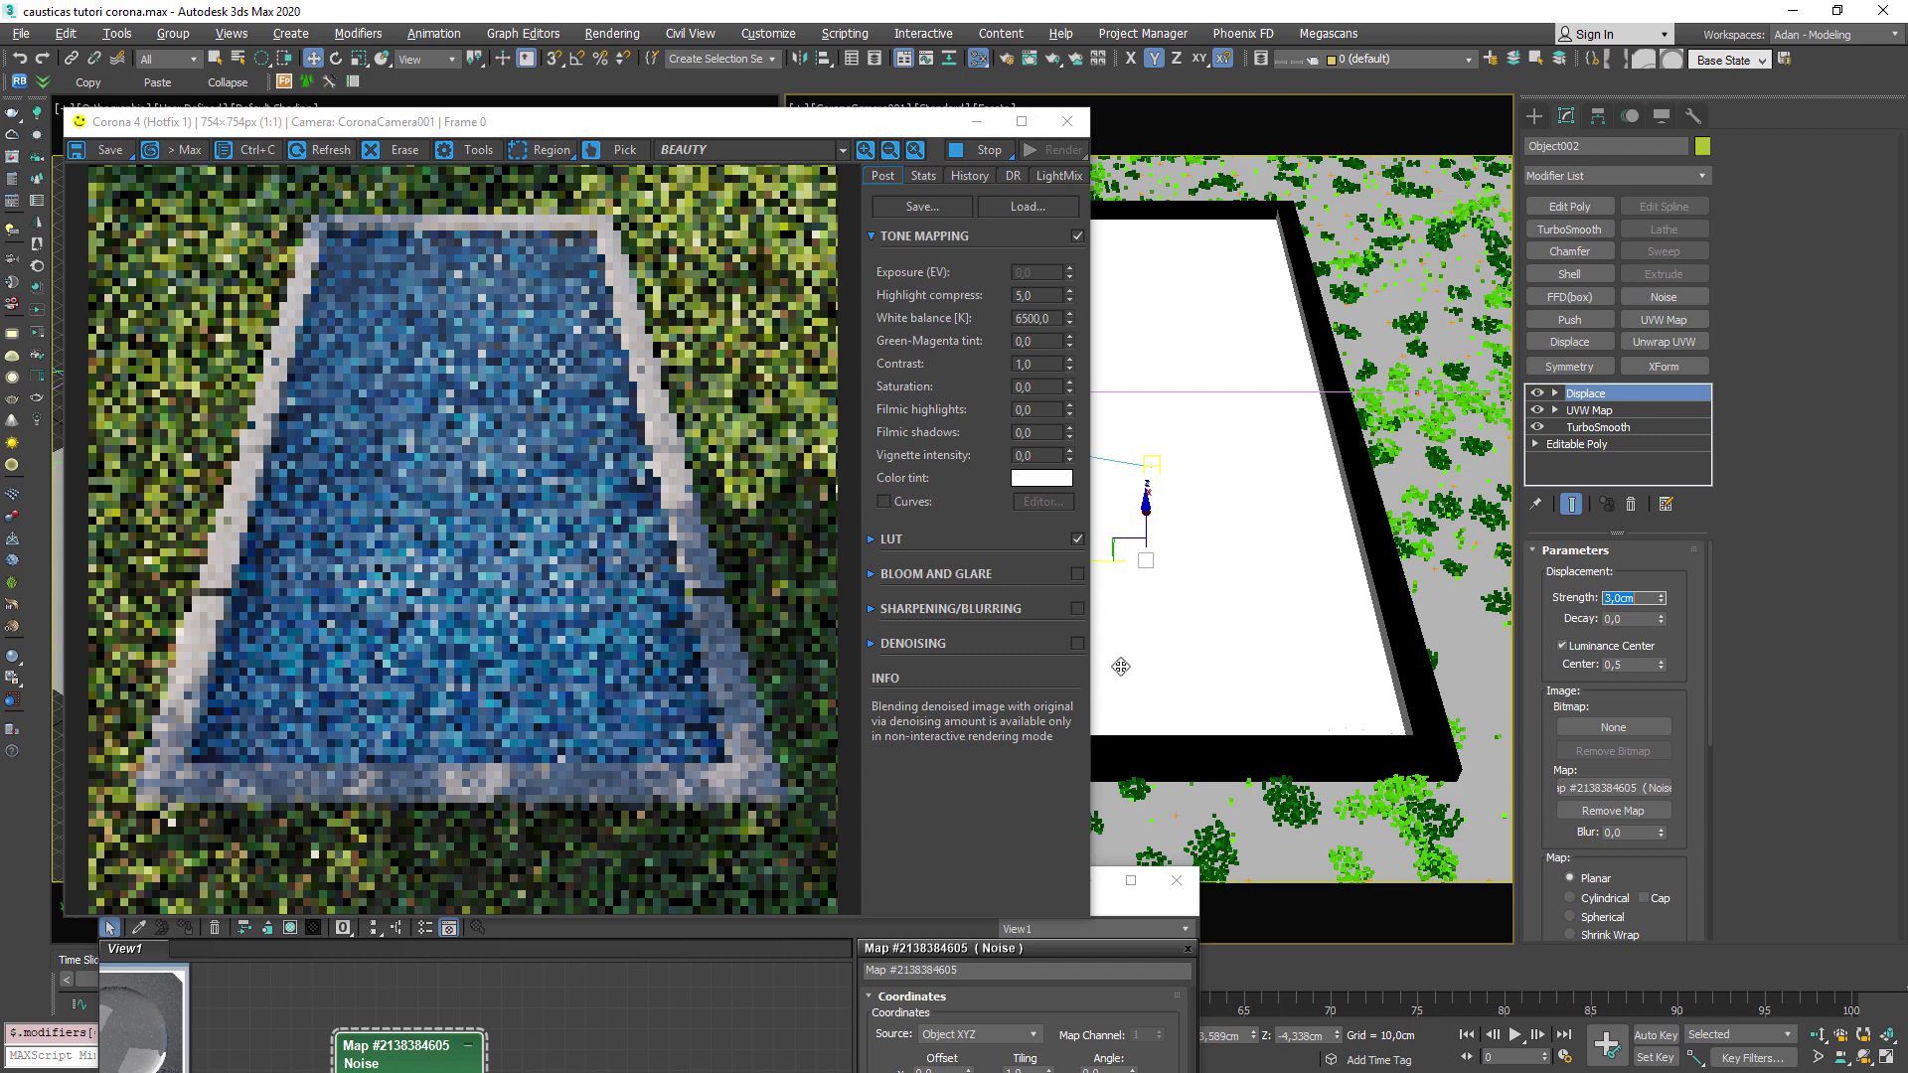
Bring the material editor beside the render and set the Noise map's size to 25,0.
{"action": "left_click", "coordinate": [735, 929]}
{"action": "left_click_drag", "start_coordinate": [733, 876], "coordinate": [1371, 77]}
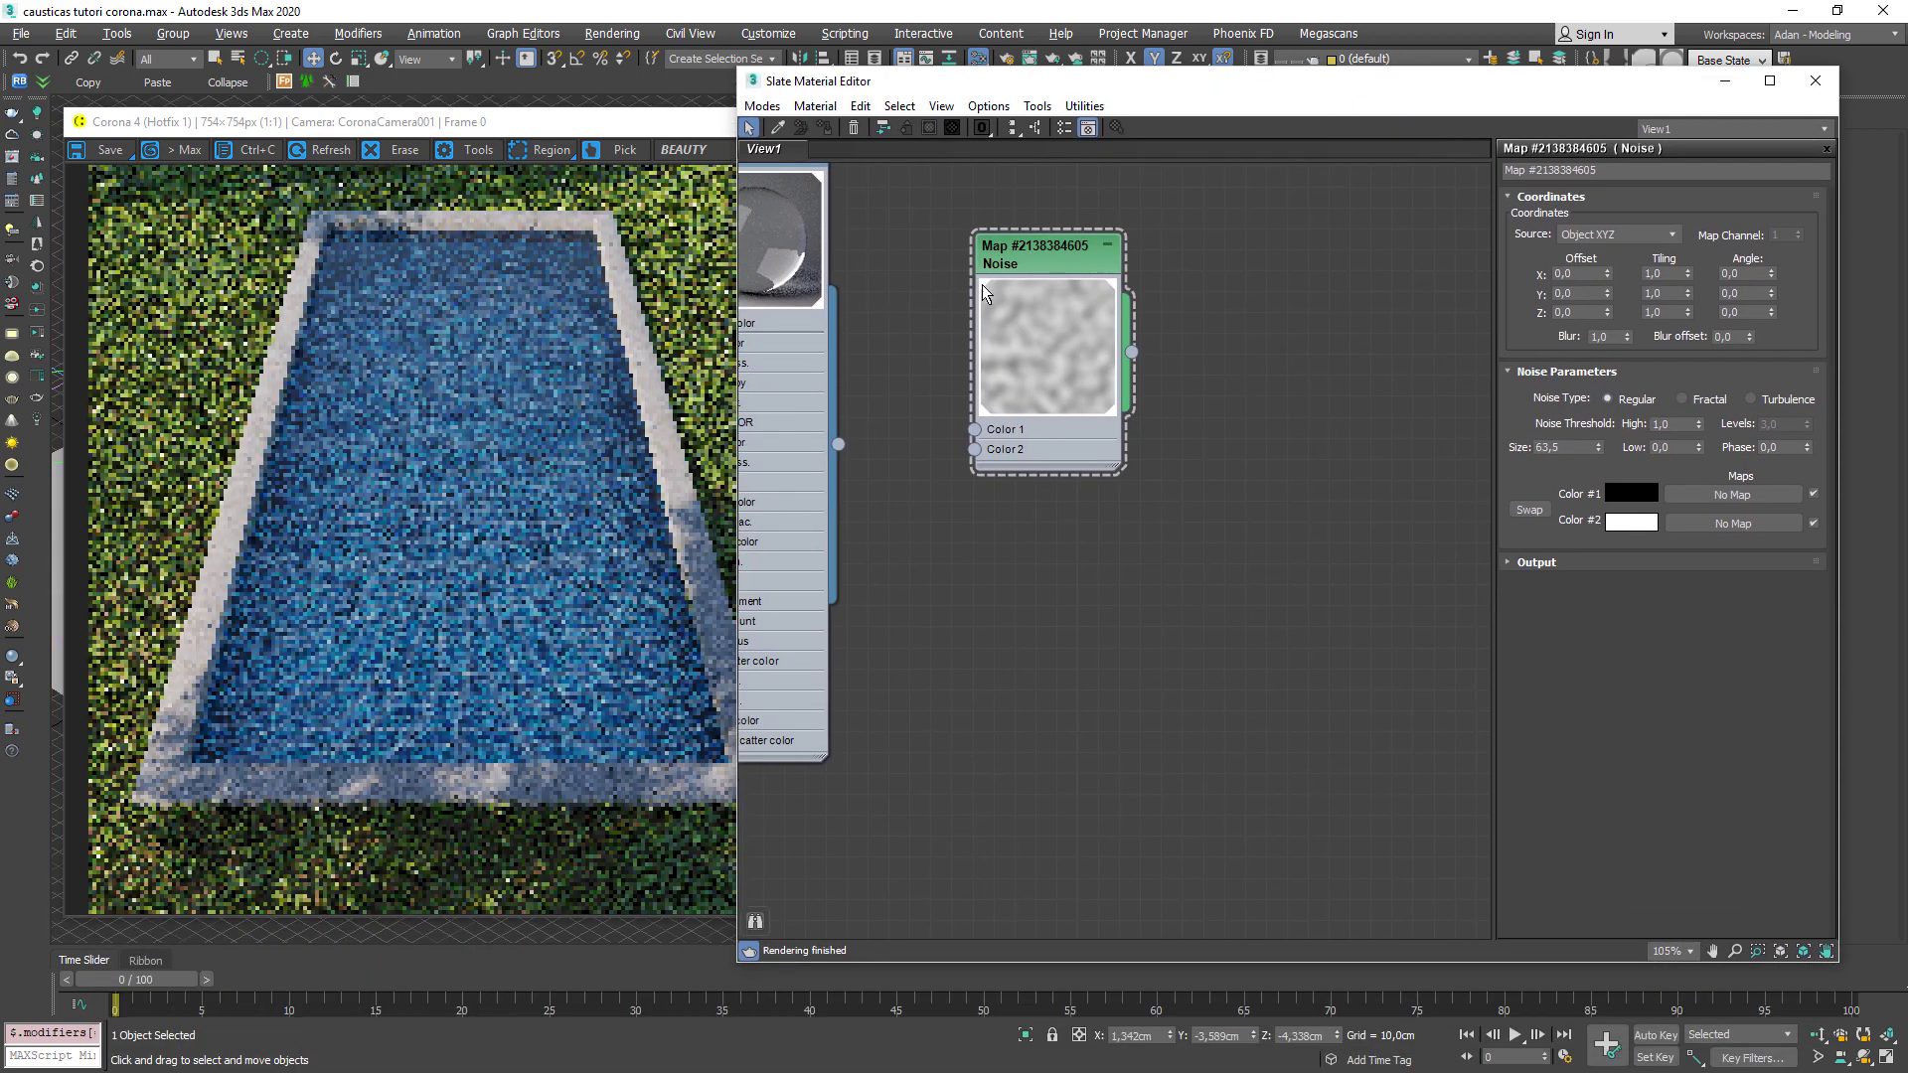
{"action": "left_click", "coordinate": [1000, 250]}
{"action": "left_click_drag", "start_coordinate": [1584, 448], "coordinate": [1235, 418]}
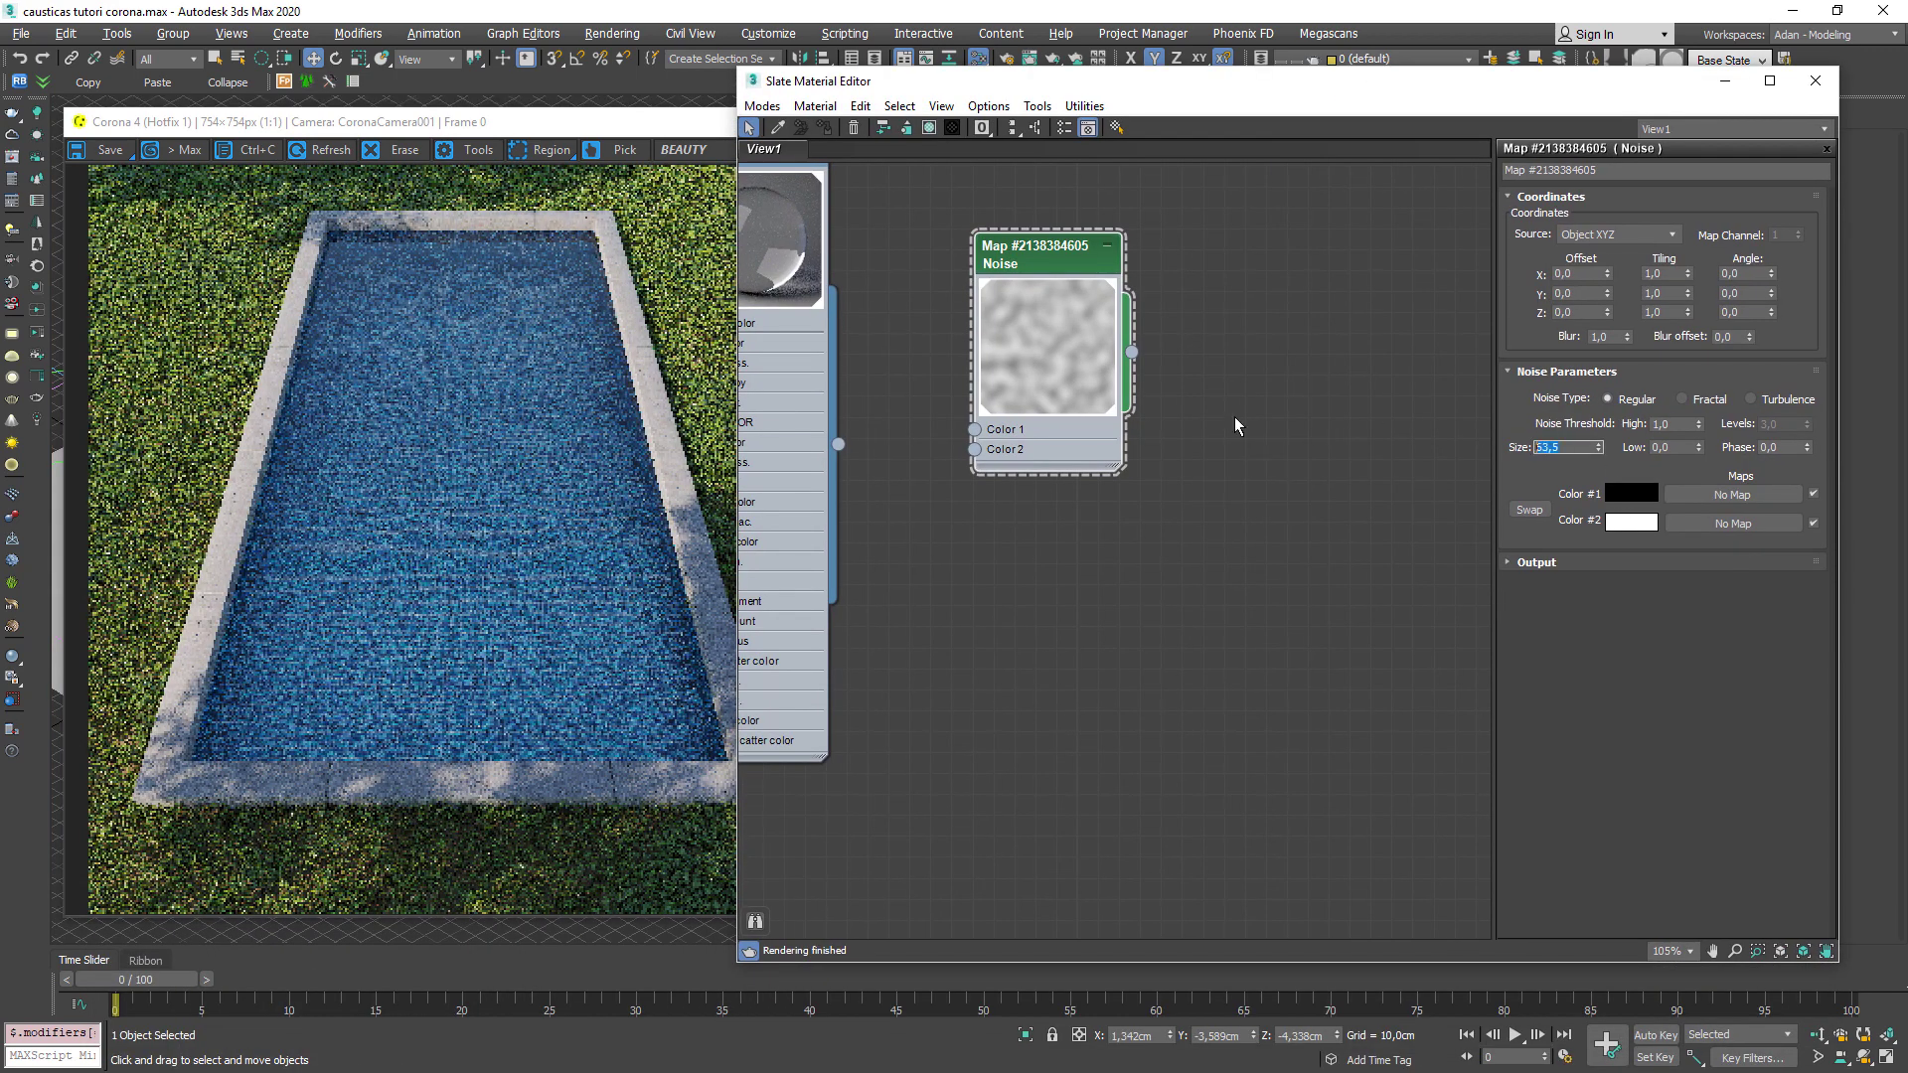
{"action": "type", "text": "25"}
{"action": "key", "text": "Return"}
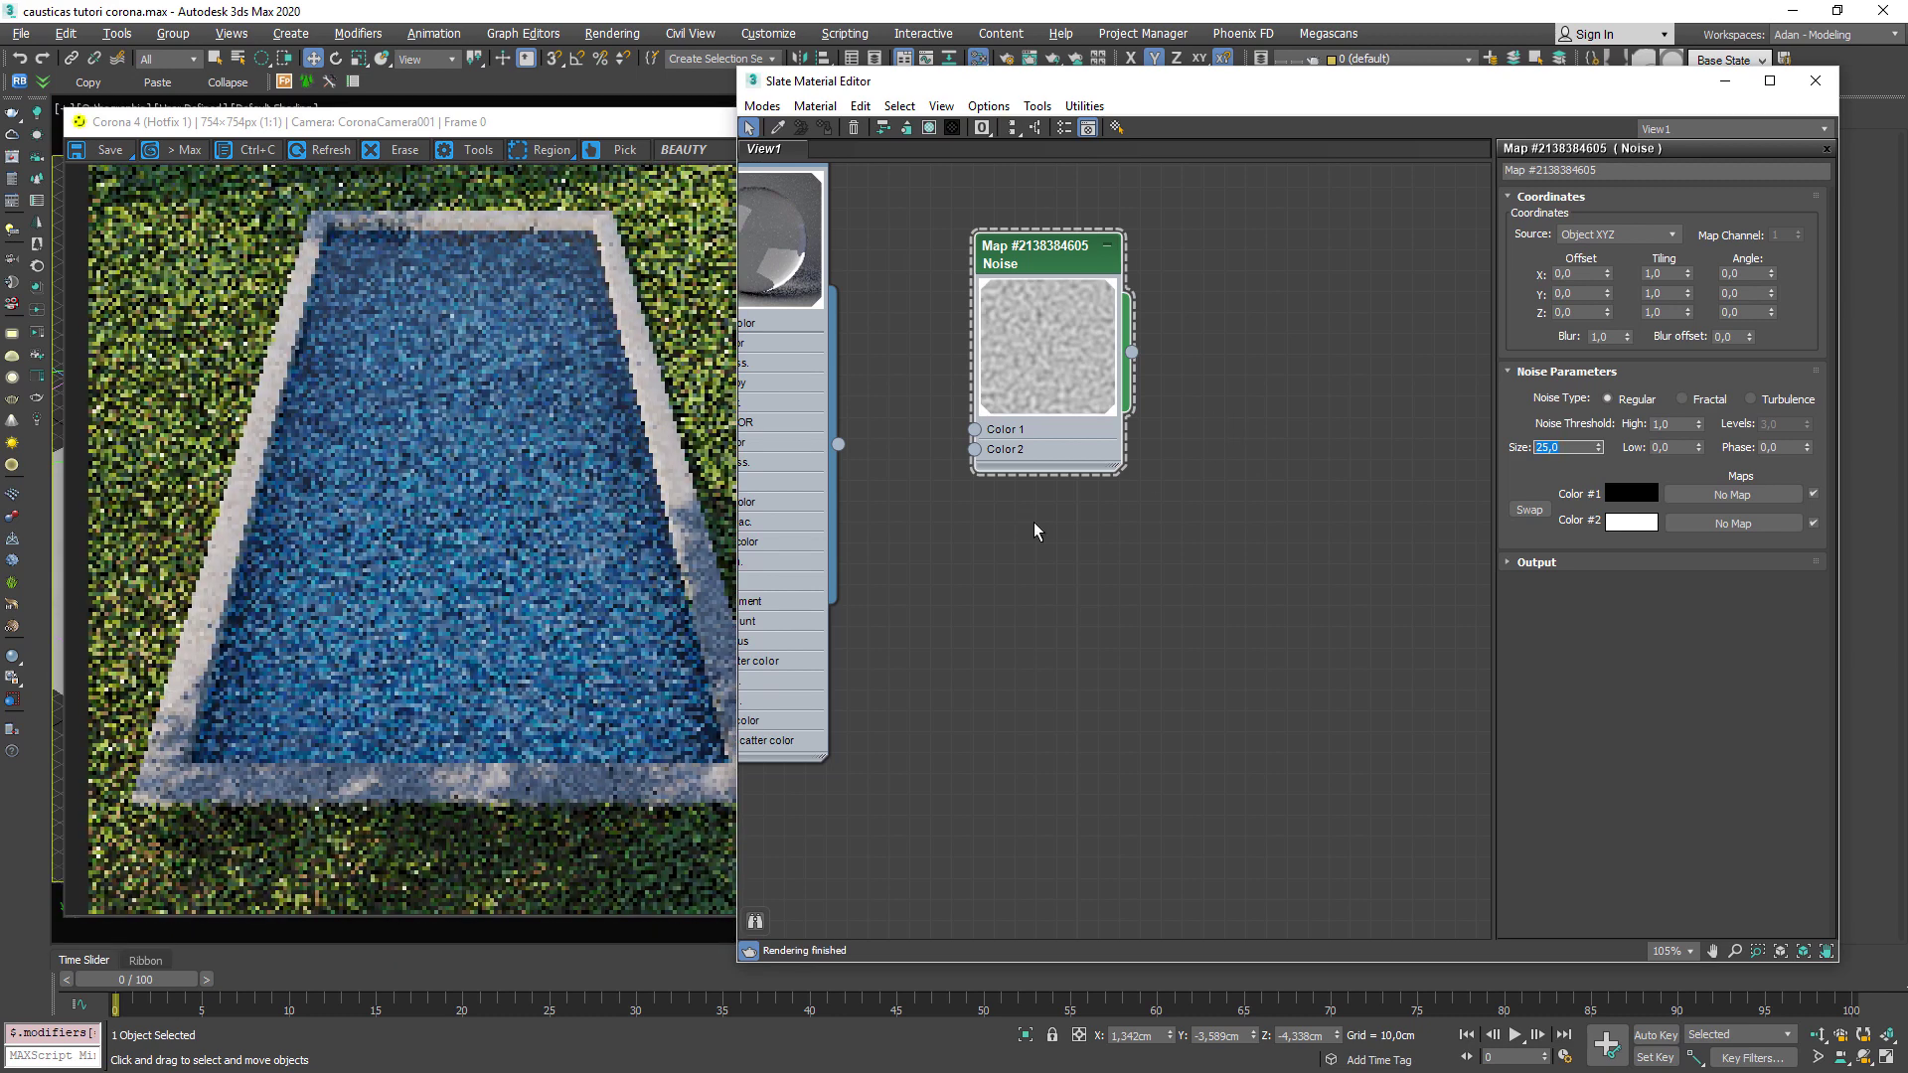
Uncover the pool render and examine the caustic pattern in the water up close.
{"action": "left_click_drag", "start_coordinate": [843, 87], "coordinate": [986, 104]}
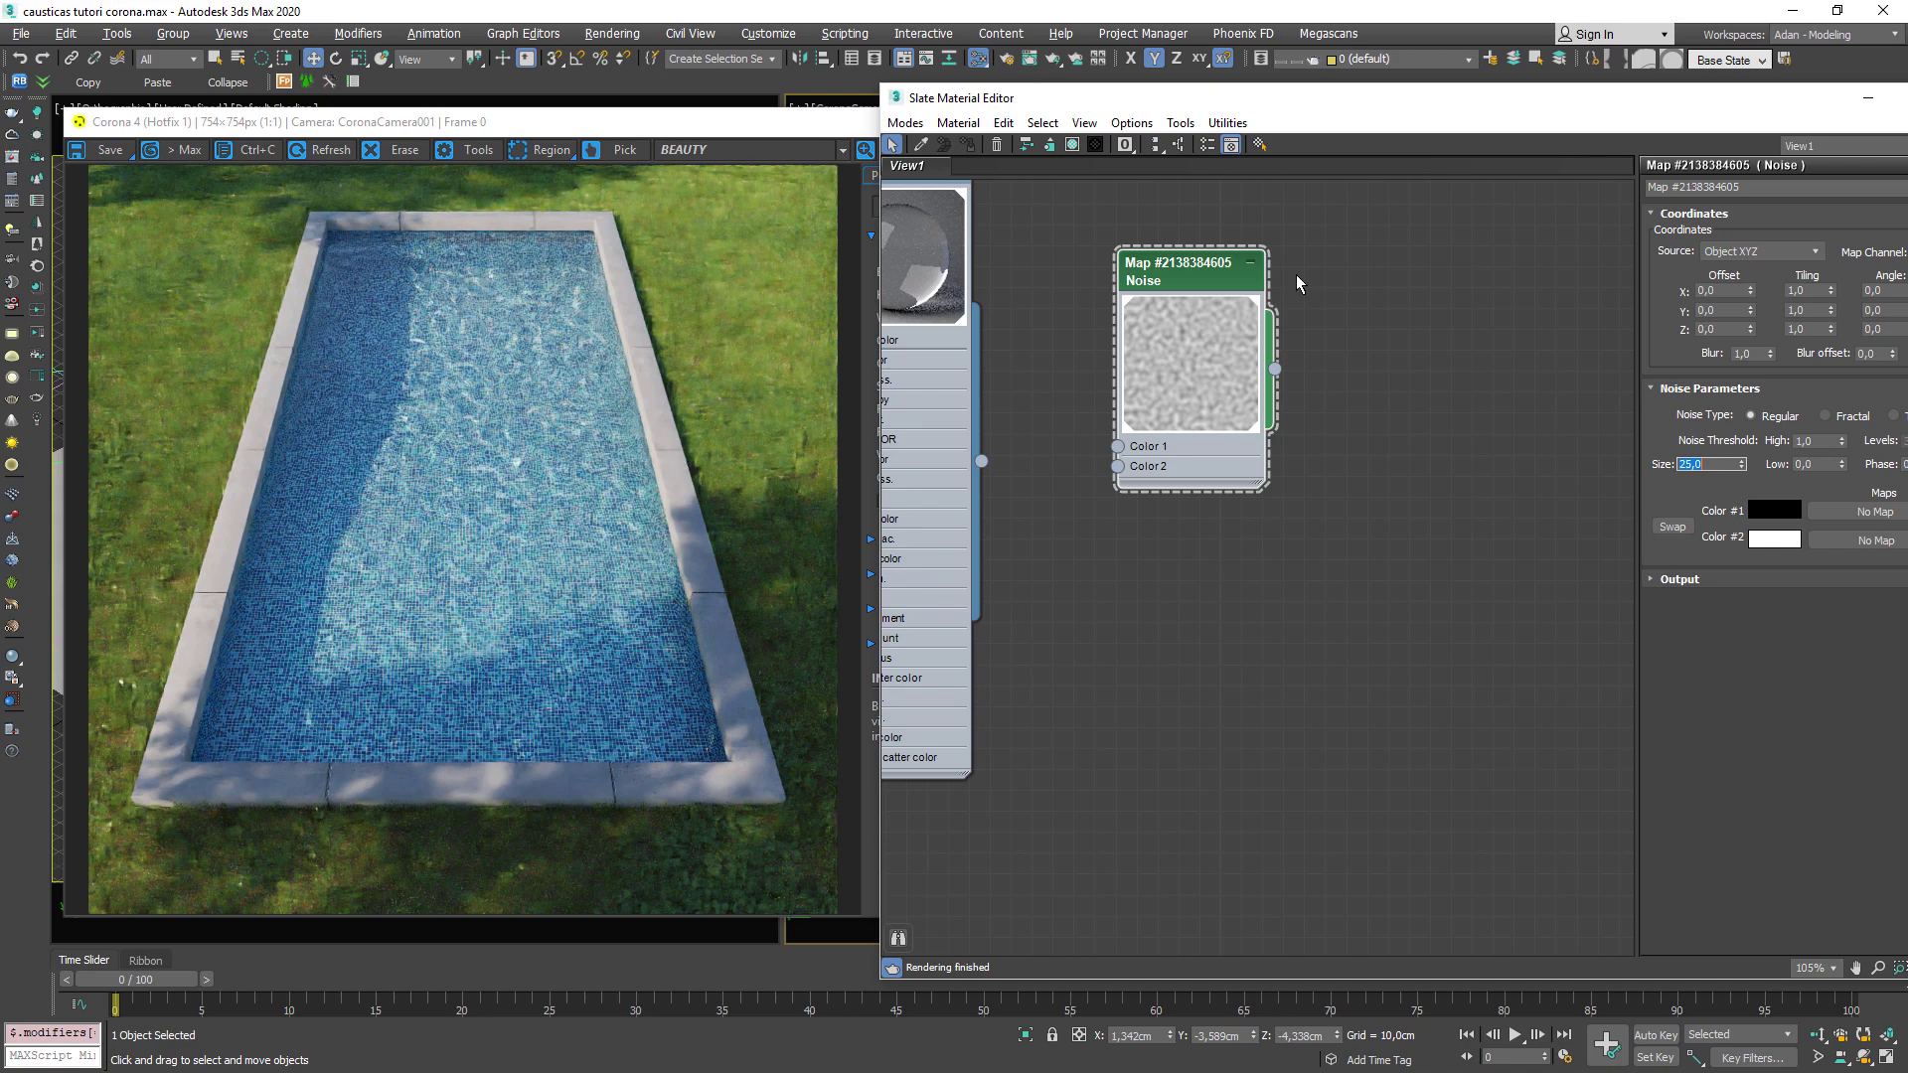
{"action": "left_click_drag", "start_coordinate": [1183, 278], "coordinate": [1267, 257]}
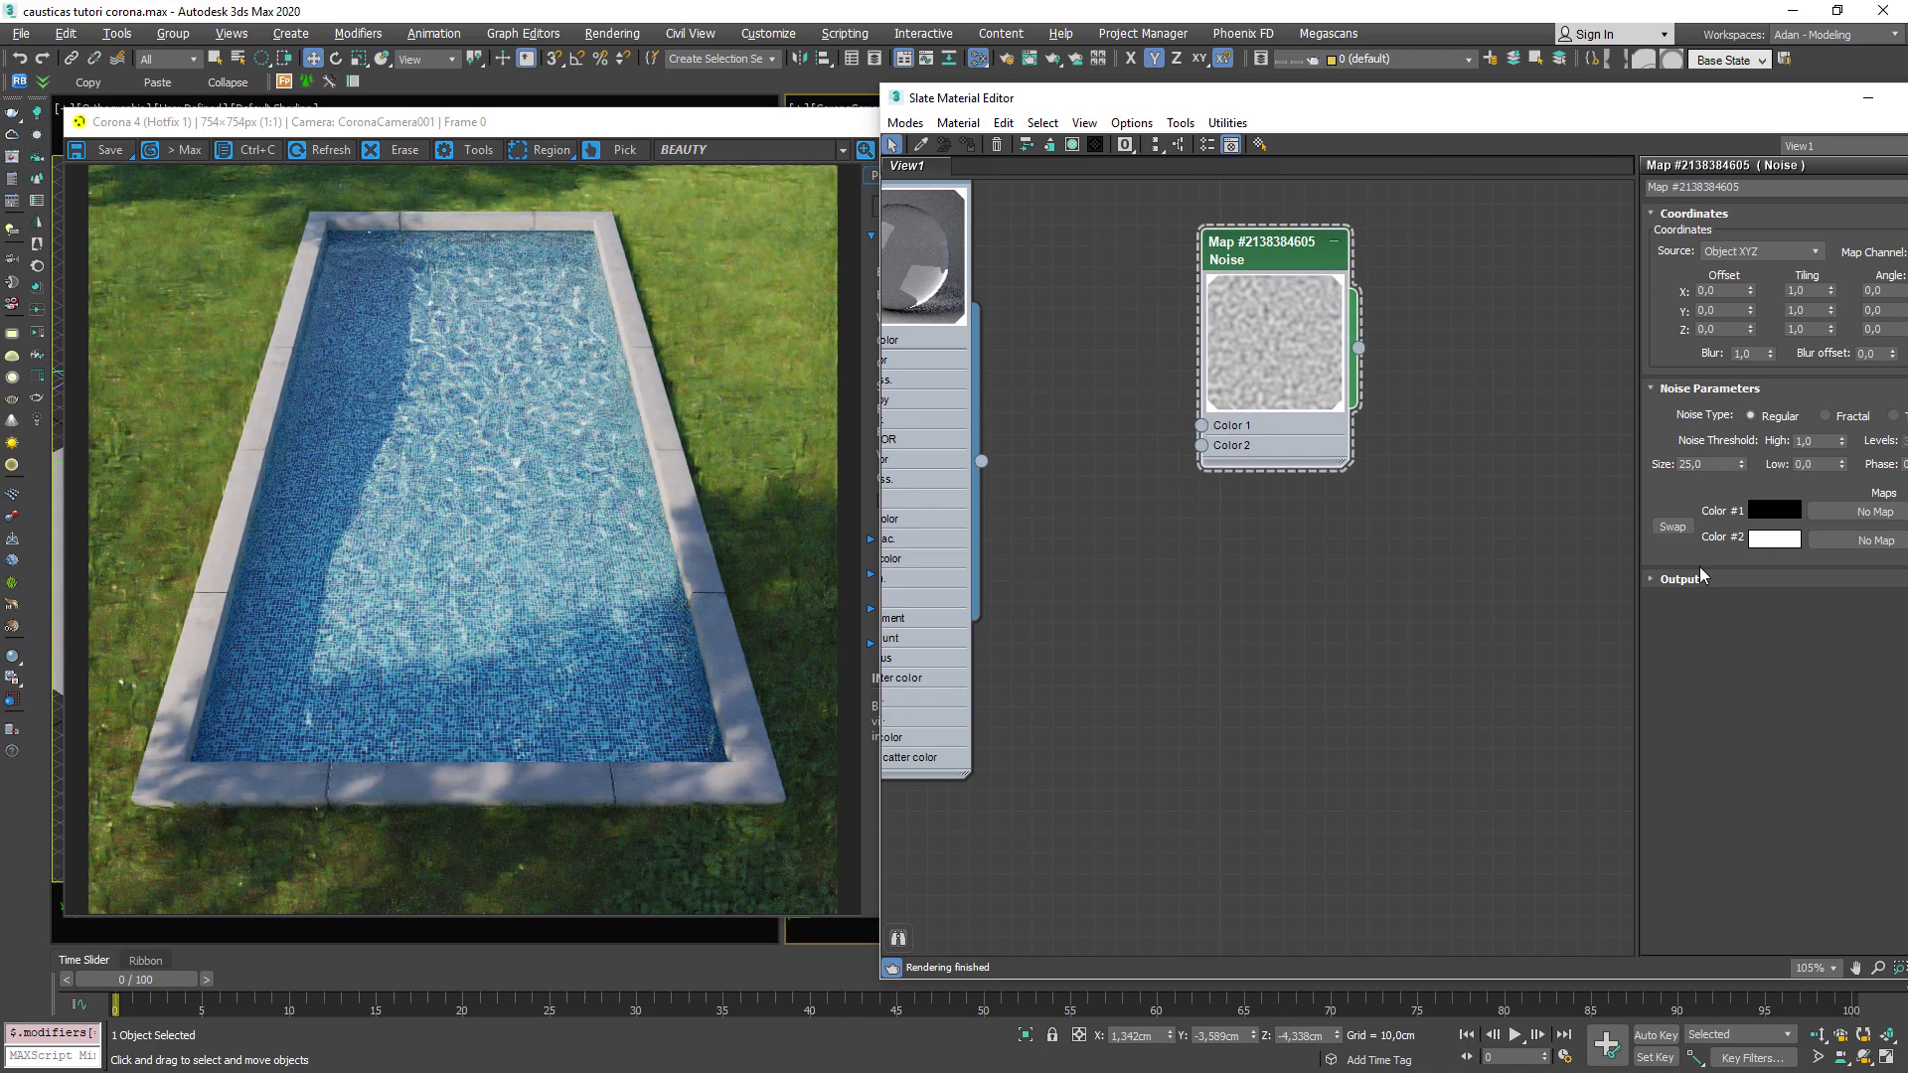
{"action": "scroll", "coordinate": [475, 306], "scroll_direction": "up", "scroll_amount": 2}
{"action": "scroll", "coordinate": [476, 306], "scroll_direction": "down", "scroll_amount": 1}
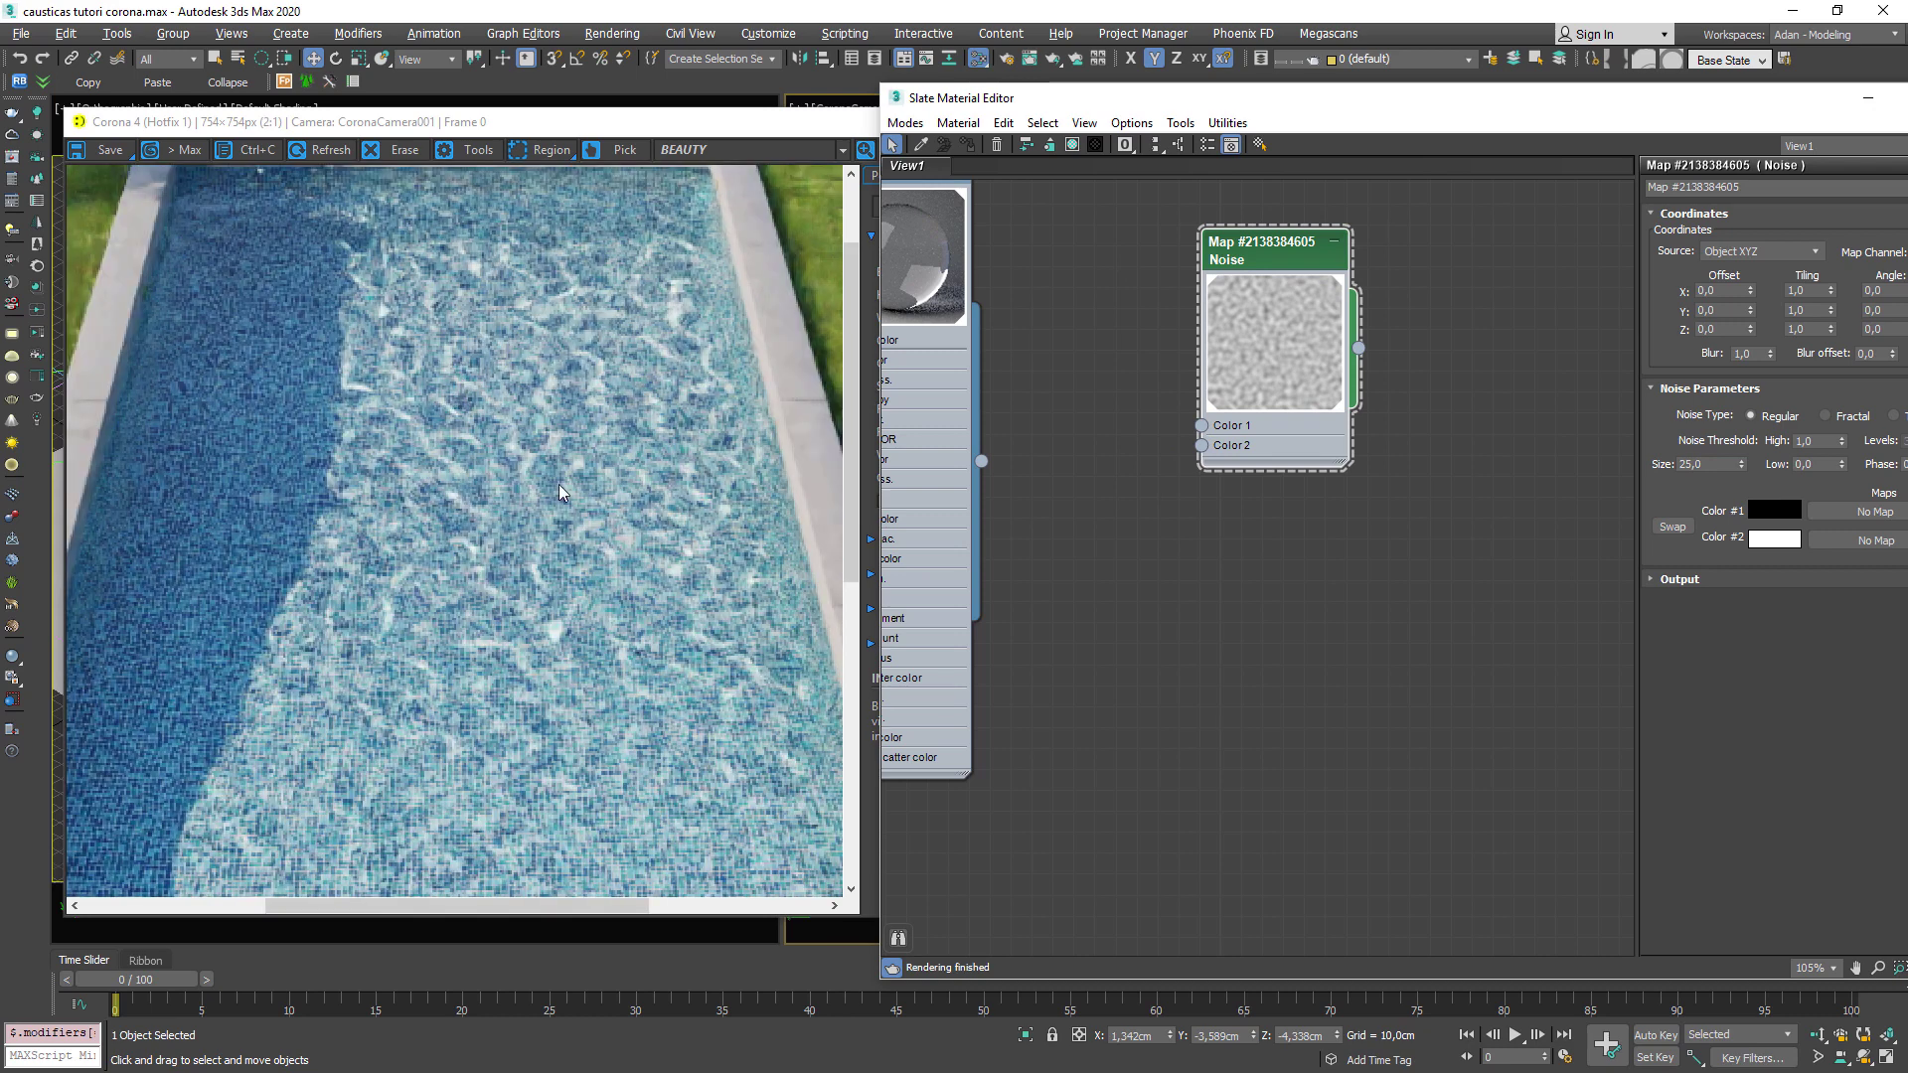
{"action": "scroll", "coordinate": [525, 505], "scroll_direction": "down", "scroll_amount": 1}
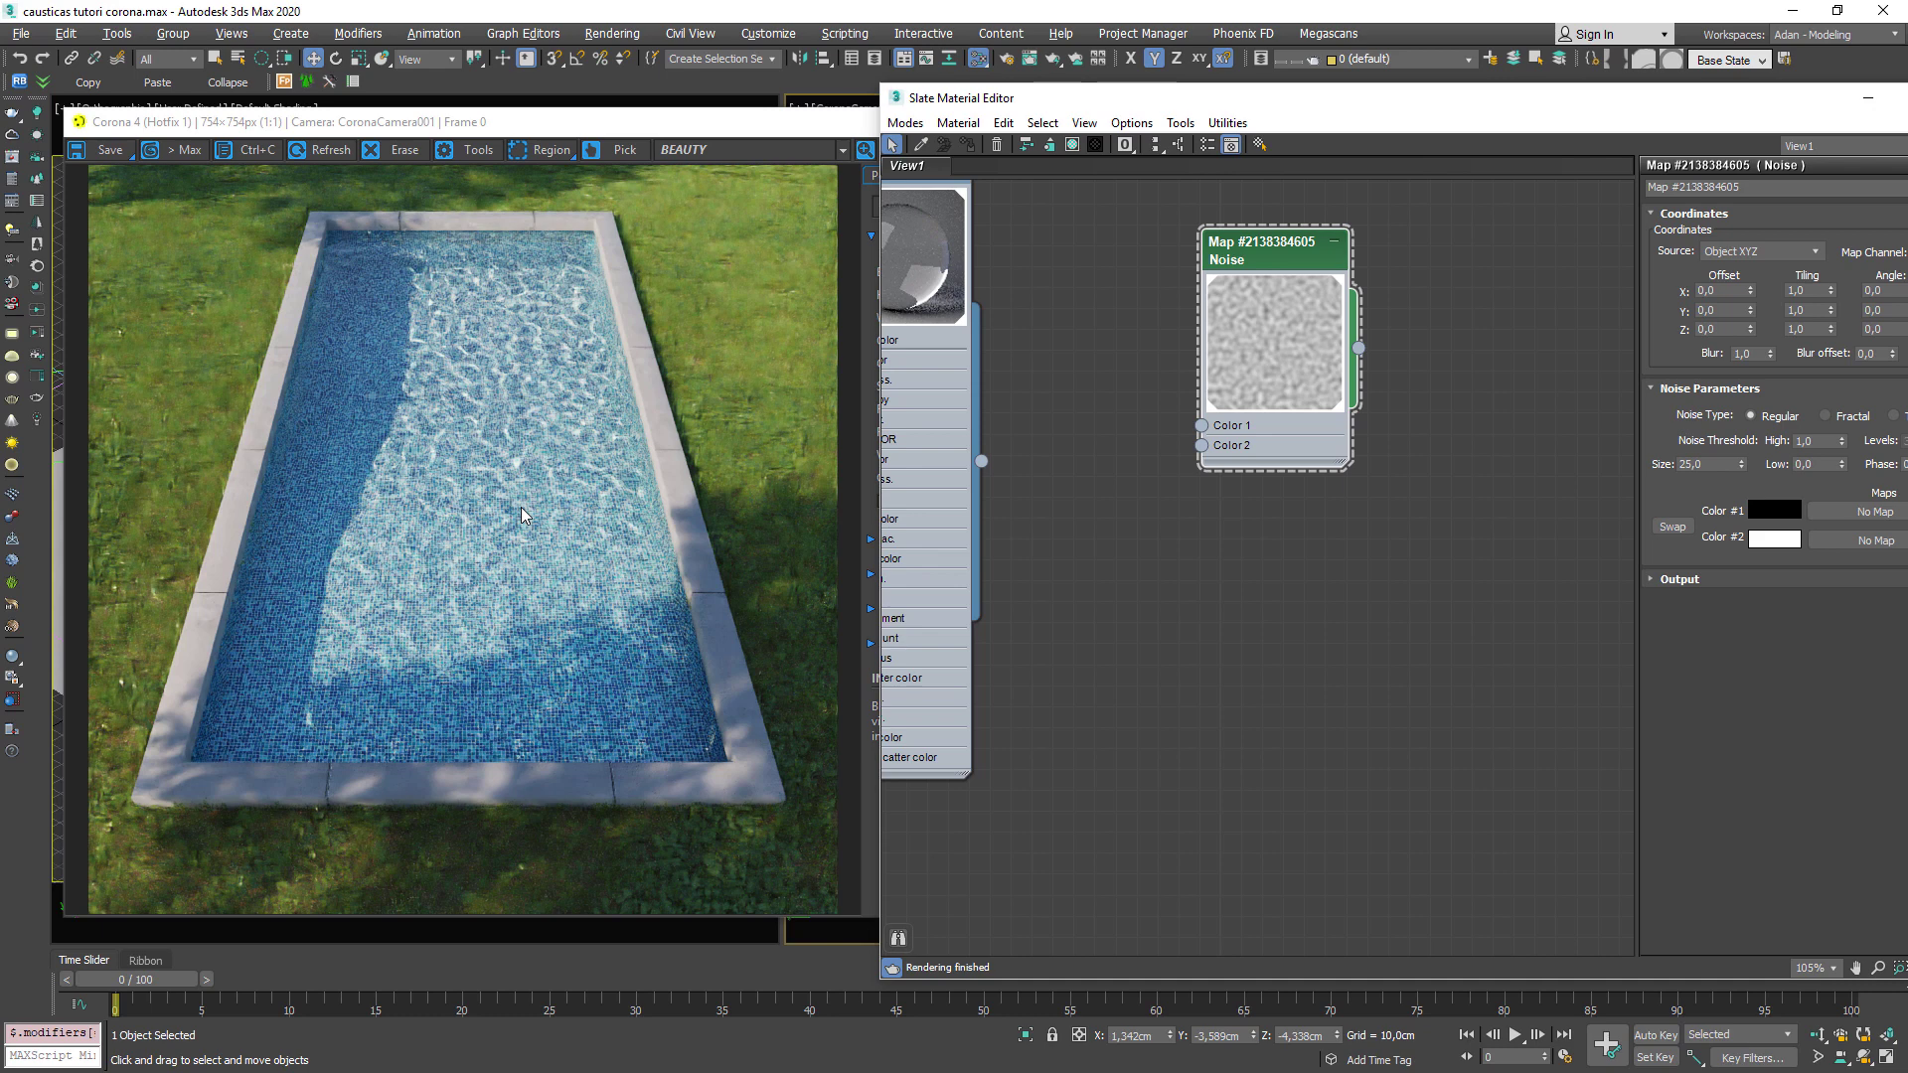
Display the water material's parameters and arrange the Noise map node close beside the material node.
{"action": "middle_click_drag", "start_coordinate": [1006, 462], "coordinate": [1256, 524]}
{"action": "scroll", "coordinate": [1257, 524], "scroll_direction": "down", "scroll_amount": 1}
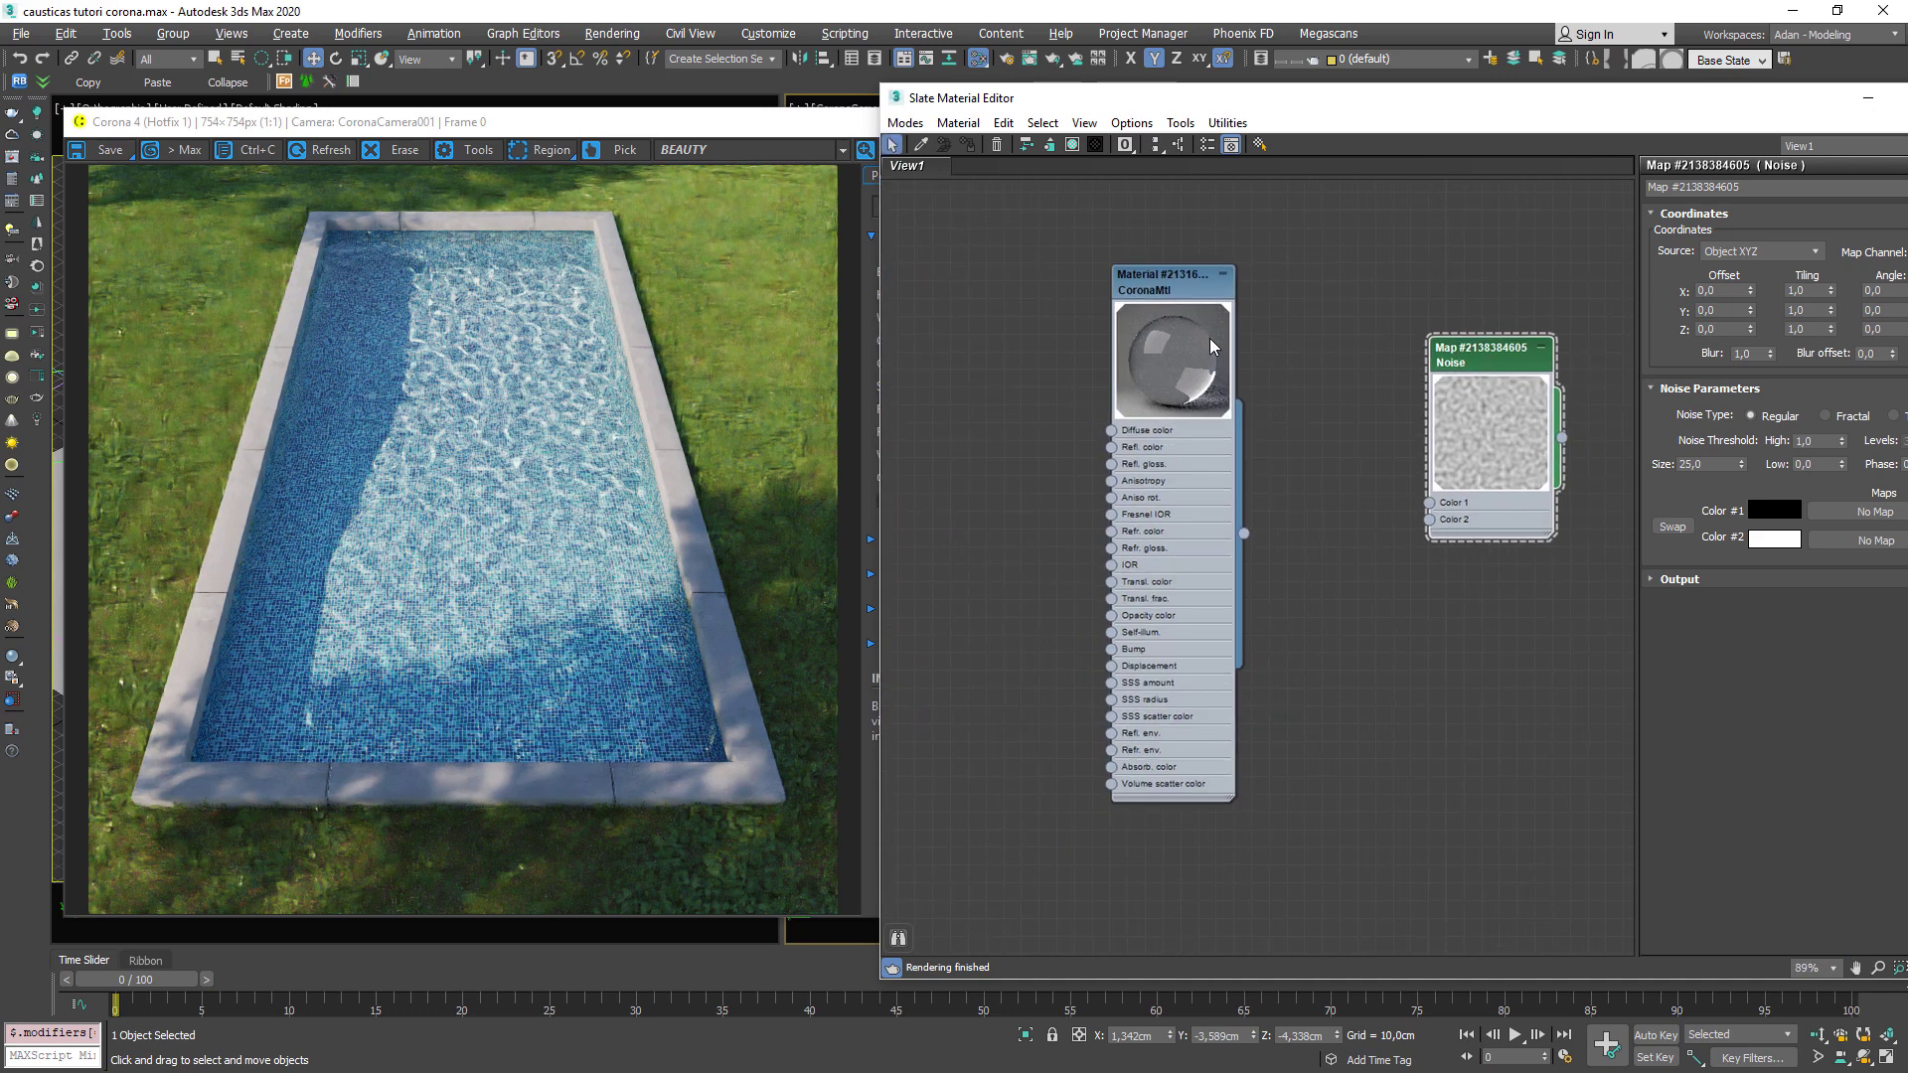
{"action": "double_click", "coordinate": [1196, 291]}
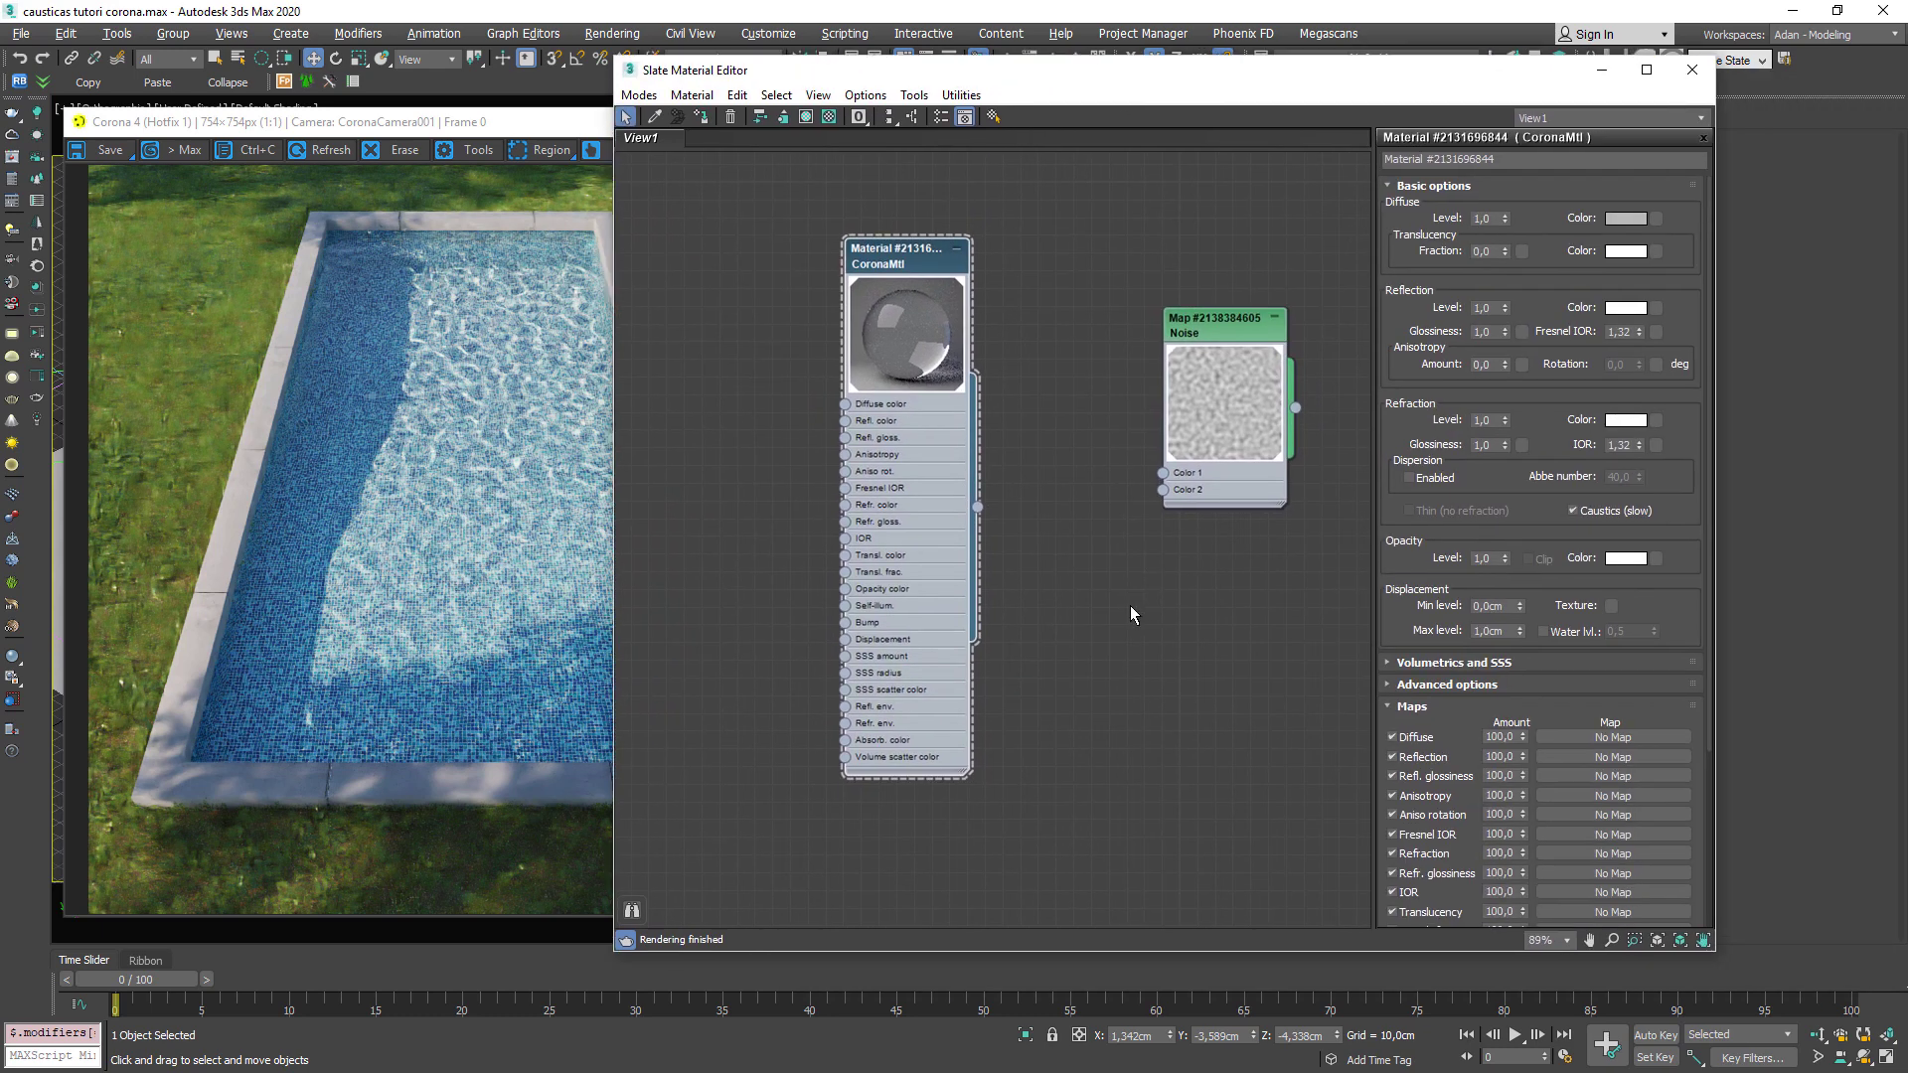
{"action": "middle_click_drag", "start_coordinate": [1139, 601], "coordinate": [1189, 568]}
{"action": "left_click_drag", "start_coordinate": [1289, 333], "coordinate": [1220, 277]}
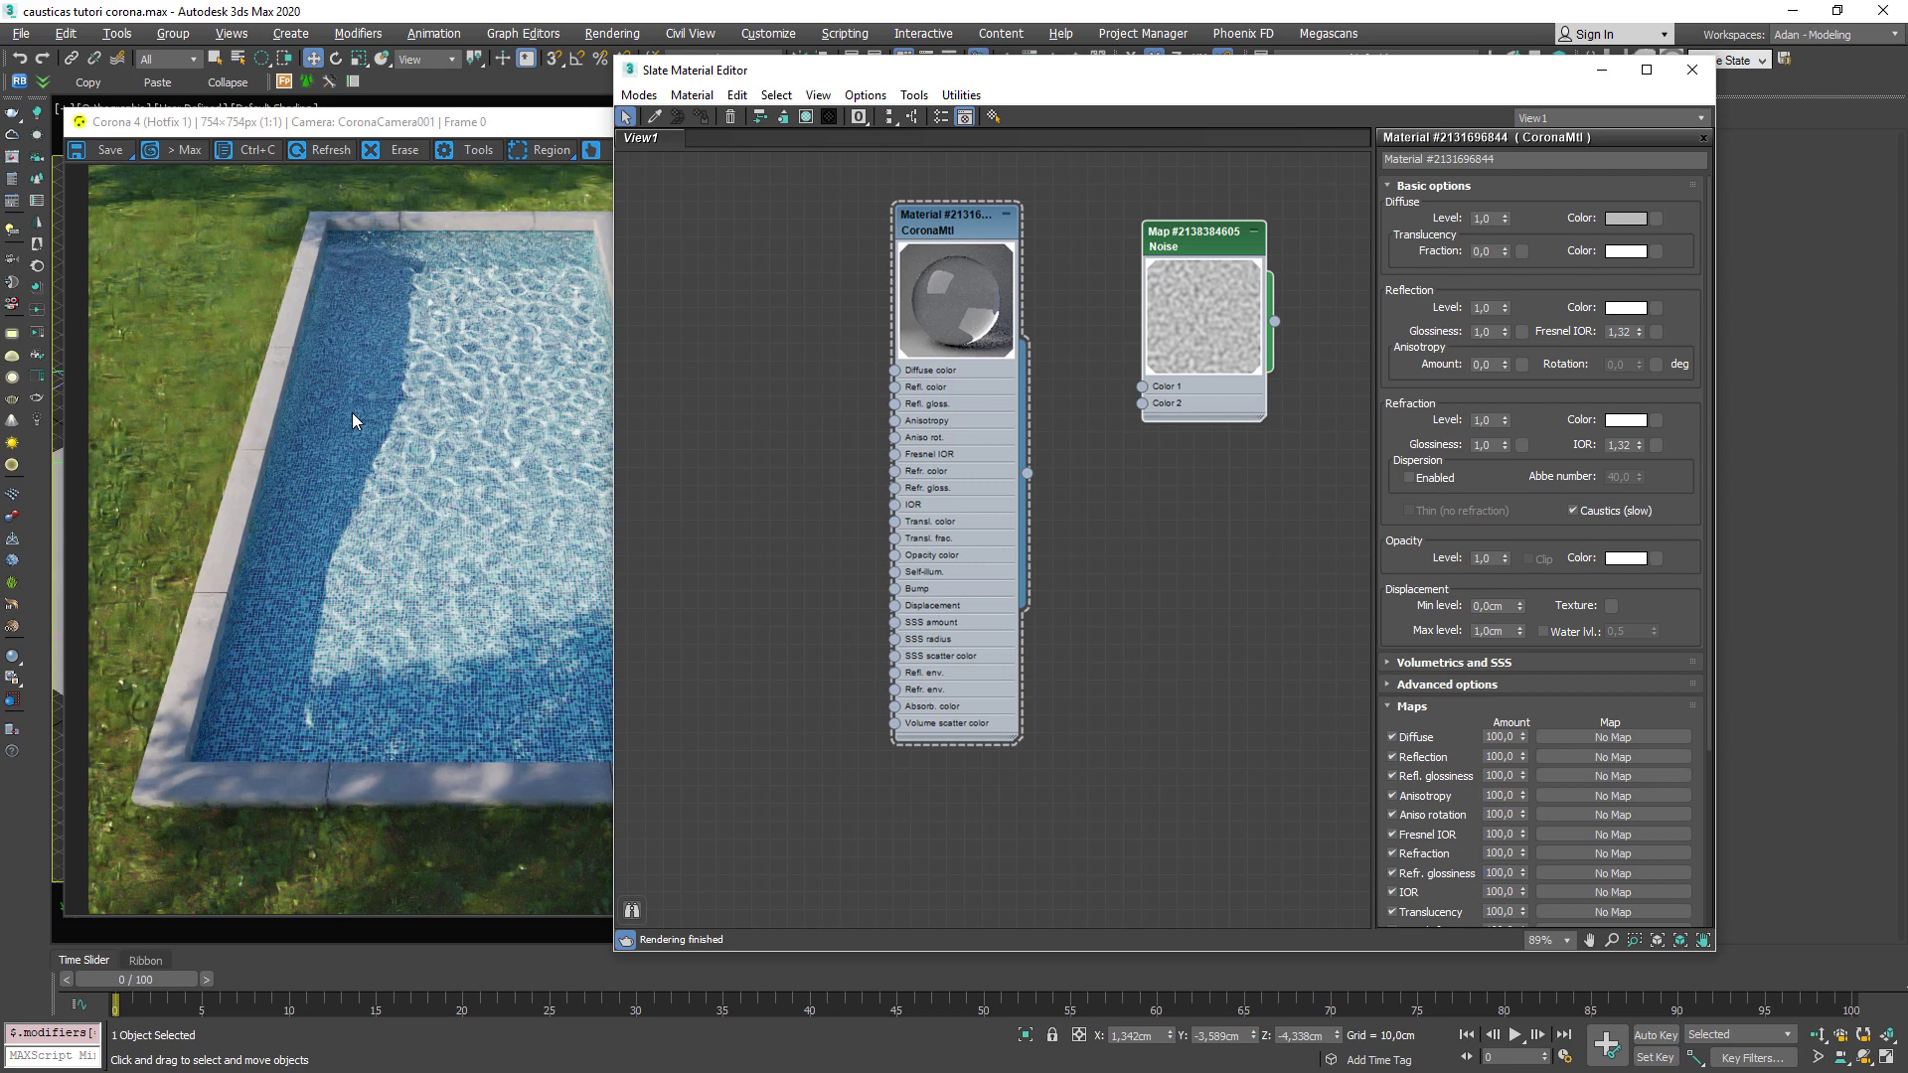
Keep the water material's volumetric mode on Volumetric scattering and set its absorption color to light blue.
{"action": "left_click", "coordinate": [955, 218]}
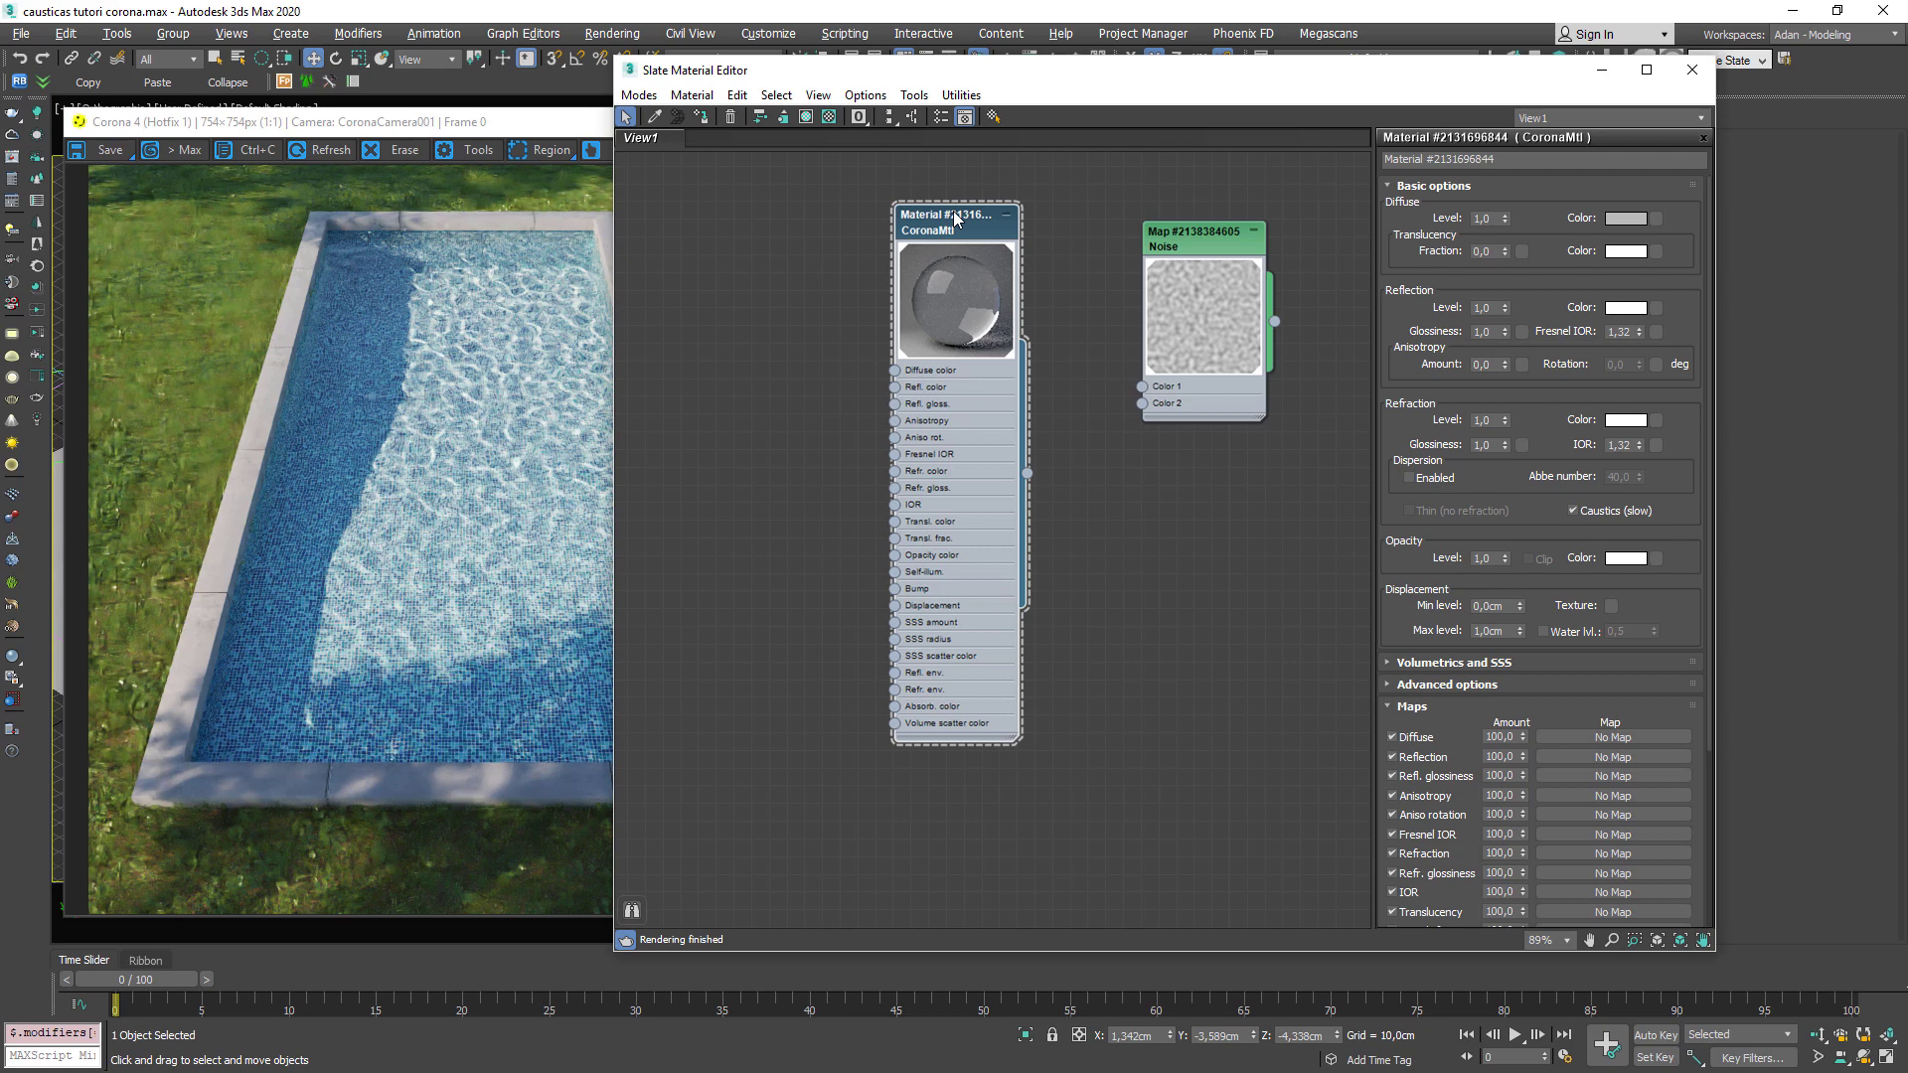
{"action": "left_click", "coordinate": [1463, 664]}
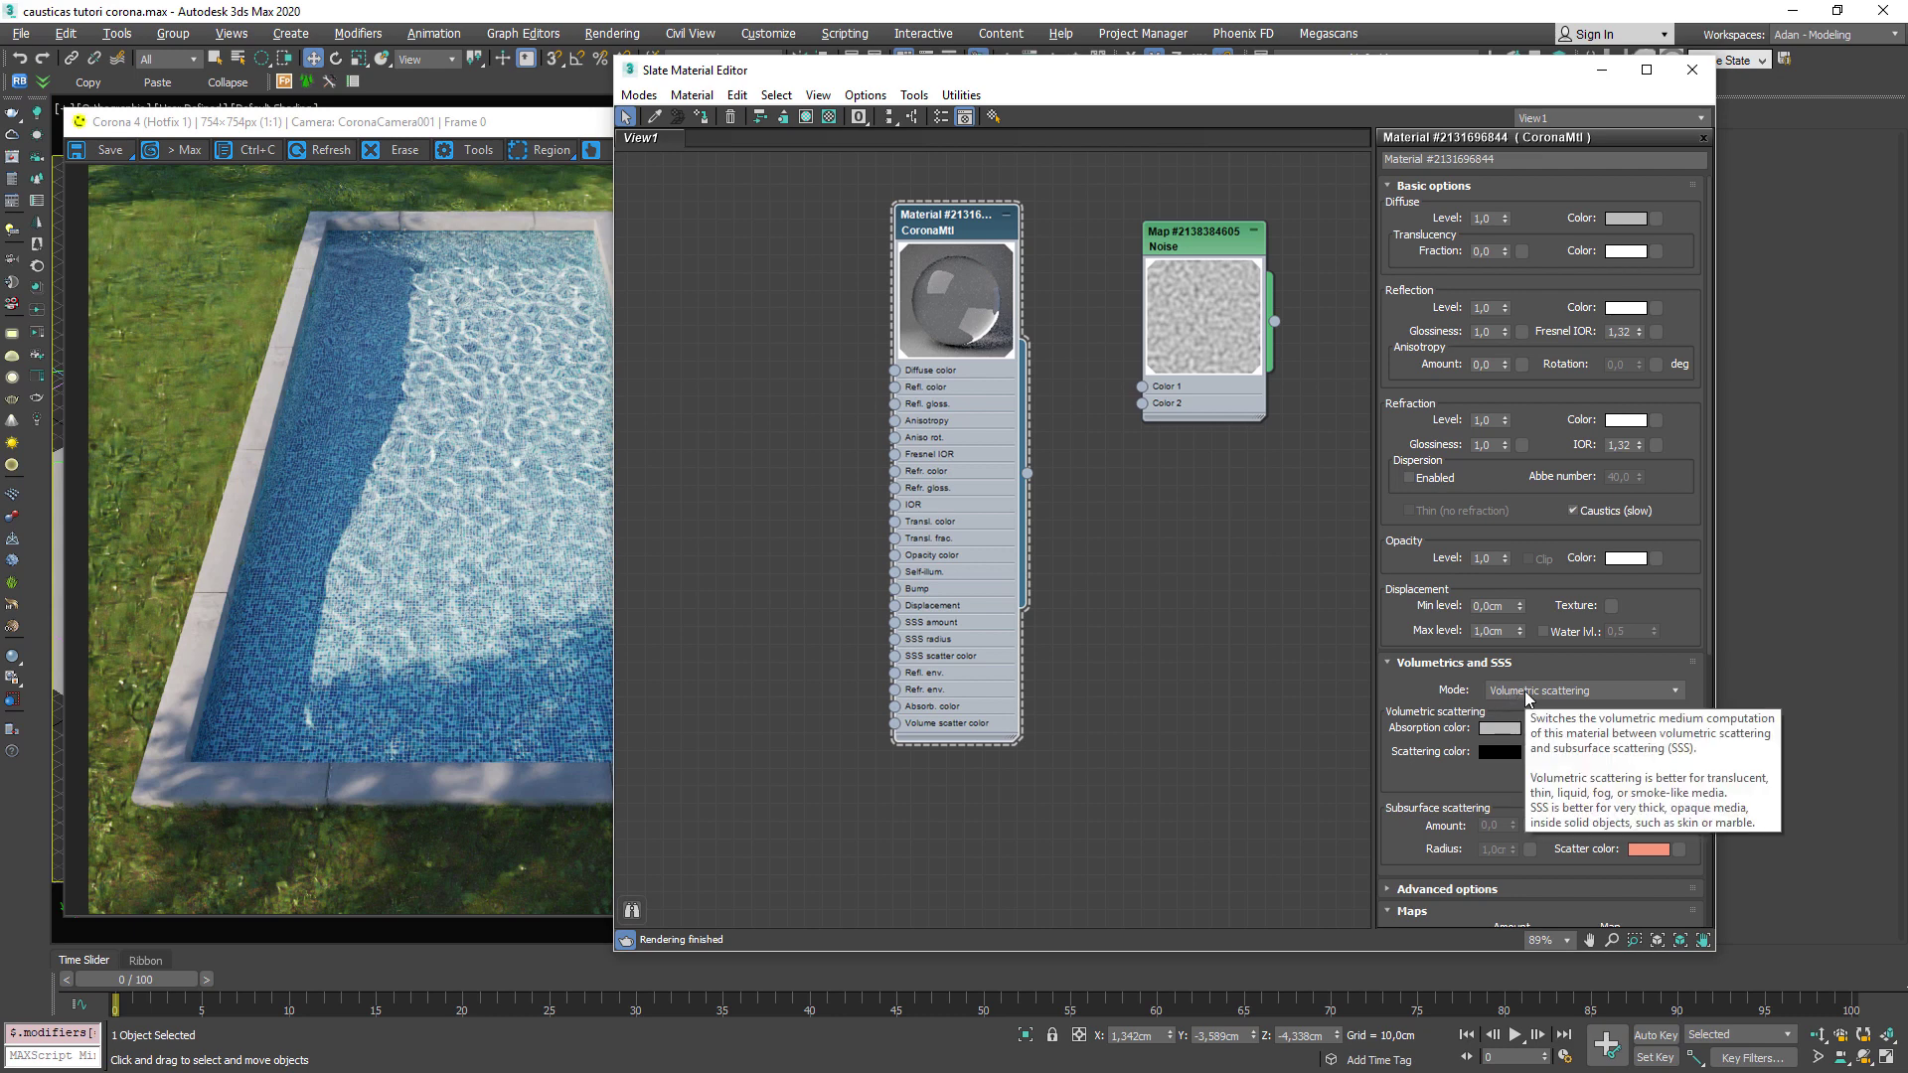
{"action": "left_click", "coordinate": [1528, 693]}
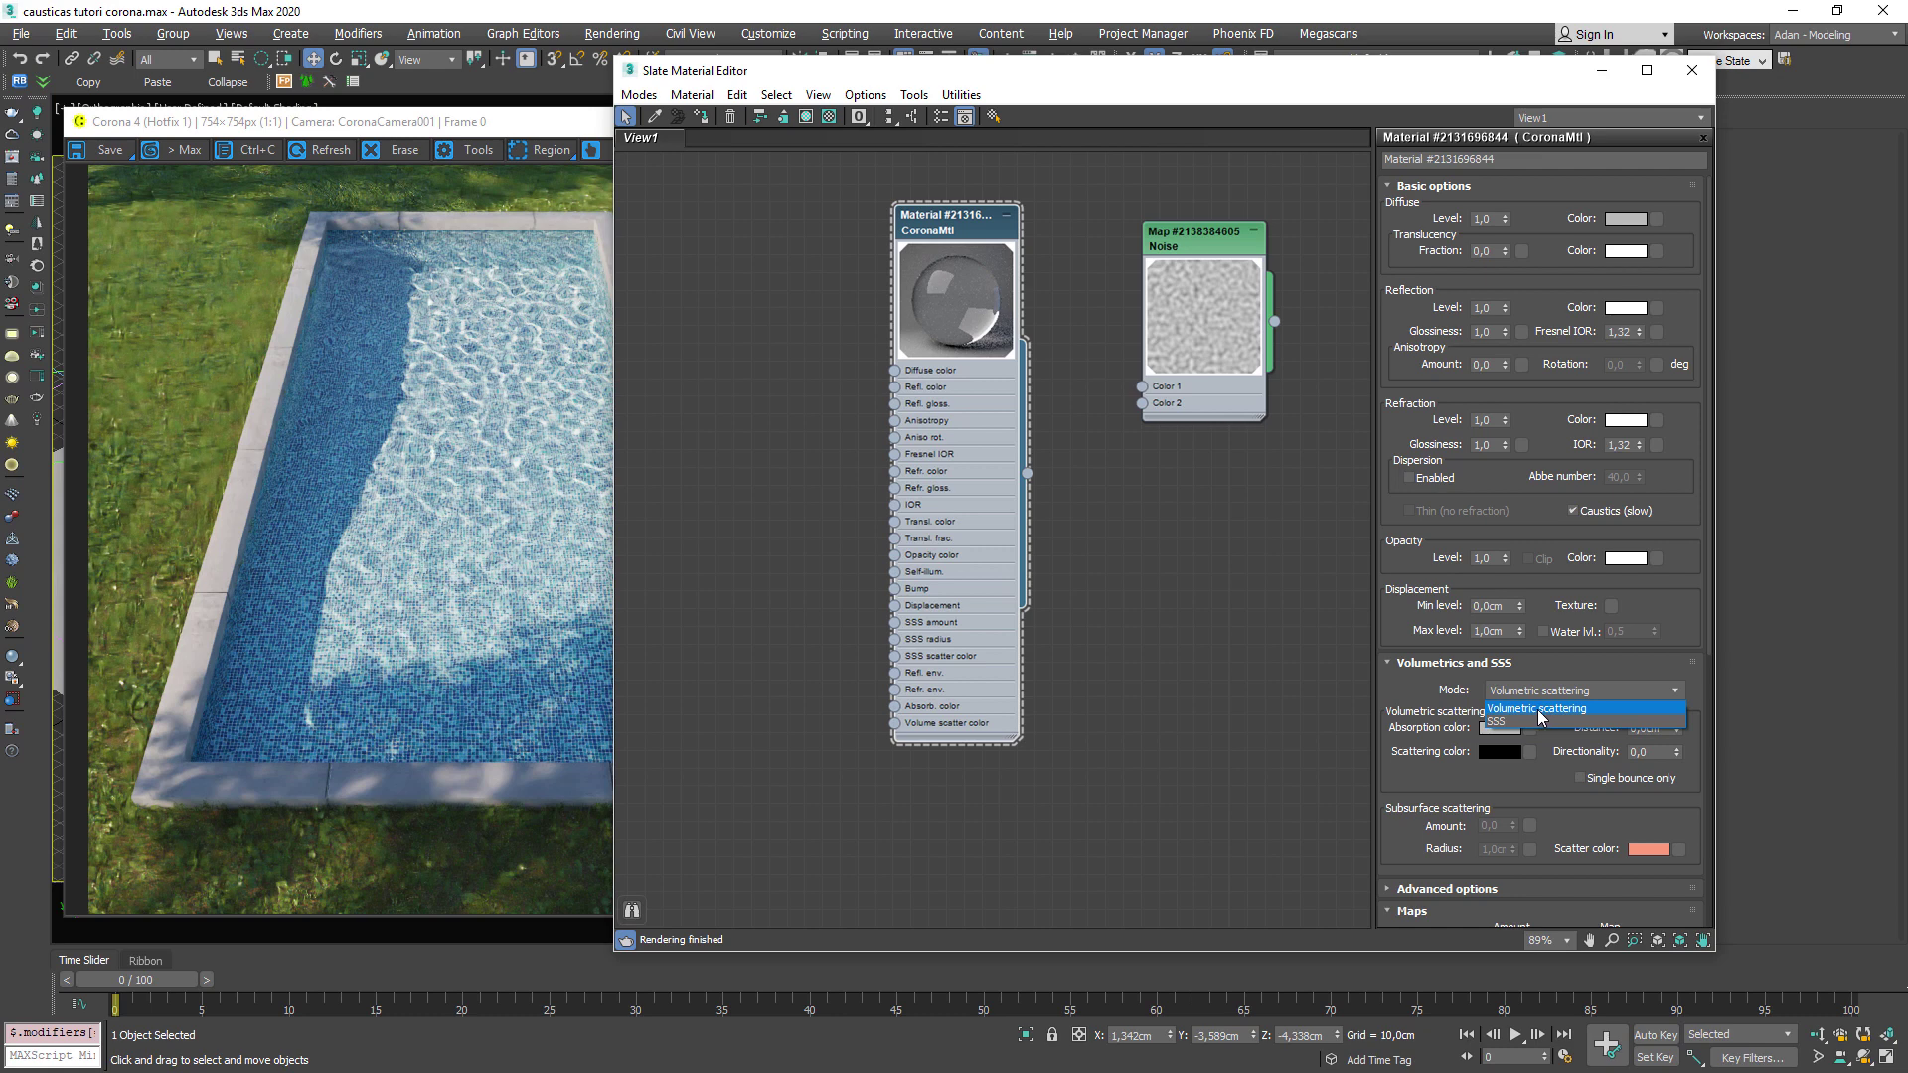
{"action": "left_click", "coordinate": [1538, 709]}
{"action": "left_click", "coordinate": [1500, 728]}
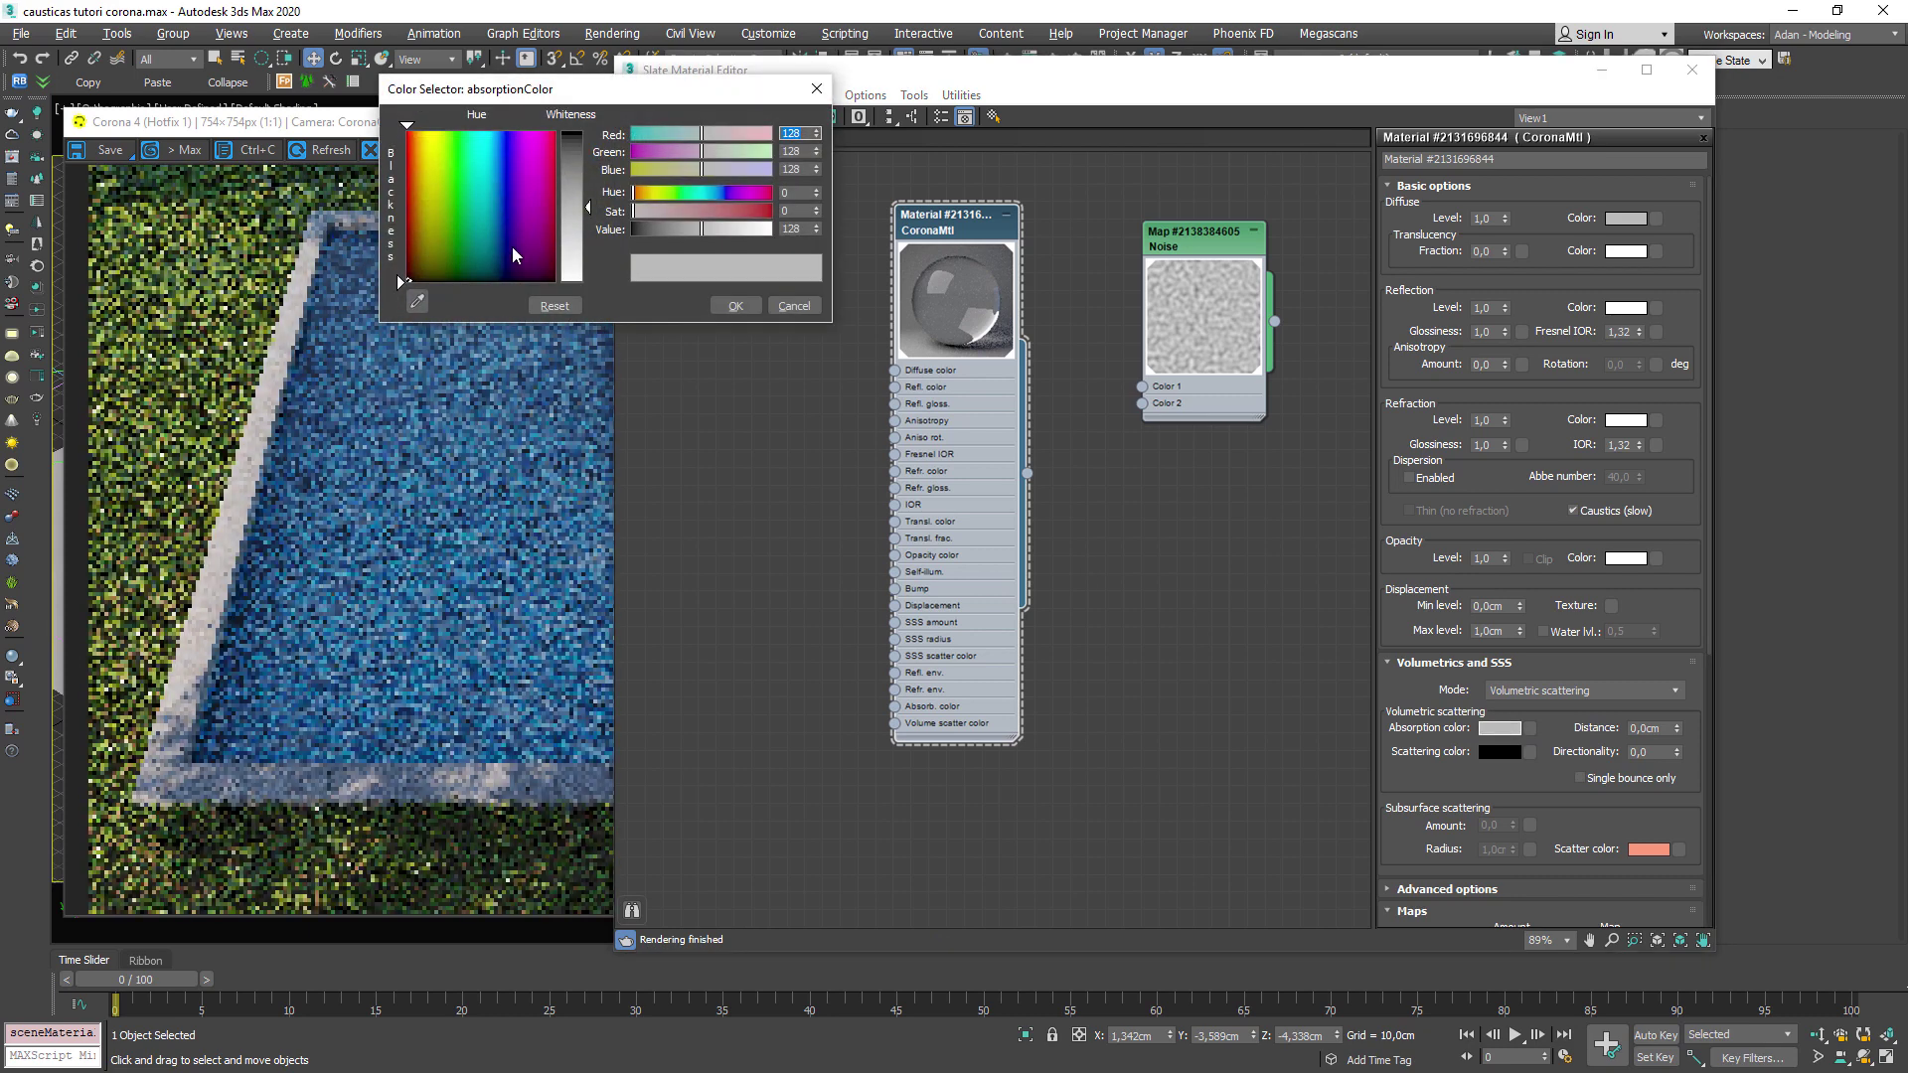
{"action": "left_click", "coordinate": [493, 240]}
{"action": "left_click_drag", "start_coordinate": [673, 212], "coordinate": [705, 193]}
{"action": "left_click", "coordinate": [739, 305]}
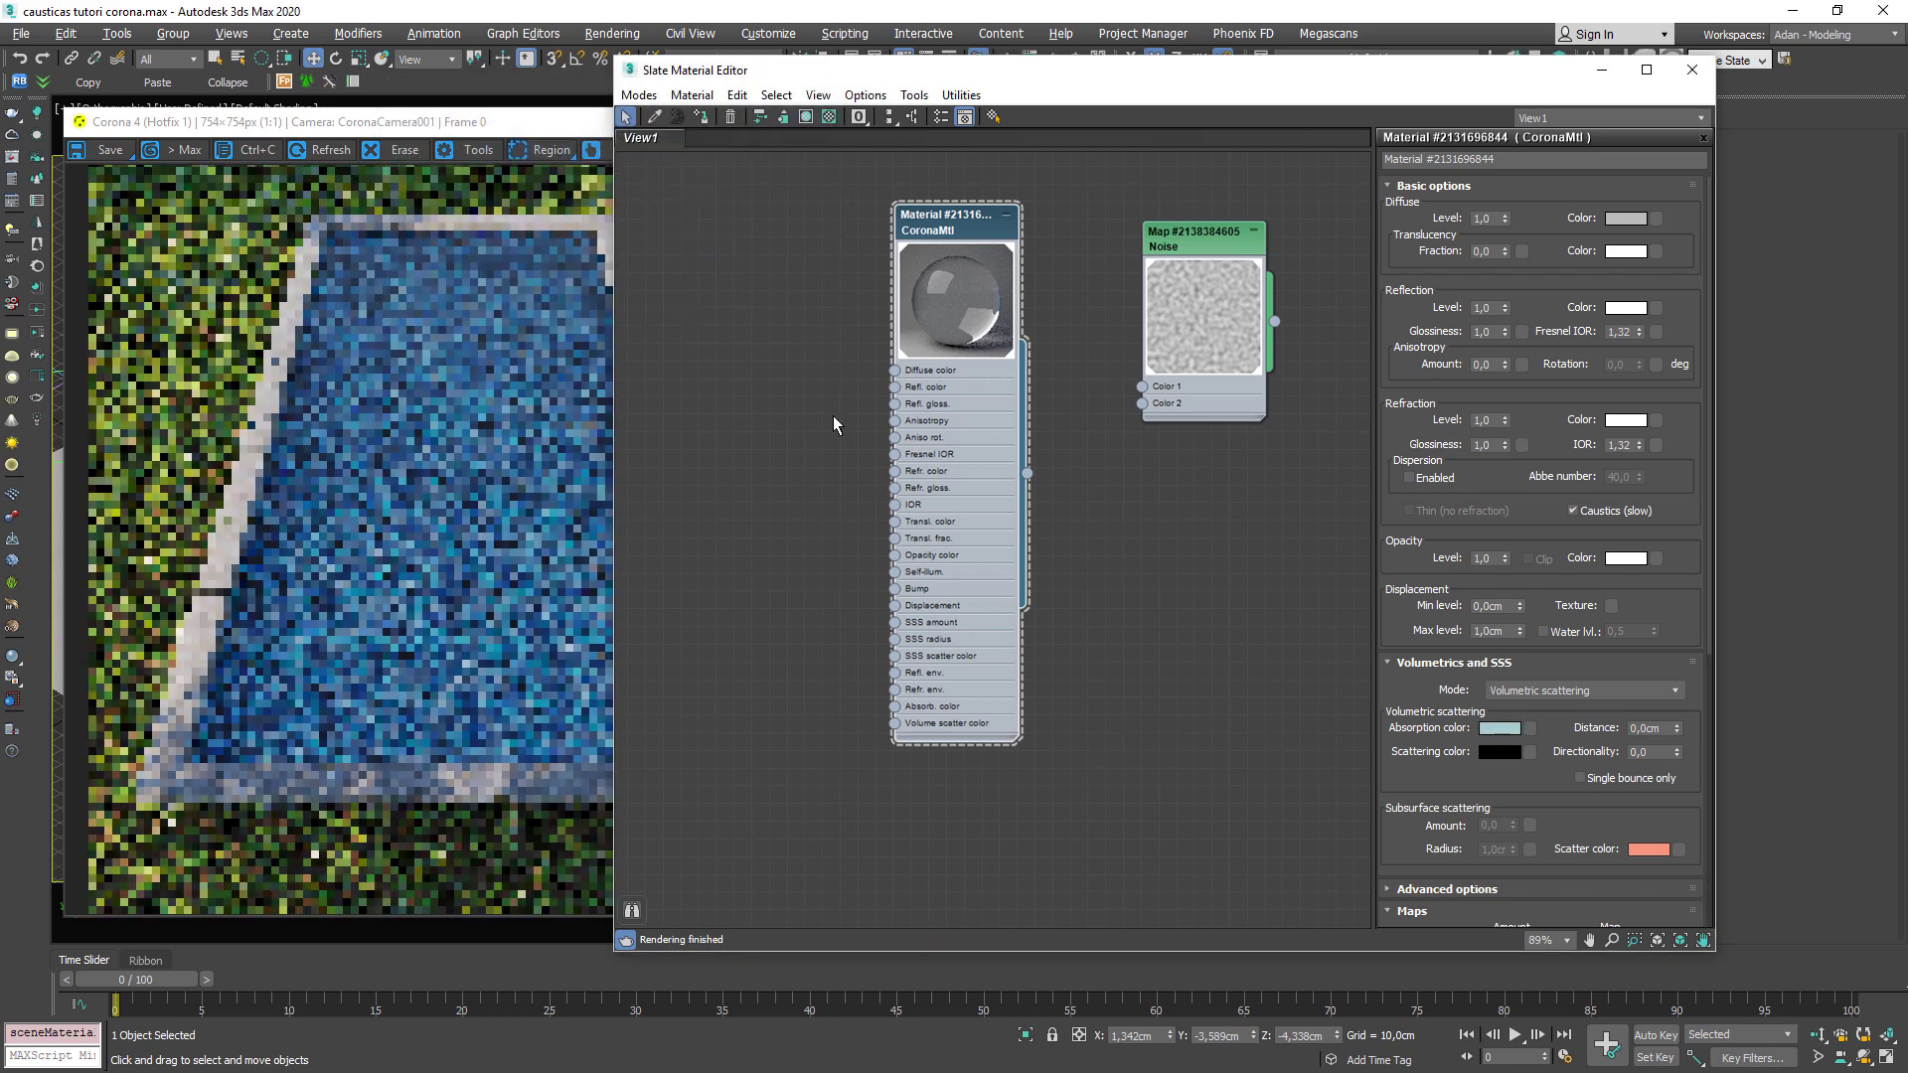
Try absorption distances of 1, 100 and 1000 cm in the water material's volumetric scattering.
{"action": "left_click", "coordinate": [1706, 716]}
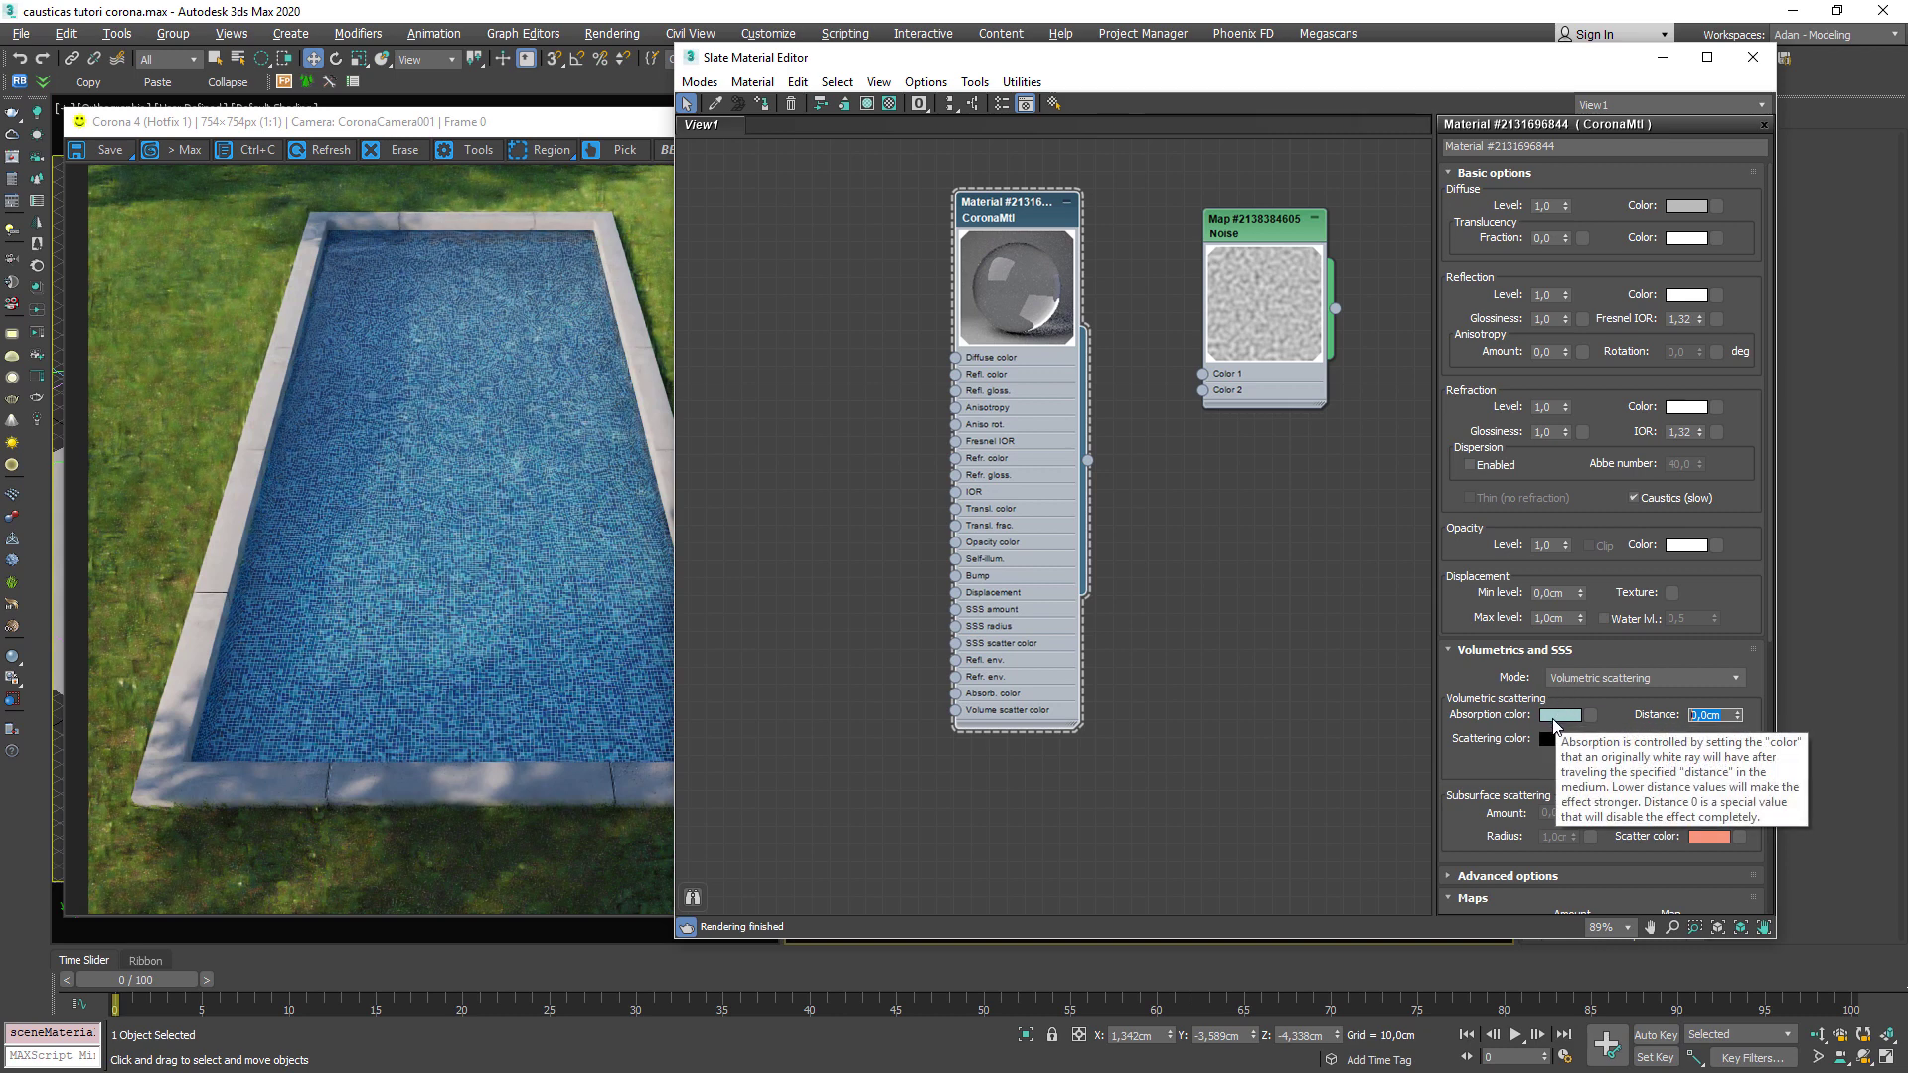
{"action": "type", "text": "1"}
{"action": "key", "text": "Return"}
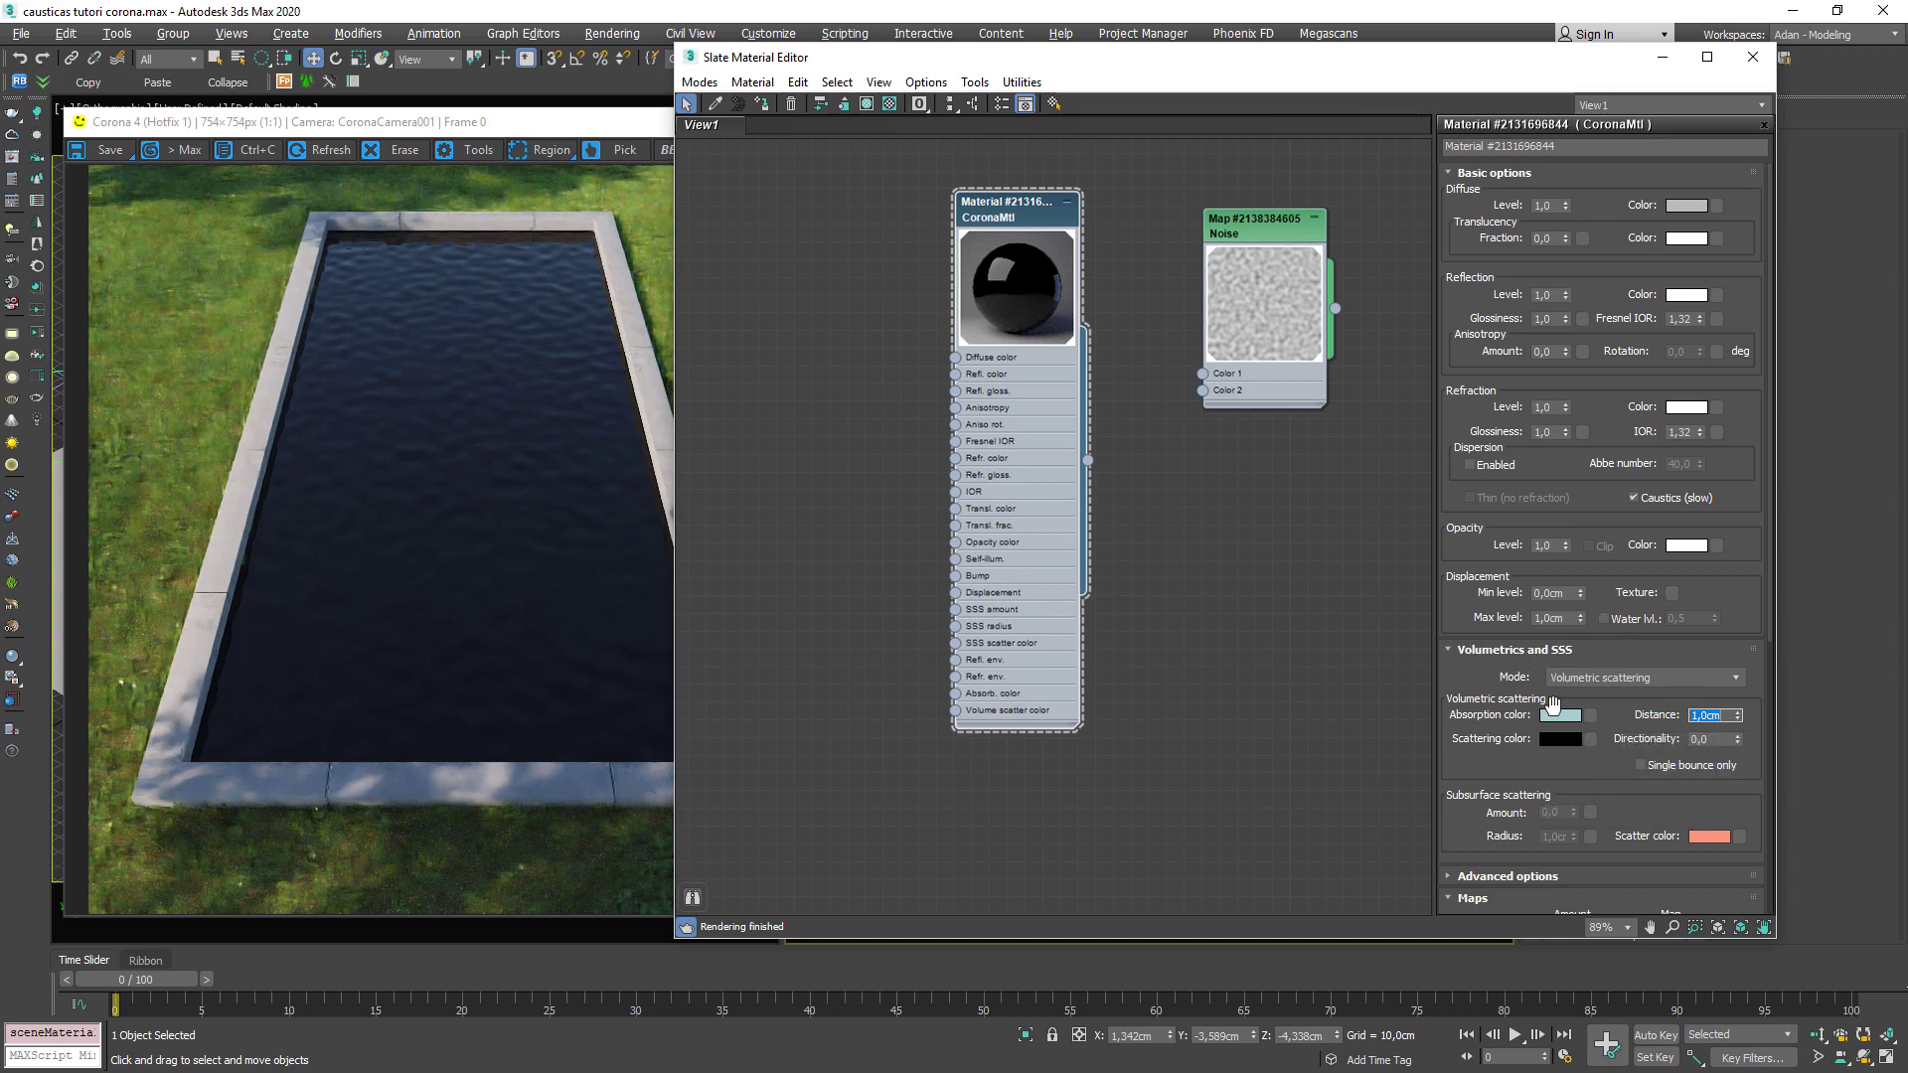
{"action": "type", "text": "1"}
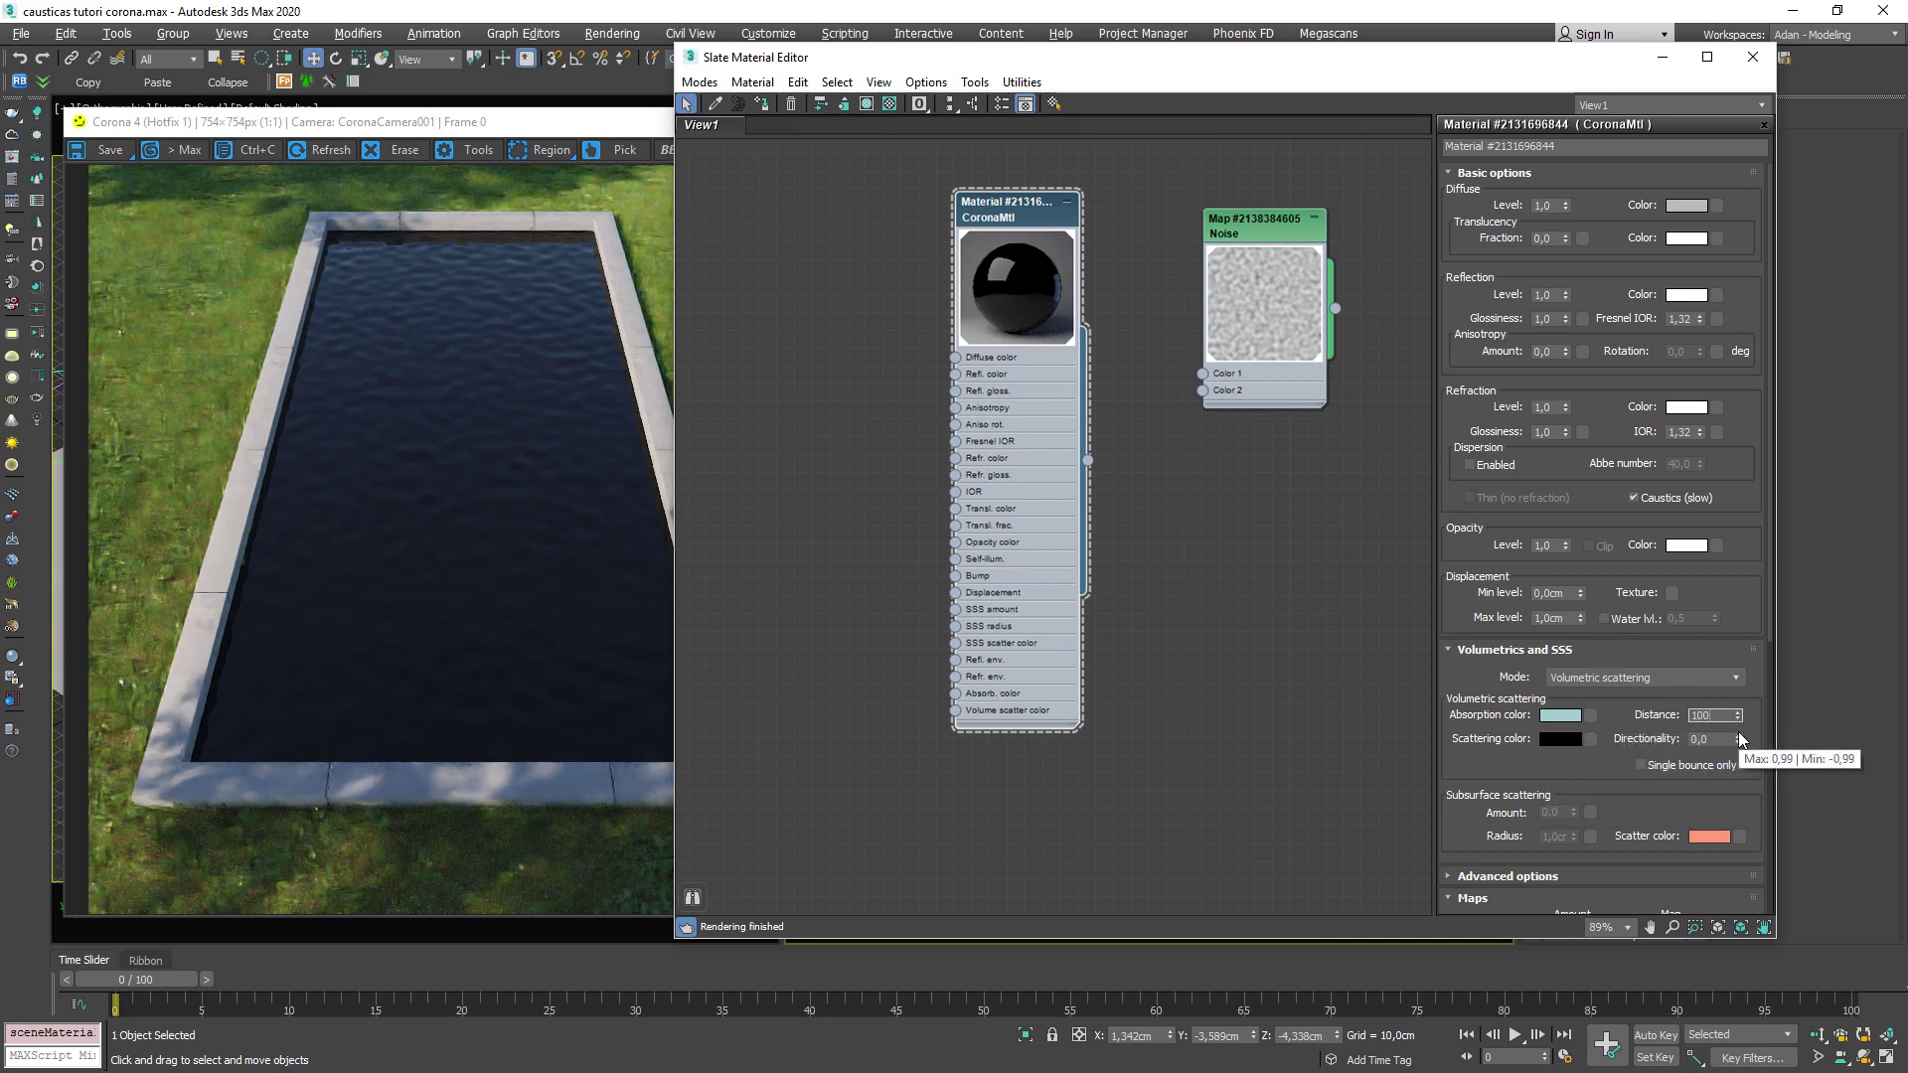
{"action": "type", "text": "00"}
{"action": "key", "text": "Return"}
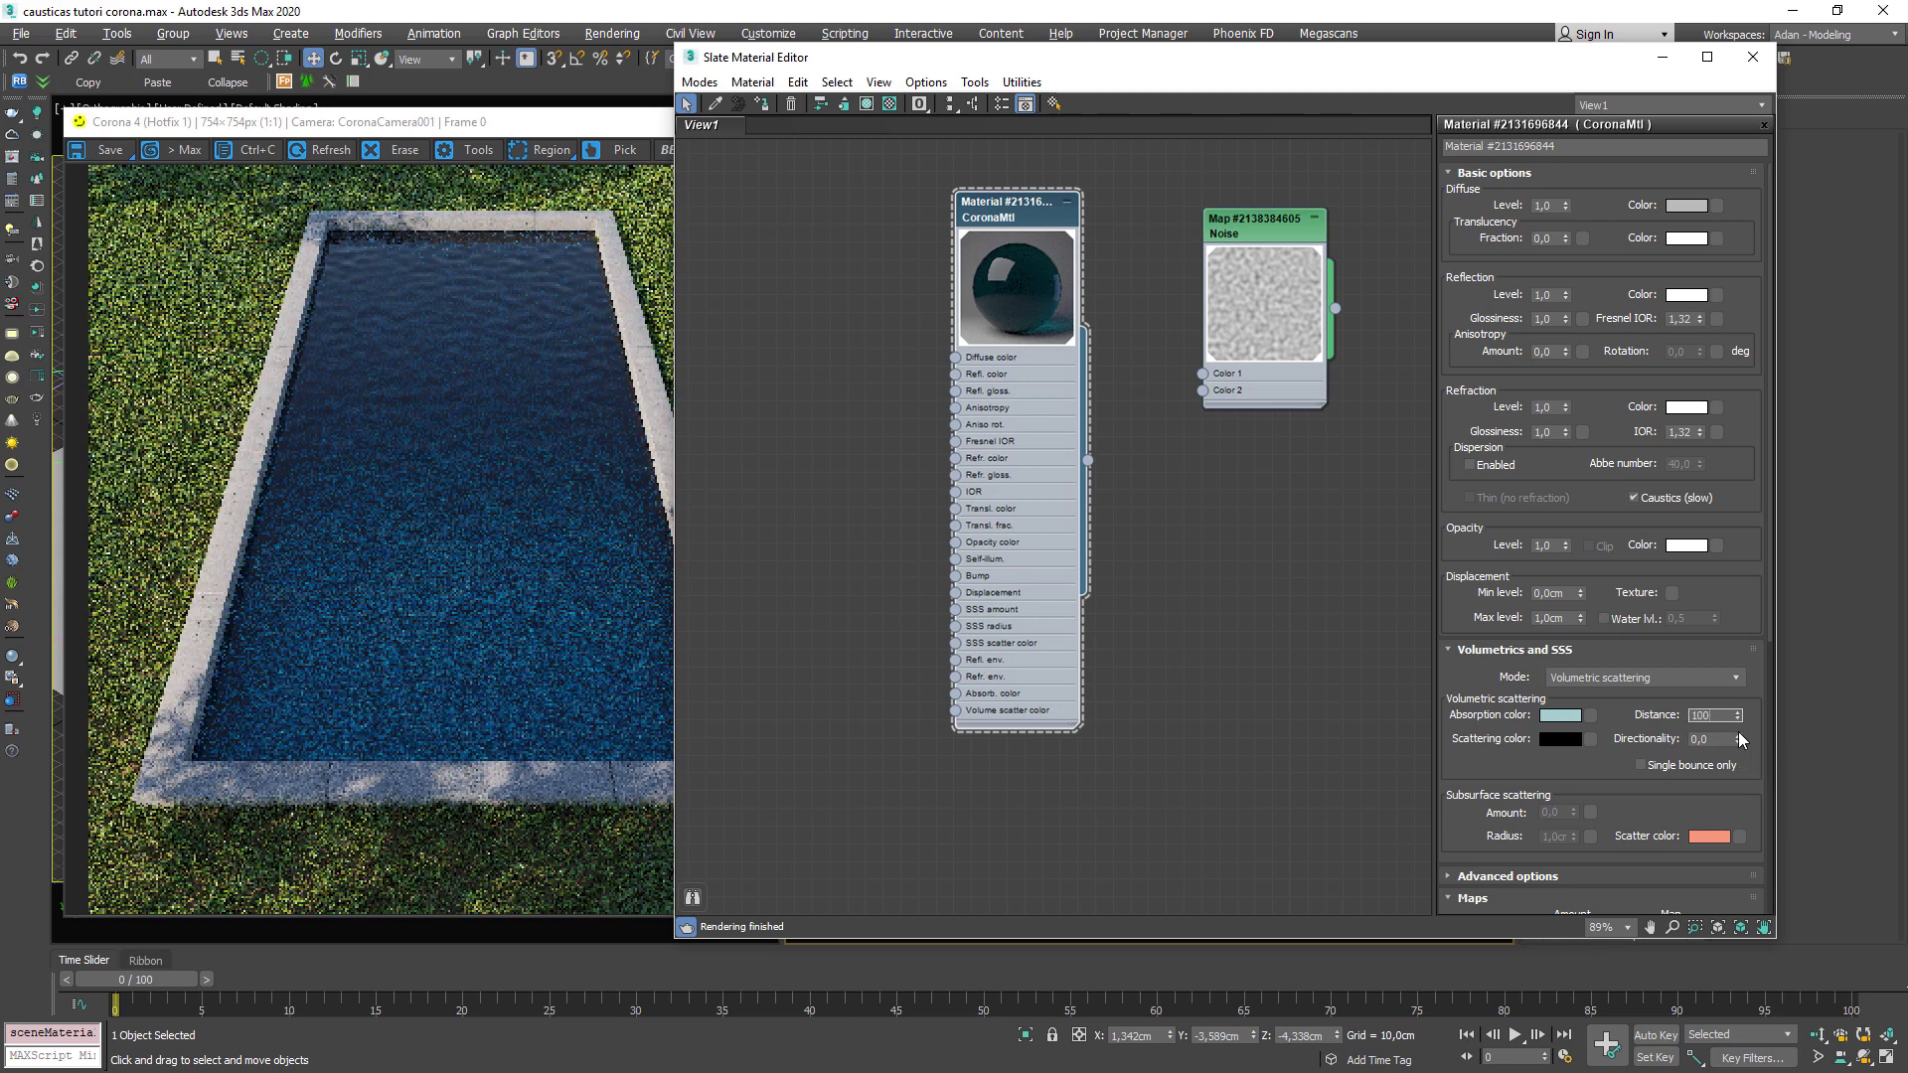
{"action": "key", "text": "Return"}
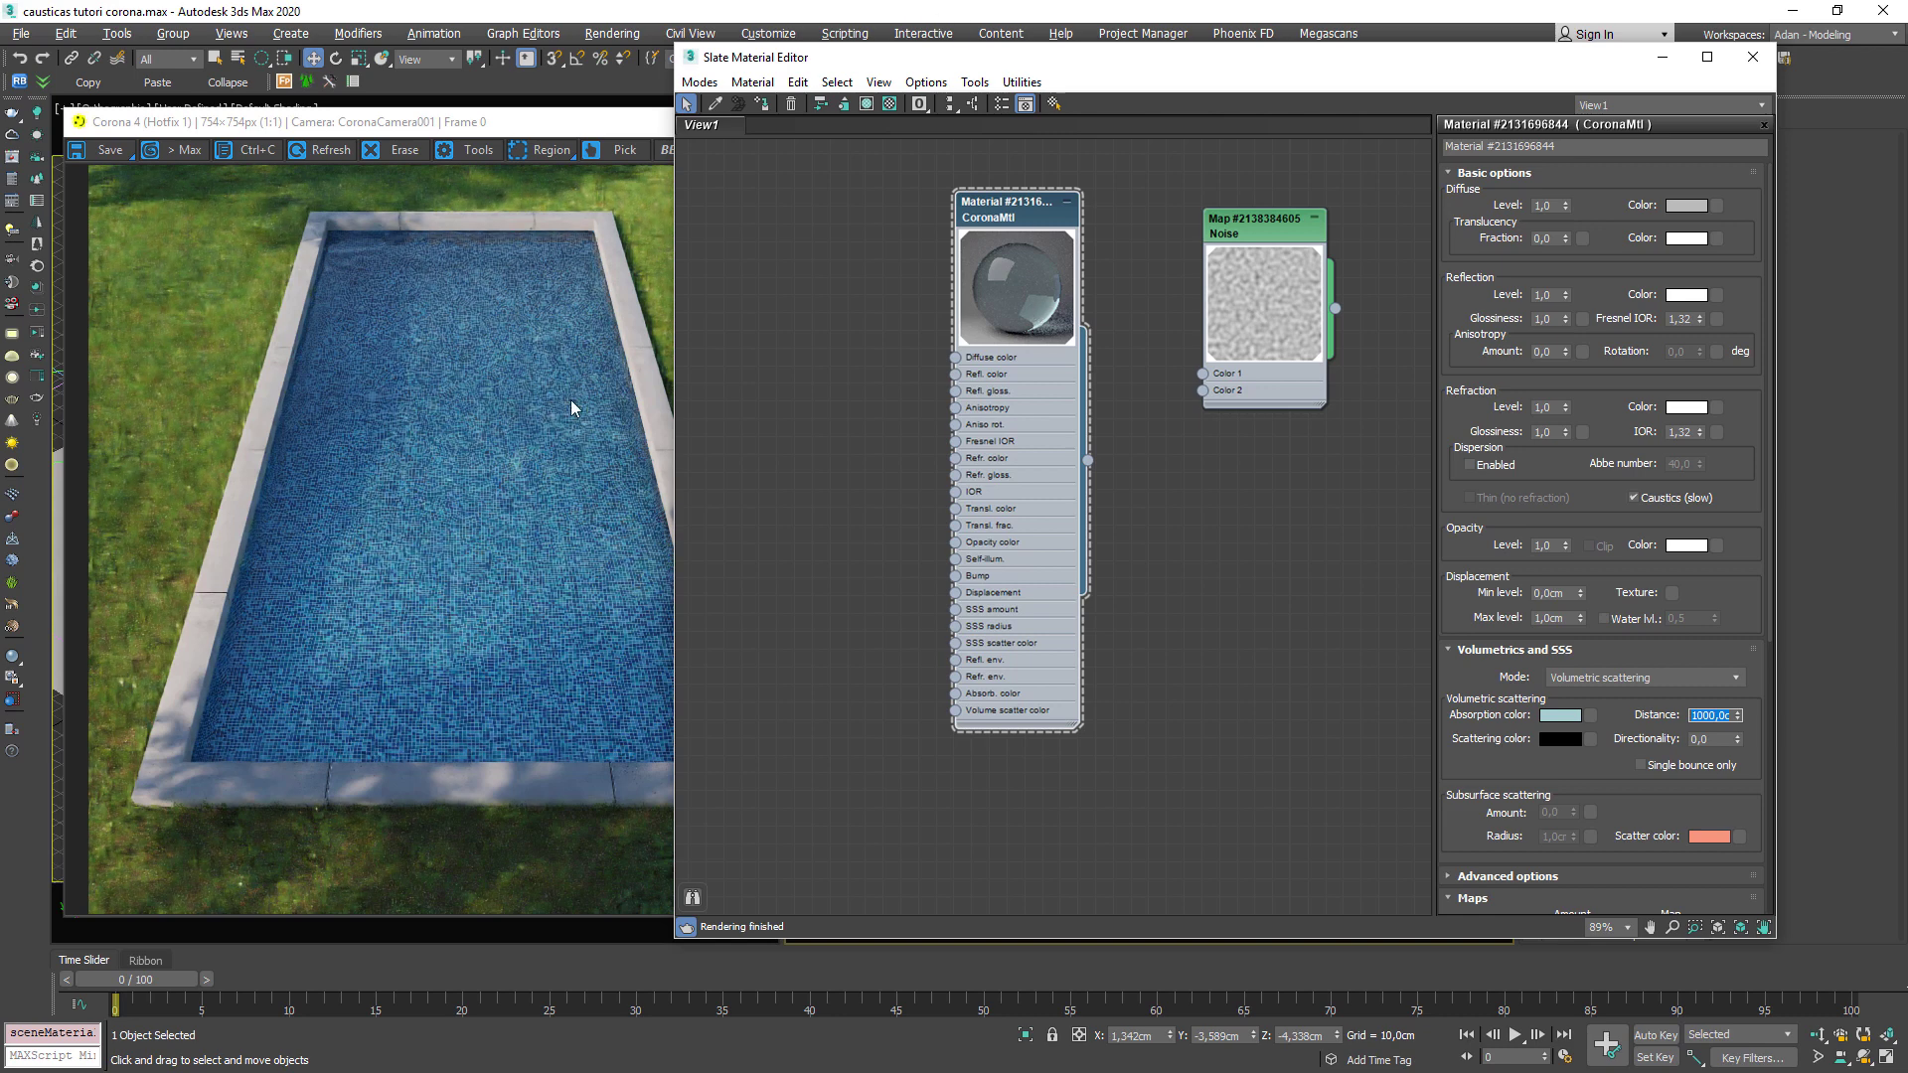
Shift the water material's absorption color to a light green and set its absorption distance to 500 cm.
{"action": "left_click", "coordinate": [1560, 715]}
{"action": "left_click_drag", "start_coordinate": [718, 192], "coordinate": [690, 191]}
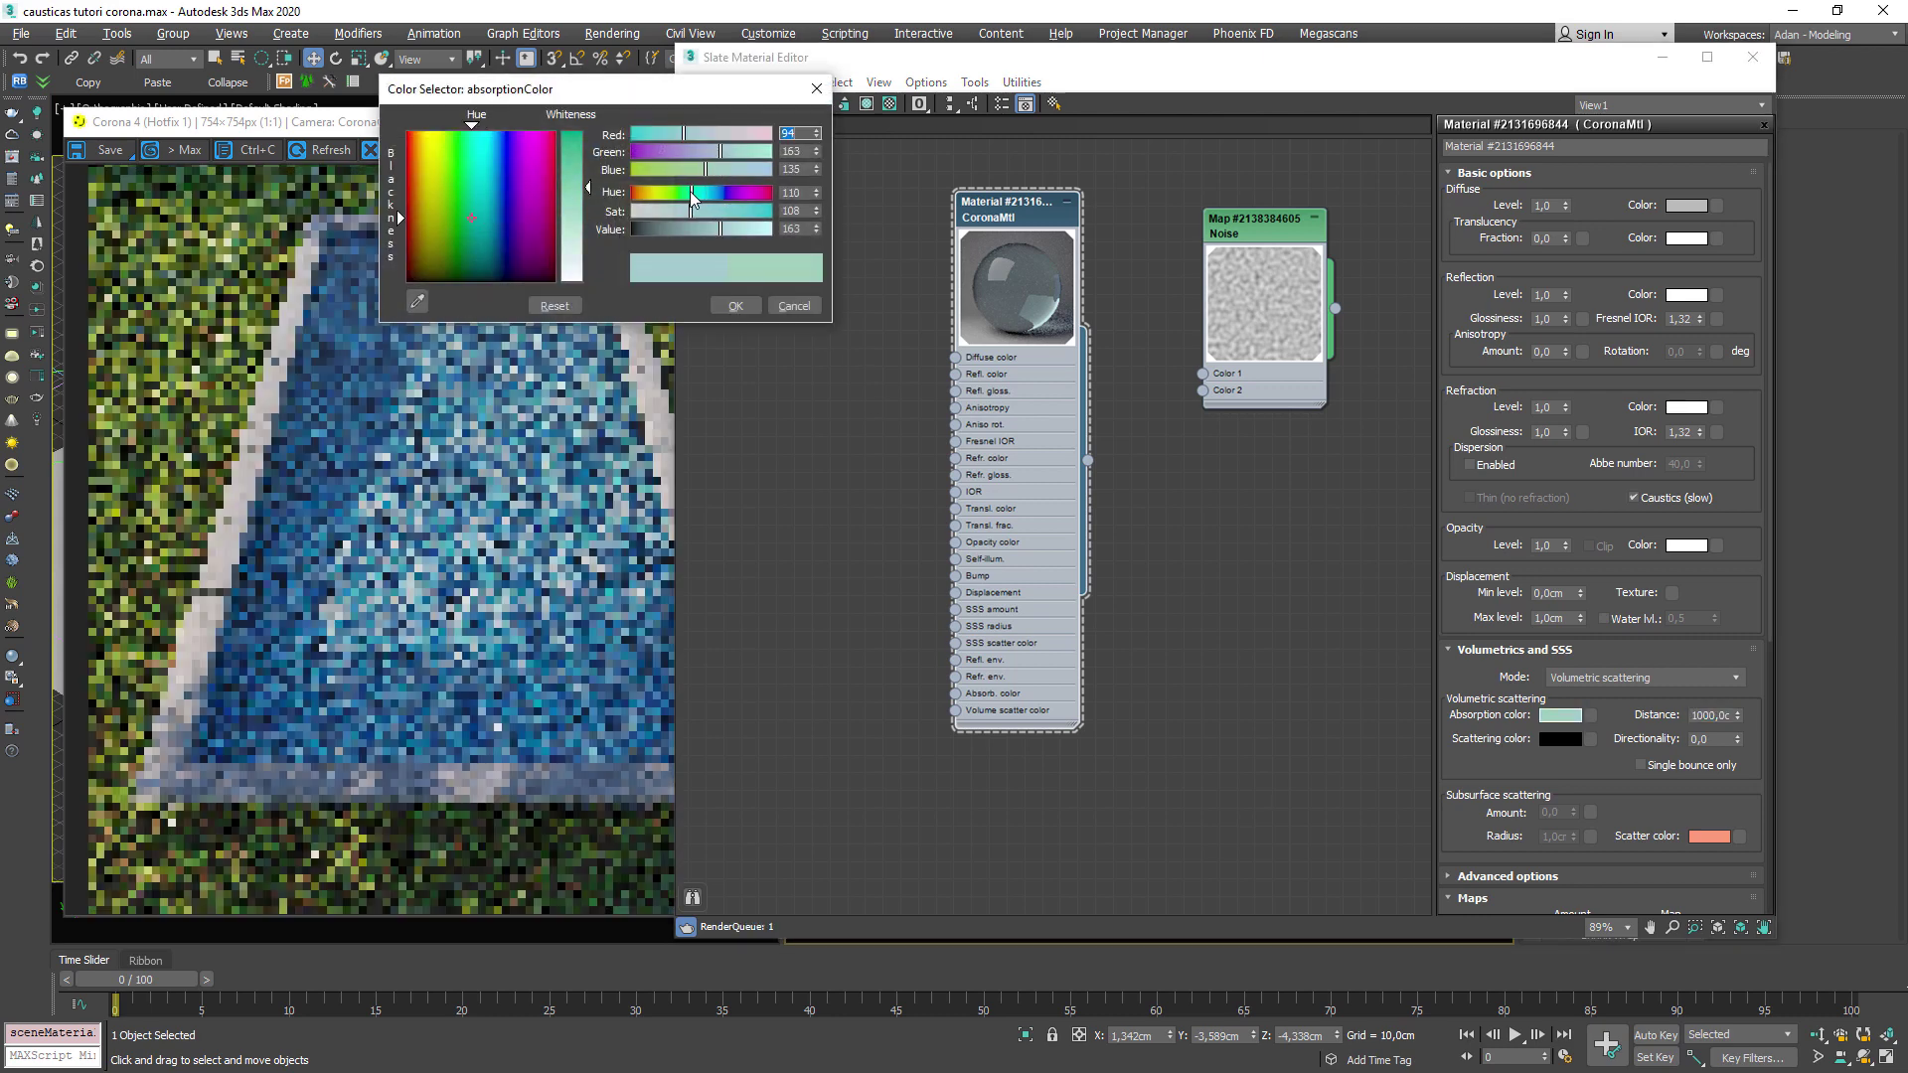
{"action": "left_click", "coordinate": [736, 305]}
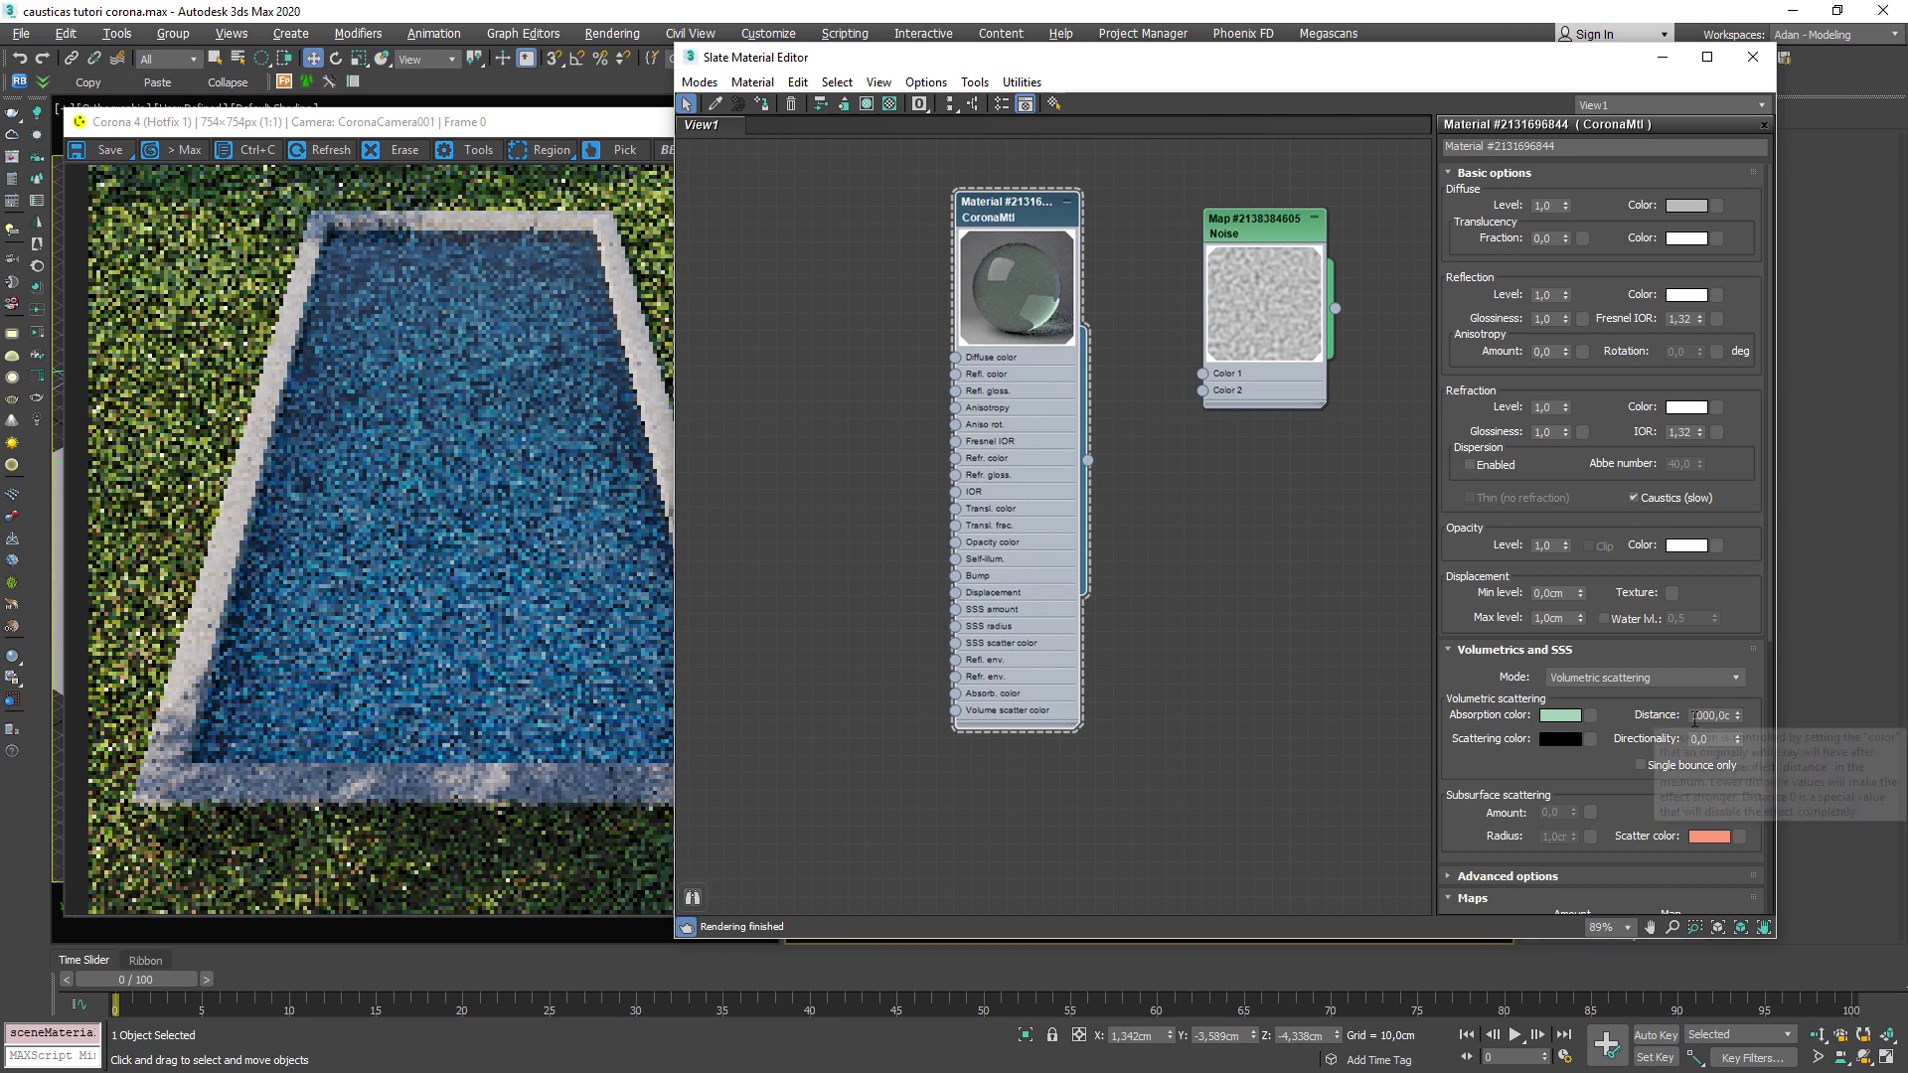
{"action": "double_click", "coordinate": [1712, 715]}
{"action": "type", "text": "500"}
{"action": "key", "text": "Return"}
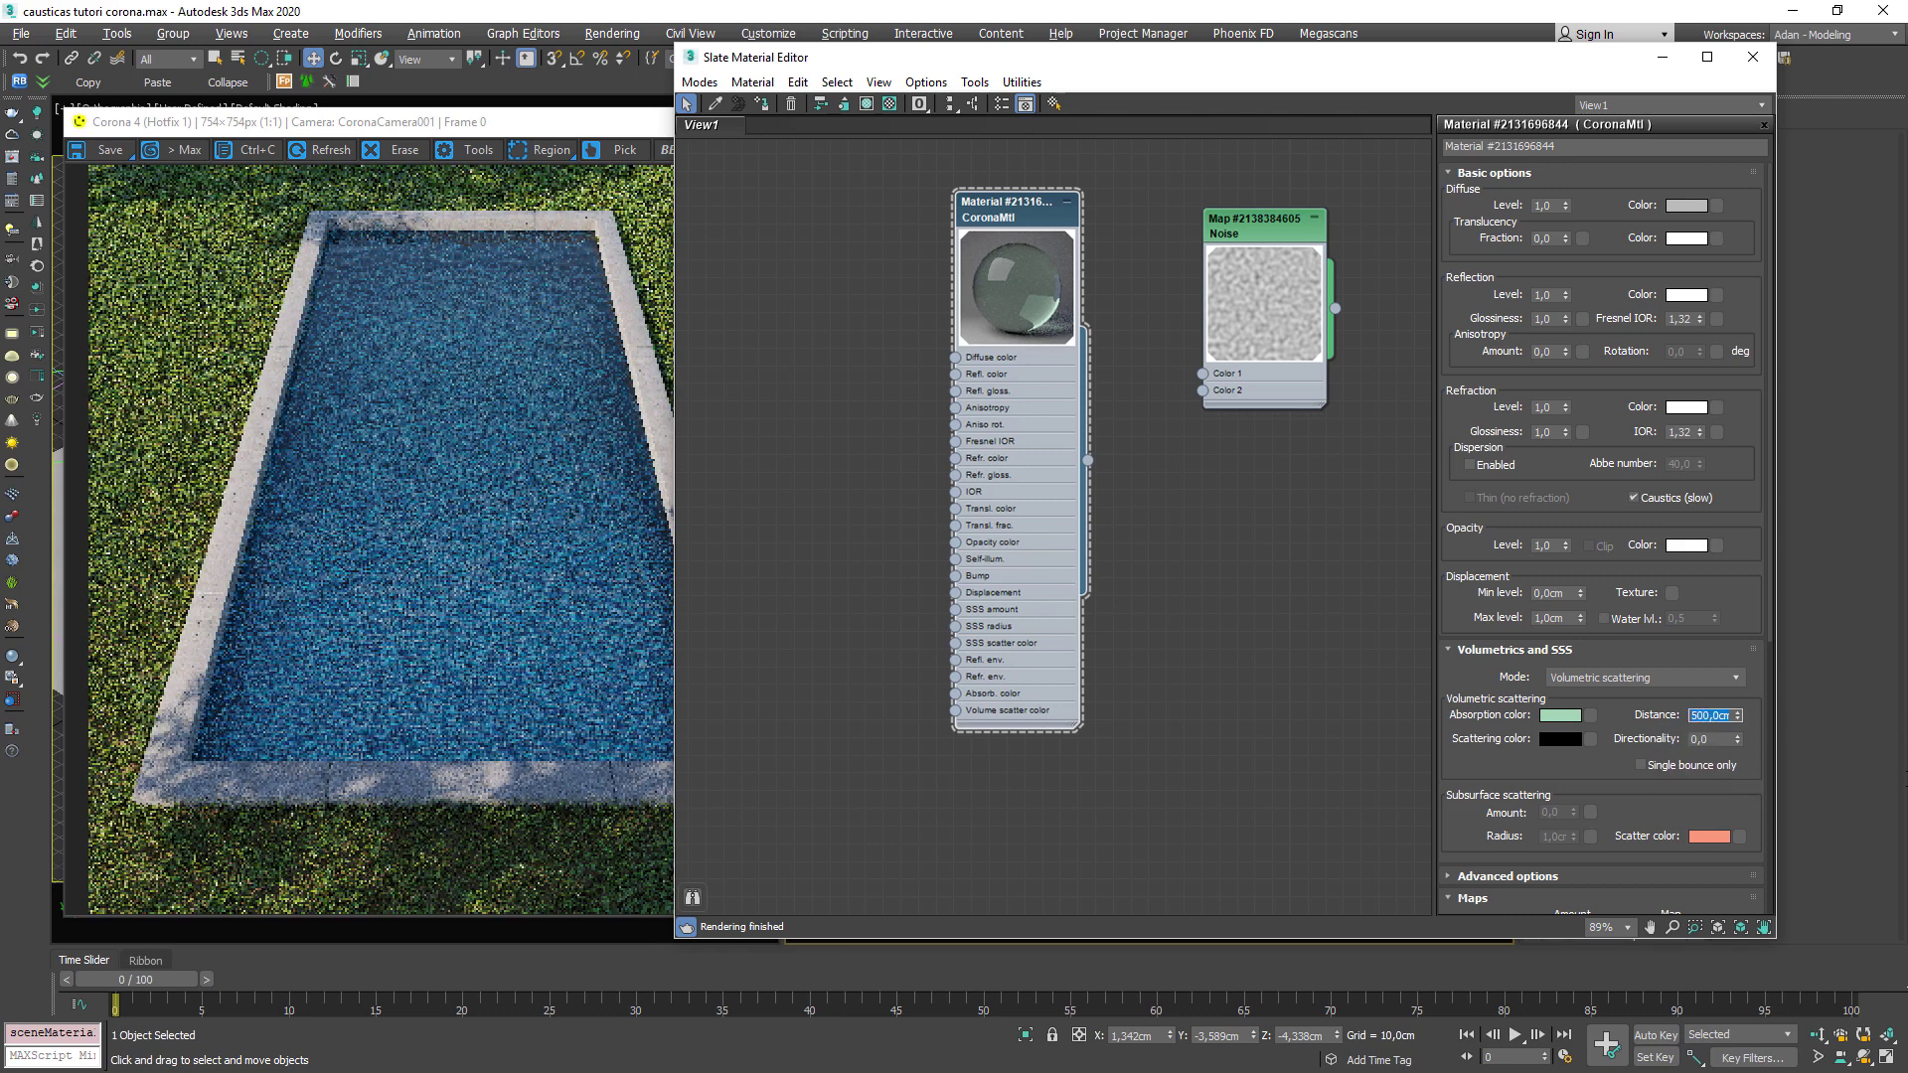